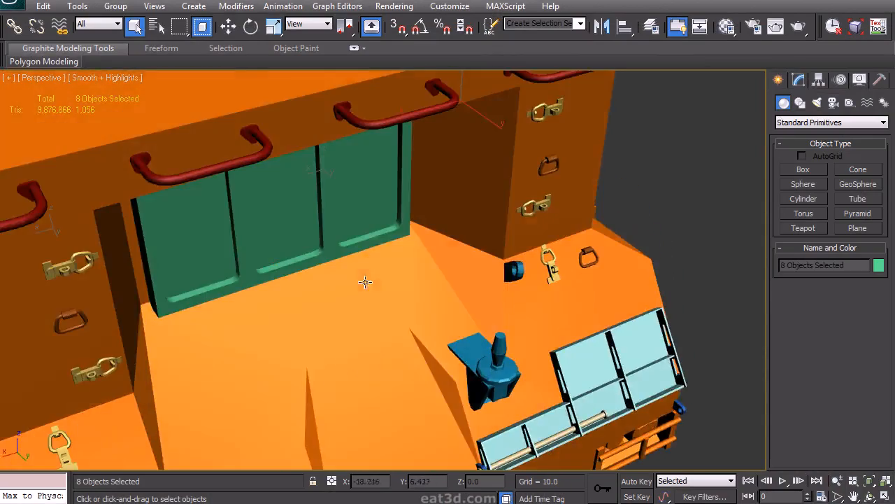
Step: Apply an Unwrap UVW modifier to the nine selected green window panels of the cab
{"action": "mouse_move", "coordinate": [371, 235]}
{"action": "middle_mouse_down", "text": "alt"}
{"action": "mouse_move", "coordinate": [350, 234]}
{"action": "mouse_move", "coordinate": [366, 245]}
{"action": "middle_mouse_up", "text": "alt"}
{"action": "scroll", "coordinate": [365, 245], "scroll_direction": "down", "scroll_amount": 4}
{"action": "middle_click_drag", "start_coordinate": [413, 349], "coordinate": [602, 280], "text": "alt"}
{"action": "scroll", "coordinate": [468, 334], "scroll_direction": "up", "scroll_amount": 5}
{"action": "scroll", "coordinate": [468, 334], "scroll_direction": "down", "scroll_amount": 3}
{"action": "left_click", "coordinate": [799, 79]}
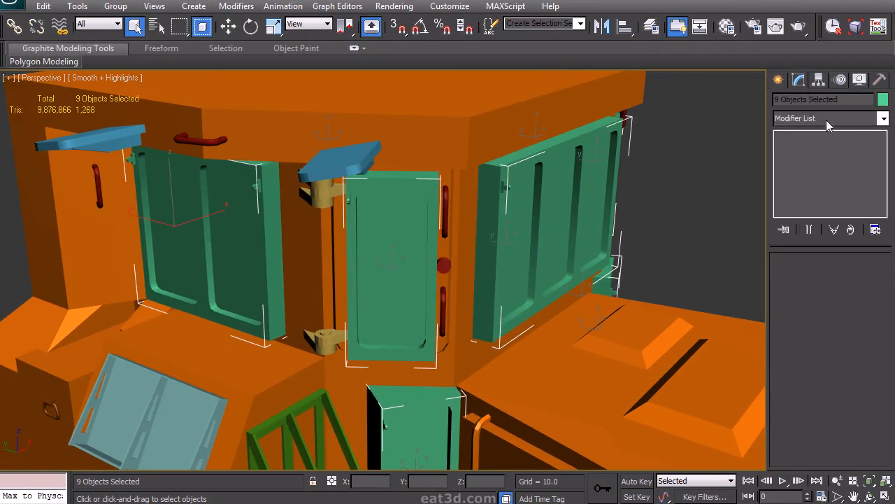
{"action": "left_click", "coordinate": [824, 123]}
{"action": "key", "text": "u"}
{"action": "key", "text": "Return"}
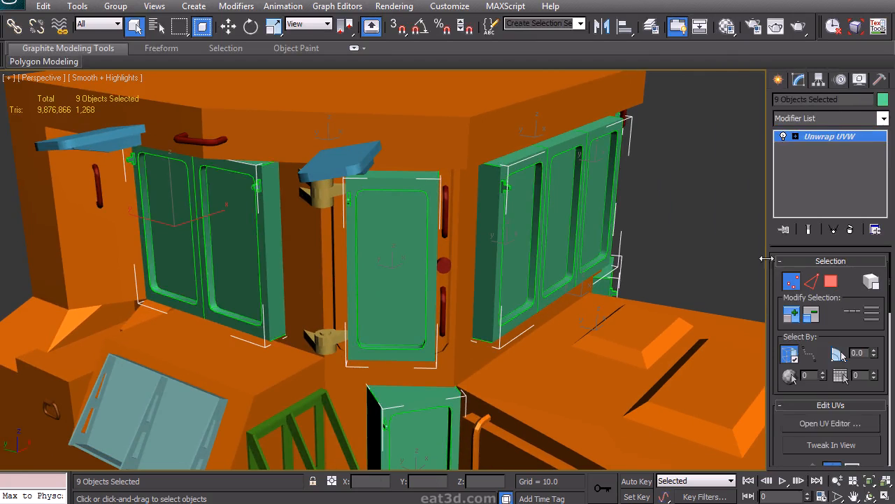
Step: Open the UV editor and move the twisted end-face shell of the three-pane window out of the overlapping UV stack
{"action": "left_click", "coordinate": [832, 424]}
{"action": "left_click_drag", "start_coordinate": [119, 7], "coordinate": [293, 15]}
{"action": "scroll", "coordinate": [223, 242], "scroll_direction": "down", "scroll_amount": 10}
{"action": "scroll", "coordinate": [235, 204], "scroll_direction": "up", "scroll_amount": 8}
{"action": "key", "text": "3"}
{"action": "left_click", "coordinate": [238, 262]}
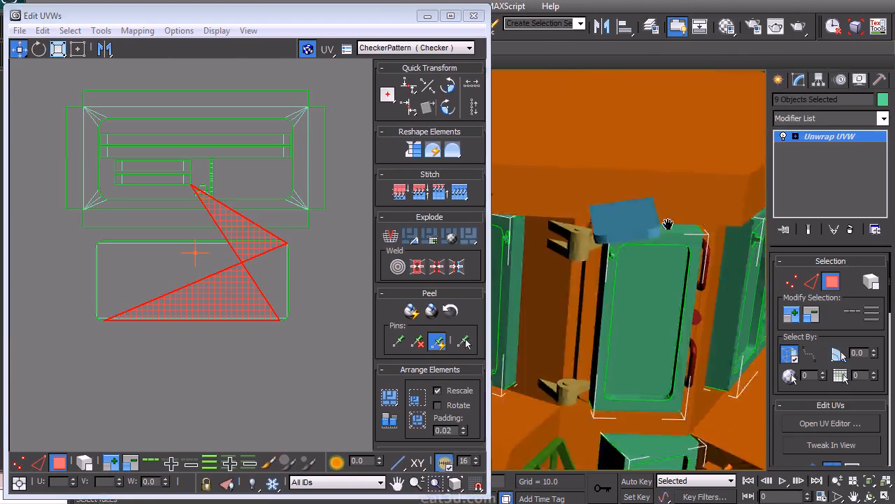
{"action": "middle_click_drag", "start_coordinate": [668, 224], "coordinate": [641, 211], "text": "alt"}
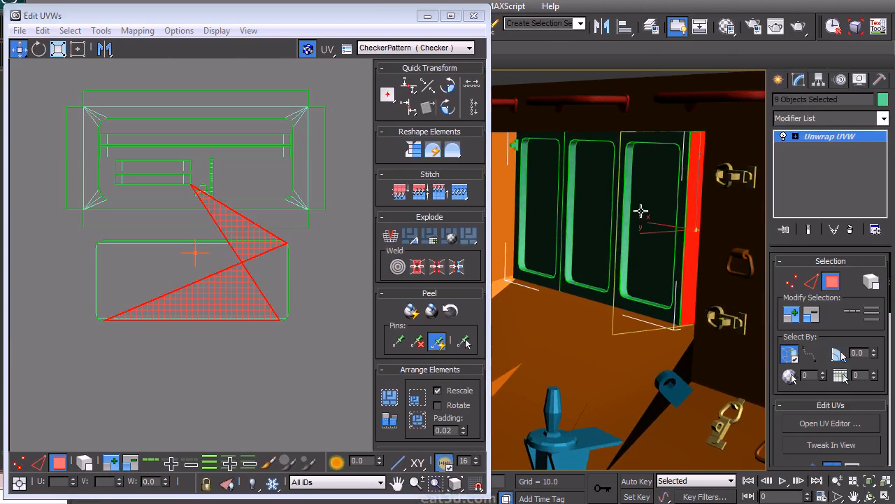
{"action": "middle_click_drag", "start_coordinate": [314, 238], "coordinate": [189, 272]}
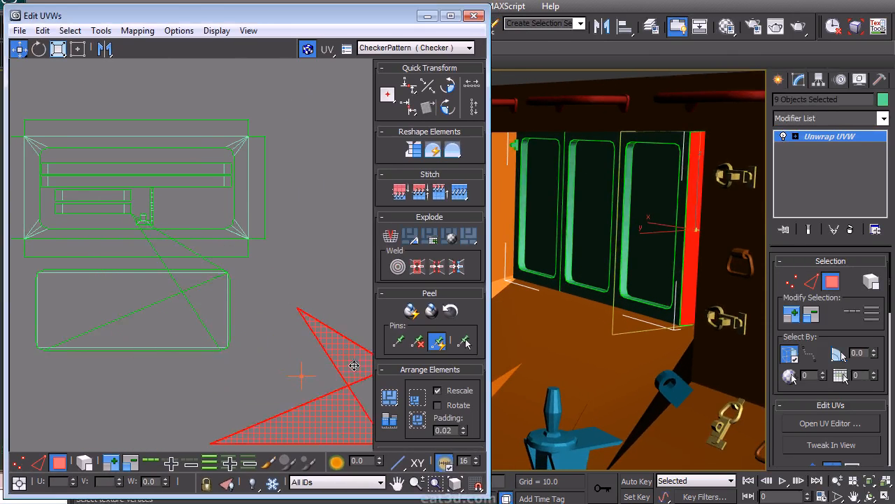
Step: Separate the second twisted end-face shell of the three-pane window from the UV stack
{"action": "left_click", "coordinate": [205, 263]}
{"action": "middle_click_drag", "start_coordinate": [521, 248], "coordinate": [559, 242], "text": "alt"}
{"action": "middle_click_drag", "start_coordinate": [560, 242], "coordinate": [536, 283]}
{"action": "scroll", "coordinate": [568, 232], "scroll_direction": "up", "scroll_amount": 3}
{"action": "scroll", "coordinate": [536, 283], "scroll_direction": "up", "scroll_amount": 3}
{"action": "middle_click_drag", "start_coordinate": [303, 274], "coordinate": [207, 228]}
{"action": "left_click_drag", "start_coordinate": [130, 224], "coordinate": [414, 213]}
{"action": "scroll", "coordinate": [280, 230], "scroll_direction": "down", "scroll_amount": 2}
{"action": "middle_click_drag", "start_coordinate": [280, 231], "coordinate": [263, 196]}
{"action": "left_click_drag", "start_coordinate": [322, 177], "coordinate": [342, 315]}
{"action": "left_click", "coordinate": [284, 279]}
{"action": "scroll", "coordinate": [277, 275], "scroll_direction": "down", "scroll_amount": 2}
{"action": "middle_click_drag", "start_coordinate": [277, 275], "coordinate": [226, 271]}
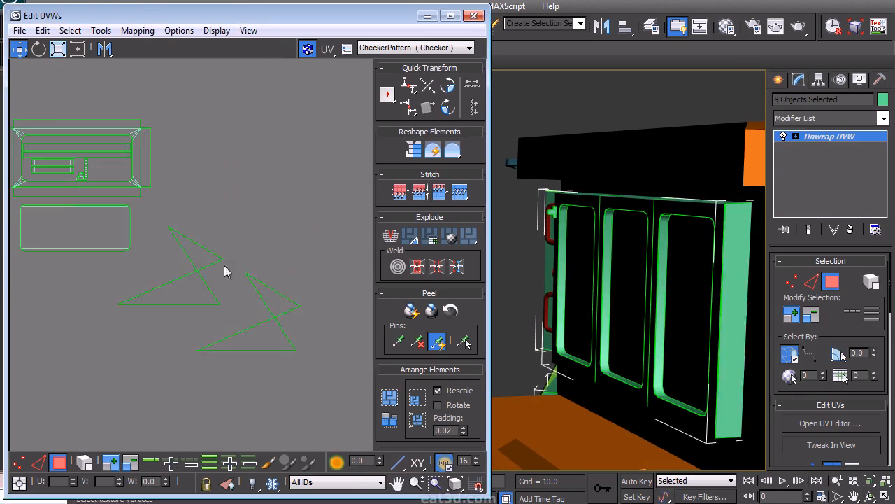
Step: Flatten-map the two twisted end faces and place their new rectangular shells just above the UV stack
{"action": "left_click_drag", "start_coordinate": [147, 224], "coordinate": [147, 224]}
{"action": "left_click", "coordinate": [137, 30]}
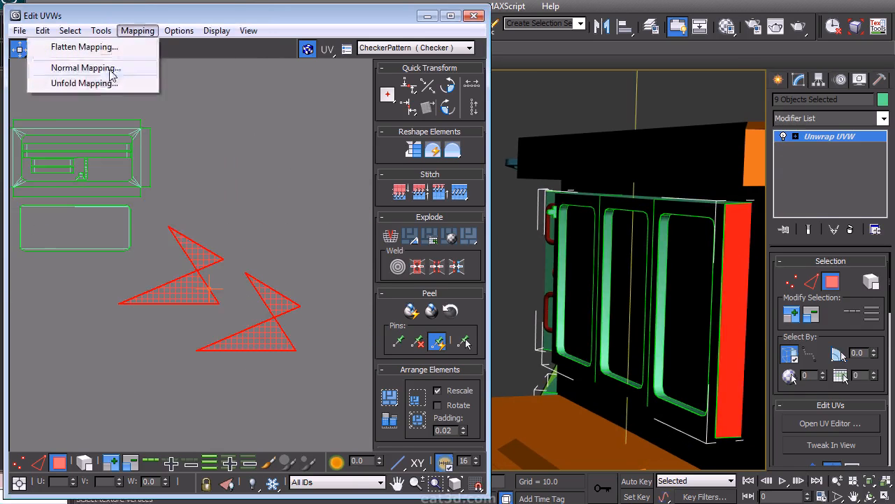
{"action": "left_click", "coordinate": [103, 47]}
{"action": "left_click", "coordinate": [186, 72]}
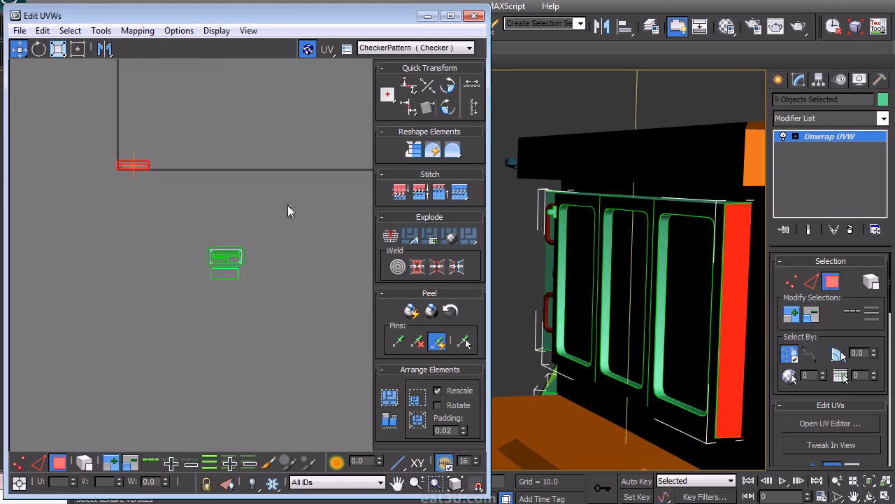
{"action": "scroll", "coordinate": [241, 234], "scroll_direction": "up", "scroll_amount": 5}
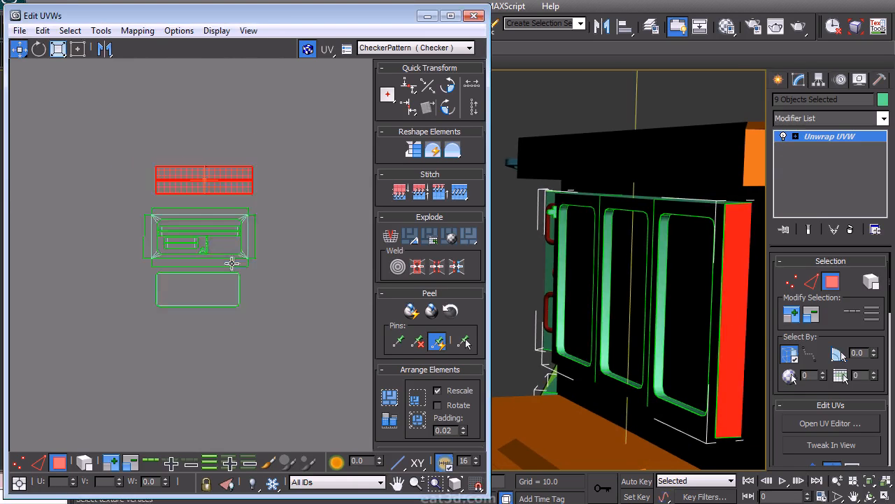
Step: Select the three-pane window's front frame faces and move them straight down out of the UV stack
{"action": "left_click", "coordinate": [255, 196]}
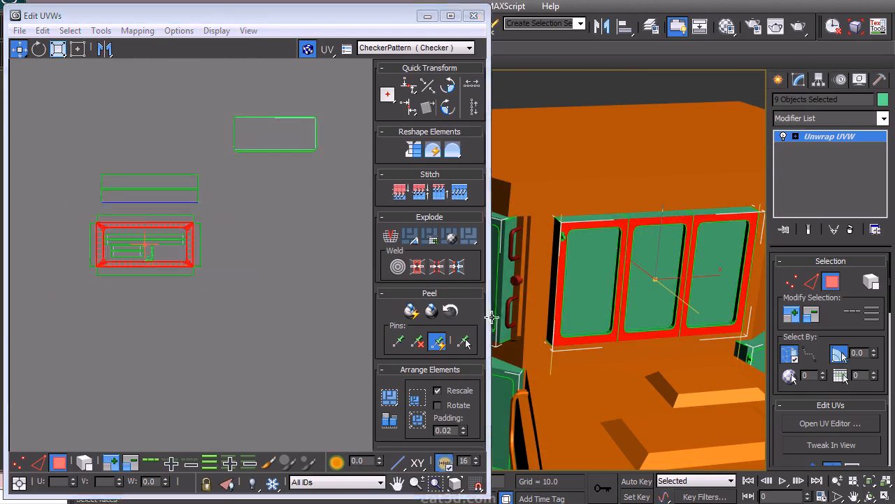
{"action": "scroll", "coordinate": [203, 245], "scroll_direction": "up", "scroll_amount": 5}
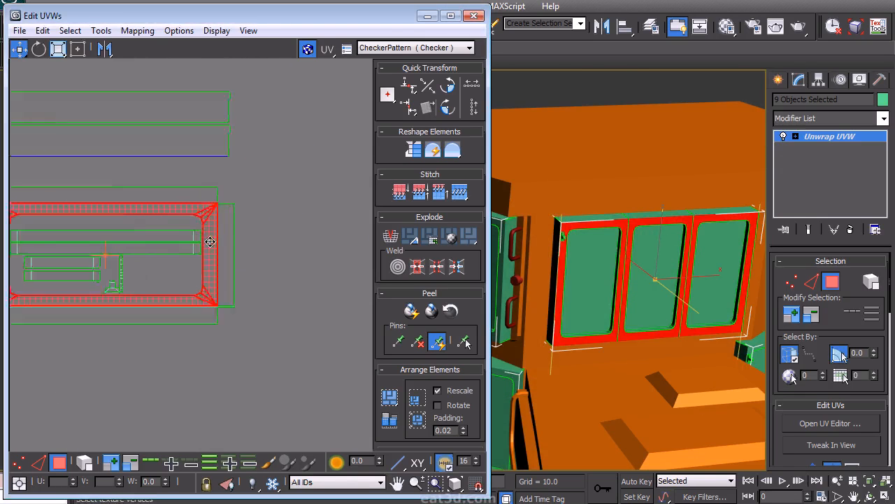
{"action": "middle_click_drag", "start_coordinate": [258, 225], "coordinate": [261, 192]}
{"action": "left_click_drag", "start_coordinate": [241, 172], "coordinate": [243, 331], "text": "shift"}
{"action": "middle_click_drag", "start_coordinate": [261, 340], "coordinate": [284, 223]}
{"action": "scroll", "coordinate": [284, 223], "scroll_direction": "down", "scroll_amount": 2}
{"action": "left_click_drag", "start_coordinate": [267, 204], "coordinate": [266, 325], "text": "shift"}
{"action": "left_click", "coordinate": [278, 331]}
{"action": "left_click", "coordinate": [266, 335]}
Step: Spread the three overlapping pane-frame shells into a vertical column so that none of them overlap
{"action": "middle_click_drag", "start_coordinate": [268, 342], "coordinate": [274, 243]}
{"action": "left_click_drag", "start_coordinate": [274, 243], "coordinate": [273, 370], "text": "shift"}
{"action": "left_click", "coordinate": [273, 260]}
{"action": "left_click_drag", "start_coordinate": [273, 250], "coordinate": [274, 295], "text": "shift"}
{"action": "left_click", "coordinate": [274, 229]}
{"action": "left_click_drag", "start_coordinate": [274, 228], "coordinate": [275, 168], "text": "shift"}
{"action": "left_click", "coordinate": [304, 208]}
Step: Snap the three pane-frame shells together edge to edge into one continuous column, working in edge selection mode
{"action": "right_click", "coordinate": [292, 241]}
{"action": "left_click", "coordinate": [287, 204]}
{"action": "middle_click_drag", "start_coordinate": [289, 318], "coordinate": [299, 303]}
{"action": "left_click", "coordinate": [203, 383]}
{"action": "left_click_drag", "start_coordinate": [310, 206], "coordinate": [128, 290]}
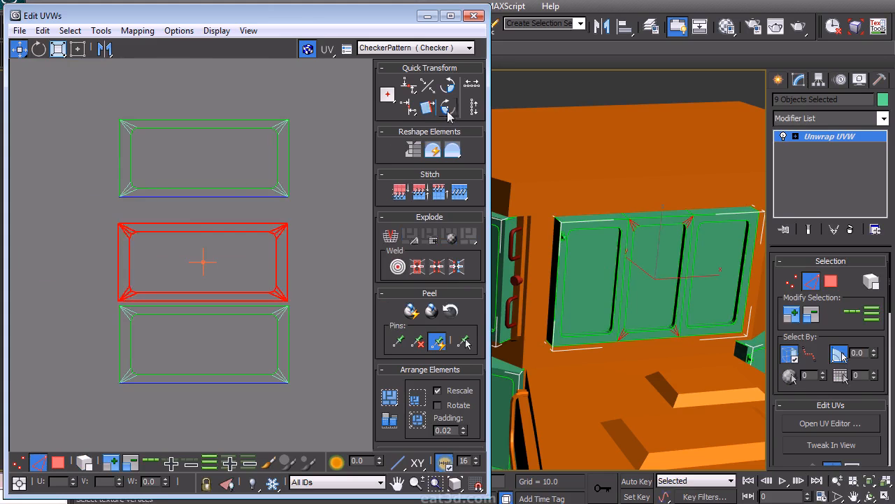
{"action": "key", "text": "s"}
{"action": "middle_click_drag", "start_coordinate": [101, 382], "coordinate": [84, 353]}
{"action": "left_click", "coordinate": [187, 429]}
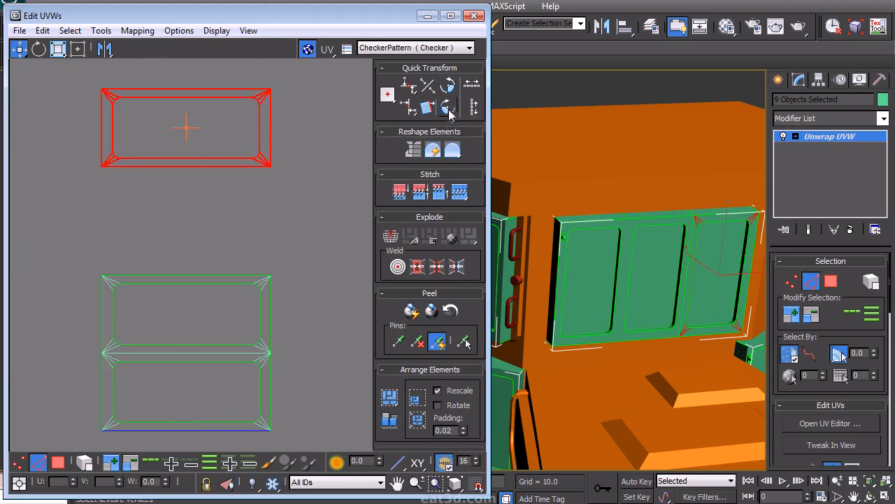
{"action": "middle_click_drag", "start_coordinate": [298, 434], "coordinate": [336, 292]}
{"action": "left_click_drag", "start_coordinate": [340, 314], "coordinate": [126, 286]}
{"action": "key", "text": "s"}
{"action": "middle_click_drag", "start_coordinate": [224, 248], "coordinate": [196, 233]}
{"action": "left_click", "coordinate": [195, 235]}
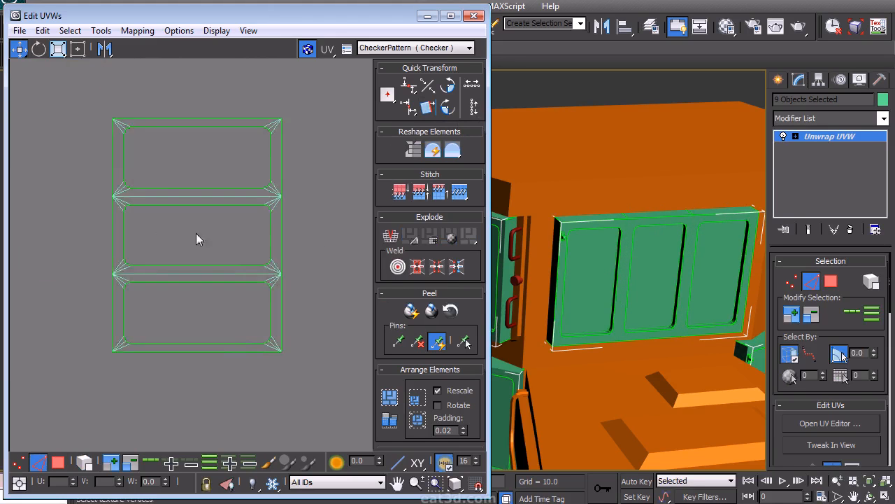
Step: Select the joined three-pane column as faces and move it beside the UV stack, just below the flat panel shell
{"action": "scroll", "coordinate": [290, 242], "scroll_direction": "down", "scroll_amount": 4}
{"action": "middle_click_drag", "start_coordinate": [310, 236], "coordinate": [254, 288]}
{"action": "right_click", "coordinate": [276, 244]}
{"action": "left_click", "coordinate": [246, 229]}
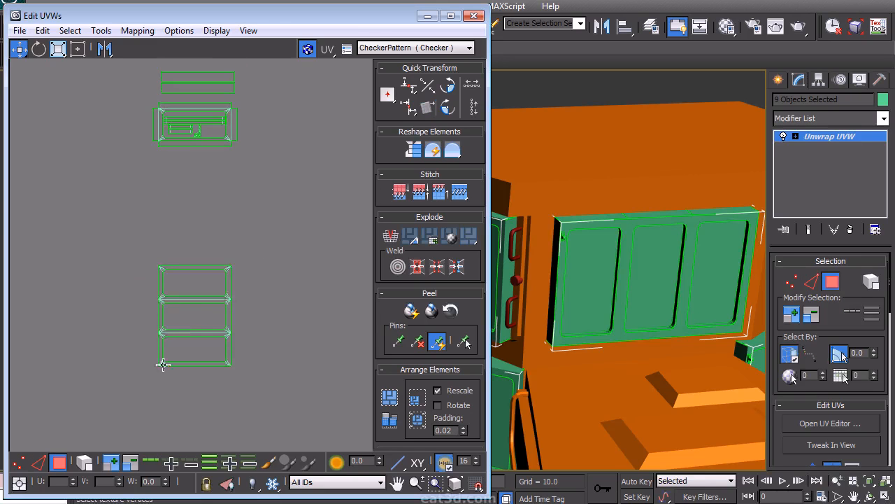
{"action": "left_click_drag", "start_coordinate": [145, 399], "coordinate": [240, 256]}
{"action": "left_click_drag", "start_coordinate": [218, 331], "coordinate": [318, 152]}
{"action": "middle_click_drag", "start_coordinate": [319, 153], "coordinate": [282, 282]}
{"action": "scroll", "coordinate": [281, 281], "scroll_direction": "up", "scroll_amount": 3}
{"action": "left_click_drag", "start_coordinate": [280, 280], "coordinate": [279, 246]}
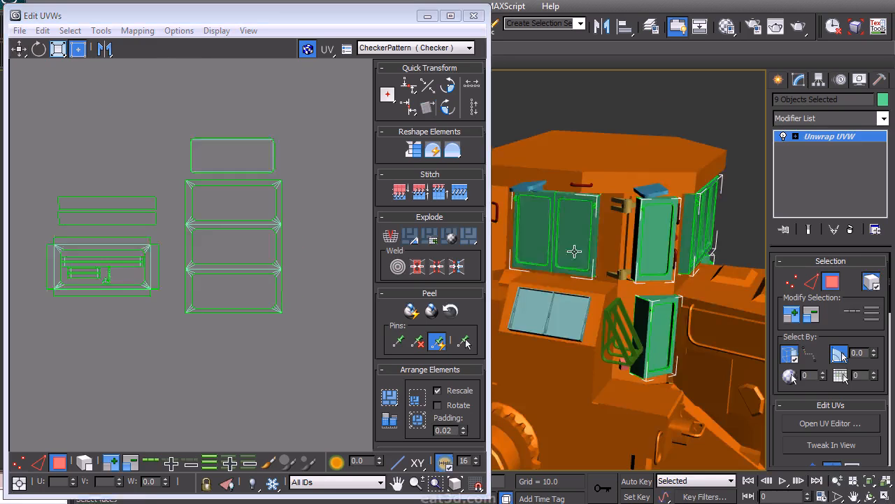
Step: Select the outer frame and side faces of the two-pane windows, excluding the small detail shells
{"action": "left_click", "coordinate": [573, 250]}
{"action": "middle_click_drag", "start_coordinate": [699, 269], "coordinate": [500, 258], "text": "alt"}
{"action": "middle_click_drag", "start_coordinate": [640, 298], "coordinate": [724, 314]}
{"action": "left_click", "coordinate": [724, 314]}
{"action": "left_click_drag", "start_coordinate": [321, 102], "coordinate": [204, 199], "text": "alt"}
{"action": "middle_click_drag", "start_coordinate": [203, 208], "coordinate": [254, 136]}
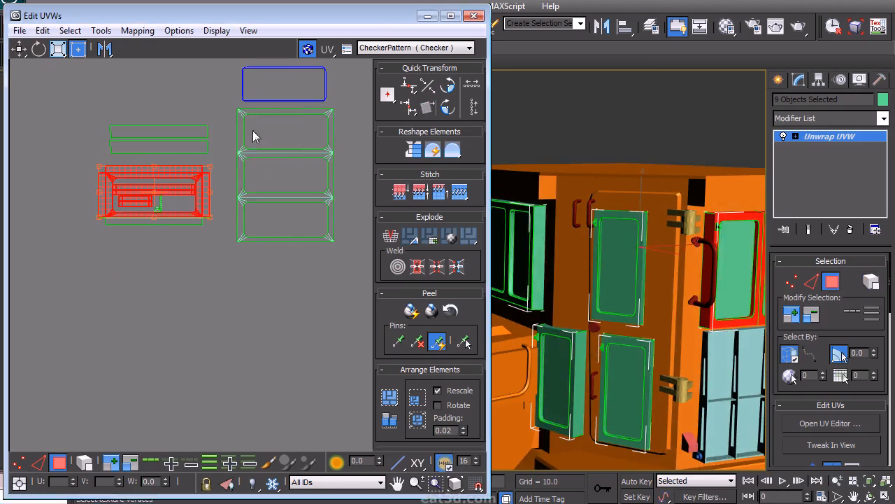
Step: Move the two-pane windows' frame shells below the UV stack and set them side by side, leaving the inner detail shells behind
{"action": "middle_click_drag", "start_coordinate": [628, 214], "coordinate": [621, 249], "text": "alt"}
{"action": "middle_click_drag", "start_coordinate": [308, 207], "coordinate": [337, 228]}
{"action": "middle_click_drag", "start_coordinate": [595, 243], "coordinate": [693, 236], "text": "alt"}
{"action": "left_click_drag", "start_coordinate": [233, 215], "coordinate": [263, 328], "text": "shift"}
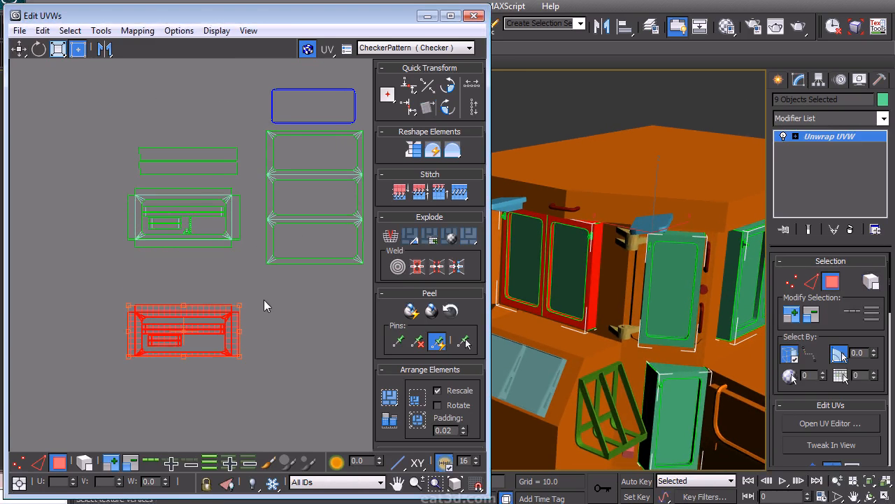
{"action": "key", "text": "ctrl+z"}
{"action": "middle_click_drag", "start_coordinate": [264, 314], "coordinate": [332, 349]}
{"action": "scroll", "coordinate": [315, 337], "scroll_direction": "up", "scroll_amount": 3}
{"action": "scroll", "coordinate": [274, 206], "scroll_direction": "down", "scroll_amount": 2}
{"action": "left_click_drag", "start_coordinate": [274, 206], "coordinate": [286, 259], "text": "shift"}
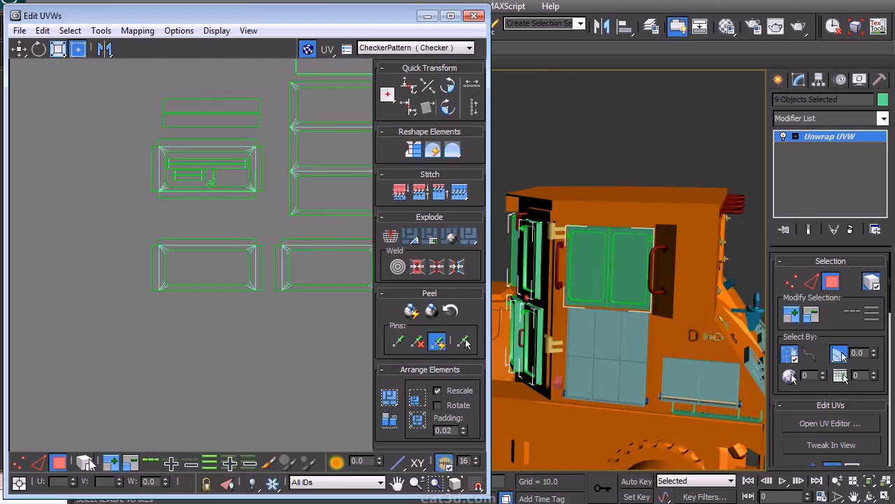
Step: Move one overlapping pair of two-pane frame shells straight down below the other pair and rotate it 180 degrees
{"action": "left_click", "coordinate": [86, 458]}
{"action": "middle_click_drag", "start_coordinate": [242, 293], "coordinate": [156, 311]}
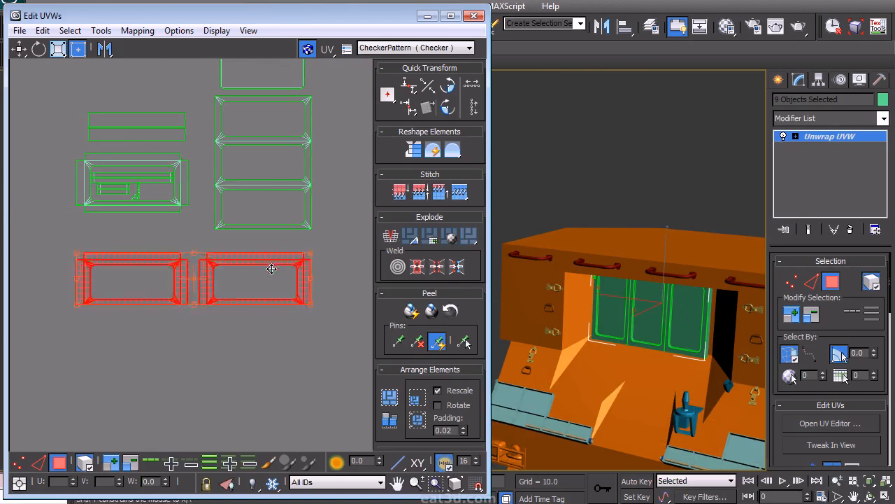
{"action": "left_click_drag", "start_coordinate": [329, 230], "coordinate": [334, 296], "text": "shift"}
{"action": "double_click", "coordinate": [449, 109]}
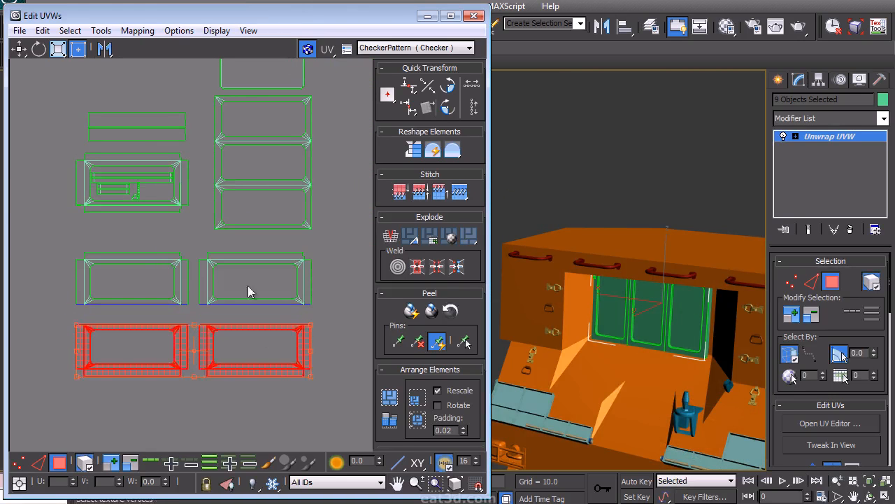
Step: Snap the upper and lower frame shells of each two-pane window together and select the vertices along their shared seams
{"action": "key", "text": "2"}
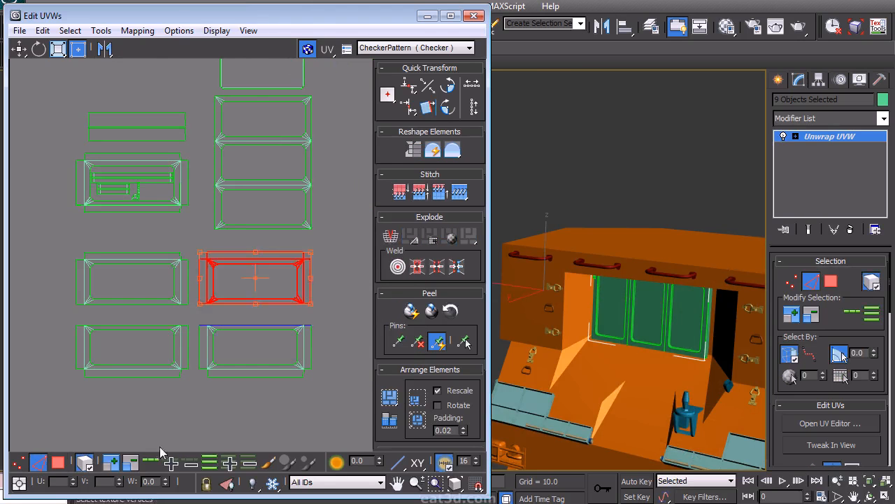
{"action": "left_click_drag", "start_coordinate": [200, 303], "coordinate": [199, 303]}
{"action": "scroll", "coordinate": [297, 259], "scroll_direction": "up", "scroll_amount": 2}
{"action": "middle_click_drag", "start_coordinate": [297, 260], "coordinate": [389, 242]}
{"action": "key", "text": "s"}
{"action": "right_click", "coordinate": [88, 308]}
{"action": "left_click", "coordinate": [82, 283]}
{"action": "middle_click_drag", "start_coordinate": [134, 375], "coordinate": [62, 373]}
{"action": "left_click", "coordinate": [61, 373]}
{"action": "middle_click_drag", "start_coordinate": [27, 303], "coordinate": [63, 303]}
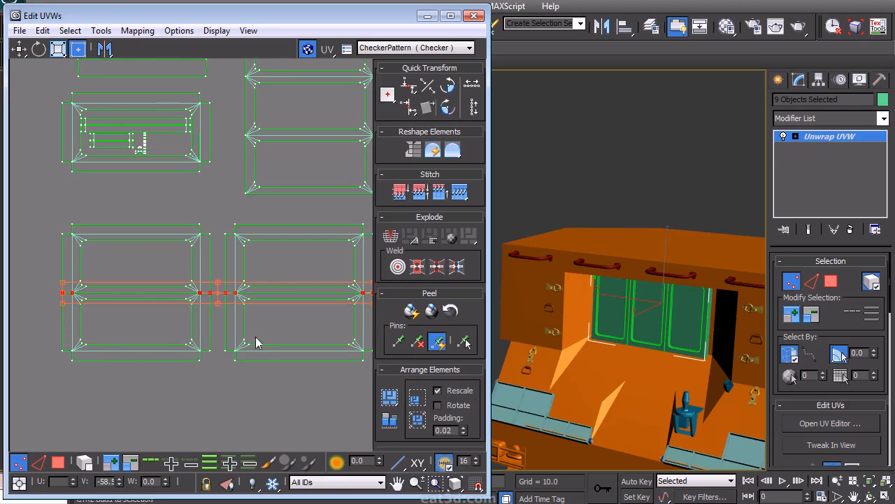
Step: Close the UV editor and collapse the whole modifier stack of the nine panels
{"action": "left_click", "coordinate": [474, 16]}
{"action": "right_click", "coordinate": [819, 136]}
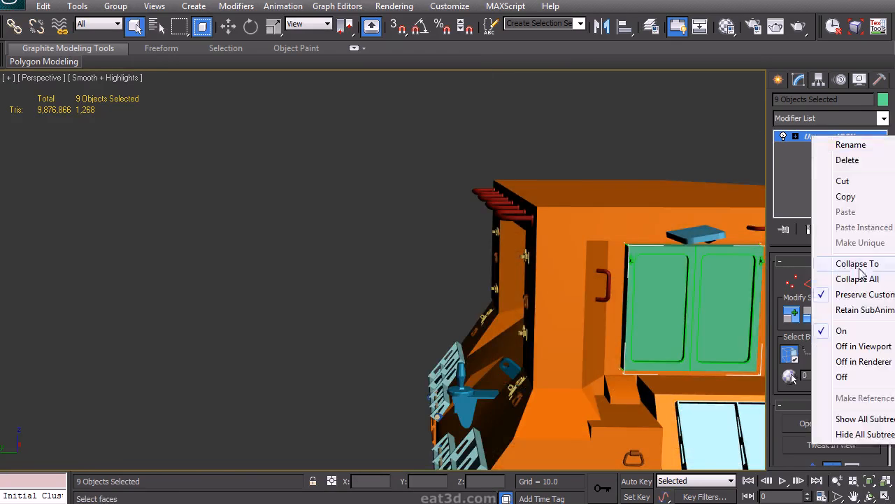
{"action": "left_click", "coordinate": [859, 278]}
Step: Display edged faces in the viewport and add an Edit Poly modifier to the nine panels
{"action": "key", "text": "F4"}
{"action": "middle_click_drag", "start_coordinate": [650, 275], "coordinate": [473, 278]}
{"action": "scroll", "coordinate": [476, 304], "scroll_direction": "up", "scroll_amount": 3}
{"action": "left_click", "coordinate": [825, 118]}
{"action": "type", "text": "e"}
{"action": "key", "text": "Return"}
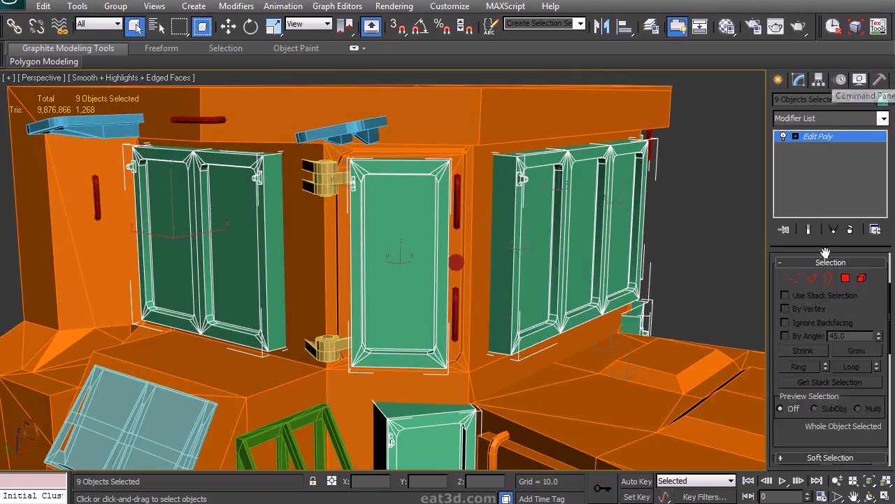
Step: Select all vertices of the nine panels and weld them with a threshold of 0.05
{"action": "left_click", "coordinate": [794, 277]}
{"action": "key", "text": "ctrl+a"}
{"action": "middle_click_drag", "start_coordinate": [367, 211], "coordinate": [545, 271]}
{"action": "scroll", "coordinate": [545, 271], "scroll_direction": "up", "scroll_amount": 6}
{"action": "middle_click_drag", "start_coordinate": [482, 216], "coordinate": [511, 312]}
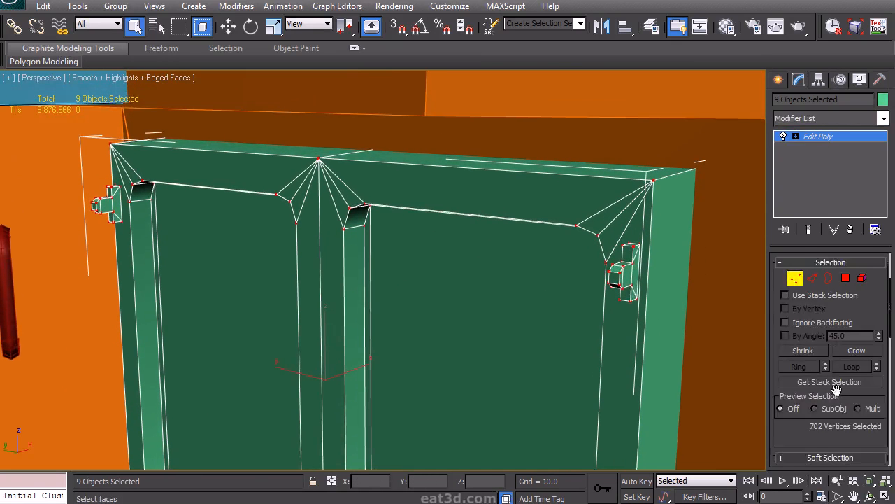
{"action": "scroll", "coordinate": [875, 404], "scroll_direction": "down", "scroll_amount": 3}
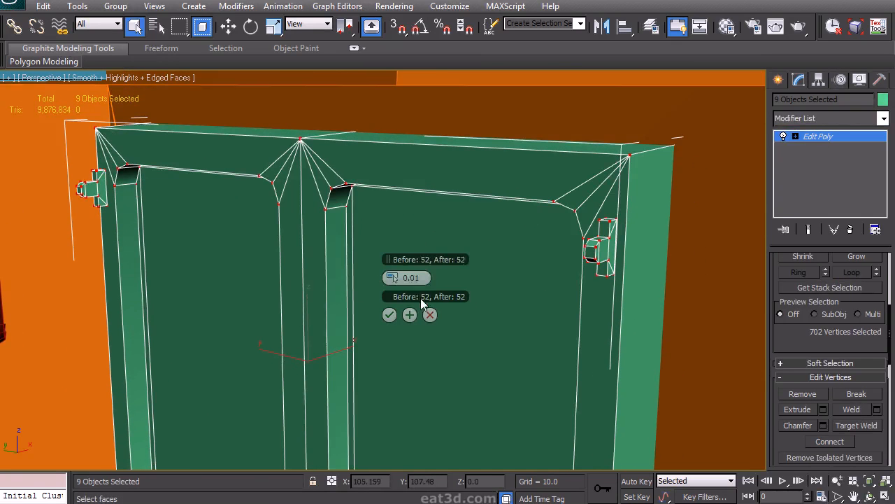
{"action": "key", "text": "BackSpace"}
{"action": "type", "text": "5"}
{"action": "key", "text": "Return"}
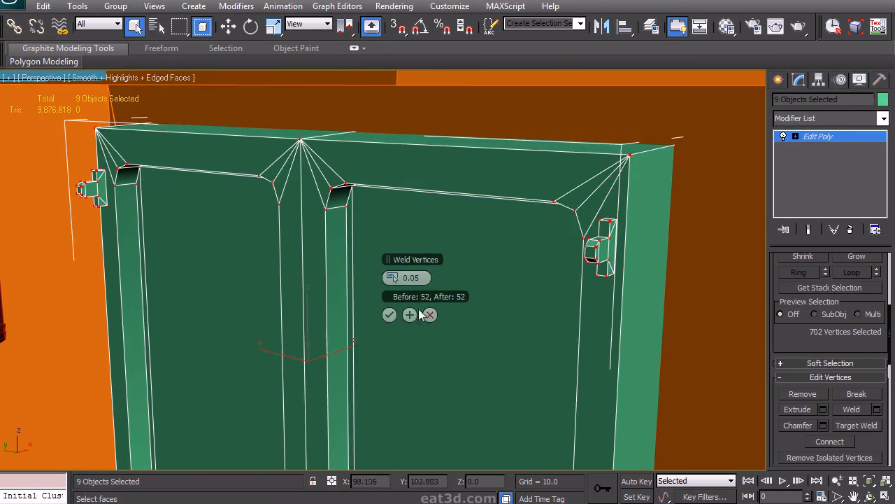
{"action": "middle_click_drag", "start_coordinate": [550, 369], "coordinate": [545, 360]}
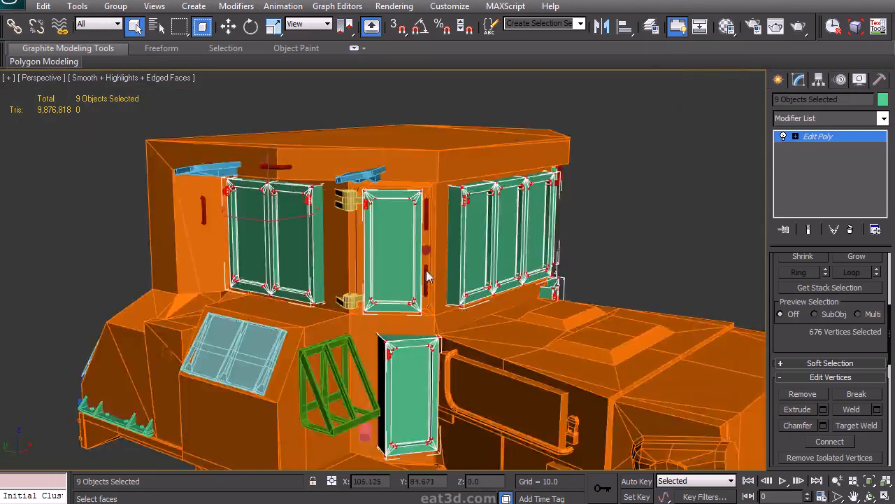
Step: Collapse the Edit Poly modifier, add a new Unwrap UVW modifier to the panels and open its UV editor
{"action": "middle_click_drag", "start_coordinate": [426, 270], "coordinate": [490, 263], "text": "alt"}
{"action": "right_click", "coordinate": [817, 137]}
{"action": "left_click", "coordinate": [858, 265]}
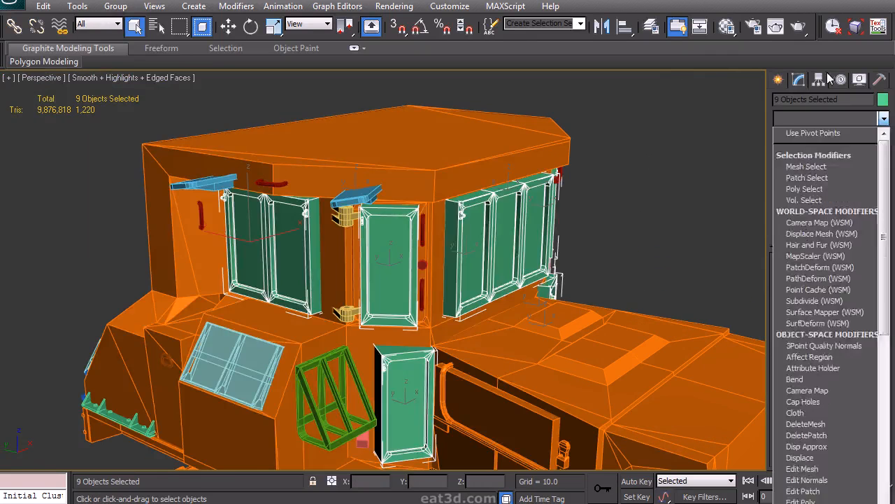
{"action": "scroll", "coordinate": [833, 315], "scroll_direction": "down", "scroll_amount": 10}
{"action": "left_click", "coordinate": [822, 481]}
{"action": "left_click", "coordinate": [831, 423]}
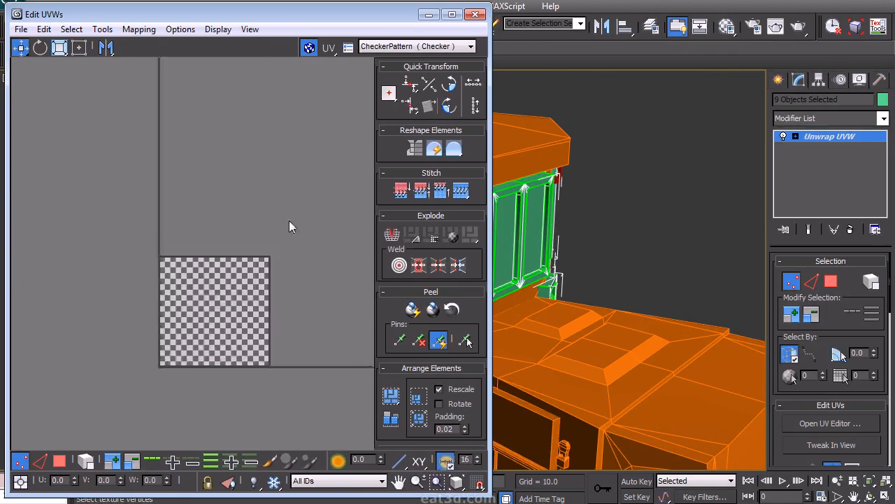
Step: Select the right-hand two-pane frame shell as faces and move it horizontally onto the matching left-hand shell
{"action": "scroll", "coordinate": [289, 221], "scroll_direction": "down", "scroll_amount": 10}
{"action": "middle_click_drag", "start_coordinate": [273, 259], "coordinate": [206, 265]}
{"action": "middle_click_drag", "start_coordinate": [288, 447], "coordinate": [182, 404]}
{"action": "scroll", "coordinate": [182, 404], "scroll_direction": "up", "scroll_amount": 5}
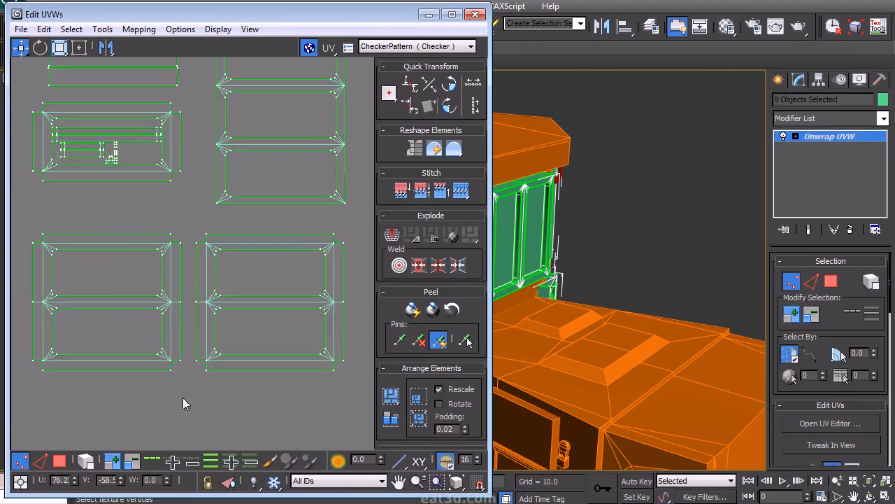
{"action": "middle_click_drag", "start_coordinate": [345, 242], "coordinate": [356, 210]}
{"action": "right_click", "coordinate": [311, 242]}
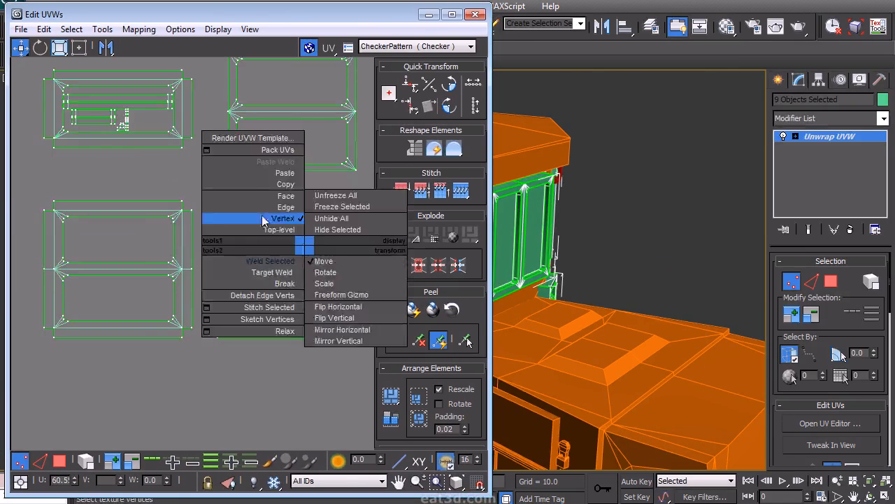
{"action": "left_click", "coordinate": [266, 196]}
{"action": "left_click_drag", "start_coordinate": [321, 268], "coordinate": [157, 268]}
Step: Nudge the overlaid two-pane shell until its corner lines up precisely with the shell beneath it
{"action": "scroll", "coordinate": [183, 331], "scroll_direction": "up", "scroll_amount": 10}
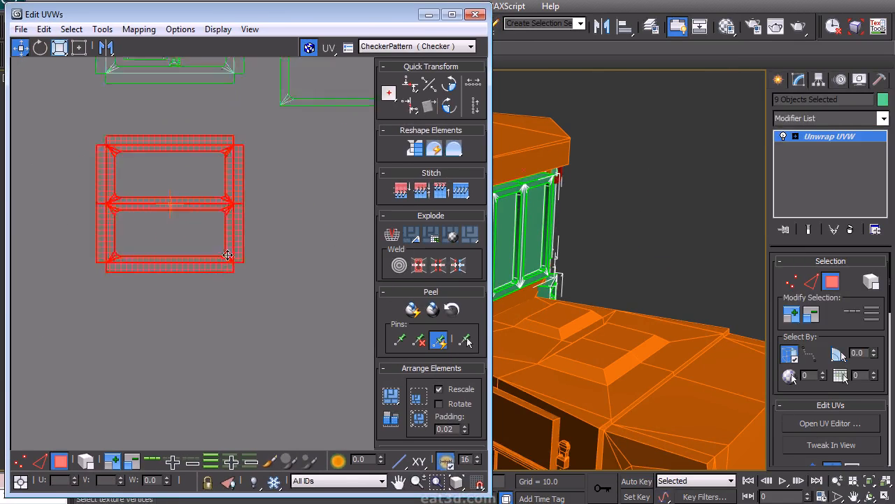
{"action": "left_click_drag", "start_coordinate": [183, 331], "coordinate": [182, 331]}
{"action": "scroll", "coordinate": [182, 332], "scroll_direction": "up", "scroll_amount": 3}
{"action": "middle_click_drag", "start_coordinate": [182, 331], "coordinate": [230, 281]}
{"action": "scroll", "coordinate": [230, 282], "scroll_direction": "up", "scroll_amount": 2}
{"action": "left_click_drag", "start_coordinate": [210, 308], "coordinate": [208, 308]}
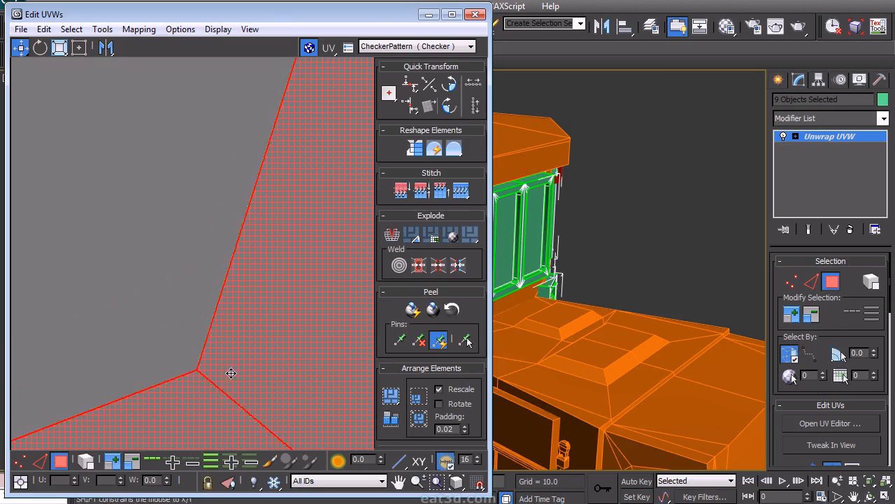
Step: Select a window panel's front frame faces and move their shell out of the overlapping stack beside the three-pane shell
{"action": "scroll", "coordinate": [251, 302], "scroll_direction": "down", "scroll_amount": 10}
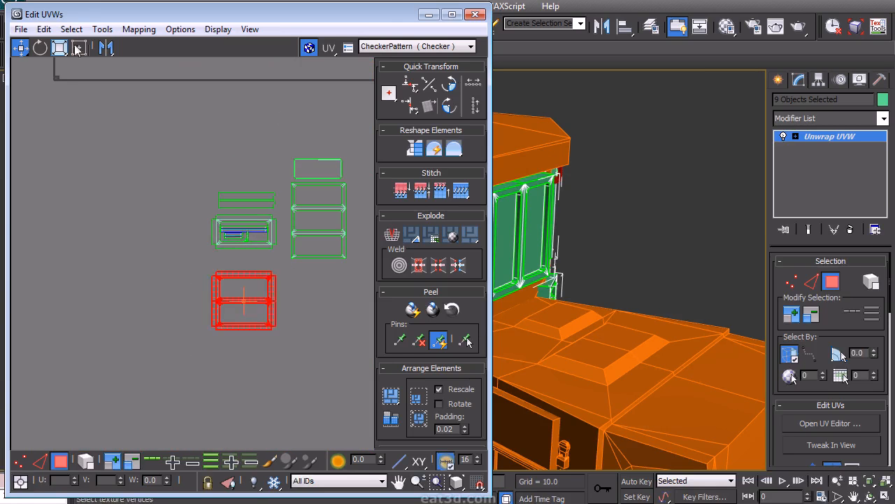
{"action": "middle_click_drag", "start_coordinate": [338, 138], "coordinate": [218, 153]}
{"action": "middle_click_drag", "start_coordinate": [529, 214], "coordinate": [553, 237]}
{"action": "left_click", "coordinate": [619, 333]}
{"action": "middle_click_drag", "start_coordinate": [144, 260], "coordinate": [125, 330]}
{"action": "left_click_drag", "start_coordinate": [126, 323], "coordinate": [270, 305]}
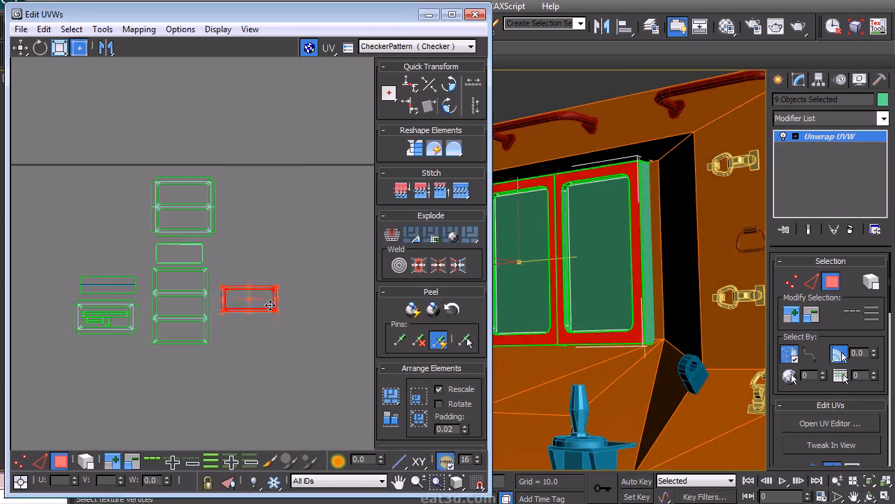
{"action": "scroll", "coordinate": [629, 278], "scroll_direction": "down", "scroll_amount": 4}
{"action": "middle_click_drag", "start_coordinate": [628, 277], "coordinate": [633, 310], "text": "alt"}
{"action": "middle_click_drag", "start_coordinate": [270, 301], "coordinate": [224, 283]}
{"action": "scroll", "coordinate": [271, 332], "scroll_direction": "up", "scroll_amount": 3}
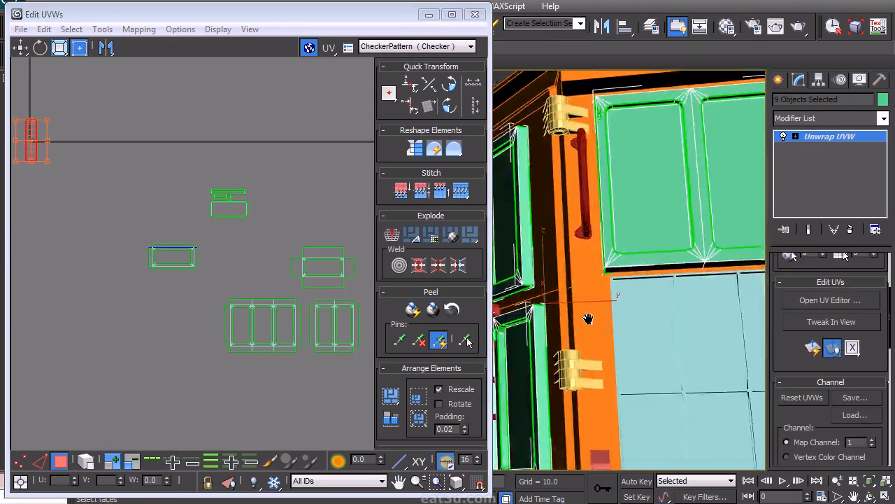
Step: Select the single-pane side window's front frame faces and move their shell down, clear of the overlapping shells
{"action": "key", "text": "F3"}
{"action": "scroll", "coordinate": [589, 313], "scroll_direction": "down", "scroll_amount": 4}
{"action": "mouse_move", "coordinate": [589, 313]}
{"action": "middle_mouse_down", "text": "alt"}
{"action": "mouse_move", "coordinate": [633, 336]}
{"action": "mouse_move", "coordinate": [589, 316]}
{"action": "mouse_move", "coordinate": [670, 320]}
{"action": "mouse_move", "coordinate": [695, 333]}
{"action": "mouse_move", "coordinate": [644, 316]}
{"action": "middle_mouse_up", "text": "alt"}
{"action": "key", "text": "F3"}
{"action": "scroll", "coordinate": [643, 316], "scroll_direction": "up", "scroll_amount": 3}
{"action": "middle_click_drag", "start_coordinate": [520, 294], "coordinate": [751, 315], "text": "alt"}
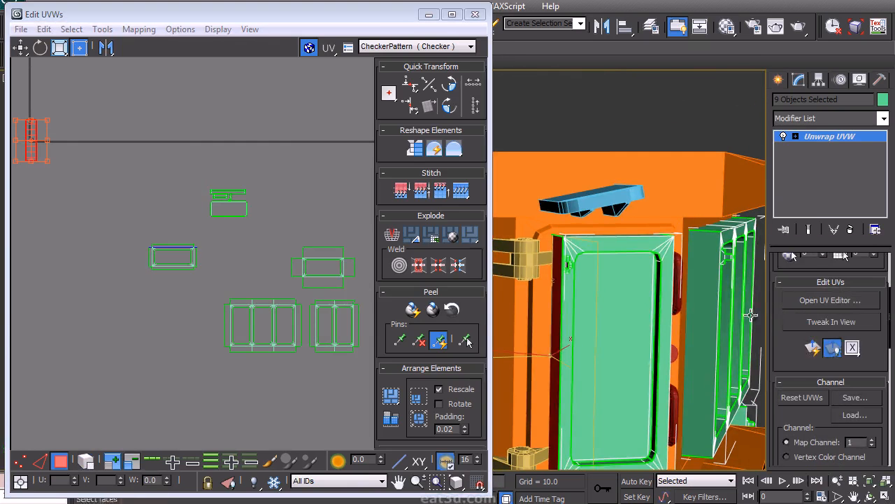
{"action": "scroll", "coordinate": [843, 293], "scroll_direction": "up", "scroll_amount": 3}
{"action": "left_click", "coordinate": [680, 305]}
{"action": "scroll", "coordinate": [278, 242], "scroll_direction": "up", "scroll_amount": 4}
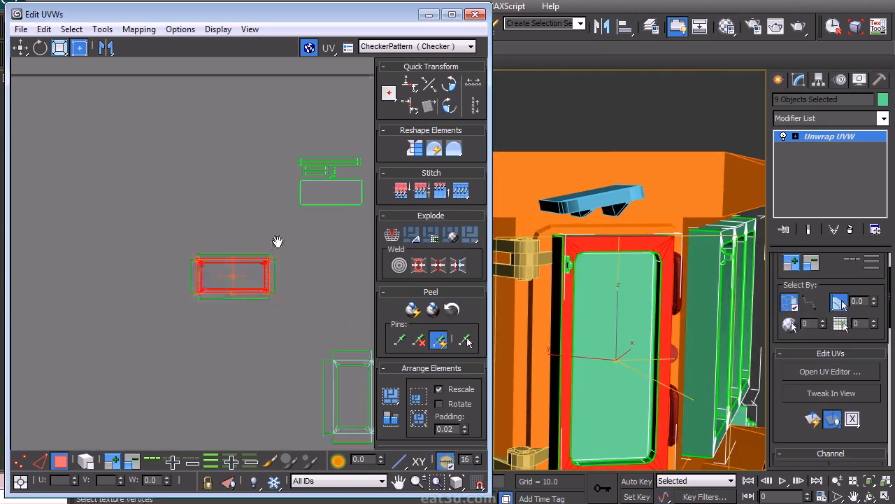
{"action": "left_click_drag", "start_coordinate": [259, 359], "coordinate": [255, 382]}
{"action": "left_click", "coordinate": [298, 329]}
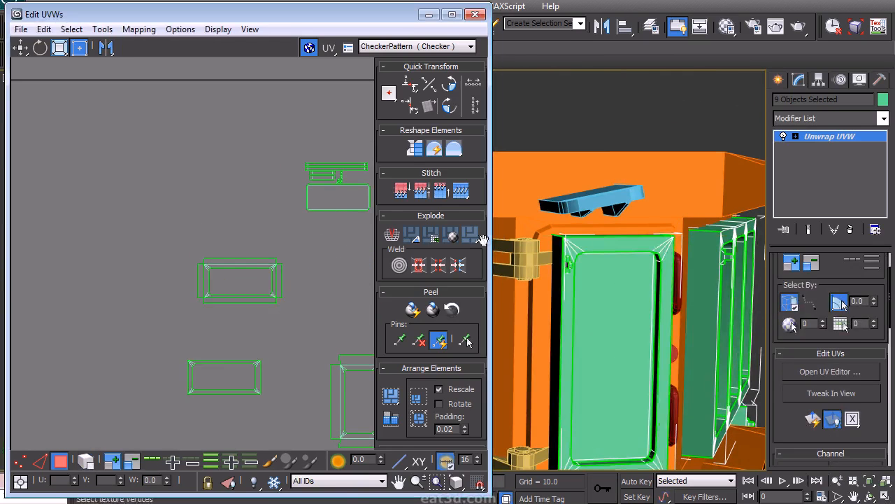
Step: Stitch the panel's side strips as flaps onto the edges of the separated single-pane frame shell
{"action": "middle_click_drag", "start_coordinate": [613, 266], "coordinate": [650, 296], "text": "alt"}
{"action": "left_click", "coordinate": [634, 266]}
{"action": "left_click", "coordinate": [658, 246]}
{"action": "middle_click_drag", "start_coordinate": [658, 246], "coordinate": [689, 188], "text": "alt"}
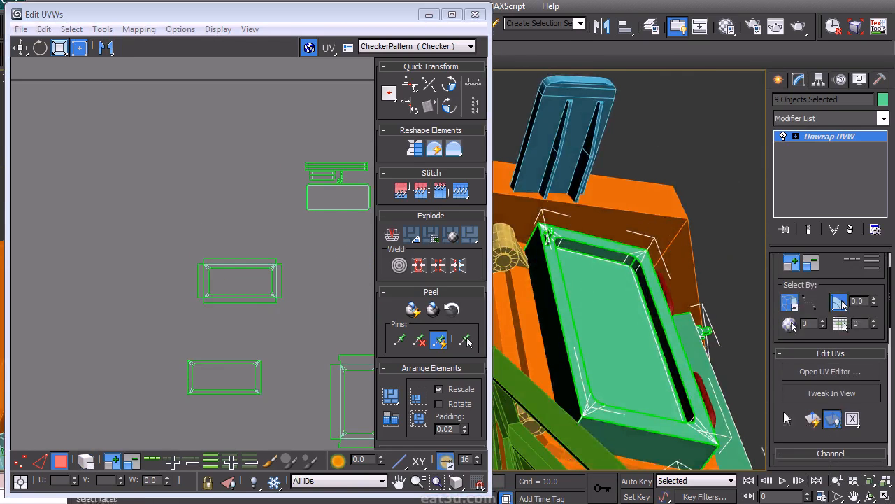
{"action": "middle_click_drag", "start_coordinate": [694, 447], "coordinate": [630, 371], "text": "alt"}
{"action": "left_click", "coordinate": [685, 374]}
{"action": "left_click", "coordinate": [288, 259]}
{"action": "middle_click_drag", "start_coordinate": [288, 259], "coordinate": [306, 182]}
{"action": "scroll", "coordinate": [283, 271], "scroll_direction": "up", "scroll_amount": 2}
{"action": "scroll", "coordinate": [283, 271], "scroll_direction": "up", "scroll_amount": 2}
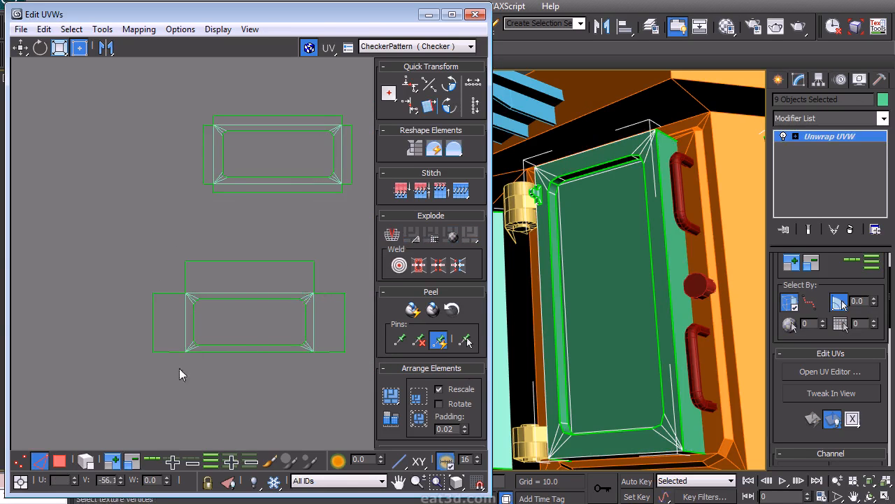
{"action": "right_click", "coordinate": [325, 340]}
{"action": "left_click", "coordinate": [311, 301]}
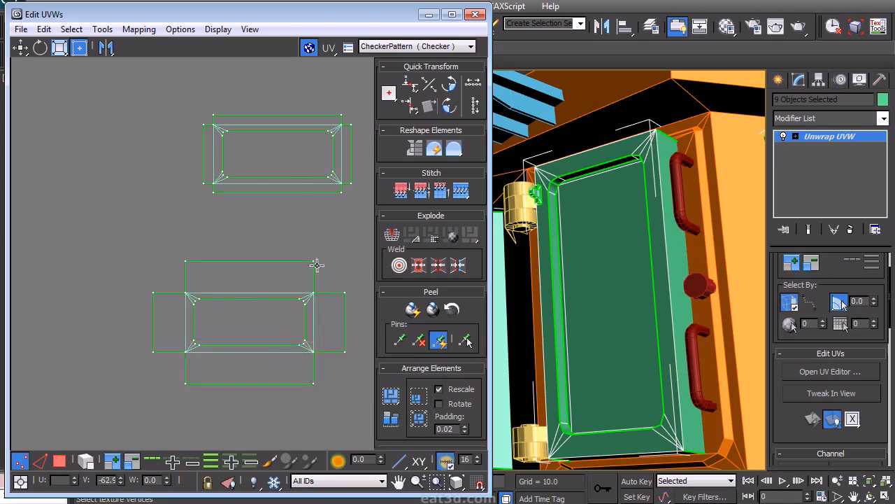
Step: Select the single-pane frame shell with its flaps as faces and move it onto the matching shell
{"action": "middle_click_drag", "start_coordinate": [317, 265], "coordinate": [275, 271]}
{"action": "scroll", "coordinate": [274, 273], "scroll_direction": "down", "scroll_amount": 3}
{"action": "right_click", "coordinate": [290, 246]}
{"action": "left_click", "coordinate": [274, 202]}
{"action": "scroll", "coordinate": [284, 220], "scroll_direction": "down", "scroll_amount": 3}
{"action": "middle_click_drag", "start_coordinate": [286, 224], "coordinate": [233, 302]}
{"action": "left_click_drag", "start_coordinate": [158, 360], "coordinate": [242, 293]}
{"action": "left_click_drag", "start_coordinate": [212, 323], "coordinate": [348, 292]}
{"action": "scroll", "coordinate": [352, 271], "scroll_direction": "up", "scroll_amount": 3}
Step: Nudge the overlaid single-pane shell until its corner and edges coincide with the shell beneath, and clear the selection
{"action": "middle_click_drag", "start_coordinate": [352, 272], "coordinate": [145, 273]}
{"action": "scroll", "coordinate": [229, 297], "scroll_direction": "up", "scroll_amount": 5}
{"action": "scroll", "coordinate": [221, 301], "scroll_direction": "up", "scroll_amount": 5}
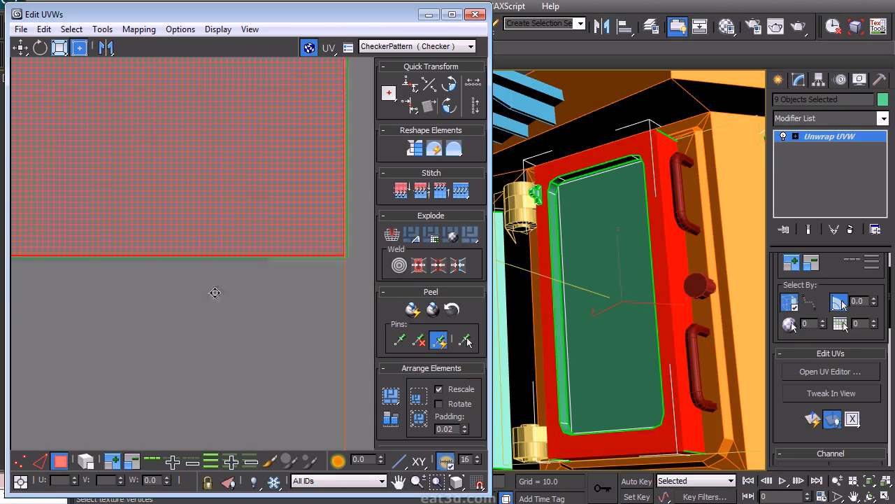
{"action": "left_click_drag", "start_coordinate": [157, 263], "coordinate": [160, 264]}
{"action": "middle_click_drag", "start_coordinate": [130, 261], "coordinate": [318, 312]}
{"action": "left_click_drag", "start_coordinate": [223, 281], "coordinate": [232, 282]}
{"action": "middle_click_drag", "start_coordinate": [97, 176], "coordinate": [302, 337]}
{"action": "scroll", "coordinate": [302, 332], "scroll_direction": "down", "scroll_amount": 10}
{"action": "mouse_move", "coordinate": [292, 286]}
{"action": "middle_mouse_down"}
{"action": "mouse_move", "coordinate": [217, 230]}
{"action": "mouse_move", "coordinate": [236, 266]}
{"action": "mouse_move", "coordinate": [282, 295]}
{"action": "middle_mouse_up"}
{"action": "left_click", "coordinate": [214, 244]}
{"action": "scroll", "coordinate": [244, 214], "scroll_direction": "down", "scroll_amount": 1}
Step: Select the corner vertices along the overlaid single-pane frame's side edge and line them up
{"action": "right_click", "coordinate": [210, 181]}
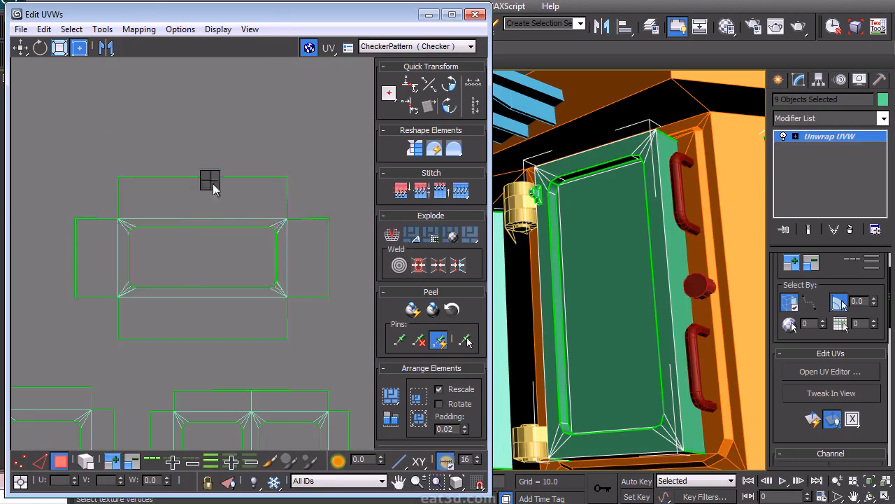
{"action": "left_click", "coordinate": [153, 184]}
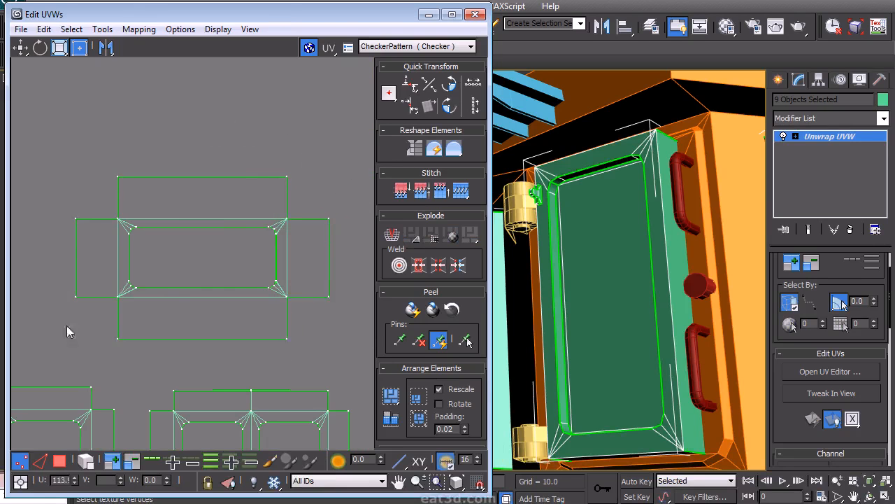
{"action": "scroll", "coordinate": [283, 294], "scroll_direction": "up", "scroll_amount": 2}
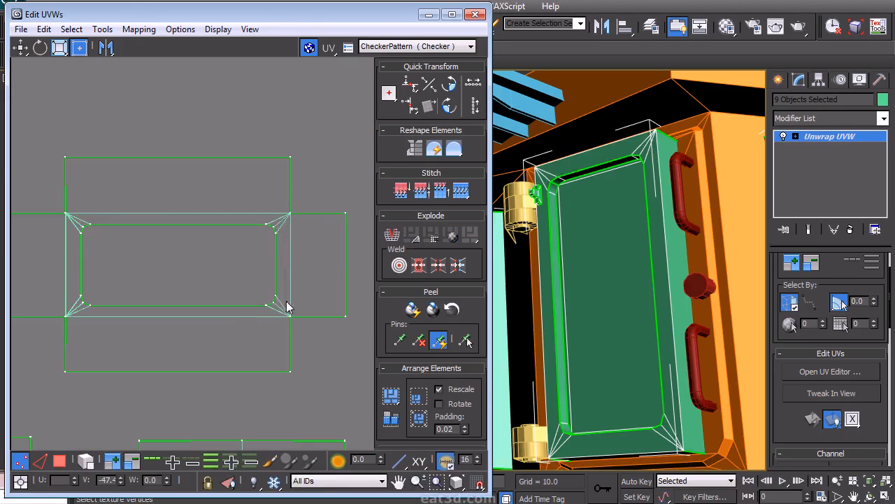
{"action": "left_click", "coordinate": [306, 166]}
{"action": "middle_click_drag", "start_coordinate": [83, 215], "coordinate": [152, 191]}
{"action": "left_click_drag", "start_coordinate": [115, 378], "coordinate": [133, 127]}
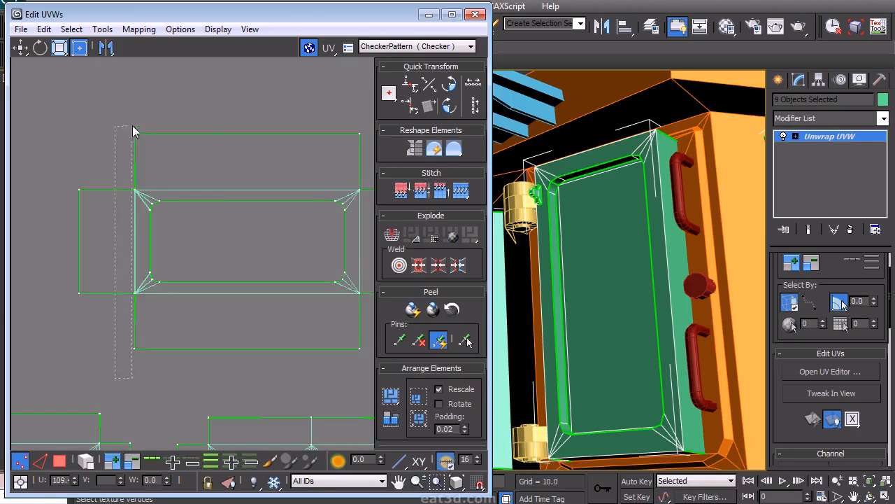
{"action": "middle_click_drag", "start_coordinate": [371, 343], "coordinate": [307, 345]}
{"action": "middle_click_drag", "start_coordinate": [95, 262], "coordinate": [198, 292]}
{"action": "scroll", "coordinate": [198, 292], "scroll_direction": "up", "scroll_amount": 3}
{"action": "left_click_drag", "start_coordinate": [190, 317], "coordinate": [167, 168]}
{"action": "left_click", "coordinate": [210, 180]}
Step: Select all the window panels' UV shells, including the glass panes, and move them together clear of the UV square
{"action": "middle_click_drag", "start_coordinate": [197, 182], "coordinate": [154, 198]}
{"action": "scroll", "coordinate": [151, 191], "scroll_direction": "down", "scroll_amount": 3}
{"action": "middle_click_drag", "start_coordinate": [202, 231], "coordinate": [155, 293]}
{"action": "middle_click_drag", "start_coordinate": [281, 274], "coordinate": [274, 270]}
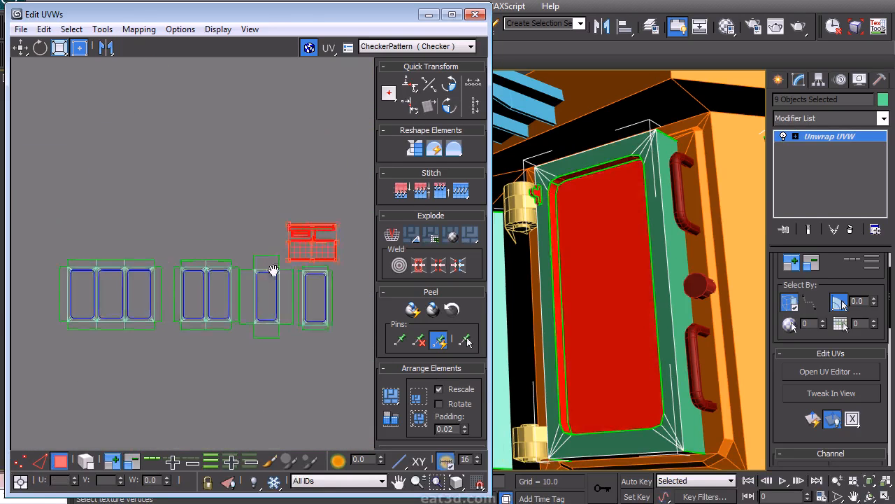
{"action": "scroll", "coordinate": [274, 270], "scroll_direction": "down", "scroll_amount": 3}
{"action": "left_click_drag", "start_coordinate": [139, 311], "coordinate": [308, 201]}
{"action": "left_click_drag", "start_coordinate": [262, 264], "coordinate": [167, 393]}
{"action": "middle_click", "coordinate": [569, 236]}
{"action": "scroll", "coordinate": [569, 235], "scroll_direction": "down", "scroll_amount": 5}
{"action": "middle_click_drag", "start_coordinate": [570, 238], "coordinate": [315, 280]}
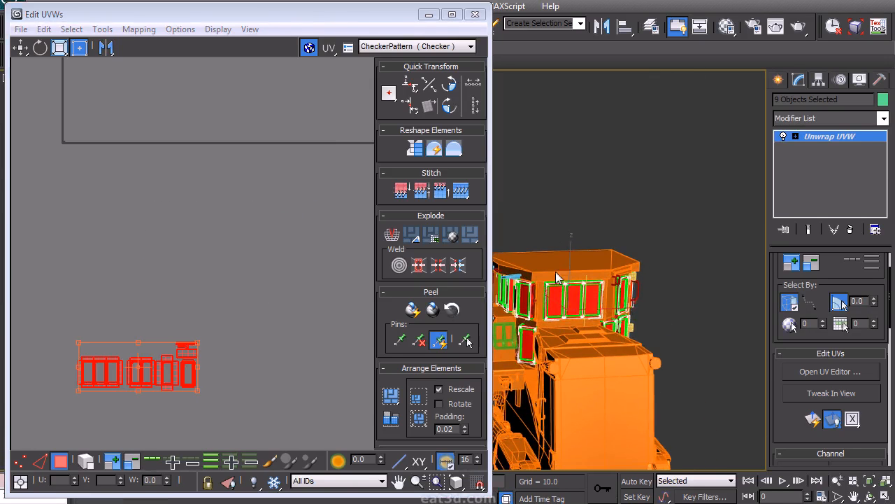
{"action": "scroll", "coordinate": [228, 243], "scroll_direction": "down", "scroll_amount": 3}
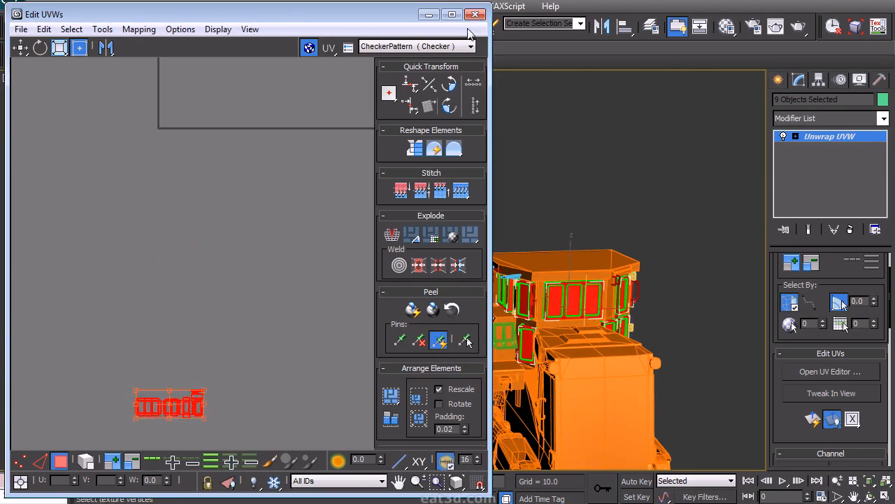
Step: Close the UV editor, collapse the panels' Unwrap UVW modifier and deselect everything
{"action": "left_click", "coordinate": [475, 14]}
{"action": "right_click", "coordinate": [807, 133]}
{"action": "left_click", "coordinate": [853, 262]}
{"action": "left_click", "coordinate": [667, 289]}
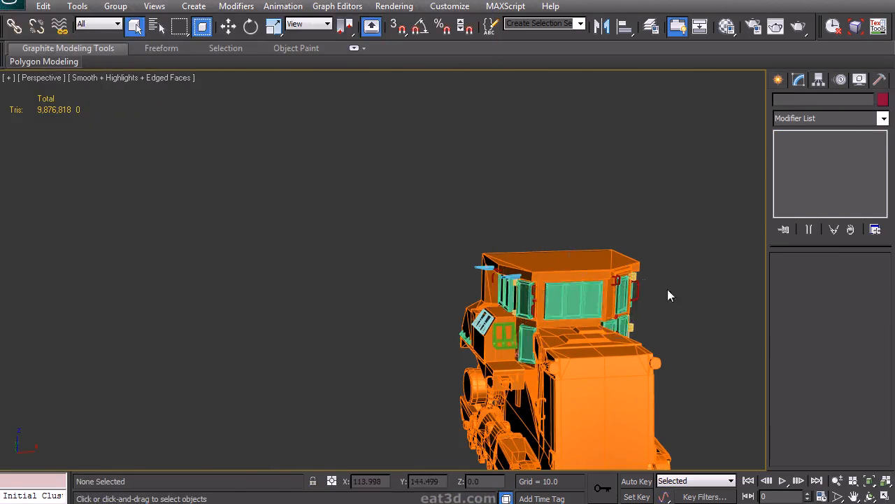
Step: Select all faces of the blue visor above the window and apply Flatten Mapping to them
{"action": "right_click", "coordinate": [239, 199]}
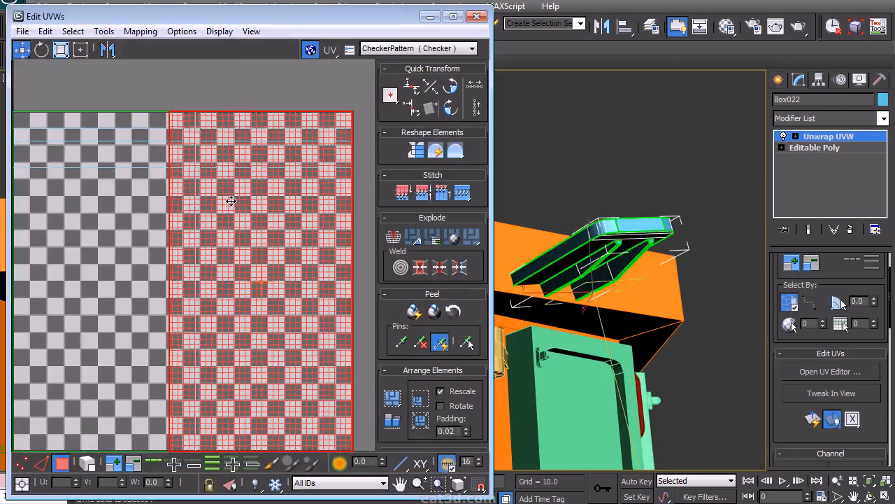
{"action": "key", "text": "ctrl+a"}
{"action": "left_click", "coordinate": [140, 31]}
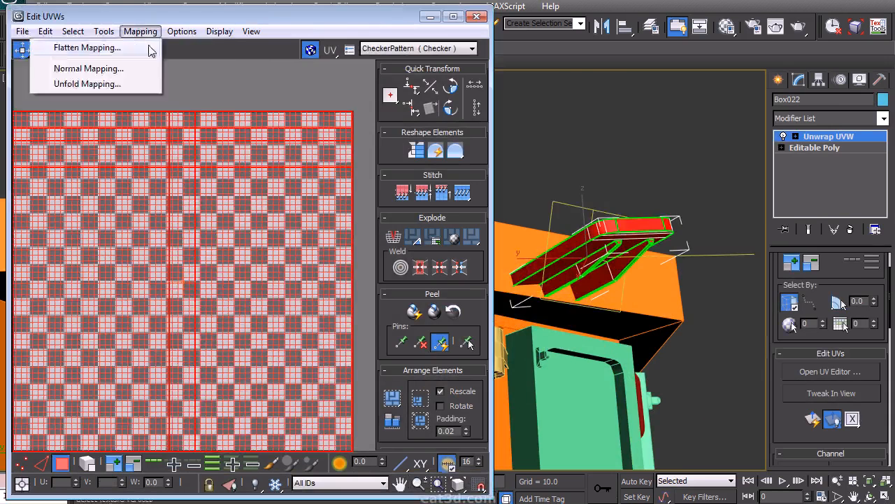
{"action": "left_click", "coordinate": [139, 44]}
{"action": "left_click", "coordinate": [190, 73]}
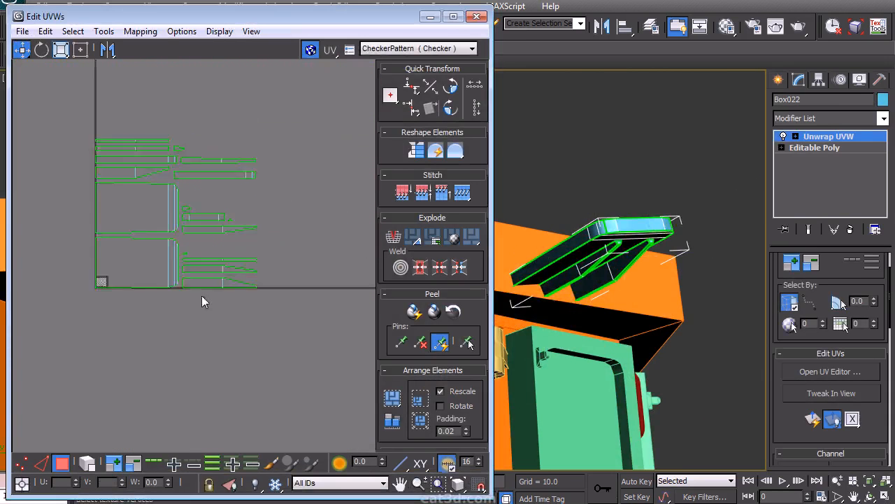
{"action": "mouse_move", "coordinate": [599, 261]}
{"action": "middle_mouse_down", "text": "alt"}
{"action": "mouse_move", "coordinate": [586, 205]}
{"action": "mouse_move", "coordinate": [594, 264]}
{"action": "middle_mouse_up", "text": "alt"}
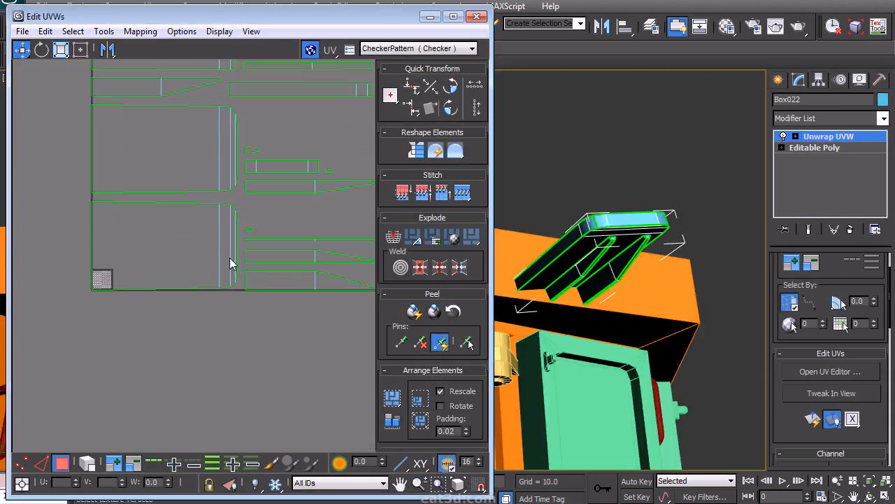
Step: Select the edges of the visor's large plate shells and stitch the matching side strips onto them
{"action": "middle_click_drag", "start_coordinate": [230, 262], "coordinate": [228, 340]}
{"action": "left_click", "coordinate": [42, 463]}
{"action": "left_click_drag", "start_coordinate": [65, 410], "coordinate": [153, 371]}
{"action": "middle_click_drag", "start_coordinate": [562, 228], "coordinate": [564, 285], "text": "alt"}
{"action": "left_click", "coordinate": [442, 193]}
{"action": "scroll", "coordinate": [256, 290], "scroll_direction": "up", "scroll_amount": 3}
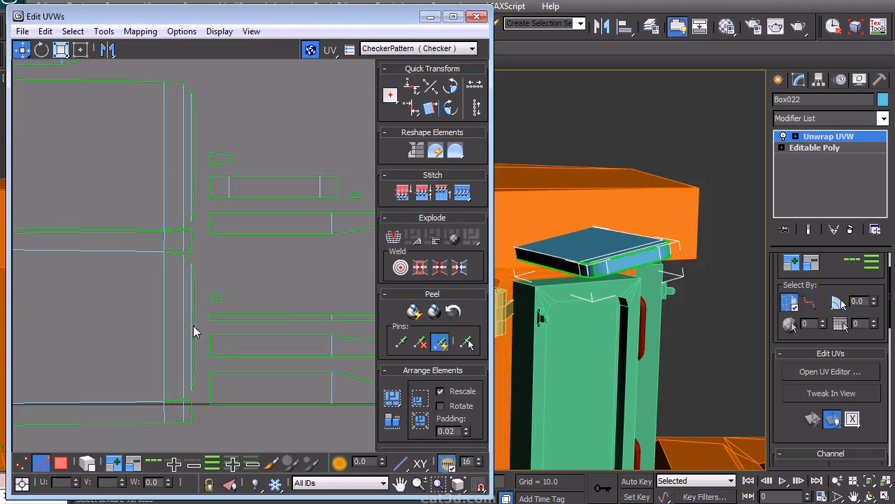
{"action": "middle_click_drag", "start_coordinate": [241, 306], "coordinate": [242, 288]}
{"action": "scroll", "coordinate": [243, 245], "scroll_direction": "down", "scroll_amount": 3}
{"action": "middle_click_drag", "start_coordinate": [149, 206], "coordinate": [151, 231]}
{"action": "middle_click_drag", "start_coordinate": [607, 300], "coordinate": [613, 244], "text": "alt"}
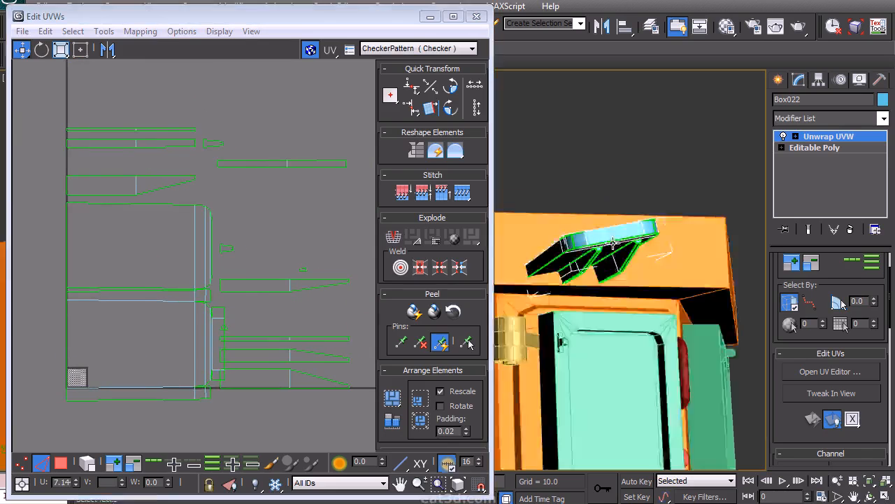
Step: Stitch the tapered side shells of both visor support brackets together along their shared edges
{"action": "scroll", "coordinate": [612, 243], "scroll_direction": "up", "scroll_amount": 3}
{"action": "middle_click_drag", "start_coordinate": [320, 204], "coordinate": [373, 205]}
{"action": "left_click_drag", "start_coordinate": [102, 190], "coordinate": [121, 201]}
{"action": "left_click", "coordinate": [186, 221]}
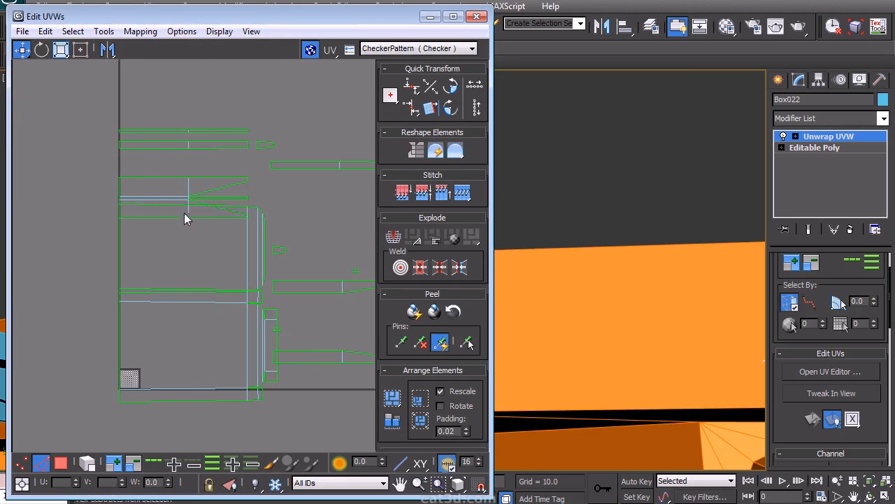
{"action": "middle_click_drag", "start_coordinate": [184, 214], "coordinate": [161, 228]}
{"action": "left_click_drag", "start_coordinate": [228, 267], "coordinate": [231, 266]}
{"action": "left_click", "coordinate": [278, 294]}
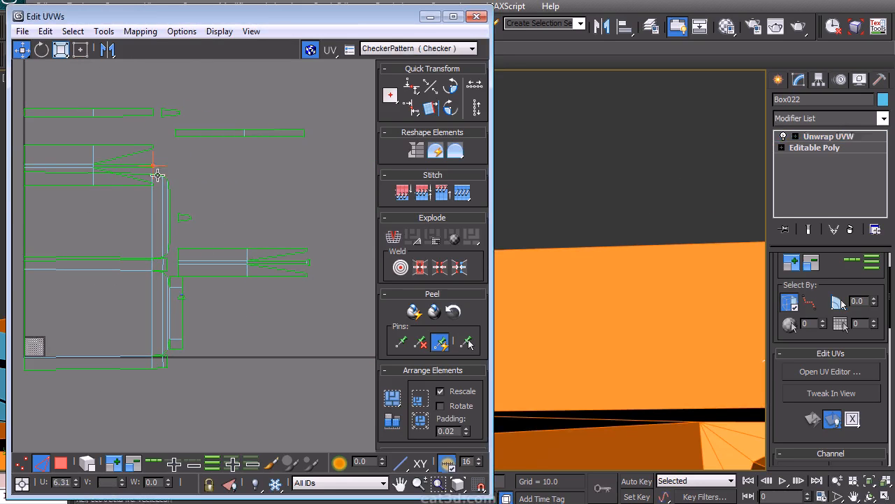
{"action": "middle_click_drag", "start_coordinate": [671, 315], "coordinate": [560, 312], "text": "alt"}
{"action": "scroll", "coordinate": [226, 300], "scroll_direction": "down", "scroll_amount": 2}
Step: Rearrange the visor's stitched plate and bracket shells by selecting and moving them within the UV layout
{"action": "right_click", "coordinate": [216, 235]}
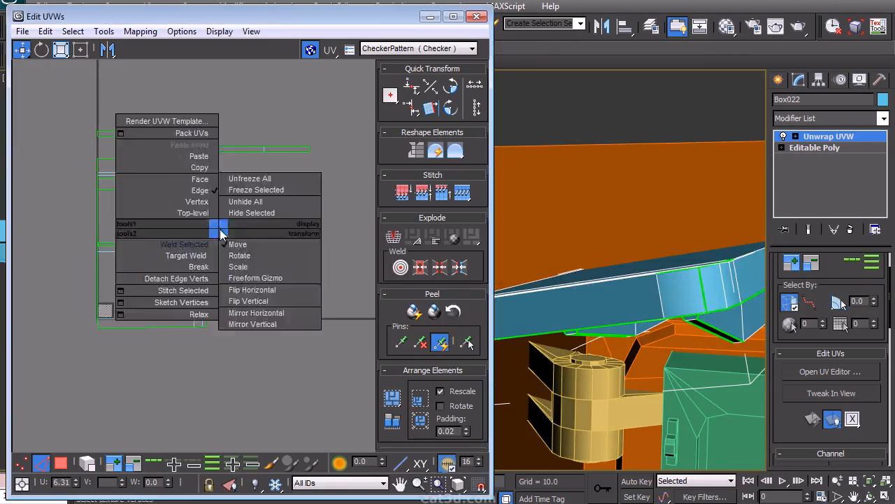
{"action": "left_click", "coordinate": [160, 187]}
{"action": "left_click", "coordinate": [178, 324]}
{"action": "left_click_drag", "start_coordinate": [177, 324], "coordinate": [182, 356]}
{"action": "left_click_drag", "start_coordinate": [176, 215], "coordinate": [177, 412]}
{"action": "middle_click_drag", "start_coordinate": [202, 332], "coordinate": [214, 249]}
{"action": "left_click_drag", "start_coordinate": [189, 347], "coordinate": [197, 369]}
{"action": "left_click_drag", "start_coordinate": [201, 150], "coordinate": [201, 149]}
{"action": "left_click_drag", "start_coordinate": [265, 165], "coordinate": [159, 216]}
{"action": "left_click_drag", "start_coordinate": [219, 63], "coordinate": [219, 63]}
{"action": "left_click_drag", "start_coordinate": [164, 91], "coordinate": [175, 181]}
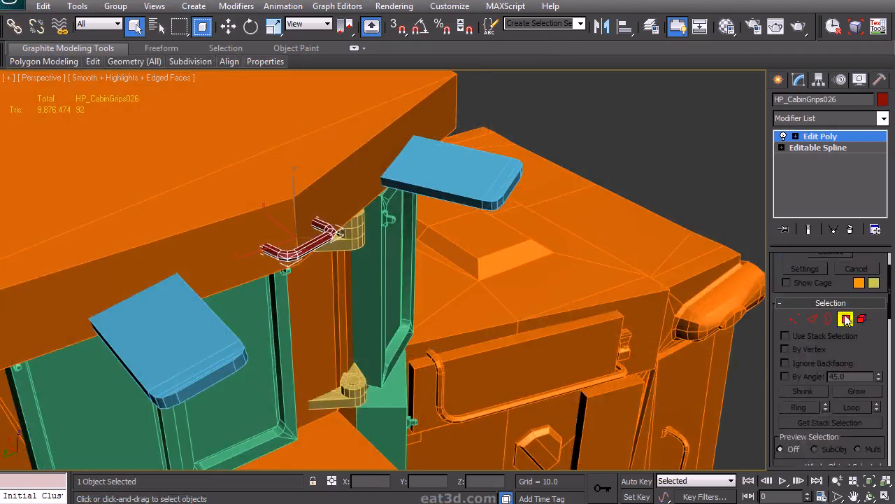
Step: Select the end-cap polygons of the small red grab handle beside the visors and delete them
{"action": "middle_click_drag", "start_coordinate": [358, 274], "coordinate": [413, 254], "text": "alt"}
{"action": "key", "text": "F3"}
{"action": "left_click_drag", "start_coordinate": [263, 358], "coordinate": [295, 242]}
{"action": "middle_click_drag", "start_coordinate": [337, 248], "coordinate": [369, 242], "text": "alt"}
{"action": "key", "text": "Delete"}
{"action": "left_click", "coordinate": [844, 320]}
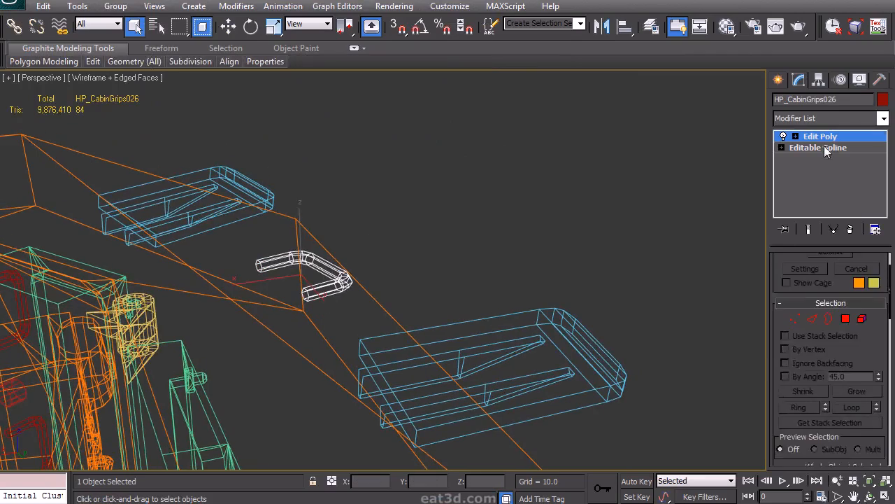
Step: Add an Unwrap UVW modifier to the grab handle and open its UV editor
{"action": "left_click", "coordinate": [825, 119]}
{"action": "key", "text": "u"}
{"action": "key", "text": "u"}
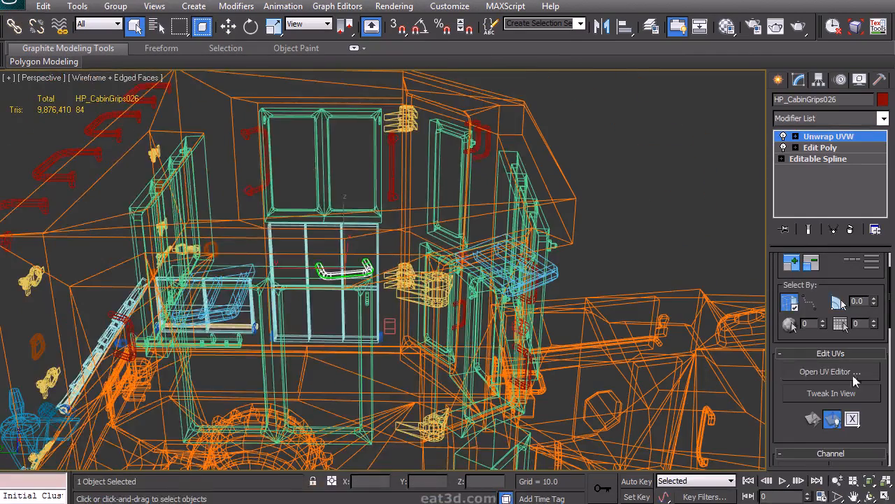
{"action": "left_click", "coordinate": [830, 372]}
{"action": "left_click_drag", "start_coordinate": [214, 3], "coordinate": [392, 29]}
{"action": "middle_click_drag", "start_coordinate": [305, 214], "coordinate": [248, 242]}
{"action": "scroll", "coordinate": [306, 229], "scroll_direction": "down", "scroll_amount": 10}
Step: Select all the grab handle's UV faces, move them clear of the UV square and close the editor
{"action": "right_click", "coordinate": [225, 261]}
{"action": "left_click", "coordinate": [202, 212]}
{"action": "key", "text": "ctrl+a"}
{"action": "scroll", "coordinate": [242, 242], "scroll_direction": "down", "scroll_amount": 3}
{"action": "left_click", "coordinate": [84, 54]}
{"action": "left_click_drag", "start_coordinate": [237, 243], "coordinate": [103, 439]}
{"action": "middle_click_drag", "start_coordinate": [205, 350], "coordinate": [249, 256]}
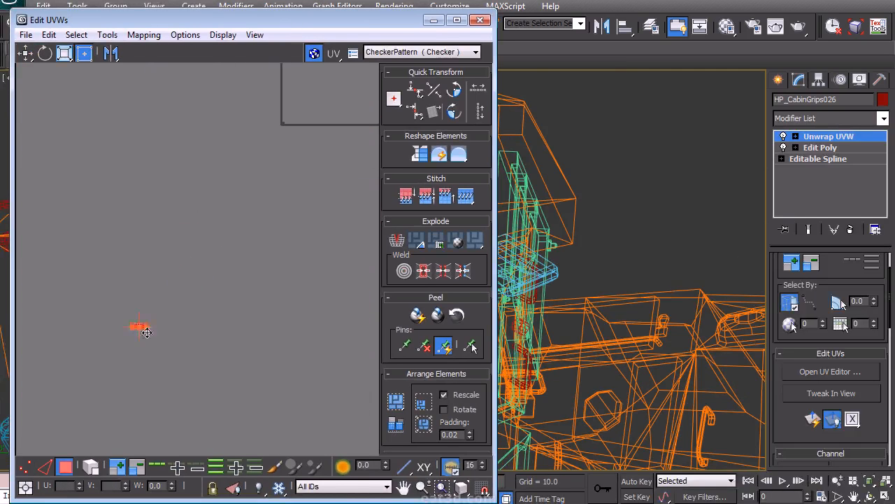
{"action": "left_click", "coordinate": [480, 21]}
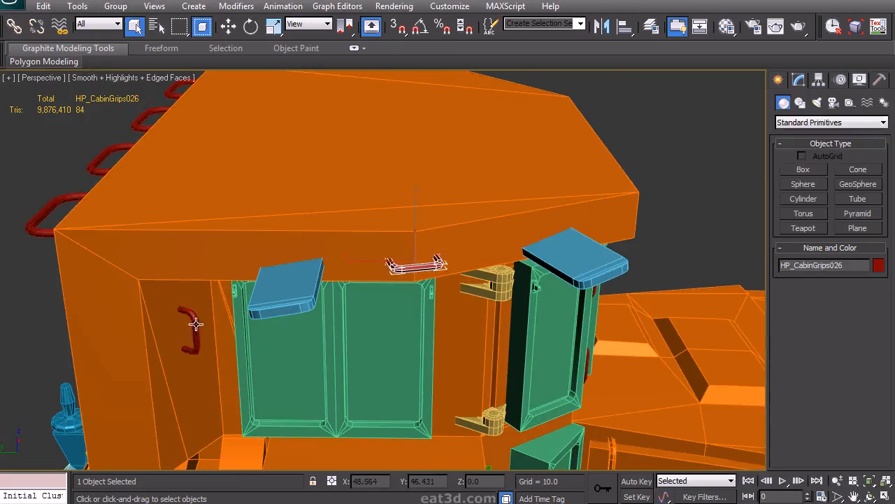
Step: Select the cab's other grab handles one after another to examine their modifier stacks, finishing with the roof-edge handle
{"action": "left_click", "coordinate": [799, 82]}
{"action": "middle_click_drag", "start_coordinate": [523, 294], "coordinate": [438, 278], "text": "alt"}
{"action": "scroll", "coordinate": [535, 293], "scroll_direction": "down", "scroll_amount": 2}
{"action": "left_click", "coordinate": [477, 336]}
{"action": "middle_click_drag", "start_coordinate": [581, 376], "coordinate": [302, 281], "text": "alt"}
{"action": "left_click", "coordinate": [526, 233]}
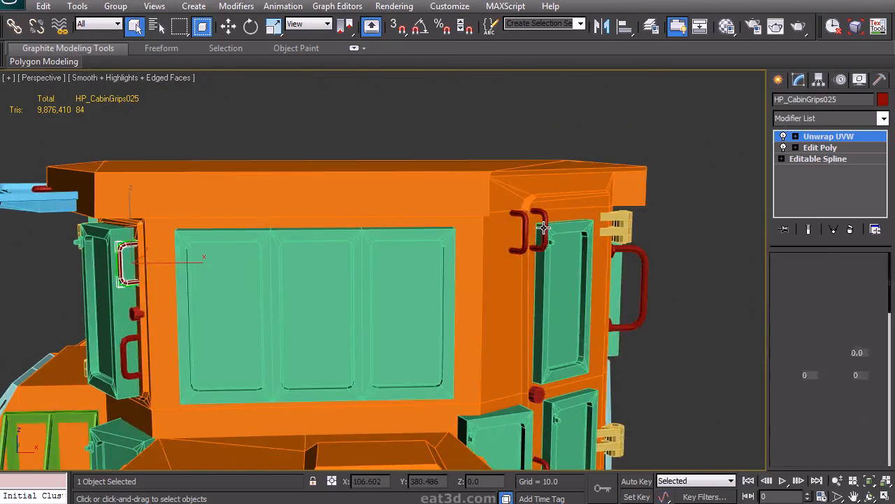
{"action": "left_click", "coordinate": [547, 224]}
{"action": "middle_click_drag", "start_coordinate": [547, 225], "coordinate": [500, 282], "text": "alt"}
{"action": "left_click", "coordinate": [513, 279]}
Step: Try moving the roof-edge handle's bar upwards as a separate element
{"action": "left_click", "coordinate": [863, 277]}
{"action": "left_click", "coordinate": [536, 269]}
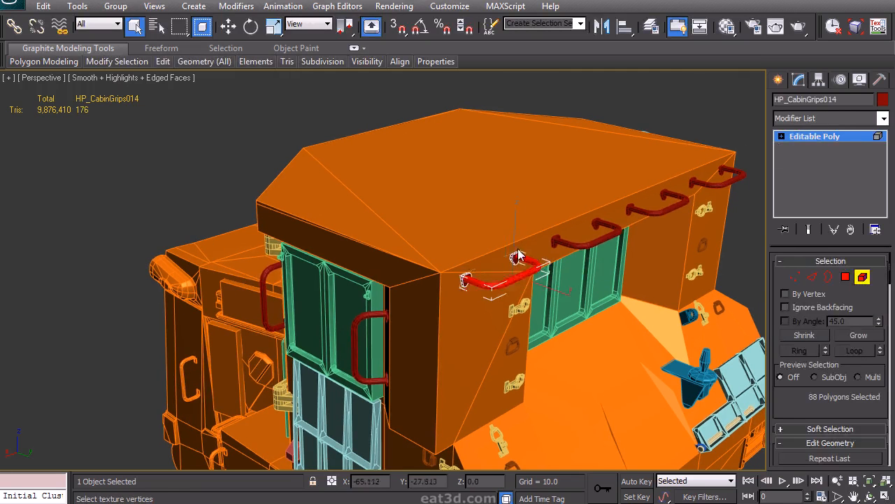
{"action": "key", "text": "w"}
{"action": "left_click_drag", "start_coordinate": [519, 241], "coordinate": [527, 172]}
{"action": "key", "text": "ctrl+z"}
{"action": "left_click", "coordinate": [863, 280]}
Step: Add an Unwrap UVW modifier to the roof-edge grab handle and open its UV editor
{"action": "left_click", "coordinate": [835, 119]}
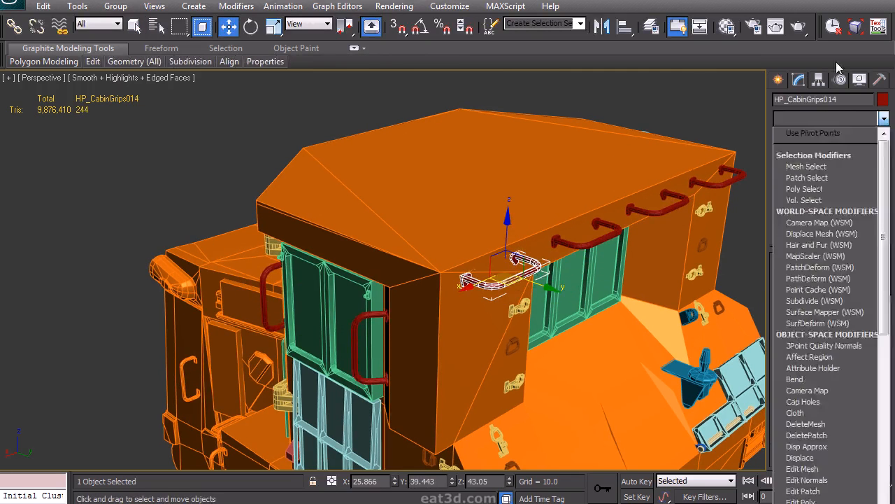
{"action": "key", "text": "u"}
{"action": "key", "text": "Return"}
{"action": "left_click", "coordinate": [842, 371]}
{"action": "left_click_drag", "start_coordinate": [201, 1], "coordinate": [378, 21]}
{"action": "scroll", "coordinate": [304, 223], "scroll_direction": "down", "scroll_amount": 12}
{"action": "scroll", "coordinate": [274, 269], "scroll_direction": "up", "scroll_amount": 4}
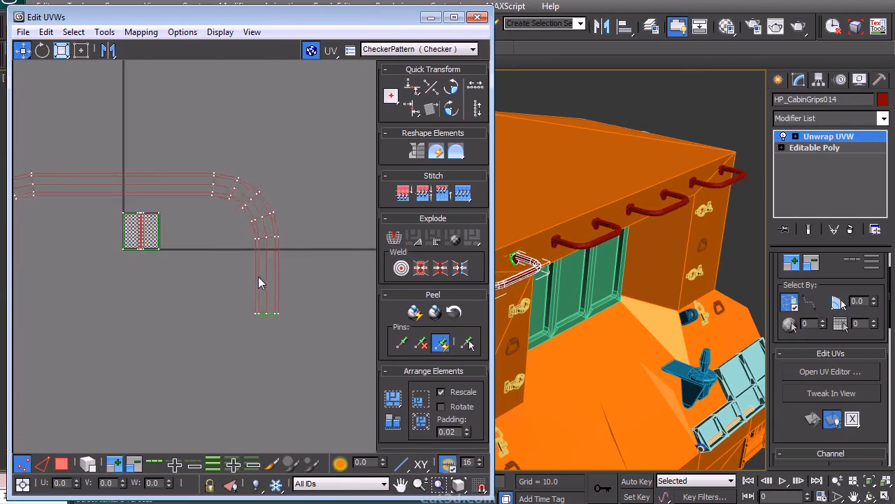
Step: Select the UV faces of the handle's two end plates and apply Unfold Mapping to them
{"action": "right_click", "coordinate": [256, 277]}
{"action": "left_click", "coordinate": [242, 236]}
{"action": "left_click", "coordinate": [141, 32]}
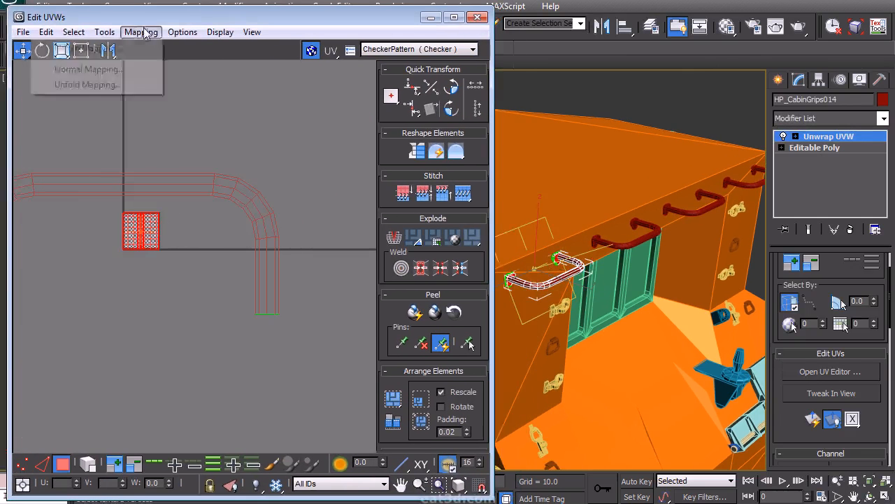
{"action": "left_click", "coordinate": [84, 84]}
{"action": "left_click", "coordinate": [200, 12]}
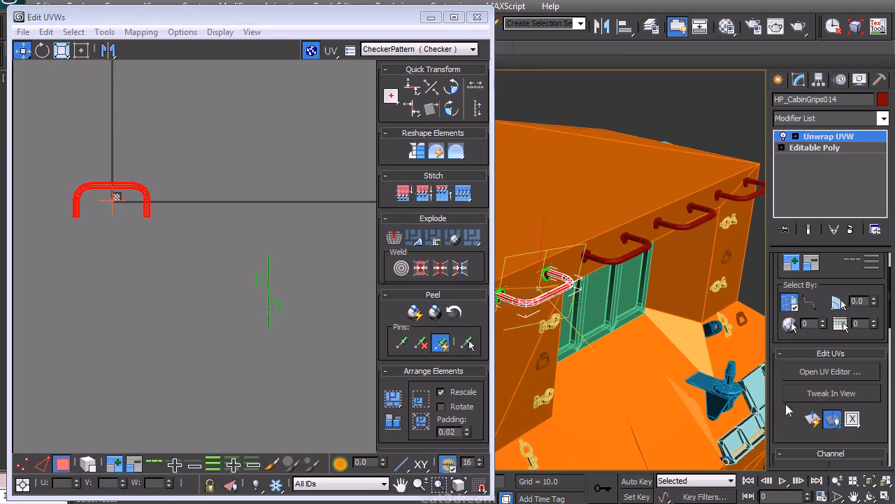
Step: Unwrap the handle's bar with Unfold Strip, starting from the lengthwise edges at one end of the bar
{"action": "key", "text": "z"}
{"action": "scroll", "coordinate": [788, 307], "scroll_direction": "down", "scroll_amount": 5}
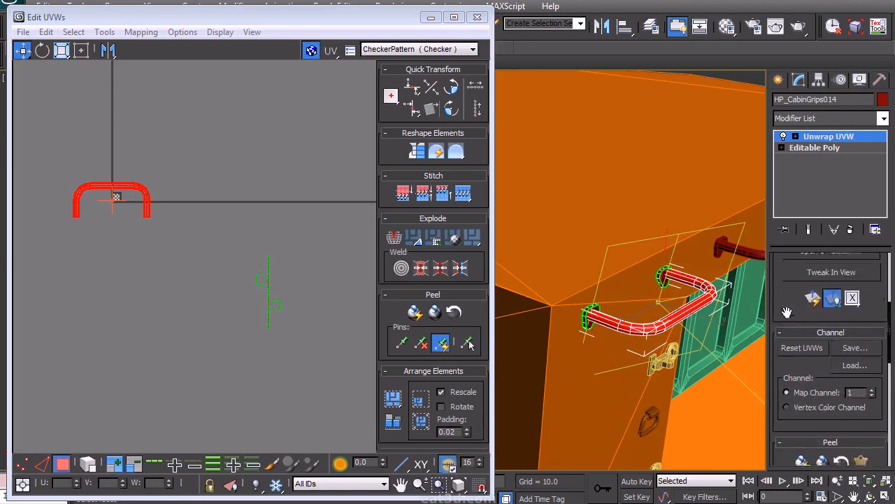
{"action": "scroll", "coordinate": [814, 310], "scroll_direction": "down", "scroll_amount": 3}
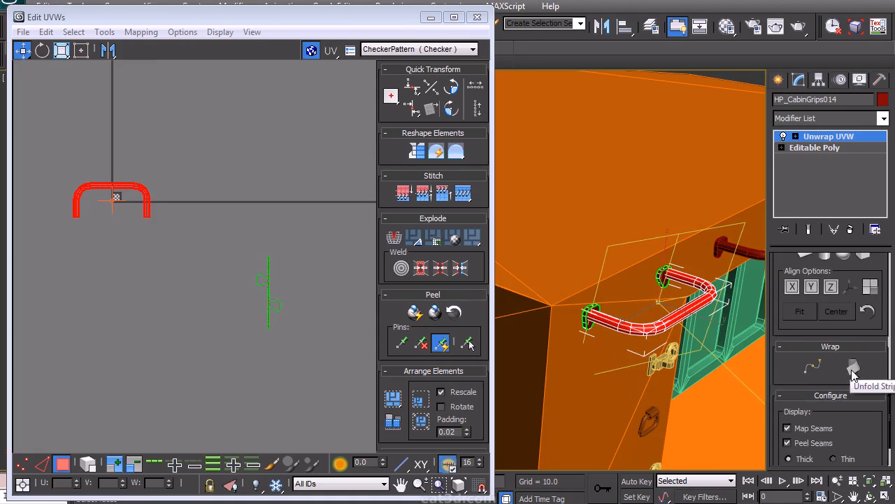
{"action": "left_click", "coordinate": [602, 314]}
{"action": "right_click", "coordinate": [600, 320]}
{"action": "left_click", "coordinate": [578, 287]}
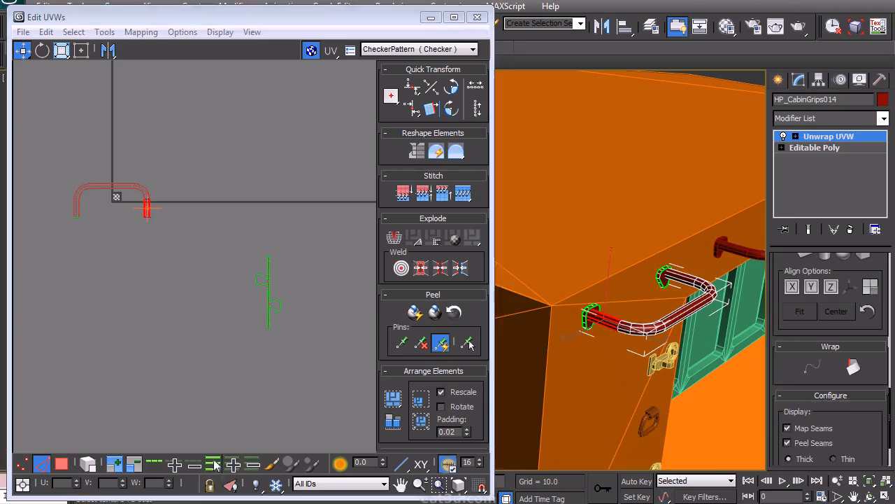
{"action": "left_click", "coordinate": [854, 369]}
{"action": "middle_click_drag", "start_coordinate": [499, 323], "coordinate": [485, 312]}
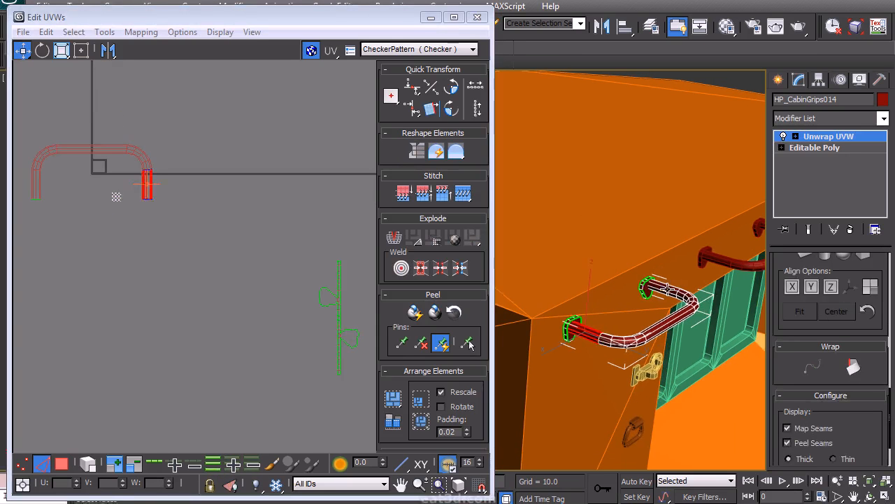
{"action": "left_click", "coordinate": [860, 365]}
Step: Rotate one end-plate shell 180 degrees, overlay it on the matching end-plate shell and check the alignment closely
{"action": "middle_click_drag", "start_coordinate": [159, 285], "coordinate": [311, 266]}
{"action": "left_click", "coordinate": [202, 265]}
{"action": "right_click", "coordinate": [200, 262]}
{"action": "left_click", "coordinate": [176, 243]}
{"action": "middle_click_drag", "start_coordinate": [245, 279], "coordinate": [226, 312]}
{"action": "scroll", "coordinate": [224, 286], "scroll_direction": "up", "scroll_amount": 3}
{"action": "left_click_drag", "start_coordinate": [264, 289], "coordinate": [229, 181]}
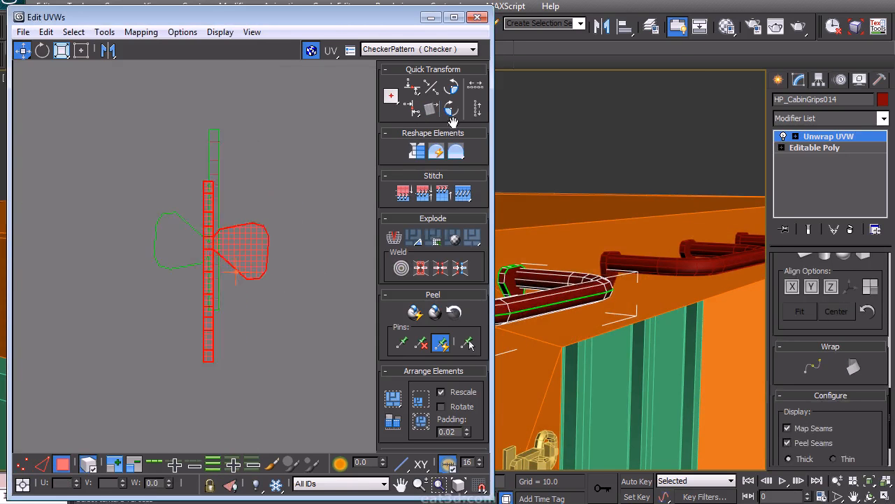
{"action": "double_click", "coordinate": [451, 109]}
{"action": "left_click_drag", "start_coordinate": [237, 308], "coordinate": [187, 256]}
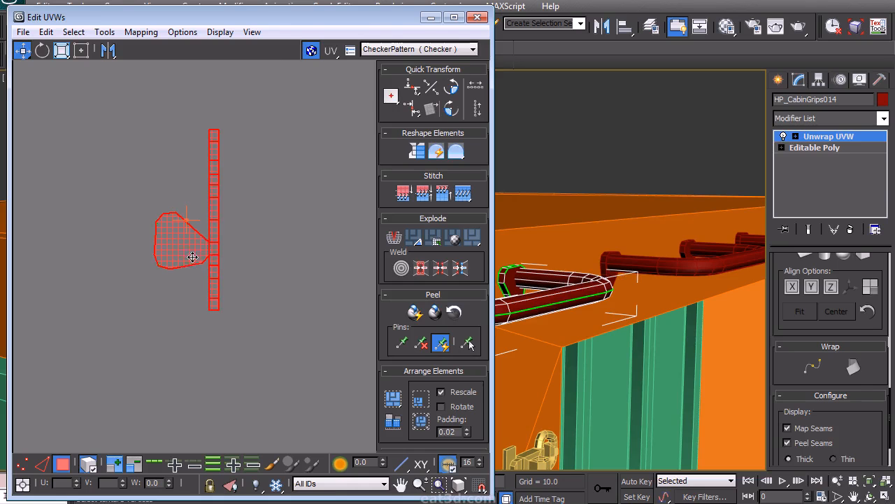
{"action": "middle_click_drag", "start_coordinate": [223, 263], "coordinate": [259, 245]}
{"action": "scroll", "coordinate": [258, 246], "scroll_direction": "up", "scroll_amount": 10}
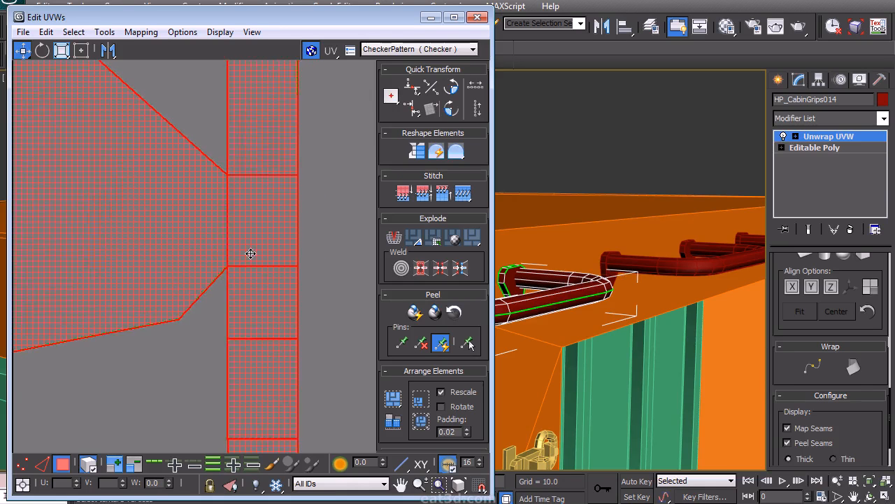
{"action": "scroll", "coordinate": [251, 253], "scroll_direction": "up", "scroll_amount": 2}
{"action": "scroll", "coordinate": [270, 324], "scroll_direction": "up", "scroll_amount": 8}
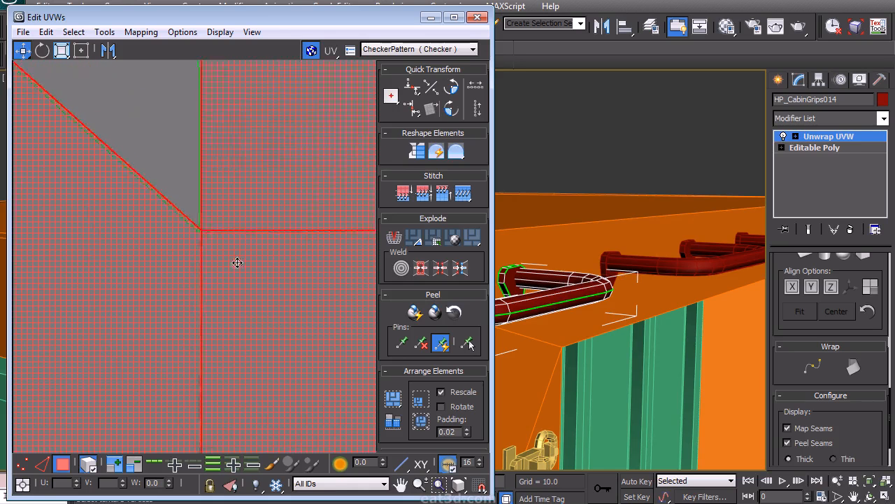
{"action": "middle_click_drag", "start_coordinate": [236, 266], "coordinate": [144, 272]}
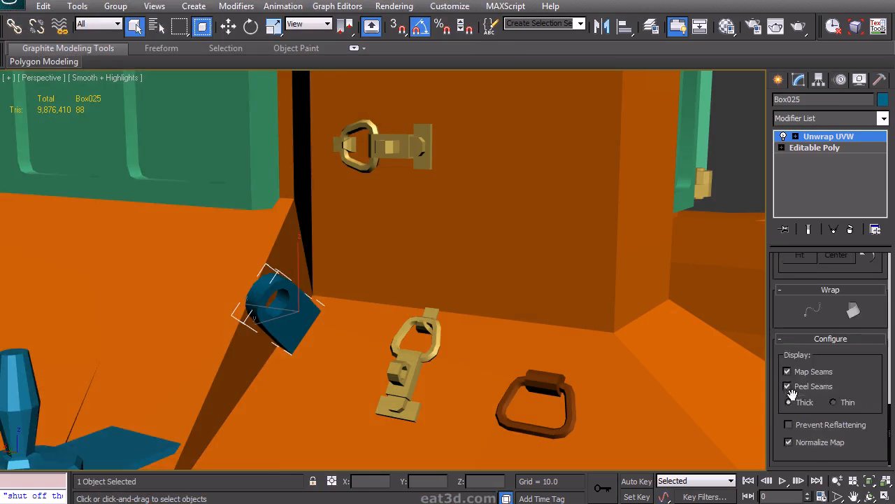
Step: Open the blue lug's UVs and unfold all its faces with Walk to closest face and Normalize Clusters off
{"action": "scroll", "coordinate": [817, 286], "scroll_direction": "up", "scroll_amount": 10}
{"action": "left_click", "coordinate": [815, 379]}
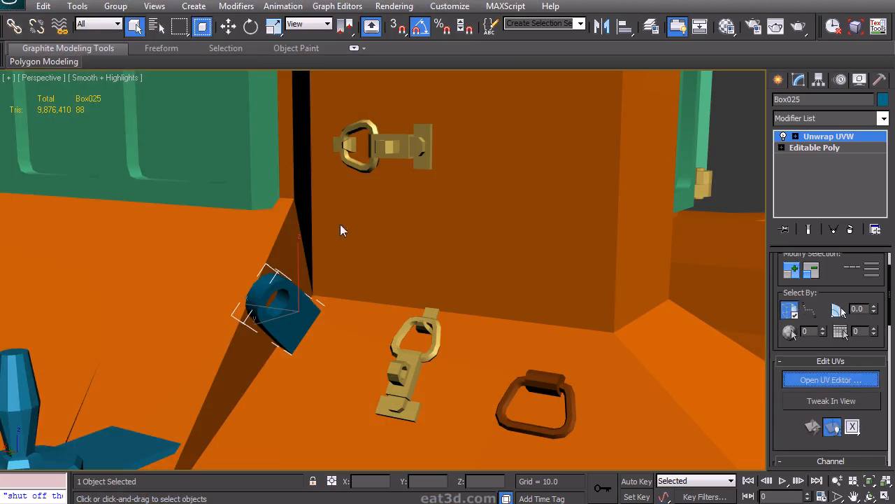
{"action": "key", "text": "ctrl+a"}
{"action": "left_click", "coordinate": [46, 6]}
{"action": "left_click_drag", "start_coordinate": [93, 0], "coordinate": [263, 15]}
{"action": "left_click", "coordinate": [137, 28]}
{"action": "left_click", "coordinate": [45, 43]}
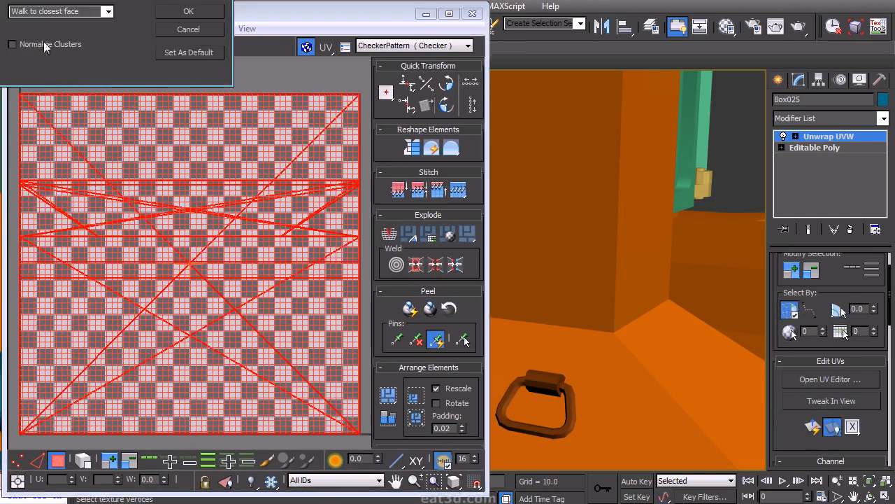
{"action": "left_click", "coordinate": [199, 16]}
{"action": "scroll", "coordinate": [236, 135], "scroll_direction": "down", "scroll_amount": 5}
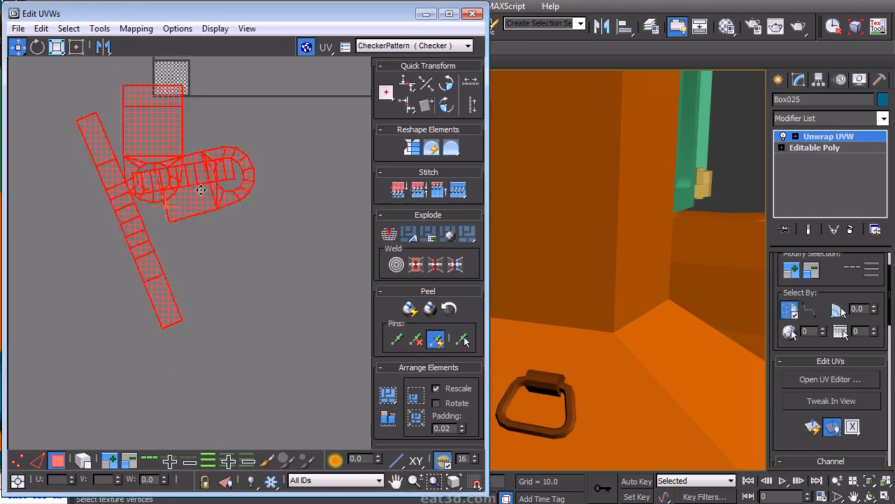
Step: Move the lug's two side-face shells clear of its other overlapping UV shells
{"action": "left_click", "coordinate": [303, 230]}
{"action": "middle_click_drag", "start_coordinate": [266, 274], "coordinate": [254, 235]}
{"action": "middle_click_drag", "start_coordinate": [595, 261], "coordinate": [680, 277], "text": "alt"}
{"action": "left_click", "coordinate": [615, 342]}
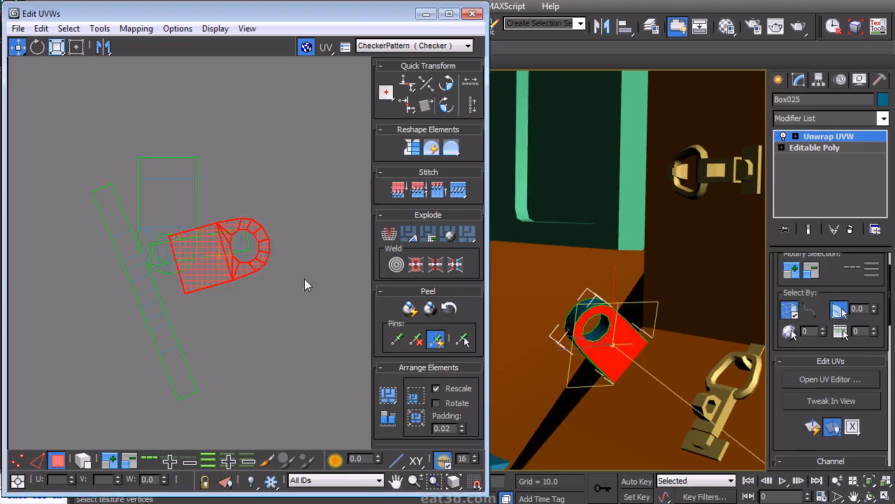
{"action": "left_click_drag", "start_coordinate": [227, 271], "coordinate": [266, 305]}
{"action": "middle_click_drag", "start_coordinate": [591, 312], "coordinate": [700, 308], "text": "alt"}
{"action": "left_click", "coordinate": [592, 354]}
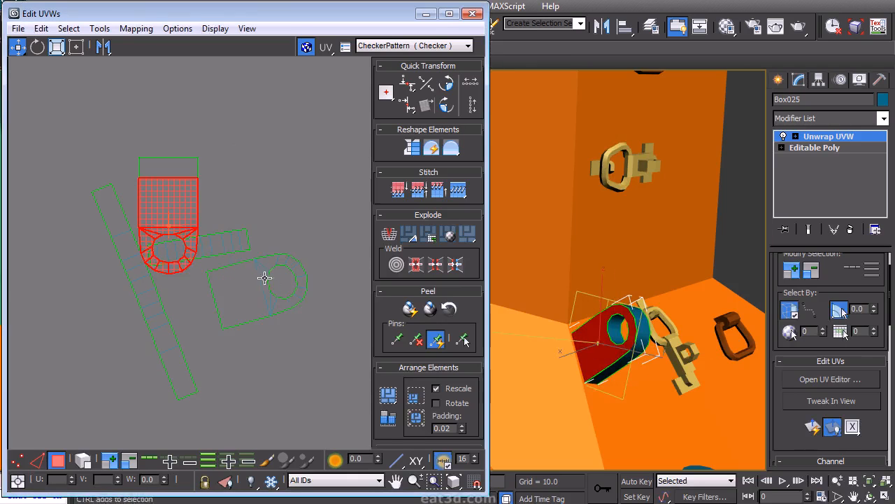
{"action": "left_click_drag", "start_coordinate": [170, 221], "coordinate": [293, 161]}
{"action": "left_click", "coordinate": [304, 245]}
{"action": "middle_click_drag", "start_coordinate": [265, 251], "coordinate": [192, 272]}
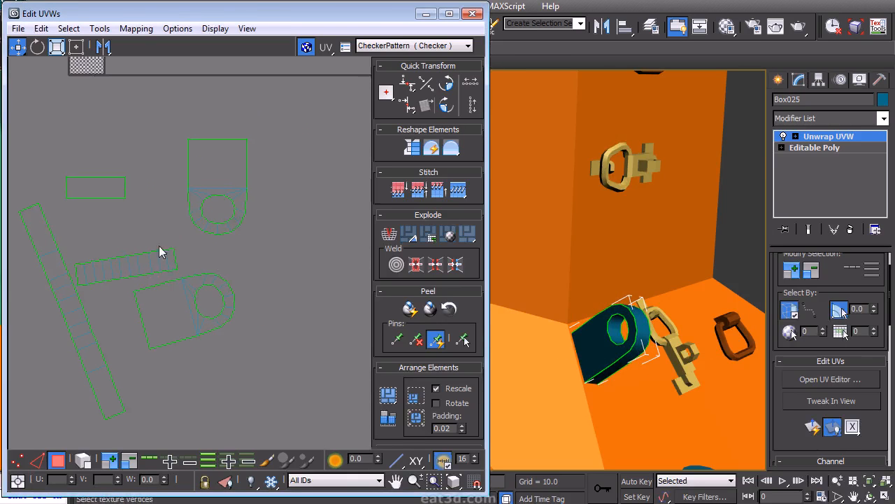
Step: Stitch the lug's two side shells to its long central strip and level the hole's strip horizontally
{"action": "right_click", "coordinate": [148, 187]}
{"action": "left_click", "coordinate": [131, 153]}
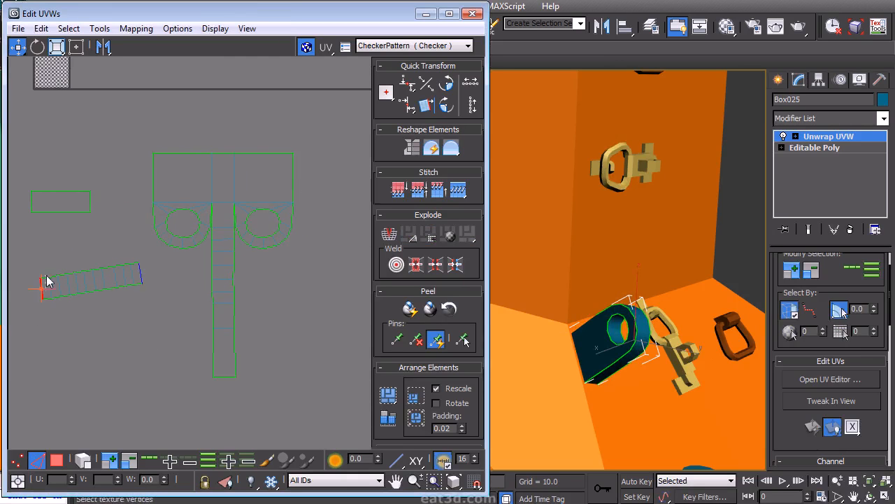
{"action": "middle_click_drag", "start_coordinate": [117, 282], "coordinate": [161, 269]}
{"action": "right_click", "coordinate": [160, 255]}
{"action": "left_click", "coordinate": [130, 229]}
{"action": "left_click_drag", "start_coordinate": [212, 309], "coordinate": [79, 285]}
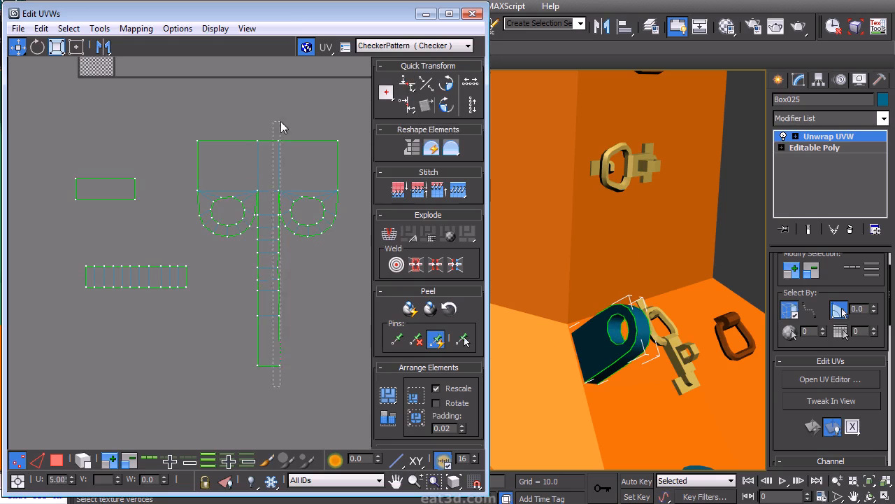
Step: Straighten the central strip and arrange the hole strip and small rectangle upright on either side of it
{"action": "left_click", "coordinate": [324, 309]}
{"action": "middle_click_drag", "start_coordinate": [233, 245], "coordinate": [218, 242]}
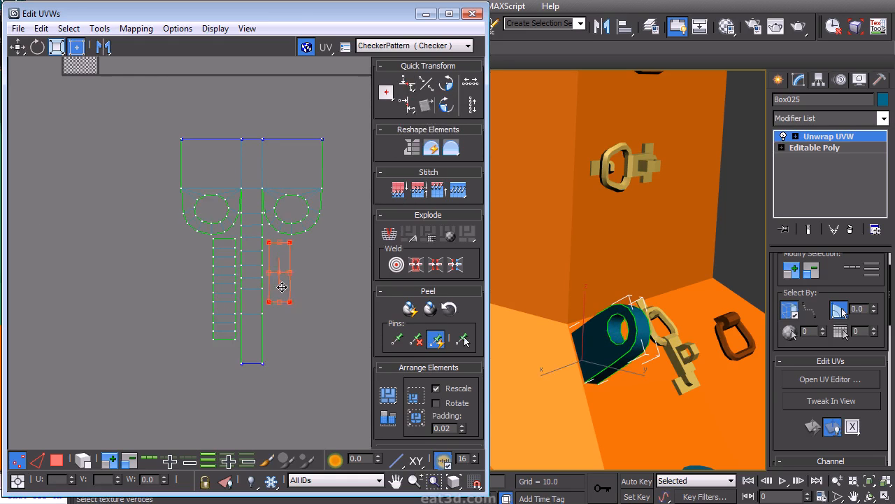
{"action": "left_click", "coordinate": [305, 304]}
{"action": "scroll", "coordinate": [295, 288], "scroll_direction": "down", "scroll_amount": 3}
{"action": "middle_click_drag", "start_coordinate": [295, 287], "coordinate": [253, 309]}
{"action": "scroll", "coordinate": [250, 322], "scroll_direction": "up", "scroll_amount": 3}
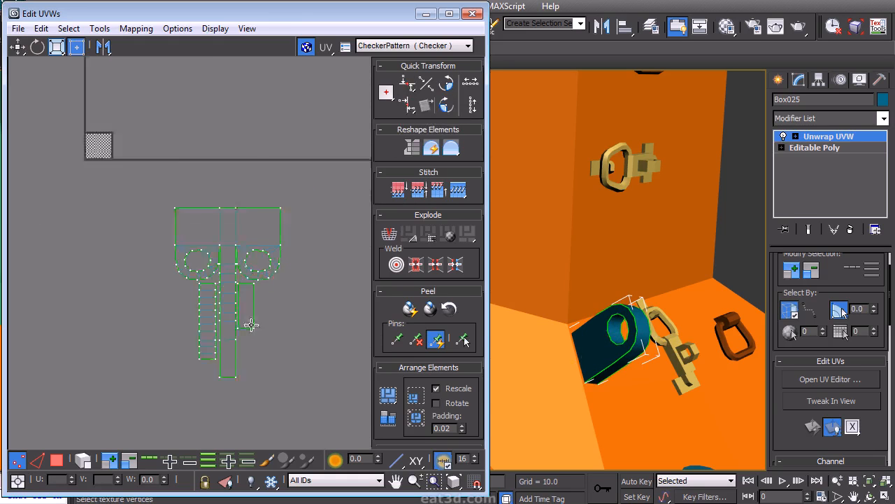
{"action": "left_click_drag", "start_coordinate": [267, 348], "coordinate": [235, 261]}
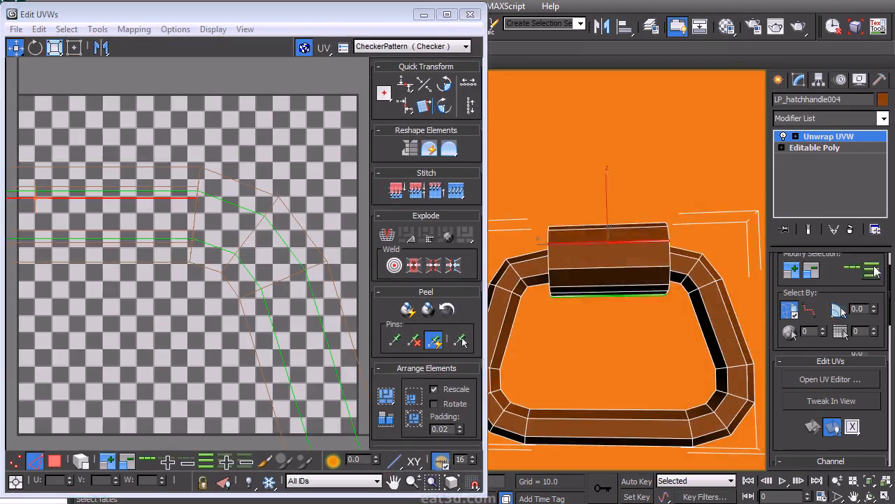
Step: Select the hatch handle's hinge-sleeve faces, including both end caps, and unfold them into their own UV layout
{"action": "right_click", "coordinate": [640, 218]}
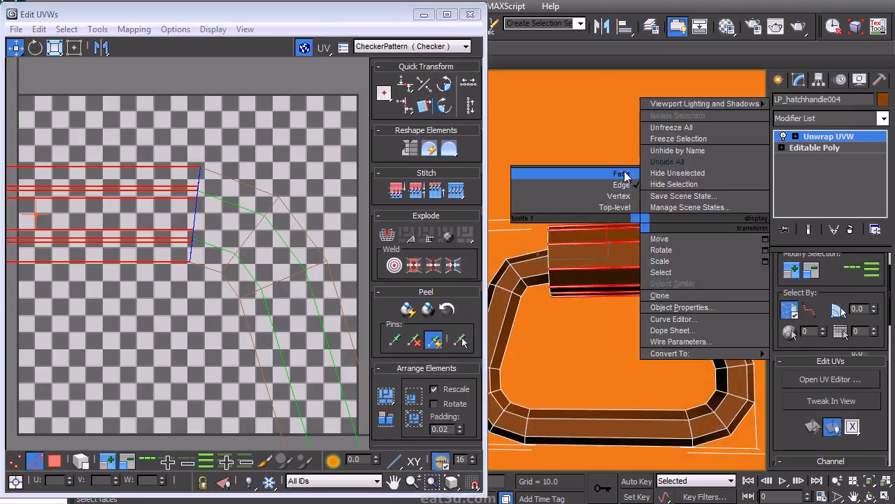
{"action": "left_click", "coordinate": [624, 175]}
{"action": "middle_click_drag", "start_coordinate": [561, 233], "coordinate": [587, 250], "text": "alt"}
{"action": "left_click_drag", "start_coordinate": [586, 334], "coordinate": [543, 210], "text": "ctrl"}
{"action": "middle_click_drag", "start_coordinate": [616, 241], "coordinate": [589, 246], "text": "alt"}
{"action": "left_click_drag", "start_coordinate": [608, 347], "coordinate": [688, 216], "text": "ctrl"}
{"action": "middle_click_drag", "start_coordinate": [661, 234], "coordinate": [739, 276], "text": "alt"}
{"action": "scroll", "coordinate": [233, 69], "scroll_direction": "down", "scroll_amount": 3}
{"action": "middle_click_drag", "start_coordinate": [161, 125], "coordinate": [236, 65]}
{"action": "left_click", "coordinate": [134, 29]}
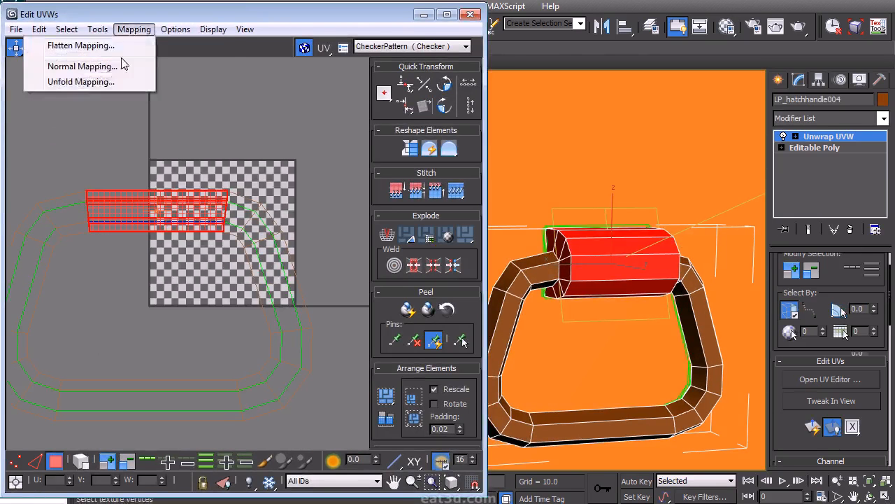
{"action": "left_click", "coordinate": [84, 45]}
{"action": "left_click", "coordinate": [195, 13]}
Step: Stitch the end-cap shells onto the sides of the sleeve's central shell
{"action": "left_click", "coordinate": [272, 289]}
{"action": "middle_click_drag", "start_coordinate": [271, 289], "coordinate": [143, 288]}
{"action": "scroll", "coordinate": [246, 232], "scroll_direction": "up", "scroll_amount": 4}
{"action": "right_click", "coordinate": [131, 320]}
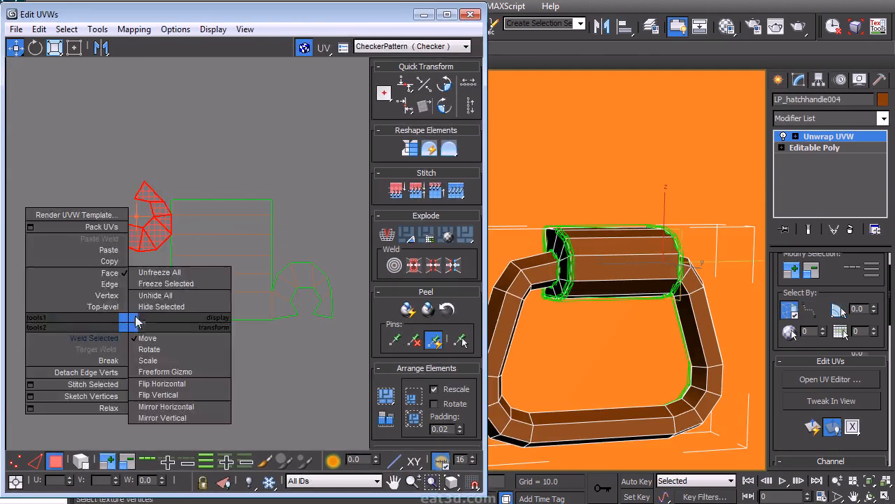
{"action": "left_click", "coordinate": [112, 284]}
{"action": "scroll", "coordinate": [273, 277], "scroll_direction": "down", "scroll_amount": 4}
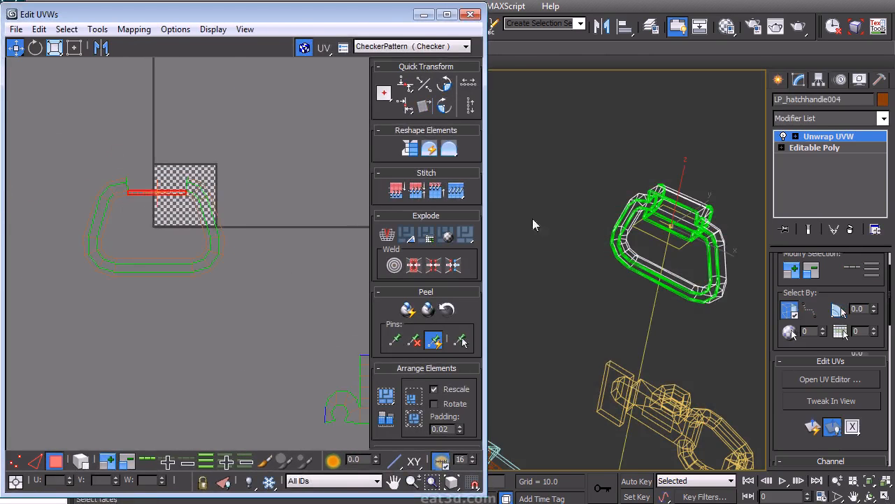
Step: Try to map the sleeve's leftover faces and stitch them to the top of its shell with a bias of 0.5
{"action": "middle_click_drag", "start_coordinate": [336, 276], "coordinate": [224, 239]}
{"action": "left_click", "coordinate": [134, 29]}
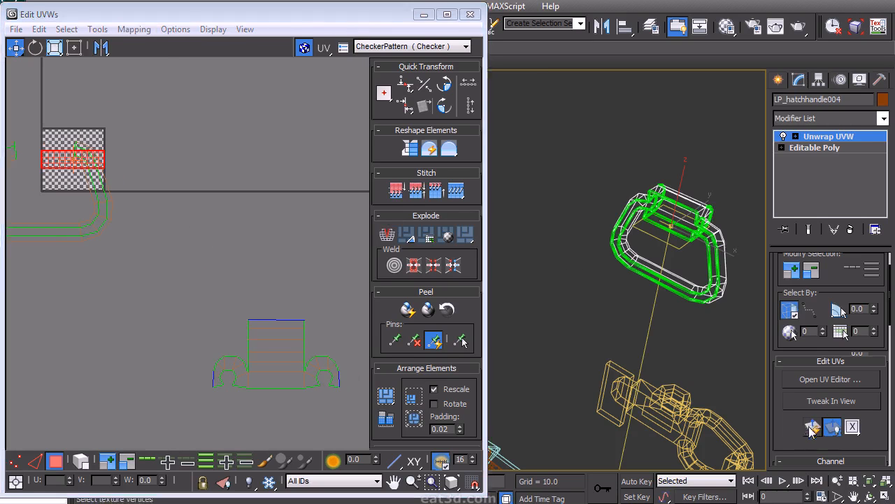
{"action": "right_click", "coordinate": [277, 280]}
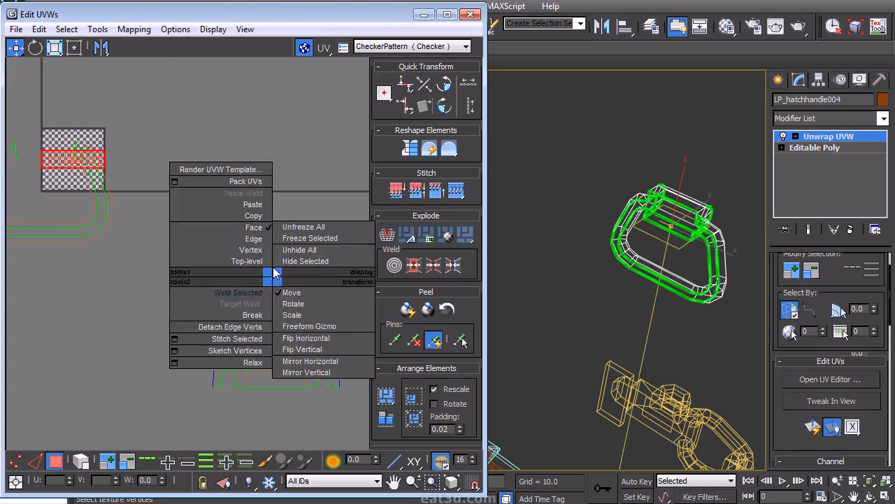
{"action": "left_click", "coordinate": [233, 278]}
{"action": "middle_click_drag", "start_coordinate": [309, 314], "coordinate": [214, 262]}
{"action": "right_click", "coordinate": [218, 270]}
{"action": "left_click", "coordinate": [121, 332]}
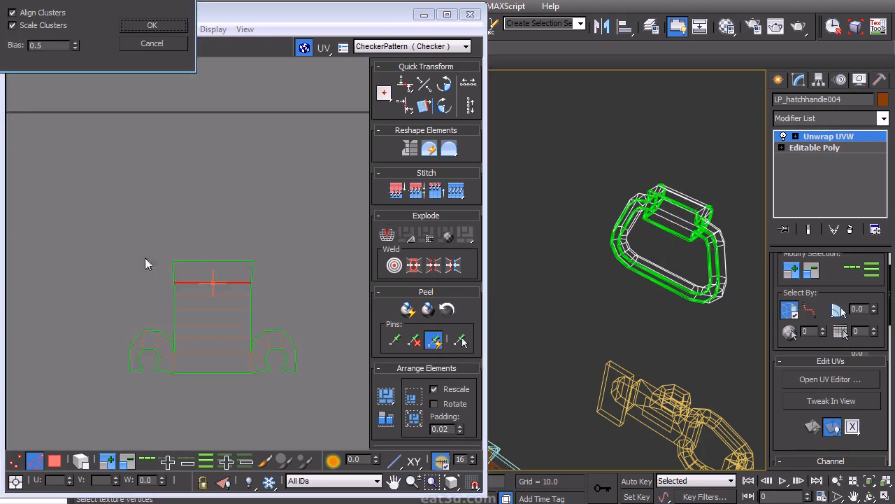
{"action": "left_click", "coordinate": [155, 27]}
{"action": "scroll", "coordinate": [238, 230], "scroll_direction": "down", "scroll_amount": 5}
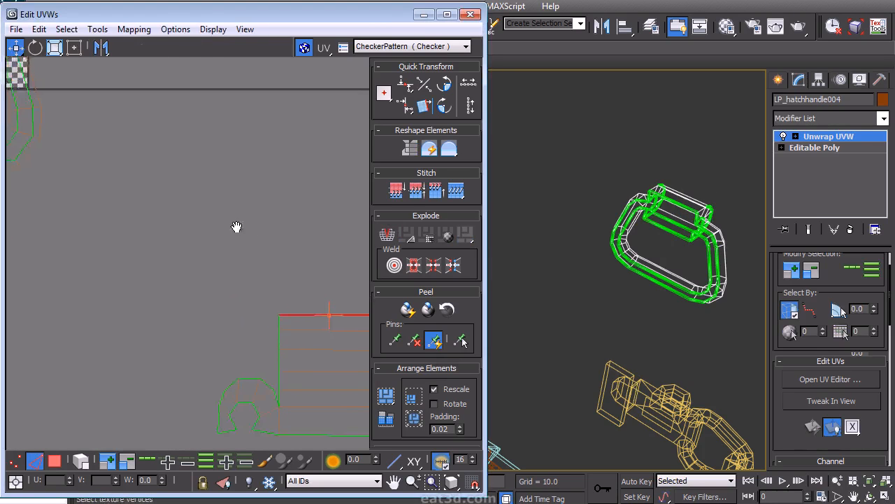
{"action": "right_click", "coordinate": [243, 235]}
{"action": "left_click", "coordinate": [192, 343]}
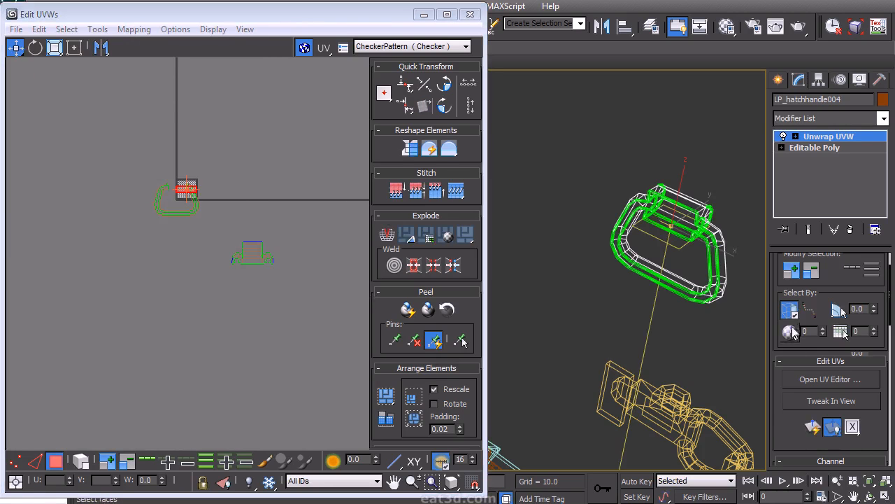
Step: Turn off Normalize Map and remap the sleeve's leftover faces at their true proportions
{"action": "scroll", "coordinate": [788, 343], "scroll_direction": "down", "scroll_amount": 3}
{"action": "scroll", "coordinate": [787, 343], "scroll_direction": "down", "scroll_amount": 5}
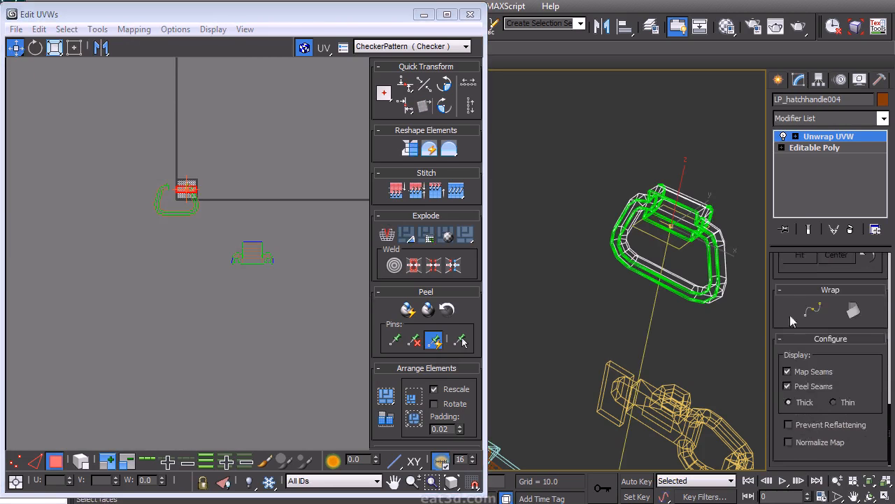
{"action": "scroll", "coordinate": [790, 315], "scroll_direction": "up", "scroll_amount": 5}
{"action": "scroll", "coordinate": [257, 281], "scroll_direction": "up", "scroll_amount": 4}
Step: Select all of the hinge sleeve's faces, including the leftover ones, and unfold them together into a new UV layout
{"action": "right_click", "coordinate": [251, 276]}
{"action": "left_click", "coordinate": [240, 241]}
{"action": "left_click_drag", "start_coordinate": [334, 301], "coordinate": [260, 333]}
{"action": "middle_click_drag", "start_coordinate": [295, 250], "coordinate": [250, 215]}
{"action": "middle_click_drag", "start_coordinate": [141, 242], "coordinate": [174, 240]}
{"action": "mouse_move", "coordinate": [196, 411]}
{"action": "left_mouse_down", "text": "ctrl"}
{"action": "mouse_move", "coordinate": [272, 358]}
{"action": "mouse_move", "coordinate": [336, 295]}
{"action": "left_mouse_up", "text": "ctrl"}
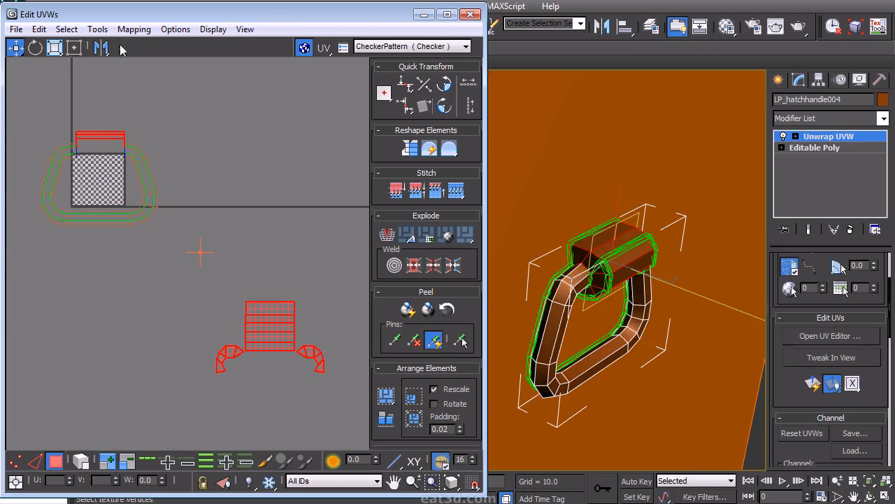
{"action": "left_click", "coordinate": [134, 29]}
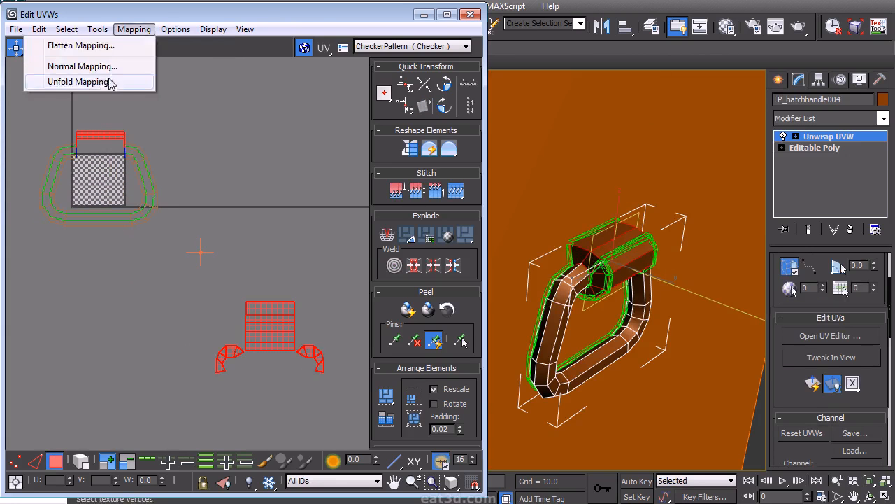
{"action": "left_click", "coordinate": [105, 83]}
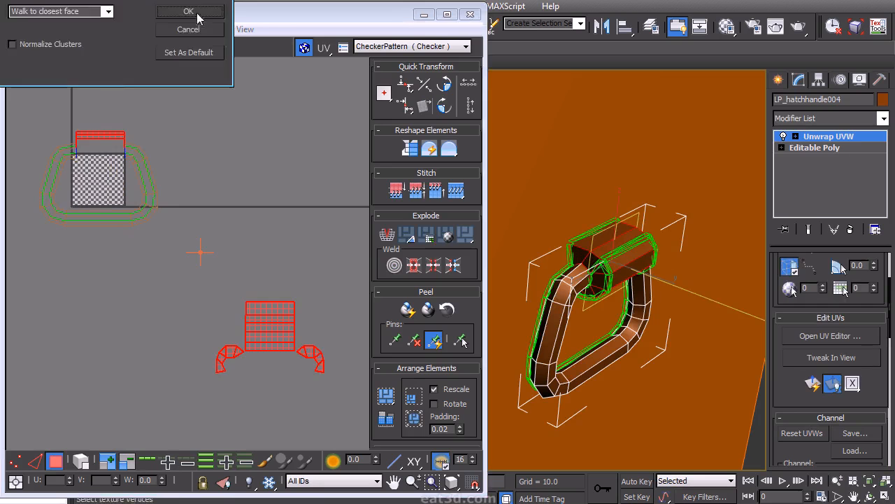
{"action": "left_click", "coordinate": [197, 14]}
Step: Try to planar-map the handle ring's faces and unfold them into a straight strip from one of its edge loops
{"action": "left_click", "coordinate": [810, 393]}
{"action": "left_click", "coordinate": [186, 172]}
{"action": "right_click", "coordinate": [147, 123]}
{"action": "left_click", "coordinate": [140, 83]}
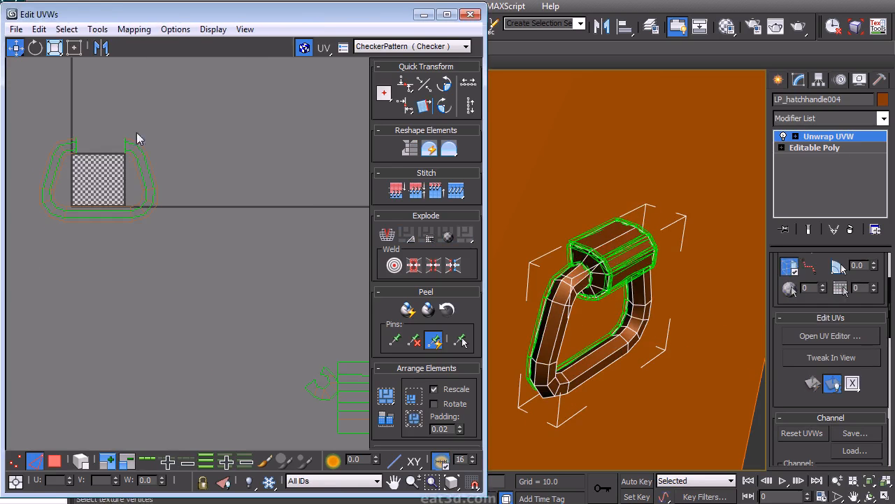
{"action": "left_click", "coordinate": [579, 280]}
{"action": "scroll", "coordinate": [815, 389], "scroll_direction": "down", "scroll_amount": 5}
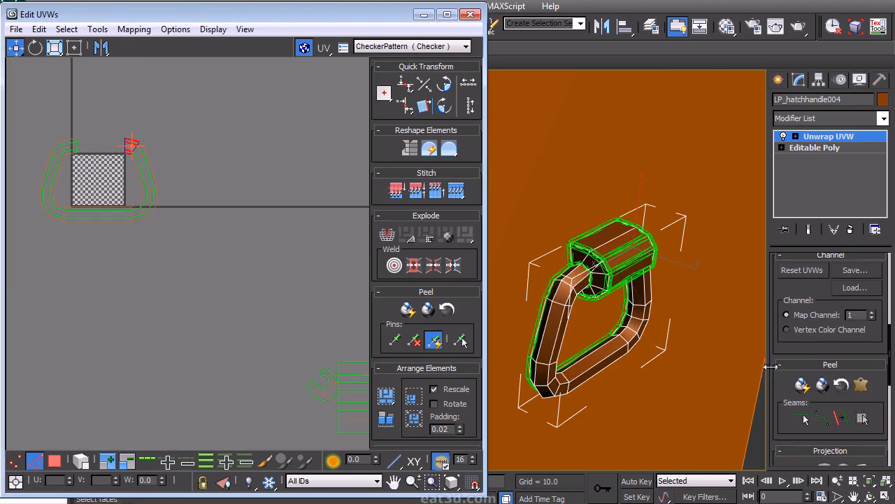
{"action": "scroll", "coordinate": [770, 366], "scroll_direction": "down", "scroll_amount": 5}
{"action": "left_click", "coordinate": [854, 402]}
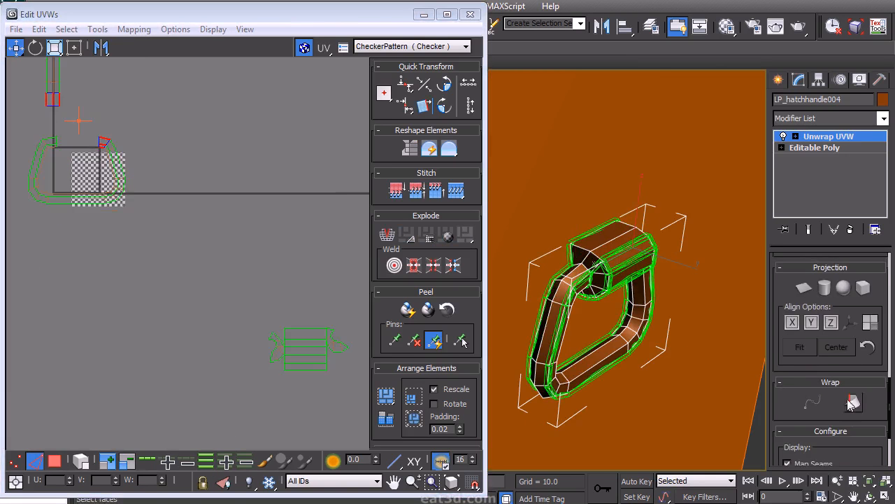
{"action": "left_click", "coordinate": [802, 350]}
{"action": "scroll", "coordinate": [170, 184], "scroll_direction": "up", "scroll_amount": 4}
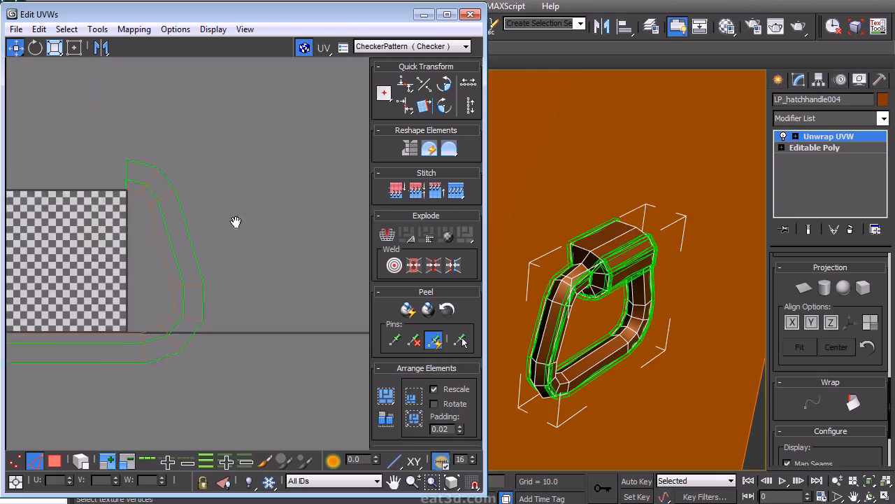
{"action": "left_click", "coordinate": [851, 404]}
{"action": "middle_click_drag", "start_coordinate": [179, 227], "coordinate": [198, 232]}
{"action": "middle_click_drag", "start_coordinate": [610, 245], "coordinate": [651, 237], "text": "alt"}
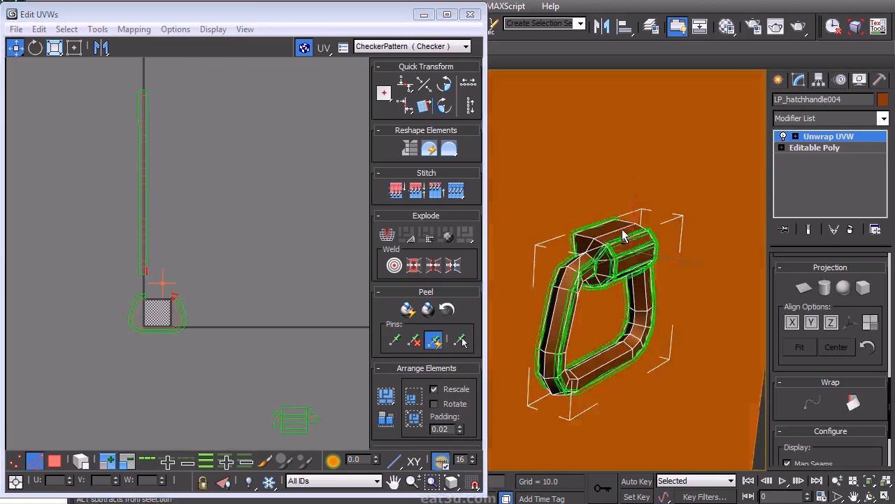
Step: Collapse the hatch handle's Unwrap UVW modifier into the editable poly and isolate the handle
{"action": "right_click", "coordinate": [841, 145]}
{"action": "left_click", "coordinate": [871, 267]}
{"action": "middle_click_drag", "start_coordinate": [521, 198], "coordinate": [408, 198]}
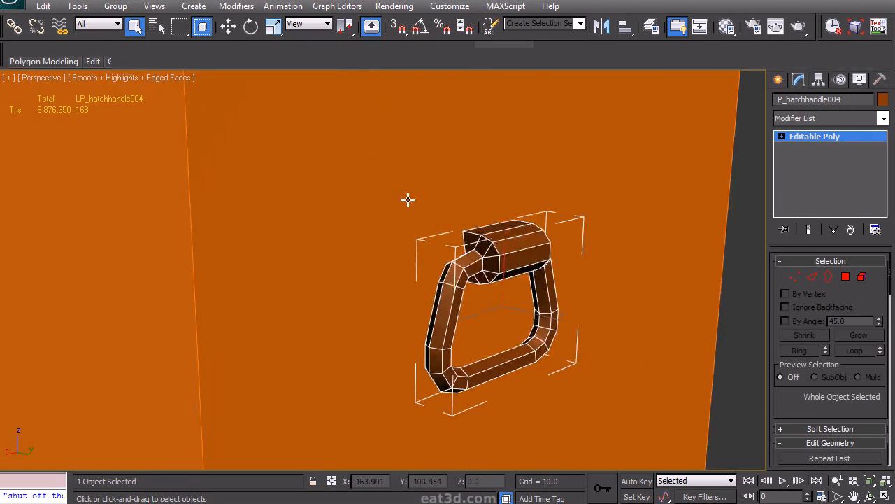
{"action": "right_click", "coordinate": [408, 198]}
{"action": "left_click", "coordinate": [432, 148]}
{"action": "middle_click_drag", "start_coordinate": [432, 147], "coordinate": [550, 199], "text": "alt"}
Step: Bridge the open edges along the back of the handle ring to close its missing side
{"action": "left_click", "coordinate": [828, 277]}
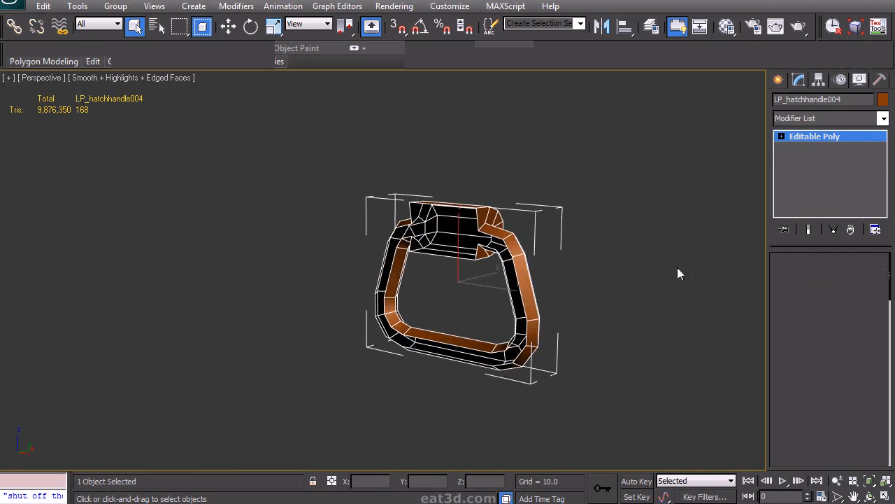
{"action": "middle_click_drag", "start_coordinate": [573, 248], "coordinate": [514, 327], "text": "alt"}
{"action": "left_click", "coordinate": [812, 277]}
{"action": "middle_click_drag", "start_coordinate": [340, 307], "coordinate": [398, 275], "text": "alt"}
{"action": "middle_click_drag", "start_coordinate": [500, 210], "coordinate": [553, 237], "text": "alt"}
{"action": "scroll", "coordinate": [797, 407], "scroll_direction": "down", "scroll_amount": 3}
{"action": "left_click", "coordinate": [798, 434]}
{"action": "middle_click_drag", "start_coordinate": [473, 232], "coordinate": [367, 259], "text": "alt"}
Step: Select the six-edge loops where the ring meets the hinge sleeve at both ends and split them
{"action": "left_click", "coordinate": [782, 137]}
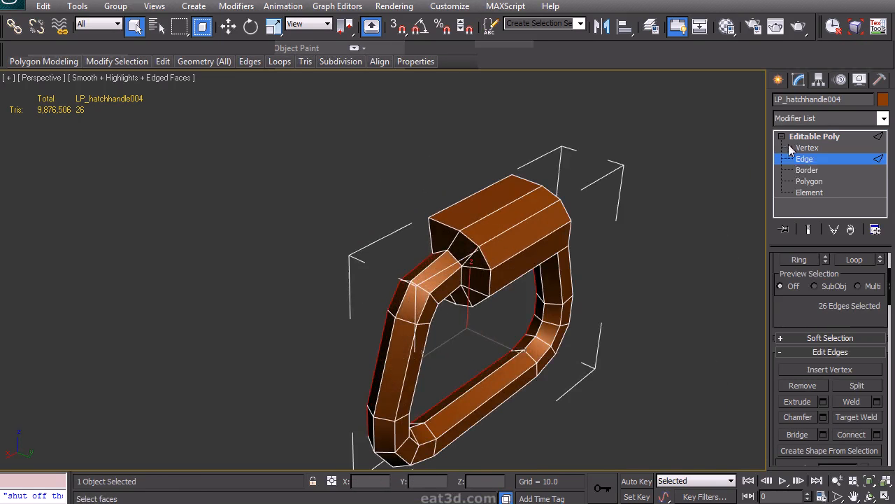
{"action": "left_click", "coordinate": [439, 259]}
{"action": "middle_click_drag", "start_coordinate": [439, 259], "coordinate": [586, 242], "text": "alt"}
{"action": "left_click", "coordinate": [547, 239], "text": "ctrl"}
{"action": "left_click", "coordinate": [526, 261], "text": "ctrl"}
{"action": "left_click", "coordinate": [531, 244], "text": "ctrl"}
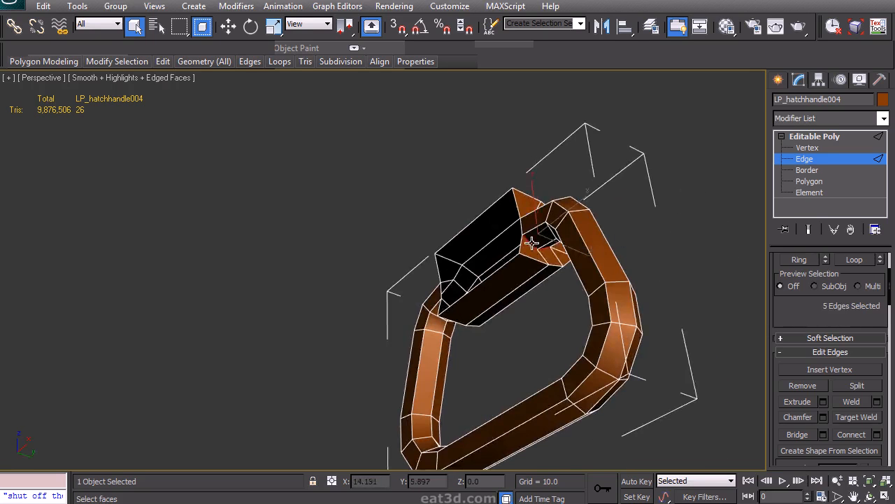
{"action": "middle_click_drag", "start_coordinate": [531, 243], "coordinate": [571, 269], "text": "alt"}
{"action": "middle_click_drag", "start_coordinate": [390, 219], "coordinate": [642, 234], "text": "alt"}
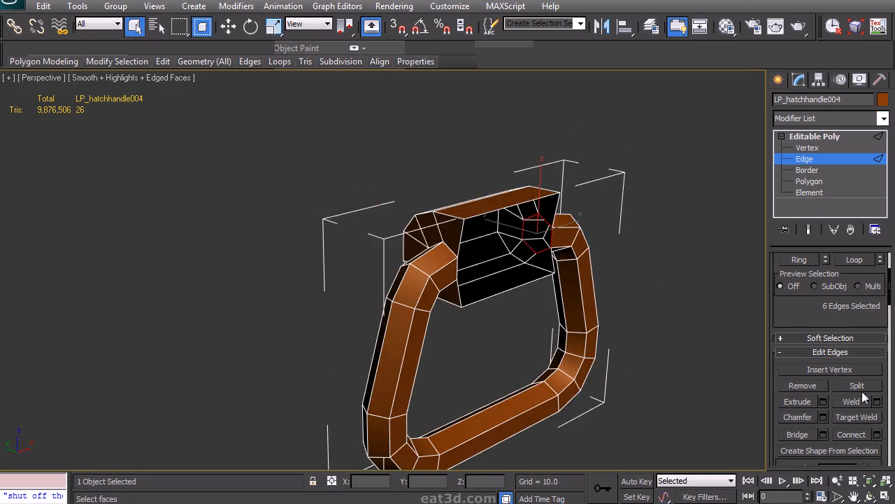
{"action": "left_click", "coordinate": [458, 273], "text": "ctrl"}
{"action": "mouse_move", "coordinate": [458, 273]}
{"action": "middle_mouse_down", "text": "alt"}
{"action": "mouse_move", "coordinate": [468, 216]}
{"action": "mouse_move", "coordinate": [536, 289]}
{"action": "mouse_move", "coordinate": [441, 279]}
{"action": "mouse_move", "coordinate": [440, 344]}
{"action": "mouse_move", "coordinate": [454, 336]}
{"action": "mouse_move", "coordinate": [319, 192]}
{"action": "mouse_move", "coordinate": [513, 263]}
{"action": "middle_mouse_up", "text": "alt"}
{"action": "left_click", "coordinate": [436, 256], "text": "ctrl"}
{"action": "left_click", "coordinate": [443, 273], "text": "ctrl"}
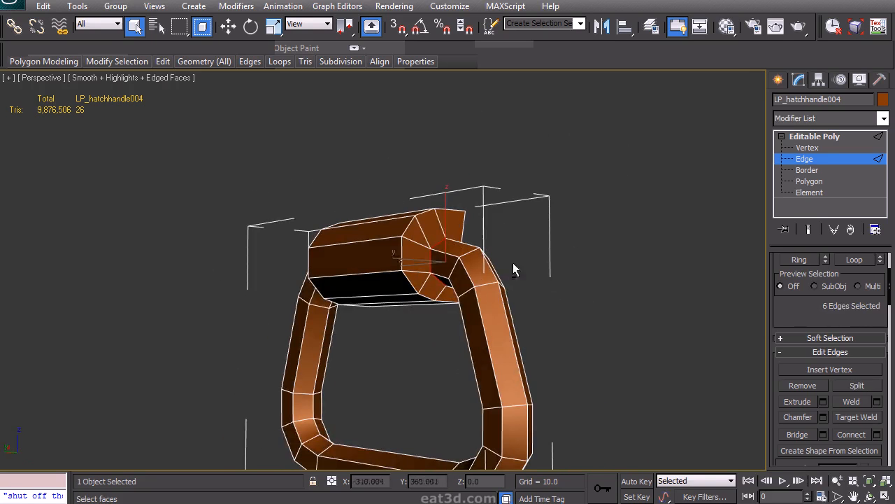
Step: Apply a new Unwrap UVW modifier to the handle with Normalize Map off and open its UV editor
{"action": "left_click", "coordinate": [811, 136]}
{"action": "left_click", "coordinate": [781, 136]}
{"action": "middle_click_drag", "start_coordinate": [618, 240], "coordinate": [633, 222], "text": "alt"}
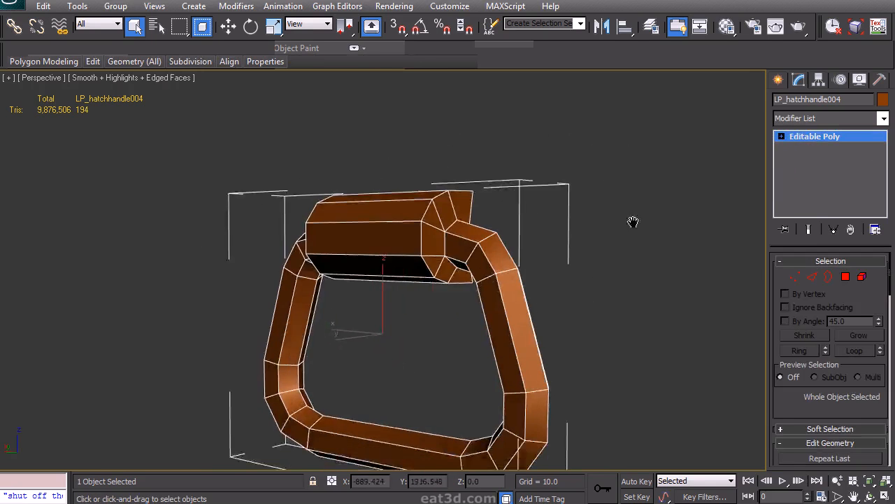
{"action": "scroll", "coordinate": [633, 222], "scroll_direction": "down", "scroll_amount": 3}
{"action": "left_click", "coordinate": [810, 120]}
{"action": "key", "text": "u"}
{"action": "key", "text": "Return"}
{"action": "scroll", "coordinate": [808, 388], "scroll_direction": "down", "scroll_amount": 3}
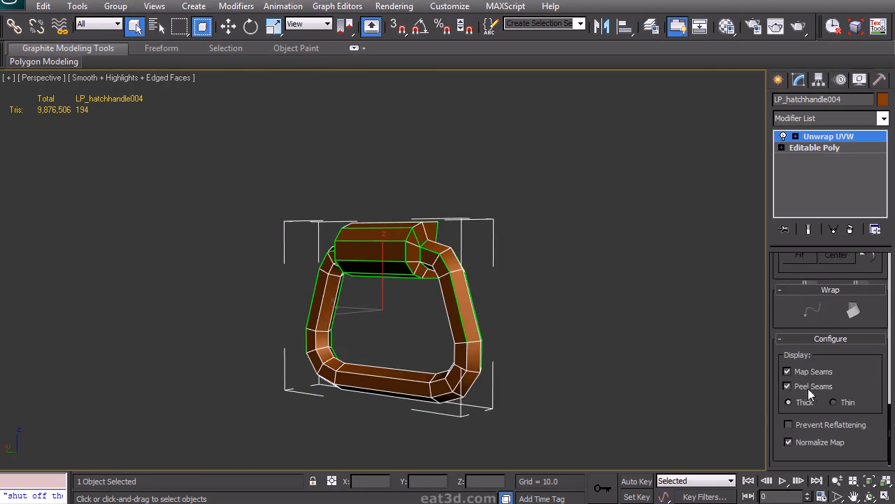
{"action": "scroll", "coordinate": [790, 315], "scroll_direction": "up", "scroll_amount": 8}
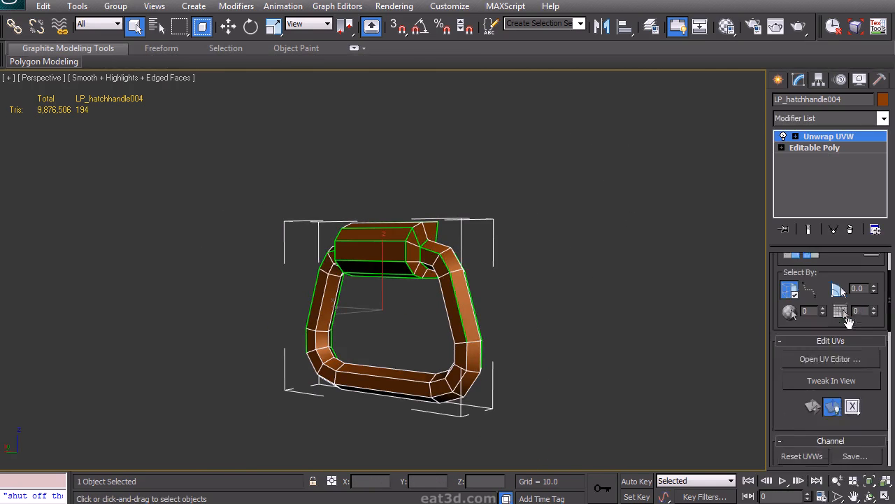
{"action": "left_click", "coordinate": [831, 382]}
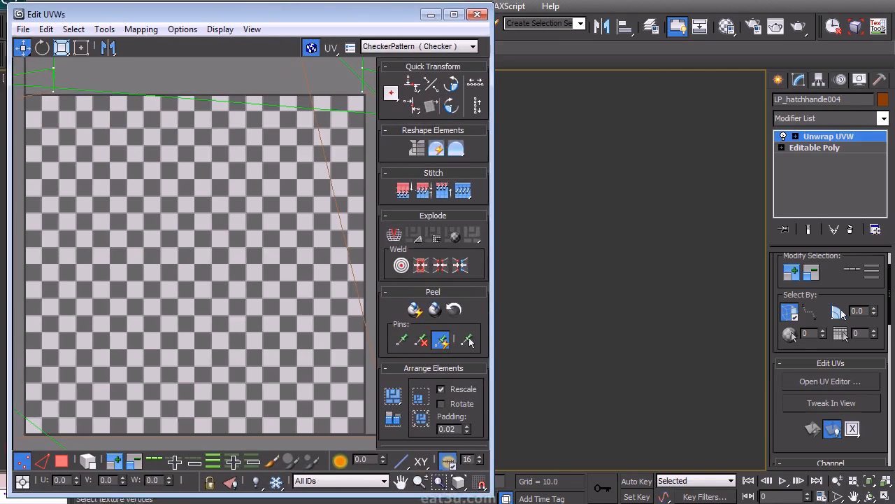
Step: Select the hinge sleeve's faces, including both end caps, and apply unfold mapping to separate them from the ring
{"action": "right_click", "coordinate": [547, 198]}
{"action": "left_click", "coordinate": [490, 151]}
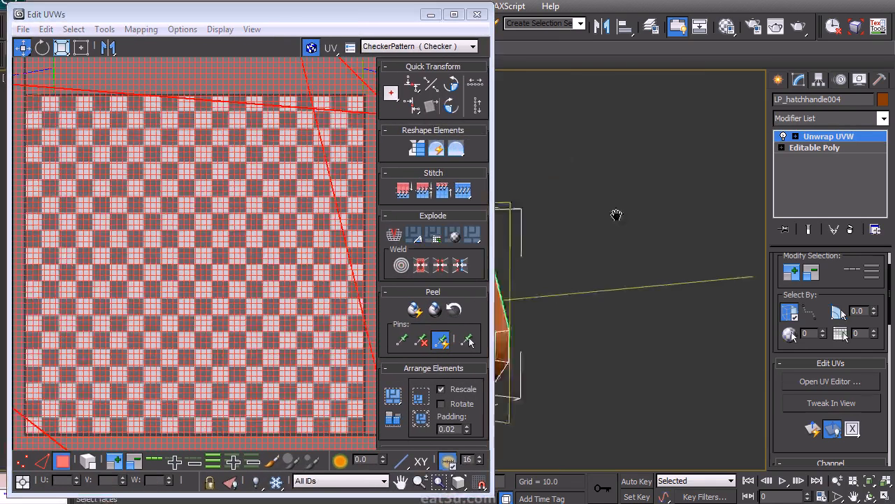
{"action": "scroll", "coordinate": [181, 224], "scroll_direction": "down", "scroll_amount": 5}
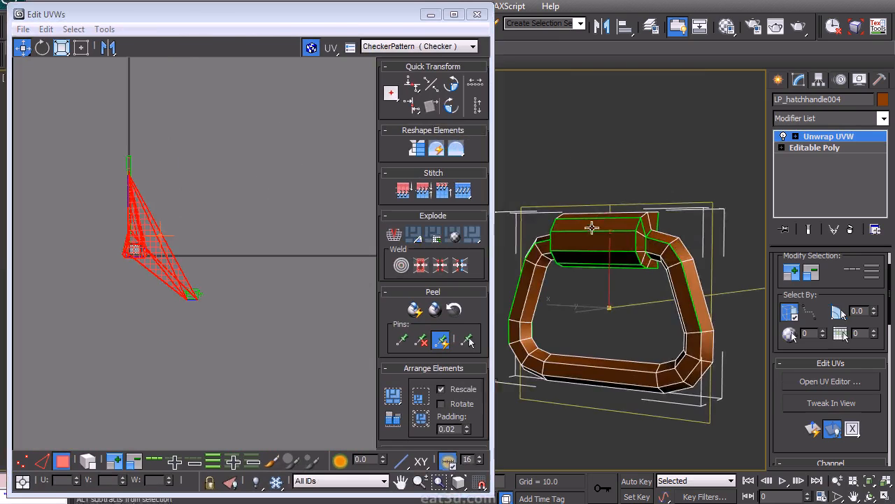
{"action": "middle_click_drag", "start_coordinate": [581, 224], "coordinate": [600, 209], "text": "alt"}
{"action": "left_click_drag", "start_coordinate": [642, 288], "coordinate": [665, 274]}
{"action": "middle_click_drag", "start_coordinate": [658, 264], "coordinate": [604, 261], "text": "alt"}
{"action": "right_click", "coordinate": [634, 235]}
{"action": "left_click", "coordinate": [611, 192]}
{"action": "middle_click_drag", "start_coordinate": [611, 196], "coordinate": [734, 246], "text": "alt"}
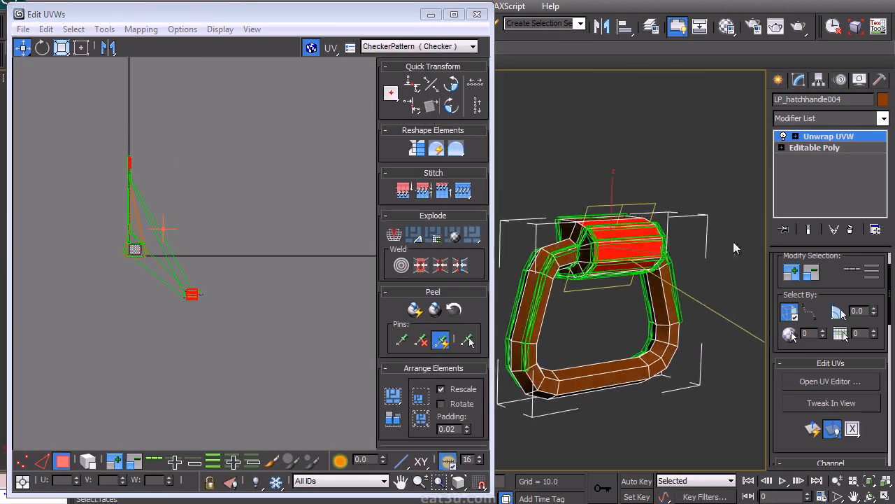
{"action": "middle_click_drag", "start_coordinate": [801, 278], "coordinate": [287, 194], "text": "alt"}
{"action": "left_click", "coordinate": [141, 29]}
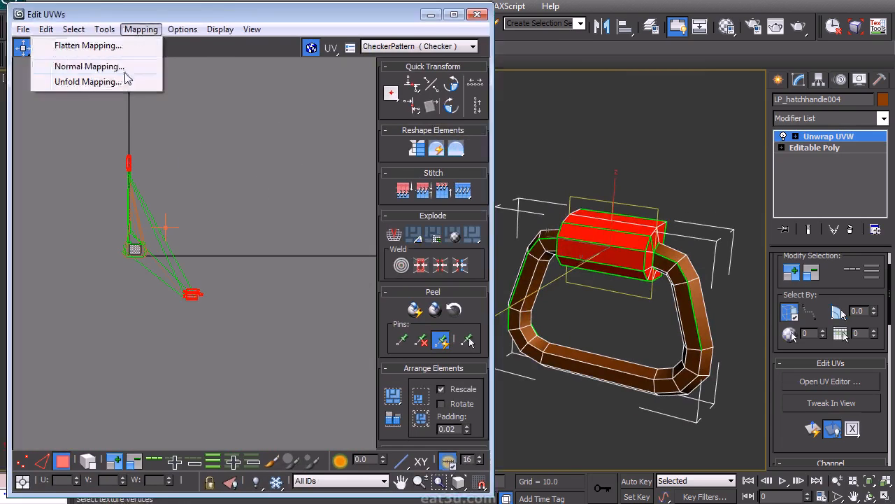
{"action": "left_click", "coordinate": [90, 81]}
{"action": "left_click", "coordinate": [198, 12]}
{"action": "left_click", "coordinate": [149, 349]}
Step: Planar-map the handle ring's faces and unfold them into a vertical strip from one of its edge loops
{"action": "left_click_drag", "start_coordinate": [56, 346], "coordinate": [210, 168]}
{"action": "left_click_drag", "start_coordinate": [795, 436], "coordinate": [801, 380]}
{"action": "left_click", "coordinate": [811, 378]}
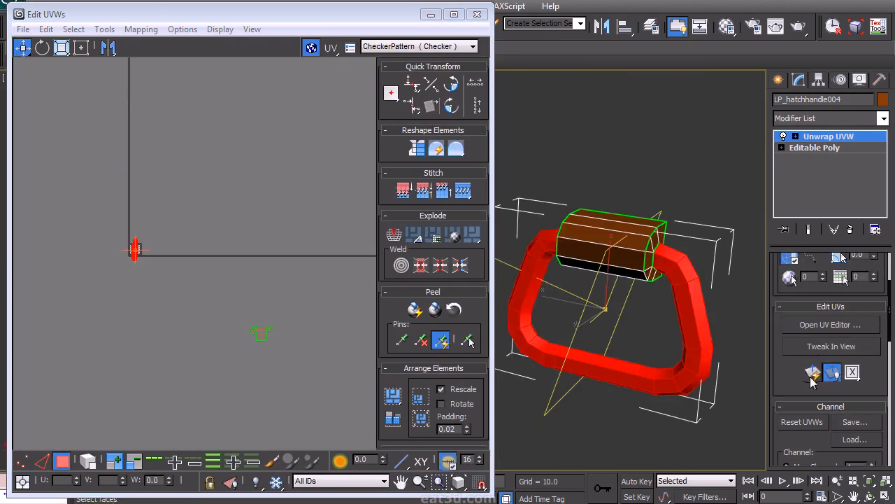
{"action": "left_click", "coordinate": [650, 279]}
{"action": "left_click_drag", "start_coordinate": [791, 362], "coordinate": [777, 231]}
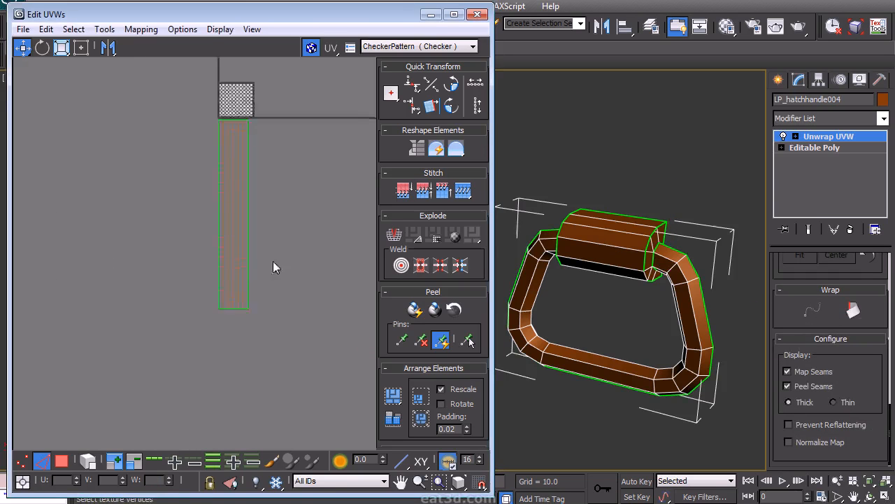
Step: Straighten the uneven vertex rows in the lower part of the ring's UV strip by aligning each row horizontally
{"action": "scroll", "coordinate": [270, 265], "scroll_direction": "up", "scroll_amount": 2}
{"action": "right_click", "coordinate": [256, 277]}
{"action": "left_click", "coordinate": [239, 252]}
{"action": "scroll", "coordinate": [281, 284], "scroll_direction": "up", "scroll_amount": 1}
{"action": "middle_click_drag", "start_coordinate": [282, 284], "coordinate": [336, 288]}
{"action": "left_click_drag", "start_coordinate": [319, 284], "coordinate": [192, 337]}
{"action": "left_click_drag", "start_coordinate": [184, 374], "coordinate": [225, 331], "text": "alt"}
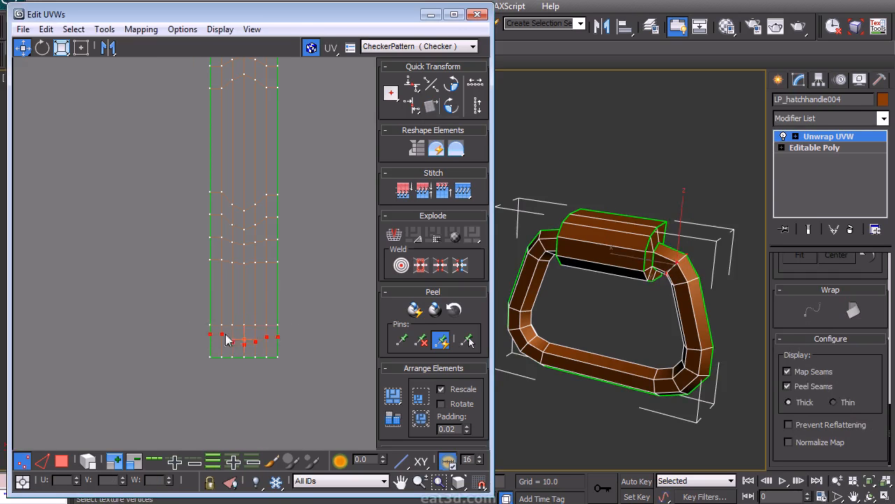
{"action": "key", "text": "ctrl+z"}
{"action": "left_click", "coordinate": [413, 91]}
{"action": "left_click_drag", "start_coordinate": [318, 294], "coordinate": [204, 257]}
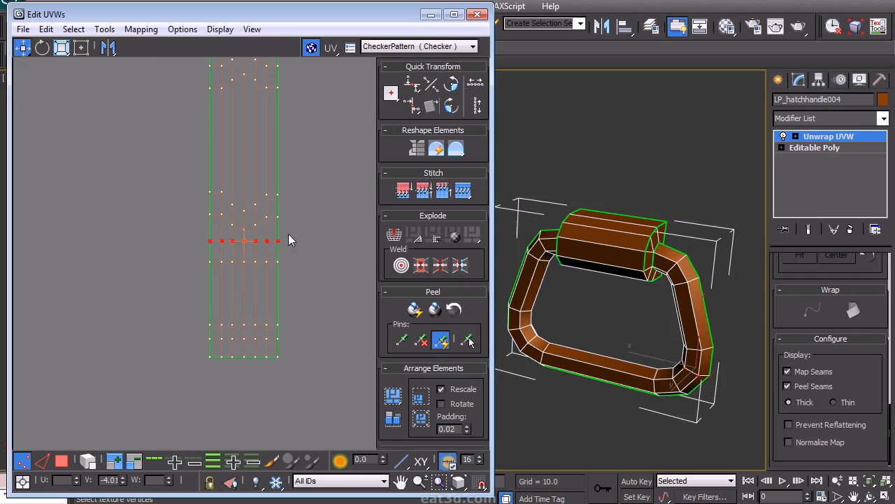
Step: Align the remaining uneven vertex rows in the middle and upper part of the ring's strip horizontally
{"action": "middle_click_drag", "start_coordinate": [375, 101], "coordinate": [367, 216]}
{"action": "left_click_drag", "start_coordinate": [184, 247], "coordinate": [203, 237]}
{"action": "left_click", "coordinate": [413, 86]}
{"action": "middle_click_drag", "start_coordinate": [269, 194], "coordinate": [264, 246]}
{"action": "left_click_drag", "start_coordinate": [287, 237], "coordinate": [180, 216]}
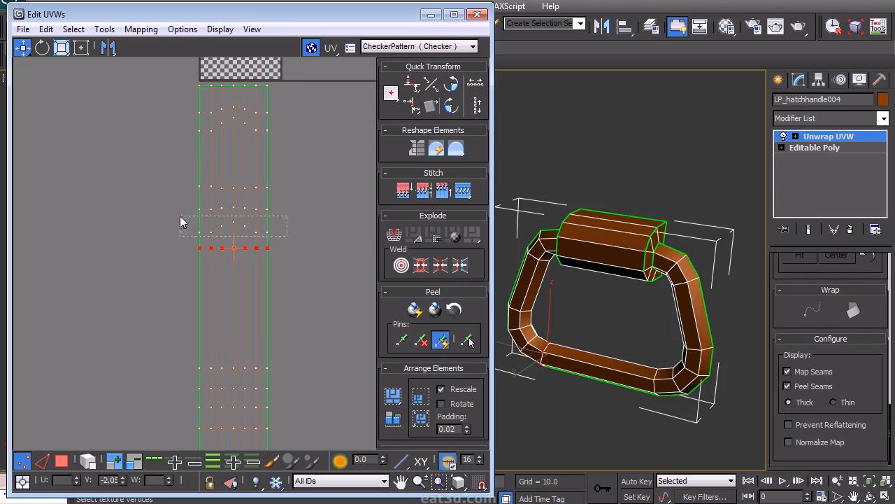
{"action": "left_click", "coordinate": [409, 86]}
{"action": "middle_click_drag", "start_coordinate": [280, 171], "coordinate": [292, 235]}
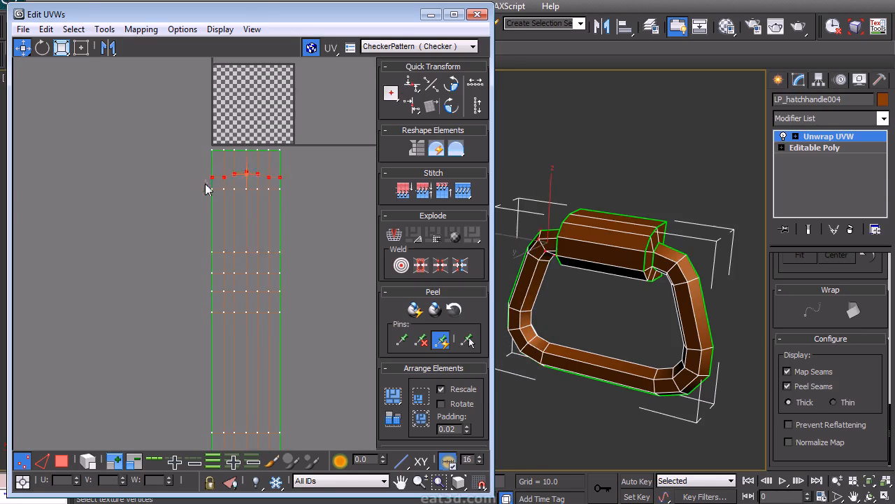
{"action": "scroll", "coordinate": [276, 158], "scroll_direction": "down", "scroll_amount": 4}
{"action": "scroll", "coordinate": [278, 163], "scroll_direction": "down", "scroll_amount": 1}
Step: Select the sleeve's whole UV shell and move it close to the ring's strip
{"action": "right_click", "coordinate": [254, 224]}
{"action": "middle_click_drag", "start_coordinate": [278, 164], "coordinate": [225, 238]}
{"action": "left_click", "coordinate": [239, 175]}
{"action": "scroll", "coordinate": [244, 203], "scroll_direction": "down", "scroll_amount": 4}
{"action": "left_click", "coordinate": [286, 288]}
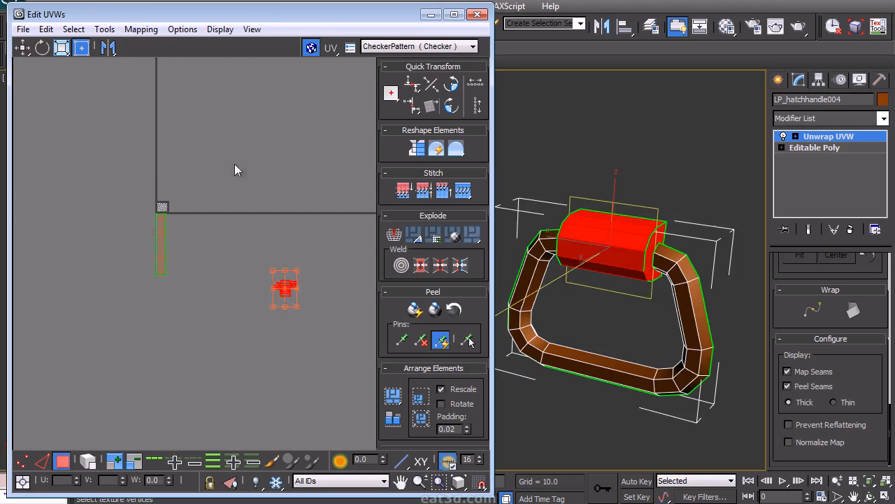
{"action": "left_click_drag", "start_coordinate": [158, 238], "coordinate": [187, 226]}
{"action": "scroll", "coordinate": [186, 233], "scroll_direction": "up", "scroll_amount": 4}
{"action": "scroll", "coordinate": [218, 198], "scroll_direction": "up", "scroll_amount": 3}
{"action": "middle_click_drag", "start_coordinate": [219, 198], "coordinate": [234, 266]}
Step: Stitch the left end cap to the upper side edge of the sleeve's central shell, mirroring the right cap
{"action": "left_click", "coordinate": [254, 271]}
{"action": "left_click", "coordinate": [91, 239]}
{"action": "left_click", "coordinate": [147, 139]}
{"action": "right_click", "coordinate": [144, 135]}
{"action": "left_click", "coordinate": [131, 103]}
{"action": "left_click_drag", "start_coordinate": [138, 171], "coordinate": [124, 215]}
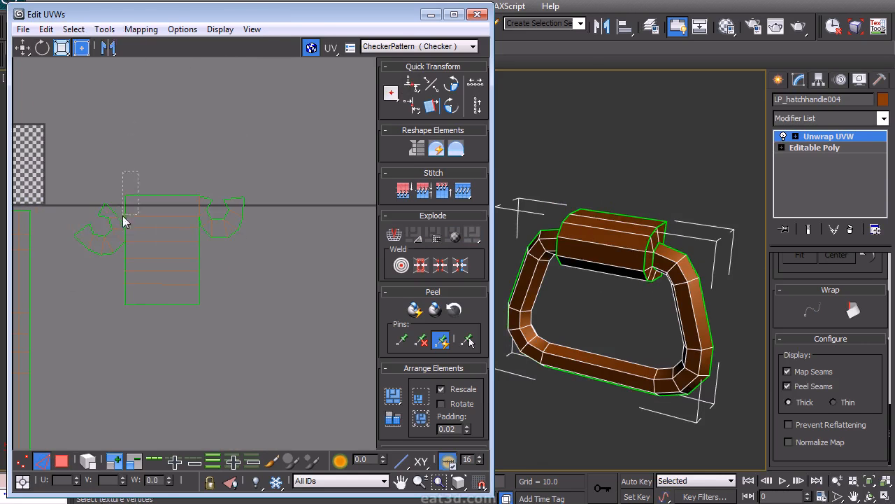
{"action": "key", "text": "s"}
{"action": "middle_click_drag", "start_coordinate": [160, 175], "coordinate": [235, 133]}
{"action": "right_click", "coordinate": [191, 153]}
{"action": "left_click", "coordinate": [180, 114]}
Step: Place the stitched sleeve shell just below the UV tile's lower edge, beside the upper end of the ring's strip
{"action": "scroll", "coordinate": [176, 308], "scroll_direction": "down", "scroll_amount": 4}
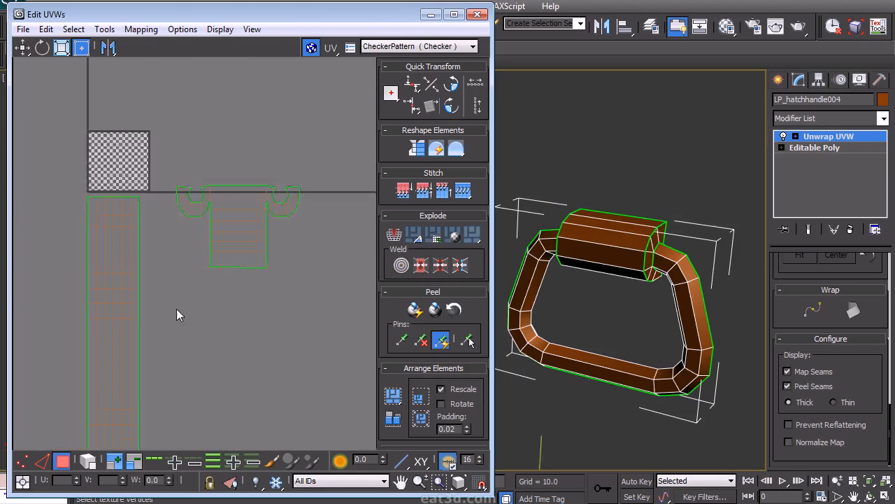
{"action": "left_click_drag", "start_coordinate": [176, 309], "coordinate": [303, 183]}
{"action": "left_click_drag", "start_coordinate": [238, 247], "coordinate": [208, 262]}
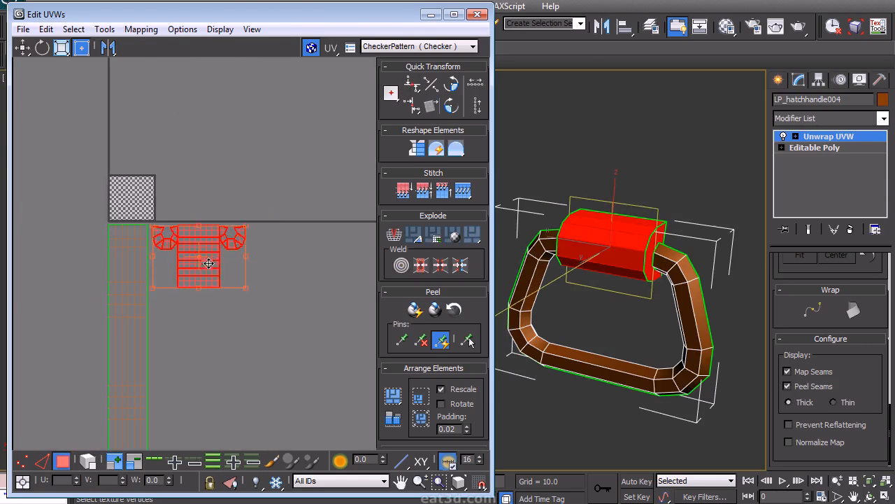
{"action": "scroll", "coordinate": [191, 204], "scroll_direction": "down", "scroll_amount": 5}
{"action": "left_click_drag", "start_coordinate": [143, 334], "coordinate": [238, 119]}
{"action": "scroll", "coordinate": [235, 123], "scroll_direction": "down", "scroll_amount": 4}
{"action": "left_click_drag", "start_coordinate": [217, 209], "coordinate": [158, 393]}
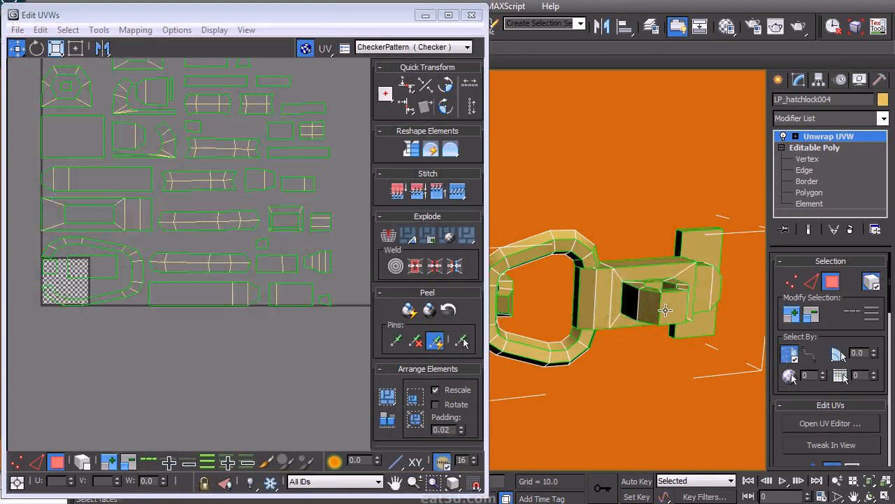
Step: Select the hatch lock's main body faces, try unfold mapping on them, and flatten-map them into separate shells
{"action": "left_click", "coordinate": [345, 158]}
{"action": "left_click", "coordinate": [135, 30]}
{"action": "left_click", "coordinate": [106, 82]}
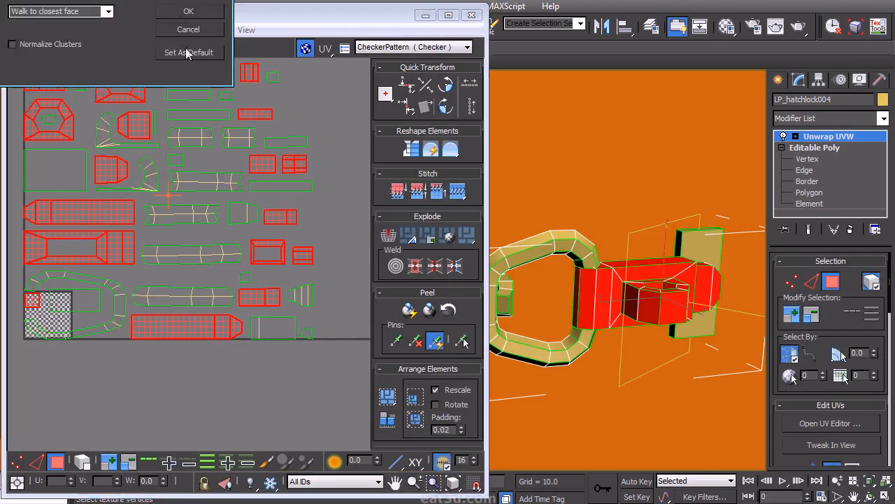
{"action": "left_click", "coordinate": [190, 9]}
{"action": "left_click", "coordinate": [135, 30]}
{"action": "left_click", "coordinate": [112, 44]}
{"action": "left_click", "coordinate": [186, 70]}
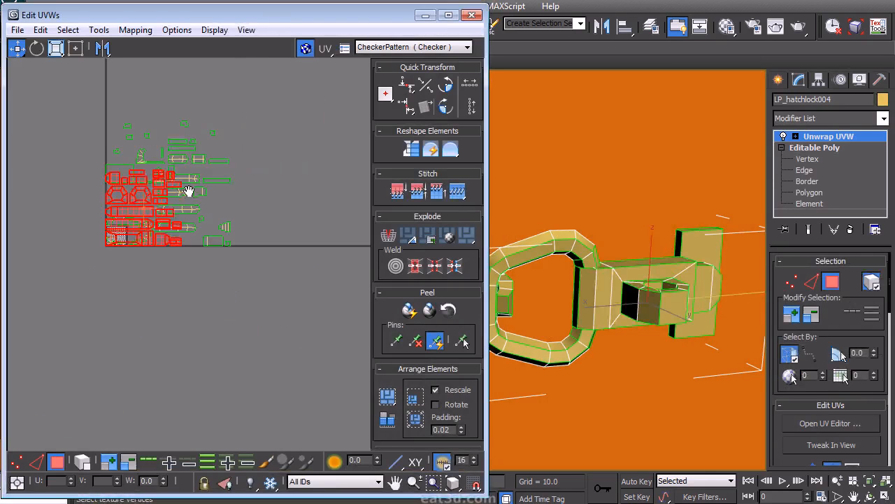
Step: Map the hatch lock's end plate as its own shell and unfold-map the small hook behind the ring
{"action": "left_click", "coordinate": [700, 280]}
{"action": "left_click", "coordinate": [135, 31]}
{"action": "left_click", "coordinate": [112, 44]}
{"action": "left_click", "coordinate": [189, 9]}
{"action": "middle_click_drag", "start_coordinate": [664, 235], "coordinate": [759, 192]}
{"action": "left_click", "coordinate": [566, 260]}
{"action": "left_click", "coordinate": [134, 30]}
{"action": "left_click", "coordinate": [104, 82]}
{"action": "key", "text": "Return"}
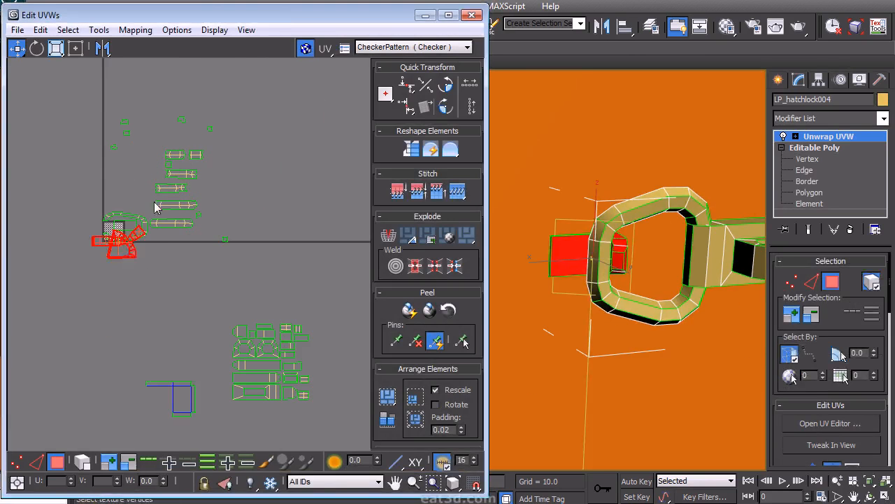
Step: Stitch the flattened side strips and end caps onto the central shell of the hatch lock's main body
{"action": "left_click", "coordinate": [240, 280]}
{"action": "left_click", "coordinate": [196, 193]}
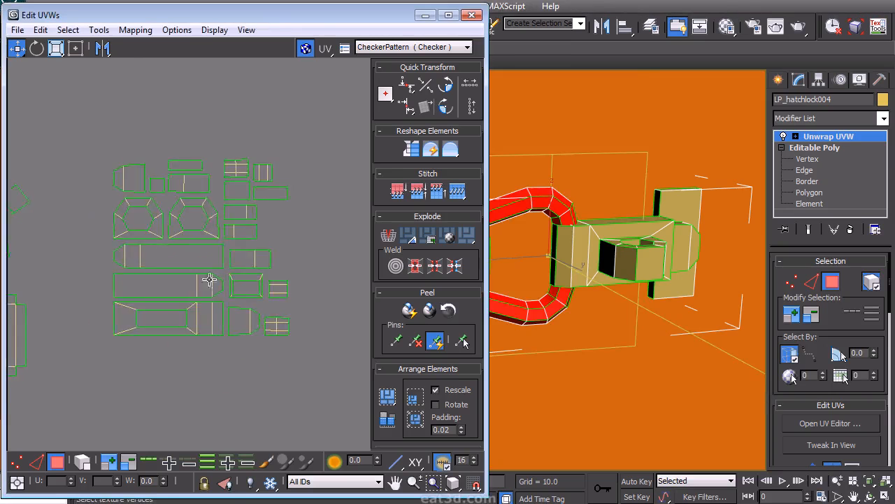
{"action": "left_click", "coordinate": [221, 356]}
{"action": "right_click", "coordinate": [182, 367]}
{"action": "left_click", "coordinate": [161, 326]}
{"action": "left_click_drag", "start_coordinate": [95, 377], "coordinate": [216, 343]}
{"action": "key", "text": "s"}
{"action": "left_click_drag", "start_coordinate": [195, 313], "coordinate": [198, 310]}
{"action": "key", "text": "s"}
{"action": "middle_click_drag", "start_coordinate": [250, 308], "coordinate": [215, 282]}
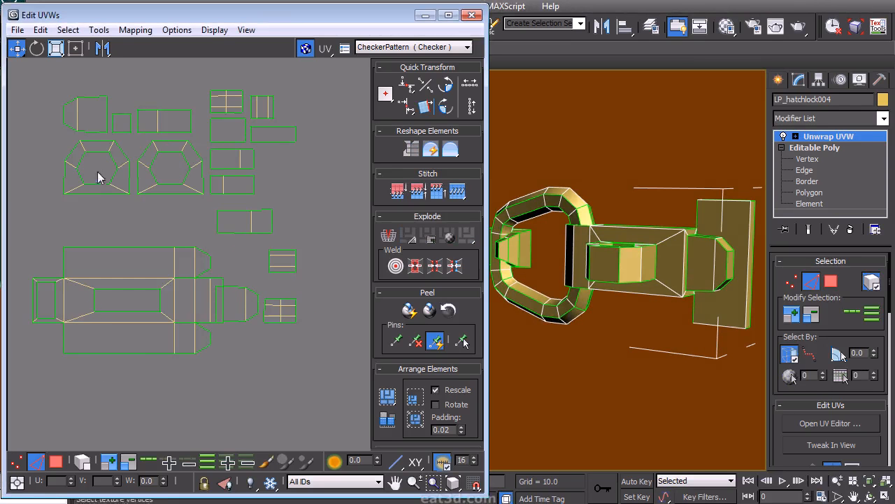
Step: Stitch the adjoining side walls onto the two hexagonal knob shells and join both into one shell
{"action": "middle_click_drag", "start_coordinate": [76, 231], "coordinate": [58, 243]}
{"action": "left_click_drag", "start_coordinate": [146, 234], "coordinate": [146, 229]}
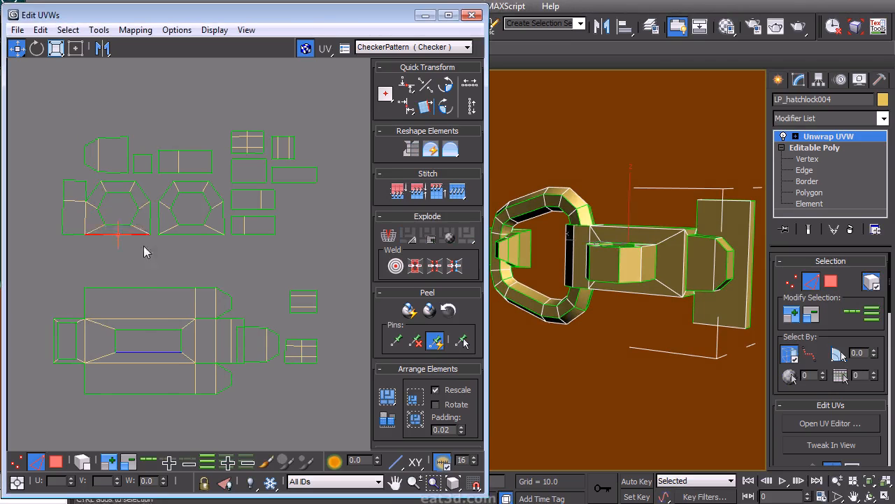
{"action": "left_click", "coordinate": [151, 215]}
{"action": "key", "text": "s"}
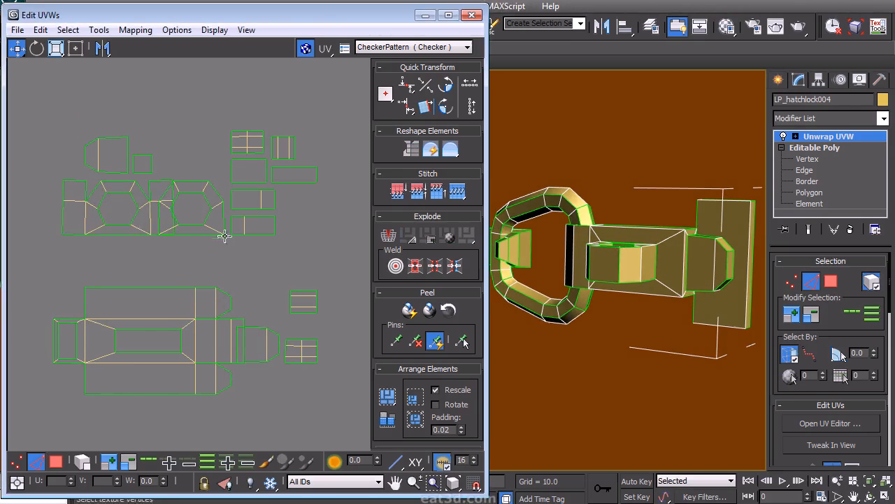
{"action": "left_click_drag", "start_coordinate": [61, 217], "coordinate": [69, 213]}
{"action": "key", "text": "s"}
{"action": "middle_click_drag", "start_coordinate": [134, 217], "coordinate": [181, 234]}
{"action": "middle_click_drag", "start_coordinate": [135, 184], "coordinate": [170, 219]}
{"action": "left_click", "coordinate": [167, 209]}
{"action": "key", "text": "s"}
Step: Stitch the remaining pieces of the body's bevelled end block into one vertical shell
{"action": "left_click_drag", "start_coordinate": [181, 131], "coordinate": [198, 151]}
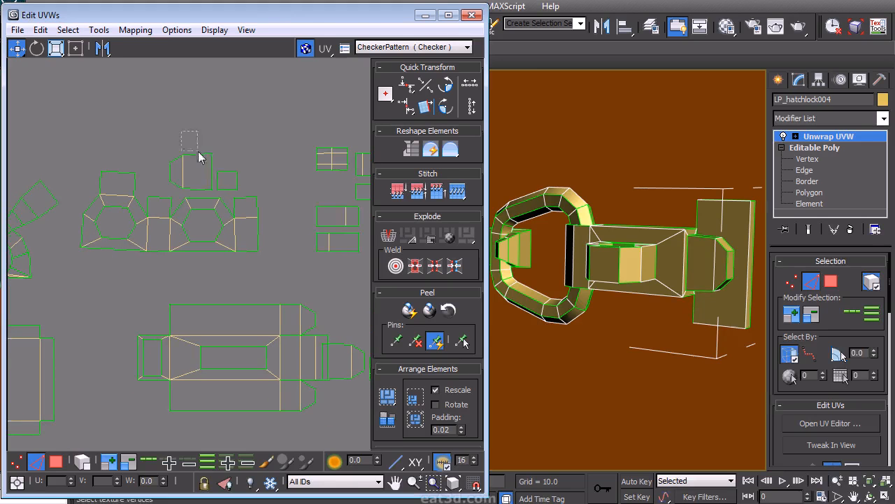
{"action": "key", "text": "s"}
{"action": "mouse_move", "coordinate": [216, 160]}
{"action": "middle_mouse_down"}
{"action": "mouse_move", "coordinate": [176, 160]}
{"action": "mouse_move", "coordinate": [280, 166]}
{"action": "mouse_move", "coordinate": [230, 164]}
{"action": "middle_mouse_up"}
Step: Place the hexagonal shells above the body shell, then rotate the end block's shell 90 degrees, mirror it and fit it on top
{"action": "right_click", "coordinate": [221, 163]}
{"action": "left_click", "coordinate": [202, 114]}
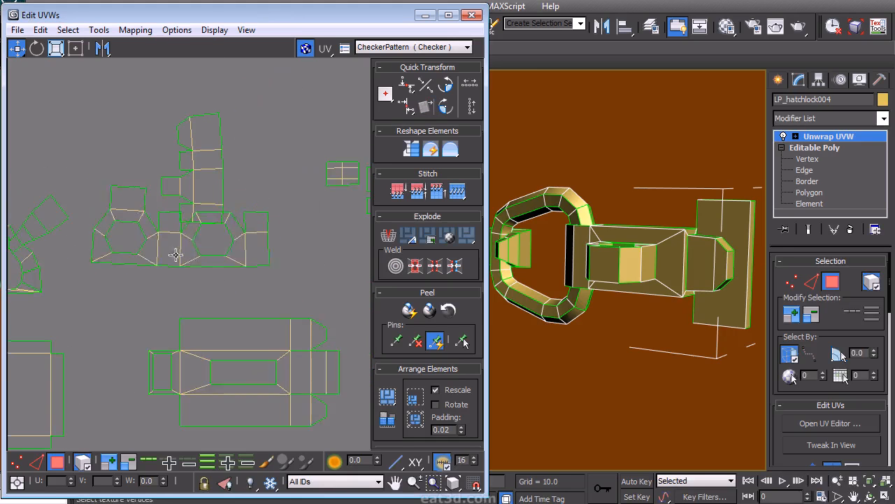
{"action": "left_click", "coordinate": [266, 277]}
{"action": "middle_click_drag", "start_coordinate": [266, 275], "coordinate": [242, 231]}
{"action": "left_click", "coordinate": [170, 102]}
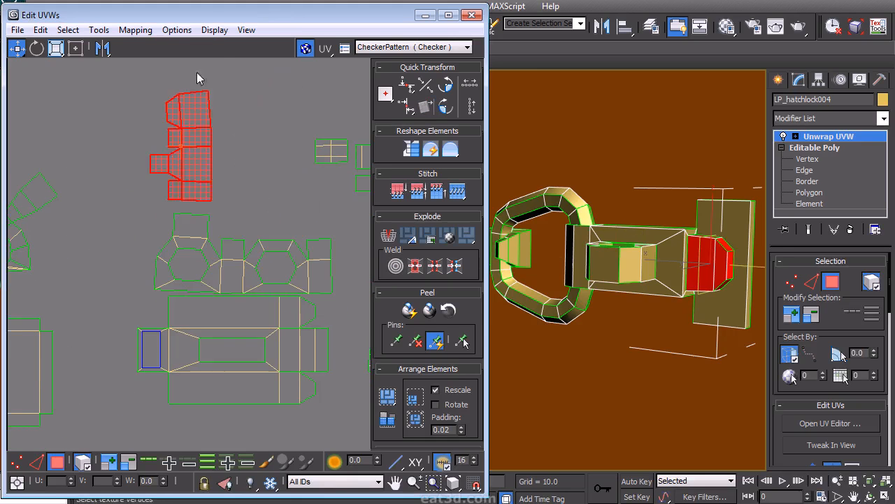
{"action": "left_click", "coordinate": [443, 106]}
{"action": "left_click_drag", "start_coordinate": [196, 155], "coordinate": [285, 216]}
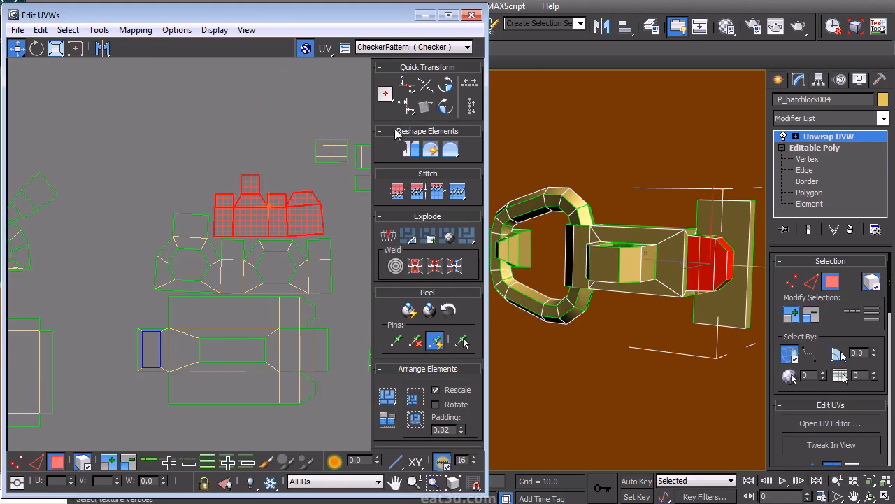
{"action": "left_click", "coordinate": [103, 49]}
{"action": "middle_click_drag", "start_coordinate": [306, 221], "coordinate": [194, 189]}
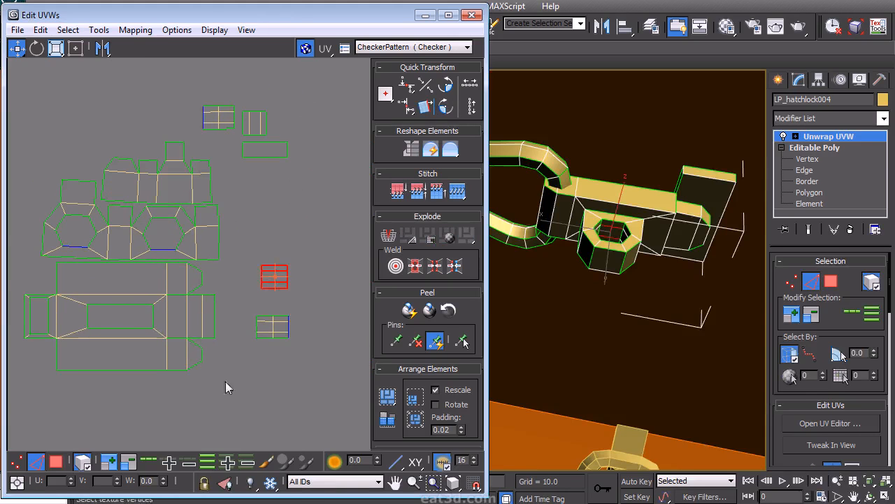
Step: Close the UV editor, collapse the Unwrap UVW modifier into the Editable Poly and start editing its edges
{"action": "middle_click_drag", "start_coordinate": [324, 274], "coordinate": [294, 268]}
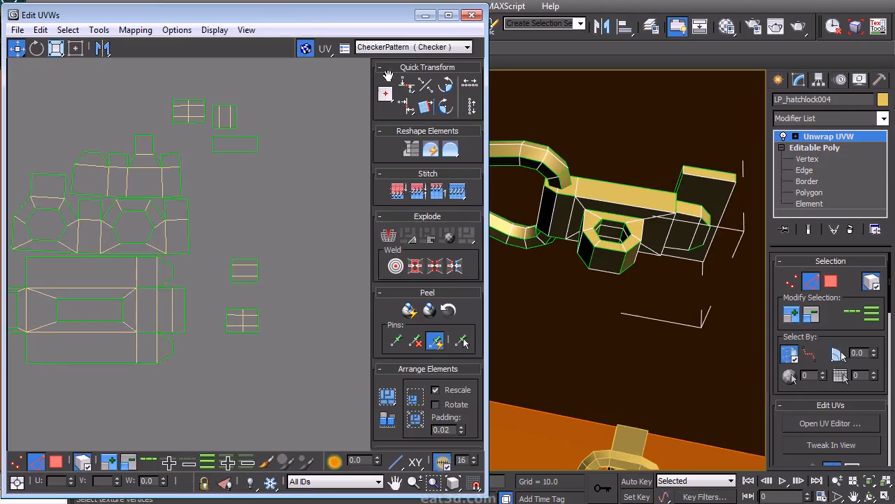
{"action": "left_click", "coordinate": [472, 17]}
{"action": "right_click", "coordinate": [813, 135]}
{"action": "left_click", "coordinate": [852, 267]}
{"action": "key", "text": "2"}
{"action": "middle_click_drag", "start_coordinate": [628, 223], "coordinate": [426, 258]}
{"action": "scroll", "coordinate": [426, 258], "scroll_direction": "up", "scroll_amount": 3}
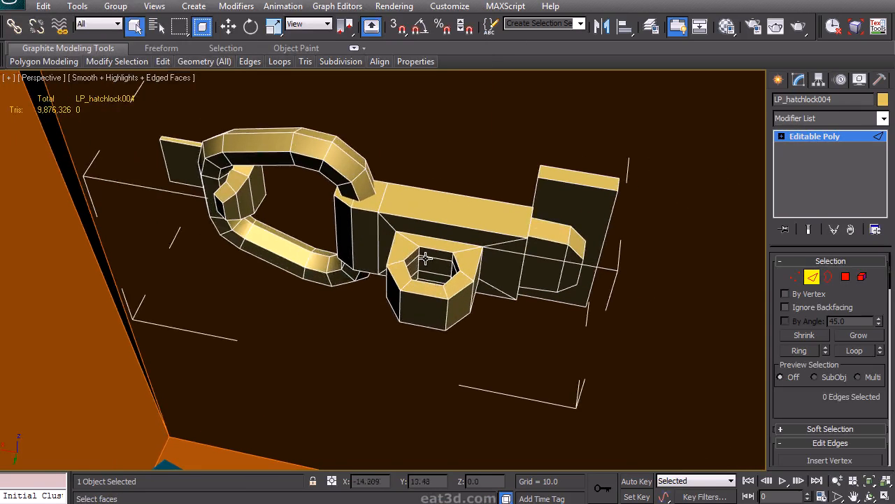
Step: Close the open gap in the ring's geometry using its borders and edges, and leave sub-object editing
{"action": "middle_click_drag", "start_coordinate": [312, 156], "coordinate": [528, 128], "text": "alt"}
{"action": "right_click", "coordinate": [451, 138]}
{"action": "left_click", "coordinate": [472, 138]}
{"action": "middle_click_drag", "start_coordinate": [472, 140], "coordinate": [490, 146], "text": "alt"}
{"action": "left_click", "coordinate": [828, 277]}
{"action": "left_click", "coordinate": [456, 183]}
{"action": "left_click", "coordinate": [812, 277]}
{"action": "middle_click_drag", "start_coordinate": [382, 321], "coordinate": [392, 322], "text": "alt"}
{"action": "left_click_drag", "start_coordinate": [303, 211], "coordinate": [301, 209], "text": "alt"}
{"action": "middle_click_drag", "start_coordinate": [476, 243], "coordinate": [269, 238], "text": "alt"}
{"action": "scroll", "coordinate": [802, 413], "scroll_direction": "down", "scroll_amount": 3}
{"action": "left_click", "coordinate": [797, 440]}
{"action": "left_click", "coordinate": [811, 136]}
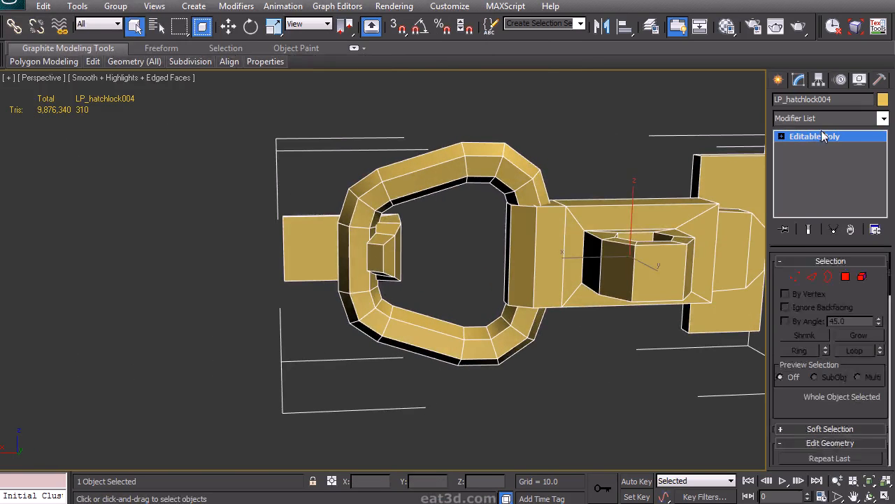
Step: Add a new Unwrap UVW modifier to the hatch lock, open the UV editor and switch to face selection
{"action": "left_click", "coordinate": [828, 119]}
{"action": "key", "text": "u"}
{"action": "key", "text": "Return"}
{"action": "left_click_drag", "start_coordinate": [777, 440], "coordinate": [797, 168]}
{"action": "left_click", "coordinate": [843, 404]}
{"action": "left_click_drag", "start_coordinate": [158, 1], "coordinate": [325, 12]}
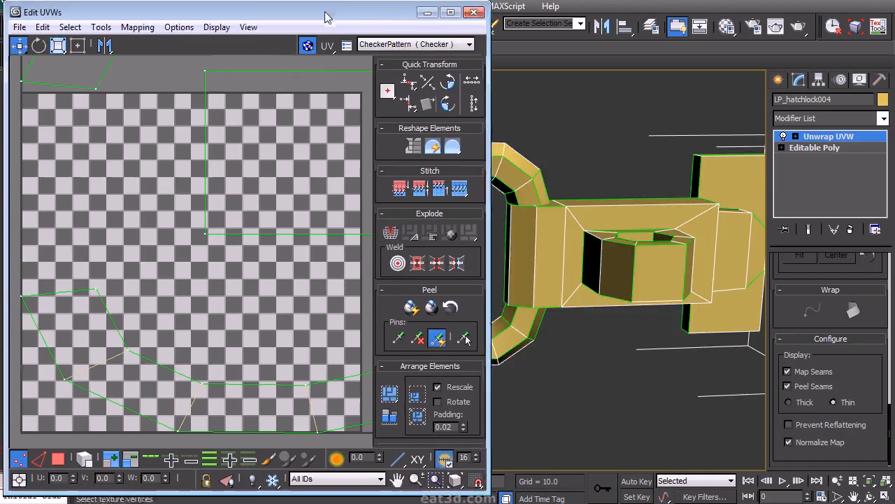
{"action": "middle_click_drag", "start_coordinate": [556, 160], "coordinate": [619, 172]}
{"action": "right_click", "coordinate": [620, 171]}
{"action": "left_click", "coordinate": [605, 127]}
{"action": "left_click_drag", "start_coordinate": [776, 307], "coordinate": [781, 476]}
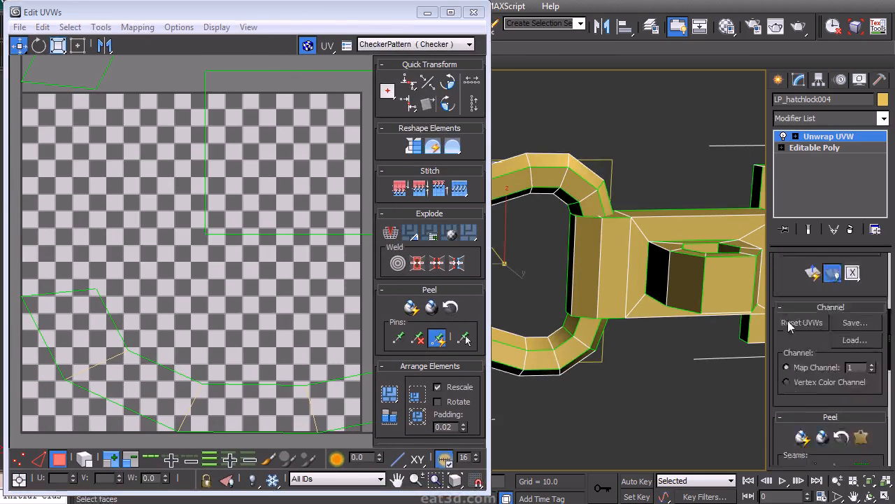
Step: Select all the ring's faces and apply a quick planar map to them
{"action": "scroll", "coordinate": [798, 322], "scroll_direction": "up", "scroll_amount": 5}
{"action": "left_click", "coordinate": [588, 199]}
{"action": "scroll", "coordinate": [221, 241], "scroll_direction": "down", "scroll_amount": 3}
{"action": "left_click_drag", "start_coordinate": [205, 261], "coordinate": [271, 223]}
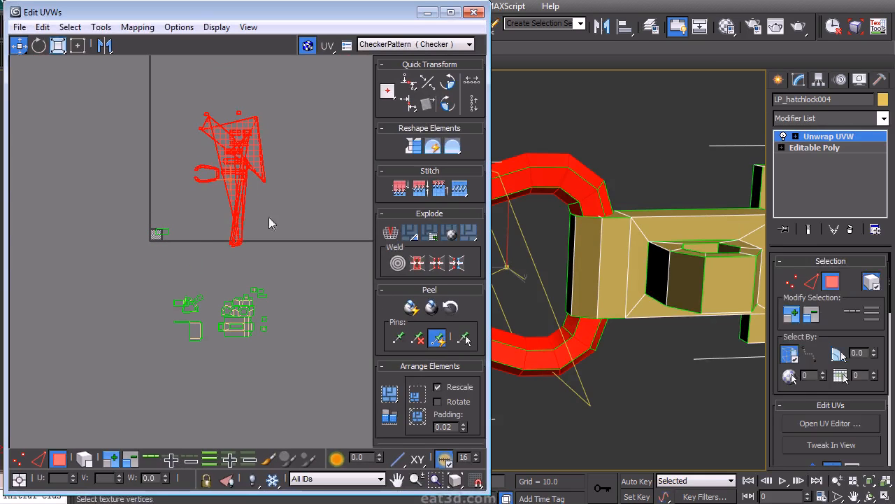
{"action": "scroll", "coordinate": [840, 353], "scroll_direction": "down", "scroll_amount": 3}
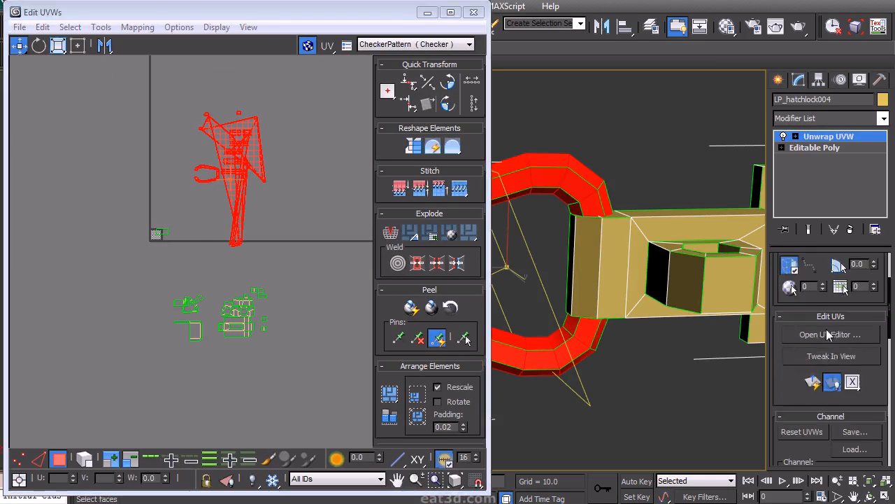
{"action": "left_click", "coordinate": [813, 382]}
{"action": "scroll", "coordinate": [811, 403], "scroll_direction": "down", "scroll_amount": 8}
{"action": "scroll", "coordinate": [814, 403], "scroll_direction": "down", "scroll_amount": 5}
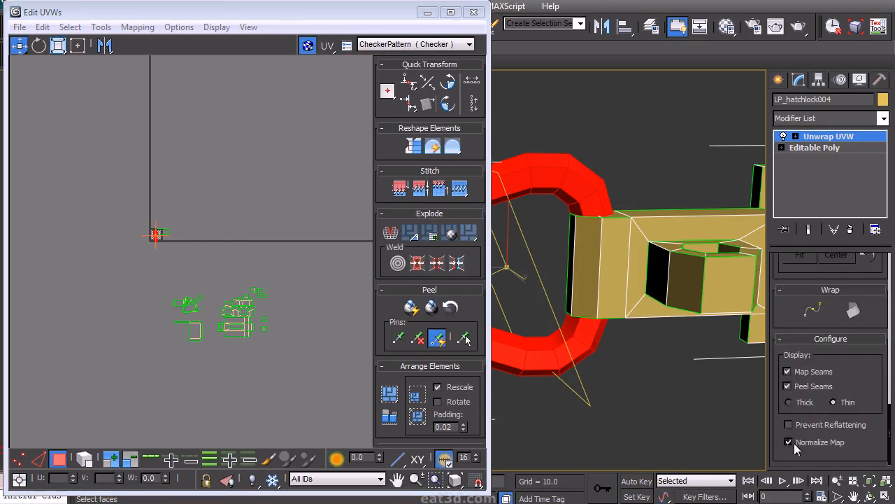
{"action": "scroll", "coordinate": [790, 308], "scroll_direction": "up", "scroll_amount": 10}
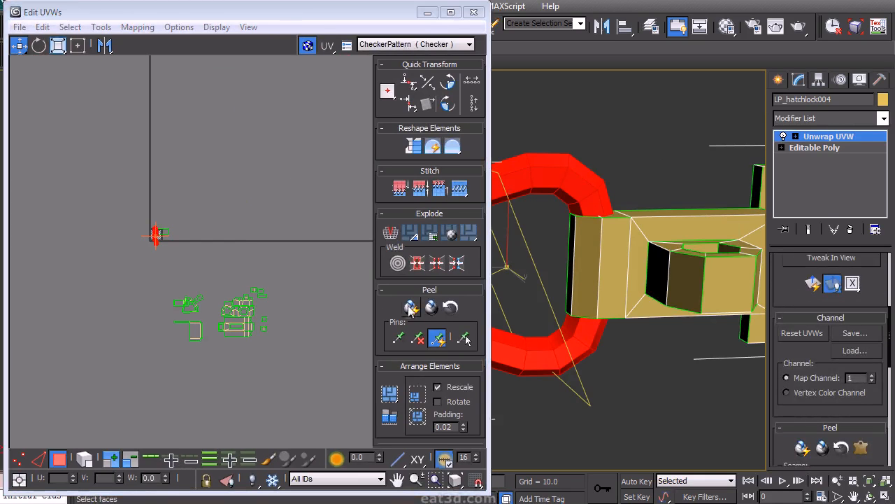
Step: Select an edge loop along the ring and unfold the whole ring into a straight strip from that loop
{"action": "right_click", "coordinate": [598, 300]}
{"action": "left_click", "coordinate": [577, 312]}
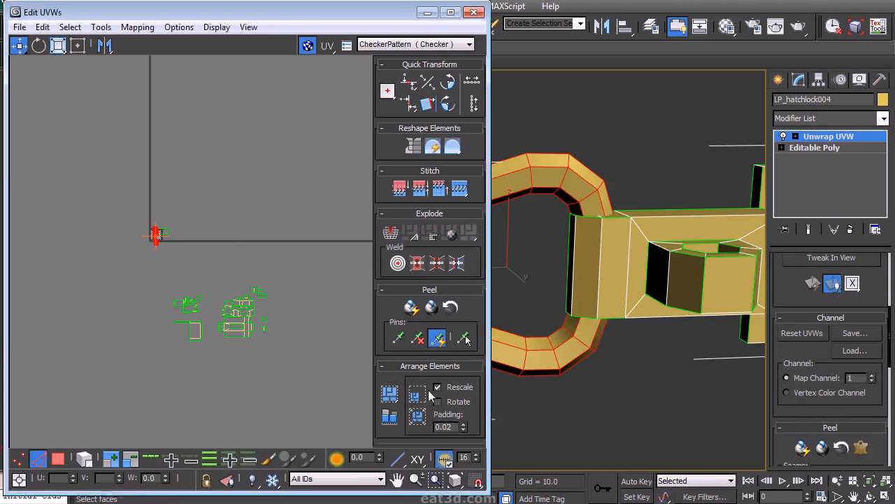
{"action": "scroll", "coordinate": [859, 273], "scroll_direction": "up", "scroll_amount": 5}
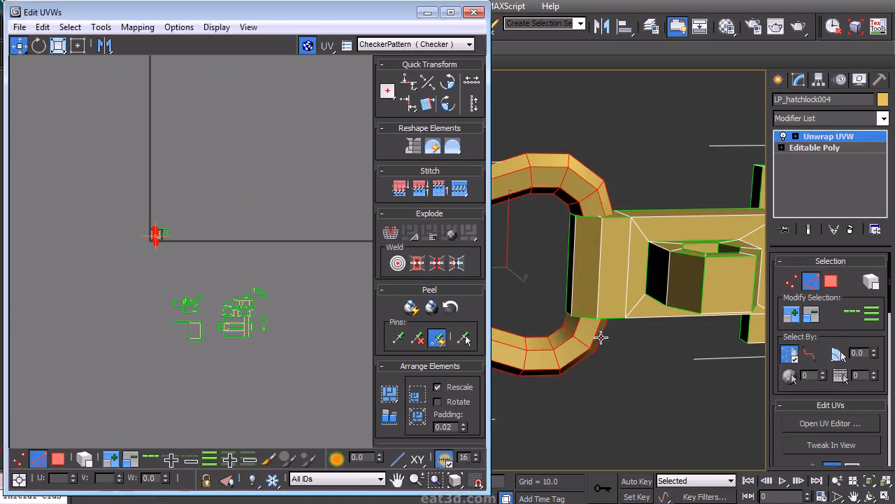
{"action": "left_click", "coordinate": [601, 337]}
{"action": "left_click", "coordinate": [211, 459]}
{"action": "scroll", "coordinate": [838, 316], "scroll_direction": "down", "scroll_amount": 10}
{"action": "left_click", "coordinate": [853, 342]}
{"action": "scroll", "coordinate": [199, 286], "scroll_direction": "up", "scroll_amount": 3}
{"action": "middle_click_drag", "start_coordinate": [188, 301], "coordinate": [316, 490]}
{"action": "left_click", "coordinate": [257, 261]}
{"action": "right_click", "coordinate": [249, 251]}
{"action": "left_click", "coordinate": [240, 226]}
{"action": "scroll", "coordinate": [240, 239], "scroll_direction": "up", "scroll_amount": 1}
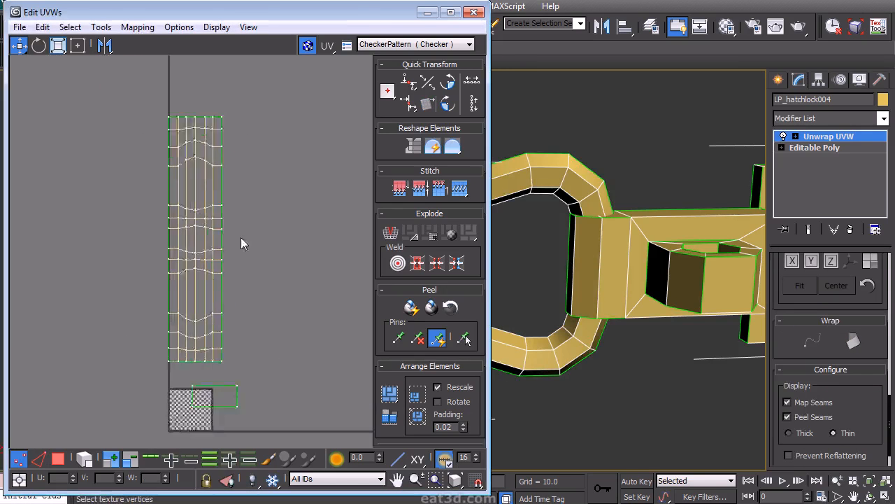
Step: Unfold-map the inner walls of the hexagonal hole into one strip, rotate it 90 degrees and stand it beside the body shell
{"action": "left_click", "coordinate": [137, 27]}
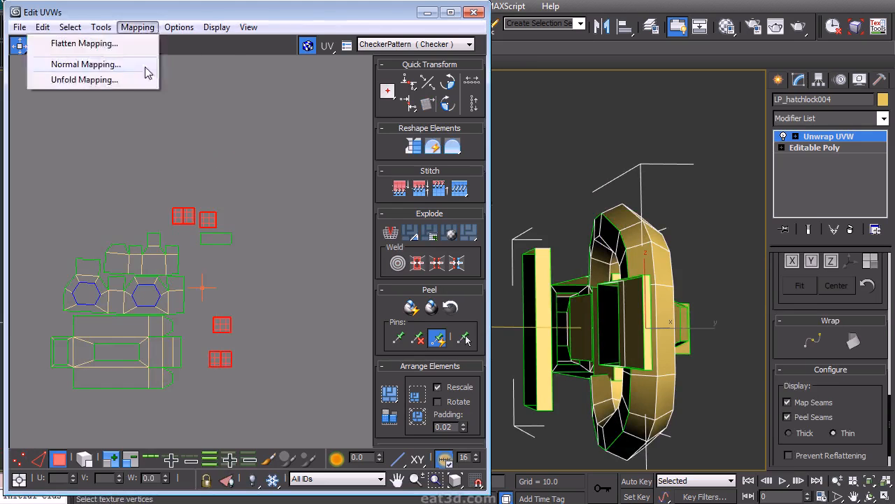
{"action": "left_click", "coordinate": [149, 77]}
{"action": "left_click", "coordinate": [184, 13]}
{"action": "scroll", "coordinate": [168, 102], "scroll_direction": "down", "scroll_amount": 5}
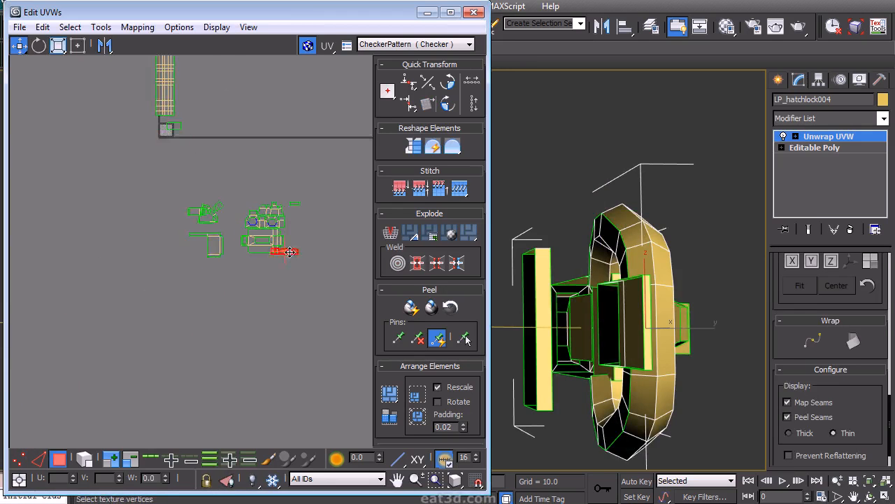
{"action": "scroll", "coordinate": [289, 252], "scroll_direction": "up", "scroll_amount": 3}
{"action": "middle_click_drag", "start_coordinate": [285, 235], "coordinate": [130, 183]}
{"action": "scroll", "coordinate": [266, 245], "scroll_direction": "up", "scroll_amount": 2}
{"action": "left_click_drag", "start_coordinate": [227, 220], "coordinate": [248, 259]}
{"action": "left_click", "coordinate": [448, 81]}
{"action": "middle_click_drag", "start_coordinate": [241, 292], "coordinate": [242, 310]}
Step: Select the leftover narrow rectangular shell and fit it into the main body's UV layout
{"action": "left_click_drag", "start_coordinate": [316, 174], "coordinate": [245, 134]}
{"action": "middle_click_drag", "start_coordinate": [576, 255], "coordinate": [572, 314], "text": "alt"}
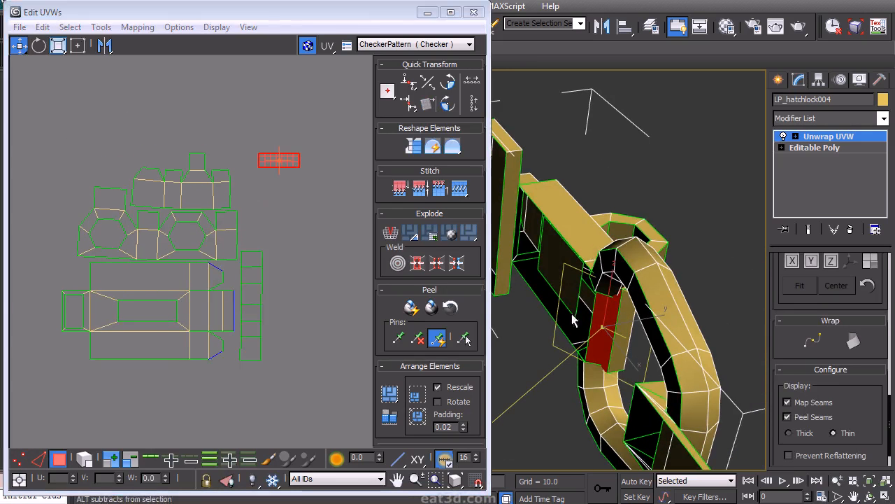
{"action": "middle_click_drag", "start_coordinate": [242, 249], "coordinate": [255, 233]}
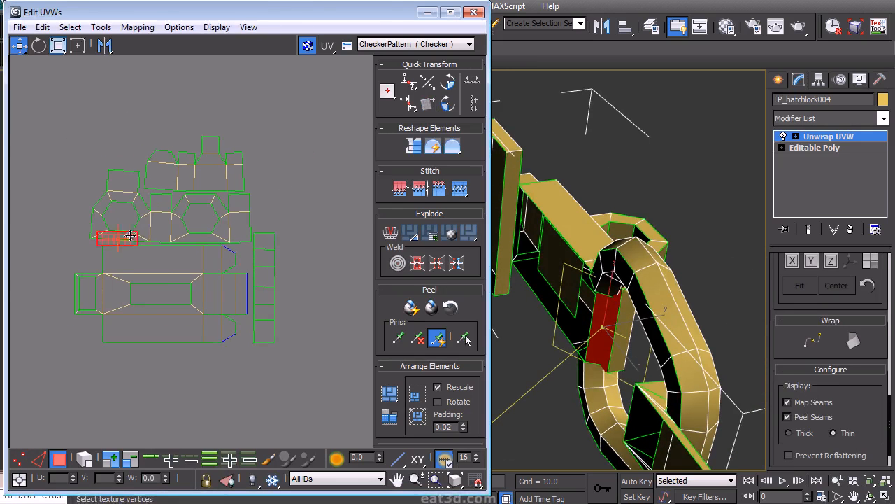
{"action": "left_click_drag", "start_coordinate": [91, 323], "coordinate": [89, 320]}
{"action": "scroll", "coordinate": [163, 271], "scroll_direction": "up", "scroll_amount": 2}
{"action": "middle_click_drag", "start_coordinate": [163, 270], "coordinate": [182, 266]}
{"action": "left_click_drag", "start_coordinate": [92, 336], "coordinate": [119, 321]}
{"action": "middle_click_drag", "start_coordinate": [240, 234], "coordinate": [227, 261]}
Step: Rotate the ring's unfolded strip 90 degrees and place it horizontally just below the main body's shell
{"action": "scroll", "coordinate": [226, 261], "scroll_direction": "down", "scroll_amount": 5}
{"action": "middle_click_drag", "start_coordinate": [145, 189], "coordinate": [156, 206]}
{"action": "left_click", "coordinate": [561, 256]}
{"action": "middle_click_drag", "start_coordinate": [552, 184], "coordinate": [618, 192], "text": "alt"}
{"action": "left_click", "coordinate": [155, 137]}
{"action": "left_click_drag", "start_coordinate": [100, 129], "coordinate": [240, 310]}
{"action": "left_click", "coordinate": [448, 104]}
{"action": "scroll", "coordinate": [313, 274], "scroll_direction": "up", "scroll_amount": 2}
{"action": "left_click", "coordinate": [109, 294]}
{"action": "scroll", "coordinate": [108, 294], "scroll_direction": "up", "scroll_amount": 3}
Step: Join the end plate's thin side strip to its shell and move the plate's shell next to the body layout
{"action": "left_click_drag", "start_coordinate": [64, 314], "coordinate": [118, 273]}
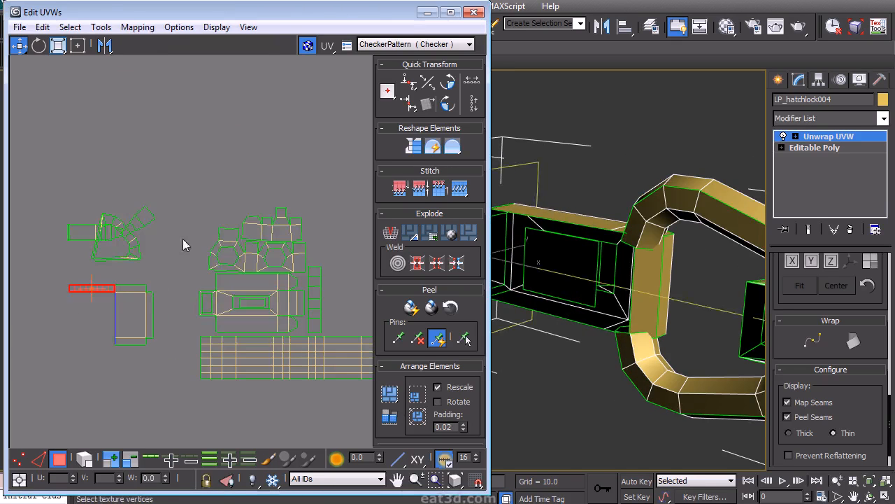
{"action": "key", "text": "2"}
{"action": "right_click", "coordinate": [101, 340]}
{"action": "left_click", "coordinate": [85, 297]}
{"action": "left_click", "coordinate": [134, 324]}
{"action": "left_click_drag", "start_coordinate": [135, 324], "coordinate": [344, 312]}
{"action": "middle_click_drag", "start_coordinate": [273, 314], "coordinate": [163, 302]}
{"action": "left_click_drag", "start_coordinate": [242, 307], "coordinate": [248, 306]}
Step: Separate the hook's straight tapered strip from its curved shell by moving the strip above it
{"action": "middle_click_drag", "start_coordinate": [194, 234], "coordinate": [267, 263]}
{"action": "middle_click_drag", "start_coordinate": [92, 268], "coordinate": [205, 275]}
{"action": "scroll", "coordinate": [170, 291], "scroll_direction": "up", "scroll_amount": 5}
{"action": "middle_click_drag", "start_coordinate": [142, 265], "coordinate": [133, 284]}
{"action": "scroll", "coordinate": [133, 284], "scroll_direction": "down", "scroll_amount": 3}
{"action": "left_click_drag", "start_coordinate": [62, 274], "coordinate": [256, 205]}
{"action": "left_click_drag", "start_coordinate": [220, 236], "coordinate": [222, 113]}
{"action": "left_click", "coordinate": [242, 160]}
{"action": "middle_click_drag", "start_coordinate": [244, 160], "coordinate": [220, 187]}
Step: Examine which vertices the hook's straight strip shares with its curved shell
{"action": "middle_click_drag", "start_coordinate": [563, 258], "coordinate": [627, 299]}
{"action": "scroll", "coordinate": [635, 288], "scroll_direction": "down", "scroll_amount": 3}
{"action": "middle_click_drag", "start_coordinate": [172, 203], "coordinate": [179, 288]}
{"action": "right_click", "coordinate": [154, 187]}
{"action": "left_click", "coordinate": [135, 161]}
{"action": "left_click_drag", "start_coordinate": [274, 146], "coordinate": [34, 284]}
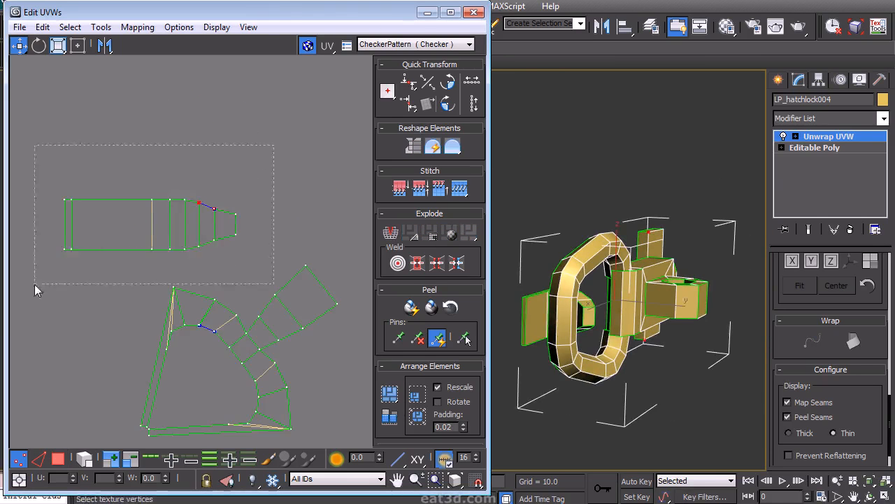
{"action": "left_click", "coordinate": [254, 213]}
{"action": "middle_click_drag", "start_coordinate": [254, 212], "coordinate": [239, 175]}
{"action": "left_click_drag", "start_coordinate": [105, 414], "coordinate": [326, 204]}
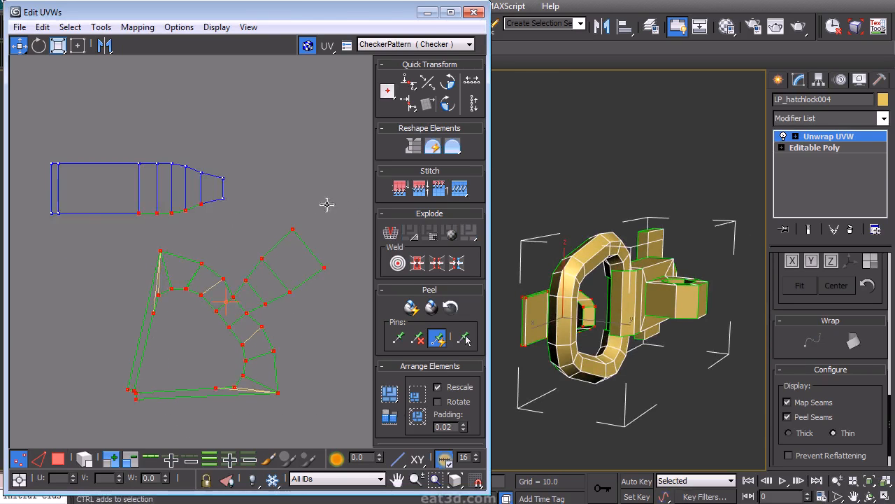
Step: Stitch the thin sliver faces to the hook's straight strip and join the curved side walls symmetrically around its tapered end
{"action": "right_click", "coordinate": [215, 215]}
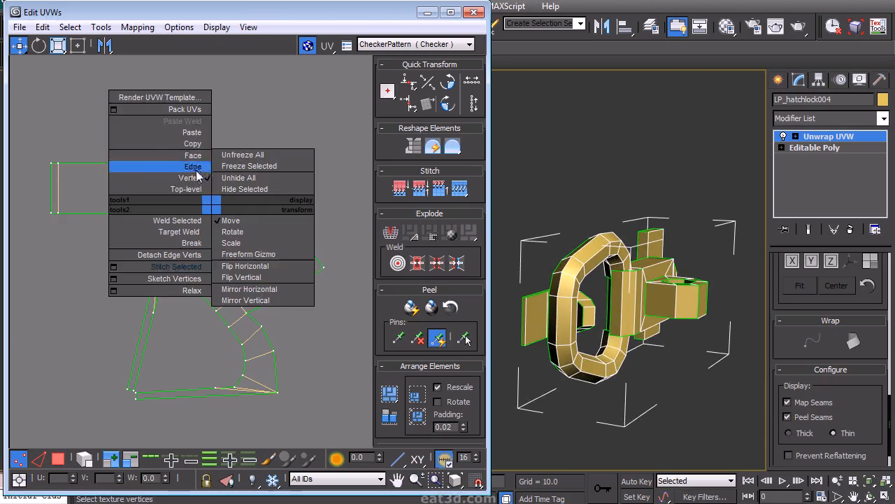
{"action": "left_click", "coordinate": [194, 173]}
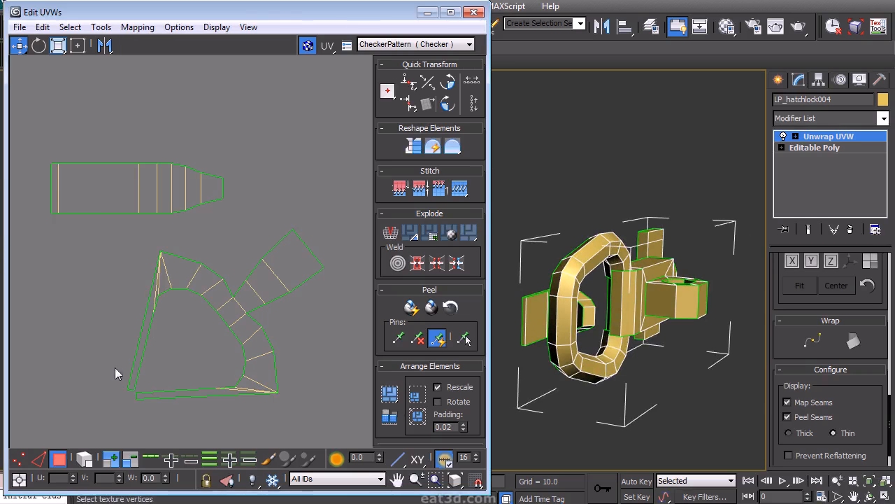
{"action": "left_click_drag", "start_coordinate": [161, 250], "coordinate": [164, 287]}
{"action": "right_click", "coordinate": [90, 235]}
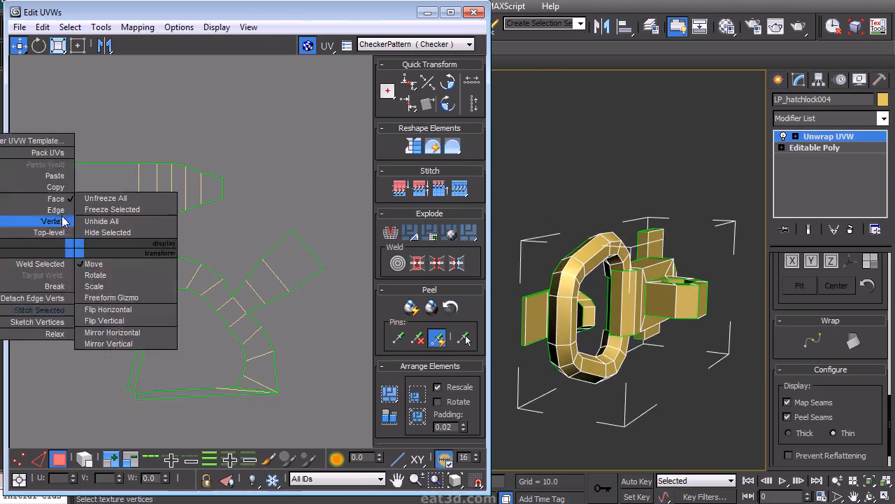
{"action": "left_click", "coordinate": [56, 227]}
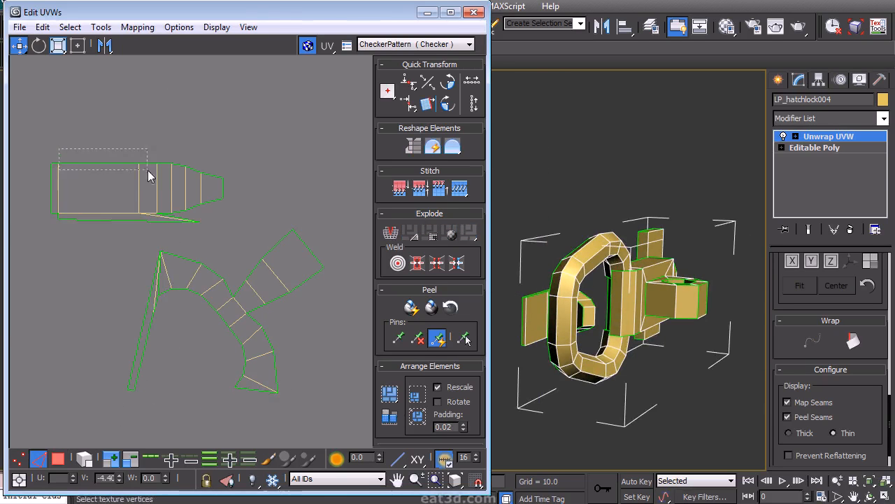
{"action": "scroll", "coordinate": [200, 200], "scroll_direction": "down", "scroll_amount": 5}
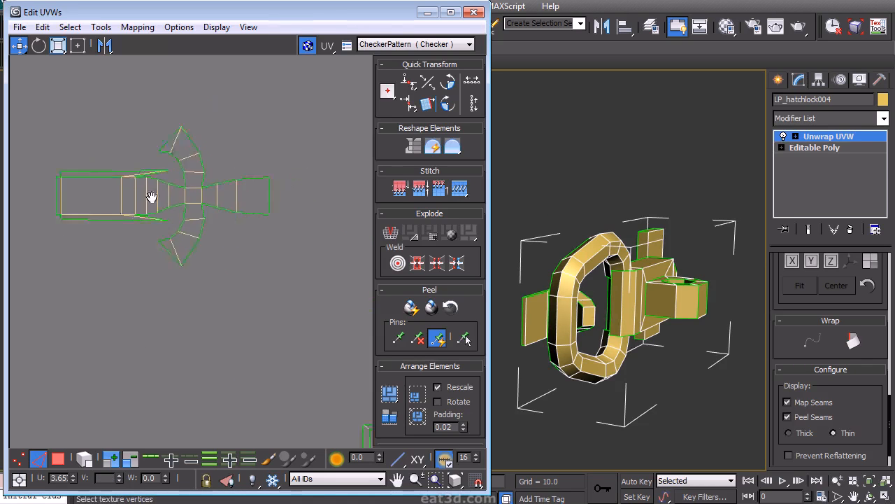
{"action": "scroll", "coordinate": [96, 252], "scroll_direction": "up", "scroll_amount": 4}
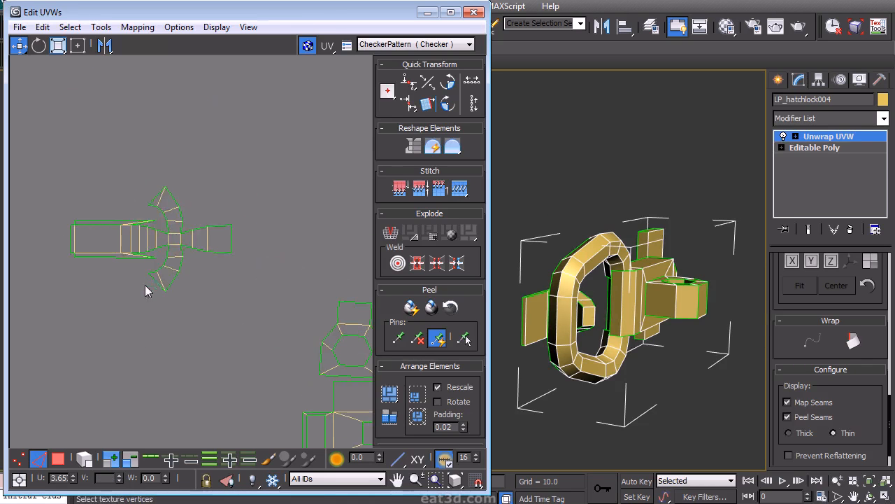
Step: Move the hook's loose tapered shell above its straight strip and flip the lower curved side wall onto the upper one
{"action": "right_click", "coordinate": [237, 252]}
{"action": "left_click", "coordinate": [214, 215]}
{"action": "left_click", "coordinate": [235, 230]}
{"action": "left_click_drag", "start_coordinate": [236, 230], "coordinate": [278, 280]}
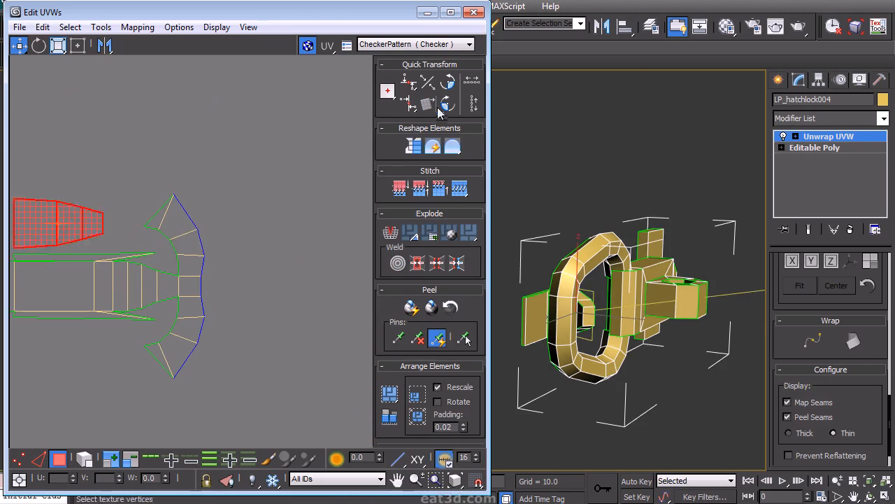
{"action": "left_click_drag", "start_coordinate": [225, 309], "coordinate": [223, 308]}
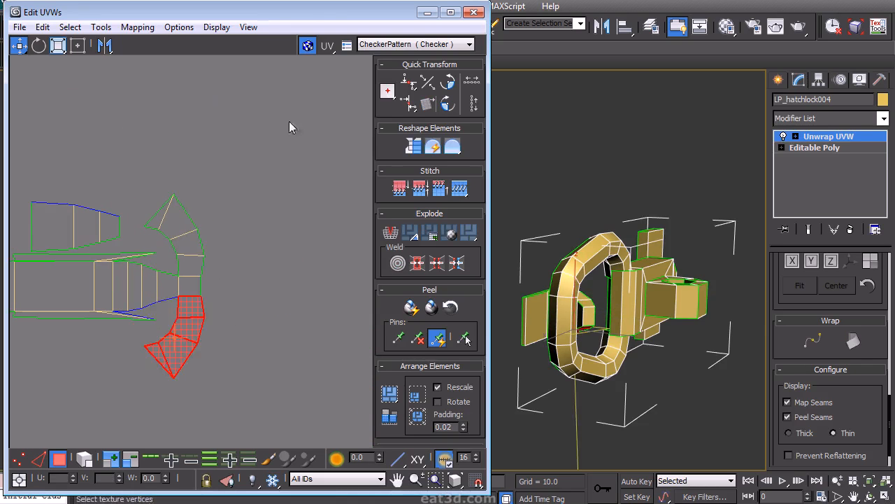
{"action": "scroll", "coordinate": [191, 242], "scroll_direction": "up", "scroll_amount": 4}
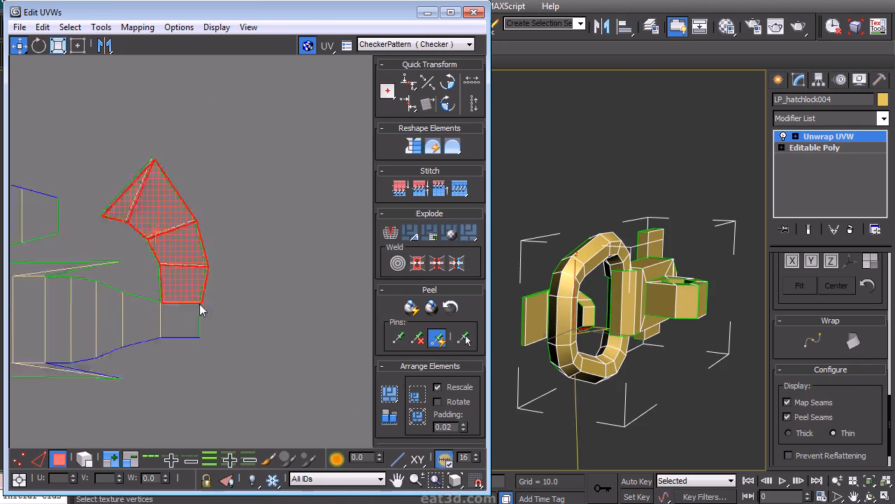
{"action": "scroll", "coordinate": [109, 338], "scroll_direction": "down", "scroll_amount": 6}
Step: Select all the hook shells and place them above the plate's shell, beside the rest of the hatch lock layout
{"action": "left_click_drag", "start_coordinate": [109, 332], "coordinate": [235, 207]}
{"action": "scroll", "coordinate": [233, 266], "scroll_direction": "down", "scroll_amount": 1}
{"action": "middle_click_drag", "start_coordinate": [232, 266], "coordinate": [71, 229]}
{"action": "scroll", "coordinate": [71, 229], "scroll_direction": "down", "scroll_amount": 1}
{"action": "left_click_drag", "start_coordinate": [35, 221], "coordinate": [291, 289]}
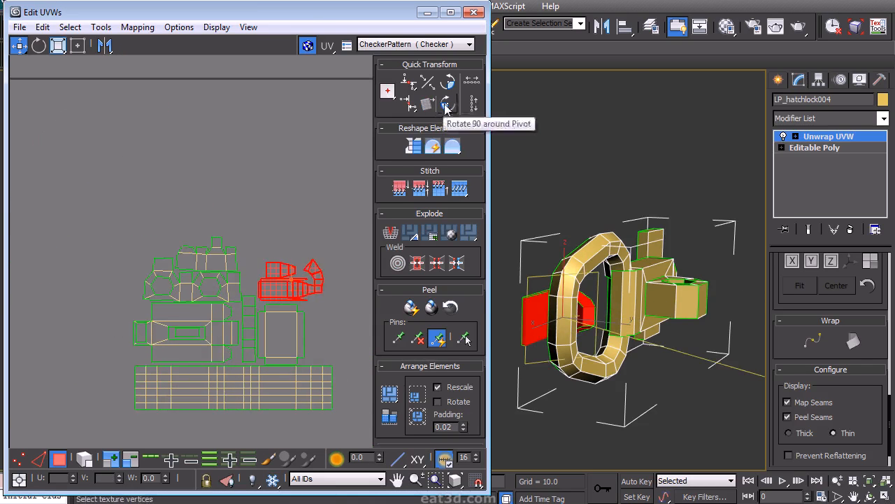
Step: Select the hatch lock's complete UV layout, close the UV editor and collapse the modifier stack
{"action": "left_click", "coordinate": [322, 248]}
{"action": "scroll", "coordinate": [322, 247], "scroll_direction": "down", "scroll_amount": 3}
{"action": "key", "text": "ctrl+a"}
{"action": "scroll", "coordinate": [258, 216], "scroll_direction": "down", "scroll_amount": 2}
{"action": "left_click", "coordinate": [78, 46]}
{"action": "scroll", "coordinate": [226, 250], "scroll_direction": "down", "scroll_amount": 2}
{"action": "left_click", "coordinate": [473, 12]}
{"action": "right_click", "coordinate": [833, 137]}
{"action": "left_click", "coordinate": [857, 260]}
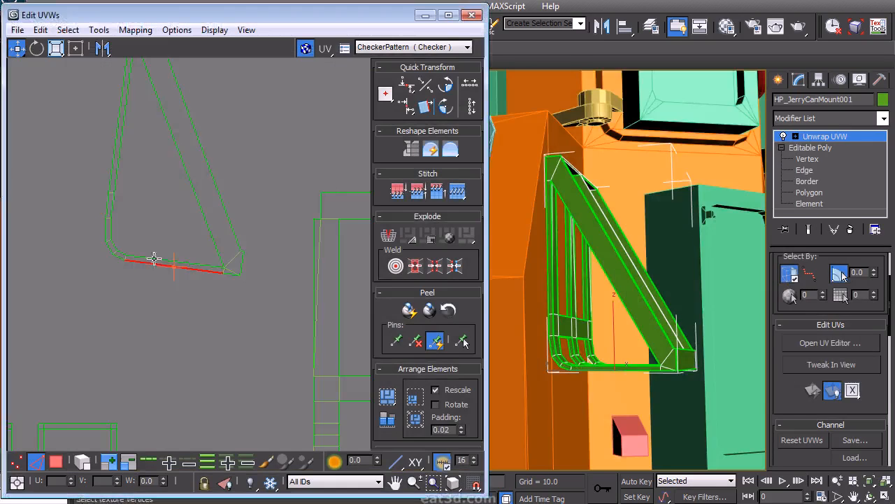
Step: Reposition a shell of the jerry can mount and straighten it with Align to Edge
{"action": "scroll", "coordinate": [250, 266], "scroll_direction": "down", "scroll_amount": 3}
{"action": "right_click", "coordinate": [611, 190]}
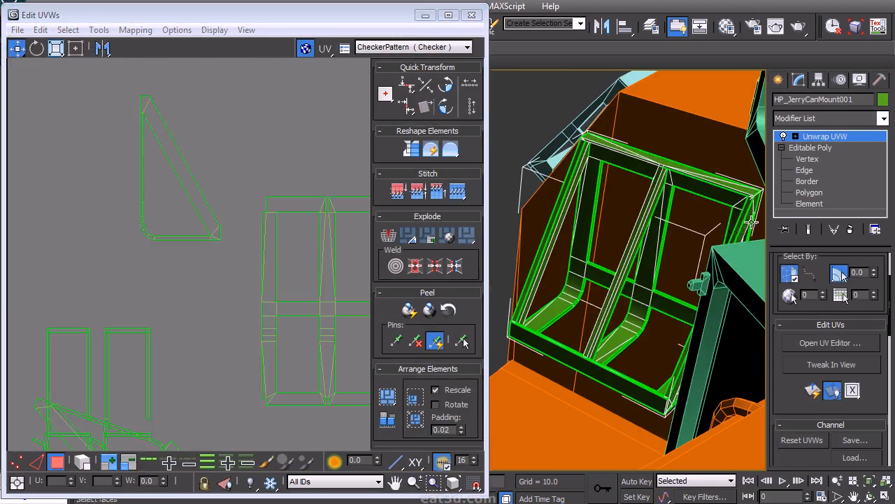
{"action": "left_click", "coordinate": [742, 231]}
{"action": "scroll", "coordinate": [256, 151], "scroll_direction": "down", "scroll_amount": 3}
{"action": "left_click_drag", "start_coordinate": [175, 310], "coordinate": [142, 155]}
{"action": "left_click", "coordinate": [171, 168]}
{"action": "right_click", "coordinate": [169, 168]}
{"action": "left_click", "coordinate": [148, 140]}
{"action": "middle_click_drag", "start_coordinate": [198, 174], "coordinate": [222, 213]}
{"action": "scroll", "coordinate": [192, 201], "scroll_direction": "up", "scroll_amount": 2}
{"action": "left_click", "coordinate": [426, 107]}
{"action": "right_click", "coordinate": [164, 254]}
{"action": "left_click", "coordinate": [136, 207]}
Step: Rotate the shell by 90 degrees and arrange the triangular side frame and diagonal bars beside the front frame shell
{"action": "scroll", "coordinate": [260, 364], "scroll_direction": "down", "scroll_amount": 2}
{"action": "left_click_drag", "start_coordinate": [50, 337], "coordinate": [224, 178]}
{"action": "left_click", "coordinate": [446, 107]}
{"action": "left_click_drag", "start_coordinate": [170, 301], "coordinate": [317, 245]}
{"action": "middle_click_drag", "start_coordinate": [250, 276], "coordinate": [210, 294]}
{"action": "scroll", "coordinate": [210, 293], "scroll_direction": "up", "scroll_amount": 5}
{"action": "scroll", "coordinate": [220, 296], "scroll_direction": "down", "scroll_amount": 3}
{"action": "middle_click_drag", "start_coordinate": [308, 253], "coordinate": [244, 264]}
{"action": "scroll", "coordinate": [245, 264], "scroll_direction": "down", "scroll_amount": 4}
{"action": "left_click_drag", "start_coordinate": [234, 314], "coordinate": [124, 151]}
{"action": "scroll", "coordinate": [256, 259], "scroll_direction": "down", "scroll_amount": 2}
{"action": "middle_click_drag", "start_coordinate": [256, 259], "coordinate": [142, 196]}
{"action": "scroll", "coordinate": [143, 195], "scroll_direction": "down", "scroll_amount": 1}
{"action": "left_click_drag", "start_coordinate": [114, 201], "coordinate": [163, 216]}
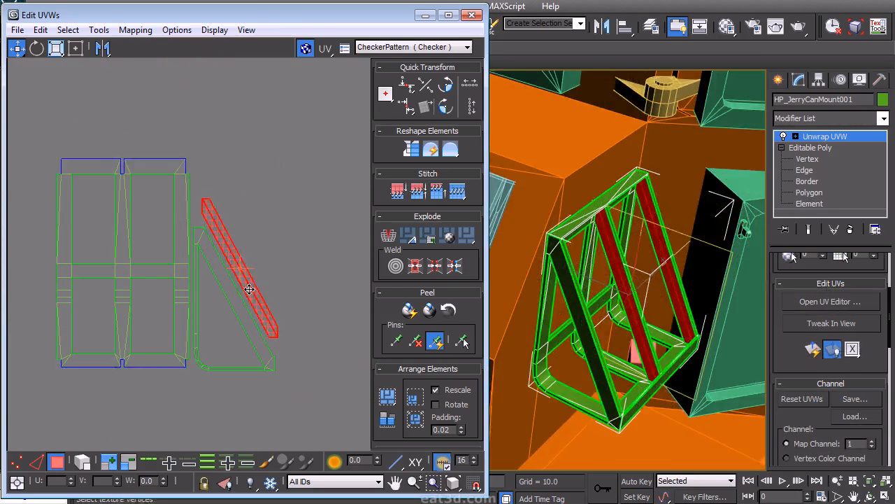
Step: Select the underside faces of the mount's front rail and three feet and move their shell into free UV space
{"action": "left_click", "coordinate": [660, 424]}
{"action": "middle_click_drag", "start_coordinate": [660, 423], "coordinate": [629, 177], "text": "alt"}
{"action": "scroll", "coordinate": [620, 324], "scroll_direction": "up", "scroll_amount": 3}
{"action": "left_click", "coordinate": [622, 156]}
{"action": "middle_click_drag", "start_coordinate": [603, 219], "coordinate": [606, 254], "text": "alt"}
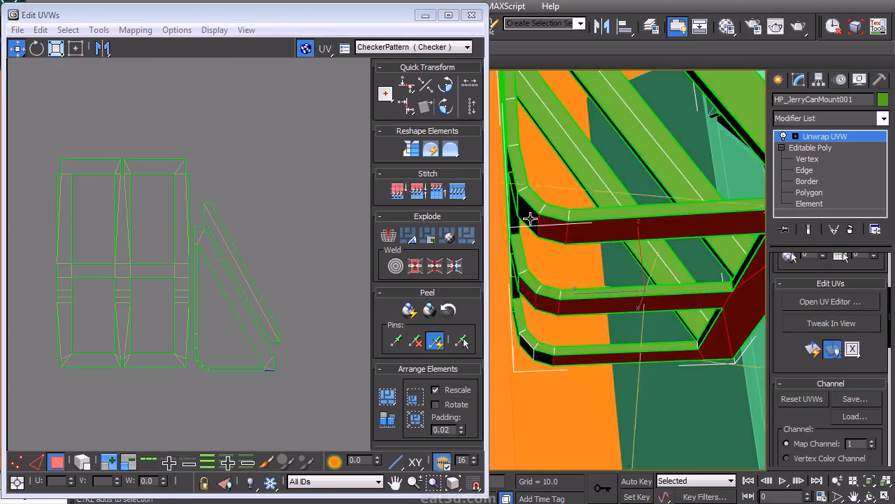
{"action": "left_click", "coordinate": [543, 358], "text": "ctrl"}
{"action": "middle_click_drag", "start_coordinate": [543, 358], "coordinate": [592, 352], "text": "alt"}
{"action": "middle_click_drag", "start_coordinate": [214, 378], "coordinate": [243, 293]}
{"action": "scroll", "coordinate": [294, 254], "scroll_direction": "down", "scroll_amount": 3}
{"action": "left_click_drag", "start_coordinate": [125, 304], "coordinate": [247, 340]}
Step: Straighten the three-legged underside shell by aligning it to one of its edges
{"action": "right_click", "coordinate": [203, 317]}
{"action": "left_click", "coordinate": [247, 359]}
{"action": "key", "text": "a"}
{"action": "right_click", "coordinate": [244, 282]}
{"action": "left_click", "coordinate": [236, 238]}
Step: Select the narrow rail faces on the mount and apply a quick planar map to them
{"action": "mouse_move", "coordinate": [633, 242]}
{"action": "middle_mouse_down", "text": "alt"}
{"action": "mouse_move", "coordinate": [625, 273]}
{"action": "mouse_move", "coordinate": [639, 304]}
{"action": "mouse_move", "coordinate": [703, 379]}
{"action": "middle_mouse_up", "text": "alt"}
{"action": "left_click", "coordinate": [567, 315]}
{"action": "left_click", "coordinate": [657, 329]}
{"action": "left_click", "coordinate": [638, 253], "text": "ctrl"}
{"action": "left_click", "coordinate": [814, 349]}
Step: Join the two narrow rail strips to the lower edge of the front frame shell
{"action": "middle_click_drag", "start_coordinate": [133, 376], "coordinate": [224, 307]}
{"action": "scroll", "coordinate": [324, 208], "scroll_direction": "up", "scroll_amount": 3}
{"action": "middle_click_drag", "start_coordinate": [325, 207], "coordinate": [260, 219]}
{"action": "left_click", "coordinate": [177, 224]}
{"action": "right_click", "coordinate": [176, 224]}
{"action": "left_click", "coordinate": [135, 233]}
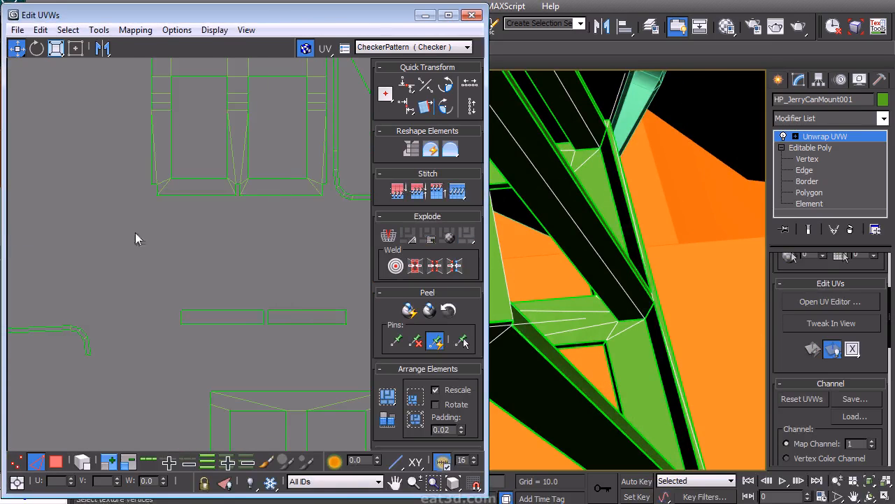
{"action": "left_click_drag", "start_coordinate": [329, 199], "coordinate": [330, 186]}
{"action": "key", "text": "s"}
{"action": "left_click", "coordinate": [192, 232]}
{"action": "left_click", "coordinate": [331, 215]}
{"action": "key", "text": "ctrl+z"}
{"action": "middle_click_drag", "start_coordinate": [286, 259], "coordinate": [256, 223]}
{"action": "scroll", "coordinate": [253, 228], "scroll_direction": "down", "scroll_amount": 4}
Step: Select the front rail's long face and place its strip along the bottom of the frame shell
{"action": "mouse_move", "coordinate": [598, 241]}
{"action": "middle_mouse_down", "text": "alt"}
{"action": "mouse_move", "coordinate": [547, 266]}
{"action": "mouse_move", "coordinate": [596, 254]}
{"action": "middle_mouse_up", "text": "alt"}
{"action": "right_click", "coordinate": [597, 254]}
{"action": "left_click", "coordinate": [590, 205]}
{"action": "left_click", "coordinate": [580, 282]}
{"action": "middle_click_drag", "start_coordinate": [196, 243], "coordinate": [276, 251]}
{"action": "right_click", "coordinate": [276, 252]}
{"action": "left_click", "coordinate": [238, 237]}
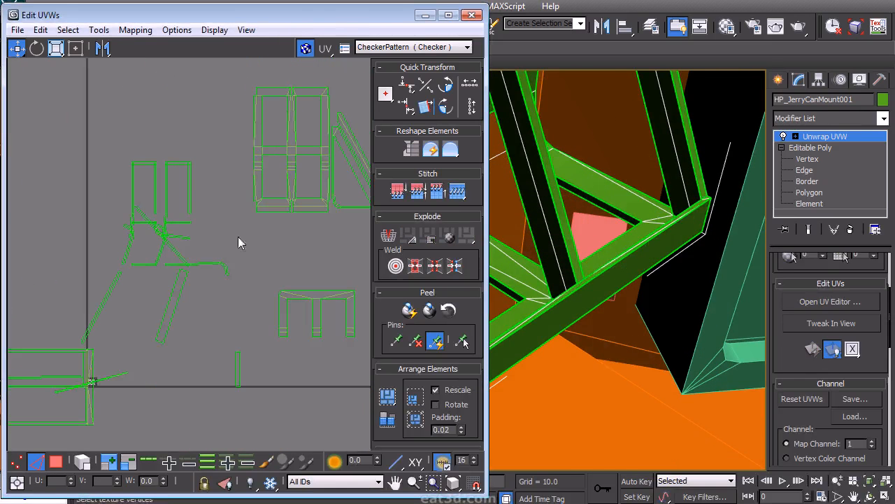
{"action": "scroll", "coordinate": [329, 242], "scroll_direction": "up", "scroll_amount": 6}
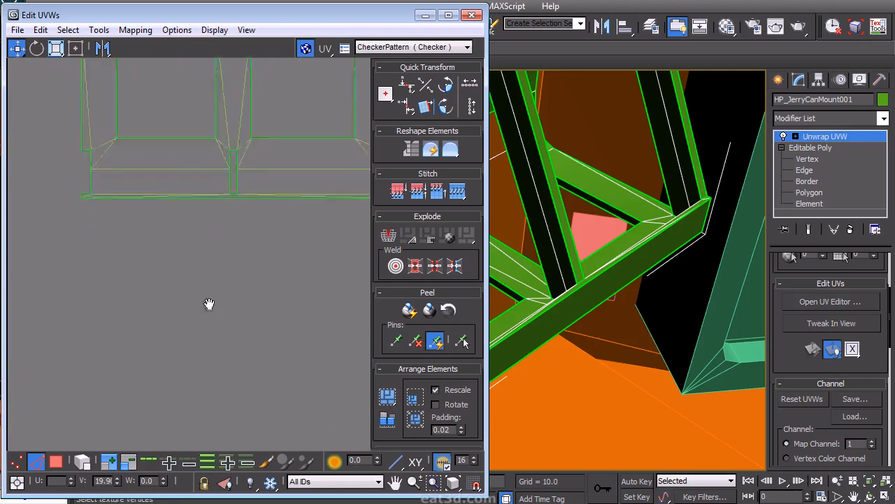
{"action": "scroll", "coordinate": [186, 206], "scroll_direction": "down", "scroll_amount": 4}
{"action": "middle_click_drag", "start_coordinate": [190, 202], "coordinate": [208, 319]}
Step: Locate the thin shell that matches the frame's upper edge and move it to the top of the frame shell
{"action": "middle_click_drag", "start_coordinate": [607, 222], "coordinate": [504, 168], "text": "alt"}
{"action": "left_click_drag", "start_coordinate": [113, 133], "coordinate": [215, 147]}
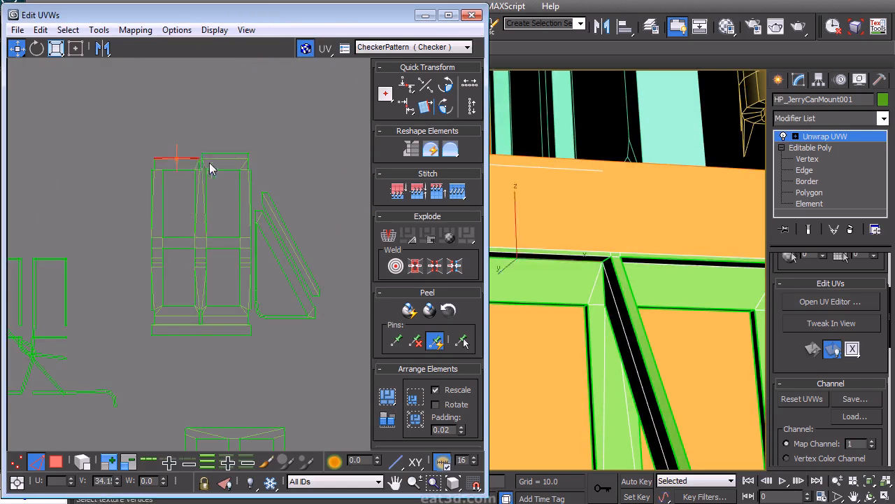
{"action": "middle_click_drag", "start_coordinate": [59, 322], "coordinate": [260, 116]}
{"action": "scroll", "coordinate": [261, 118], "scroll_direction": "down", "scroll_amount": 2}
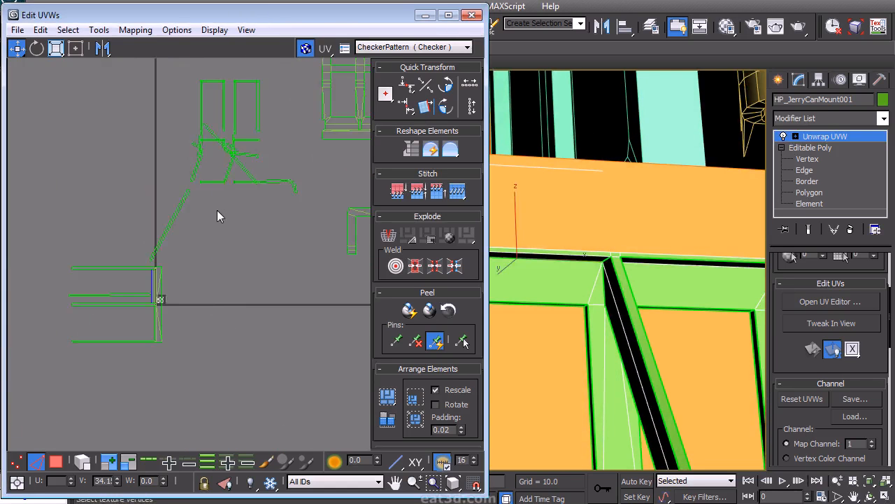
{"action": "right_click", "coordinate": [216, 208]}
{"action": "left_click", "coordinate": [198, 156]}
{"action": "right_click", "coordinate": [196, 153]}
{"action": "scroll", "coordinate": [203, 294], "scroll_direction": "up", "scroll_amount": 2}
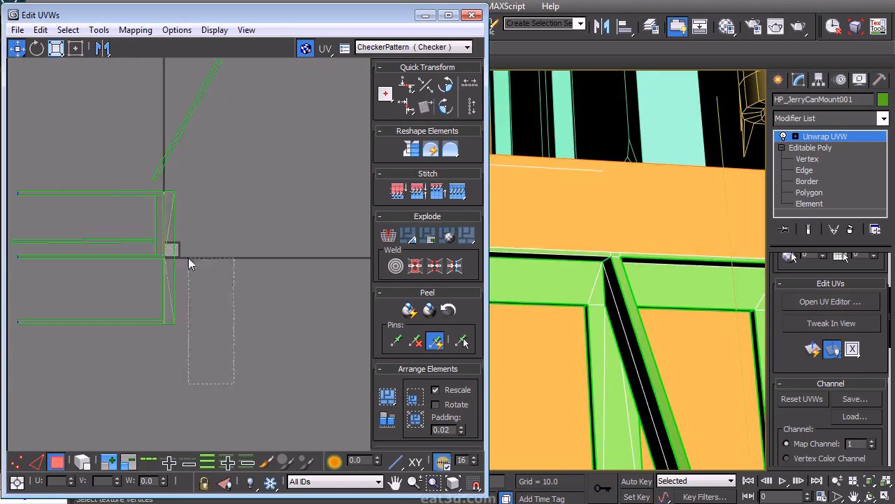
{"action": "left_click", "coordinate": [156, 206]}
{"action": "middle_click_drag", "start_coordinate": [276, 98], "coordinate": [117, 228]}
{"action": "right_click", "coordinate": [166, 160]}
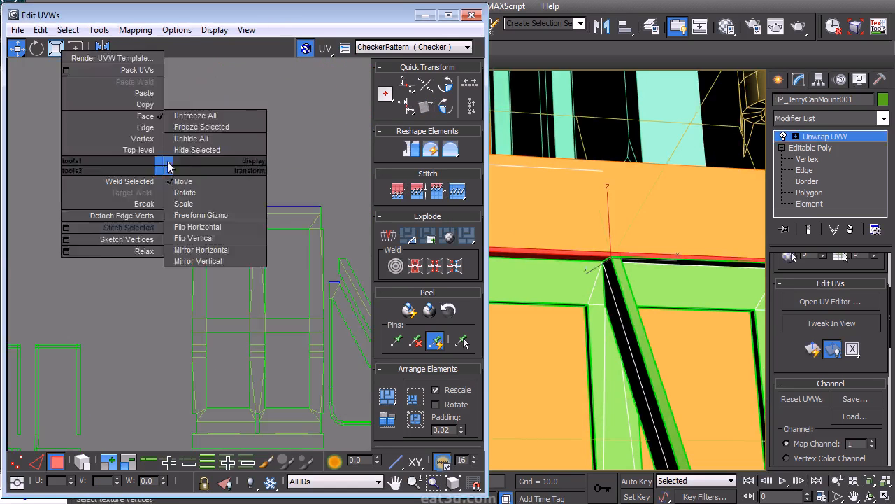
Step: Fit the thin top strip against the frame's upper edge and weld the matching edge
{"action": "left_click", "coordinate": [148, 127]}
{"action": "left_click_drag", "start_coordinate": [148, 169], "coordinate": [168, 184]}
{"action": "scroll", "coordinate": [245, 203], "scroll_direction": "up", "scroll_amount": 2}
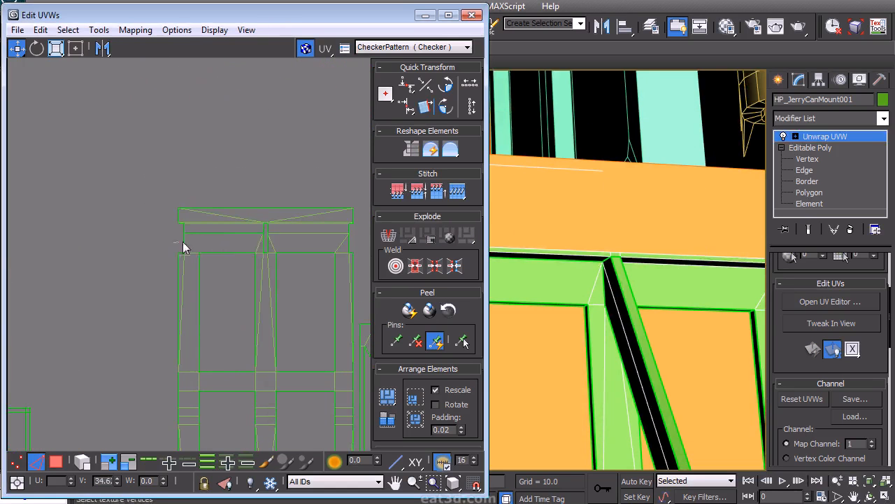
{"action": "key", "text": "ctrl+w"}
{"action": "right_click", "coordinate": [182, 243]}
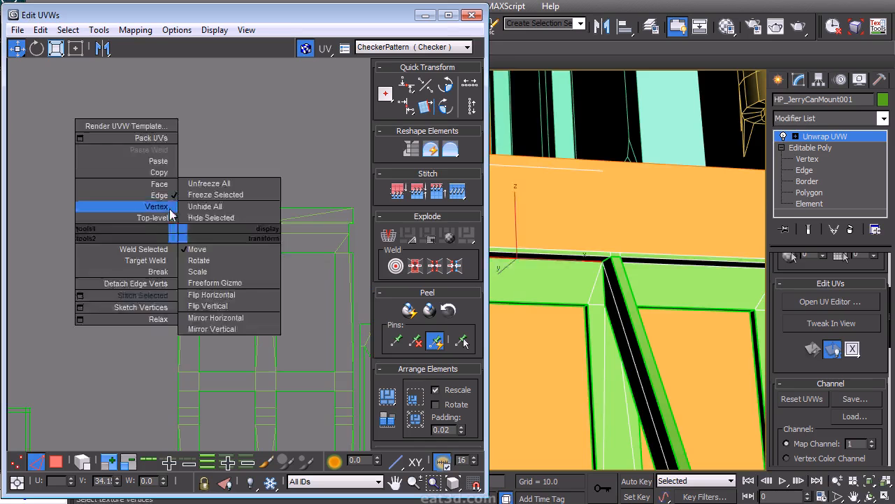
{"action": "left_click", "coordinate": [209, 206]}
Step: Gather the separate thin horizontal strips of the mount's uprights into one compact stack
{"action": "middle_click_drag", "start_coordinate": [269, 297], "coordinate": [217, 195]}
{"action": "scroll", "coordinate": [269, 229], "scroll_direction": "down", "scroll_amount": 5}
{"action": "scroll", "coordinate": [599, 238], "scroll_direction": "down", "scroll_amount": 5}
{"action": "middle_click_drag", "start_coordinate": [589, 305], "coordinate": [568, 339]}
{"action": "middle_click_drag", "start_coordinate": [219, 336], "coordinate": [280, 262]}
{"action": "scroll", "coordinate": [256, 268], "scroll_direction": "up", "scroll_amount": 5}
{"action": "right_click", "coordinate": [243, 261]}
{"action": "left_click", "coordinate": [225, 215]}
{"action": "left_click_drag", "start_coordinate": [253, 336], "coordinate": [51, 308]}
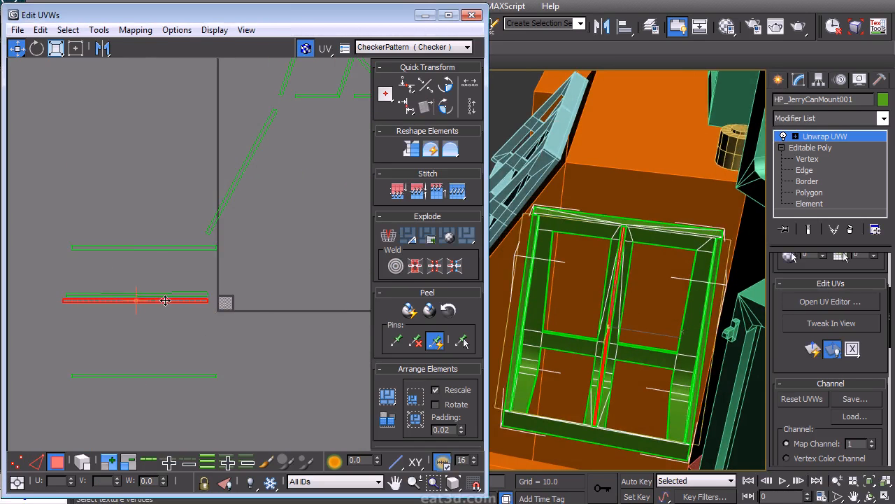
{"action": "left_click", "coordinate": [135, 247]}
{"action": "left_click", "coordinate": [143, 375]}
Step: Straighten the slanted thin strip to vertical by aligning it to its long edge
{"action": "left_click", "coordinate": [244, 169]}
{"action": "left_click", "coordinate": [291, 110]}
{"action": "right_click", "coordinate": [265, 196]}
{"action": "left_click", "coordinate": [253, 156]}
{"action": "left_click", "coordinate": [208, 233]}
{"action": "key", "text": "alt+a"}
{"action": "key", "text": "3"}
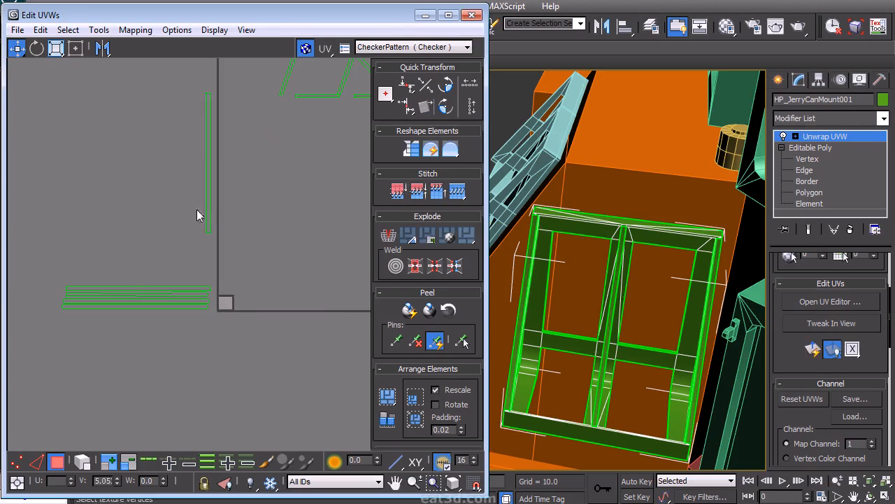
Step: Rotate the stack of thin horizontal strips by 90 degrees to match the vertical strip
{"action": "middle_click_drag", "start_coordinate": [259, 163], "coordinate": [240, 182]}
{"action": "scroll", "coordinate": [231, 312], "scroll_direction": "down", "scroll_amount": 2}
{"action": "left_click_drag", "start_coordinate": [227, 334], "coordinate": [112, 295]}
{"action": "middle_click_drag", "start_coordinate": [188, 270], "coordinate": [138, 276]}
{"action": "scroll", "coordinate": [138, 276], "scroll_direction": "down", "scroll_amount": 1}
{"action": "left_click", "coordinate": [133, 290]}
{"action": "left_click_drag", "start_coordinate": [134, 285], "coordinate": [209, 327]}
{"action": "left_click", "coordinate": [446, 108]}
Step: Move the group of vertical thin strips next to the front frame shell
{"action": "middle_click_drag", "start_coordinate": [195, 174], "coordinate": [175, 210]}
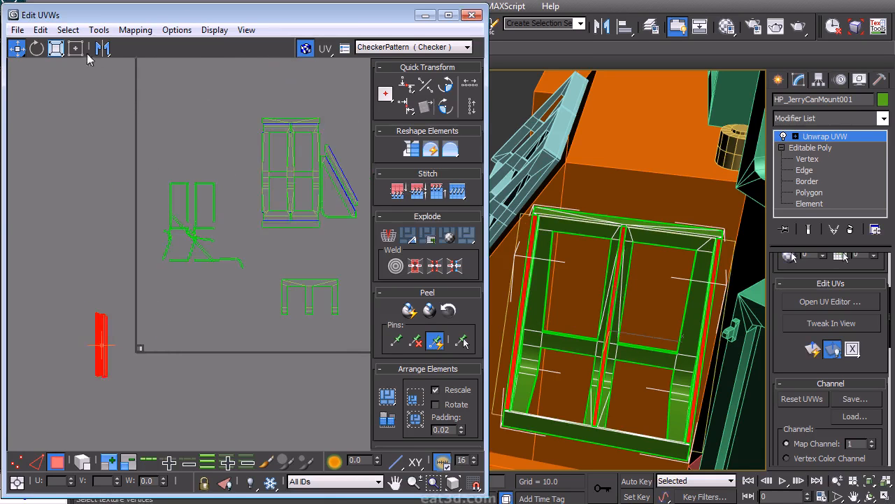
{"action": "left_click_drag", "start_coordinate": [110, 363], "coordinate": [252, 199]}
{"action": "scroll", "coordinate": [246, 221], "scroll_direction": "up", "scroll_amount": 1}
{"action": "middle_click_drag", "start_coordinate": [243, 228], "coordinate": [161, 315]}
{"action": "scroll", "coordinate": [164, 297], "scroll_direction": "up", "scroll_amount": 3}
Step: Pack the vertical thin strips closely together along the outer side of the frame shell
{"action": "left_click_drag", "start_coordinate": [167, 273], "coordinate": [207, 310]}
{"action": "left_click_drag", "start_coordinate": [158, 389], "coordinate": [199, 162]}
{"action": "scroll", "coordinate": [184, 230], "scroll_direction": "up", "scroll_amount": 2}
{"action": "middle_click_drag", "start_coordinate": [184, 230], "coordinate": [152, 157]}
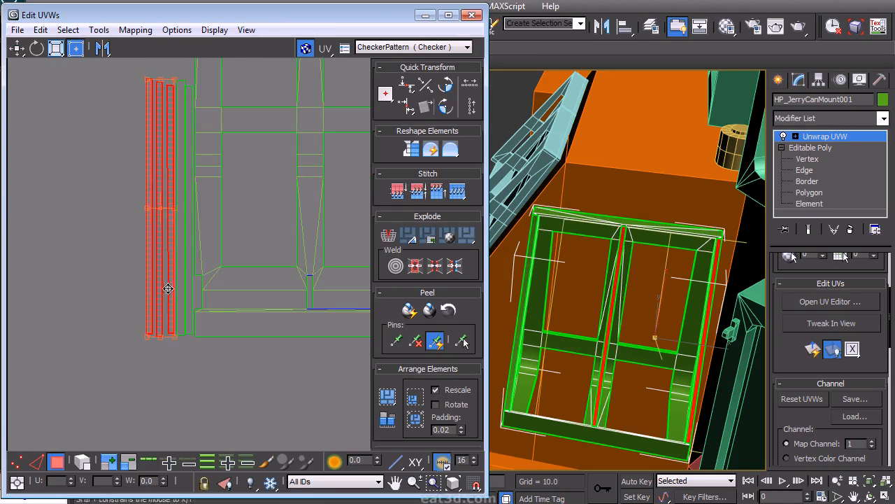
{"action": "left_click_drag", "start_coordinate": [173, 76], "coordinate": [172, 76]}
{"action": "left_click_drag", "start_coordinate": [160, 269], "coordinate": [163, 269]}
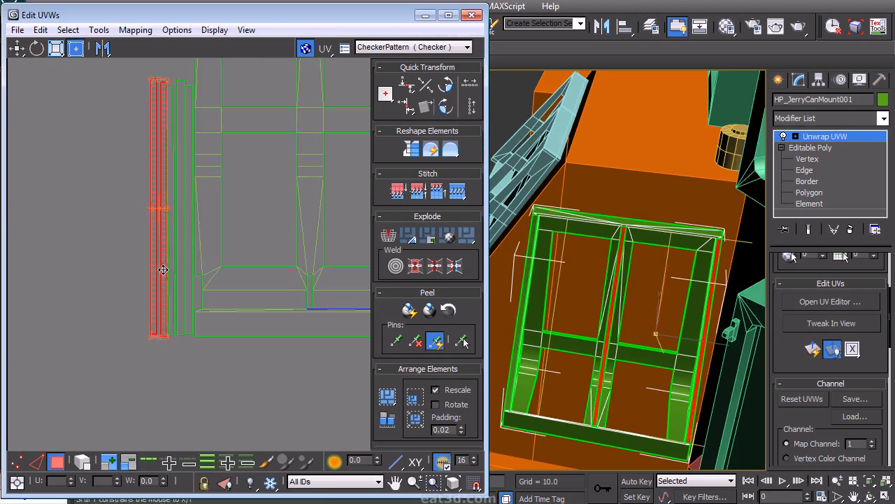
{"action": "mouse_move", "coordinate": [150, 166]}
{"action": "left_mouse_down"}
{"action": "mouse_move", "coordinate": [157, 79]}
{"action": "mouse_move", "coordinate": [156, 162]}
{"action": "left_mouse_up"}
{"action": "left_click", "coordinate": [226, 341]}
Step: Select the thin bent strips along the mount's feet and remap them with a planar projection
{"action": "scroll", "coordinate": [182, 378], "scroll_direction": "down", "scroll_amount": 2}
{"action": "left_click_drag", "start_coordinate": [131, 380], "coordinate": [193, 183]}
{"action": "left_click", "coordinate": [163, 356]}
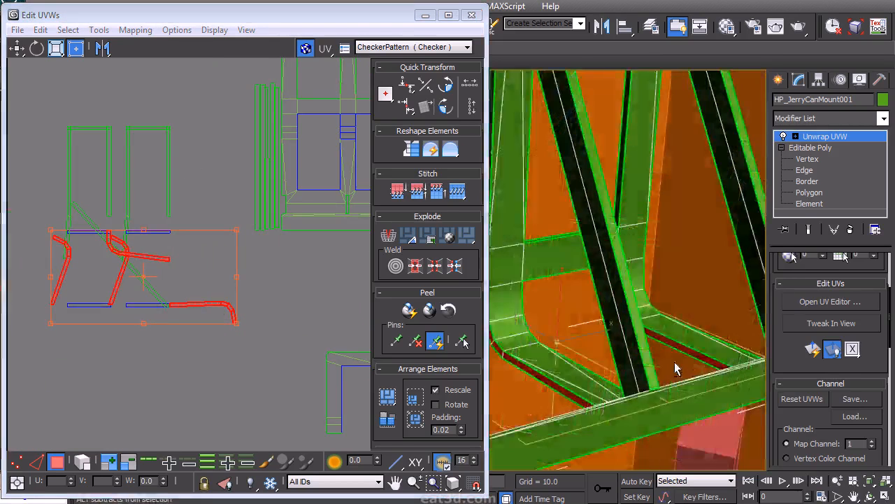
{"action": "mouse_move", "coordinate": [675, 361]}
{"action": "middle_mouse_down", "text": "alt"}
{"action": "mouse_move", "coordinate": [602, 322]}
{"action": "mouse_move", "coordinate": [670, 349]}
{"action": "middle_mouse_up", "text": "alt"}
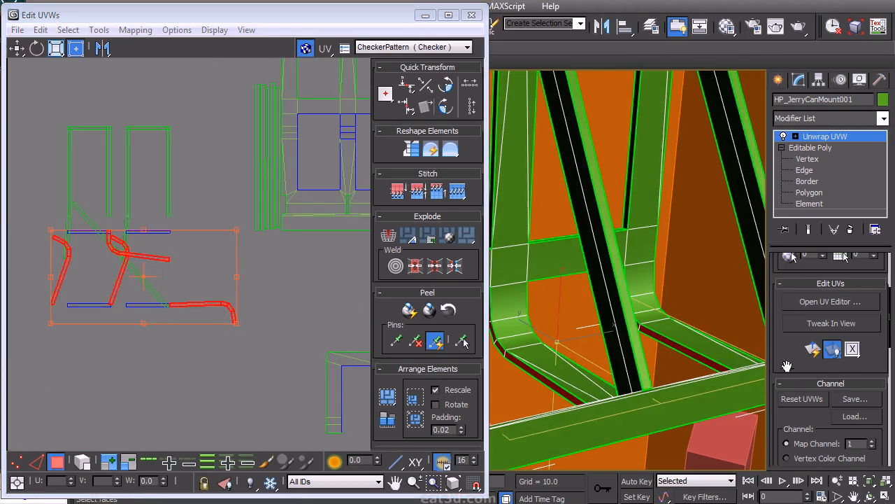
{"action": "scroll", "coordinate": [802, 325], "scroll_direction": "down", "scroll_amount": 6}
{"action": "left_click", "coordinate": [804, 375]}
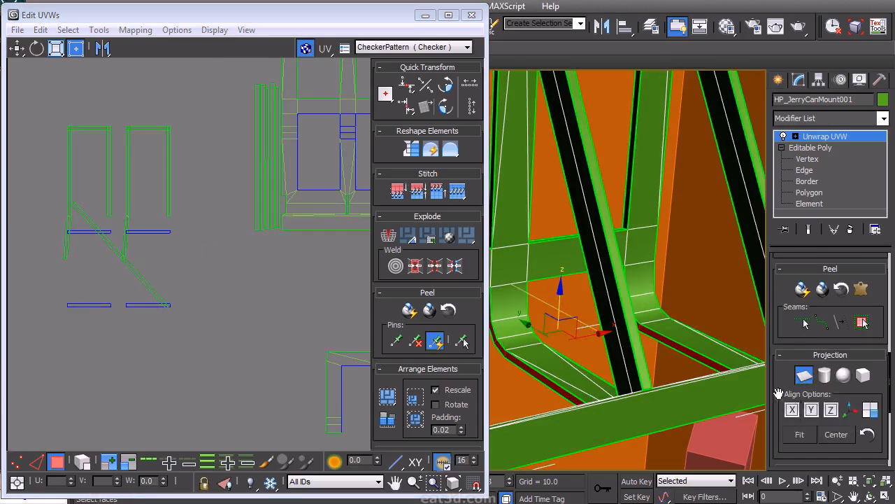
{"action": "left_click", "coordinate": [805, 378]}
Step: Rotate the overlapping bent strips by 90 degrees and place them against the triangular side frame shell
{"action": "scroll", "coordinate": [210, 294], "scroll_direction": "down", "scroll_amount": 4}
{"action": "scroll", "coordinate": [322, 219], "scroll_direction": "up", "scroll_amount": 6}
{"action": "middle_click_drag", "start_coordinate": [323, 219], "coordinate": [140, 413]}
{"action": "left_click", "coordinate": [446, 109]}
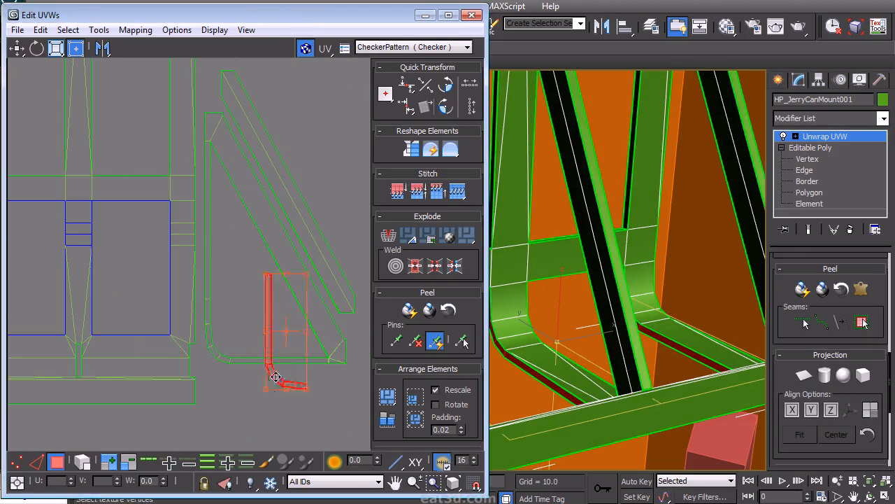
{"action": "left_click", "coordinate": [272, 378]}
{"action": "middle_click_drag", "start_coordinate": [581, 241], "coordinate": [507, 290]}
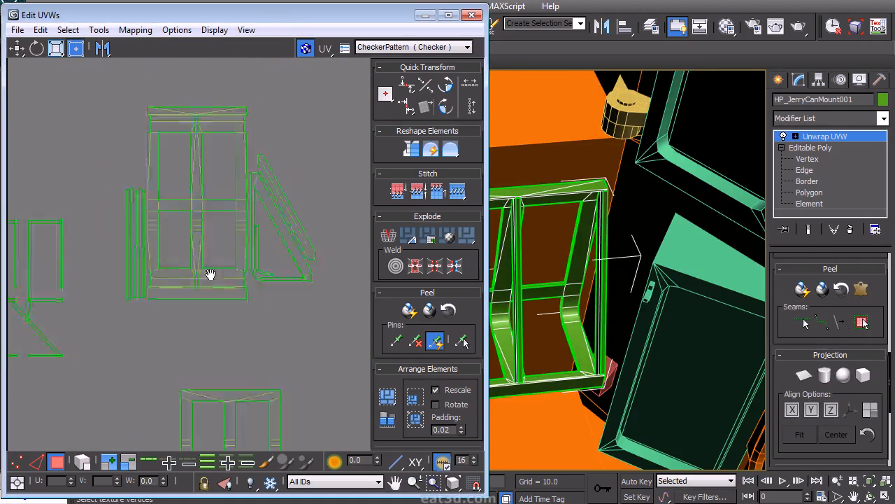
Step: Select the jerry can mount's remaining narrow edge strips and flatten them with a 45 face angle threshold and 0.02 spacing
{"action": "middle_click_drag", "start_coordinate": [210, 273], "coordinate": [144, 299]}
{"action": "left_click_drag", "start_coordinate": [246, 226], "coordinate": [195, 132]}
{"action": "middle_click_drag", "start_coordinate": [206, 213], "coordinate": [198, 273]}
{"action": "scroll", "coordinate": [184, 220], "scroll_direction": "down", "scroll_amount": 1}
{"action": "scroll", "coordinate": [198, 266], "scroll_direction": "up", "scroll_amount": 1}
{"action": "right_click", "coordinate": [198, 244]}
{"action": "left_click", "coordinate": [187, 205]}
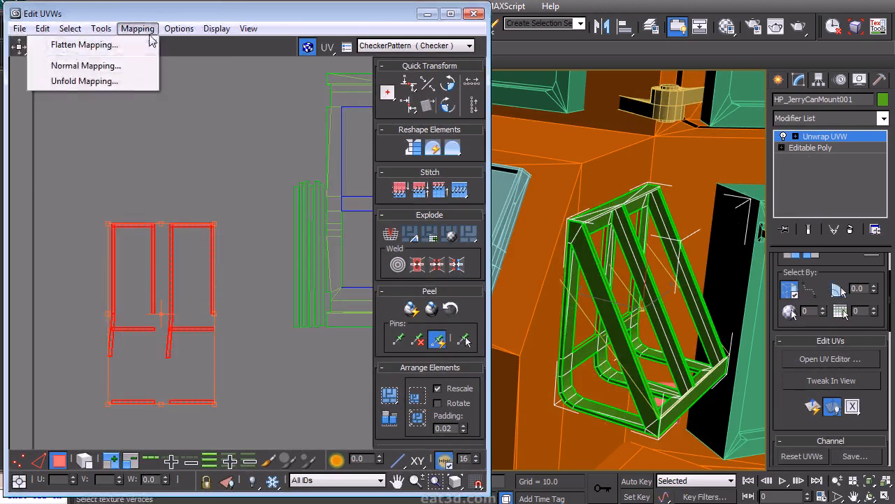
{"action": "left_click", "coordinate": [129, 43]}
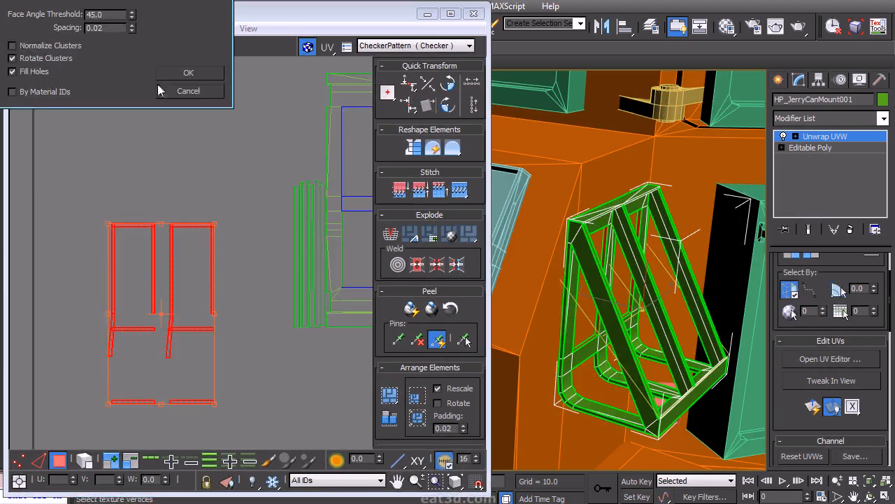
{"action": "left_click", "coordinate": [187, 73]}
Step: Rotate the flattened short strips by 90 degrees and pack them beside the frame shell, above the vertical thin strips
{"action": "left_click_drag", "start_coordinate": [232, 236], "coordinate": [242, 165]}
{"action": "scroll", "coordinate": [233, 199], "scroll_direction": "up", "scroll_amount": 3}
{"action": "middle_click_drag", "start_coordinate": [231, 201], "coordinate": [200, 334]}
{"action": "scroll", "coordinate": [228, 287], "scroll_direction": "up", "scroll_amount": 2}
{"action": "left_click", "coordinate": [450, 87]}
{"action": "left_click_drag", "start_coordinate": [190, 244], "coordinate": [167, 239]}
{"action": "left_click_drag", "start_coordinate": [85, 307], "coordinate": [145, 205]}
{"action": "middle_click_drag", "start_coordinate": [167, 260], "coordinate": [91, 249]}
{"action": "middle_click_drag", "start_coordinate": [40, 107], "coordinate": [49, 163]}
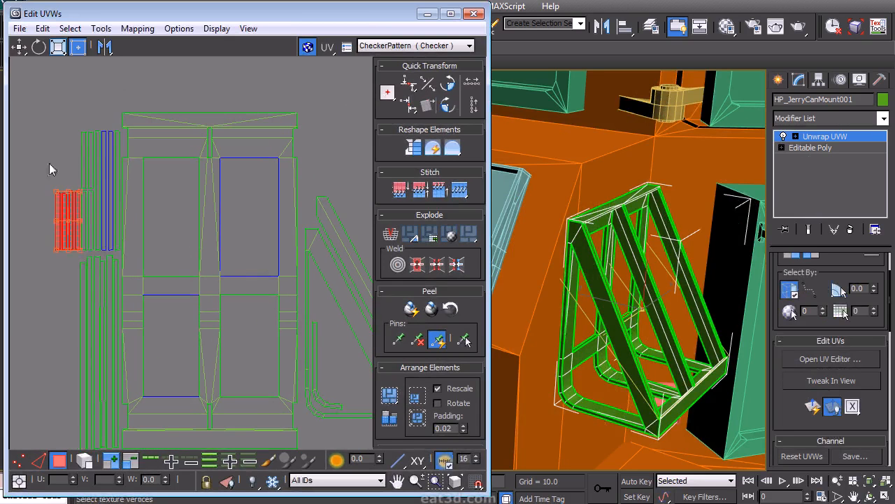
{"action": "left_click_drag", "start_coordinate": [65, 234], "coordinate": [126, 253]}
Step: Select the jerry can mount's arranged UV shells and move the whole layout as one group
{"action": "mouse_move", "coordinate": [90, 203]}
{"action": "left_mouse_down"}
{"action": "mouse_move", "coordinate": [235, 235]}
{"action": "mouse_move", "coordinate": [91, 203]}
{"action": "left_mouse_up"}
{"action": "left_click", "coordinate": [329, 158]}
{"action": "middle_click_drag", "start_coordinate": [297, 226], "coordinate": [263, 189]}
{"action": "scroll", "coordinate": [262, 188], "scroll_direction": "down", "scroll_amount": 3}
{"action": "scroll", "coordinate": [262, 187], "scroll_direction": "down", "scroll_amount": 3}
{"action": "scroll", "coordinate": [226, 311], "scroll_direction": "up", "scroll_amount": 2}
{"action": "left_click_drag", "start_coordinate": [280, 232], "coordinate": [255, 166]}
{"action": "middle_click_drag", "start_coordinate": [282, 186], "coordinate": [270, 281]}
{"action": "scroll", "coordinate": [252, 318], "scroll_direction": "down", "scroll_amount": 4}
{"action": "left_click_drag", "start_coordinate": [168, 308], "coordinate": [259, 174]}
{"action": "scroll", "coordinate": [243, 172], "scroll_direction": "down", "scroll_amount": 2}
{"action": "middle_click_drag", "start_coordinate": [271, 415], "coordinate": [233, 293]}
{"action": "scroll", "coordinate": [233, 293], "scroll_direction": "down", "scroll_amount": 2}
{"action": "left_click_drag", "start_coordinate": [231, 293], "coordinate": [159, 431]}
Step: Close the UV editor and collapse the jerry can mount's modifier stack
{"action": "left_click", "coordinate": [476, 16]}
{"action": "right_click", "coordinate": [811, 135]}
{"action": "left_click", "coordinate": [847, 276]}
Step: Select the four yellow door hinges together and apply an Unwrap UVW modifier, with its UV editor placed beside the viewport
{"action": "middle_click_drag", "start_coordinate": [519, 240], "coordinate": [273, 264], "text": "alt"}
{"action": "left_click", "coordinate": [424, 124]}
{"action": "left_click", "coordinate": [424, 350], "text": "ctrl"}
{"action": "scroll", "coordinate": [585, 240], "scroll_direction": "down", "scroll_amount": 4}
{"action": "left_click", "coordinate": [654, 221], "text": "ctrl"}
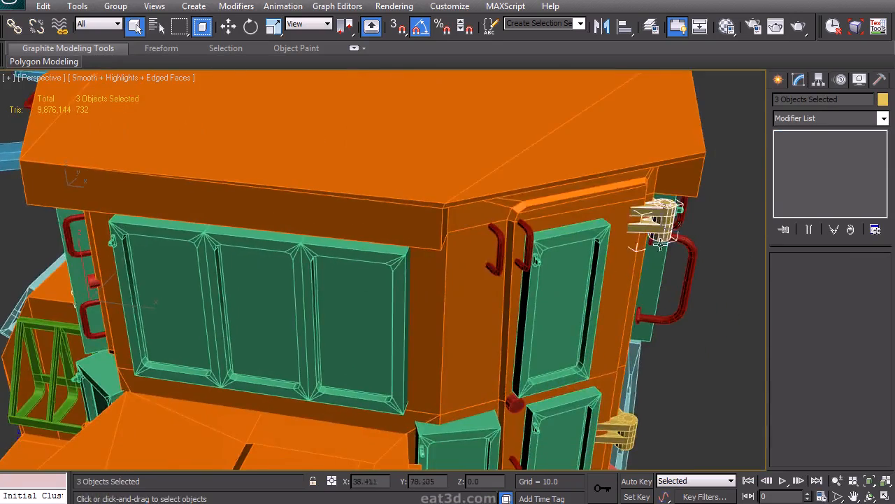
{"action": "middle_click_drag", "start_coordinate": [612, 434], "coordinate": [603, 402], "text": "alt"}
{"action": "middle_click_drag", "start_coordinate": [495, 366], "coordinate": [515, 314], "text": "alt"}
{"action": "left_click", "coordinate": [838, 119]}
{"action": "key", "text": "u"}
{"action": "key", "text": "Return"}
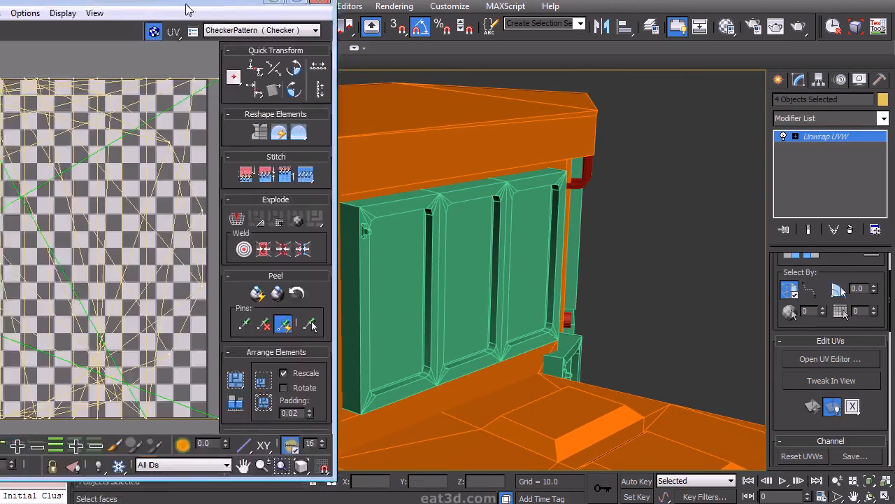
{"action": "left_click_drag", "start_coordinate": [152, 5], "coordinate": [314, 22]}
Step: Remap the selected hinge faces with Unfold Mapping and move the unfolded shell clear of the UV tile
{"action": "middle_click_drag", "start_coordinate": [514, 230], "coordinate": [657, 214]}
{"action": "right_click", "coordinate": [600, 316]}
{"action": "left_click", "coordinate": [580, 269]}
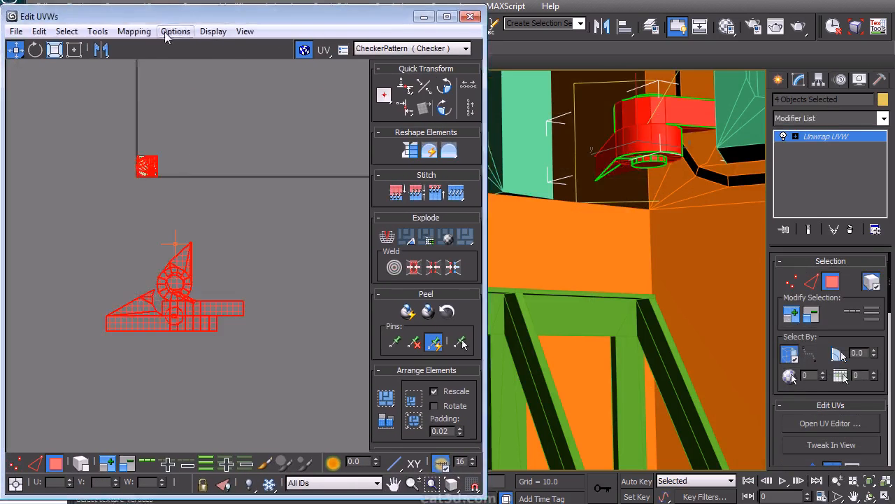
{"action": "left_click", "coordinate": [134, 31]}
{"action": "left_click", "coordinate": [84, 84]}
{"action": "left_click", "coordinate": [189, 12]}
{"action": "left_click_drag", "start_coordinate": [161, 184], "coordinate": [311, 365]}
{"action": "left_click", "coordinate": [260, 279]}
{"action": "middle_click_drag", "start_coordinate": [260, 279], "coordinate": [203, 189]}
Step: Planar-map the round underside faces of the hinge and move the resulting disc beside the unfolded shell
{"action": "left_click", "coordinate": [876, 281]}
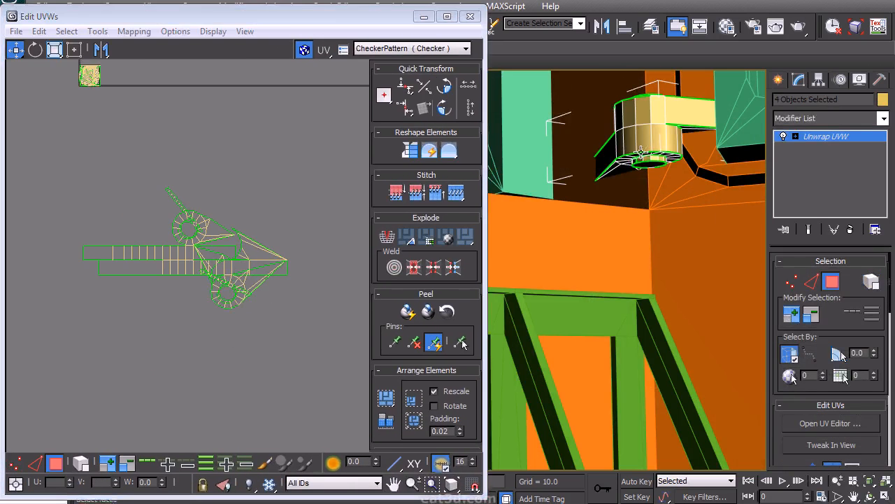
{"action": "left_click", "coordinate": [797, 315]}
{"action": "left_click_drag", "start_coordinate": [775, 394], "coordinate": [775, 301]}
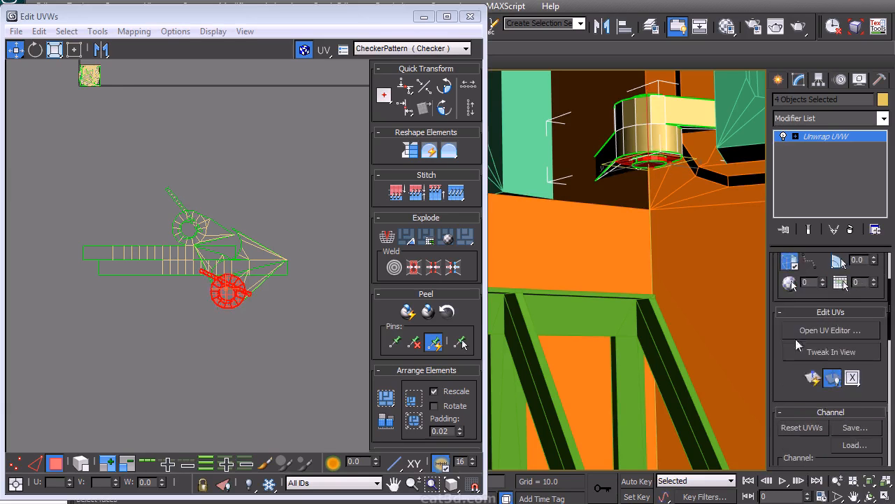
{"action": "left_click", "coordinate": [813, 378]}
{"action": "scroll", "coordinate": [805, 431], "scroll_direction": "down", "scroll_amount": 10}
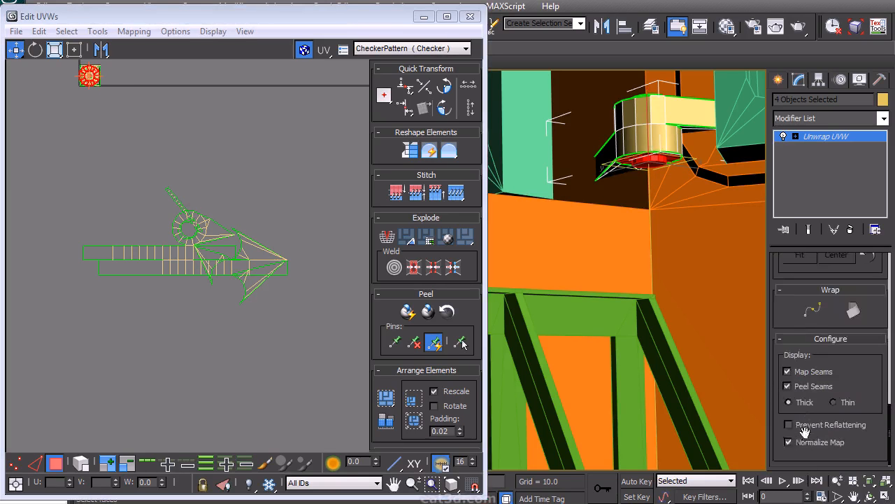
{"action": "scroll", "coordinate": [805, 420], "scroll_direction": "up", "scroll_amount": 10}
{"action": "left_click_drag", "start_coordinate": [105, 81], "coordinate": [282, 219]}
Step: Planar-map the round top faces of the hinge and place both discs side by side above the unfolded shell
{"action": "middle_click_drag", "start_coordinate": [635, 178], "coordinate": [661, 245], "text": "alt"}
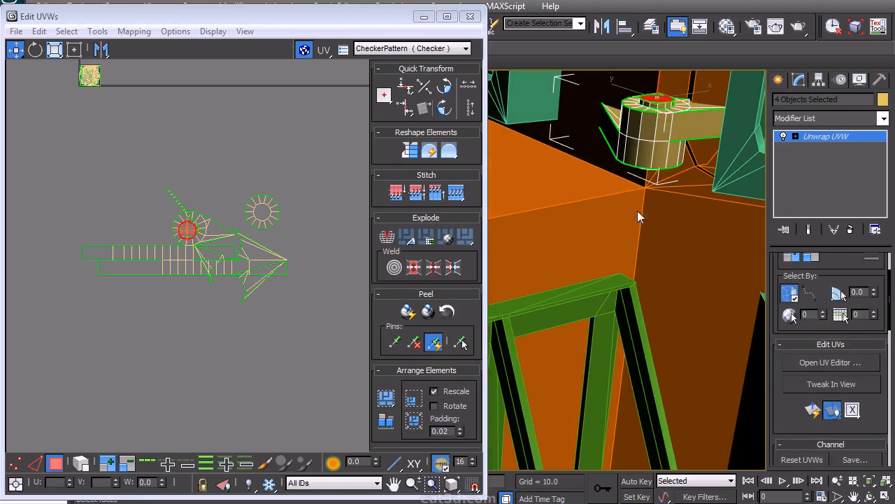
{"action": "scroll", "coordinate": [804, 295], "scroll_direction": "up", "scroll_amount": 2}
{"action": "left_click", "coordinate": [792, 291]}
{"action": "left_click", "coordinate": [812, 447]}
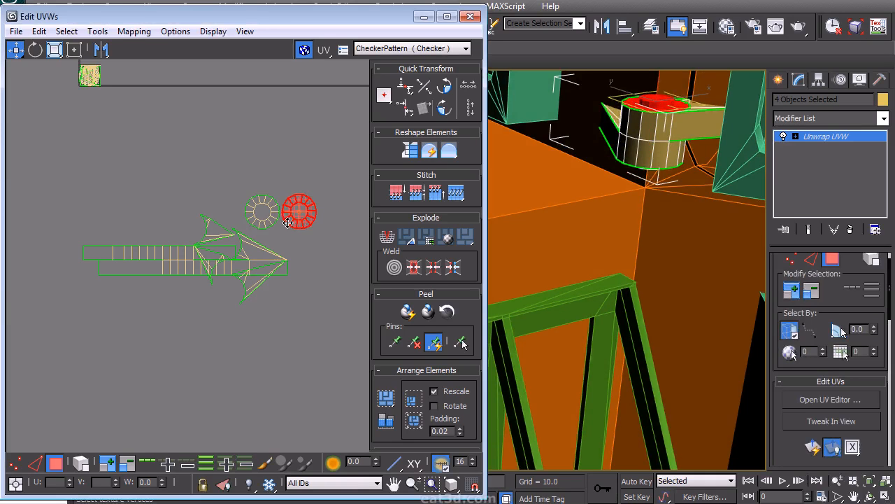
{"action": "left_click_drag", "start_coordinate": [242, 231], "coordinate": [242, 230]}
{"action": "left_click_drag", "start_coordinate": [300, 212], "coordinate": [273, 175]}
{"action": "left_click", "coordinate": [284, 240]}
Step: Separate the two long hinge side strips from the triangular flaps and place them one above the other below the flaps
{"action": "scroll", "coordinate": [263, 249], "scroll_direction": "up", "scroll_amount": 2}
{"action": "middle_click_drag", "start_coordinate": [266, 245], "coordinate": [299, 244]}
{"action": "scroll", "coordinate": [252, 272], "scroll_direction": "down", "scroll_amount": 1}
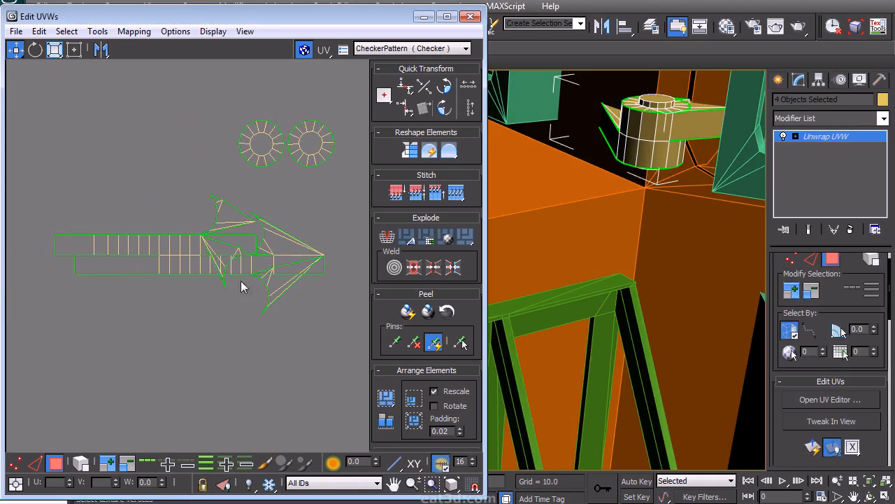
{"action": "left_click", "coordinate": [242, 250]}
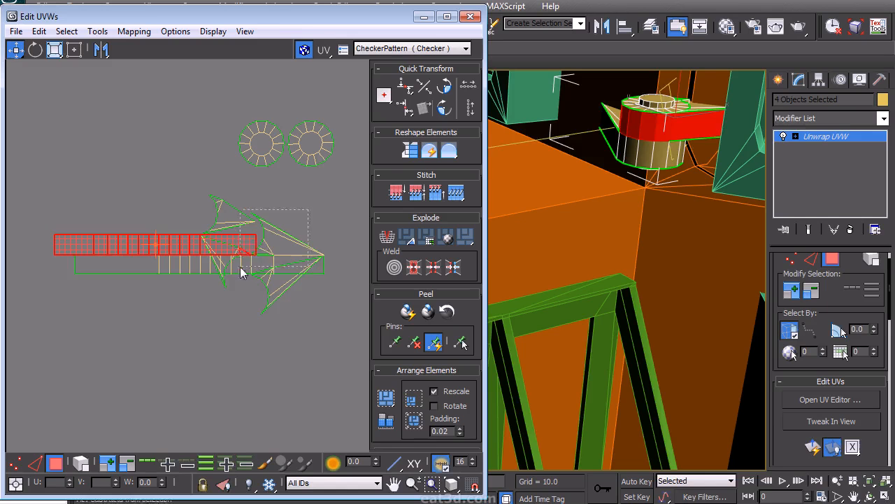
{"action": "left_click_drag", "start_coordinate": [226, 259], "coordinate": [218, 379]}
{"action": "left_click", "coordinate": [119, 260]}
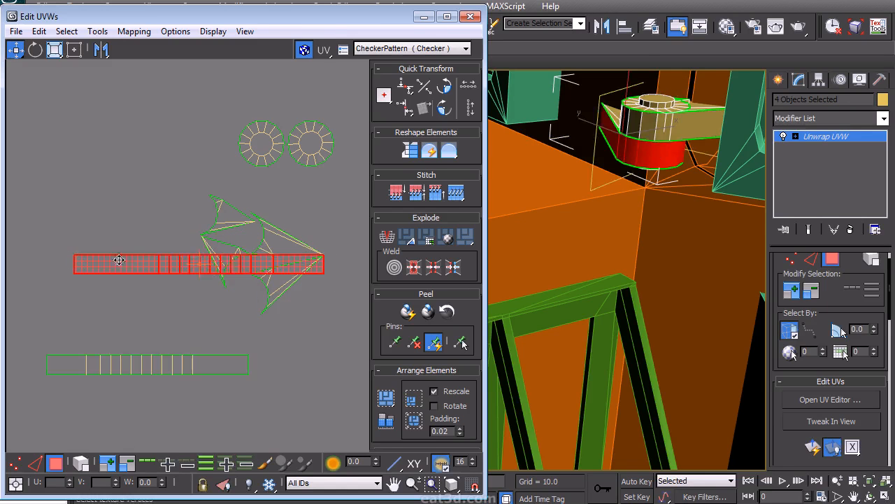
{"action": "left_click_drag", "start_coordinate": [274, 261], "coordinate": [252, 329]}
{"action": "left_click", "coordinate": [280, 348]}
Step: Stitch the four triangular flaps onto the edges of the two long hinge strips
{"action": "middle_click_drag", "start_coordinate": [244, 312], "coordinate": [261, 298]}
{"action": "right_click", "coordinate": [275, 359]}
{"action": "left_click", "coordinate": [250, 317]}
{"action": "left_click", "coordinate": [238, 360]}
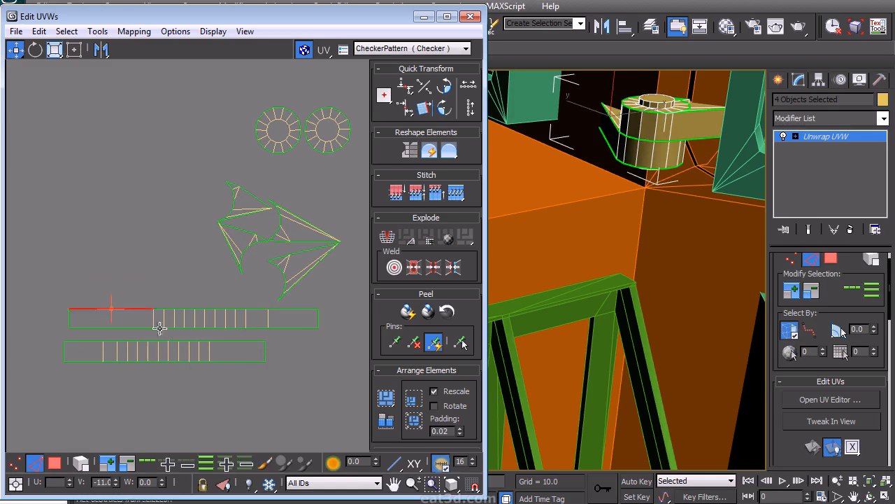
{"action": "left_click", "coordinate": [272, 309]}
{"action": "key", "text": "ctrl+w"}
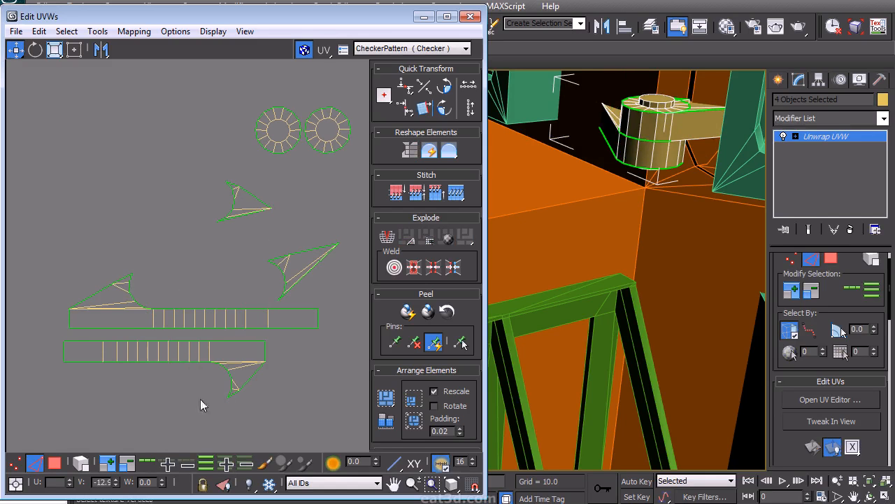
{"action": "key", "text": "s"}
{"action": "right_click", "coordinate": [46, 393]}
{"action": "left_click", "coordinate": [25, 353]}
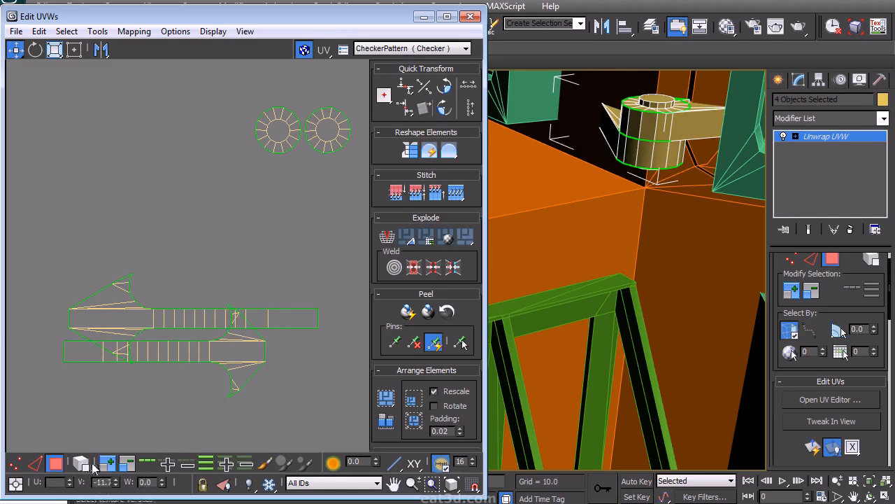
Step: Move the shorter hinge strip with its flaps above the longer one so the two no longer overlap
{"action": "left_click", "coordinate": [257, 352]}
{"action": "left_click_drag", "start_coordinate": [257, 351], "coordinate": [296, 256]}
{"action": "scroll", "coordinate": [287, 252], "scroll_direction": "down", "scroll_amount": 3}
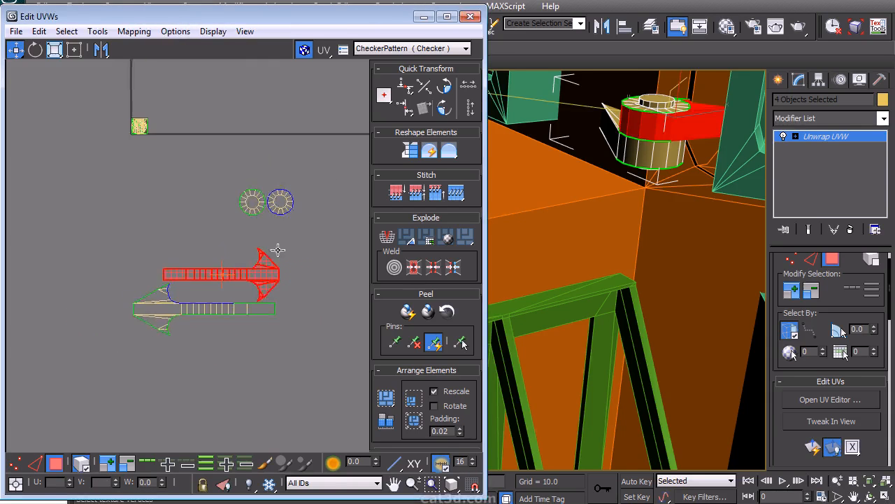
{"action": "scroll", "coordinate": [282, 239], "scroll_direction": "up", "scroll_amount": 1}
Step: Relax the two hinge discs and overlap them next to the shorter strip shell
{"action": "left_click_drag", "start_coordinate": [332, 231], "coordinate": [258, 143]}
{"action": "left_click_drag", "start_coordinate": [217, 236], "coordinate": [312, 152]}
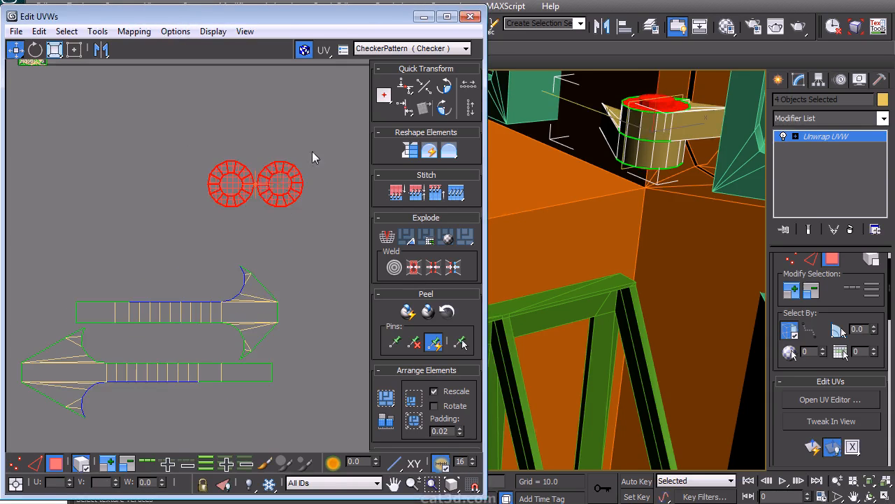
{"action": "left_click", "coordinate": [450, 152]}
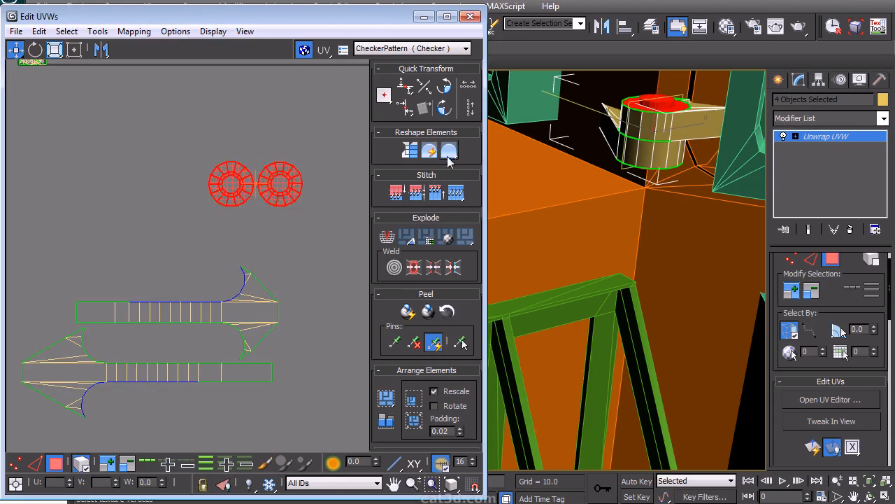
{"action": "left_click", "coordinate": [316, 225]}
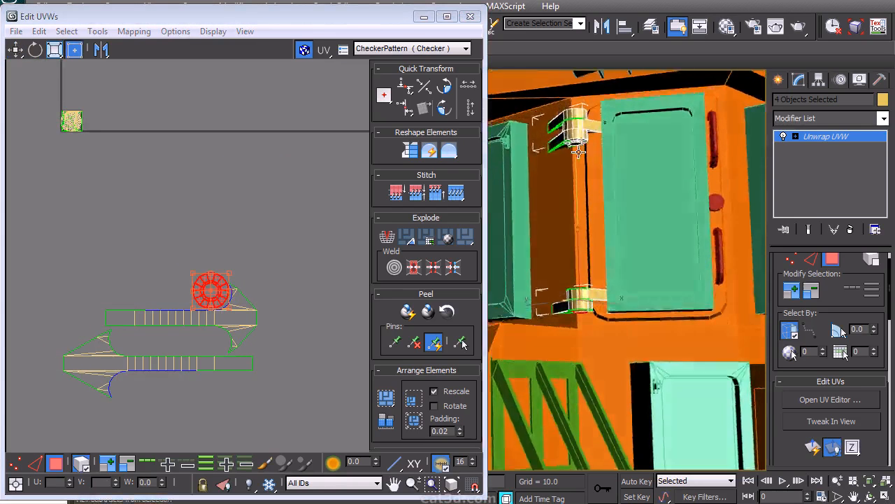
{"action": "middle_click_drag", "start_coordinate": [579, 152], "coordinate": [586, 220], "text": "alt"}
{"action": "scroll", "coordinate": [542, 280], "scroll_direction": "up", "scroll_amount": 5}
{"action": "middle_click_drag", "start_coordinate": [540, 286], "coordinate": [492, 266]}
{"action": "left_click", "coordinate": [714, 200]}
{"action": "middle_click_drag", "start_coordinate": [713, 200], "coordinate": [735, 308], "text": "alt"}
{"action": "left_click", "coordinate": [738, 306]}
Step: Align the overlapping discs' inner-ring vertices on opposite sides of the hole
{"action": "left_click_drag", "start_coordinate": [82, 131], "coordinate": [222, 242]}
{"action": "scroll", "coordinate": [209, 238], "scroll_direction": "up", "scroll_amount": 3}
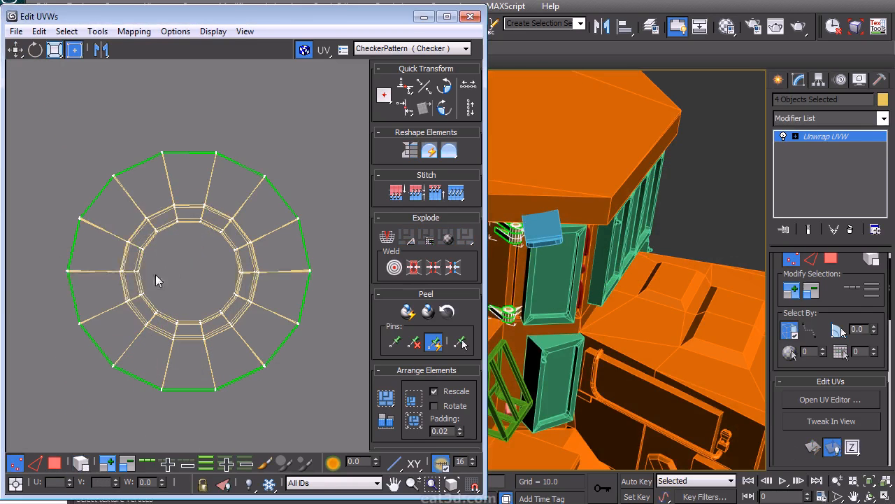
{"action": "left_click", "coordinate": [404, 107]}
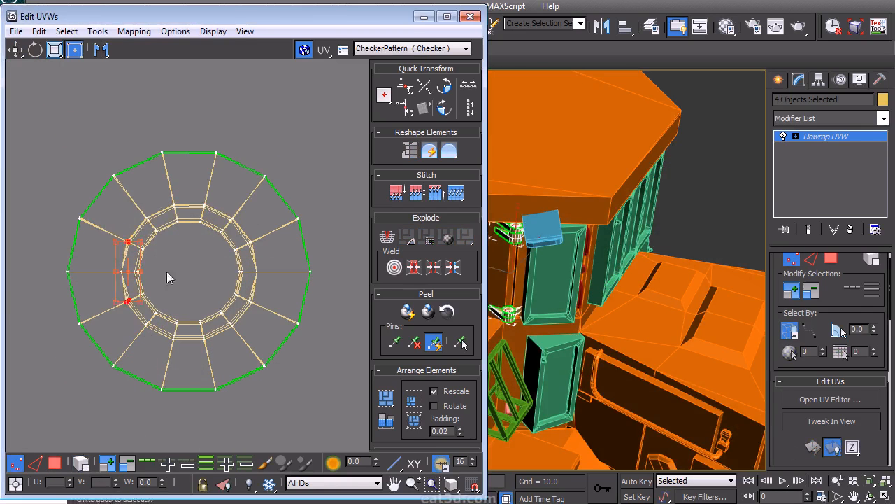
{"action": "left_click_drag", "start_coordinate": [136, 212], "coordinate": [156, 228]}
{"action": "left_click_drag", "start_coordinate": [140, 316], "coordinate": [161, 335], "text": "ctrl"}
{"action": "left_click", "coordinate": [411, 88]}
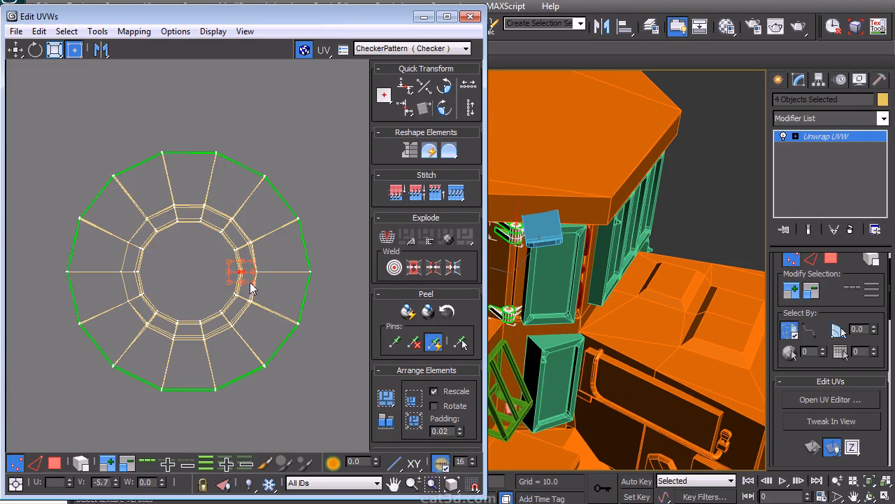
{"action": "left_click", "coordinate": [403, 106]}
{"action": "left_click", "coordinate": [404, 105]}
Step: Align the paired diagonal vertices of the inner rings and the lower row of the outer bevel ring
{"action": "left_click_drag", "start_coordinate": [231, 259], "coordinate": [242, 242]}
{"action": "left_click_drag", "start_coordinate": [229, 286], "coordinate": [241, 301], "text": "ctrl"}
{"action": "left_click_drag", "start_coordinate": [259, 229], "coordinate": [244, 250]}
{"action": "left_click_drag", "start_coordinate": [245, 292], "coordinate": [260, 308], "text": "ctrl"}
{"action": "left_click_drag", "start_coordinate": [163, 294], "coordinate": [151, 319]}
{"action": "mouse_move", "coordinate": [150, 237]}
{"action": "left_mouse_down", "text": "ctrl"}
{"action": "mouse_move", "coordinate": [169, 217]}
{"action": "mouse_move", "coordinate": [138, 227]}
{"action": "left_mouse_up", "text": "ctrl"}
{"action": "left_click_drag", "start_coordinate": [248, 336], "coordinate": [137, 311]}
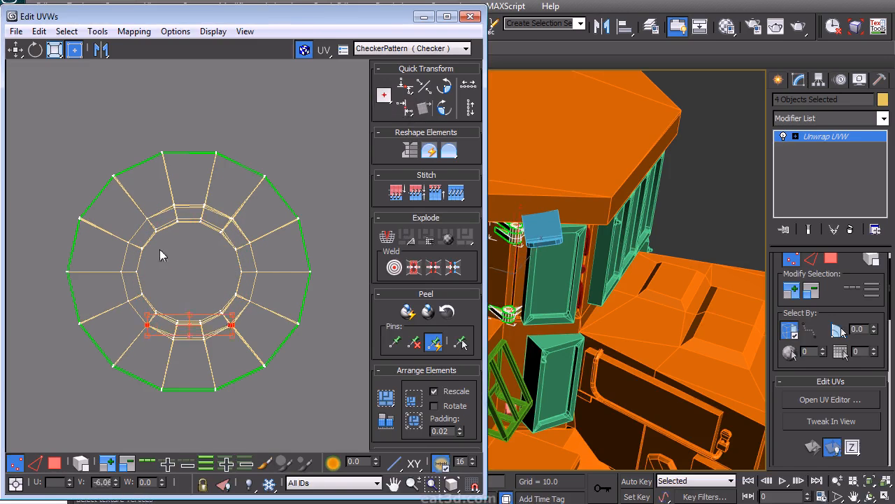
Step: Align the upper vertex pairs of the overlapping discs horizontally, on both the inner rings and the outer rim
{"action": "left_click_drag", "start_coordinate": [231, 194], "coordinate": [151, 212]}
{"action": "left_click", "coordinate": [406, 91]}
{"action": "left_click_drag", "start_coordinate": [256, 131], "coordinate": [140, 166]}
{"action": "left_click", "coordinate": [408, 91]}
{"action": "left_click_drag", "start_coordinate": [301, 288], "coordinate": [300, 289]}
{"action": "left_click_drag", "start_coordinate": [294, 156], "coordinate": [242, 185]}
{"action": "left_click_drag", "start_coordinate": [112, 158], "coordinate": [131, 189]}
{"action": "left_click", "coordinate": [406, 90]}
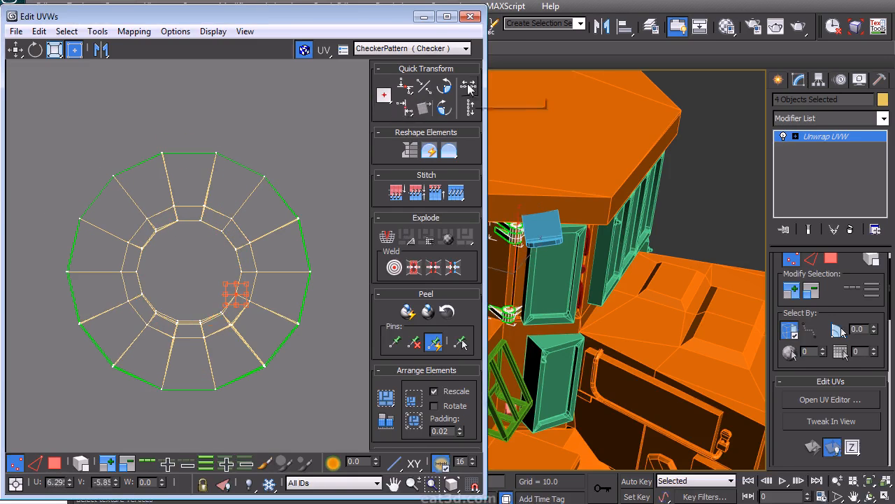
Step: Align the remaining mismatched vertices of the overlapping discs on the inner rings and along the outer rim
{"action": "left_click_drag", "start_coordinate": [171, 333], "coordinate": [172, 331]}
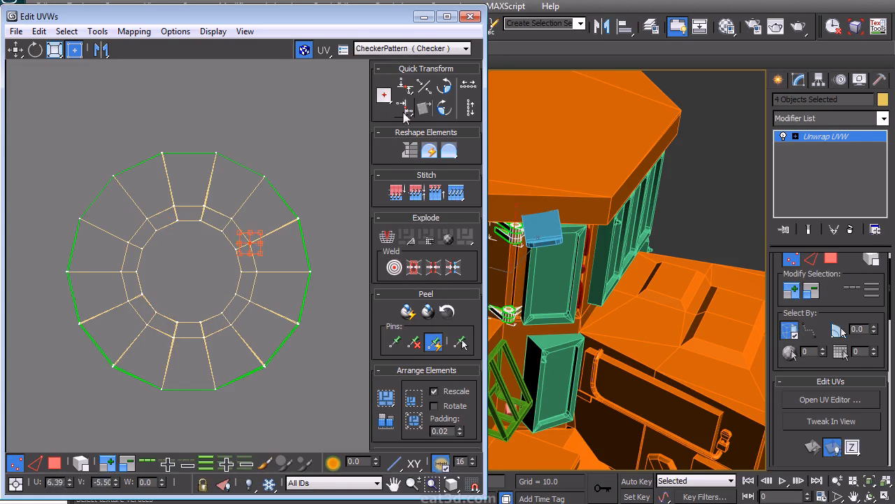
{"action": "left_click", "coordinate": [405, 87]}
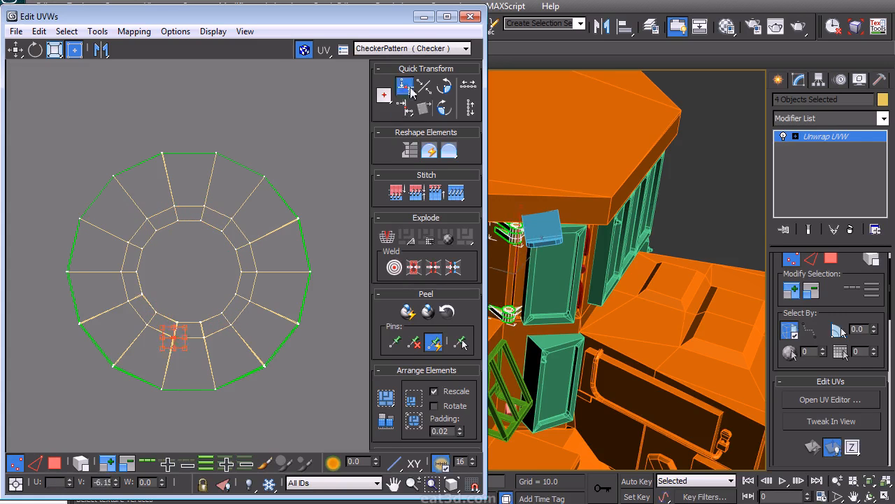
{"action": "left_click", "coordinate": [406, 86]}
{"action": "left_click_drag", "start_coordinate": [195, 329], "coordinate": [274, 376]}
{"action": "left_click", "coordinate": [406, 108]}
{"action": "left_click_drag", "start_coordinate": [290, 315], "coordinate": [308, 333]}
{"action": "left_click", "coordinate": [406, 87]}
{"action": "left_click_drag", "start_coordinate": [301, 262], "coordinate": [320, 281]}
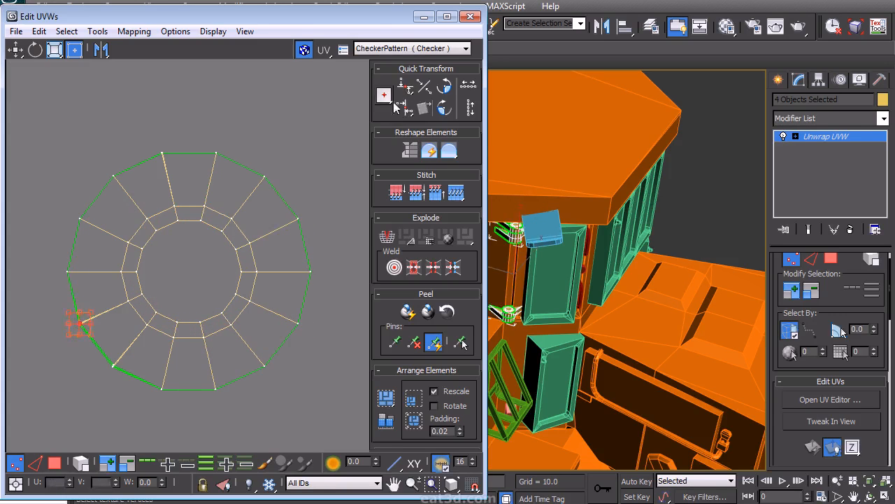
Step: Select the overlapping discs' faces and place them closely against the shorter hinge strip beside its curved flap
{"action": "middle_click_drag", "start_coordinate": [233, 194], "coordinate": [254, 166]}
{"action": "scroll", "coordinate": [234, 165], "scroll_direction": "down", "scroll_amount": 3}
{"action": "right_click", "coordinate": [225, 165]}
{"action": "left_click", "coordinate": [209, 121]}
{"action": "middle_click_drag", "start_coordinate": [128, 183], "coordinate": [126, 156]}
{"action": "scroll", "coordinate": [125, 154], "scroll_direction": "down", "scroll_amount": 1}
{"action": "left_click_drag", "start_coordinate": [124, 152], "coordinate": [240, 259]}
{"action": "left_click_drag", "start_coordinate": [196, 214], "coordinate": [260, 312]}
{"action": "middle_click_drag", "start_coordinate": [526, 206], "coordinate": [544, 208]}
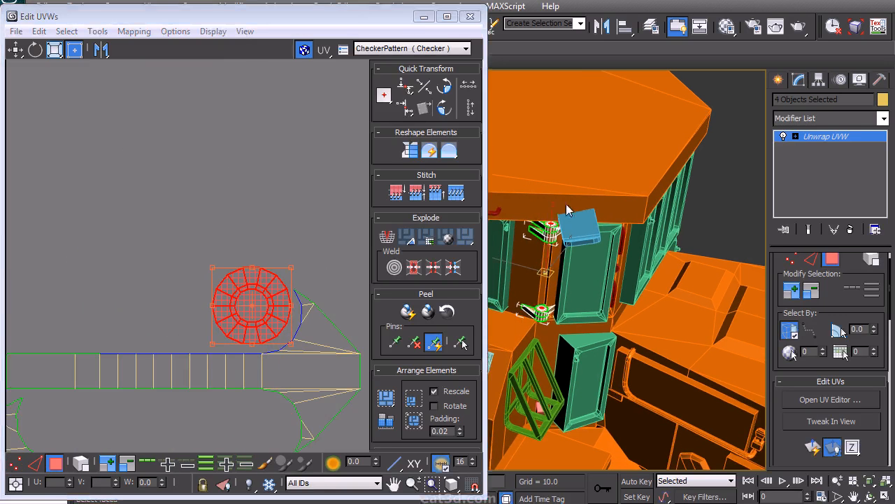
Step: Select the other hinge faces without the finished shells and remap them with Unfold Mapping
{"action": "middle_click_drag", "start_coordinate": [300, 300], "coordinate": [303, 308]}
{"action": "left_click", "coordinate": [869, 262]}
{"action": "left_click", "coordinate": [548, 233]}
{"action": "left_click_drag", "start_coordinate": [330, 233], "coordinate": [207, 354]}
{"action": "left_click", "coordinate": [551, 233]}
{"action": "left_click_drag", "start_coordinate": [339, 226], "coordinate": [199, 355], "text": "alt"}
{"action": "scroll", "coordinate": [211, 232], "scroll_direction": "down", "scroll_amount": 5}
{"action": "left_click", "coordinate": [134, 32]}
{"action": "left_click", "coordinate": [101, 84]}
{"action": "left_click", "coordinate": [196, 67]}
Step: Select the lower arrow-ended hinge strip with its flaps, without the neighbouring shells, and move it down beside the finished hinge shells
{"action": "scroll", "coordinate": [245, 236], "scroll_direction": "up", "scroll_amount": 3}
{"action": "left_click_drag", "start_coordinate": [194, 230], "coordinate": [322, 269]}
{"action": "left_click", "coordinate": [271, 300]}
{"action": "middle_click_drag", "start_coordinate": [259, 285], "coordinate": [247, 282]}
{"action": "scroll", "coordinate": [238, 278], "scroll_direction": "up", "scroll_amount": 5}
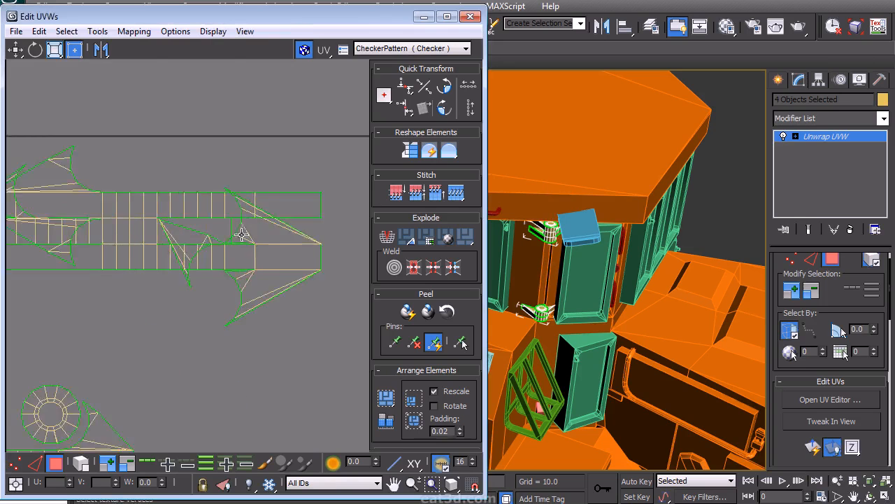
{"action": "left_click_drag", "start_coordinate": [217, 246], "coordinate": [215, 244]}
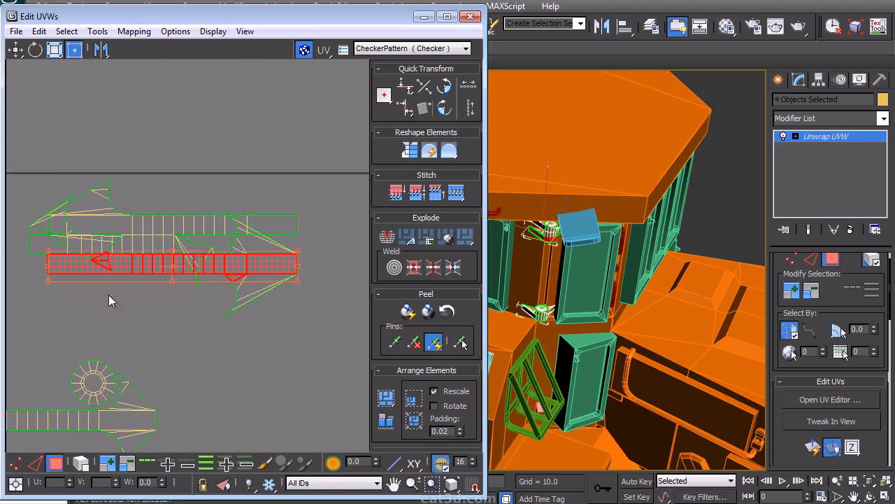
{"action": "left_click_drag", "start_coordinate": [302, 321], "coordinate": [216, 186], "text": "ctrl"}
{"action": "left_click_drag", "start_coordinate": [331, 182], "coordinate": [314, 306], "text": "alt"}
{"action": "middle_click_drag", "start_coordinate": [318, 316], "coordinate": [313, 294]}
{"action": "middle_click_drag", "start_coordinate": [614, 272], "coordinate": [604, 198], "text": "alt"}
{"action": "scroll", "coordinate": [340, 236], "scroll_direction": "down", "scroll_amount": 3}
{"action": "left_click_drag", "start_coordinate": [292, 250], "coordinate": [133, 352]}
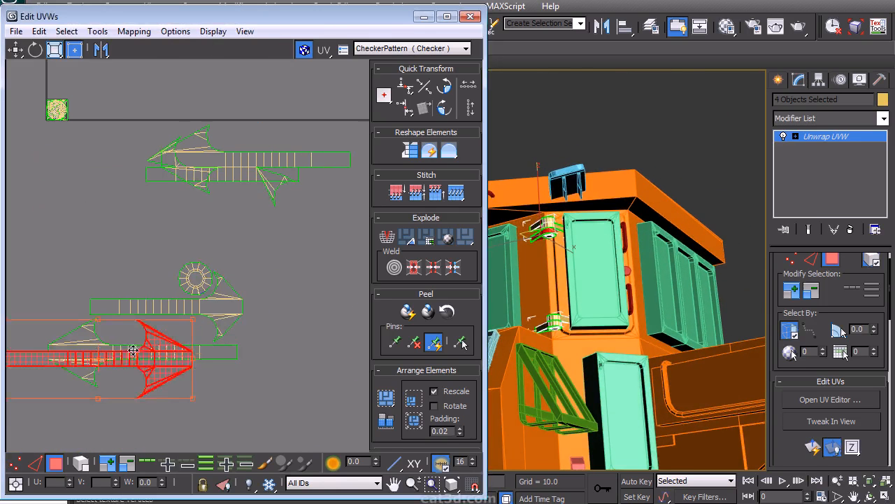
Step: Turn the arrow-ended strip to point the opposite way and move it up beside the finished hinge strips
{"action": "left_click", "coordinate": [443, 108]}
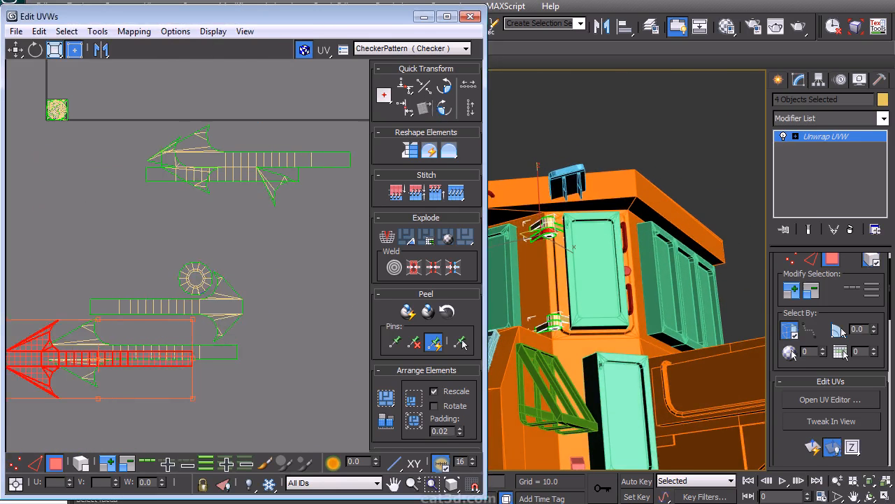
{"action": "scroll", "coordinate": [129, 354], "scroll_direction": "up", "scroll_amount": 1}
{"action": "middle_click_drag", "start_coordinate": [128, 354], "coordinate": [144, 295]}
{"action": "left_click_drag", "start_coordinate": [145, 295], "coordinate": [201, 287]}
{"action": "scroll", "coordinate": [208, 280], "scroll_direction": "up", "scroll_amount": 1}
Step: Align the mismatched vertices on the curved edges of the strip's upper and lower flaps
{"action": "middle_click_drag", "start_coordinate": [210, 279], "coordinate": [165, 269]}
{"action": "middle_click_drag", "start_coordinate": [15, 294], "coordinate": [220, 273]}
{"action": "scroll", "coordinate": [220, 272], "scroll_direction": "up", "scroll_amount": 2}
{"action": "left_click_drag", "start_coordinate": [111, 259], "coordinate": [107, 260]}
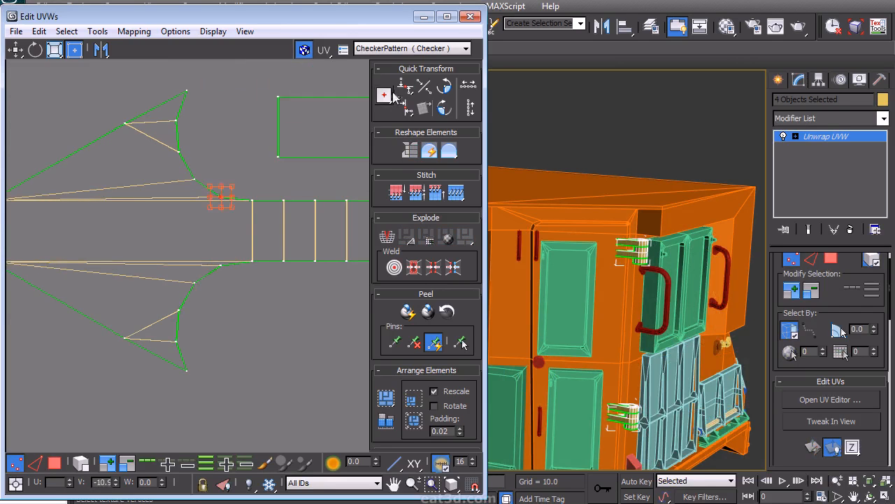
{"action": "middle_click_drag", "start_coordinate": [212, 269], "coordinate": [207, 268]}
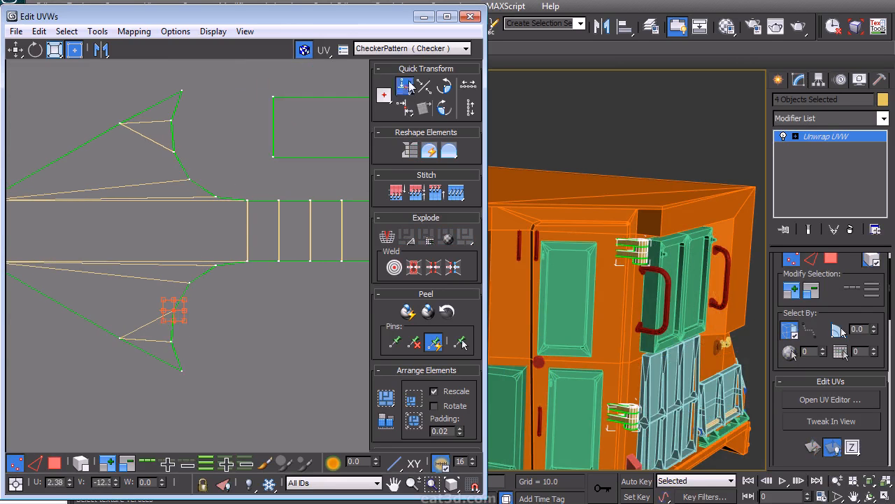
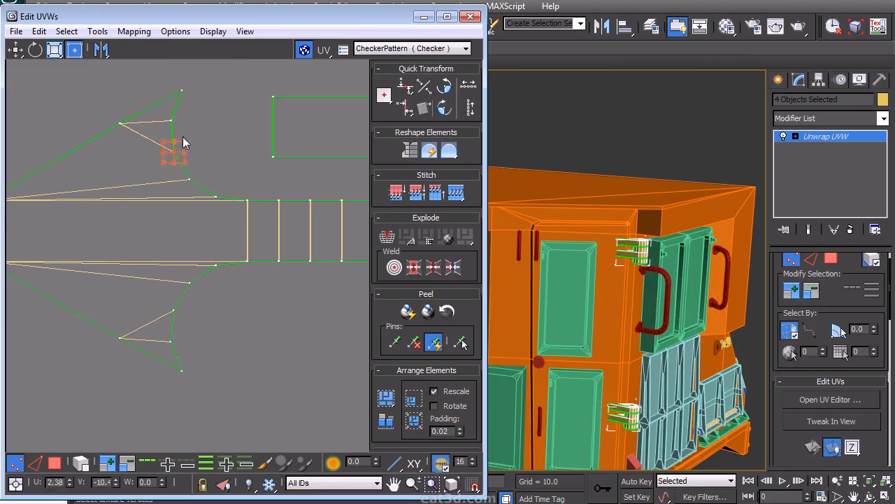
Step: Return to face selection and reposition the remaining hinge shells among the finished ones
{"action": "scroll", "coordinate": [164, 170], "scroll_direction": "down", "scroll_amount": 10}
{"action": "right_click", "coordinate": [165, 246]}
{"action": "left_click", "coordinate": [141, 193]}
{"action": "left_click_drag", "start_coordinate": [156, 191], "coordinate": [156, 191]}
{"action": "left_click_drag", "start_coordinate": [137, 237], "coordinate": [133, 227]}
{"action": "left_click", "coordinate": [201, 301]}
{"action": "scroll", "coordinate": [200, 298], "scroll_direction": "down", "scroll_amount": 3}
{"action": "left_click", "coordinate": [228, 186]}
{"action": "middle_click_drag", "start_coordinate": [229, 181], "coordinate": [226, 181]}
{"action": "left_click_drag", "start_coordinate": [226, 182], "coordinate": [244, 216]}
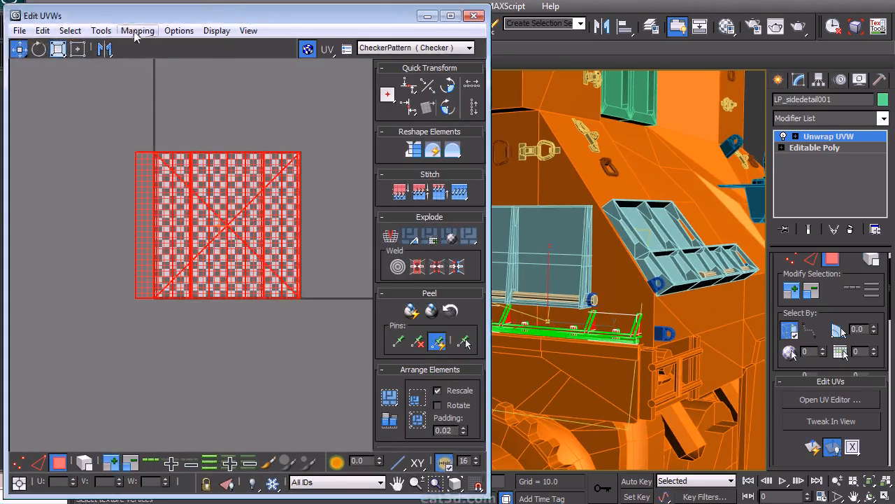
Step: Remap all faces of the side detail with Flatten Mapping
{"action": "left_click", "coordinate": [137, 30]}
{"action": "left_click", "coordinate": [63, 44]}
{"action": "left_click", "coordinate": [186, 72]}
{"action": "left_click", "coordinate": [218, 296]}
{"action": "middle_click_drag", "start_coordinate": [579, 306], "coordinate": [595, 319], "text": "alt"}
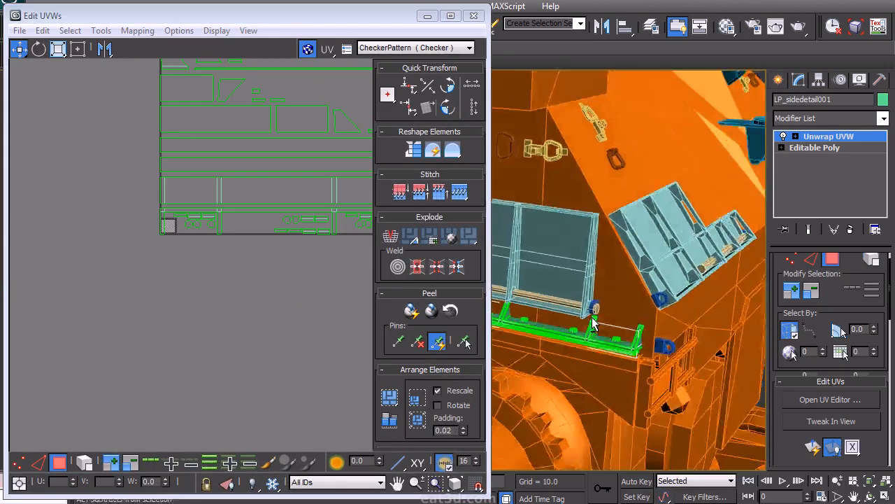
{"action": "scroll", "coordinate": [594, 320], "scroll_direction": "up", "scroll_amount": 5}
{"action": "scroll", "coordinate": [840, 381], "scroll_direction": "down", "scroll_amount": 8}
Step: Select the small bolts along the side detail's rail as whole elements in the viewport
{"action": "left_click", "coordinate": [837, 404]}
{"action": "middle_click_drag", "start_coordinate": [663, 382], "coordinate": [603, 342]}
{"action": "scroll", "coordinate": [778, 318], "scroll_direction": "up", "scroll_amount": 10}
{"action": "left_click", "coordinate": [538, 327]}
{"action": "left_click", "coordinate": [619, 344], "text": "ctrl"}
{"action": "left_click", "coordinate": [601, 341], "text": "ctrl"}
{"action": "left_click", "coordinate": [701, 364], "text": "ctrl"}
{"action": "scroll", "coordinate": [230, 149], "scroll_direction": "down", "scroll_amount": 5}
Step: Remap the selected bolts with Unfold Mapping and move their overlapping shells outside the flattened layout
{"action": "left_click", "coordinate": [137, 30]}
{"action": "left_click", "coordinate": [130, 66]}
{"action": "key", "text": "Return"}
{"action": "scroll", "coordinate": [231, 243], "scroll_direction": "up", "scroll_amount": 8}
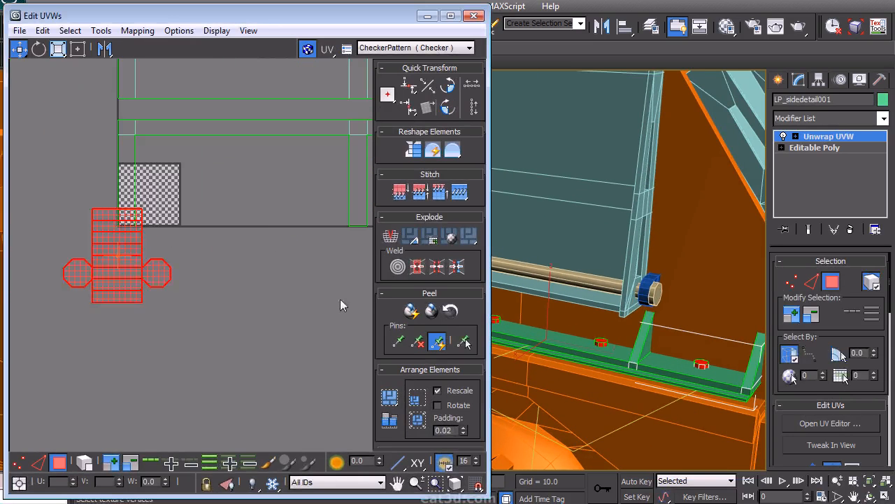
{"action": "left_click_drag", "start_coordinate": [140, 278], "coordinate": [190, 362]}
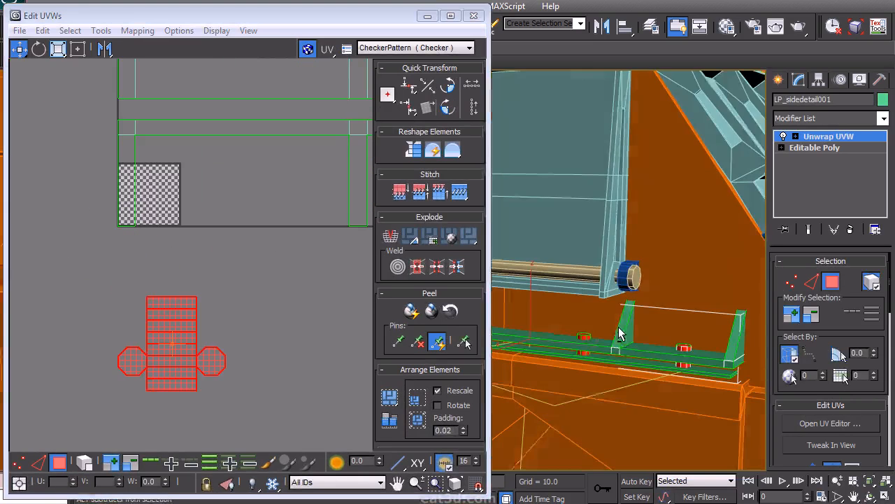
{"action": "scroll", "coordinate": [177, 314], "scroll_direction": "down", "scroll_amount": 8}
{"action": "left_click", "coordinate": [105, 301]}
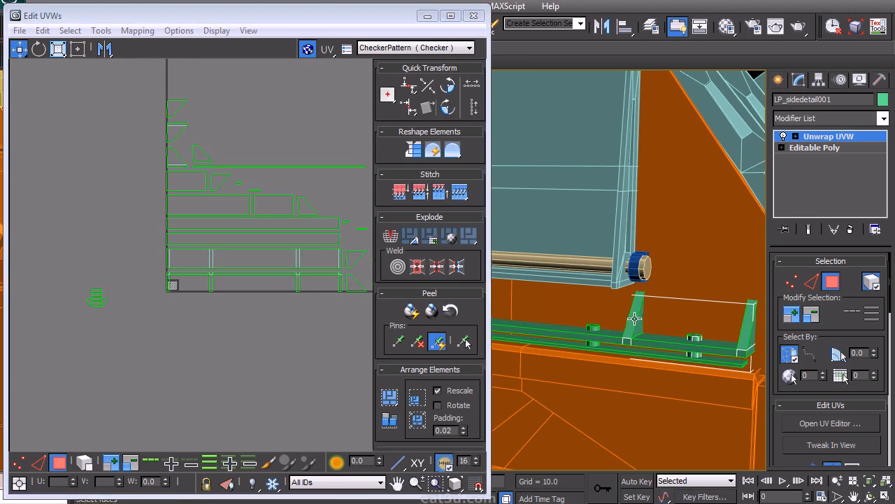
Step: Try to stitch a triangular bracket piece to the flattened strips along their shared edge, and undo it
{"action": "scroll", "coordinate": [232, 287], "scroll_direction": "up", "scroll_amount": 4}
{"action": "middle_click_drag", "start_coordinate": [232, 287], "coordinate": [163, 318]}
{"action": "right_click", "coordinate": [209, 313]}
{"action": "left_click", "coordinate": [186, 276]}
{"action": "left_click_drag", "start_coordinate": [255, 356], "coordinate": [275, 313]}
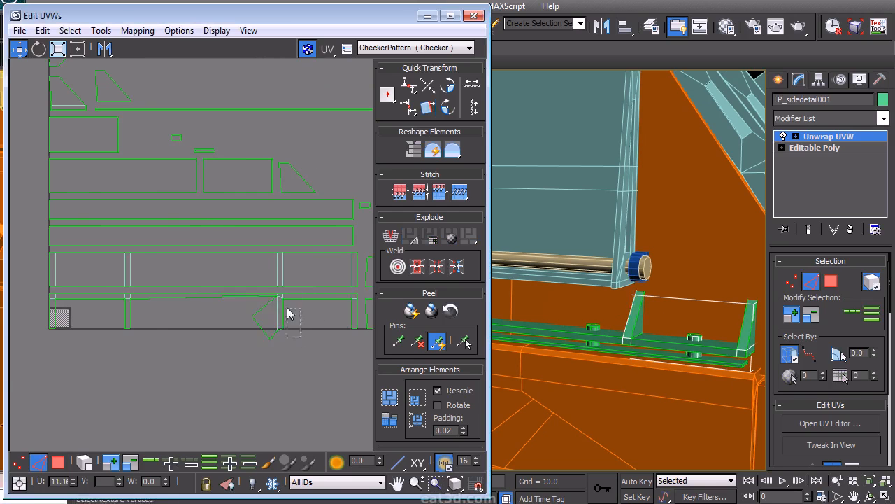
{"action": "key", "text": "ctrl+z"}
Step: Select all side detail faces except the bolts and remap them with Unfold Mapping using Walk to closest face
{"action": "middle_click_drag", "start_coordinate": [270, 328], "coordinate": [264, 333]}
{"action": "right_click", "coordinate": [251, 341]}
{"action": "left_click", "coordinate": [240, 294]}
{"action": "scroll", "coordinate": [208, 285], "scroll_direction": "down", "scroll_amount": 4}
{"action": "left_click_drag", "start_coordinate": [153, 326], "coordinate": [276, 192]}
{"action": "left_click", "coordinate": [139, 31]}
{"action": "left_click", "coordinate": [114, 83]}
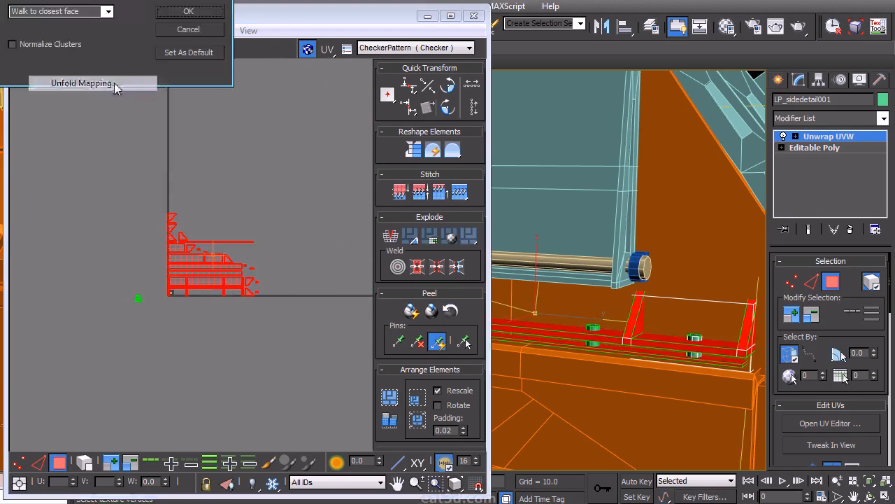
{"action": "left_click", "coordinate": [189, 12]}
{"action": "left_click_drag", "start_coordinate": [160, 296], "coordinate": [255, 257]}
{"action": "left_click", "coordinate": [253, 277]}
Step: Select the three wide plate faces along the vertical spine and move them out beside the overlapping brackets
{"action": "scroll", "coordinate": [245, 277], "scroll_direction": "up", "scroll_amount": 2}
{"action": "middle_click_drag", "start_coordinate": [240, 277], "coordinate": [167, 383]}
{"action": "scroll", "coordinate": [187, 298], "scroll_direction": "up", "scroll_amount": 3}
{"action": "left_click", "coordinate": [119, 357]}
{"action": "left_click", "coordinate": [108, 225], "text": "ctrl"}
{"action": "left_click", "coordinate": [124, 132], "text": "ctrl"}
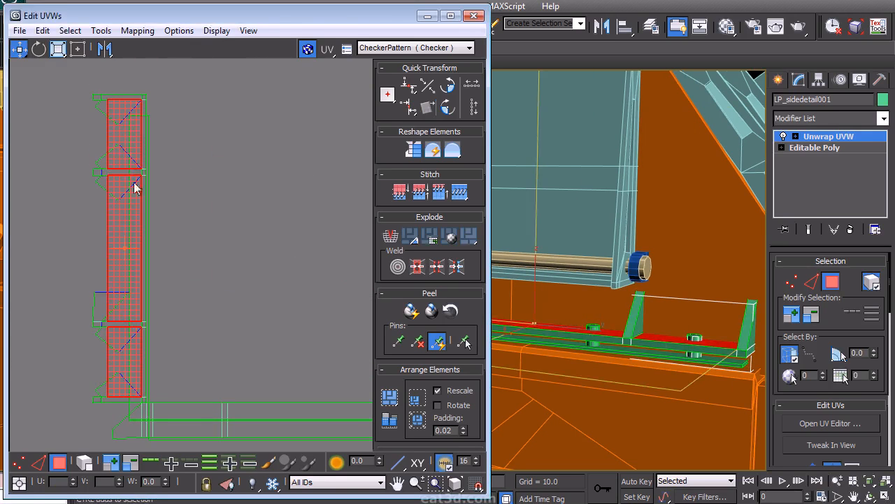
{"action": "left_click_drag", "start_coordinate": [129, 243], "coordinate": [42, 244]}
Step: Move the long narrow face off the vertical spine to the empty area on its other side
{"action": "left_click", "coordinate": [194, 173]}
{"action": "left_click", "coordinate": [134, 218]}
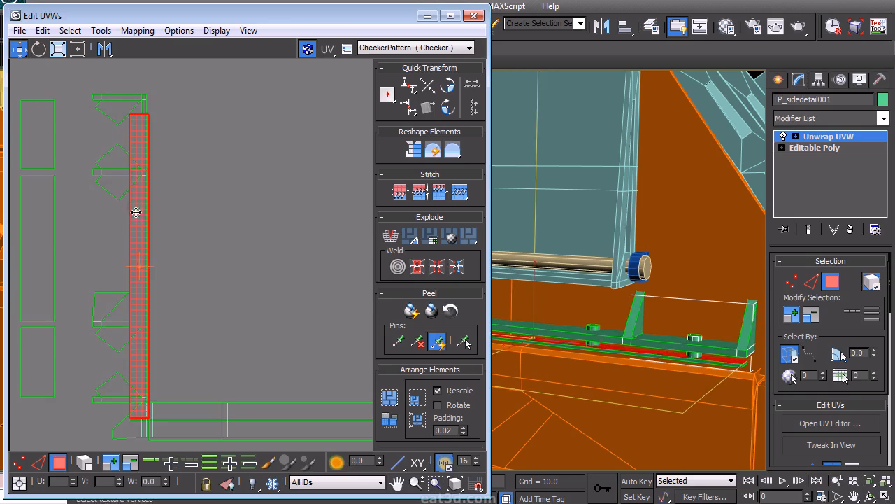
{"action": "left_click_drag", "start_coordinate": [138, 251], "coordinate": [218, 193]}
{"action": "left_click", "coordinate": [77, 277]}
Step: Stitch the misplaced triangular gusset to the matching edge of the third bracket from the spine's upper end
{"action": "middle_click_drag", "start_coordinate": [72, 288], "coordinate": [76, 244]}
{"action": "left_click", "coordinate": [119, 260]}
{"action": "key", "text": "2"}
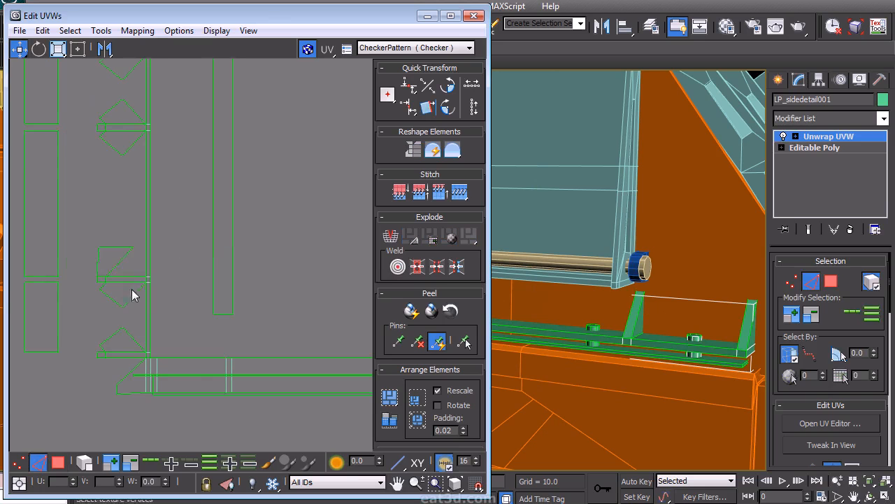
{"action": "key", "text": "s"}
{"action": "right_click", "coordinate": [158, 239]}
{"action": "left_click", "coordinate": [148, 213]}
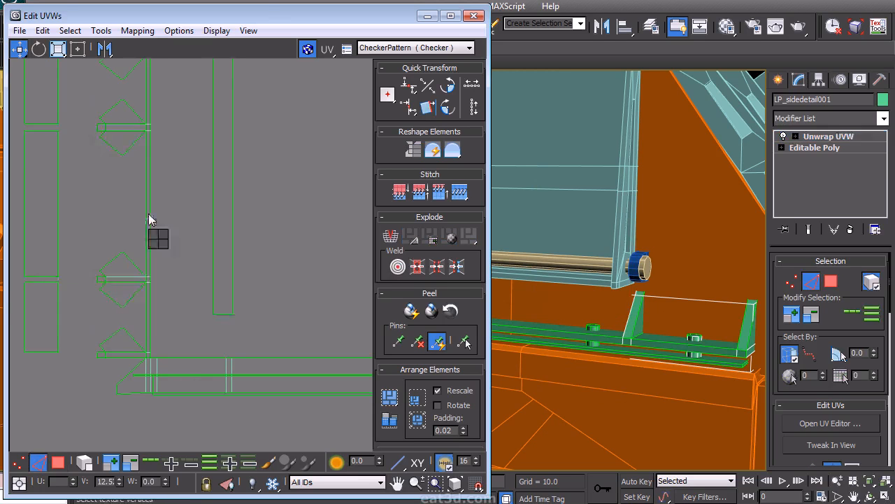
{"action": "scroll", "coordinate": [215, 327], "scroll_direction": "down", "scroll_amount": 2}
{"action": "scroll", "coordinate": [215, 327], "scroll_direction": "up", "scroll_amount": 2}
Step: Select the triangular gusset at the end of the horizontal strips and move it clear of the overlap
{"action": "middle_click_drag", "start_coordinate": [214, 328], "coordinate": [215, 286]}
{"action": "scroll", "coordinate": [183, 307], "scroll_direction": "up", "scroll_amount": 3}
{"action": "right_click", "coordinate": [204, 319]}
{"action": "left_click", "coordinate": [195, 269]}
{"action": "left_click_drag", "start_coordinate": [114, 409], "coordinate": [193, 306]}
{"action": "left_click", "coordinate": [193, 393]}
{"action": "scroll", "coordinate": [242, 364], "scroll_direction": "down", "scroll_amount": 1}
{"action": "middle_click_drag", "start_coordinate": [242, 364], "coordinate": [155, 346]}
{"action": "scroll", "coordinate": [156, 346], "scroll_direction": "down", "scroll_amount": 3}
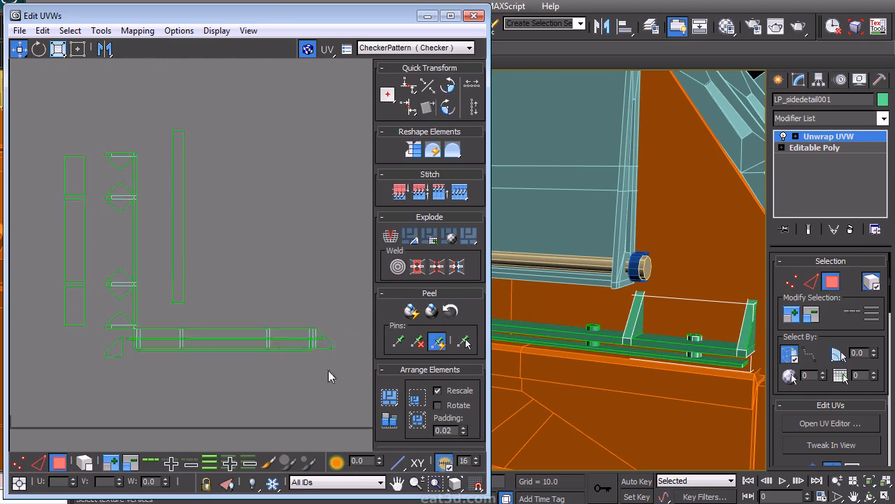
{"action": "left_click_drag", "start_coordinate": [124, 329], "coordinate": [185, 349]}
{"action": "left_click", "coordinate": [173, 330]}
{"action": "key", "text": "ctrl+z"}
Step: Stitch the loose triangular gusset to the lower edge of the spine's lowest bracket
{"action": "left_click", "coordinate": [158, 311]}
{"action": "scroll", "coordinate": [158, 311], "scroll_direction": "up", "scroll_amount": 3}
{"action": "middle_click_drag", "start_coordinate": [158, 311], "coordinate": [216, 305]}
{"action": "right_click", "coordinate": [217, 305]}
{"action": "left_click", "coordinate": [196, 268]}
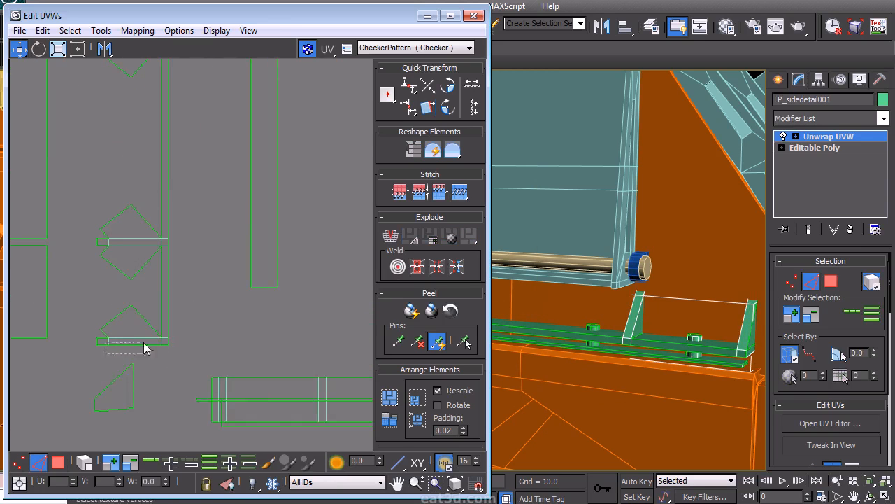
{"action": "scroll", "coordinate": [239, 311], "scroll_direction": "down", "scroll_amount": 2}
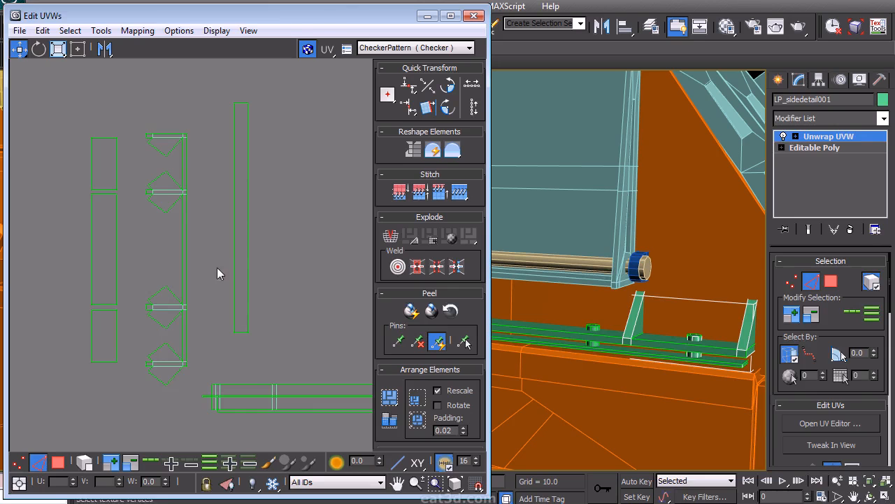
Step: Stitch the wide horizontal plate to the vertical spine along their shared long edge
{"action": "right_click", "coordinate": [189, 280]}
{"action": "left_click", "coordinate": [175, 289]}
{"action": "left_click_drag", "start_coordinate": [211, 401], "coordinate": [187, 392]}
{"action": "key", "text": "s"}
Step: Inspect the ends of the stitched plate and select the short edge at its lower end for stitching
{"action": "middle_click_drag", "start_coordinate": [145, 147], "coordinate": [150, 184]}
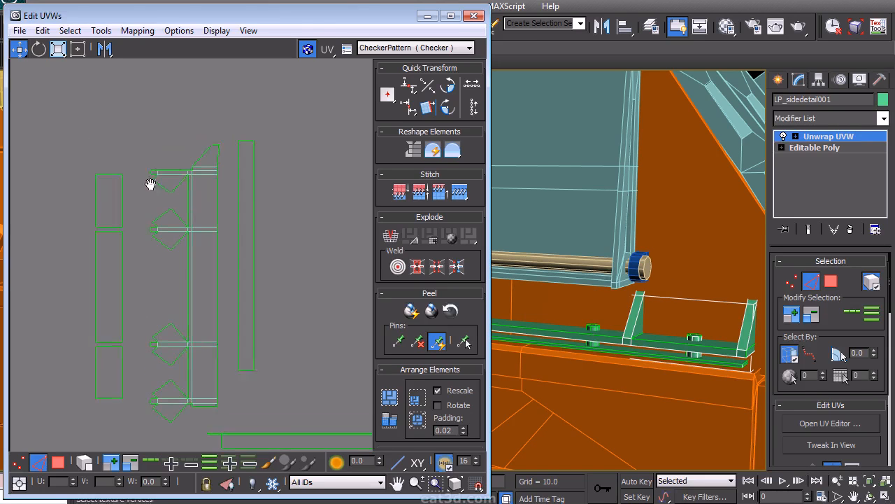
{"action": "scroll", "coordinate": [176, 133], "scroll_direction": "up", "scroll_amount": 2}
{"action": "middle_click_drag", "start_coordinate": [179, 126], "coordinate": [175, 155]}
{"action": "right_click", "coordinate": [174, 155]}
{"action": "left_click", "coordinate": [163, 104]}
{"action": "middle_click_drag", "start_coordinate": [199, 369], "coordinate": [188, 226]}
{"action": "middle_click_drag", "start_coordinate": [175, 333], "coordinate": [168, 292]}
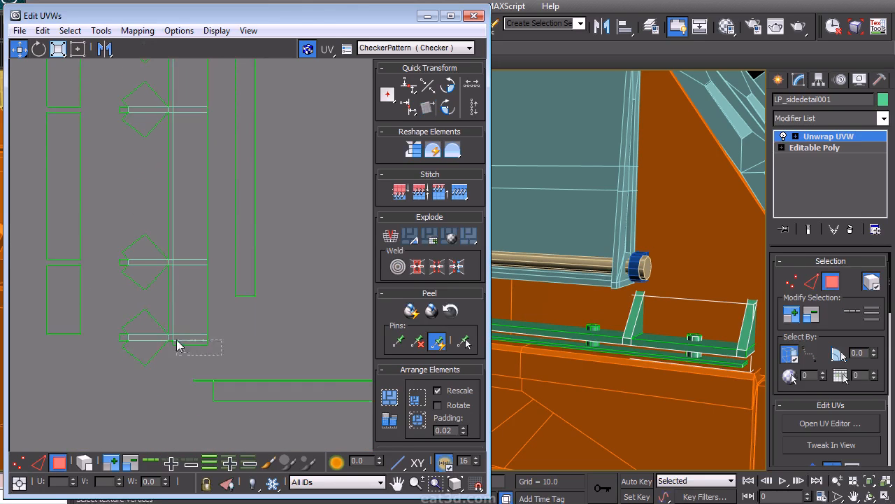
{"action": "left_click", "coordinate": [244, 332]}
{"action": "right_click", "coordinate": [235, 325]}
{"action": "left_click", "coordinate": [225, 289]}
{"action": "left_click", "coordinate": [171, 340]}
Step: Rework the skewed end piece at the spine's uppermost bracket by reselecting the edges of its triangular gusset
{"action": "middle_click_drag", "start_coordinate": [245, 199], "coordinate": [240, 417]}
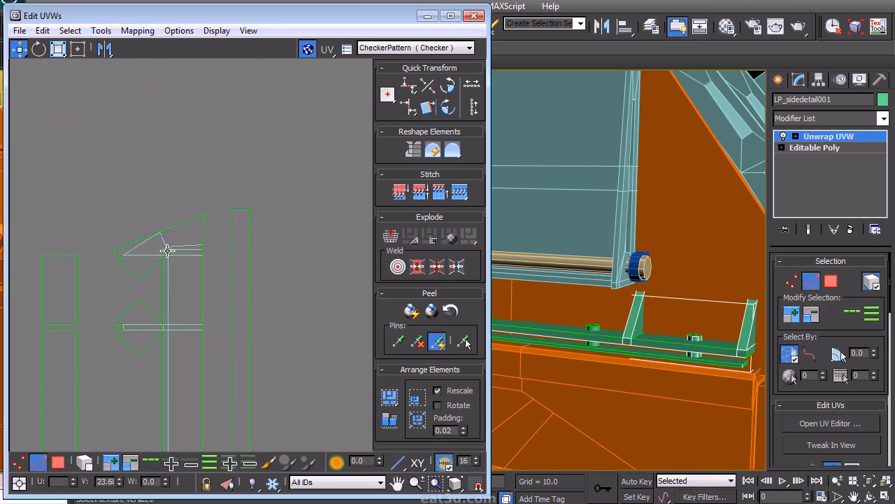
{"action": "right_click", "coordinate": [203, 186]}
{"action": "left_click", "coordinate": [214, 192]}
{"action": "right_click", "coordinate": [144, 202]}
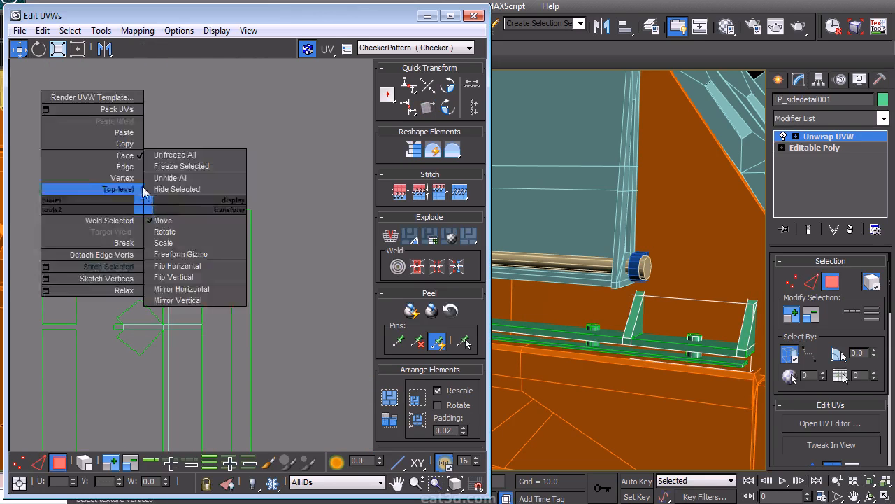
{"action": "left_click", "coordinate": [131, 166]}
{"action": "left_click_drag", "start_coordinate": [115, 226], "coordinate": [138, 244]}
Step: Apply unfold mapping to the long rail beneath the brackets and move its new shell clear of the other shells
{"action": "middle_click_drag", "start_coordinate": [212, 260], "coordinate": [226, 133]}
{"action": "scroll", "coordinate": [209, 186], "scroll_direction": "down", "scroll_amount": 2}
{"action": "middle_click_drag", "start_coordinate": [245, 275], "coordinate": [179, 189]}
{"action": "middle_click_drag", "start_coordinate": [210, 250], "coordinate": [198, 270]}
{"action": "scroll", "coordinate": [198, 270], "scroll_direction": "down", "scroll_amount": 2}
{"action": "right_click", "coordinate": [205, 251]}
{"action": "left_click", "coordinate": [193, 205]}
{"action": "left_click", "coordinate": [673, 354]}
{"action": "left_click", "coordinate": [137, 30]}
{"action": "left_click", "coordinate": [73, 70]}
{"action": "left_click", "coordinate": [188, 10]}
{"action": "left_click_drag", "start_coordinate": [50, 400], "coordinate": [343, 244]}
{"action": "left_click", "coordinate": [210, 283]}
Step: Break the thin end piece off the horizontal rail shell
{"action": "middle_click_drag", "start_coordinate": [204, 280], "coordinate": [159, 326]}
{"action": "mouse_move", "coordinate": [219, 264]}
{"action": "middle_mouse_down"}
{"action": "mouse_move", "coordinate": [244, 236]}
{"action": "mouse_move", "coordinate": [225, 249]}
{"action": "middle_mouse_up"}
{"action": "right_click", "coordinate": [243, 236]}
{"action": "left_click", "coordinate": [231, 182]}
{"action": "scroll", "coordinate": [226, 296], "scroll_direction": "up", "scroll_amount": 6}
{"action": "left_click", "coordinate": [190, 287]}
{"action": "right_click", "coordinate": [190, 286]}
{"action": "left_click", "coordinate": [182, 331]}
Step: Reposition the separated rail piece and join it to the long horizontal rail shell
{"action": "middle_click_drag", "start_coordinate": [336, 287], "coordinate": [157, 288]}
{"action": "scroll", "coordinate": [230, 283], "scroll_direction": "down", "scroll_amount": 3}
{"action": "scroll", "coordinate": [241, 297], "scroll_direction": "down", "scroll_amount": 1}
{"action": "right_click", "coordinate": [303, 320]}
{"action": "left_click", "coordinate": [293, 270]}
{"action": "scroll", "coordinate": [335, 319], "scroll_direction": "up", "scroll_amount": 2}
{"action": "left_click_drag", "start_coordinate": [332, 316], "coordinate": [245, 260]}
{"action": "left_click", "coordinate": [284, 244]}
{"action": "right_click", "coordinate": [279, 232]}
{"action": "left_click", "coordinate": [269, 191]}
{"action": "scroll", "coordinate": [261, 189], "scroll_direction": "up", "scroll_amount": 2}
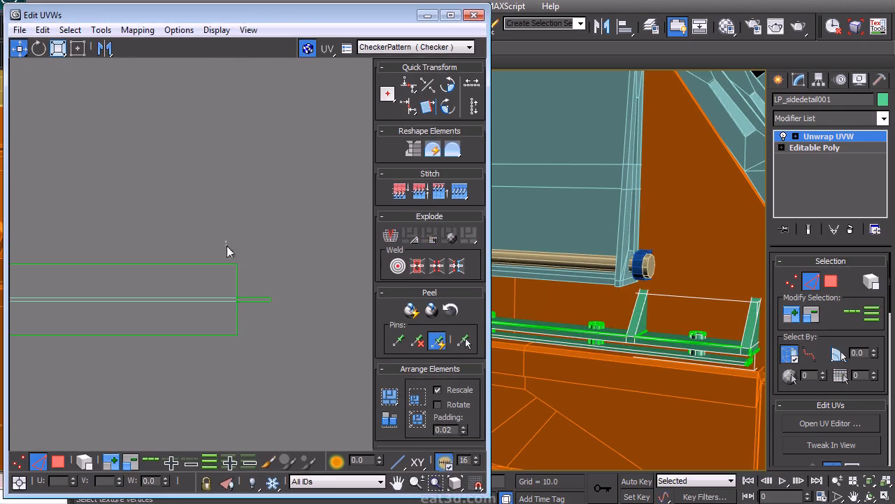
Step: Rotate the horizontal rail shell 90 degrees and place it upright beside the bracket shells
{"action": "scroll", "coordinate": [259, 308], "scroll_direction": "down", "scroll_amount": 4}
{"action": "scroll", "coordinate": [147, 266], "scroll_direction": "up", "scroll_amount": 4}
{"action": "right_click", "coordinate": [83, 352]}
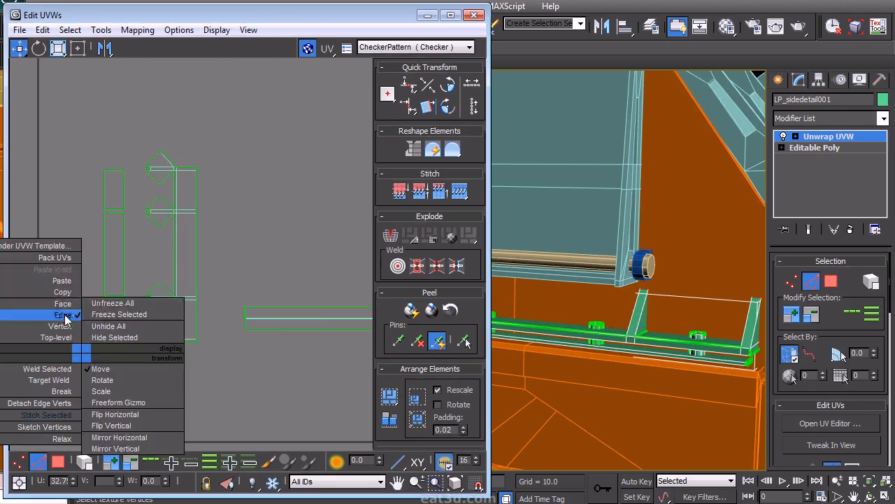
{"action": "left_click", "coordinate": [65, 304]}
{"action": "middle_click_drag", "start_coordinate": [235, 372], "coordinate": [147, 361]}
{"action": "left_click_drag", "start_coordinate": [142, 349], "coordinate": [377, 251]}
{"action": "left_click", "coordinate": [448, 85]}
{"action": "left_click_drag", "start_coordinate": [244, 280], "coordinate": [127, 280]}
{"action": "middle_click_drag", "start_coordinate": [146, 301], "coordinate": [234, 300]}
{"action": "scroll", "coordinate": [134, 363], "scroll_direction": "up", "scroll_amount": 2}
{"action": "left_click_drag", "start_coordinate": [150, 299], "coordinate": [150, 299]}
{"action": "left_click_drag", "start_coordinate": [137, 328], "coordinate": [163, 329]}
{"action": "left_click", "coordinate": [141, 189]}
{"action": "key", "text": "ctrl+z"}
{"action": "key", "text": "ctrl+z"}
Step: Move the narrow plate shell against the bracket spine and place the small bolt shells in the gap between the brackets
{"action": "left_click_drag", "start_coordinate": [109, 328], "coordinate": [158, 114]}
{"action": "left_click_drag", "start_coordinate": [136, 233], "coordinate": [164, 232]}
{"action": "middle_click_drag", "start_coordinate": [128, 294], "coordinate": [238, 106]}
{"action": "left_click_drag", "start_coordinate": [84, 354], "coordinate": [19, 284]}
{"action": "left_click_drag", "start_coordinate": [56, 319], "coordinate": [87, 278]}
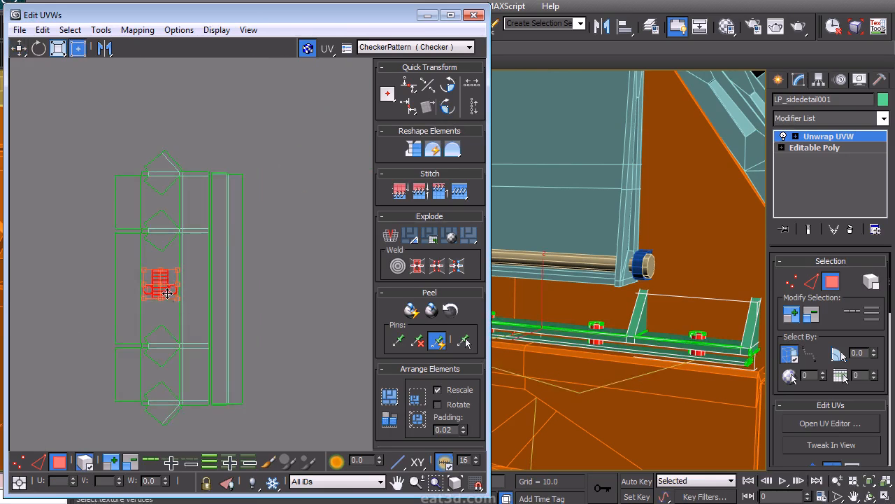
{"action": "left_click", "coordinate": [266, 274]}
Step: Select the packed side-detail shells together as one group
{"action": "middle_click_drag", "start_coordinate": [236, 254], "coordinate": [222, 234]}
{"action": "scroll", "coordinate": [234, 290], "scroll_direction": "down", "scroll_amount": 4}
{"action": "scroll", "coordinate": [210, 235], "scroll_direction": "down", "scroll_amount": 4}
{"action": "left_click_drag", "start_coordinate": [148, 288], "coordinate": [226, 210]}
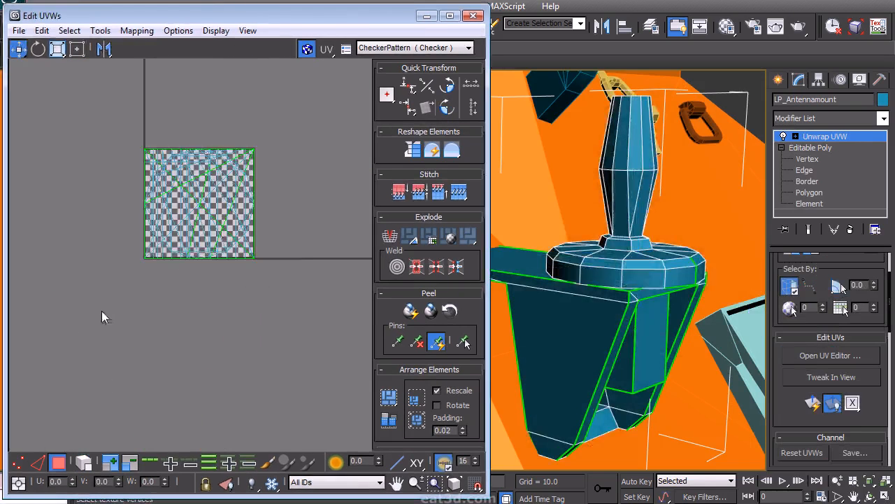
Step: Apply unfold mapping to all faces of the antenna mount, using Walk to closest face with Normalize Clusters off
{"action": "key", "text": "ctrl+a"}
{"action": "left_click", "coordinate": [140, 34]}
{"action": "left_click", "coordinate": [77, 84]}
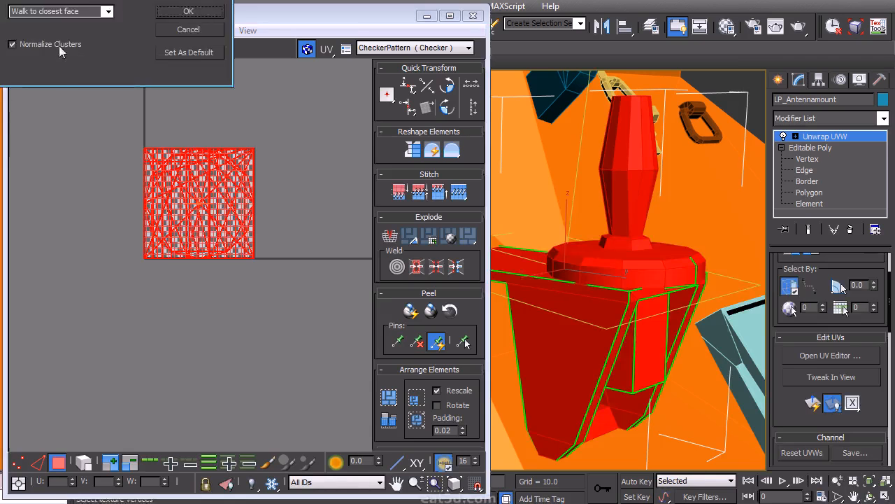
{"action": "left_click", "coordinate": [188, 12]}
Step: Enable element selection, select the antenna's round base with its post, and move its shell clear of the bracket
{"action": "middle_click_drag", "start_coordinate": [231, 168], "coordinate": [202, 161]}
{"action": "scroll", "coordinate": [201, 161], "scroll_direction": "down", "scroll_amount": 5}
{"action": "left_click", "coordinate": [743, 289]}
{"action": "left_click_drag", "start_coordinate": [774, 279], "coordinate": [770, 346]}
{"action": "left_click", "coordinate": [871, 281]}
{"action": "left_click", "coordinate": [654, 271]}
{"action": "middle_click_drag", "start_coordinate": [271, 254], "coordinate": [263, 292]}
{"action": "left_click_drag", "start_coordinate": [156, 133], "coordinate": [372, 101]}
Step: Select the box beneath the antenna base and move its cross-shaped shell clear of the bracket's shell
{"action": "left_click", "coordinate": [647, 328]}
{"action": "middle_click_drag", "start_coordinate": [140, 268], "coordinate": [85, 320]}
{"action": "left_click_drag", "start_coordinate": [129, 283], "coordinate": [292, 318]}
Step: Turn off element selection and move the outer trapezoidal plate of the bracket's shell away from the main column
{"action": "middle_click_drag", "start_coordinate": [625, 316], "coordinate": [560, 300], "text": "alt"}
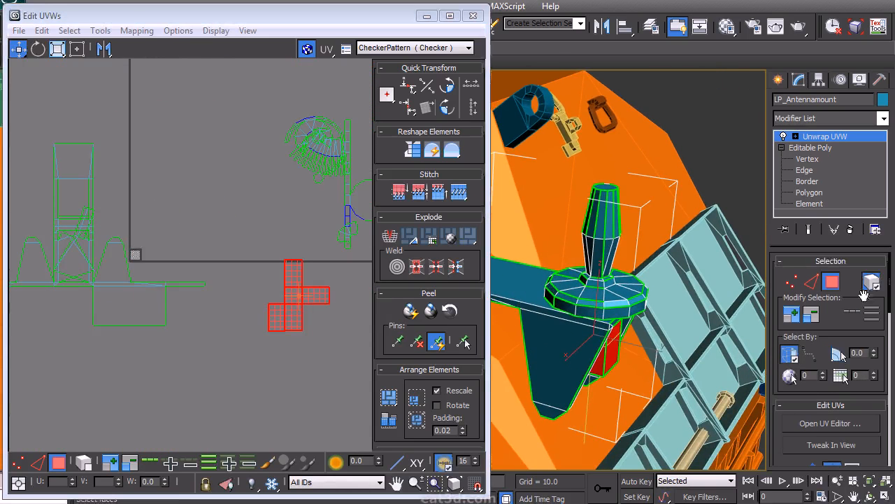
{"action": "left_click", "coordinate": [517, 277]}
{"action": "middle_click_drag", "start_coordinate": [129, 297], "coordinate": [202, 256]}
{"action": "left_click", "coordinate": [150, 294]}
{"action": "scroll", "coordinate": [64, 304], "scroll_direction": "up", "scroll_amount": 2}
{"action": "left_click_drag", "start_coordinate": [145, 147], "coordinate": [143, 166]}
{"action": "left_click_drag", "start_coordinate": [111, 203], "coordinate": [90, 302]}
{"action": "left_click", "coordinate": [194, 254]}
Step: Enable planar-angle selection, select one of the bracket's triangular side plates, and move its shell out of the main column
{"action": "scroll", "coordinate": [168, 234], "scroll_direction": "up", "scroll_amount": 3}
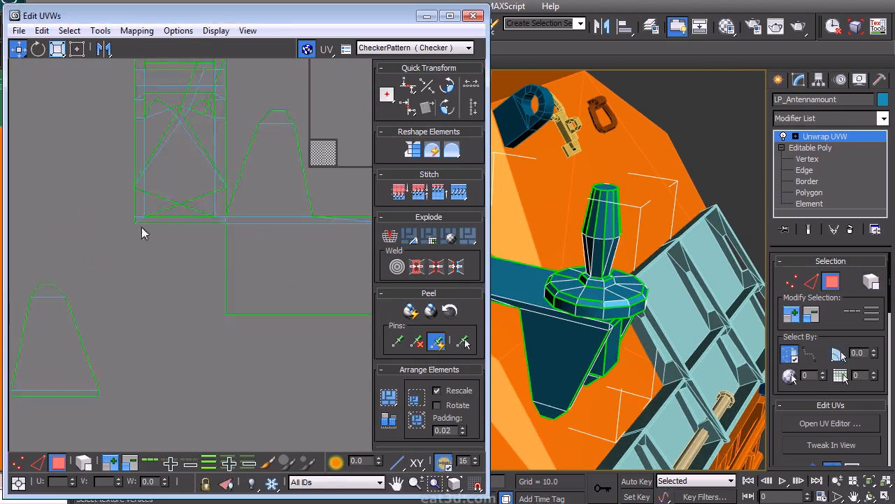
{"action": "middle_click_drag", "start_coordinate": [141, 226], "coordinate": [102, 308]}
{"action": "left_click", "coordinate": [839, 354]}
{"action": "middle_click_drag", "start_coordinate": [664, 335], "coordinate": [536, 360], "text": "alt"}
{"action": "left_click", "coordinate": [509, 362]}
{"action": "middle_click_drag", "start_coordinate": [192, 256], "coordinate": [182, 277]}
{"action": "left_click_drag", "start_coordinate": [130, 290], "coordinate": [315, 123]}
Step: Select the bracket's opposite triangular side plate and place its shell beside the matching one
{"action": "middle_click_drag", "start_coordinate": [588, 347], "coordinate": [699, 336], "text": "alt"}
{"action": "left_click", "coordinate": [607, 333]}
{"action": "middle_click_drag", "start_coordinate": [202, 261], "coordinate": [185, 306]}
{"action": "left_click_drag", "start_coordinate": [185, 306], "coordinate": [294, 210]}
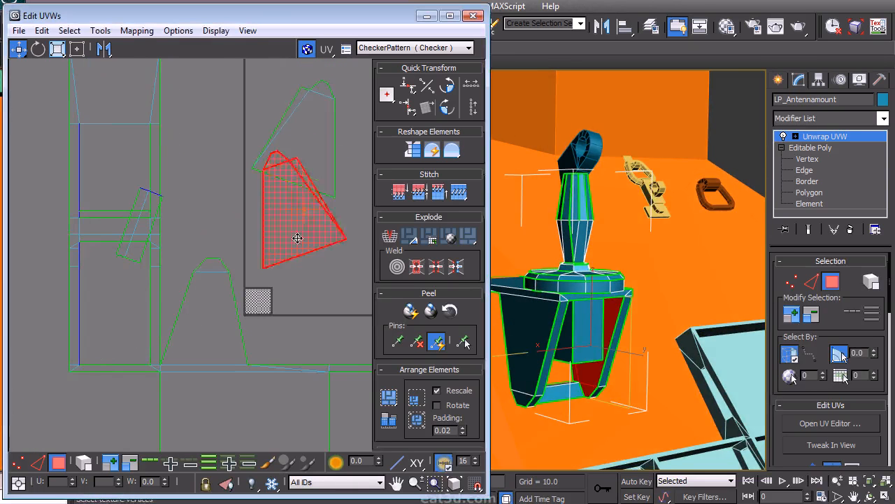
{"action": "scroll", "coordinate": [290, 264], "scroll_direction": "down", "scroll_amount": 1}
{"action": "middle_click_drag", "start_coordinate": [154, 290], "coordinate": [195, 206]}
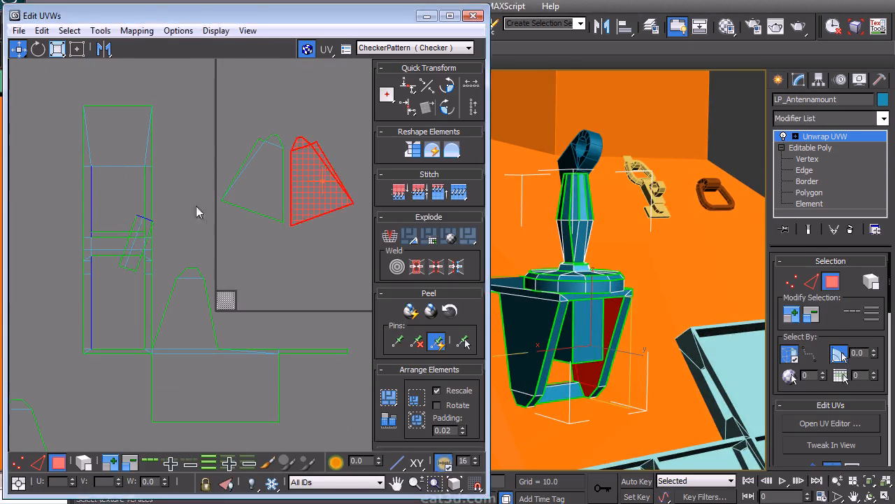
Step: Select the faces of the bracket's lower crossbar and move their tilted shell clear of the main column
{"action": "left_click", "coordinate": [569, 389]}
{"action": "middle_click_drag", "start_coordinate": [582, 390], "coordinate": [554, 383], "text": "alt"}
{"action": "left_click", "coordinate": [555, 383], "text": "ctrl"}
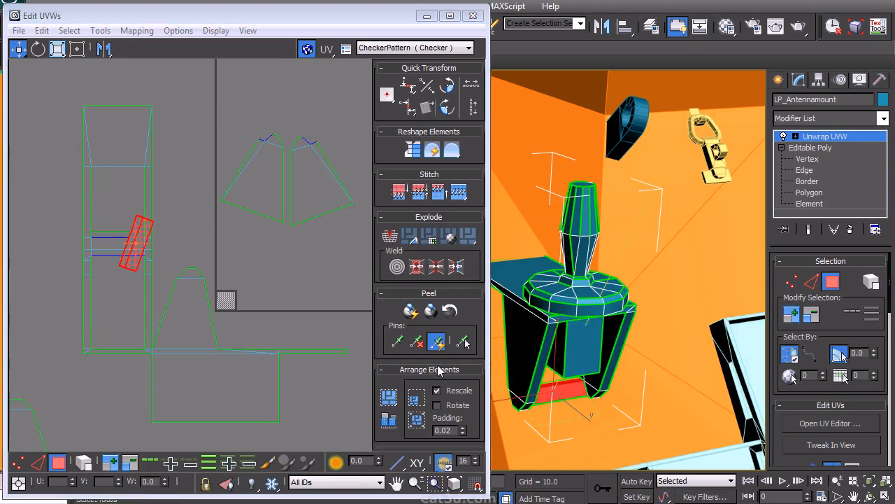
{"action": "left_click", "coordinate": [200, 201]}
{"action": "middle_click_drag", "start_coordinate": [296, 245], "coordinate": [307, 191]}
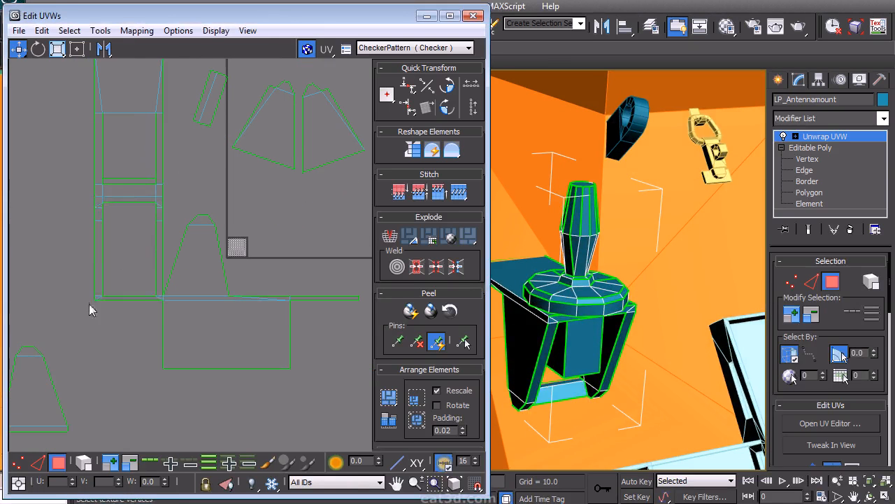
Step: Stitch the loose trapezoidal plate and the short thin strip to the edges of the large rectangular plate
{"action": "left_click_drag", "start_coordinate": [142, 239], "coordinate": [170, 290]}
{"action": "left_click", "coordinate": [140, 318]}
{"action": "right_click", "coordinate": [145, 349]}
{"action": "left_click", "coordinate": [128, 312]}
{"action": "left_click_drag", "start_coordinate": [326, 408], "coordinate": [301, 395]}
{"action": "key", "text": "s"}
{"action": "left_click_drag", "start_coordinate": [151, 373], "coordinate": [170, 298]}
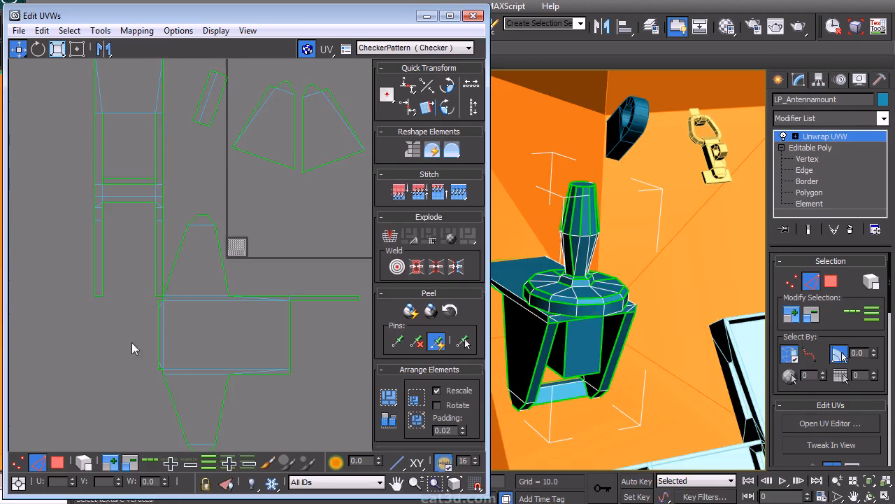
Step: Select the two long thin strips hanging from the main column and break them off it
{"action": "middle_click_drag", "start_coordinate": [181, 428], "coordinate": [180, 360]}
{"action": "key", "text": "3"}
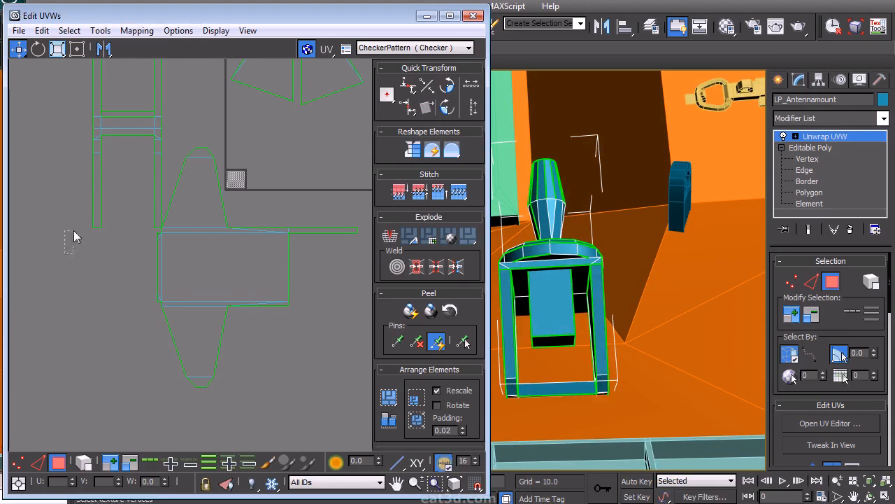
{"action": "left_click_drag", "start_coordinate": [74, 236], "coordinate": [111, 133]}
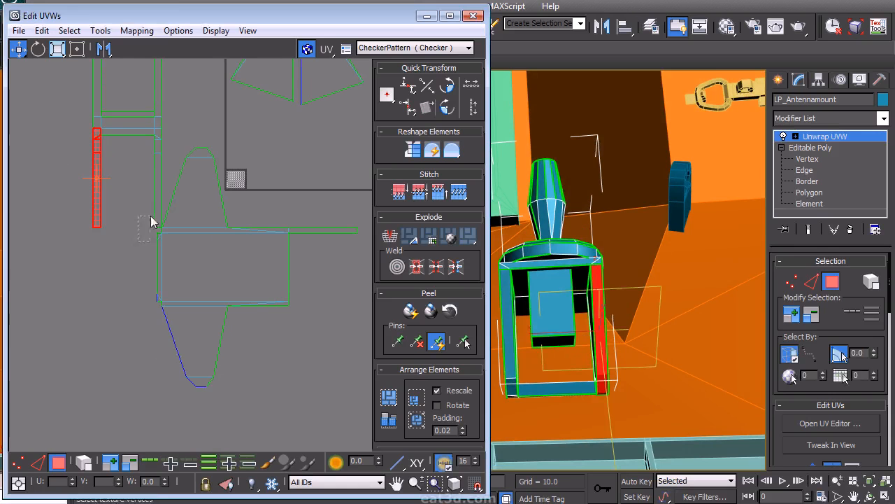
{"action": "left_click_drag", "start_coordinate": [168, 130], "coordinate": [168, 128]}
{"action": "right_click", "coordinate": [180, 114]}
{"action": "left_click", "coordinate": [160, 152]}
{"action": "middle_click_drag", "start_coordinate": [151, 192], "coordinate": [139, 212]}
Step: Stitch the two separated strips to the slanted edges of the upper and lower trapezoidal plates
{"action": "right_click", "coordinate": [114, 216]}
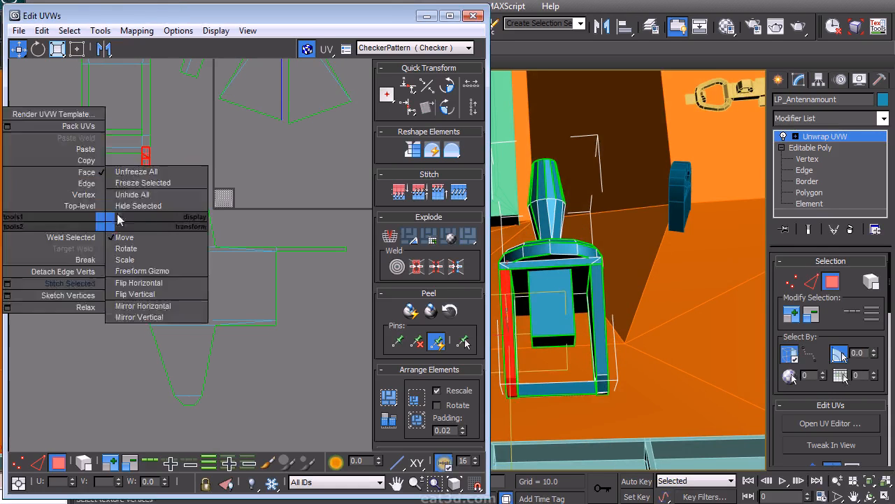
{"action": "left_click", "coordinate": [91, 195]}
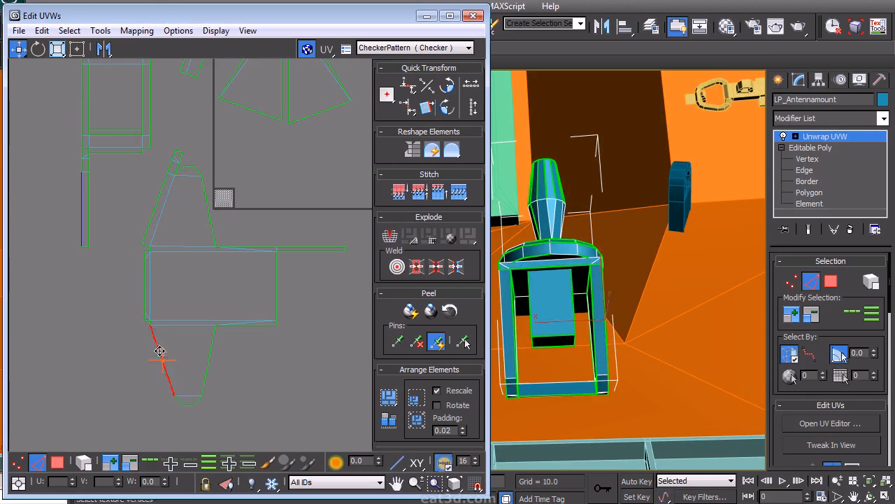
{"action": "middle_click_drag", "start_coordinate": [237, 287], "coordinate": [210, 293]}
Step: Separate the thin horizontal strip and stitch it to the free short edge of the large rectangular plate
{"action": "right_click", "coordinate": [256, 245]}
{"action": "left_click", "coordinate": [245, 200]}
{"action": "left_click", "coordinate": [300, 253]}
{"action": "right_click", "coordinate": [275, 265]}
{"action": "left_click", "coordinate": [241, 249]}
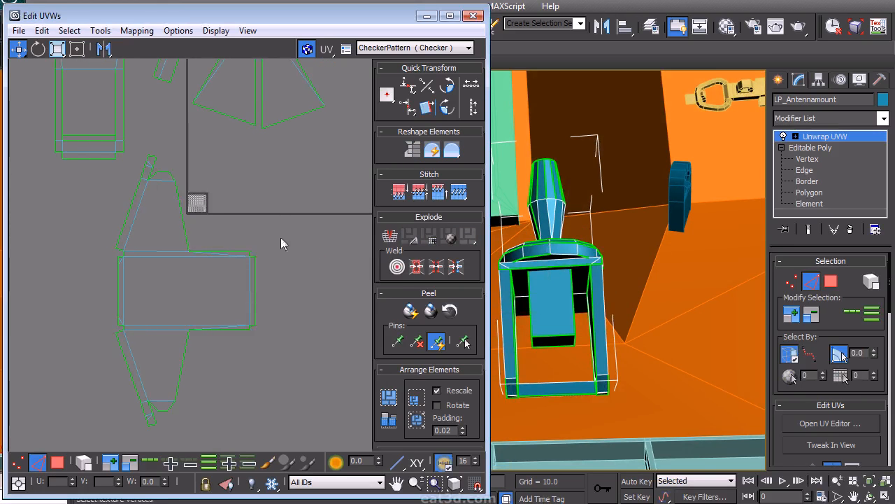
Step: Close the UV editor and collapse the antenna mount's unwrap into the Editable Poly
{"action": "middle_click_drag", "start_coordinate": [201, 231], "coordinate": [197, 223]}
{"action": "scroll", "coordinate": [499, 300], "scroll_direction": "up", "scroll_amount": 6}
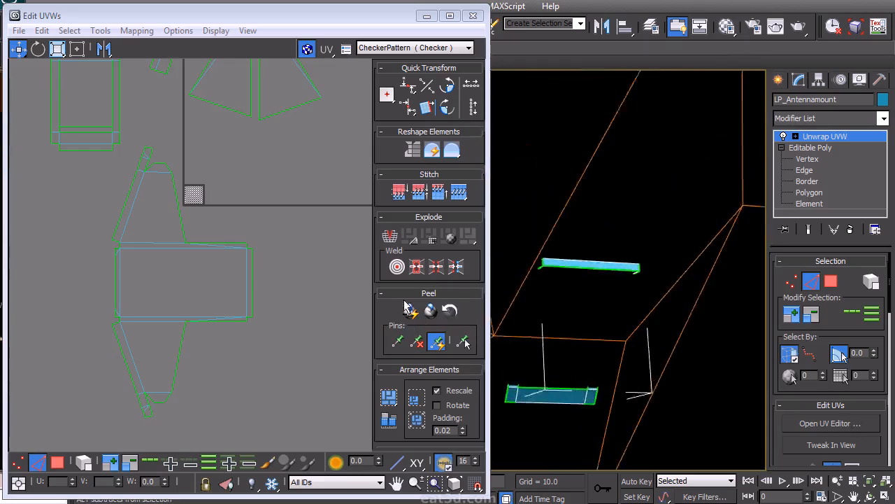
{"action": "scroll", "coordinate": [498, 300], "scroll_direction": "down", "scroll_amount": 5}
{"action": "left_click", "coordinate": [476, 17]}
{"action": "right_click", "coordinate": [815, 135]}
{"action": "left_click", "coordinate": [878, 266]}
Step: Select the antenna mount's hidden polygons inside the vehicle body, delete them, and leave polygon editing
{"action": "left_click", "coordinate": [846, 277]}
{"action": "left_click", "coordinate": [603, 287]}
{"action": "middle_click_drag", "start_coordinate": [603, 287], "coordinate": [372, 285], "text": "alt"}
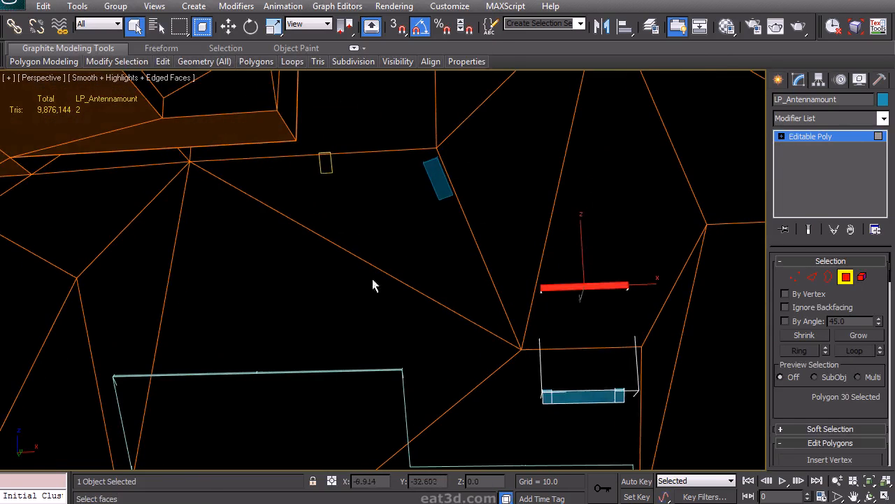
{"action": "left_click", "coordinate": [591, 397]}
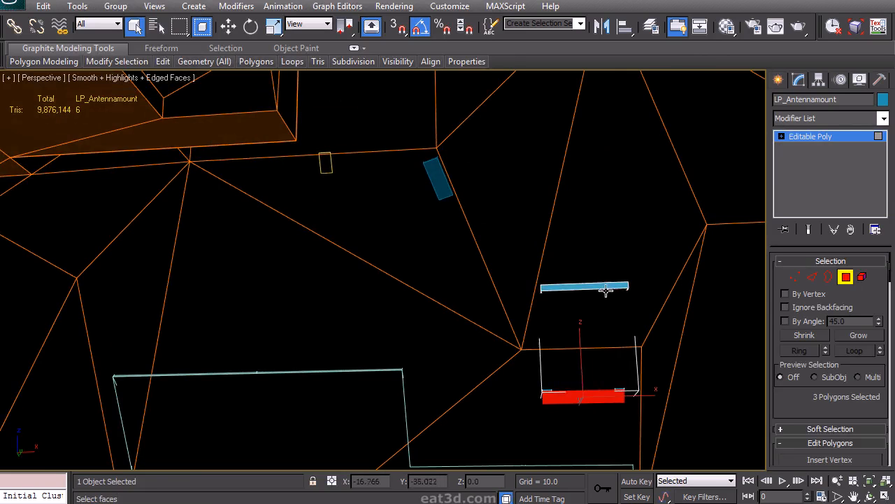
{"action": "key", "text": "Delete"}
{"action": "left_click", "coordinate": [847, 277]}
Step: Apply a new Unwrap UVW modifier to the antenna mount and open its UV editor
{"action": "middle_click_drag", "start_coordinate": [449, 288], "coordinate": [638, 308], "text": "alt"}
{"action": "left_click", "coordinate": [833, 118]}
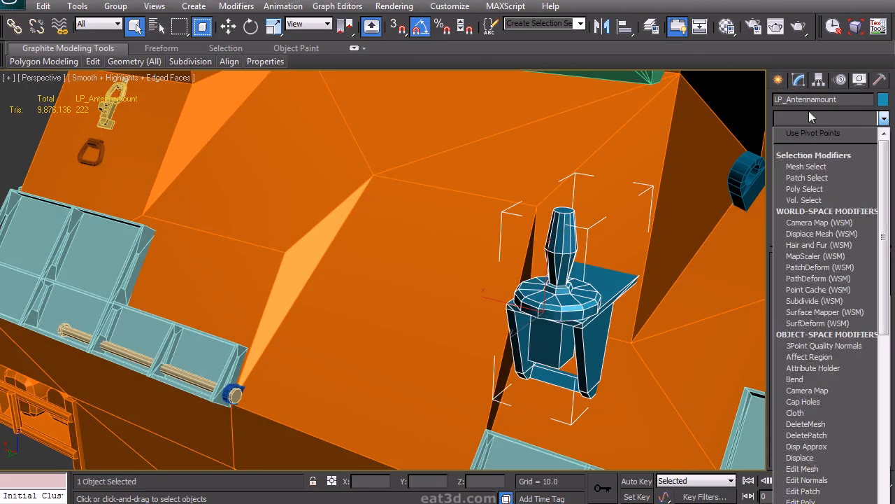
{"action": "key", "text": "u"}
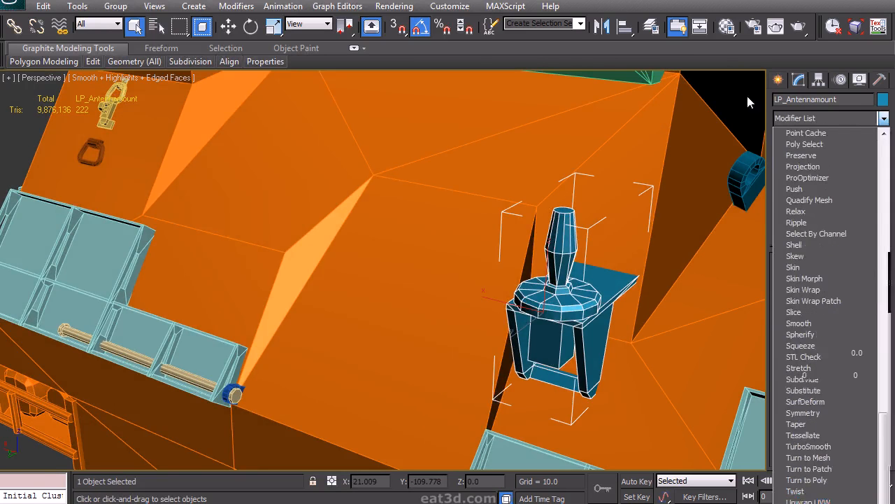
{"action": "key", "text": "Return"}
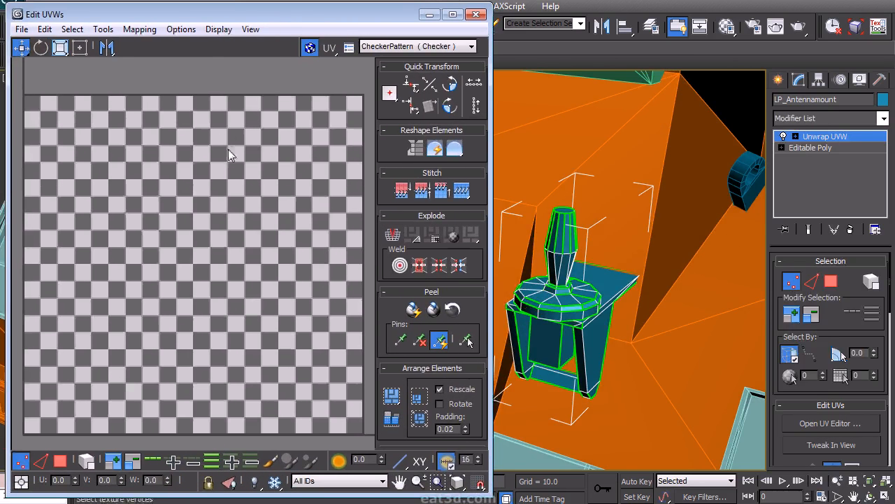
Step: Select the faces of the cross-shaped box shell and apply unfold mapping with Walk to closest face
{"action": "right_click", "coordinate": [228, 148]}
{"action": "left_click", "coordinate": [217, 98]}
{"action": "scroll", "coordinate": [259, 217], "scroll_direction": "down", "scroll_amount": 12}
{"action": "middle_click_drag", "start_coordinate": [261, 184], "coordinate": [175, 152]}
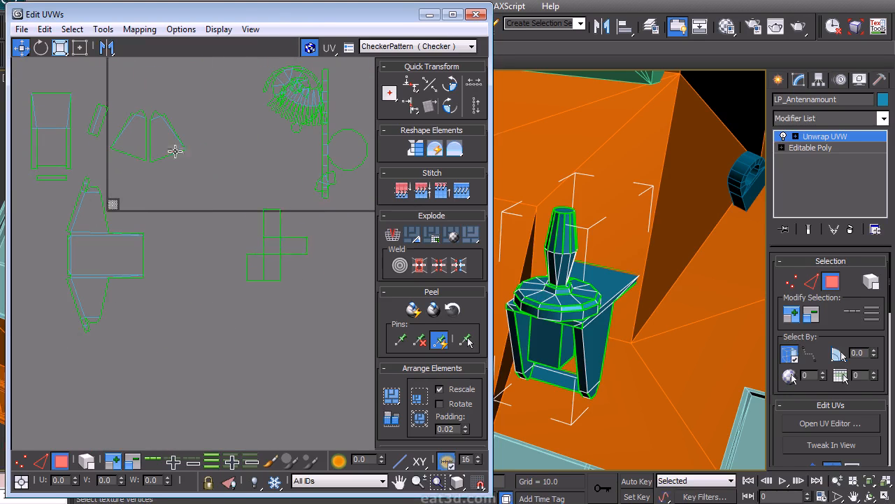
{"action": "left_click_drag", "start_coordinate": [327, 204], "coordinate": [328, 203]}
{"action": "left_click", "coordinate": [139, 30]}
{"action": "left_click", "coordinate": [77, 44]}
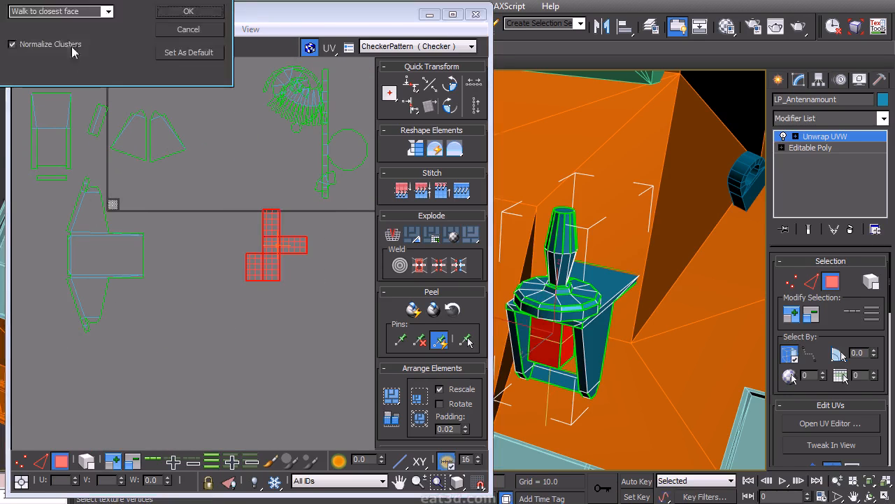
{"action": "left_click", "coordinate": [192, 13]}
Step: Examine individual faces of the small box on the model to match them to the faces of its unfolded shell
{"action": "right_click", "coordinate": [224, 218]}
{"action": "left_click", "coordinate": [182, 227]}
{"action": "middle_click_drag", "start_coordinate": [240, 259], "coordinate": [230, 261]}
{"action": "right_click", "coordinate": [219, 275]}
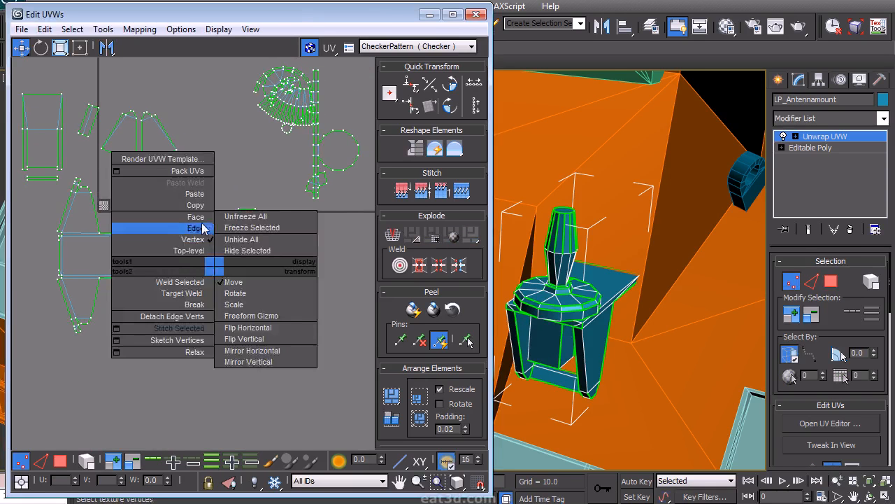
{"action": "left_click", "coordinate": [196, 231]}
{"action": "left_click", "coordinate": [307, 268]}
{"action": "left_click", "coordinate": [568, 345]}
{"action": "middle_click_drag", "start_coordinate": [277, 277], "coordinate": [250, 300]}
{"action": "left_click", "coordinate": [546, 344]}
{"action": "middle_click_drag", "start_coordinate": [186, 290], "coordinate": [184, 256]}
{"action": "scroll", "coordinate": [196, 263], "scroll_direction": "up", "scroll_amount": 3}
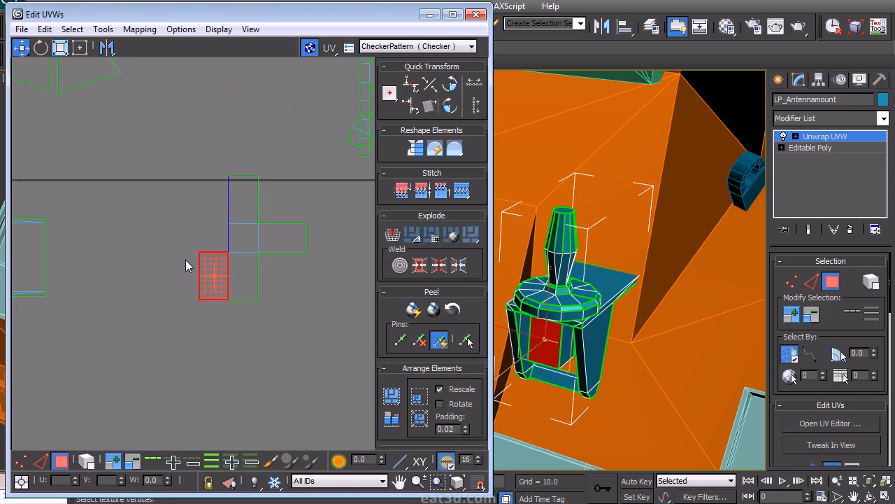
Step: Stitch the long upper face of the box shell to the outer edge of its lower-left face
{"action": "right_click", "coordinate": [183, 225]}
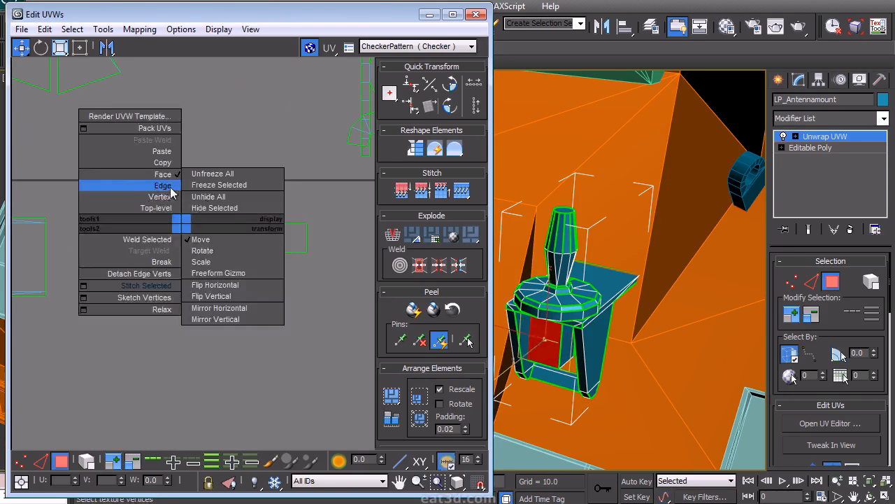
{"action": "left_click", "coordinate": [168, 186]}
{"action": "left_click", "coordinate": [203, 242]}
{"action": "right_click", "coordinate": [226, 206]}
{"action": "left_click", "coordinate": [208, 155]}
{"action": "left_click_drag", "start_coordinate": [280, 149], "coordinate": [208, 247]}
{"action": "right_click", "coordinate": [222, 300]}
{"action": "left_click", "coordinate": [210, 278]}
{"action": "left_click", "coordinate": [200, 274]}
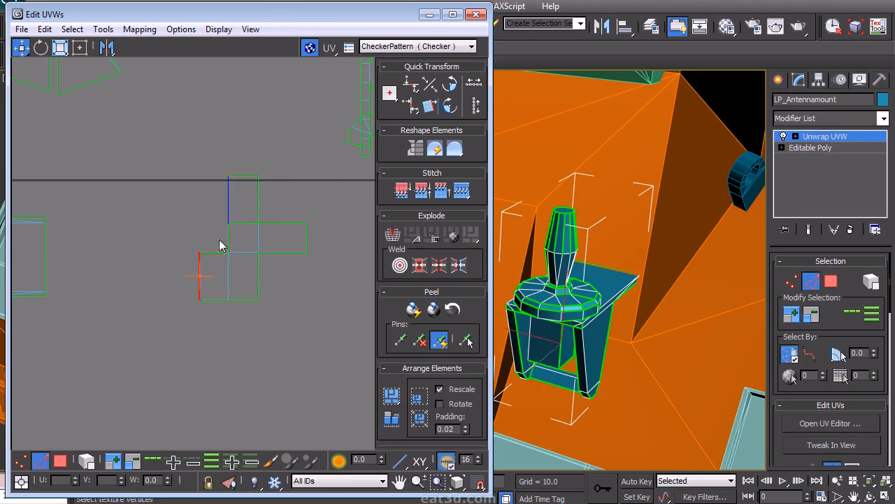
Step: Stitch the small square end face of the box shell to the upper edge of the lower-left face
{"action": "right_click", "coordinate": [252, 246]}
{"action": "left_click", "coordinate": [233, 198]}
{"action": "left_click", "coordinate": [254, 240]}
{"action": "right_click", "coordinate": [204, 235]}
{"action": "left_click", "coordinate": [191, 196]}
{"action": "left_click_drag", "start_coordinate": [191, 241], "coordinate": [233, 266]}
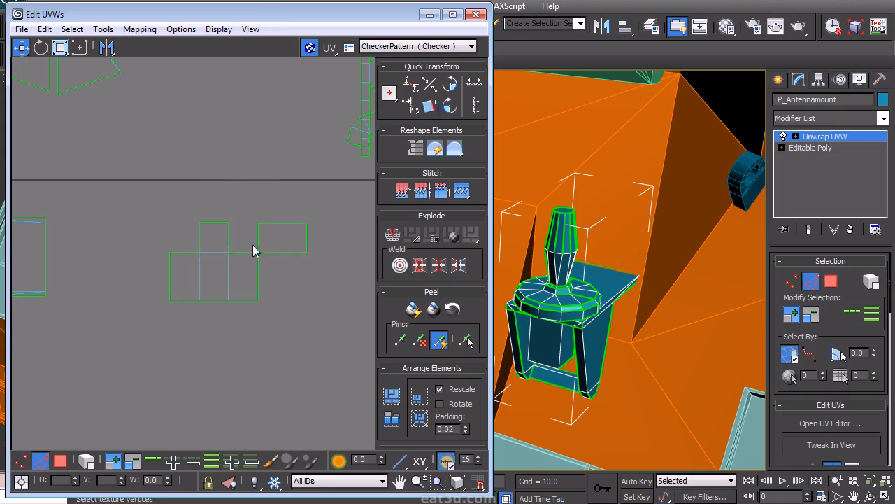
Step: Stitch the remaining protruding side face onto the row so the box's four side faces form one strip
{"action": "right_click", "coordinate": [292, 259]}
{"action": "left_click", "coordinate": [270, 223]}
{"action": "right_click", "coordinate": [286, 236]}
{"action": "left_click", "coordinate": [268, 189]}
{"action": "left_click", "coordinate": [268, 240]}
{"action": "right_click", "coordinate": [282, 230]}
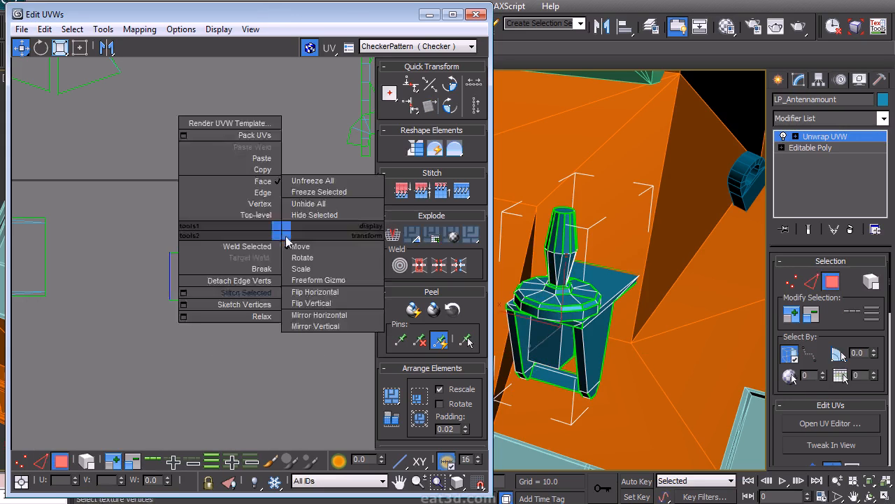
{"action": "left_click", "coordinate": [266, 195]}
Step: Stitch the narrow strip on the right of the tapered panel shell to the large shell's upper side panel
{"action": "scroll", "coordinate": [279, 211], "scroll_direction": "down", "scroll_amount": 2}
{"action": "middle_click_drag", "start_coordinate": [227, 238], "coordinate": [288, 266]}
{"action": "middle_click_drag", "start_coordinate": [168, 204], "coordinate": [205, 226]}
{"action": "scroll", "coordinate": [166, 197], "scroll_direction": "up", "scroll_amount": 1}
{"action": "right_click", "coordinate": [162, 192]}
{"action": "left_click", "coordinate": [145, 145]}
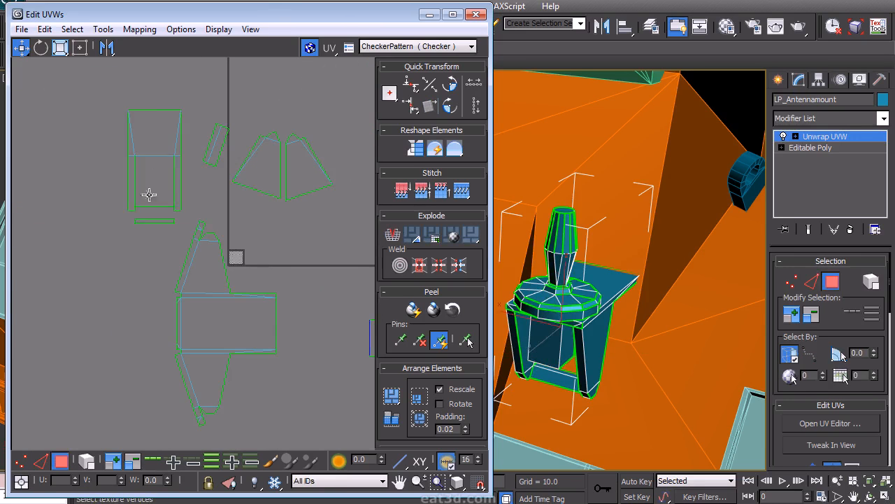
{"action": "left_click_drag", "start_coordinate": [142, 152], "coordinate": [143, 151]}
{"action": "left_click_drag", "start_coordinate": [191, 220], "coordinate": [167, 145], "text": "ctrl"}
{"action": "left_click", "coordinate": [272, 218]}
{"action": "right_click", "coordinate": [272, 219]}
{"action": "left_click", "coordinate": [257, 183]}
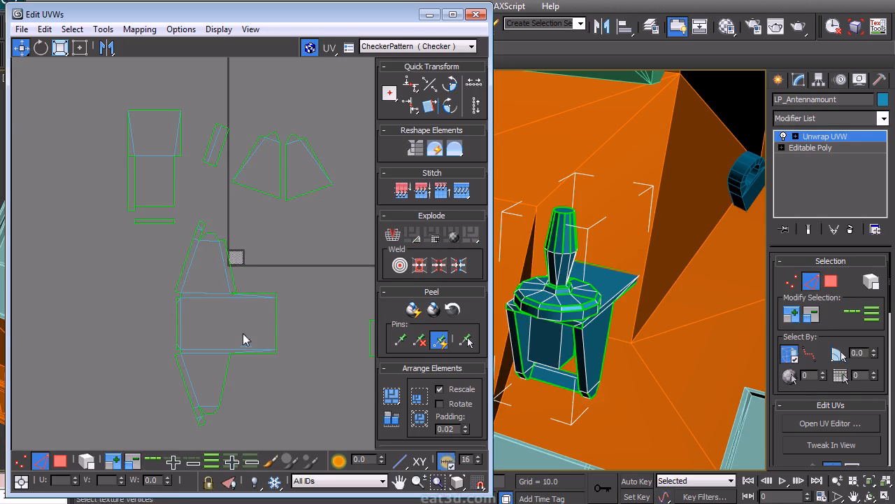
Step: Stitch the tapered shell's left strip to the large shell's lower side panel and straighten the two separate trapezoid shells
{"action": "scroll", "coordinate": [330, 283], "scroll_direction": "up", "scroll_amount": 2}
{"action": "left_click_drag", "start_coordinate": [183, 175], "coordinate": [256, 154]}
{"action": "left_click", "coordinate": [2, 178]}
{"action": "middle_click_drag", "start_coordinate": [297, 162], "coordinate": [294, 183]}
{"action": "right_click", "coordinate": [282, 195]}
{"action": "left_click", "coordinate": [266, 149]}
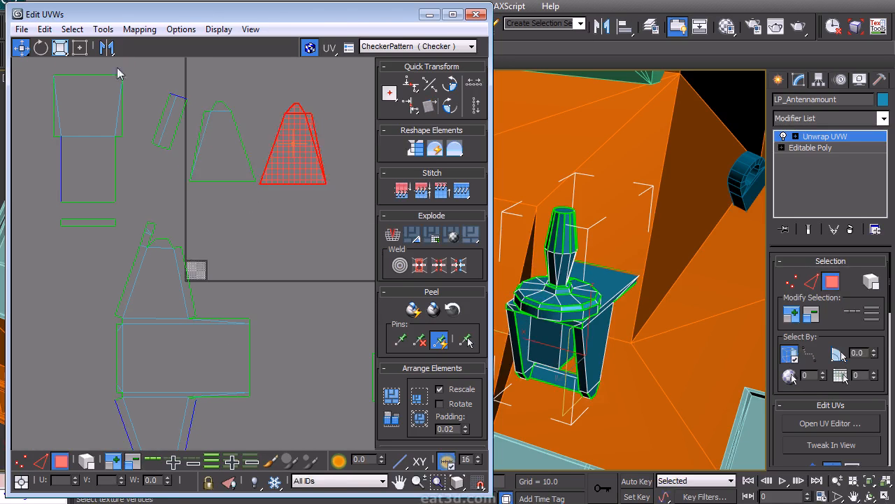
Step: Rotate the right trapezoid shell 180 degrees and place the two trapezoids beside the large shell's upper and lower side panels
{"action": "double_click", "coordinate": [450, 86]}
{"action": "left_click_drag", "start_coordinate": [293, 147], "coordinate": [219, 260]}
{"action": "left_click", "coordinate": [221, 104]}
{"action": "left_click_drag", "start_coordinate": [186, 76], "coordinate": [185, 76]}
{"action": "middle_click_drag", "start_coordinate": [268, 97], "coordinate": [276, 3]}
{"action": "left_click_drag", "start_coordinate": [242, 65], "coordinate": [235, 363]}
{"action": "middle_click_drag", "start_coordinate": [200, 174], "coordinate": [218, 242]}
{"action": "scroll", "coordinate": [217, 238], "scroll_direction": "down", "scroll_amount": 1}
Step: Align the tilted narrow strip shell to its edge and move it beside the upper trapezoid
{"action": "left_click_drag", "start_coordinate": [179, 159], "coordinate": [228, 126]}
{"action": "right_click", "coordinate": [249, 114]}
{"action": "left_click", "coordinate": [242, 81]}
{"action": "scroll", "coordinate": [210, 143], "scroll_direction": "up", "scroll_amount": 3}
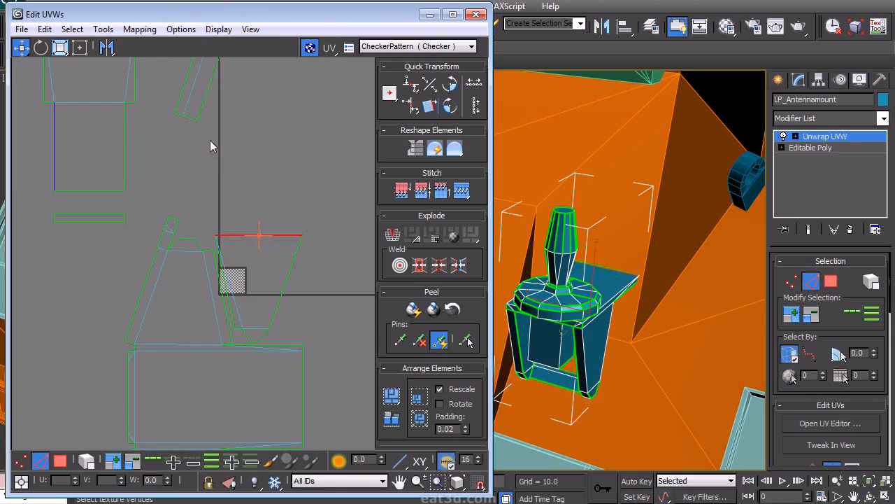
{"action": "left_click", "coordinate": [430, 107]}
{"action": "scroll", "coordinate": [259, 88], "scroll_direction": "down", "scroll_amount": 2}
{"action": "middle_click_drag", "start_coordinate": [258, 88], "coordinate": [241, 142]}
{"action": "right_click", "coordinate": [241, 142]}
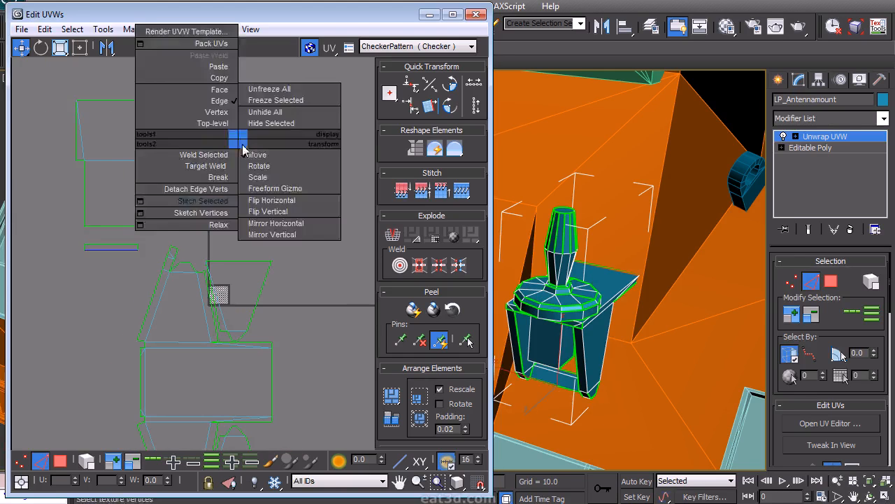
{"action": "left_click", "coordinate": [223, 90]}
{"action": "left_click_drag", "start_coordinate": [214, 148], "coordinate": [188, 162]}
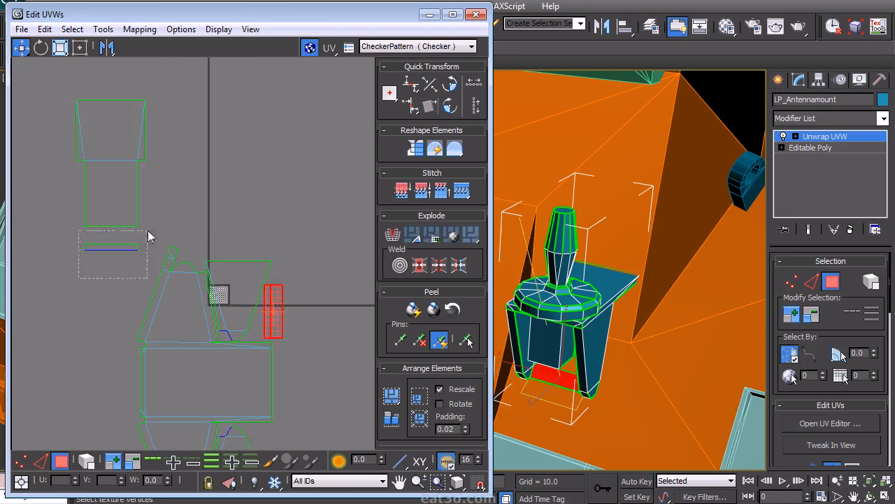
Step: Place the thin horizontal strip above the large shell and the tapered panel shell beside the upright strip
{"action": "left_click_drag", "start_coordinate": [147, 230], "coordinate": [147, 231]}
{"action": "middle_click_drag", "start_coordinate": [125, 247], "coordinate": [130, 137]}
{"action": "left_click_drag", "start_coordinate": [237, 145], "coordinate": [231, 146]}
{"action": "scroll", "coordinate": [224, 143], "scroll_direction": "down", "scroll_amount": 2}
{"action": "middle_click_drag", "start_coordinate": [224, 143], "coordinate": [213, 180]}
{"action": "left_click_drag", "start_coordinate": [177, 62], "coordinate": [178, 62]}
{"action": "left_click_drag", "start_coordinate": [134, 91], "coordinate": [290, 183]}
Step: Rotate the box shell 90 degrees and place it beside the large shell, below the tapered panel shell
{"action": "middle_click_drag", "start_coordinate": [289, 184], "coordinate": [143, 156]}
{"action": "left_click_drag", "start_coordinate": [170, 306], "coordinate": [332, 222]}
{"action": "left_click", "coordinate": [449, 88]}
{"action": "left_click_drag", "start_coordinate": [250, 238], "coordinate": [144, 257]}
{"action": "left_click", "coordinate": [221, 230]}
{"action": "scroll", "coordinate": [172, 315], "scroll_direction": "down", "scroll_amount": 3}
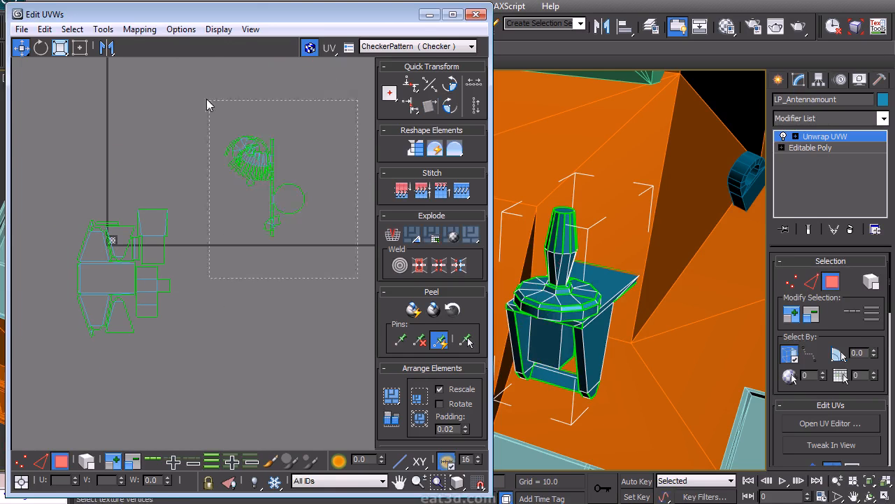
Step: Select the underside disc of the antenna's round base, apply a quick planar map, and move its shell clear of the others
{"action": "left_click_drag", "start_coordinate": [207, 99], "coordinate": [206, 99]}
{"action": "middle_click_drag", "start_coordinate": [588, 309], "coordinate": [560, 312], "text": "alt"}
{"action": "left_click", "coordinate": [560, 287]}
{"action": "left_click_drag", "start_coordinate": [775, 417], "coordinate": [775, 269]}
{"action": "scroll", "coordinate": [779, 383], "scroll_direction": "down", "scroll_amount": 6}
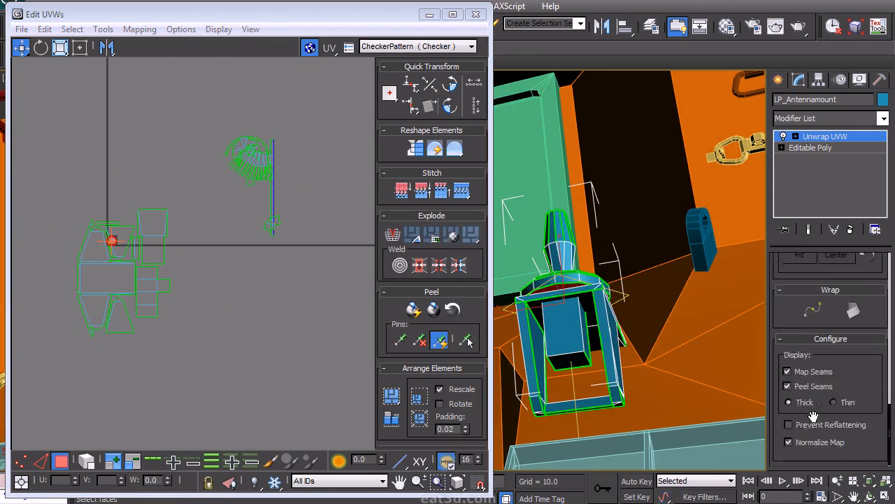
{"action": "scroll", "coordinate": [776, 413], "scroll_direction": "up", "scroll_amount": 6}
{"action": "left_click", "coordinate": [813, 372]}
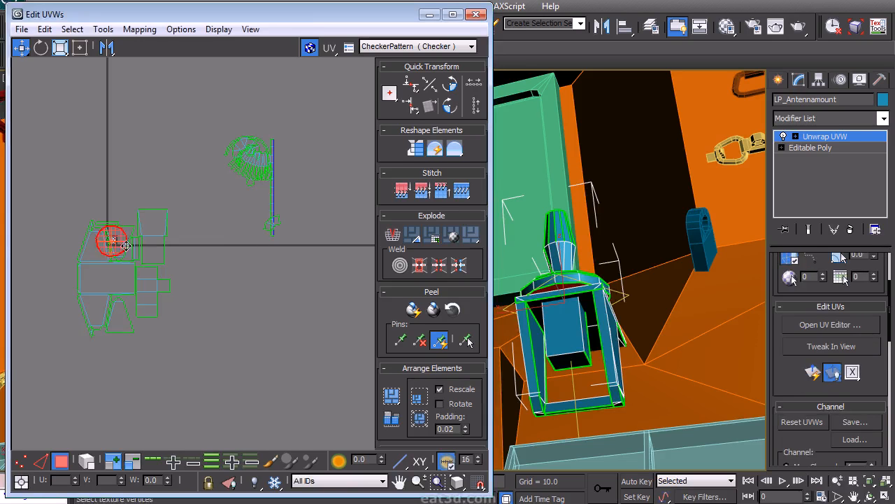
{"action": "left_click_drag", "start_coordinate": [168, 191], "coordinate": [196, 273]}
Step: Scale the disc shell down with the freeform gizmo and place it beside the lower trapezoid
{"action": "scroll", "coordinate": [179, 245], "scroll_direction": "up", "scroll_amount": 1}
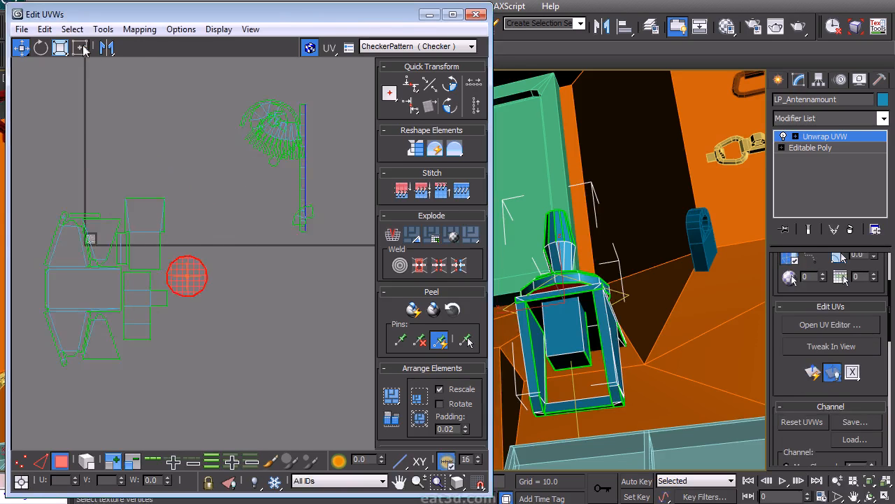
{"action": "left_click", "coordinate": [80, 47]}
{"action": "scroll", "coordinate": [124, 346], "scroll_direction": "up", "scroll_amount": 2}
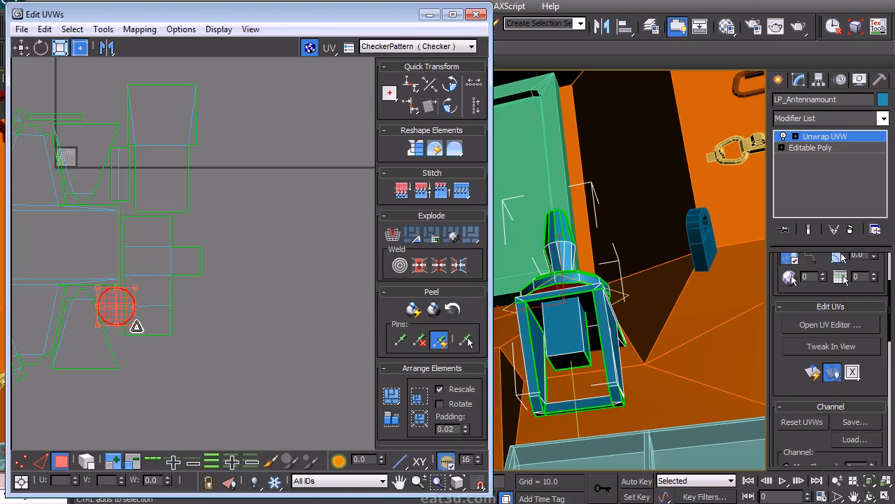
{"action": "scroll", "coordinate": [305, 200], "scroll_direction": "down", "scroll_amount": 3}
Step: Select the antenna post's upper side faces all around and grow the selection down to the round base
{"action": "middle_click_drag", "start_coordinate": [305, 200], "coordinate": [261, 224]}
{"action": "left_click_drag", "start_coordinate": [353, 286], "coordinate": [220, 63]}
{"action": "middle_click_drag", "start_coordinate": [559, 294], "coordinate": [630, 236], "text": "alt"}
{"action": "left_click_drag", "start_coordinate": [647, 188], "coordinate": [517, 296]}
{"action": "middle_click_drag", "start_coordinate": [618, 225], "coordinate": [625, 199], "text": "alt"}
{"action": "left_click_drag", "start_coordinate": [626, 190], "coordinate": [516, 260]}
{"action": "middle_click_drag", "start_coordinate": [526, 263], "coordinate": [588, 215], "text": "alt"}
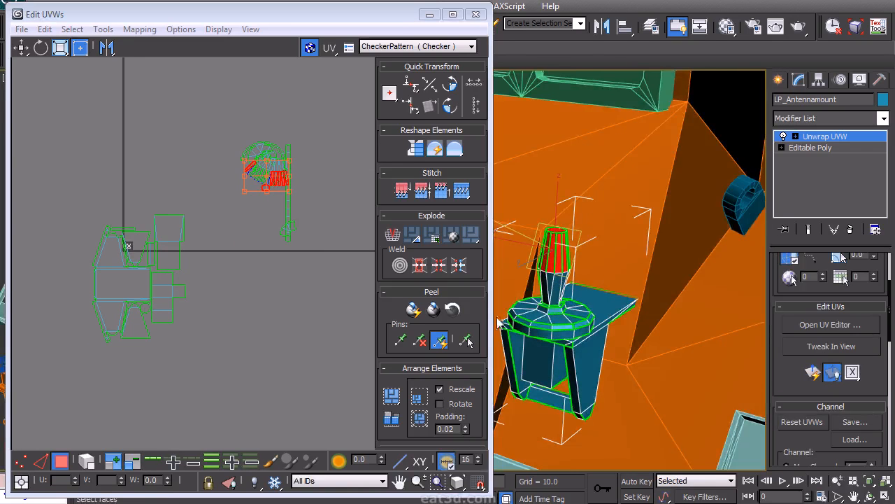
{"action": "middle_click_drag", "start_coordinate": [497, 317], "coordinate": [391, 311], "text": "alt"}
{"action": "left_click_drag", "start_coordinate": [638, 186], "coordinate": [519, 263], "text": "ctrl"}
{"action": "middle_click_drag", "start_coordinate": [611, 264], "coordinate": [650, 178], "text": "alt"}
{"action": "left_click_drag", "start_coordinate": [623, 183], "coordinate": [512, 251], "text": "ctrl"}
{"action": "middle_click_drag", "start_coordinate": [518, 260], "coordinate": [795, 297], "text": "alt"}
{"action": "scroll", "coordinate": [795, 297], "scroll_direction": "up", "scroll_amount": 4}
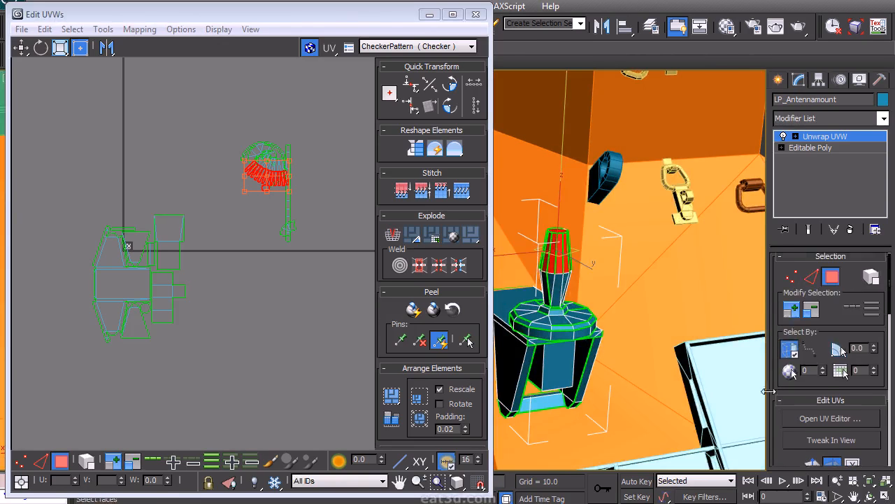
{"action": "left_click", "coordinate": [792, 315]}
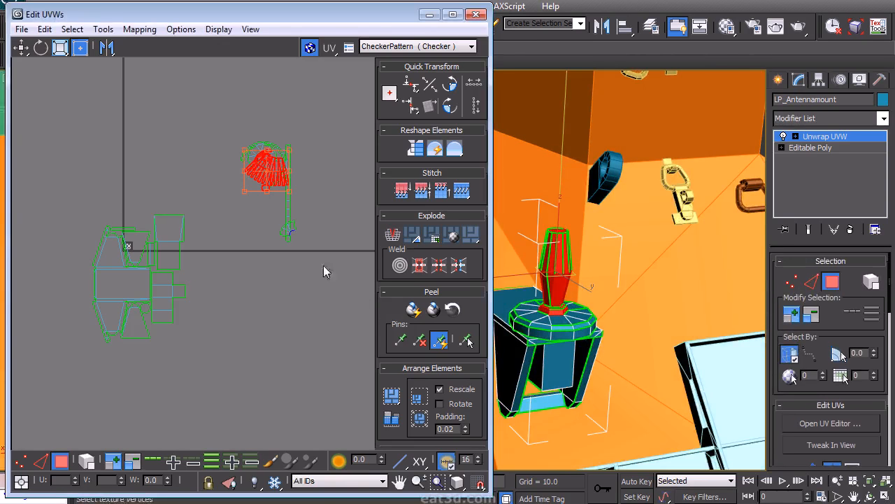
Step: Apply a cylindrical projection aligned to Z to the antenna post, excluding its top cap from the selection
{"action": "middle_click_drag", "start_coordinate": [324, 270], "coordinate": [309, 294]}
{"action": "scroll", "coordinate": [776, 347], "scroll_direction": "down", "scroll_amount": 5}
{"action": "scroll", "coordinate": [804, 368], "scroll_direction": "down", "scroll_amount": 5}
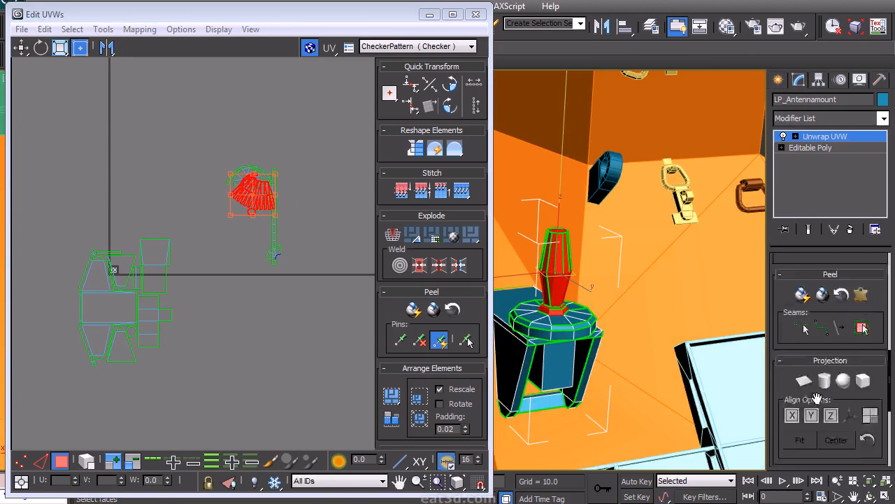
{"action": "left_click", "coordinate": [825, 291]}
{"action": "mouse_move", "coordinate": [585, 263]}
{"action": "middle_mouse_down", "text": "alt"}
{"action": "mouse_move", "coordinate": [557, 306]}
{"action": "mouse_move", "coordinate": [563, 282]}
{"action": "mouse_move", "coordinate": [460, 294]}
{"action": "mouse_move", "coordinate": [354, 338]}
{"action": "mouse_move", "coordinate": [614, 320]}
{"action": "mouse_move", "coordinate": [574, 250]}
{"action": "mouse_move", "coordinate": [607, 252]}
{"action": "mouse_move", "coordinate": [529, 239]}
{"action": "middle_mouse_up", "text": "alt"}
{"action": "key", "text": "F3"}
{"action": "left_click", "coordinate": [838, 327]}
{"action": "left_click_drag", "start_coordinate": [603, 200], "coordinate": [552, 213]}
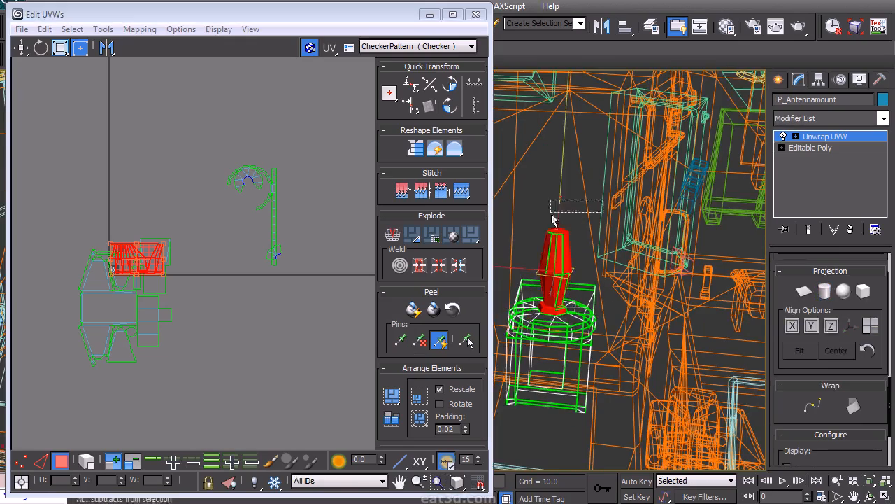
{"action": "left_click", "coordinate": [822, 293]}
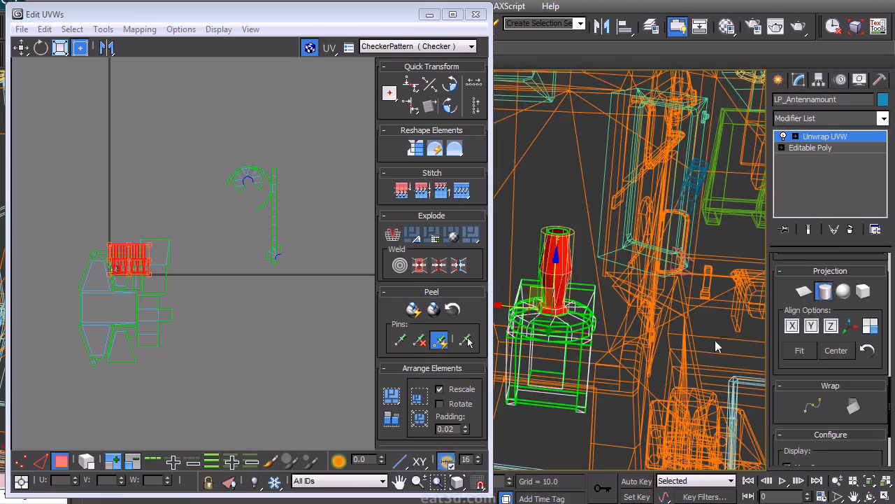
Step: Rotate the cylindrical projection gizmo around the antenna post and leave the projection mode
{"action": "middle_click_drag", "start_coordinate": [184, 281], "coordinate": [186, 285]}
{"action": "middle_click_drag", "start_coordinate": [545, 308], "coordinate": [629, 364], "text": "alt"}
{"action": "key", "text": "e"}
{"action": "left_click_drag", "start_coordinate": [589, 373], "coordinate": [575, 380]}
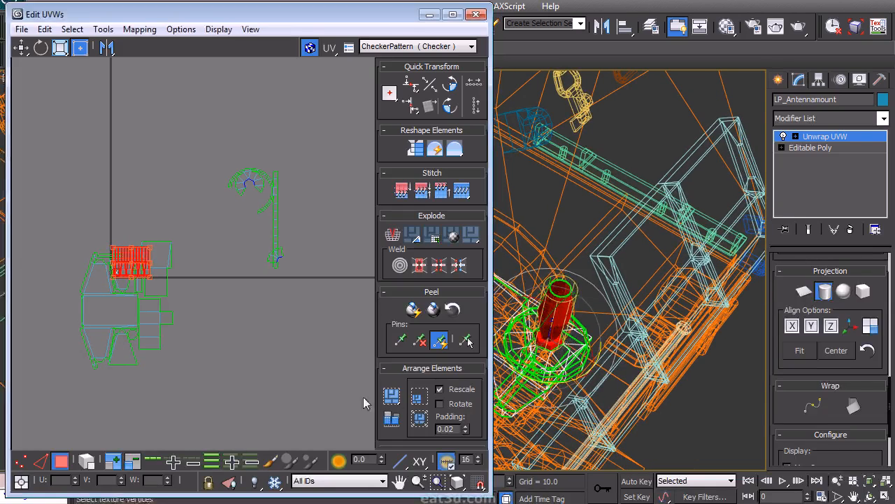
{"action": "left_click", "coordinate": [830, 295]}
Step: Move the antenna post's cylindrical shell into the empty space above the arranged shells
{"action": "middle_click_drag", "start_coordinate": [242, 281], "coordinate": [250, 284]}
{"action": "scroll", "coordinate": [193, 269], "scroll_direction": "up", "scroll_amount": 2}
{"action": "left_click_drag", "start_coordinate": [108, 268], "coordinate": [158, 176]}
{"action": "middle_click_drag", "start_coordinate": [192, 188], "coordinate": [295, 163]}
Step: Planar-map the antenna post's top cap, scale its shell down, and place it next to the underside disc
{"action": "left_click", "coordinate": [124, 190]}
{"action": "left_click_drag", "start_coordinate": [124, 190], "coordinate": [183, 209]}
{"action": "middle_click_drag", "start_coordinate": [230, 194], "coordinate": [211, 227]}
{"action": "scroll", "coordinate": [821, 300], "scroll_direction": "up", "scroll_amount": 5}
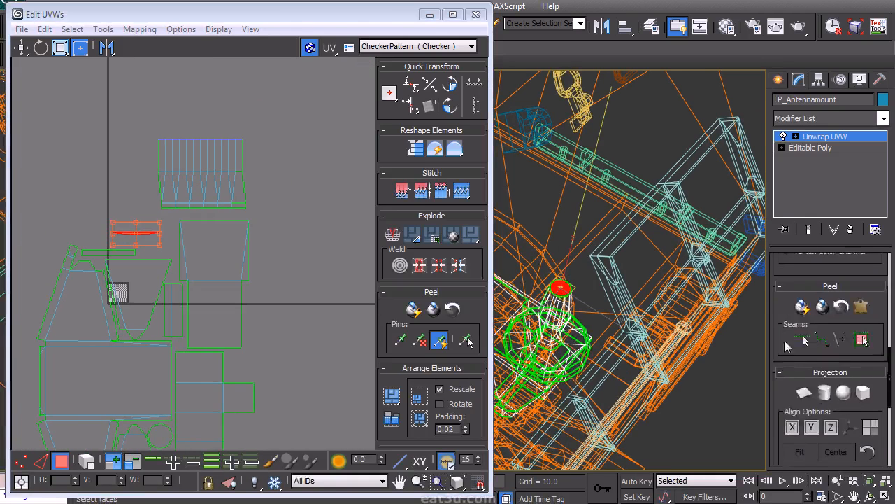
{"action": "left_click", "coordinate": [117, 292]}
{"action": "middle_click_drag", "start_coordinate": [137, 311], "coordinate": [137, 338]}
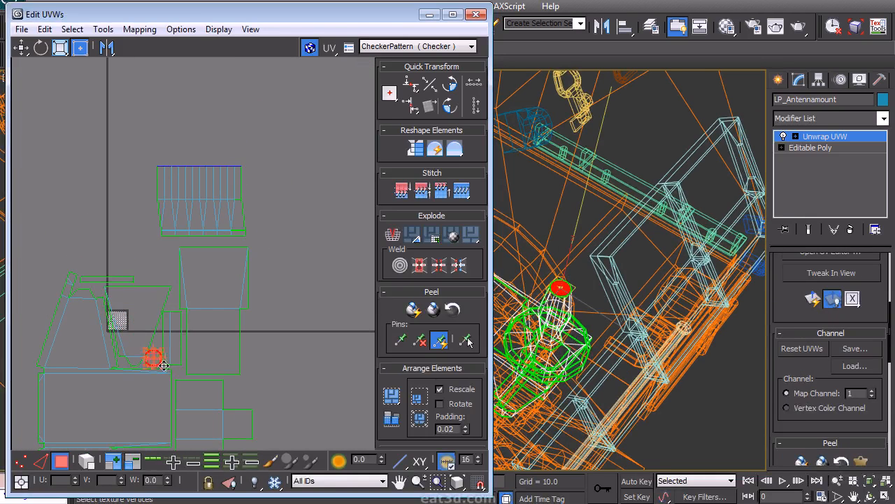
{"action": "middle_click_drag", "start_coordinate": [249, 387], "coordinate": [253, 242]}
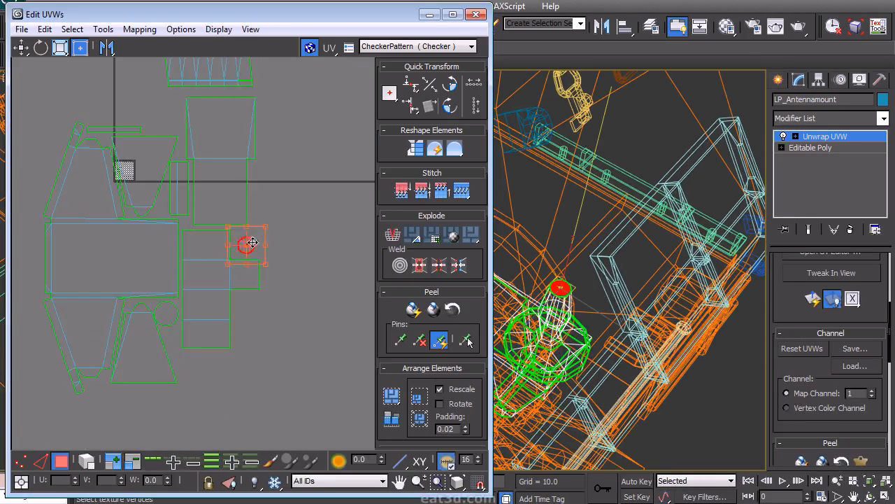
{"action": "middle_click_drag", "start_coordinate": [268, 287], "coordinate": [229, 420]}
Step: Select the antenna post's cylindrical shell and place it directly above the large shell
{"action": "left_click_drag", "start_coordinate": [263, 144], "coordinate": [125, 218]}
{"action": "middle_click_drag", "start_coordinate": [196, 234], "coordinate": [217, 133]}
{"action": "scroll", "coordinate": [221, 133], "scroll_direction": "down", "scroll_amount": 2}
{"action": "mouse_move", "coordinate": [217, 103]}
{"action": "left_mouse_down"}
{"action": "mouse_move", "coordinate": [146, 127]}
{"action": "mouse_move", "coordinate": [163, 132]}
{"action": "left_mouse_up"}
{"action": "middle_click_drag", "start_coordinate": [318, 119], "coordinate": [202, 245]}
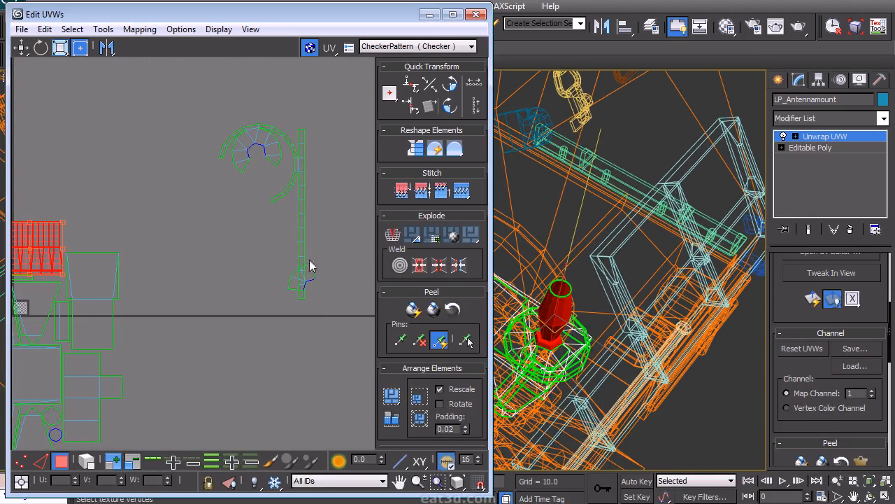
Step: Grow the antenna post's face selection, then subtract the neighbouring shells so only the round base's top shells stay selected
{"action": "middle_click_drag", "start_coordinate": [617, 282], "coordinate": [609, 284], "text": "alt"}
{"action": "key", "text": "F3"}
{"action": "scroll", "coordinate": [800, 316], "scroll_direction": "up", "scroll_amount": 5}
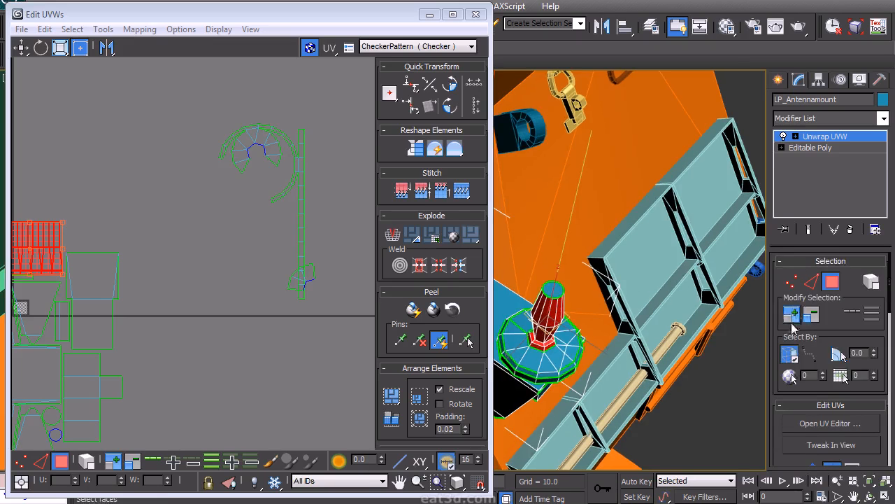
{"action": "left_click", "coordinate": [791, 316]}
{"action": "middle_click_drag", "start_coordinate": [565, 331], "coordinate": [537, 249], "text": "alt"}
{"action": "scroll", "coordinate": [168, 315], "scroll_direction": "down", "scroll_amount": 2}
{"action": "middle_click_drag", "start_coordinate": [140, 335], "coordinate": [252, 255]}
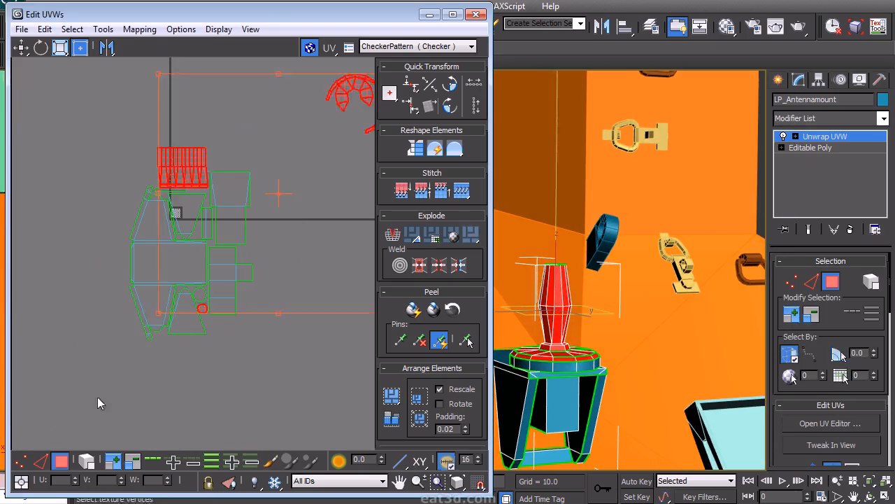
{"action": "left_click", "coordinate": [97, 395]}
{"action": "key", "text": "ctrl+z"}
{"action": "left_click_drag", "start_coordinate": [120, 344], "coordinate": [266, 121], "text": "alt"}
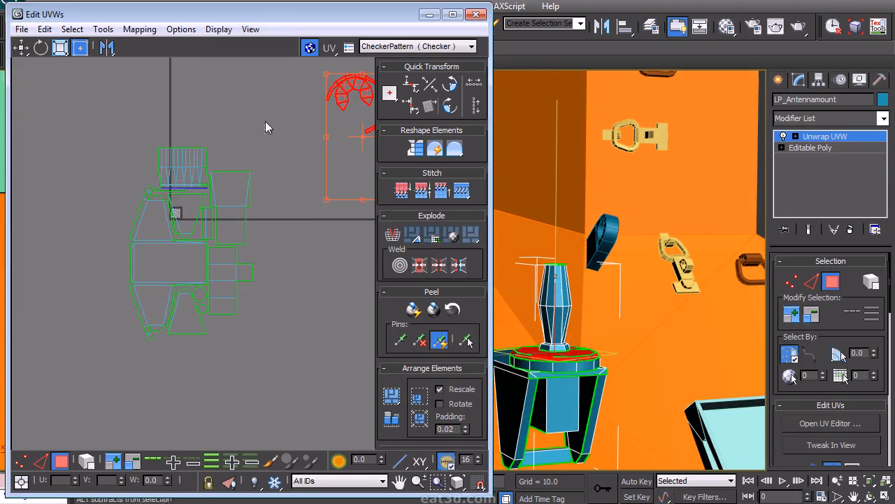
Step: Planar-map the round base's top faces and position their shell with the antenna mount's other shells
{"action": "left_click_drag", "start_coordinate": [775, 389], "coordinate": [811, 188]}
{"action": "left_click", "coordinate": [813, 265]}
{"action": "middle_click_drag", "start_coordinate": [189, 206], "coordinate": [151, 249]}
{"action": "left_click_drag", "start_coordinate": [146, 260], "coordinate": [199, 198]}
{"action": "middle_click_drag", "start_coordinate": [312, 208], "coordinate": [260, 238]}
{"action": "left_click_drag", "start_coordinate": [258, 329], "coordinate": [326, 180]}
{"action": "left_click_drag", "start_coordinate": [295, 220], "coordinate": [173, 277]}
{"action": "middle_click_drag", "start_coordinate": [174, 277], "coordinate": [239, 211]}
{"action": "scroll", "coordinate": [238, 213], "scroll_direction": "down", "scroll_amount": 1}
{"action": "scroll", "coordinate": [124, 330], "scroll_direction": "down", "scroll_amount": 1}
{"action": "left_click_drag", "start_coordinate": [125, 330], "coordinate": [242, 187]}
{"action": "scroll", "coordinate": [206, 210], "scroll_direction": "down", "scroll_amount": 8}
{"action": "scroll", "coordinate": [208, 188], "scroll_direction": "down", "scroll_amount": 3}
Step: Close the UV editor and collapse the antenna mount's modifier stack
{"action": "left_click", "coordinate": [476, 14]}
{"action": "right_click", "coordinate": [825, 137]}
{"action": "left_click", "coordinate": [860, 261]}
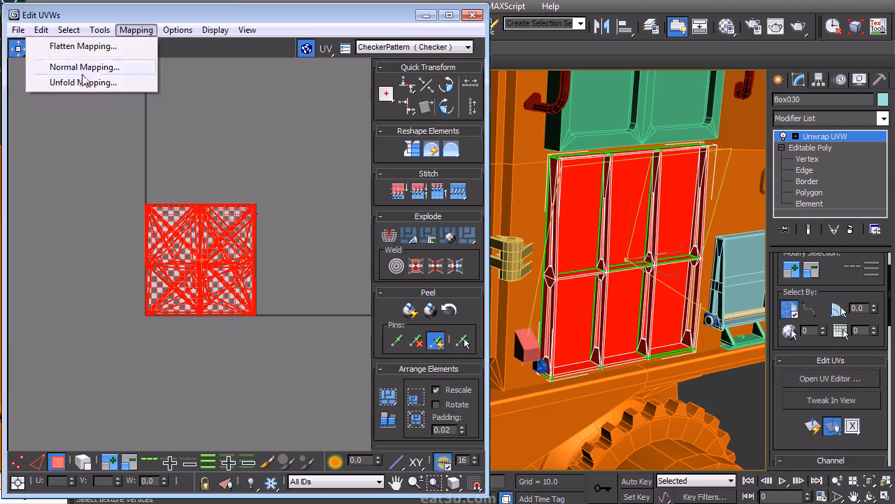
Step: Flatten-map all faces of the six-panel frame with a face angle threshold of 45 and spacing of 0.02
{"action": "left_click", "coordinate": [70, 45]}
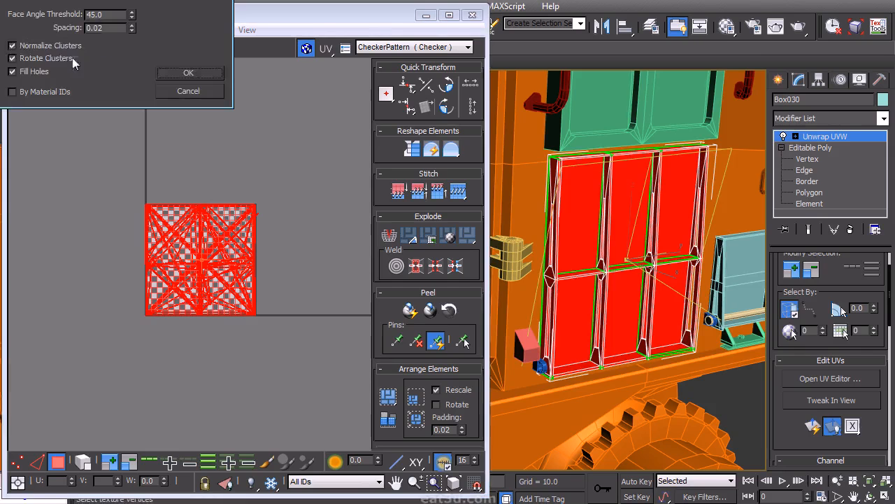
{"action": "left_click", "coordinate": [184, 72]}
{"action": "scroll", "coordinate": [145, 326], "scroll_direction": "down", "scroll_amount": 6}
{"action": "left_click", "coordinate": [224, 363]}
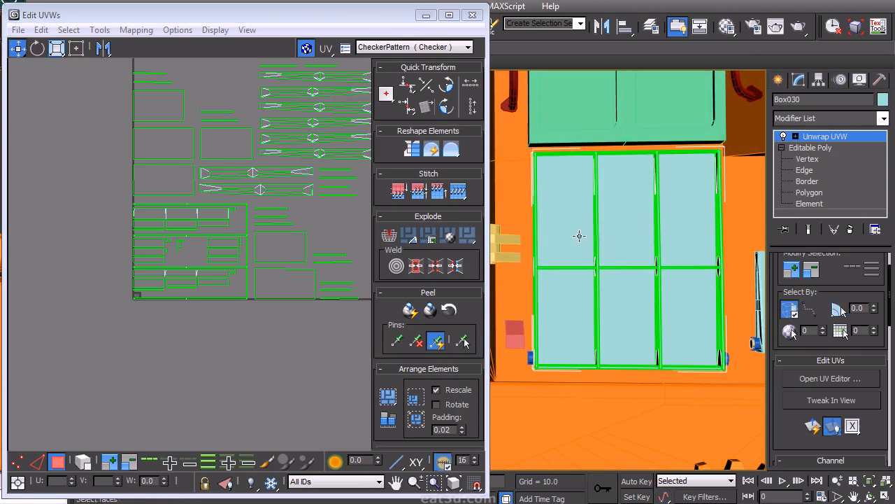
Step: Planar-map the frame's three upper panels one by one and move their overlapping shells below the UV square
{"action": "left_click", "coordinate": [578, 237]}
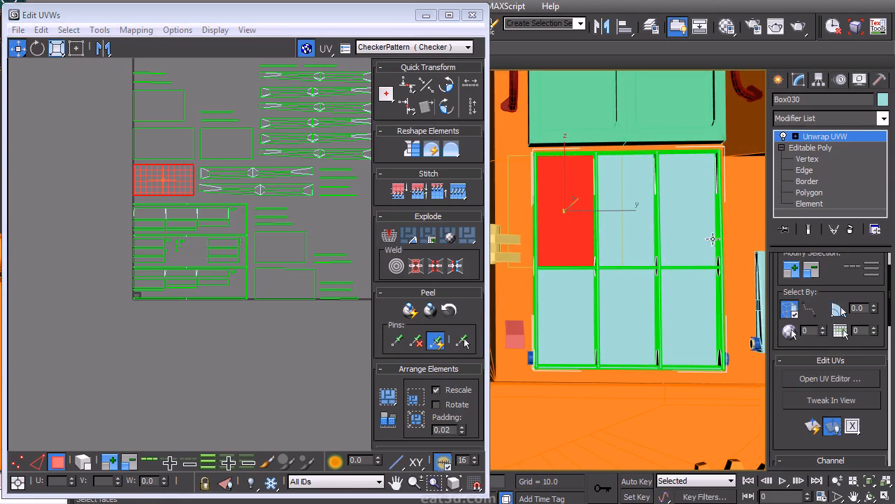
{"action": "left_click", "coordinate": [812, 425]}
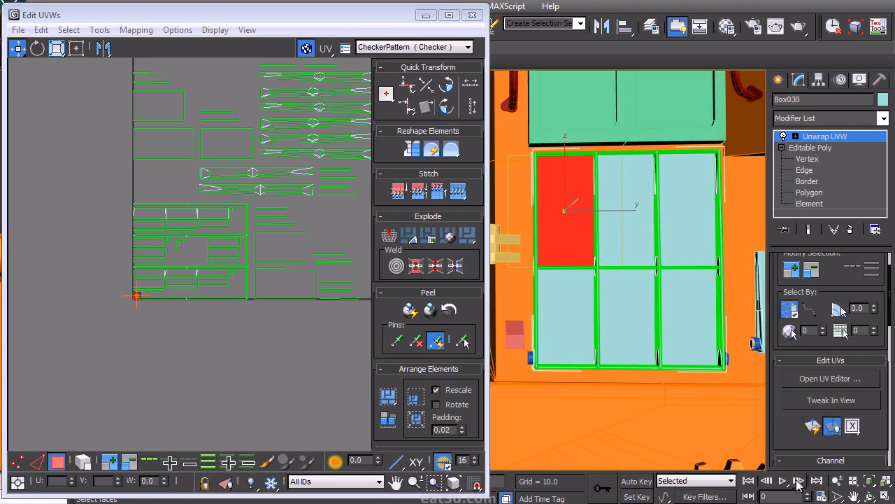
{"action": "scroll", "coordinate": [789, 315], "scroll_direction": "down", "scroll_amount": 10}
{"action": "scroll", "coordinate": [778, 427], "scroll_direction": "up", "scroll_amount": 8}
{"action": "left_click", "coordinate": [646, 238]}
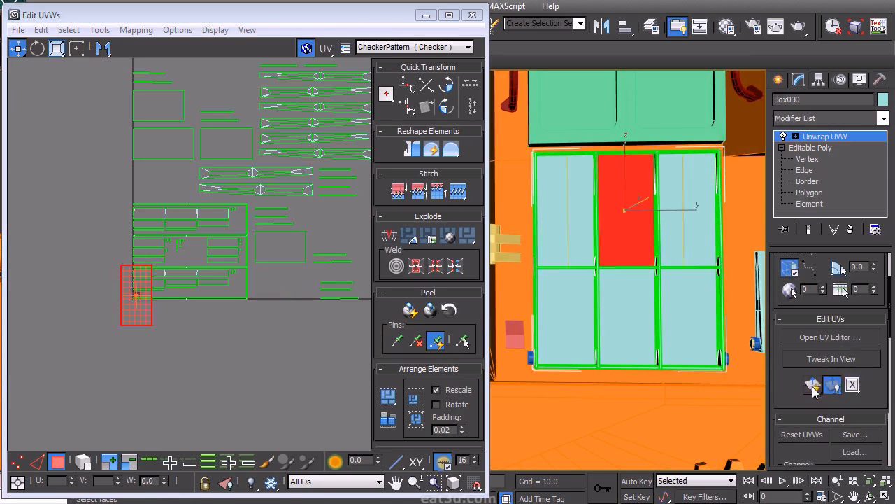
{"action": "left_click", "coordinate": [680, 235]}
{"action": "left_click", "coordinate": [147, 341]}
{"action": "left_click", "coordinate": [141, 346]}
{"action": "left_click_drag", "start_coordinate": [89, 336], "coordinate": [130, 306]}
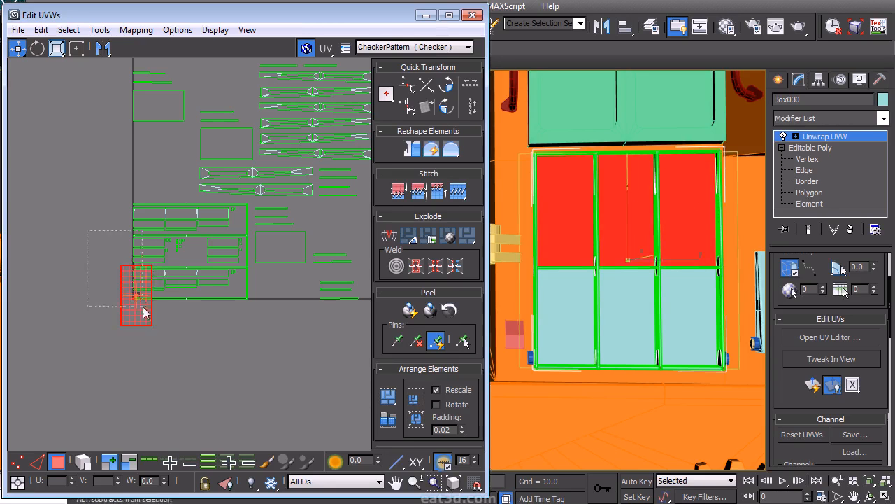
Step: Planar-map the frame's three lower panels individually and place their overlapping shells beside the upper panels' shell
{"action": "left_click", "coordinate": [573, 316]}
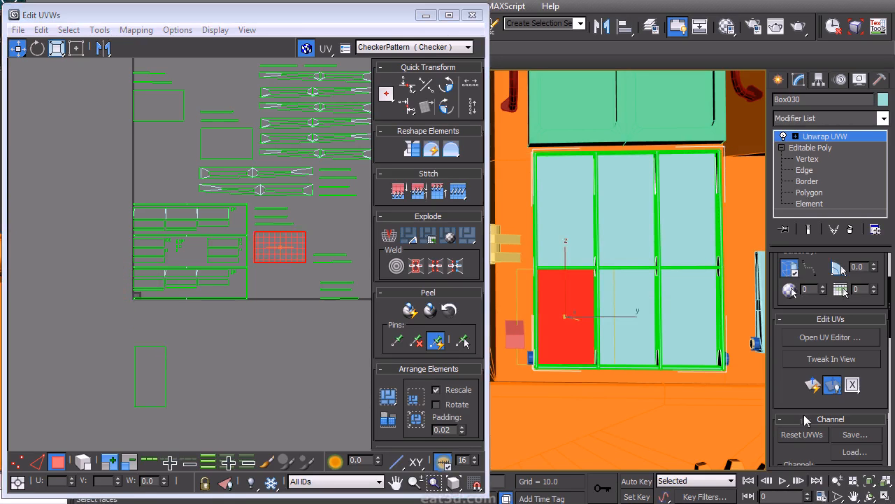
{"action": "left_click", "coordinate": [632, 305]}
{"action": "left_click", "coordinate": [814, 386]}
{"action": "left_click", "coordinate": [690, 328]}
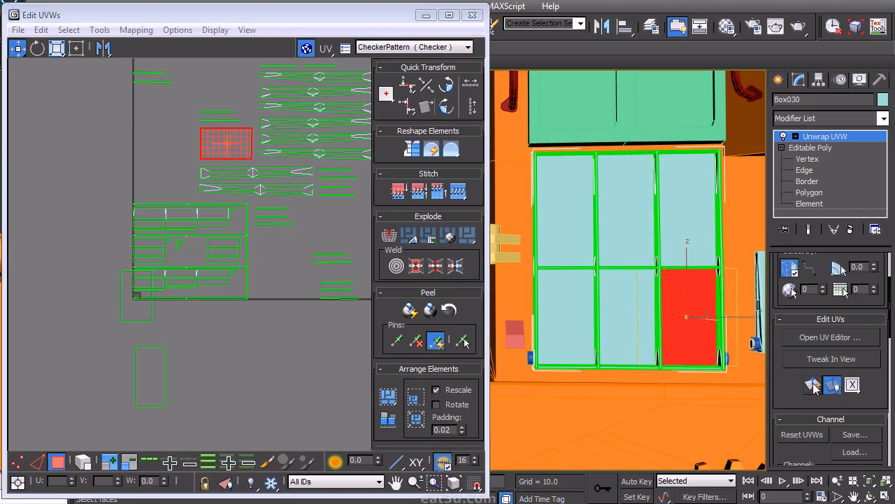
{"action": "left_click", "coordinate": [813, 387]}
{"action": "left_click", "coordinate": [269, 311]}
{"action": "left_click_drag", "start_coordinate": [91, 346], "coordinate": [144, 249]}
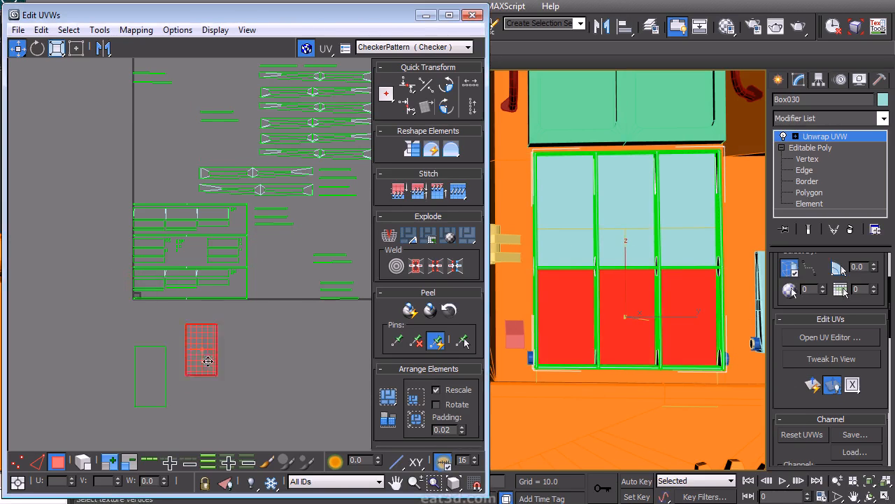
{"action": "left_click_drag", "start_coordinate": [191, 384], "coordinate": [191, 382]}
Step: Select the outer side faces at both ends of the frame and planar-map them together
{"action": "middle_click_drag", "start_coordinate": [271, 285], "coordinate": [190, 340]}
{"action": "middle_click_drag", "start_coordinate": [204, 280], "coordinate": [215, 269]}
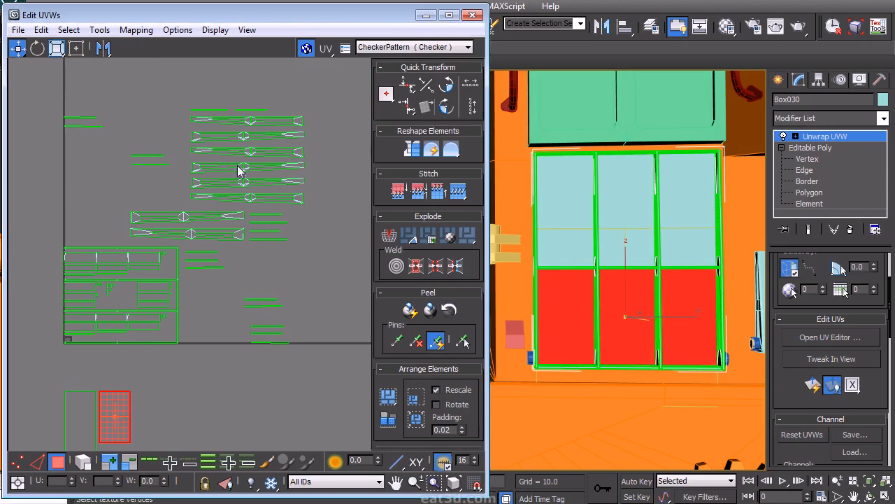
{"action": "middle_click_drag", "start_coordinate": [626, 250], "coordinate": [652, 264], "text": "alt"}
{"action": "scroll", "coordinate": [597, 284], "scroll_direction": "up", "scroll_amount": 4}
{"action": "scroll", "coordinate": [604, 278], "scroll_direction": "down", "scroll_amount": 4}
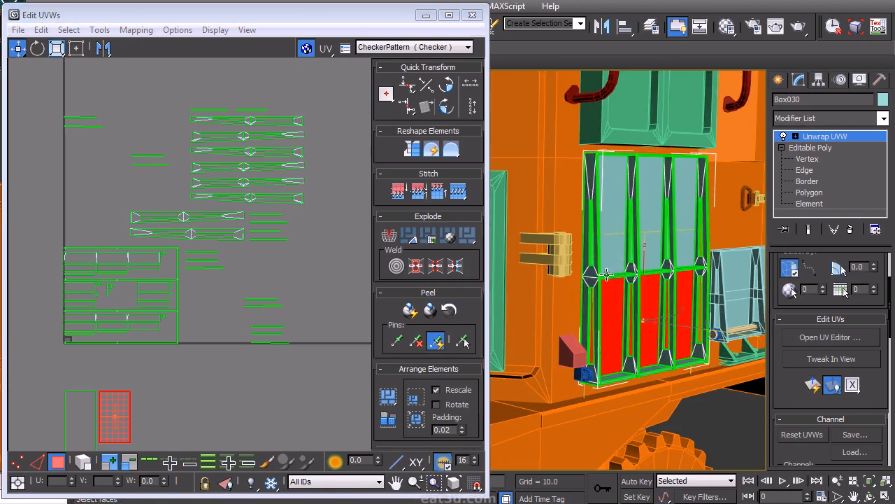
{"action": "left_click", "coordinate": [591, 275]}
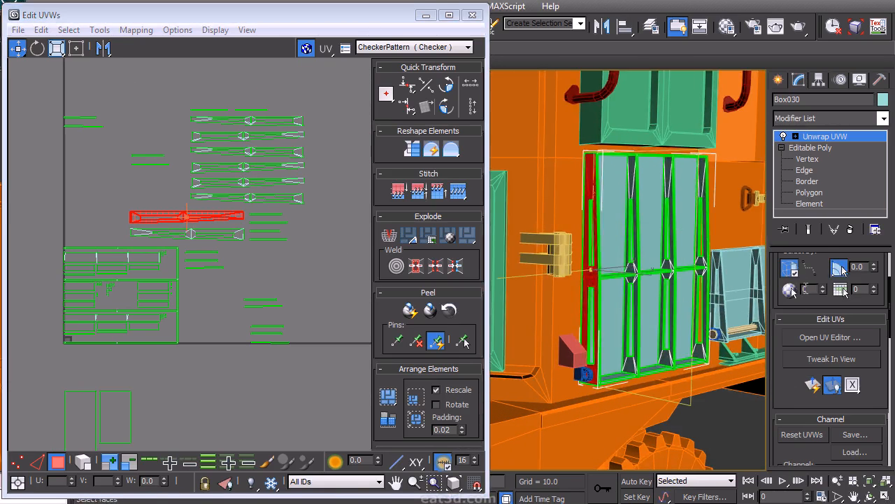
{"action": "left_click_drag", "start_coordinate": [708, 302], "coordinate": [694, 298], "text": "alt"}
{"action": "middle_click_drag", "start_coordinate": [694, 298], "coordinate": [615, 285], "text": "alt"}
{"action": "left_click", "coordinate": [701, 293], "text": "ctrl"}
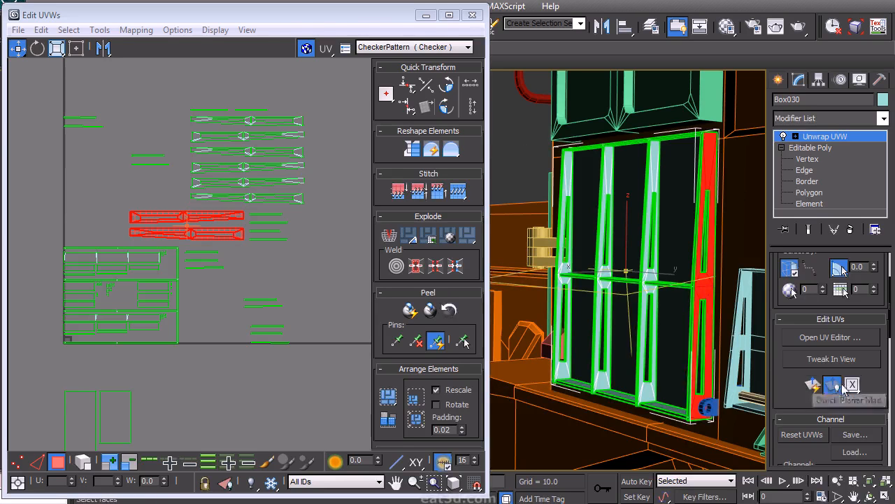
{"action": "mouse_move", "coordinate": [853, 424]}
{"action": "left_mouse_down"}
{"action": "mouse_move", "coordinate": [852, 405]}
{"action": "mouse_move", "coordinate": [852, 423]}
{"action": "left_mouse_up"}
{"action": "left_click", "coordinate": [813, 385]}
{"action": "scroll", "coordinate": [244, 242], "scroll_direction": "up", "scroll_amount": 5}
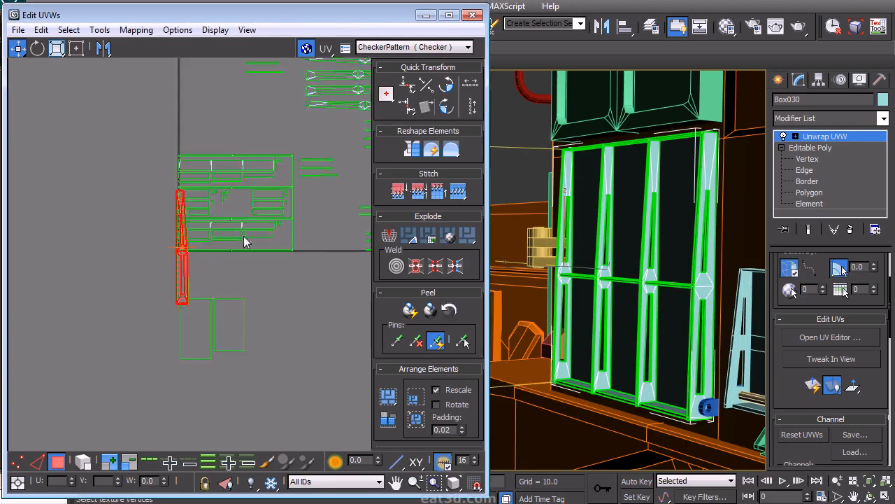
{"action": "left_click_drag", "start_coordinate": [174, 306], "coordinate": [109, 306]}
{"action": "left_click", "coordinate": [165, 296]}
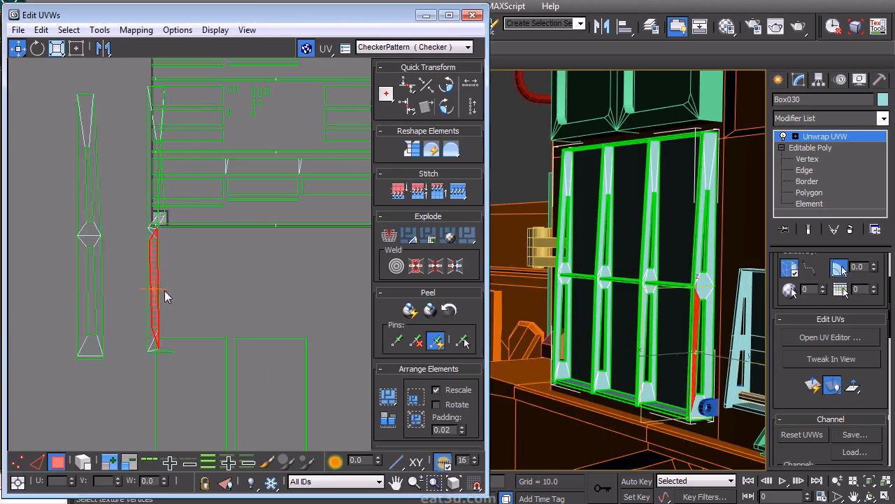
{"action": "key", "text": "ctrl+z"}
{"action": "key", "text": "ctrl+z"}
Step: Select the frame's stacked side shells as whole elements and move them away from the flattened layout
{"action": "left_click_drag", "start_coordinate": [172, 285], "coordinate": [87, 346]}
{"action": "scroll", "coordinate": [87, 346], "scroll_direction": "up", "scroll_amount": 6}
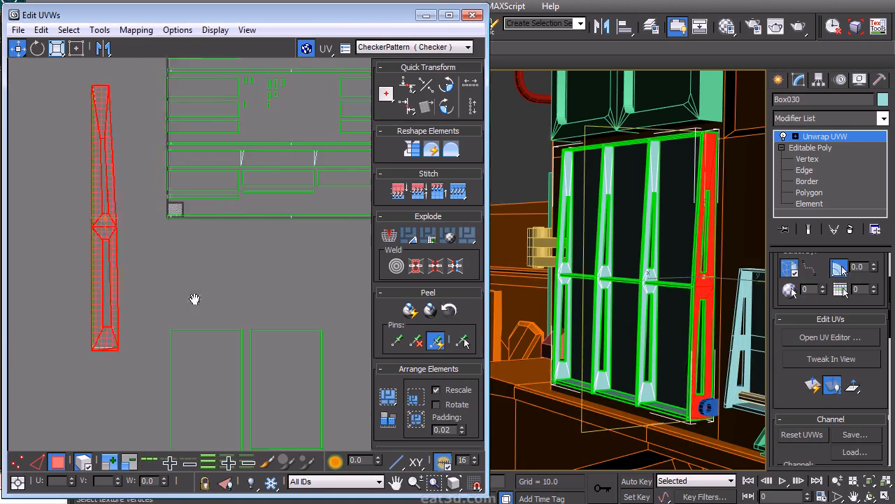
{"action": "left_click_drag", "start_coordinate": [183, 335], "coordinate": [182, 334]}
{"action": "middle_click_drag", "start_coordinate": [626, 301], "coordinate": [707, 263]}
{"action": "scroll", "coordinate": [707, 263], "scroll_direction": "up", "scroll_amount": 3}
{"action": "left_click_drag", "start_coordinate": [176, 370], "coordinate": [175, 370]}
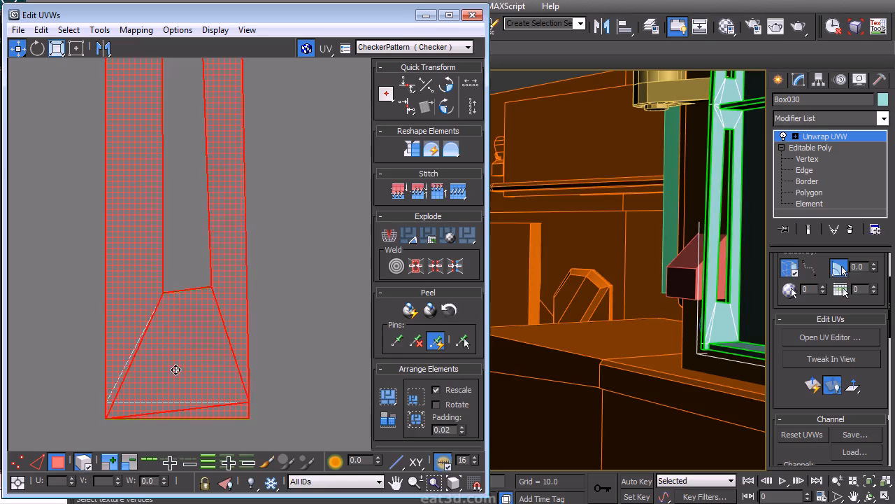
{"action": "scroll", "coordinate": [175, 370], "scroll_direction": "down", "scroll_amount": 6}
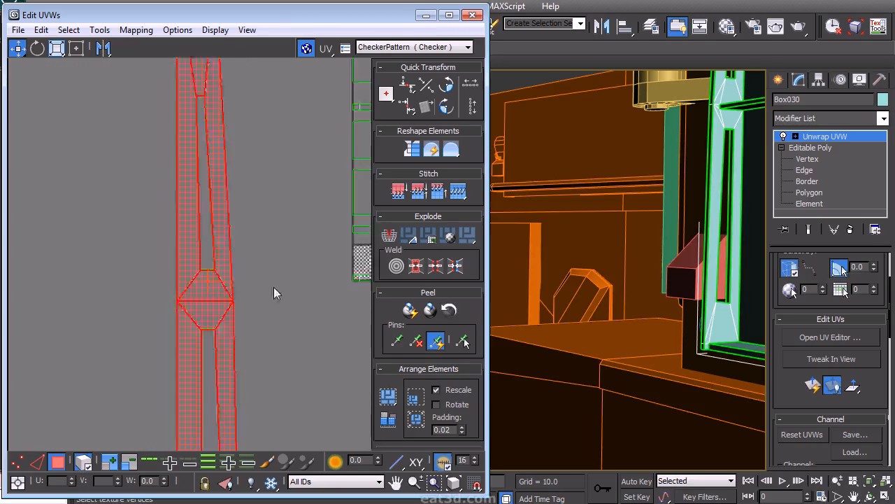
{"action": "left_click", "coordinate": [252, 314]}
Step: Select the inner side faces of the frame's vertical ribs from both viewing directions and planar-map them together
{"action": "middle_click_drag", "start_coordinate": [659, 300], "coordinate": [559, 301]}
{"action": "middle_click_drag", "start_coordinate": [603, 251], "coordinate": [473, 331], "text": "alt"}
{"action": "left_click", "coordinate": [608, 289]}
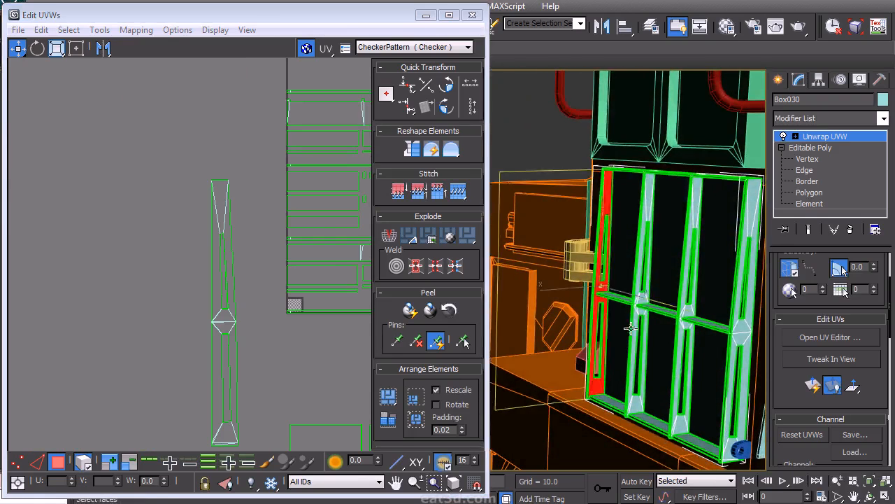
{"action": "left_click", "coordinate": [638, 328], "text": "ctrl"}
{"action": "left_click", "coordinate": [682, 336], "text": "ctrl"}
{"action": "middle_click_drag", "start_coordinate": [690, 329], "coordinate": [826, 313], "text": "alt"}
{"action": "left_click", "coordinate": [722, 289], "text": "ctrl"}
{"action": "left_click", "coordinate": [635, 298], "text": "ctrl"}
{"action": "middle_click_drag", "start_coordinate": [635, 298], "coordinate": [610, 316], "text": "alt"}
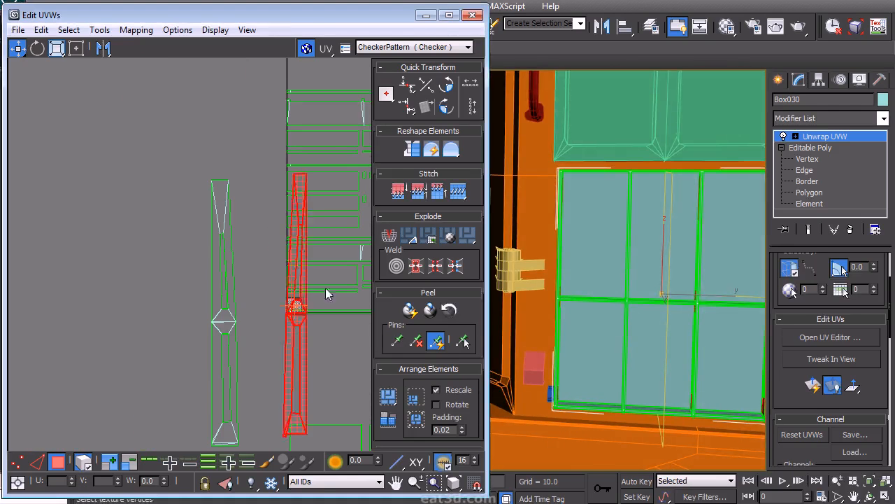
Step: Move the rib shells out of the flattened layout and align them beside the outer side shells
{"action": "middle_click_drag", "start_coordinate": [325, 292], "coordinate": [287, 210]}
{"action": "left_click_drag", "start_coordinate": [259, 332], "coordinate": [145, 352]}
{"action": "middle_click_drag", "start_coordinate": [681, 386], "coordinate": [654, 366]}
{"action": "left_click", "coordinate": [126, 372]}
{"action": "middle_click_drag", "start_coordinate": [134, 364], "coordinate": [158, 360]}
{"action": "left_click", "coordinate": [170, 256]}
{"action": "left_click_drag", "start_coordinate": [170, 256], "coordinate": [184, 238]}
{"action": "left_click", "coordinate": [302, 249]}
Step: Move both long vertical side shells directly next to the panel shells below the UV square
{"action": "middle_click_drag", "start_coordinate": [610, 239], "coordinate": [673, 226]}
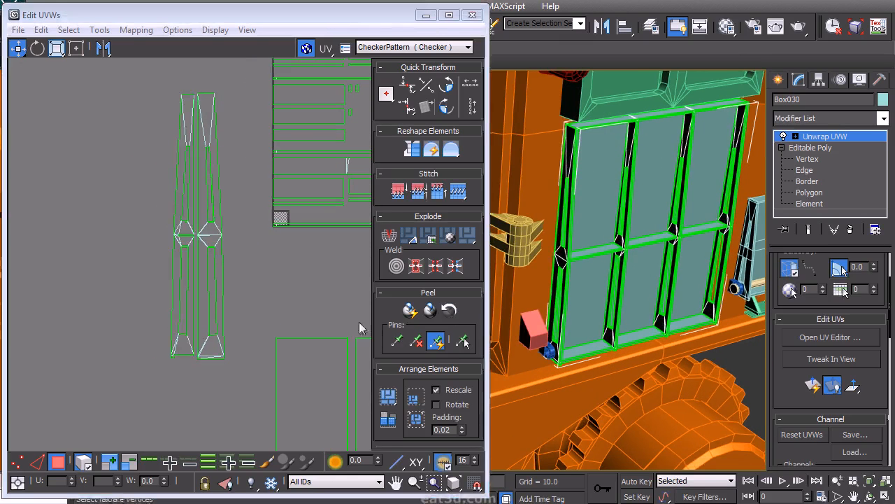
{"action": "middle_click_drag", "start_coordinate": [143, 344], "coordinate": [129, 303]}
{"action": "scroll", "coordinate": [129, 303], "scroll_direction": "down", "scroll_amount": 2}
{"action": "left_click_drag", "start_coordinate": [129, 303], "coordinate": [209, 124]}
{"action": "left_click_drag", "start_coordinate": [198, 263], "coordinate": [225, 332]}
{"action": "left_click", "coordinate": [274, 261]}
Step: Select all the remaining flattened shells and move them clear of the arranged panel and side shells
{"action": "middle_click_drag", "start_coordinate": [273, 262], "coordinate": [75, 339]}
{"action": "scroll", "coordinate": [193, 256], "scroll_direction": "down", "scroll_amount": 2}
{"action": "middle_click_drag", "start_coordinate": [301, 294], "coordinate": [313, 330]}
{"action": "left_click_drag", "start_coordinate": [96, 93], "coordinate": [97, 94]}
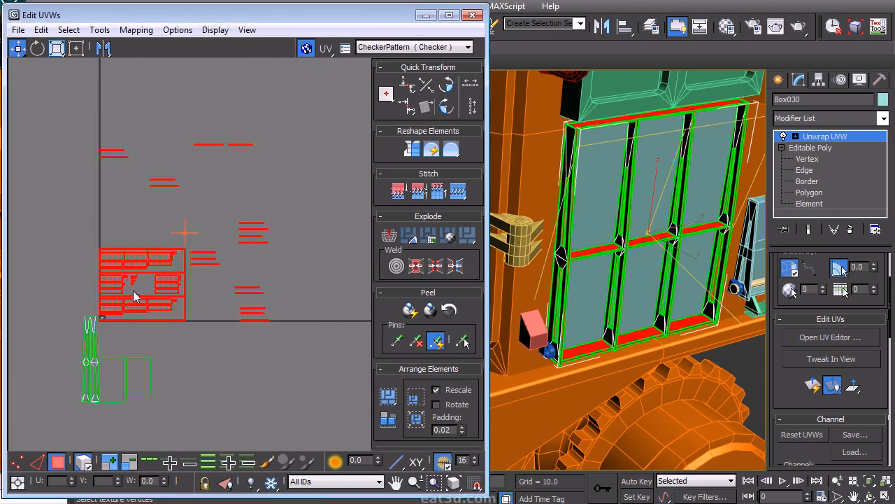
{"action": "left_click_drag", "start_coordinate": [97, 153], "coordinate": [162, 168]}
{"action": "scroll", "coordinate": [263, 336], "scroll_direction": "up", "scroll_amount": 1}
{"action": "left_click", "coordinate": [261, 339]}
Step: Select the outer face along the frame's bottom and place its strip shell beneath the panel shells
{"action": "scroll", "coordinate": [215, 298], "scroll_direction": "up", "scroll_amount": 2}
{"action": "middle_click_drag", "start_coordinate": [214, 298], "coordinate": [249, 256]}
{"action": "scroll", "coordinate": [249, 282], "scroll_direction": "up", "scroll_amount": 1}
{"action": "middle_click_drag", "start_coordinate": [589, 290], "coordinate": [669, 322], "text": "alt"}
{"action": "left_click", "coordinate": [608, 300]}
{"action": "scroll", "coordinate": [220, 206], "scroll_direction": "down", "scroll_amount": 2}
{"action": "middle_click_drag", "start_coordinate": [220, 207], "coordinate": [286, 180]}
{"action": "left_click_drag", "start_coordinate": [285, 139], "coordinate": [147, 384]}
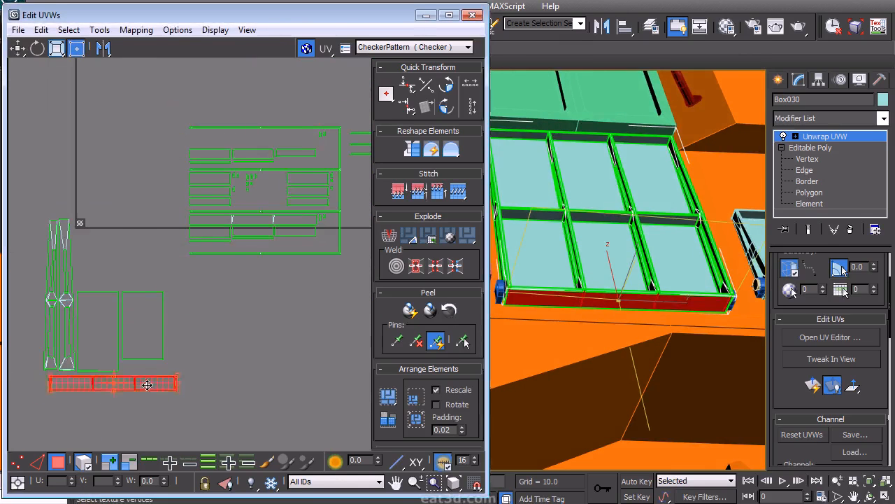
Step: Rotate the bottom strip's shell around and fit it tightly under the side and panel shells
{"action": "left_click", "coordinate": [446, 107]}
{"action": "left_click", "coordinate": [445, 107]}
{"action": "middle_click_drag", "start_coordinate": [150, 311], "coordinate": [216, 224]}
{"action": "scroll", "coordinate": [194, 300], "scroll_direction": "up", "scroll_amount": 3}
{"action": "left_click_drag", "start_coordinate": [193, 299], "coordinate": [195, 294]}
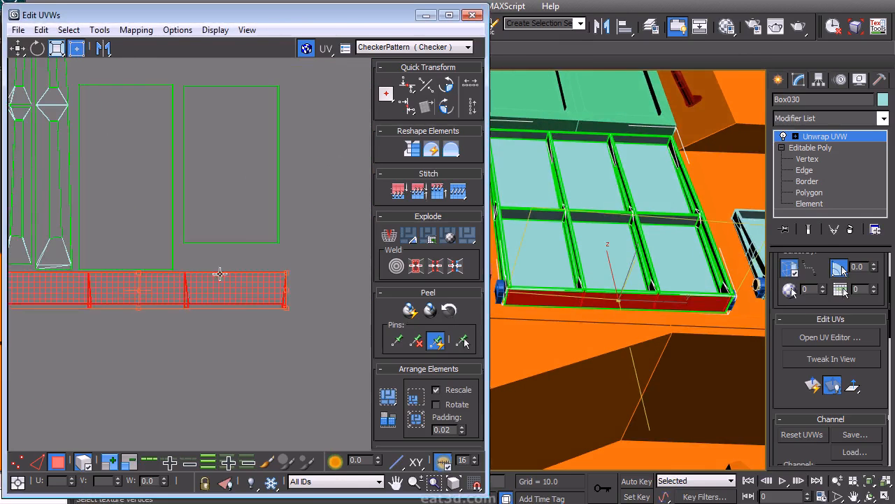
{"action": "left_click", "coordinate": [234, 259]}
Step: Select the outer face along the frame's top and align its strip shell with the bottom strip's shell
{"action": "middle_click_drag", "start_coordinate": [669, 158], "coordinate": [644, 318], "text": "alt"}
{"action": "left_click", "coordinate": [623, 172]}
{"action": "middle_click_drag", "start_coordinate": [260, 130], "coordinate": [187, 329]}
{"action": "scroll", "coordinate": [188, 322], "scroll_direction": "down", "scroll_amount": 2}
{"action": "left_click_drag", "start_coordinate": [334, 197], "coordinate": [157, 401]}
{"action": "middle_click_drag", "start_coordinate": [158, 399], "coordinate": [264, 245]}
{"action": "scroll", "coordinate": [265, 244], "scroll_direction": "up", "scroll_amount": 1}
{"action": "scroll", "coordinate": [268, 264], "scroll_direction": "up", "scroll_amount": 1}
{"action": "left_click_drag", "start_coordinate": [268, 263], "coordinate": [224, 308]}
{"action": "left_click_drag", "start_coordinate": [344, 236], "coordinate": [223, 74]}
{"action": "left_click_drag", "start_coordinate": [268, 115], "coordinate": [268, 140]}
{"action": "left_click", "coordinate": [302, 81]}
Step: Select and planar-map the small ledge faces inside the frame's bottom edge
{"action": "scroll", "coordinate": [281, 176], "scroll_direction": "down", "scroll_amount": 1}
{"action": "middle_click_drag", "start_coordinate": [302, 81], "coordinate": [120, 324]}
{"action": "scroll", "coordinate": [282, 177], "scroll_direction": "down", "scroll_amount": 2}
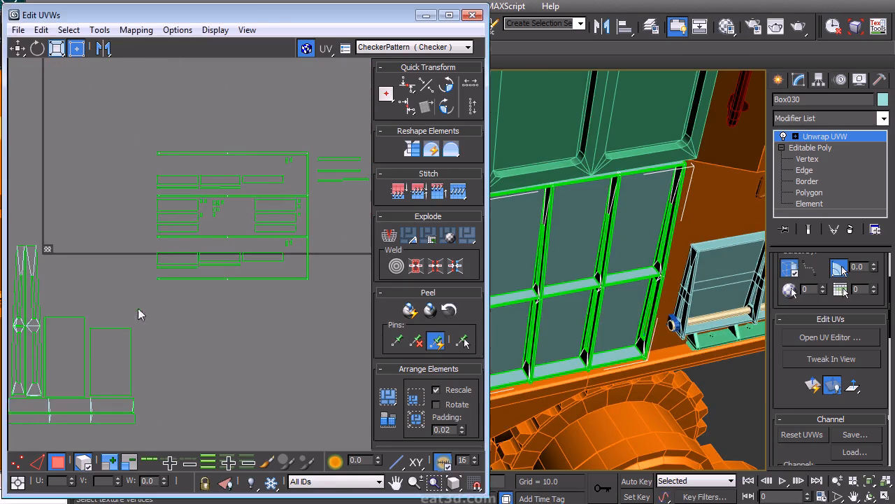
{"action": "left_click", "coordinate": [512, 376]}
{"action": "left_click", "coordinate": [562, 366]}
{"action": "left_click", "coordinate": [612, 360]}
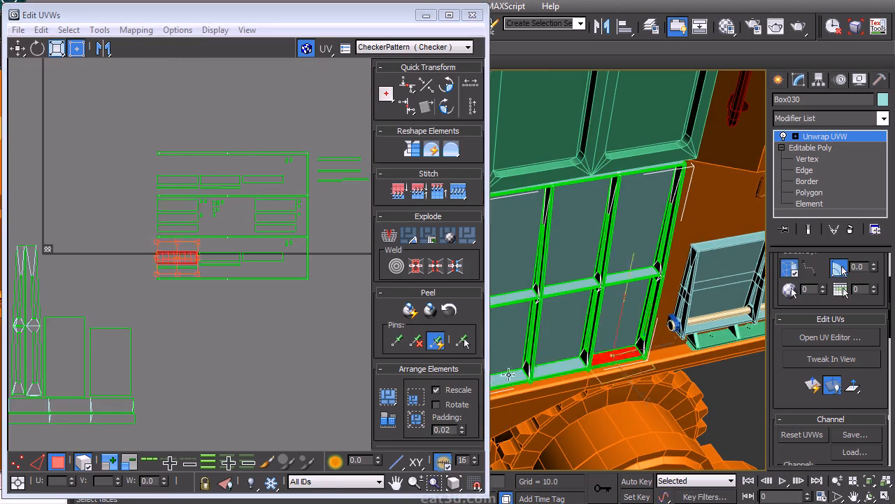
{"action": "left_click", "coordinate": [513, 376]}
Step: Select the bottom ledge faces again and flatten-map them with the existing dialog settings
{"action": "middle_click_drag", "start_coordinate": [513, 377], "coordinate": [599, 337]}
{"action": "left_click", "coordinate": [656, 326]}
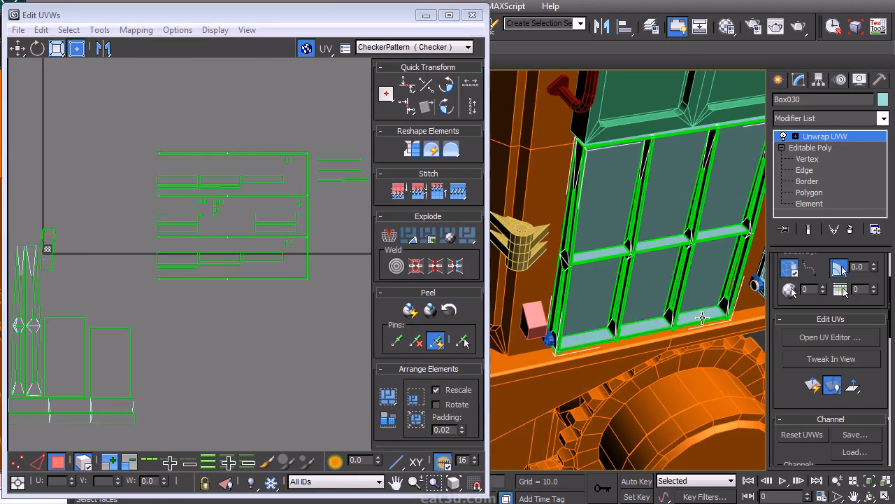
{"action": "left_click", "coordinate": [136, 31]}
{"action": "left_click", "coordinate": [158, 43]}
{"action": "left_click", "coordinate": [186, 72]}
Step: Try to reposition the flattened ledge shell and its vertices near the UV origin
{"action": "middle_click_drag", "start_coordinate": [158, 270], "coordinate": [272, 274]}
{"action": "scroll", "coordinate": [270, 246], "scroll_direction": "up", "scroll_amount": 5}
{"action": "left_click_drag", "start_coordinate": [263, 158], "coordinate": [85, 282]}
{"action": "left_click_drag", "start_coordinate": [171, 262], "coordinate": [174, 296]}
{"action": "left_click_drag", "start_coordinate": [88, 289], "coordinate": [87, 289]}
{"action": "scroll", "coordinate": [179, 270], "scroll_direction": "up", "scroll_amount": 3}
{"action": "left_click_drag", "start_coordinate": [215, 254], "coordinate": [218, 319]}
{"action": "left_click", "coordinate": [272, 238]}
{"action": "right_click", "coordinate": [273, 232]}
{"action": "left_click", "coordinate": [253, 205]}
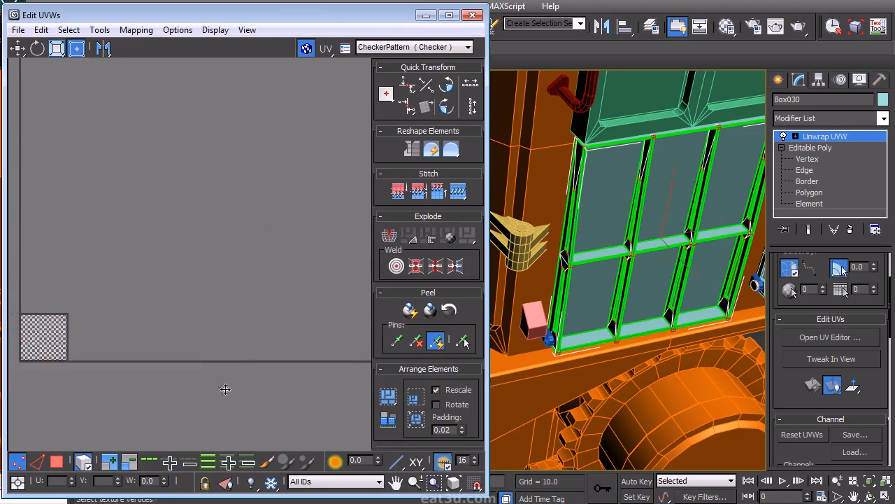
{"action": "key", "text": "ctrl+z"}
Step: Line up the stacked bottom ledge shells near the UV origin and place them against the upper end of the right-hand panel shell
{"action": "scroll", "coordinate": [208, 292], "scroll_direction": "down", "scroll_amount": 5}
{"action": "middle_click_drag", "start_coordinate": [208, 291], "coordinate": [229, 240]}
{"action": "left_click", "coordinate": [73, 232]}
{"action": "scroll", "coordinate": [102, 245], "scroll_direction": "down", "scroll_amount": 2}
{"action": "left_click", "coordinate": [185, 246]}
{"action": "scroll", "coordinate": [189, 218], "scroll_direction": "up", "scroll_amount": 2}
{"action": "scroll", "coordinate": [350, 203], "scroll_direction": "up", "scroll_amount": 3}
{"action": "left_click", "coordinate": [85, 463]}
{"action": "left_click_drag", "start_coordinate": [111, 341], "coordinate": [149, 281]}
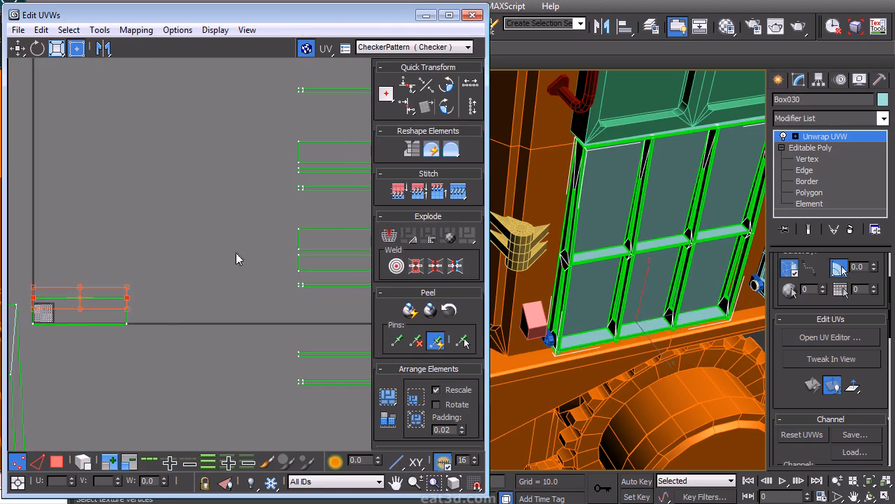
{"action": "middle_click_drag", "start_coordinate": [163, 324], "coordinate": [251, 253]}
{"action": "left_click_drag", "start_coordinate": [235, 269], "coordinate": [105, 219]}
{"action": "middle_click_drag", "start_coordinate": [191, 268], "coordinate": [195, 143]}
{"action": "scroll", "coordinate": [184, 56], "scroll_direction": "down", "scroll_amount": 2}
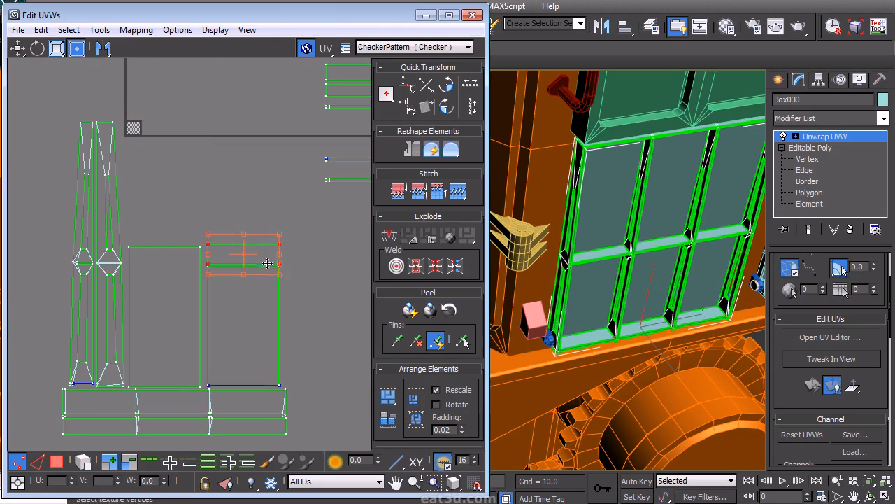
Step: Select the three underside faces along the frame's middle crossbar
{"action": "right_click", "coordinate": [600, 247]}
{"action": "left_click", "coordinate": [585, 205]}
{"action": "middle_click_drag", "start_coordinate": [583, 202], "coordinate": [556, 138], "text": "alt"}
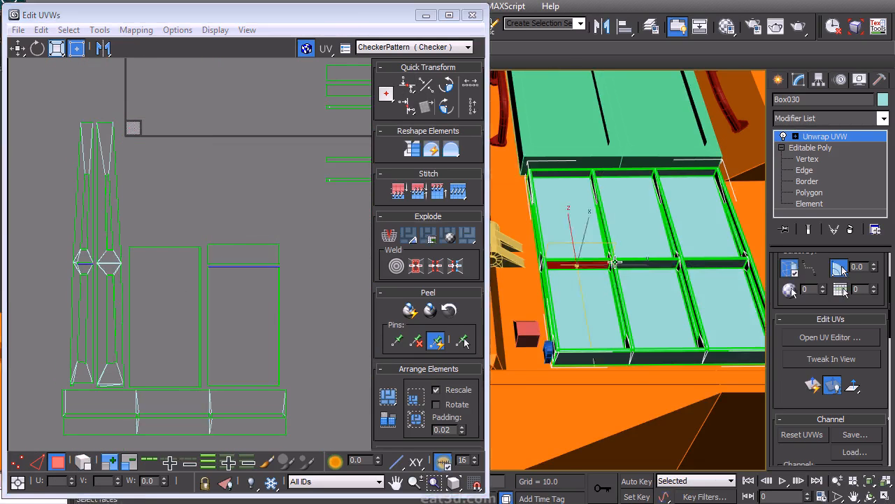
{"action": "left_click", "coordinate": [704, 270], "text": "ctrl"}
{"action": "key", "text": "ctrl+z"}
{"action": "left_click", "coordinate": [719, 265], "text": "ctrl"}
Step: Move the crossbar underside shells into open UV space near the origin and stack all three on top of each other
{"action": "middle_click_drag", "start_coordinate": [264, 208], "coordinate": [132, 396]}
{"action": "middle_click_drag", "start_coordinate": [340, 292], "coordinate": [306, 185]}
{"action": "scroll", "coordinate": [307, 185], "scroll_direction": "down", "scroll_amount": 2}
{"action": "left_click_drag", "start_coordinate": [306, 185], "coordinate": [92, 143]}
{"action": "middle_click_drag", "start_coordinate": [130, 231], "coordinate": [243, 291]}
{"action": "left_click", "coordinate": [132, 125]}
{"action": "scroll", "coordinate": [175, 229], "scroll_direction": "up", "scroll_amount": 2}
{"action": "mouse_move", "coordinate": [133, 125]}
{"action": "left_mouse_down"}
{"action": "mouse_move", "coordinate": [179, 229]}
{"action": "mouse_move", "coordinate": [206, 240]}
{"action": "mouse_move", "coordinate": [198, 235]}
{"action": "left_mouse_up"}
{"action": "scroll", "coordinate": [175, 230], "scroll_direction": "up", "scroll_amount": 3}
{"action": "scroll", "coordinate": [245, 246], "scroll_direction": "down", "scroll_amount": 2}
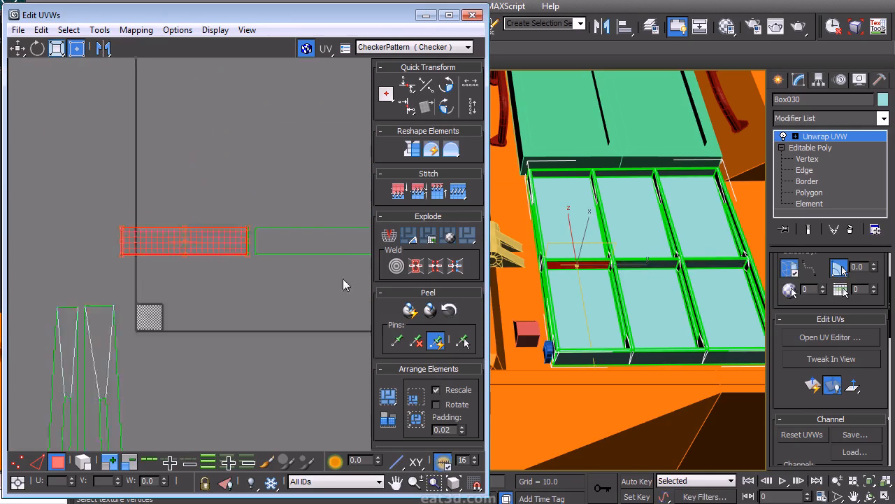
{"action": "middle_click_drag", "start_coordinate": [343, 278], "coordinate": [271, 293]}
{"action": "left_click_drag", "start_coordinate": [327, 291], "coordinate": [178, 216]}
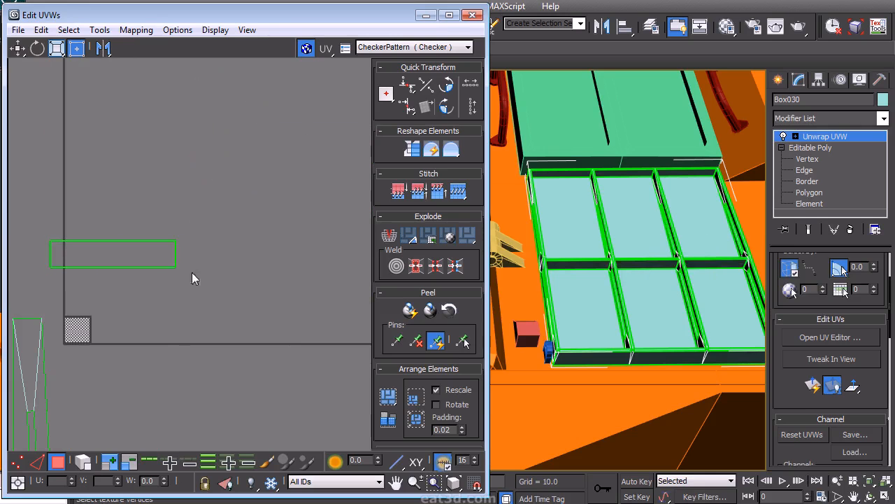
Step: Align the upper-edge vertices of the stacked crossbar shells horizontally and place the stack above the left-hand panel shell
{"action": "right_click", "coordinate": [189, 323]}
{"action": "left_click", "coordinate": [174, 295]}
{"action": "left_click_drag", "start_coordinate": [208, 304], "coordinate": [162, 242]}
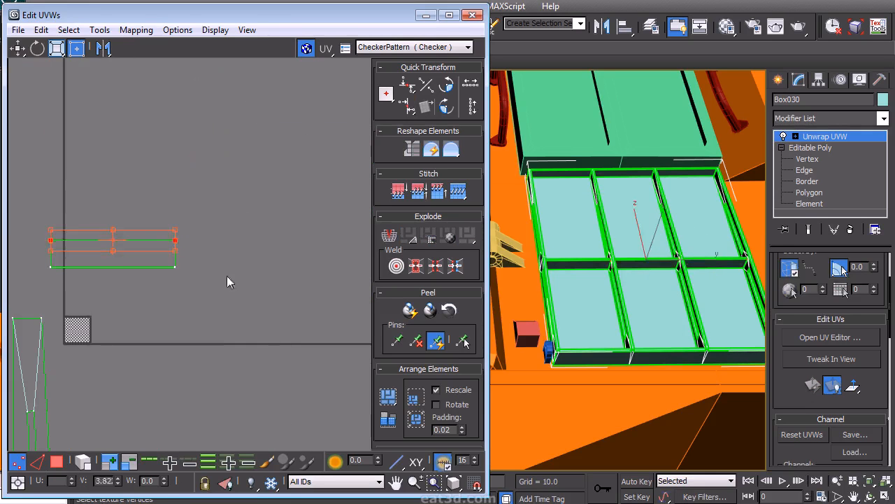
{"action": "left_click", "coordinate": [415, 85]}
{"action": "scroll", "coordinate": [210, 311], "scroll_direction": "down", "scroll_amount": 1}
{"action": "middle_click_drag", "start_coordinate": [210, 311], "coordinate": [243, 222]}
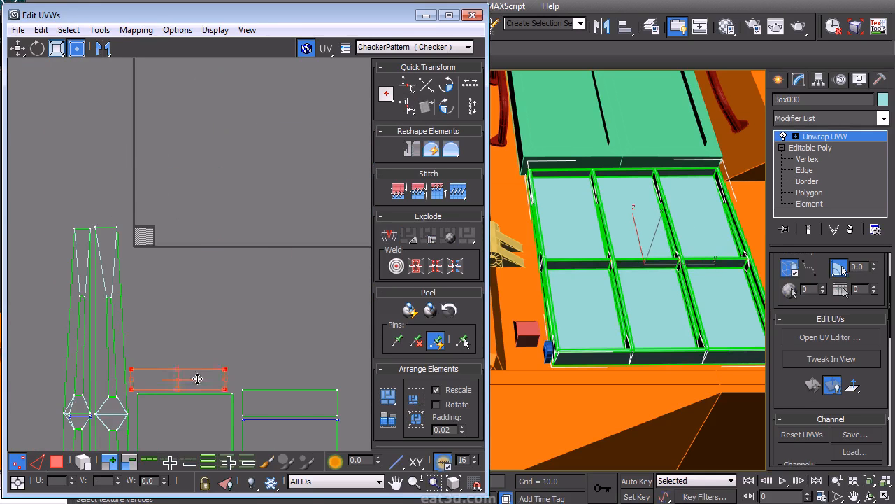
Step: Select the three upper ledge faces along the frame's middle crossbar
{"action": "scroll", "coordinate": [639, 312], "scroll_direction": "up", "scroll_amount": 8}
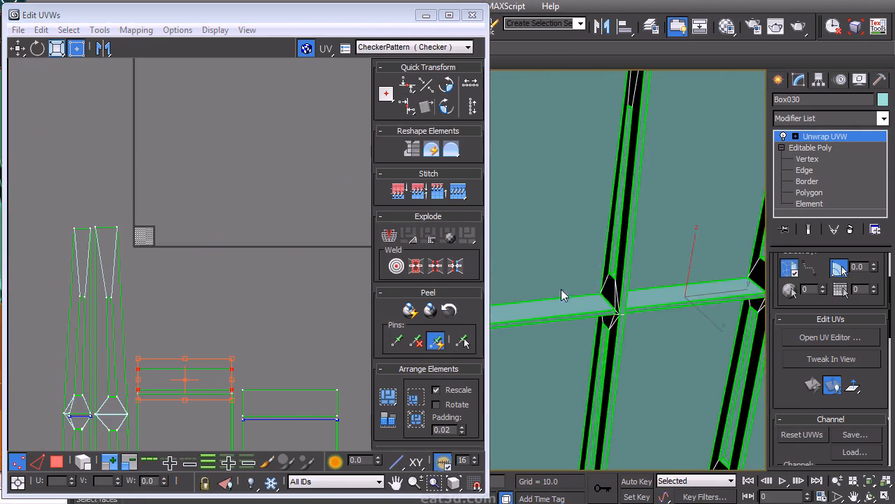
{"action": "right_click", "coordinate": [631, 263]}
{"action": "left_click", "coordinate": [601, 233]}
{"action": "left_click", "coordinate": [589, 306]}
{"action": "left_click", "coordinate": [668, 295], "text": "ctrl"}
{"action": "middle_click_drag", "start_coordinate": [752, 292], "coordinate": [640, 303]}
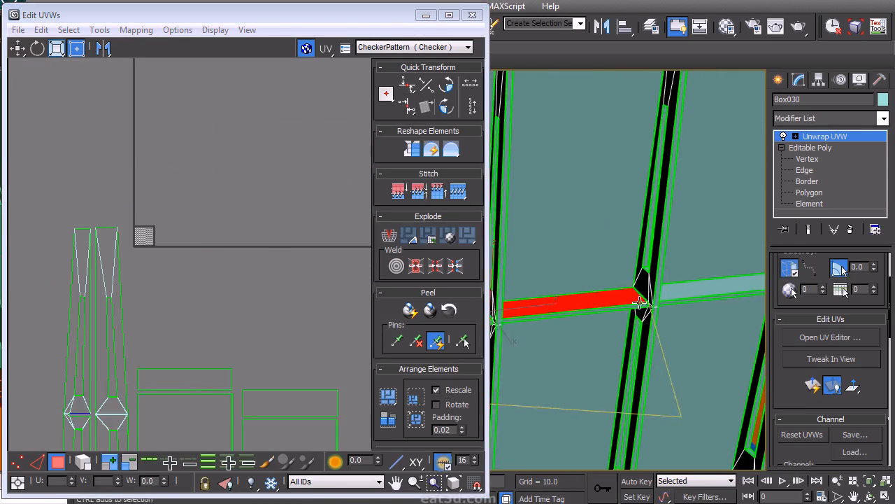
{"action": "left_click", "coordinate": [692, 293], "text": "ctrl"}
Step: Move the crossbar's upper ledge shells down into empty UV space beside the panel cluster and start stacking them
{"action": "middle_click_drag", "start_coordinate": [635, 234], "coordinate": [596, 262]}
{"action": "scroll", "coordinate": [183, 212], "scroll_direction": "down", "scroll_amount": 6}
{"action": "scroll", "coordinate": [231, 200], "scroll_direction": "up", "scroll_amount": 4}
{"action": "left_click_drag", "start_coordinate": [288, 203], "coordinate": [298, 346]}
{"action": "middle_click_drag", "start_coordinate": [280, 302], "coordinate": [256, 262]}
{"action": "scroll", "coordinate": [255, 268], "scroll_direction": "up", "scroll_amount": 2}
{"action": "left_click", "coordinate": [168, 324]}
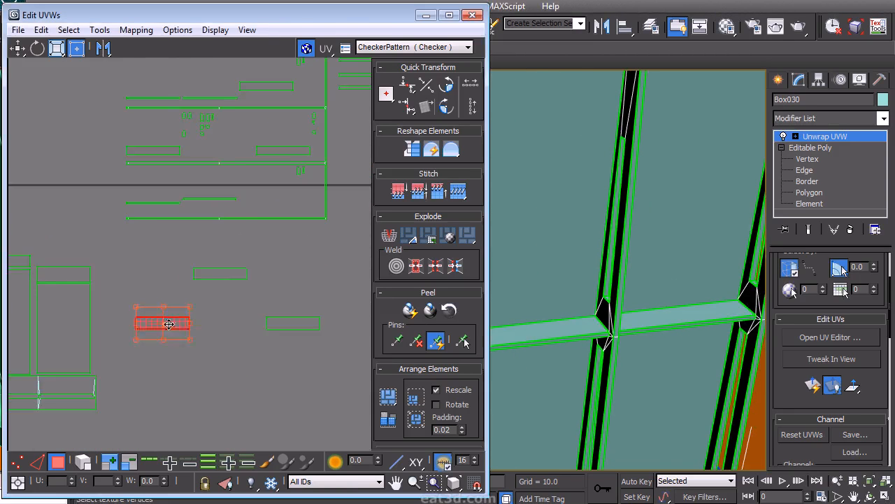
Step: Stack the matching loose rectangular shells on top of one another so their outlines coincide
{"action": "scroll", "coordinate": [228, 279], "scroll_direction": "up", "scroll_amount": 5}
{"action": "scroll", "coordinate": [249, 245], "scroll_direction": "down", "scroll_amount": 6}
{"action": "left_click", "coordinate": [300, 289]}
{"action": "left_click_drag", "start_coordinate": [300, 289], "coordinate": [234, 248]}
{"action": "scroll", "coordinate": [232, 256], "scroll_direction": "up", "scroll_amount": 6}
{"action": "middle_click_drag", "start_coordinate": [21, 224], "coordinate": [232, 305]}
{"action": "scroll", "coordinate": [232, 306], "scroll_direction": "up", "scroll_amount": 4}
{"action": "left_click_drag", "start_coordinate": [232, 305], "coordinate": [228, 284]}
{"action": "scroll", "coordinate": [200, 292], "scroll_direction": "down", "scroll_amount": 5}
Step: Straighten the stacked rectangular shells by aligning the vertices of their long edges horizontally
{"action": "left_click", "coordinate": [186, 360]}
{"action": "right_click", "coordinate": [182, 349]}
{"action": "left_click", "coordinate": [160, 331]}
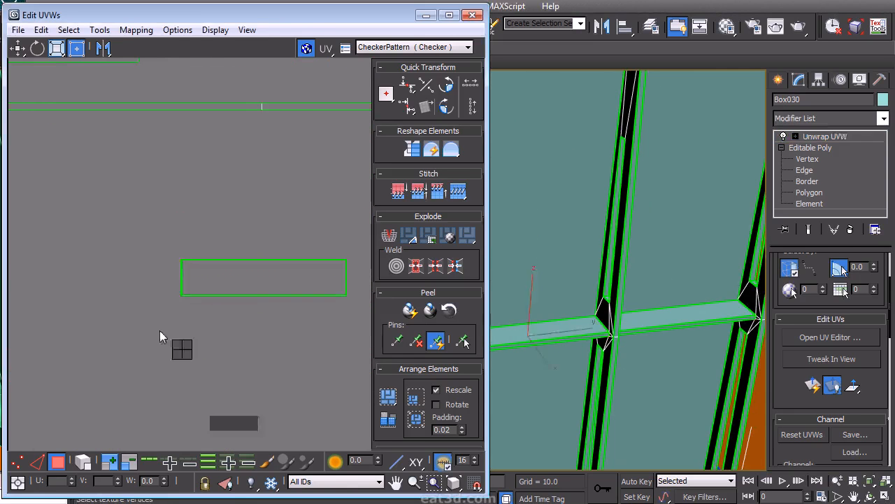
{"action": "left_click_drag", "start_coordinate": [158, 328], "coordinate": [201, 240]}
{"action": "left_click", "coordinate": [410, 109]}
{"action": "middle_click_drag", "start_coordinate": [326, 232], "coordinate": [277, 245]}
{"action": "left_click_drag", "start_coordinate": [277, 329], "coordinate": [326, 245]}
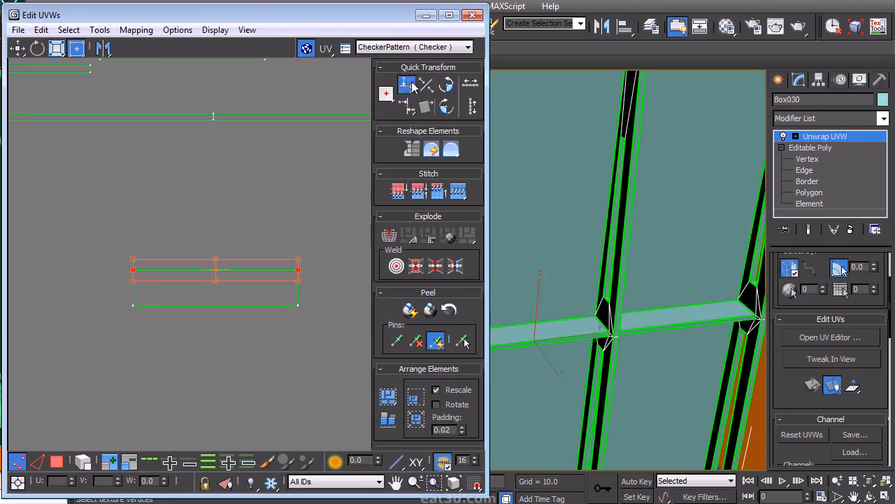
{"action": "scroll", "coordinate": [282, 214], "scroll_direction": "down", "scroll_amount": 5}
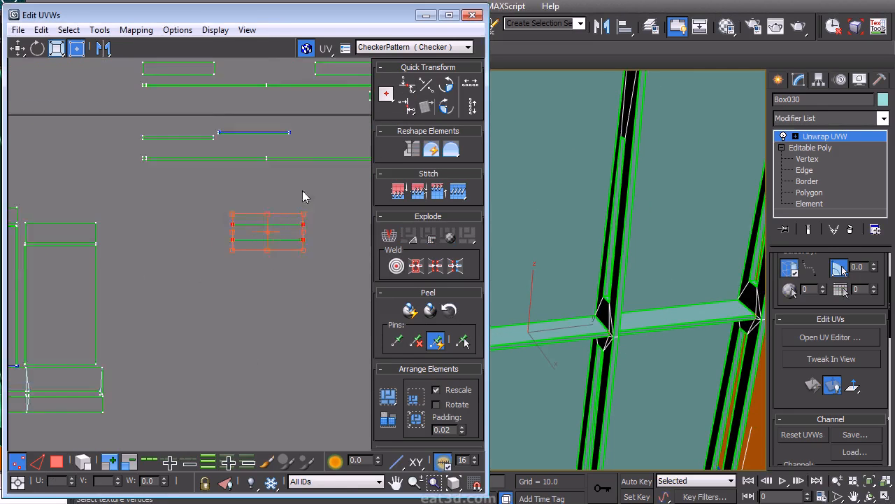
Step: Place the straightened rectangular stack directly above the right-hand tall panel shell
{"action": "scroll", "coordinate": [130, 214], "scroll_direction": "up", "scroll_amount": 4}
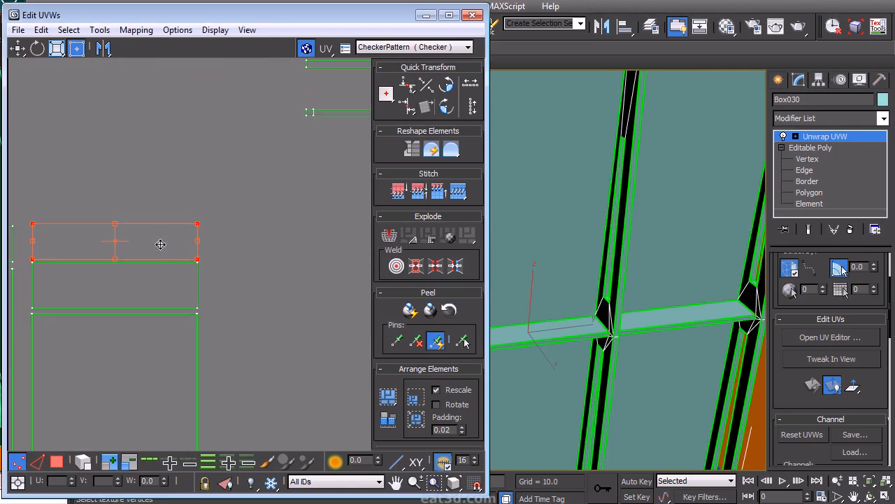
{"action": "middle_click_drag", "start_coordinate": [212, 299], "coordinate": [280, 292]}
{"action": "scroll", "coordinate": [280, 292], "scroll_direction": "down", "scroll_amount": 5}
{"action": "middle_click_drag", "start_coordinate": [276, 256], "coordinate": [132, 264]}
{"action": "scroll", "coordinate": [330, 356], "scroll_direction": "down", "scroll_amount": 1}
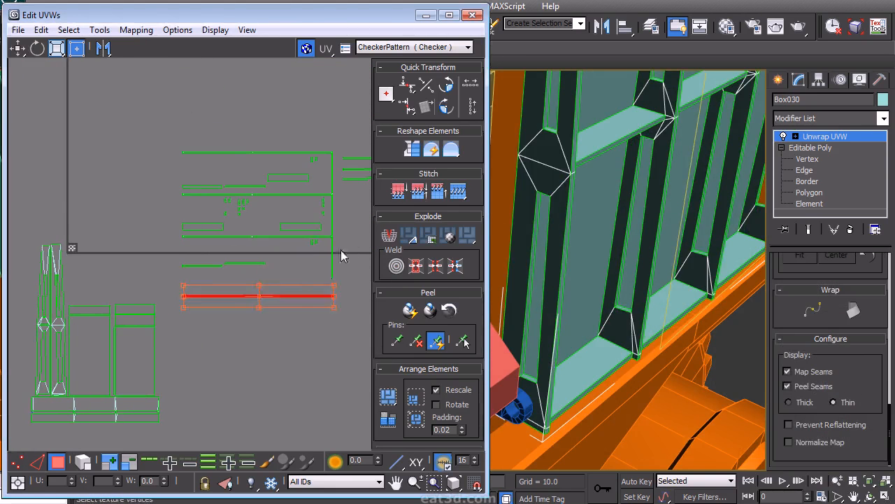
Step: Stack the lower long thin strip shell onto the matching strip set apart below the UV tile
{"action": "left_click_drag", "start_coordinate": [168, 240], "coordinate": [226, 240]}
{"action": "scroll", "coordinate": [312, 295], "scroll_direction": "up", "scroll_amount": 5}
{"action": "left_click_drag", "start_coordinate": [266, 289], "coordinate": [260, 283]}
{"action": "scroll", "coordinate": [276, 284], "scroll_direction": "down", "scroll_amount": 6}
{"action": "scroll", "coordinate": [203, 217], "scroll_direction": "up", "scroll_amount": 3}
Step: Move the middle long strip shell onto the strip stack below the UV tile, lining up their ends
{"action": "middle_click_drag", "start_coordinate": [232, 266], "coordinate": [95, 224]}
{"action": "left_click_drag", "start_coordinate": [58, 246], "coordinate": [58, 249]}
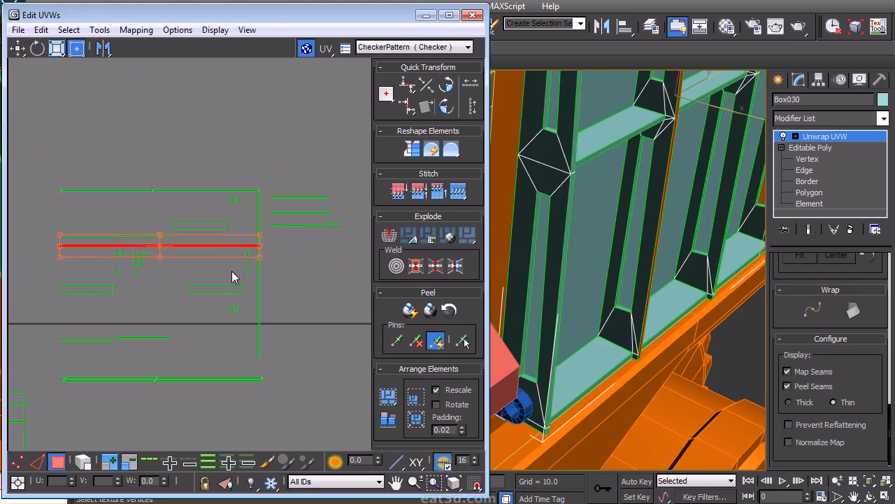
{"action": "scroll", "coordinate": [198, 299], "scroll_direction": "up", "scroll_amount": 8}
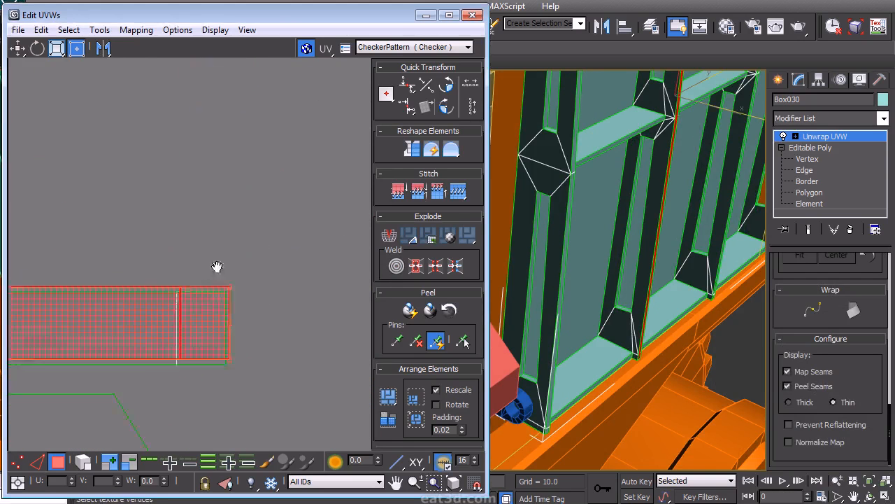
{"action": "scroll", "coordinate": [230, 296], "scroll_direction": "up", "scroll_amount": 3}
{"action": "middle_click_drag", "start_coordinate": [223, 310], "coordinate": [28, 292]}
{"action": "middle_click_drag", "start_coordinate": [231, 261], "coordinate": [3, 294]}
{"action": "middle_click_drag", "start_coordinate": [232, 326], "coordinate": [192, 318]}
{"action": "scroll", "coordinate": [233, 322], "scroll_direction": "down", "scroll_amount": 10}
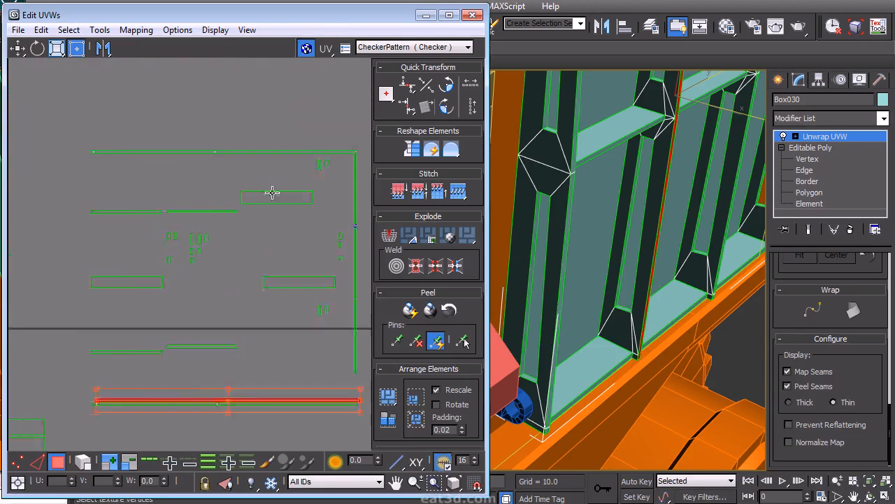
Step: Move the topmost long strip shell onto the strip stack below the UV tile
{"action": "left_click_drag", "start_coordinate": [312, 166], "coordinate": [312, 166]}
{"action": "middle_click_drag", "start_coordinate": [306, 208], "coordinate": [290, 196]}
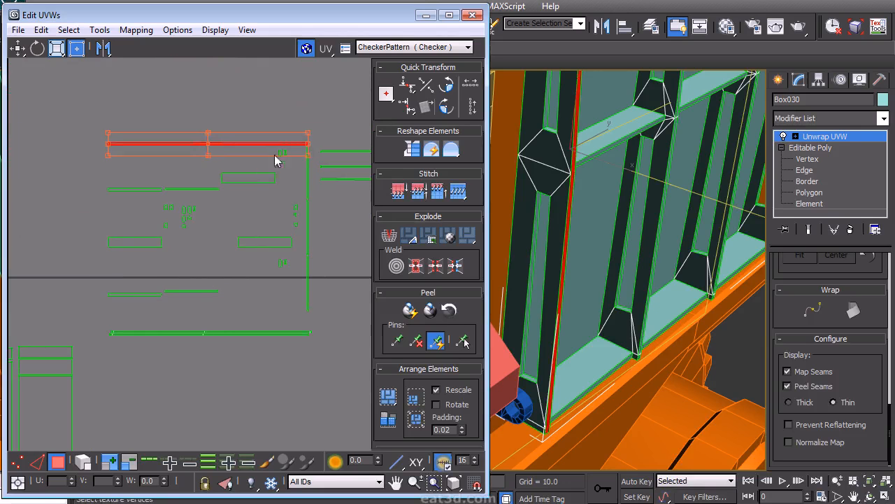
{"action": "scroll", "coordinate": [254, 306], "scroll_direction": "up", "scroll_amount": 1}
{"action": "scroll", "coordinate": [248, 299], "scroll_direction": "up", "scroll_amount": 7}
{"action": "scroll", "coordinate": [234, 310], "scroll_direction": "up", "scroll_amount": 8}
{"action": "middle_click_drag", "start_coordinate": [70, 350], "coordinate": [98, 354]}
{"action": "scroll", "coordinate": [130, 332], "scroll_direction": "down", "scroll_amount": 3}
{"action": "left_click_drag", "start_coordinate": [127, 304], "coordinate": [215, 281]}
{"action": "middle_click_drag", "start_coordinate": [215, 281], "coordinate": [256, 329]}
Step: Fine-position the moved strip so its slanted end corner coincides with the strips underneath
{"action": "scroll", "coordinate": [230, 300], "scroll_direction": "up", "scroll_amount": 8}
{"action": "middle_click_drag", "start_coordinate": [230, 299], "coordinate": [308, 140]}
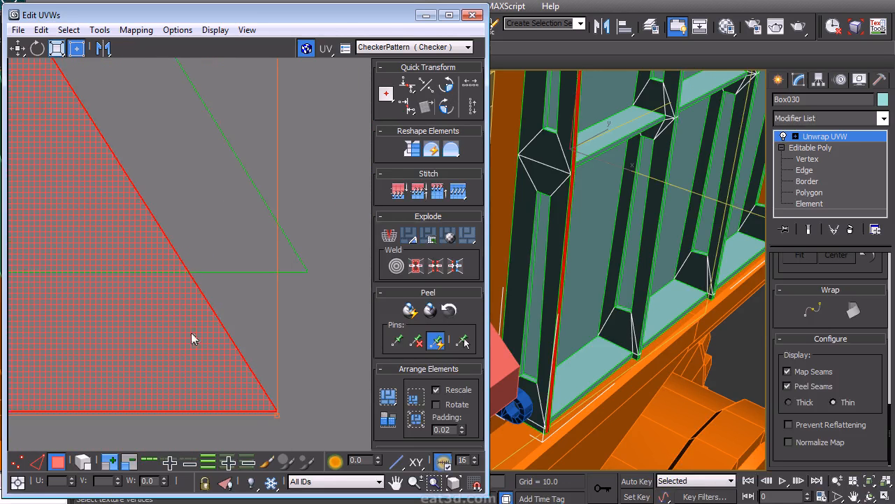
{"action": "left_click_drag", "start_coordinate": [223, 364], "coordinate": [235, 333]}
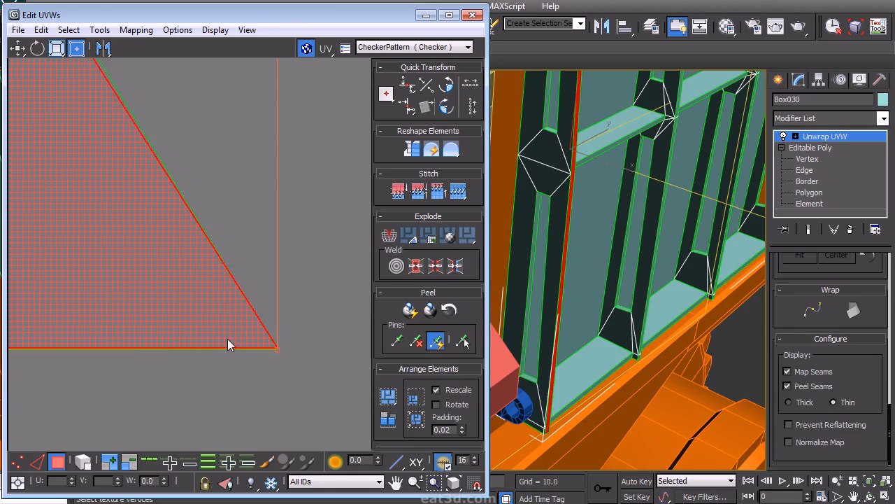
{"action": "middle_click_drag", "start_coordinate": [244, 355], "coordinate": [213, 342]}
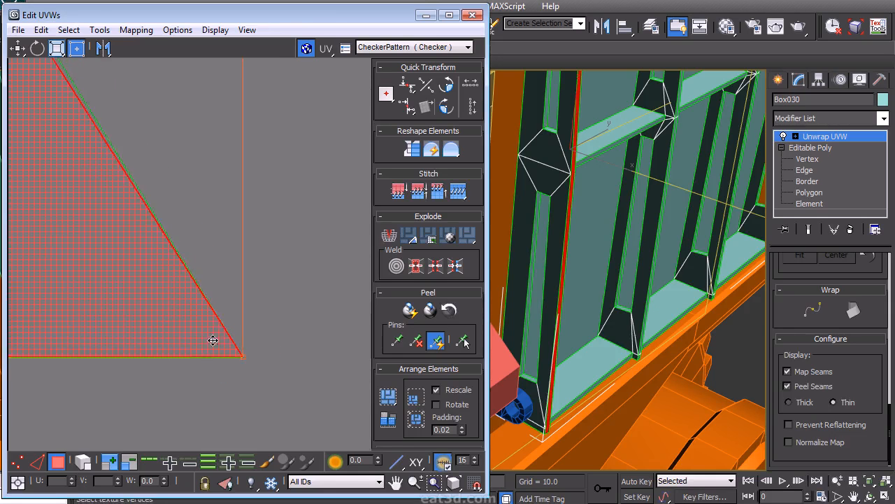
{"action": "scroll", "coordinate": [212, 344], "scroll_direction": "down", "scroll_amount": 3}
{"action": "middle_click_drag", "start_coordinate": [286, 420], "coordinate": [336, 328]}
{"action": "scroll", "coordinate": [271, 366], "scroll_direction": "down", "scroll_amount": 5}
{"action": "scroll", "coordinate": [224, 355], "scroll_direction": "down", "scroll_amount": 3}
{"action": "middle_click_drag", "start_coordinate": [218, 357], "coordinate": [244, 336]}
Step: Select the thin faces along the frame's top rail and remap them with Quick Planar Map
{"action": "left_click", "coordinate": [245, 259]}
{"action": "middle_click_drag", "start_coordinate": [245, 247], "coordinate": [222, 311]}
{"action": "middle_click_drag", "start_coordinate": [651, 168], "coordinate": [629, 326]}
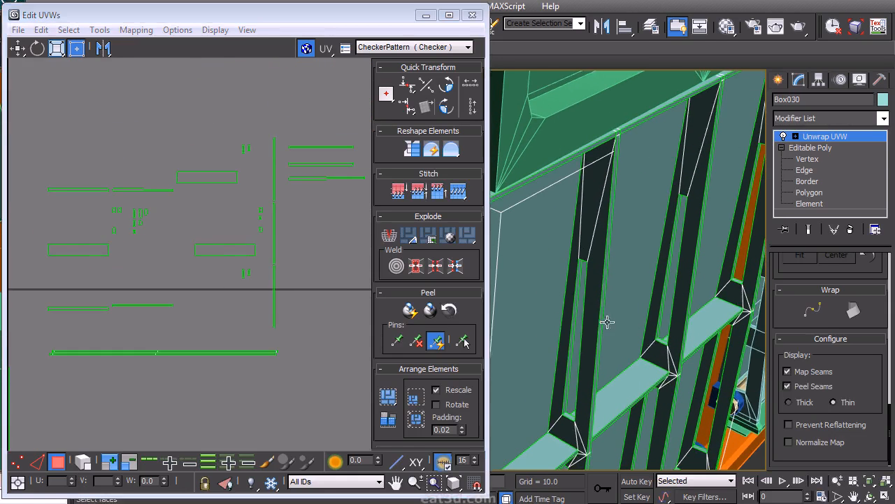
{"action": "left_click_drag", "start_coordinate": [285, 321], "coordinate": [285, 322]}
{"action": "left_click", "coordinate": [620, 136], "text": "ctrl"}
{"action": "scroll", "coordinate": [776, 307], "scroll_direction": "up", "scroll_amount": 10}
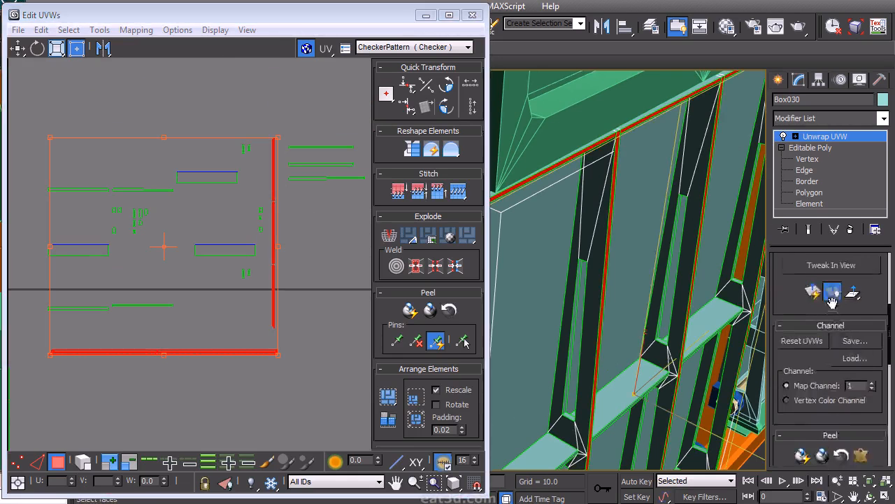
{"action": "left_click", "coordinate": [613, 140]}
{"action": "left_click_drag", "start_coordinate": [282, 120], "coordinate": [270, 339]}
{"action": "middle_click_drag", "start_coordinate": [654, 214], "coordinate": [630, 189], "text": "alt"}
{"action": "middle_click_drag", "start_coordinate": [586, 114], "coordinate": [613, 141], "text": "alt"}
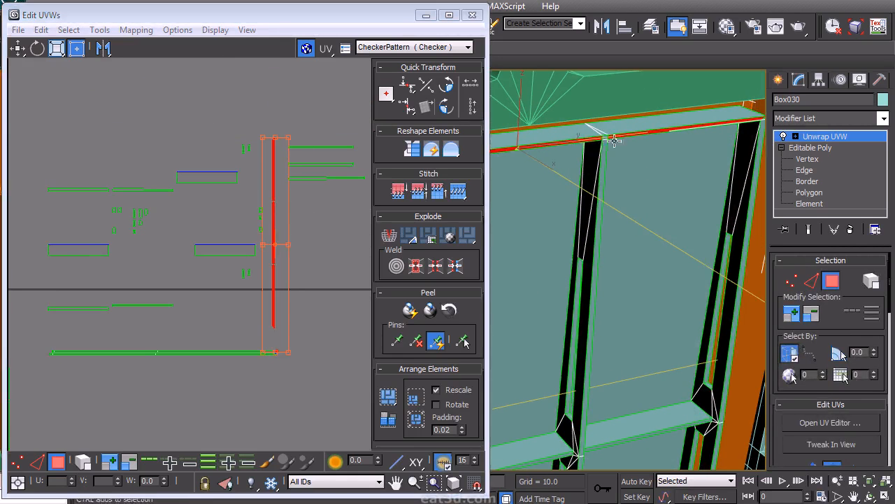
{"action": "left_click_drag", "start_coordinate": [772, 405], "coordinate": [773, 232]}
{"action": "left_click", "coordinate": [813, 297]}
Step: Place the remapped top-rail strip directly beneath the wide rail shells at the base of the layout
{"action": "middle_click_drag", "start_coordinate": [198, 304], "coordinate": [464, 213]}
{"action": "left_click_drag", "start_coordinate": [209, 194], "coordinate": [245, 375]}
{"action": "middle_click_drag", "start_coordinate": [261, 334], "coordinate": [245, 188]}
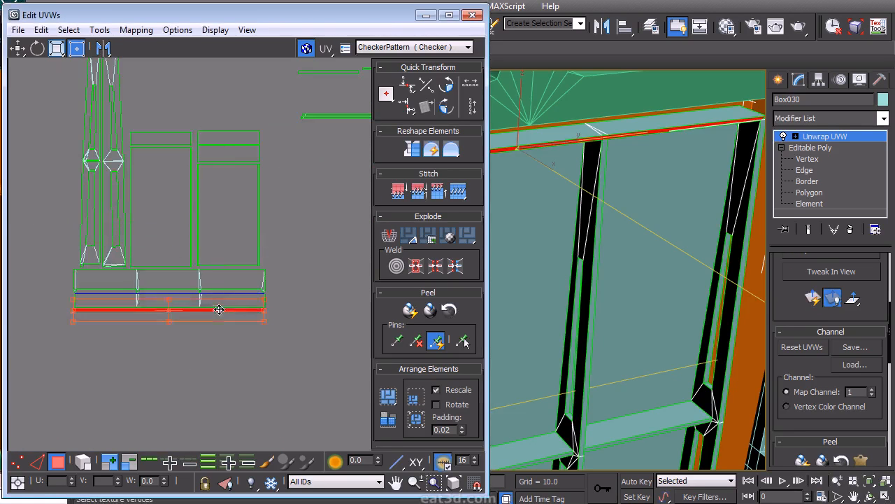
{"action": "middle_click_drag", "start_coordinate": [219, 309], "coordinate": [174, 385]}
{"action": "scroll", "coordinate": [150, 355], "scroll_direction": "down", "scroll_amount": 3}
Step: Rotate the long strip stack upright and place it alongside the outer edge of the tall post shells
{"action": "left_click_drag", "start_coordinate": [232, 260], "coordinate": [187, 234]}
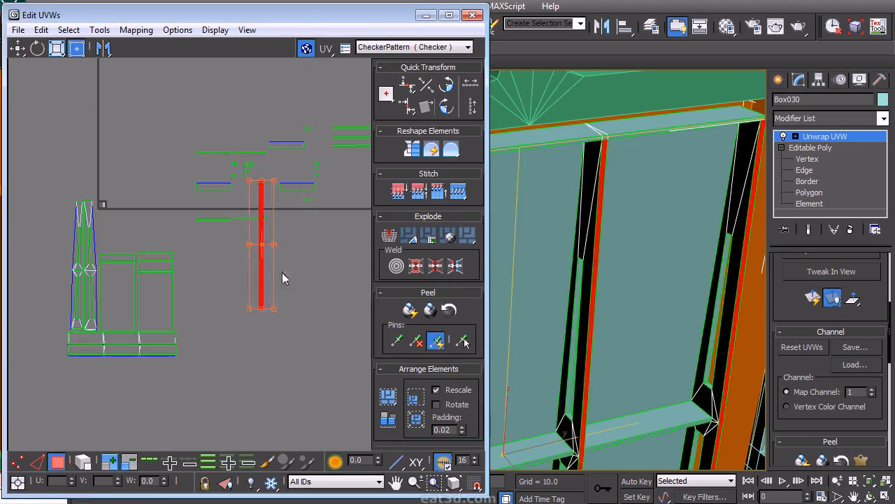
{"action": "scroll", "coordinate": [69, 305], "scroll_direction": "up", "scroll_amount": 3}
{"action": "middle_click_drag", "start_coordinate": [70, 305], "coordinate": [176, 305]}
{"action": "left_click_drag", "start_coordinate": [163, 303], "coordinate": [174, 302]}
{"action": "middle_click_drag", "start_coordinate": [254, 247], "coordinate": [172, 348]}
{"action": "left_click", "coordinate": [329, 217]}
{"action": "scroll", "coordinate": [333, 213], "scroll_direction": "down", "scroll_amount": 1}
{"action": "middle_click_drag", "start_coordinate": [343, 209], "coordinate": [163, 267]}
{"action": "scroll", "coordinate": [163, 267], "scroll_direction": "down", "scroll_amount": 3}
Step: Select the three rectangular faces under the top rail and move their shells clear below the UV tile
{"action": "middle_click_drag", "start_coordinate": [614, 171], "coordinate": [613, 106], "text": "alt"}
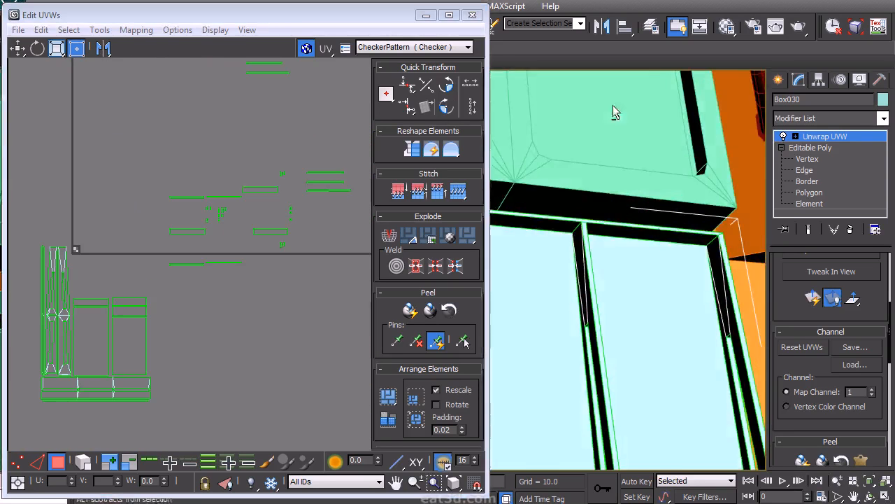
{"action": "left_click", "coordinate": [551, 222]}
{"action": "left_click", "coordinate": [609, 232], "text": "ctrl"}
{"action": "middle_click_drag", "start_coordinate": [569, 256], "coordinate": [706, 240]}
{"action": "left_click", "coordinate": [633, 181], "text": "ctrl"}
{"action": "left_click_drag", "start_coordinate": [263, 223], "coordinate": [323, 413]}
{"action": "left_click", "coordinate": [284, 323]}
{"action": "middle_click_drag", "start_coordinate": [240, 261], "coordinate": [223, 295]}
{"action": "middle_click_drag", "start_coordinate": [643, 396], "coordinate": [586, 350]}
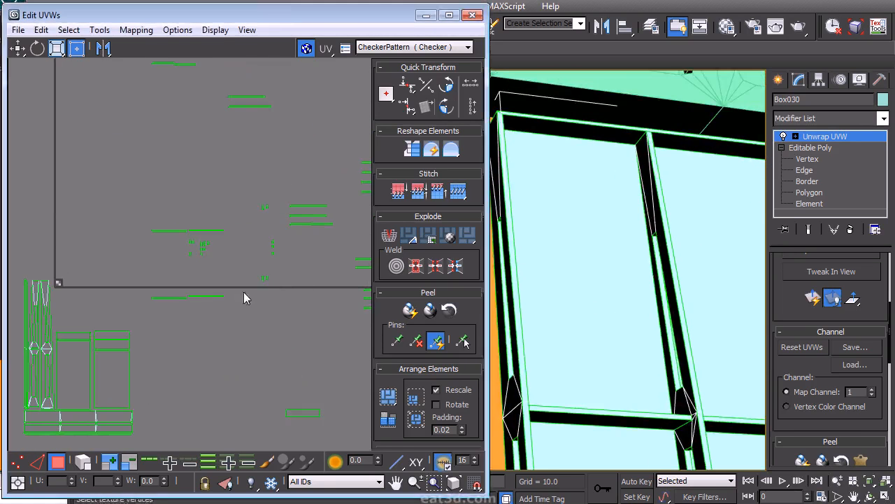
Step: Select the three thin front faces of the middle crossbar and move their shells into empty space below the layout
{"action": "scroll", "coordinate": [247, 293], "scroll_direction": "down", "scroll_amount": 3}
{"action": "left_click_drag", "start_coordinate": [341, 309], "coordinate": [168, 118]}
{"action": "middle_click_drag", "start_coordinate": [642, 252], "coordinate": [641, 245]}
{"action": "left_click", "coordinate": [608, 375]}
{"action": "left_click", "coordinate": [702, 380], "text": "ctrl"}
{"action": "middle_click_drag", "start_coordinate": [706, 376], "coordinate": [615, 308]}
{"action": "left_click", "coordinate": [655, 314], "text": "ctrl"}
{"action": "middle_click_drag", "start_coordinate": [216, 278], "coordinate": [230, 280]}
{"action": "left_click_drag", "start_coordinate": [259, 284], "coordinate": [151, 431]}
{"action": "middle_click_drag", "start_coordinate": [218, 327], "coordinate": [264, 218]}
Step: Remap each of the three thin crossbar strips separately with Quick Planar Map
{"action": "left_click_drag", "start_coordinate": [254, 303], "coordinate": [247, 332]}
{"action": "left_click", "coordinate": [250, 302]}
{"action": "scroll", "coordinate": [220, 289], "scroll_direction": "up", "scroll_amount": 12}
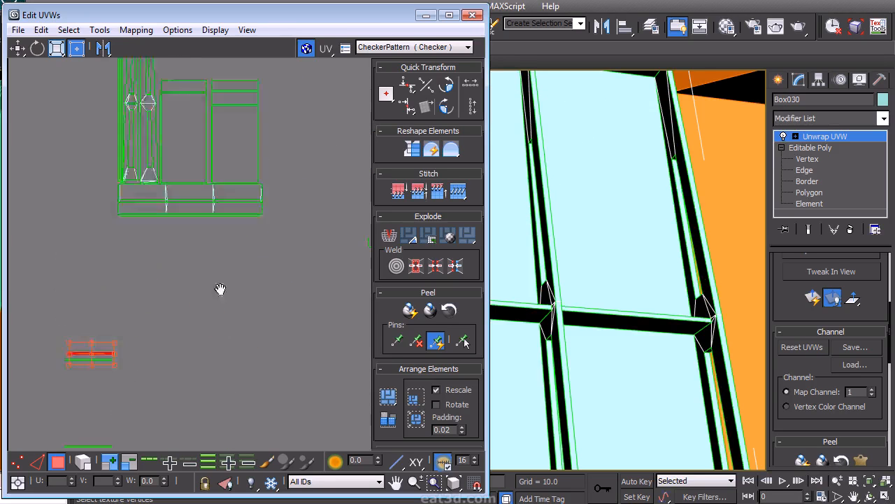
{"action": "scroll", "coordinate": [248, 280], "scroll_direction": "down", "scroll_amount": 10}
{"action": "left_click", "coordinate": [813, 298]}
{"action": "left_click_drag", "start_coordinate": [257, 307], "coordinate": [201, 337]}
{"action": "left_click", "coordinate": [810, 300]}
{"action": "left_click_drag", "start_coordinate": [261, 383], "coordinate": [203, 368]}
{"action": "left_click", "coordinate": [810, 296]}
Step: Gather the remapped crossbar strips into one stack near the lower corner of the UV tile
{"action": "middle_click_drag", "start_coordinate": [246, 133], "coordinate": [256, 294]}
{"action": "scroll", "coordinate": [294, 280], "scroll_direction": "up", "scroll_amount": 8}
{"action": "left_click_drag", "start_coordinate": [282, 280], "coordinate": [188, 210]}
Step: Align the crossbar strip stack's vertices into straight rows, rotate it 90 degrees and place it beside the long upright strips
{"action": "left_click", "coordinate": [263, 263]}
{"action": "right_click", "coordinate": [264, 262]}
{"action": "left_click", "coordinate": [303, 209]}
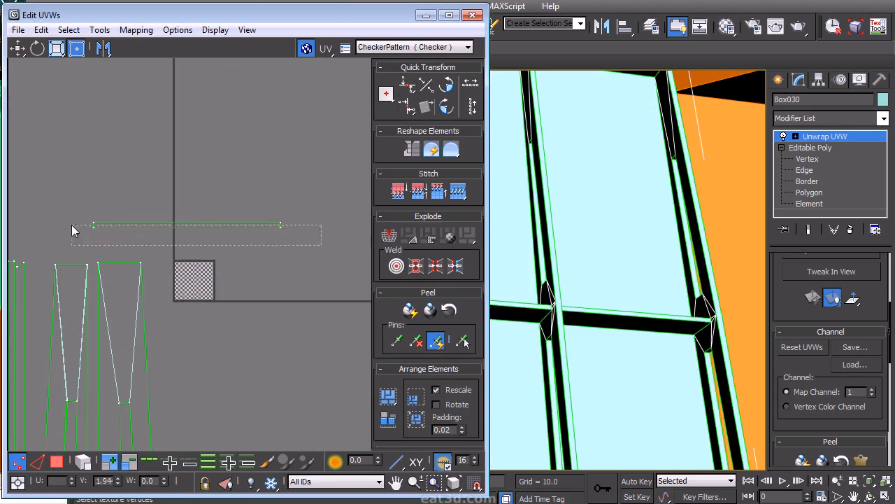
{"action": "left_click_drag", "start_coordinate": [108, 210], "coordinate": [108, 210]}
{"action": "scroll", "coordinate": [197, 148], "scroll_direction": "down", "scroll_amount": 3}
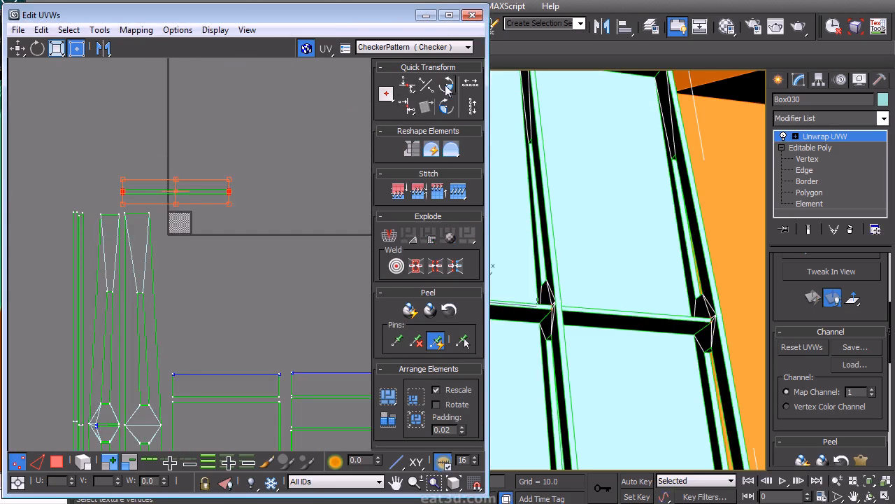
{"action": "scroll", "coordinate": [198, 206], "scroll_direction": "down", "scroll_amount": 5}
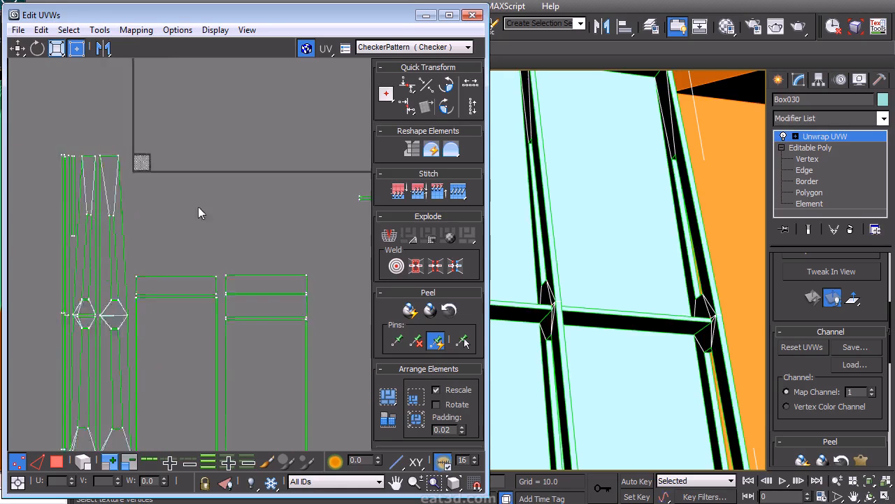
Step: Stack the three rectangular shells of the top rail's underside exactly on top of one another
{"action": "right_click", "coordinate": [246, 225]}
{"action": "left_click", "coordinate": [280, 184]}
{"action": "scroll", "coordinate": [305, 286], "scroll_direction": "up", "scroll_amount": 2}
{"action": "middle_click_drag", "start_coordinate": [305, 285], "coordinate": [247, 250]}
{"action": "left_click_drag", "start_coordinate": [198, 271], "coordinate": [261, 243]}
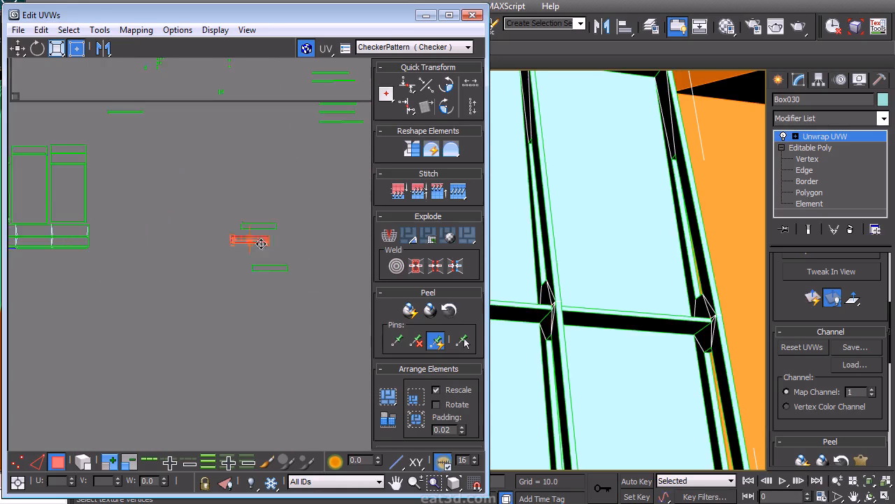
{"action": "scroll", "coordinate": [285, 229], "scroll_direction": "up", "scroll_amount": 6}
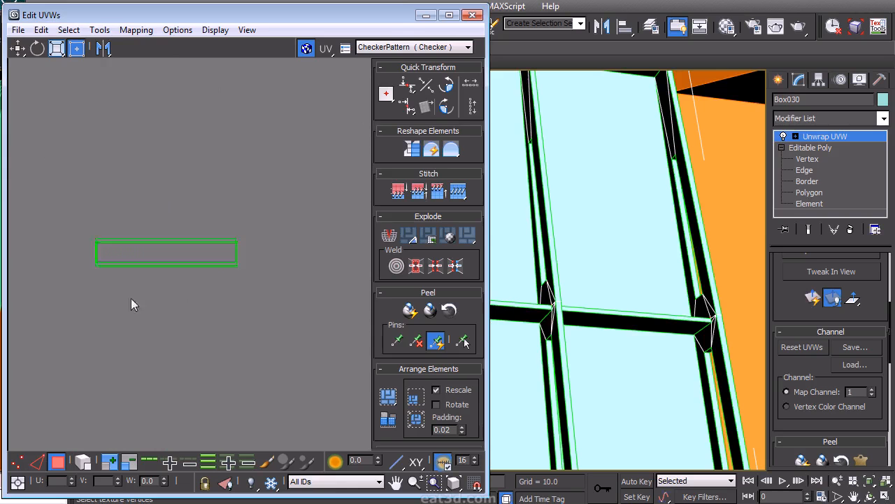
Step: Straighten the ends of the top-rail underside stack by aligning its vertices, and place it above the left-hand panel shell
{"action": "key", "text": "1"}
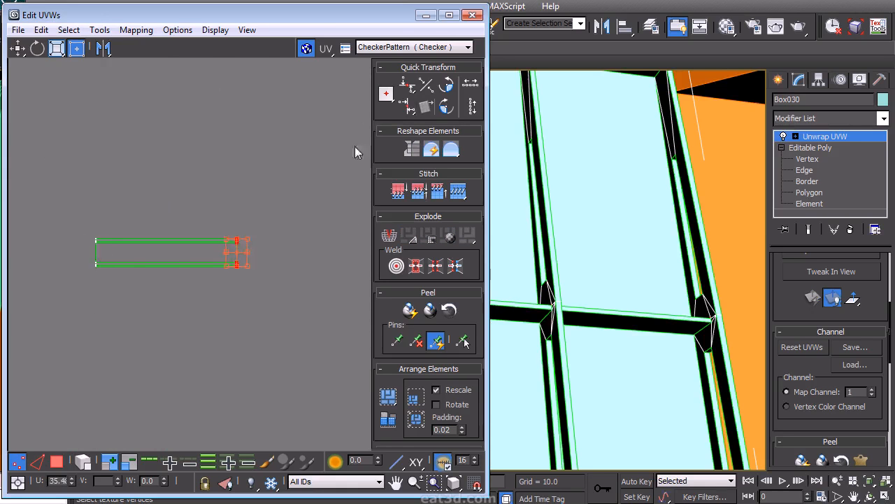
{"action": "scroll", "coordinate": [350, 285], "scroll_direction": "down", "scroll_amount": 4}
{"action": "scroll", "coordinate": [100, 203], "scroll_direction": "up", "scroll_amount": 3}
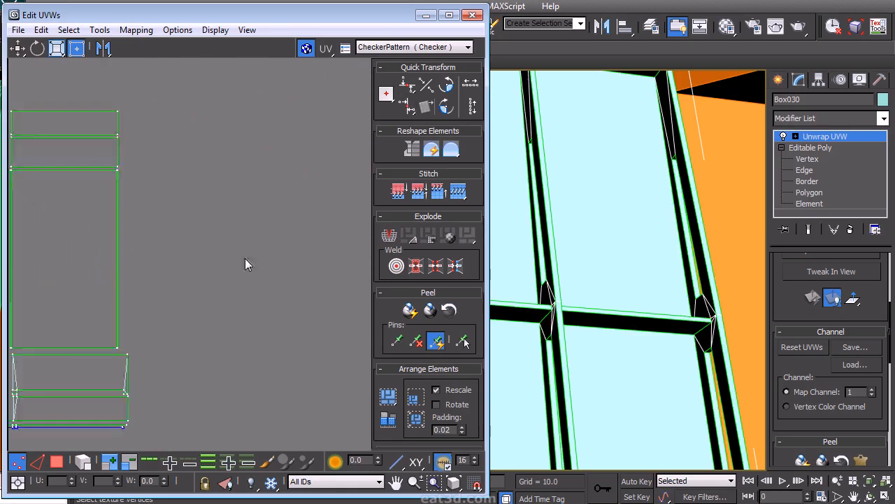
{"action": "scroll", "coordinate": [187, 225], "scroll_direction": "down", "scroll_amount": 4}
Step: Return to face selection, select the three thin faces along the bottom rail and move their shells below the layout
{"action": "right_click", "coordinate": [269, 165]}
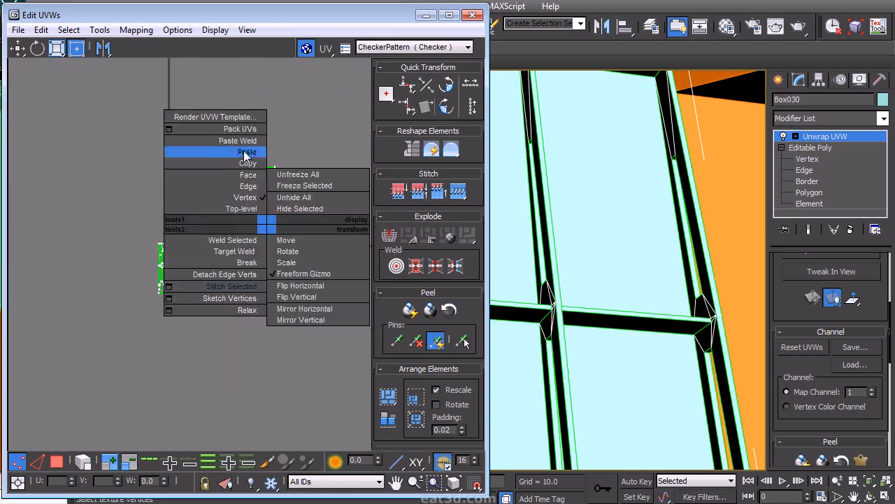
{"action": "left_click", "coordinate": [297, 151]}
{"action": "left_click_drag", "start_coordinate": [267, 221], "coordinate": [294, 193]}
{"action": "scroll", "coordinate": [618, 183], "scroll_direction": "down", "scroll_amount": 8}
{"action": "scroll", "coordinate": [590, 208], "scroll_direction": "up", "scroll_amount": 7}
{"action": "middle_click_drag", "start_coordinate": [628, 219], "coordinate": [494, 260]}
{"action": "left_click", "coordinate": [613, 300]}
{"action": "middle_click_drag", "start_coordinate": [671, 299], "coordinate": [630, 303]}
{"action": "left_click", "coordinate": [618, 310], "text": "ctrl"}
{"action": "left_click", "coordinate": [661, 319], "text": "ctrl"}
{"action": "left_click_drag", "start_coordinate": [297, 330], "coordinate": [289, 344]}
{"action": "left_click", "coordinate": [267, 359]}
Step: Try repositioning a single bottom-rail strip, and undo the last two changes
{"action": "middle_click_drag", "start_coordinate": [260, 352], "coordinate": [258, 279]}
{"action": "scroll", "coordinate": [257, 277], "scroll_direction": "up", "scroll_amount": 4}
{"action": "left_click_drag", "start_coordinate": [294, 285], "coordinate": [373, 259]}
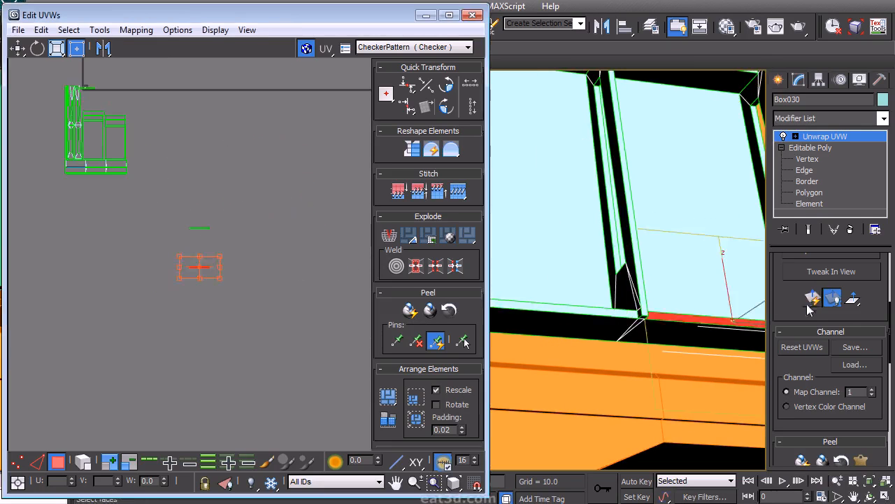
{"action": "key", "text": "ctrl+z"}
{"action": "key", "text": "ctrl+z"}
Step: Place the stacked bottom-rail strips directly above the shells of the right-hand panel column
{"action": "middle_click_drag", "start_coordinate": [171, 108], "coordinate": [266, 256]}
{"action": "scroll", "coordinate": [266, 257], "scroll_direction": "up", "scroll_amount": 5}
{"action": "middle_click_drag", "start_coordinate": [264, 180], "coordinate": [288, 246]}
{"action": "scroll", "coordinate": [288, 247], "scroll_direction": "up", "scroll_amount": 3}
{"action": "left_click_drag", "start_coordinate": [285, 241], "coordinate": [64, 218]}
{"action": "scroll", "coordinate": [206, 253], "scroll_direction": "down", "scroll_amount": 2}
{"action": "middle_click_drag", "start_coordinate": [212, 256], "coordinate": [173, 212]}
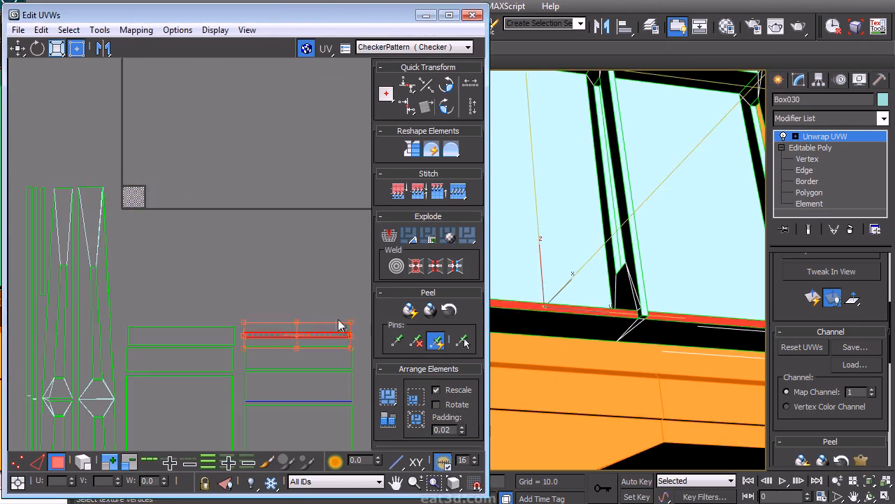
{"action": "left_click", "coordinate": [301, 280]}
{"action": "middle_click_drag", "start_coordinate": [301, 245], "coordinate": [262, 226]}
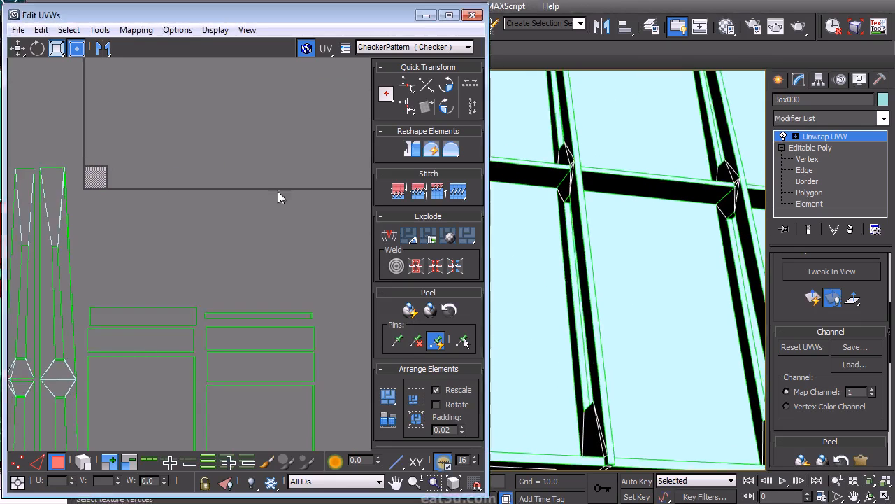
Step: Return to face selection, show the model in wireframe, and remap the selected narrow side faces of the vertical bars
{"action": "scroll", "coordinate": [278, 196], "scroll_direction": "down", "scroll_amount": 3}
{"action": "right_click", "coordinate": [266, 235]}
{"action": "left_click", "coordinate": [217, 200]}
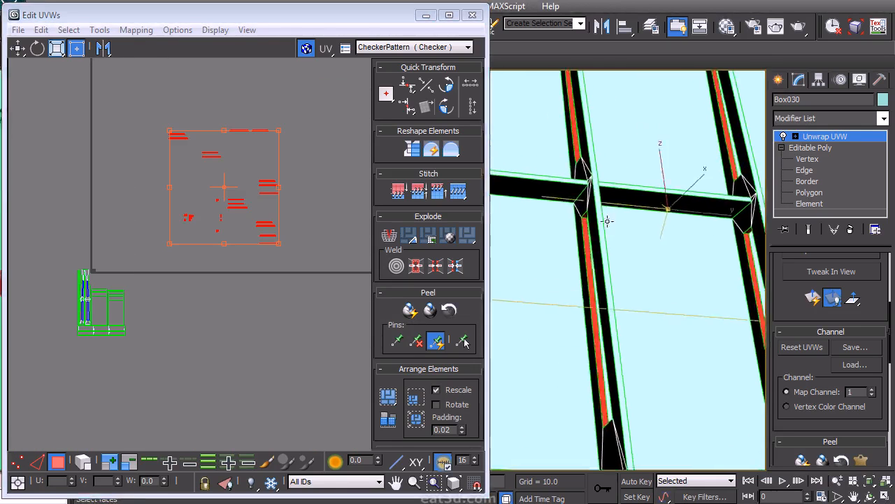
{"action": "scroll", "coordinate": [607, 222], "scroll_direction": "down", "scroll_amount": 5}
{"action": "key", "text": "F3"}
{"action": "middle_click_drag", "start_coordinate": [608, 222], "coordinate": [508, 418], "text": "alt"}
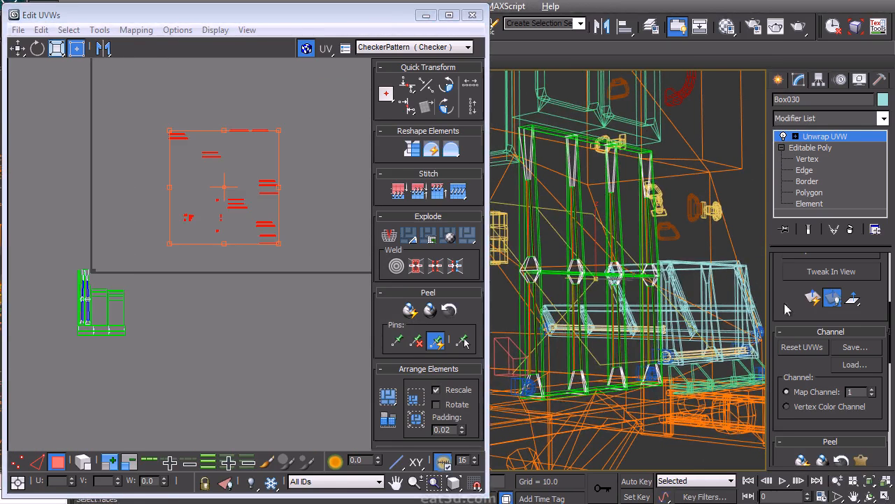
{"action": "scroll", "coordinate": [778, 327], "scroll_direction": "up", "scroll_amount": 5}
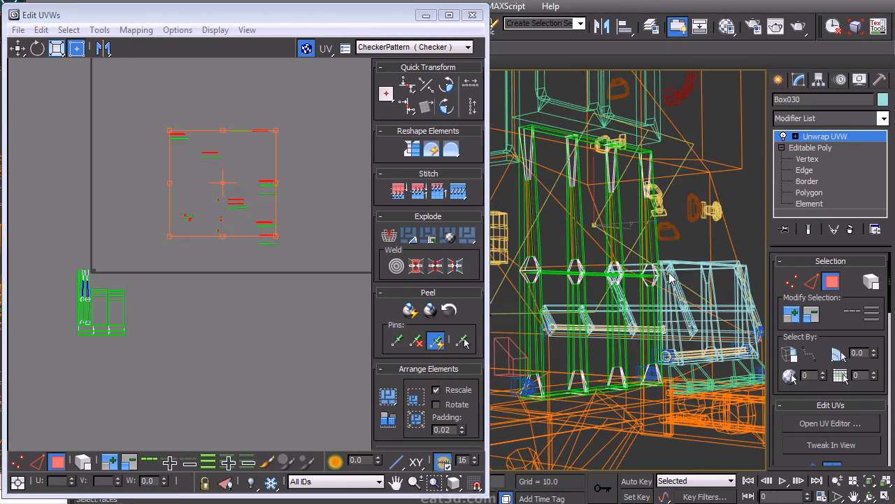
{"action": "left_click", "coordinate": [136, 30]}
{"action": "left_click", "coordinate": [77, 79]}
{"action": "left_click", "coordinate": [188, 11]}
Step: Place the newly remapped bar strips beside the panel shells of the existing layout
{"action": "scroll", "coordinate": [126, 280], "scroll_direction": "up", "scroll_amount": 5}
{"action": "left_click_drag", "start_coordinate": [245, 307], "coordinate": [302, 296]}
{"action": "middle_click_drag", "start_coordinate": [301, 296], "coordinate": [263, 170]}
{"action": "left_click_drag", "start_coordinate": [271, 373], "coordinate": [265, 381]}
{"action": "middle_click_drag", "start_coordinate": [284, 235], "coordinate": [116, 316]}
{"action": "scroll", "coordinate": [273, 233], "scroll_direction": "down", "scroll_amount": 5}
Step: Select the remaining scattered face fragments in the UV square, remap them and check the new strips beside the layout
{"action": "left_click_drag", "start_coordinate": [136, 312], "coordinate": [348, 122]}
{"action": "left_click", "coordinate": [139, 32]}
{"action": "left_click", "coordinate": [83, 46]}
{"action": "left_click", "coordinate": [189, 14]}
{"action": "scroll", "coordinate": [168, 238], "scroll_direction": "up", "scroll_amount": 4}
{"action": "scroll", "coordinate": [259, 306], "scroll_direction": "up", "scroll_amount": 5}
{"action": "middle_click_drag", "start_coordinate": [260, 306], "coordinate": [232, 271]}
{"action": "left_click", "coordinate": [295, 305]}
{"action": "middle_click_drag", "start_coordinate": [279, 321], "coordinate": [291, 224]}
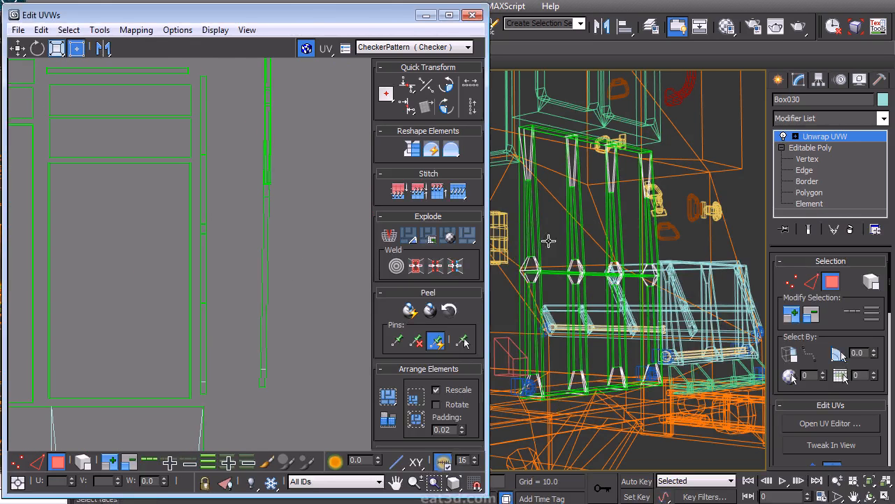
Step: Select the thin inner side face of a vertical bar in the model and remap it as a separate strip
{"action": "mouse_move", "coordinate": [536, 253]}
{"action": "middle_mouse_down", "text": "alt"}
{"action": "mouse_move", "coordinate": [550, 264]}
{"action": "mouse_move", "coordinate": [531, 261]}
{"action": "mouse_move", "coordinate": [674, 210]}
{"action": "middle_mouse_up", "text": "alt"}
{"action": "scroll", "coordinate": [629, 314], "scroll_direction": "up", "scroll_amount": 4}
{"action": "left_click", "coordinate": [581, 264]}
{"action": "middle_click_drag", "start_coordinate": [592, 235], "coordinate": [576, 300], "text": "alt"}
{"action": "left_click", "coordinate": [227, 457]}
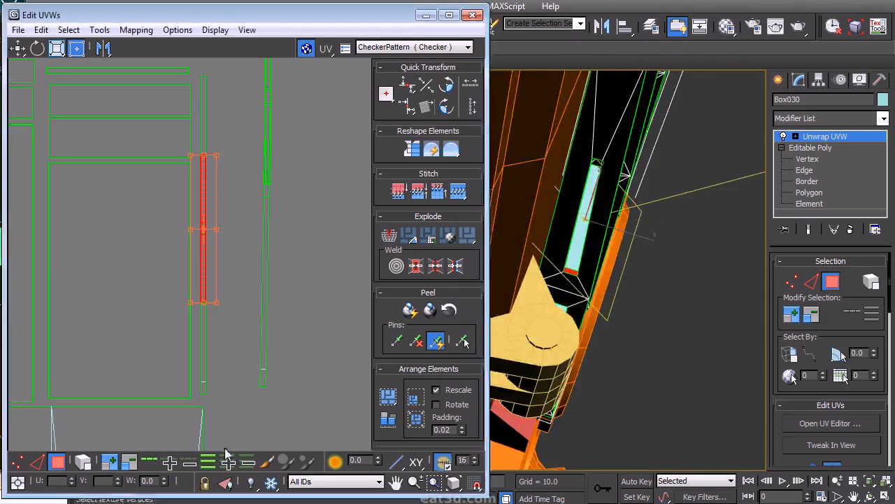
{"action": "middle_click_drag", "start_coordinate": [609, 259], "coordinate": [668, 238], "text": "alt"}
{"action": "key", "text": "F3"}
{"action": "middle_click_drag", "start_coordinate": [602, 233], "coordinate": [586, 117], "text": "alt"}
{"action": "left_click", "coordinate": [136, 30]}
{"action": "left_click", "coordinate": [59, 44]}
{"action": "left_click", "coordinate": [186, 9]}
{"action": "scroll", "coordinate": [325, 294], "scroll_direction": "up", "scroll_amount": 3}
Step: Select only the matching thin side face on the next vertical bar, undoing the stray additions, and remap it
{"action": "middle_click_drag", "start_coordinate": [628, 247], "coordinate": [773, 324], "text": "alt"}
{"action": "left_click", "coordinate": [641, 265]}
{"action": "left_click", "coordinate": [638, 303], "text": "ctrl"}
{"action": "key", "text": "ctrl+z"}
{"action": "left_click", "coordinate": [649, 273], "text": "ctrl"}
{"action": "key", "text": "ctrl+z"}
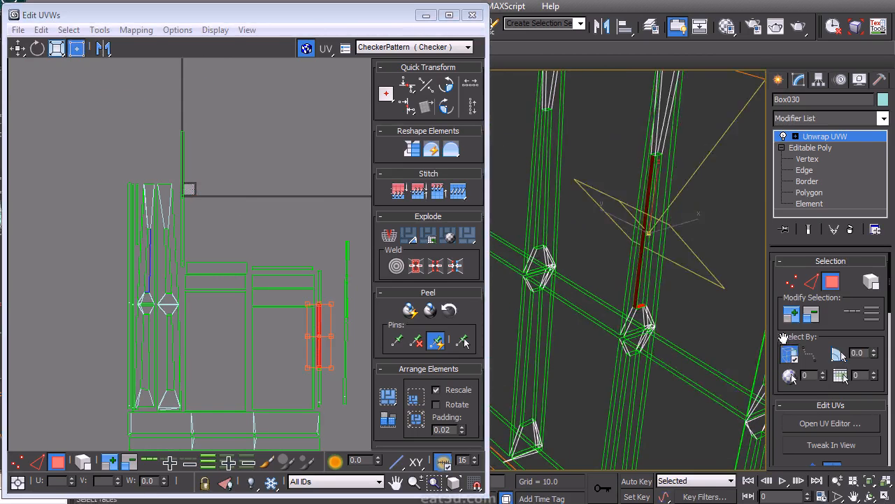
{"action": "middle_click_drag", "start_coordinate": [650, 259], "coordinate": [657, 168], "text": "alt"}
{"action": "left_click", "coordinate": [136, 30]}
{"action": "left_click", "coordinate": [77, 44]}
{"action": "left_click", "coordinate": [185, 13]}
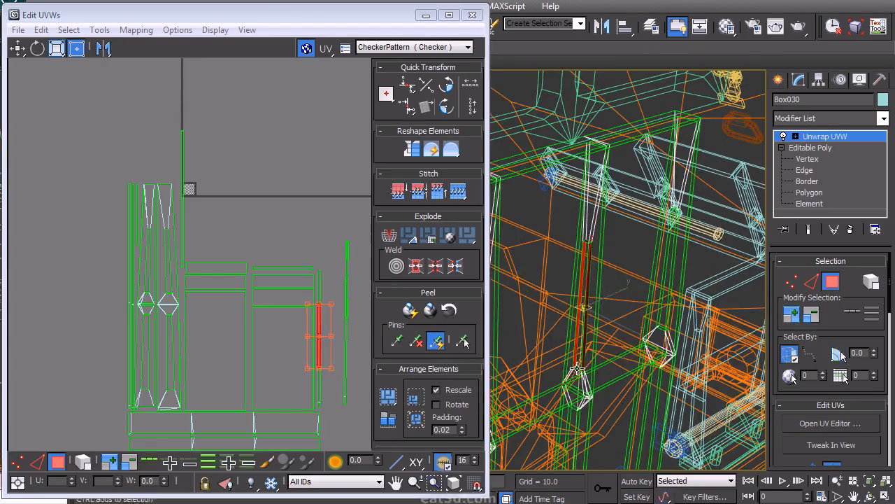
Step: Remap the remaining matching thin side faces of the other vertical bars so their strips stack together
{"action": "left_click", "coordinate": [136, 30]}
{"action": "left_click", "coordinate": [112, 82]}
{"action": "left_click", "coordinate": [188, 12]}
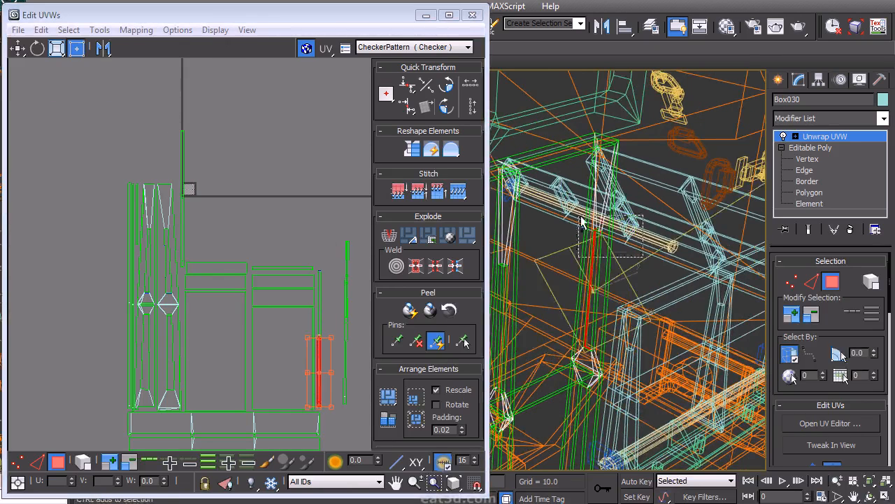
{"action": "scroll", "coordinate": [595, 347], "scroll_direction": "up", "scroll_amount": 6}
{"action": "left_click", "coordinate": [600, 341], "text": "ctrl"}
{"action": "middle_click_drag", "start_coordinate": [600, 343], "coordinate": [510, 349], "text": "alt"}
{"action": "left_click", "coordinate": [136, 30]}
{"action": "left_click", "coordinate": [96, 82]}
{"action": "left_click", "coordinate": [197, 45]}
Step: Switch to vertex selection and align the end vertices of the stacked side strips to straighten them
{"action": "scroll", "coordinate": [191, 165], "scroll_direction": "up", "scroll_amount": 5}
{"action": "right_click", "coordinate": [227, 234]}
{"action": "left_click", "coordinate": [210, 215]}
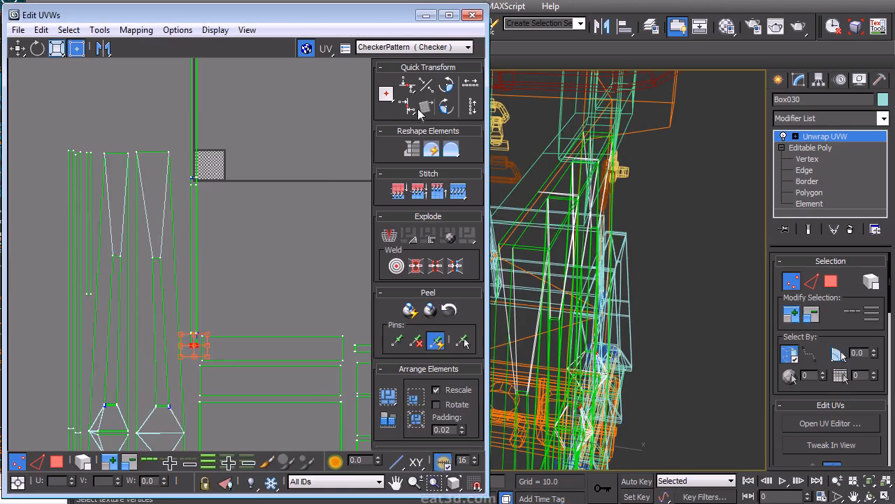
{"action": "middle_click_drag", "start_coordinate": [355, 126], "coordinate": [370, 180]}
{"action": "left_click_drag", "start_coordinate": [244, 259], "coordinate": [201, 236]}
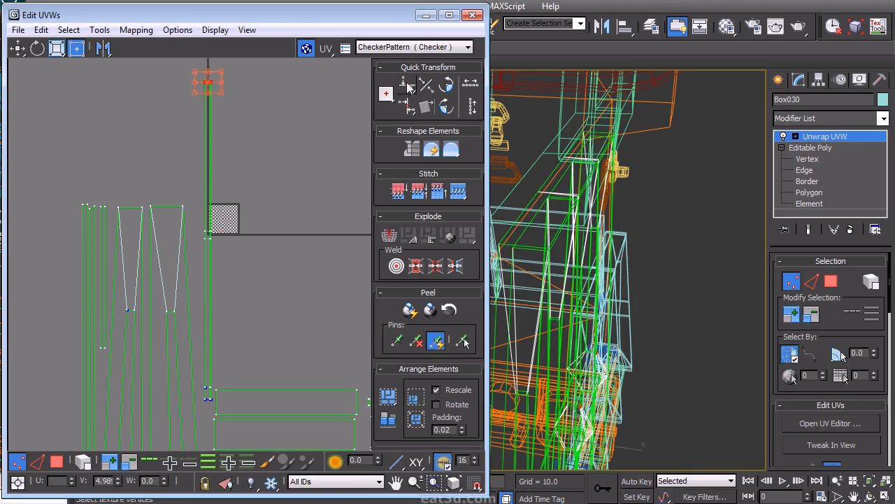
{"action": "left_click_drag", "start_coordinate": [210, 411], "coordinate": [210, 409]}
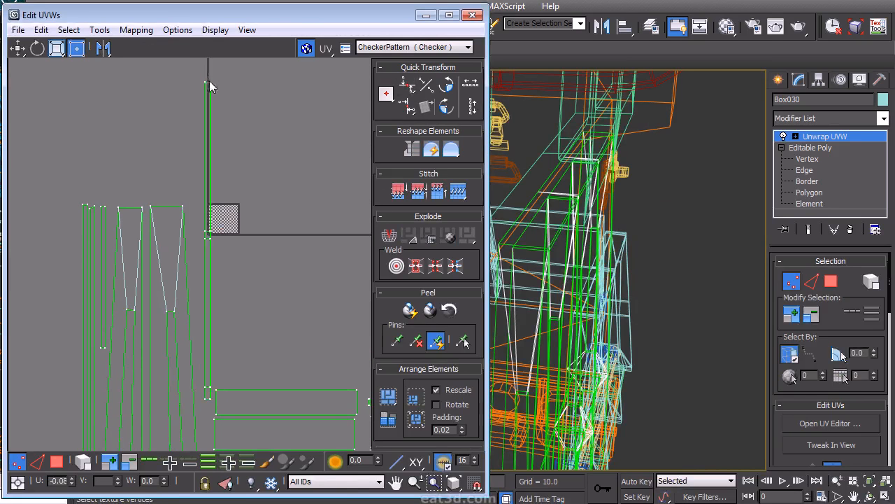
{"action": "scroll", "coordinate": [227, 181], "scroll_direction": "down", "scroll_amount": 1}
Step: Return to face selection and fit the straightened strip stack between the vertical bar shells and the left-hand panel shells
{"action": "right_click", "coordinate": [226, 186]}
{"action": "left_click", "coordinate": [217, 142]}
{"action": "left_click_drag", "start_coordinate": [212, 101], "coordinate": [235, 281]}
{"action": "middle_click_drag", "start_coordinate": [233, 282], "coordinate": [209, 187]}
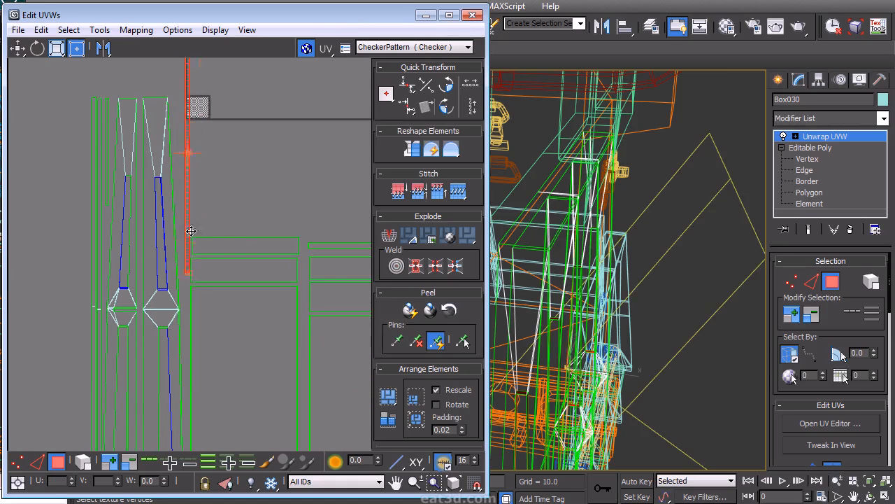
{"action": "left_click", "coordinate": [285, 211]}
{"action": "scroll", "coordinate": [285, 210], "scroll_direction": "down", "scroll_amount": 3}
{"action": "middle_click_drag", "start_coordinate": [334, 212], "coordinate": [259, 198]}
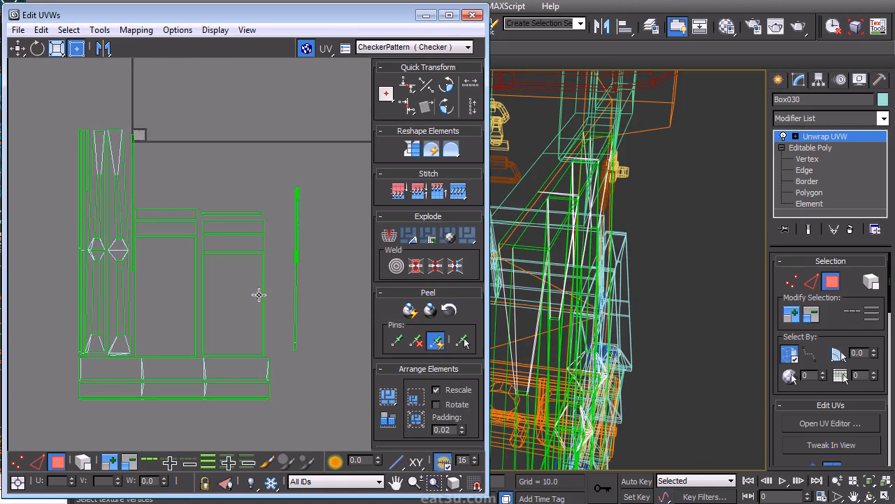
{"action": "left_click_drag", "start_coordinate": [200, 365], "coordinate": [200, 363]}
{"action": "scroll", "coordinate": [200, 362], "scroll_direction": "up", "scroll_amount": 1}
{"action": "left_click", "coordinate": [315, 315]}
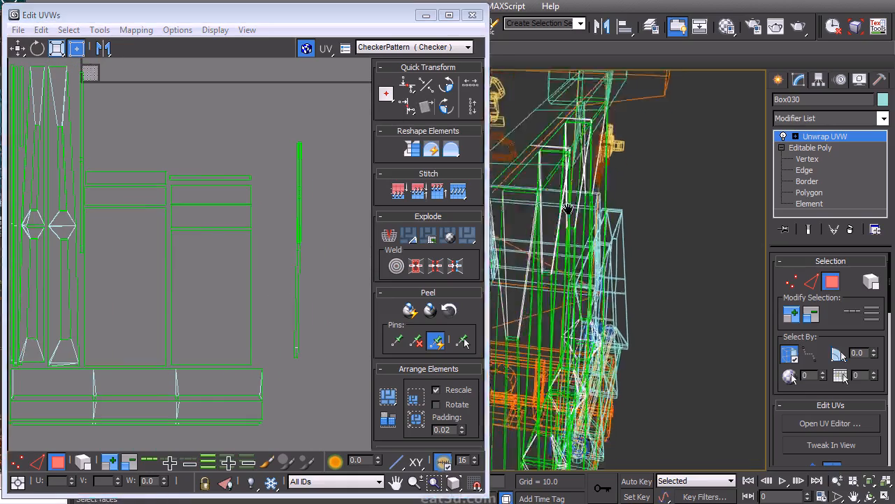
Step: Toggle Ignore Backfacing, select the lower part of the first vertical bar, and remap its thin inner side strip
{"action": "scroll", "coordinate": [540, 183], "scroll_direction": "up", "scroll_amount": 5}
{"action": "scroll", "coordinate": [634, 220], "scroll_direction": "down", "scroll_amount": 3}
{"action": "left_click", "coordinate": [785, 355]}
{"action": "middle_click_drag", "start_coordinate": [618, 316], "coordinate": [712, 317], "text": "alt"}
{"action": "left_click_drag", "start_coordinate": [604, 187], "coordinate": [604, 186]}
{"action": "scroll", "coordinate": [256, 311], "scroll_direction": "down", "scroll_amount": 2}
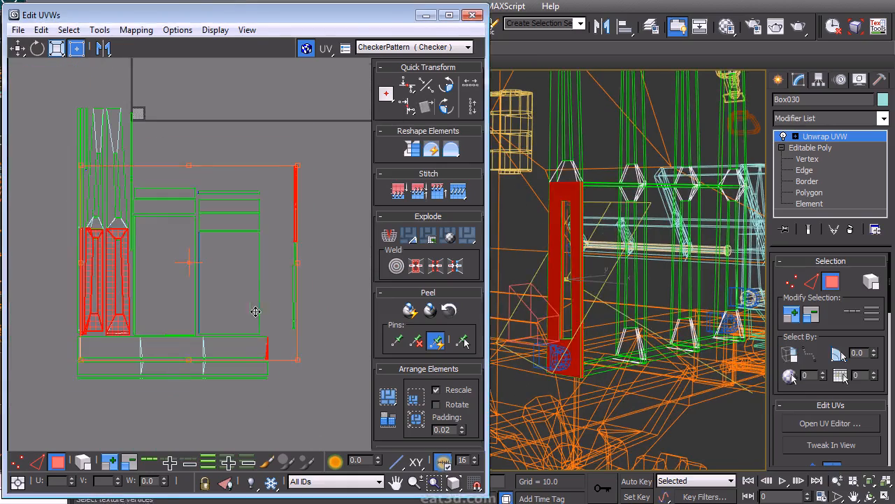
{"action": "left_click_drag", "start_coordinate": [110, 376], "coordinate": [108, 372]}
{"action": "left_click", "coordinate": [135, 29]}
{"action": "left_click", "coordinate": [91, 44]}
{"action": "left_click", "coordinate": [186, 10]}
Step: Move the remapped lower strip of the first bar into the empty area above the layout
{"action": "middle_click_drag", "start_coordinate": [327, 245], "coordinate": [294, 391]}
{"action": "middle_click_drag", "start_coordinate": [622, 312], "coordinate": [586, 300]}
{"action": "middle_click_drag", "start_coordinate": [119, 192], "coordinate": [205, 181]}
{"action": "left_click_drag", "start_coordinate": [182, 224], "coordinate": [293, 190]}
{"action": "left_click", "coordinate": [264, 236]}
{"action": "middle_click_drag", "start_coordinate": [264, 236], "coordinate": [236, 190]}
Step: Isolate and remap the lower thin side strip of the second vertical bar, and place it beside the first separated strip
{"action": "left_click_drag", "start_coordinate": [620, 312], "coordinate": [586, 191]}
{"action": "middle_click_drag", "start_coordinate": [284, 336], "coordinate": [303, 240]}
{"action": "left_click_drag", "start_coordinate": [351, 189], "coordinate": [298, 206]}
{"action": "left_click", "coordinate": [136, 30]}
{"action": "left_click", "coordinate": [125, 81]}
{"action": "left_click", "coordinate": [200, 14]}
{"action": "middle_click_drag", "start_coordinate": [147, 227], "coordinate": [100, 337]}
{"action": "left_click_drag", "start_coordinate": [124, 333], "coordinate": [265, 181]}
{"action": "middle_click_drag", "start_coordinate": [264, 182], "coordinate": [217, 265]}
Step: Select the lower part of the third vertical bar, isolate its thin side strip, and remap it
{"action": "middle_click_drag", "start_coordinate": [668, 350], "coordinate": [585, 364]}
{"action": "left_click_drag", "start_coordinate": [592, 364], "coordinate": [546, 213]}
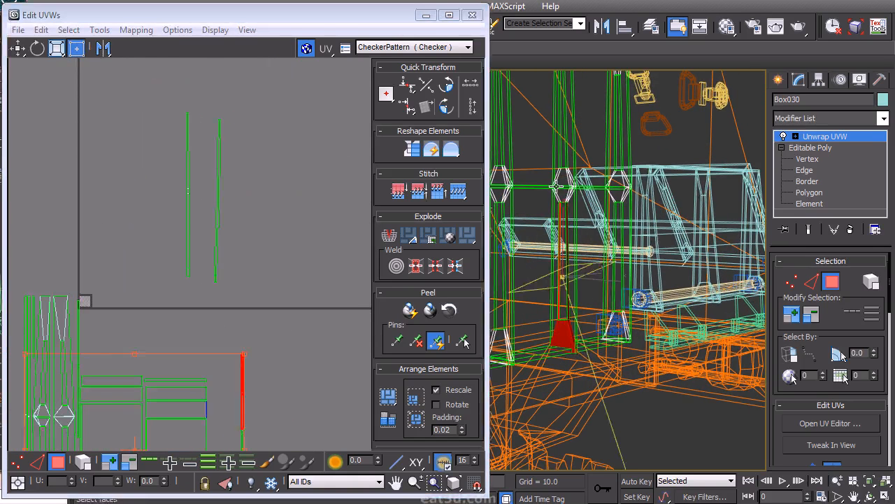
{"action": "middle_click_drag", "start_coordinate": [192, 293], "coordinate": [274, 149]}
{"action": "left_click_drag", "start_coordinate": [347, 222], "coordinate": [301, 238]}
{"action": "left_click", "coordinate": [136, 30]}
{"action": "left_click", "coordinate": [113, 82]}
{"action": "left_click", "coordinate": [200, 14]}
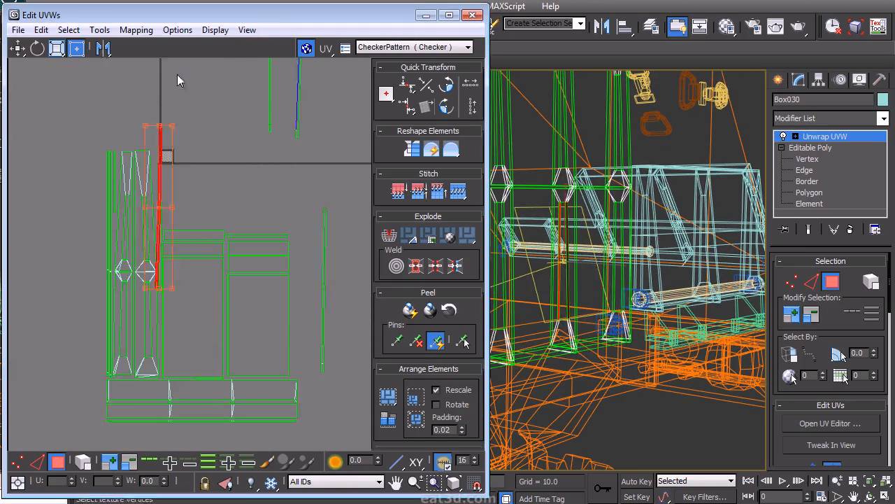
{"action": "middle_click_drag", "start_coordinate": [160, 245], "coordinate": [102, 313]}
{"action": "left_click", "coordinate": [301, 242]}
{"action": "middle_click_drag", "start_coordinate": [307, 257], "coordinate": [312, 196]}
Step: Move the last lower side strips up beside the other separated strips above the layout
{"action": "left_click_drag", "start_coordinate": [312, 195], "coordinate": [259, 403]}
{"action": "left_click_drag", "start_coordinate": [275, 330], "coordinate": [298, 132]}
{"action": "middle_click_drag", "start_coordinate": [298, 132], "coordinate": [266, 335]}
{"action": "scroll", "coordinate": [259, 210], "scroll_direction": "up", "scroll_amount": 3}
{"action": "left_click", "coordinate": [252, 185]}
Step: Switch to edge selection, pick edges of the tilted strips, and straighten them upright with Align to Edge
{"action": "middle_click_drag", "start_coordinate": [219, 283], "coordinate": [222, 221]}
{"action": "right_click", "coordinate": [220, 216]}
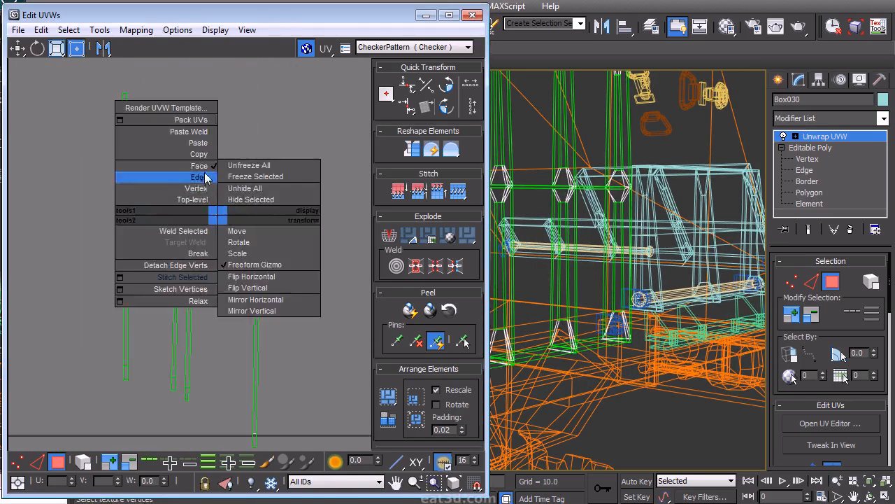
{"action": "left_click", "coordinate": [200, 187]}
{"action": "middle_click_drag", "start_coordinate": [245, 370], "coordinate": [245, 263]}
{"action": "left_click", "coordinate": [246, 263]}
{"action": "scroll", "coordinate": [245, 262], "scroll_direction": "down", "scroll_amount": 3}
{"action": "middle_click_drag", "start_coordinate": [241, 180], "coordinate": [249, 284]}
{"action": "scroll", "coordinate": [219, 267], "scroll_direction": "up", "scroll_amount": 2}
{"action": "right_click", "coordinate": [203, 257]}
{"action": "left_click", "coordinate": [161, 227]}
{"action": "left_click_drag", "start_coordinate": [197, 185], "coordinate": [286, 254]}
{"action": "left_click", "coordinate": [426, 107]}
{"action": "left_click", "coordinate": [426, 107]}
{"action": "left_click", "coordinate": [426, 107]}
Step: Select an edge of another tilted strip and straighten that strip with Align to Edge
{"action": "left_click", "coordinate": [283, 296]}
{"action": "middle_click_drag", "start_coordinate": [278, 296], "coordinate": [283, 229]}
{"action": "left_click", "coordinate": [426, 107]}
{"action": "left_click", "coordinate": [146, 293]}
Step: Return to face selection and move one straightened strip onto its neighbour so their ends coincide
{"action": "key", "text": "3"}
{"action": "left_click_drag", "start_coordinate": [146, 361], "coordinate": [188, 117]}
{"action": "left_click_drag", "start_coordinate": [215, 353], "coordinate": [221, 352]}
{"action": "left_click_drag", "start_coordinate": [219, 309], "coordinate": [177, 301]}
{"action": "scroll", "coordinate": [179, 301], "scroll_direction": "up", "scroll_amount": 3}
{"action": "middle_click_drag", "start_coordinate": [214, 273], "coordinate": [270, 217]}
{"action": "scroll", "coordinate": [238, 284], "scroll_direction": "up", "scroll_amount": 8}
{"action": "left_click_drag", "start_coordinate": [319, 287], "coordinate": [283, 316]}
{"action": "scroll", "coordinate": [309, 301], "scroll_direction": "down", "scroll_amount": 6}
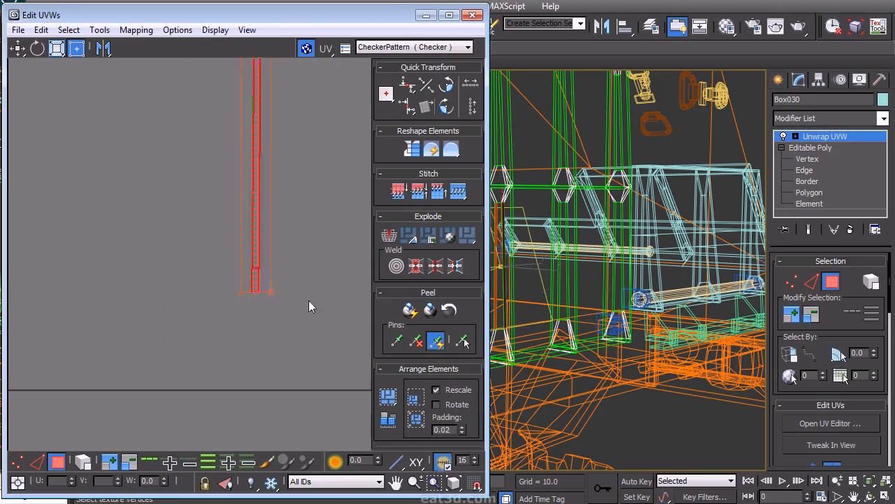
Step: Move the next separated strip onto the stack, matching its ends with the strips already there
{"action": "left_click", "coordinate": [207, 241]}
{"action": "left_click_drag", "start_coordinate": [210, 295], "coordinate": [170, 287]}
{"action": "scroll", "coordinate": [168, 300], "scroll_direction": "up", "scroll_amount": 5}
{"action": "middle_click_drag", "start_coordinate": [149, 343], "coordinate": [183, 239]}
{"action": "left_click_drag", "start_coordinate": [188, 236], "coordinate": [192, 248]}
{"action": "scroll", "coordinate": [171, 291], "scroll_direction": "down", "scroll_amount": 6}
Step: Select the remaining strip and overlay it precisely on the stacked lower side strips
{"action": "left_click_drag", "start_coordinate": [217, 327], "coordinate": [244, 268]}
{"action": "left_click_drag", "start_coordinate": [184, 258], "coordinate": [169, 260]}
{"action": "scroll", "coordinate": [169, 308], "scroll_direction": "up", "scroll_amount": 5}
{"action": "middle_click_drag", "start_coordinate": [144, 279], "coordinate": [175, 330]}
{"action": "scroll", "coordinate": [198, 259], "scroll_direction": "up", "scroll_amount": 5}
{"action": "left_click_drag", "start_coordinate": [204, 312], "coordinate": [186, 204]}
{"action": "middle_click_drag", "start_coordinate": [220, 177], "coordinate": [225, 329]}
{"action": "scroll", "coordinate": [211, 209], "scroll_direction": "down", "scroll_amount": 5}
{"action": "scroll", "coordinate": [231, 322], "scroll_direction": "down", "scroll_amount": 2}
Step: Switch the stacked side strips to vertex editing and level their crosswise vertex rows with horizontal alignment
{"action": "left_click", "coordinate": [256, 228]}
{"action": "right_click", "coordinate": [236, 272]}
{"action": "left_click", "coordinate": [231, 248]}
{"action": "left_click_drag", "start_coordinate": [239, 387], "coordinate": [198, 376]}
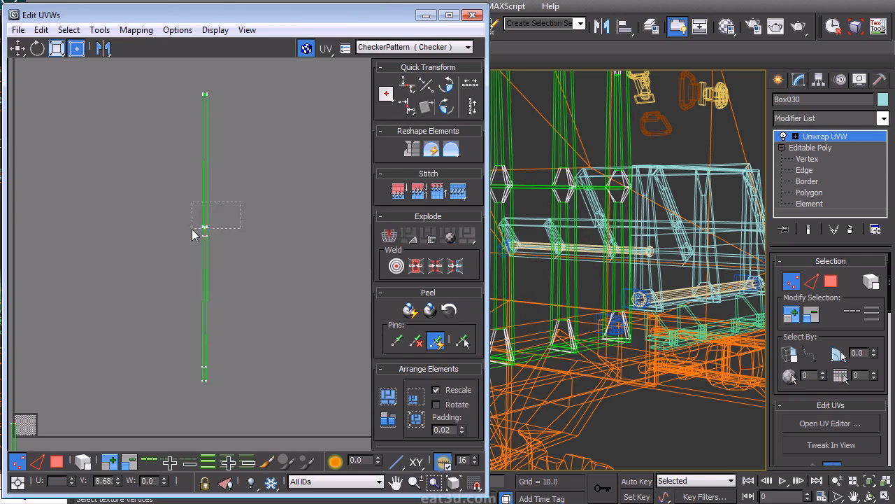
{"action": "middle_click_drag", "start_coordinate": [279, 133], "coordinate": [275, 196]}
{"action": "left_click_drag", "start_coordinate": [176, 176], "coordinate": [228, 136]}
{"action": "left_click", "coordinate": [407, 87]}
Step: Straighten both long sides of the stacked strips by aligning each vertex column vertically
{"action": "middle_click_drag", "start_coordinate": [272, 210], "coordinate": [259, 99]}
{"action": "left_click_drag", "start_coordinate": [155, 368], "coordinate": [180, 280]}
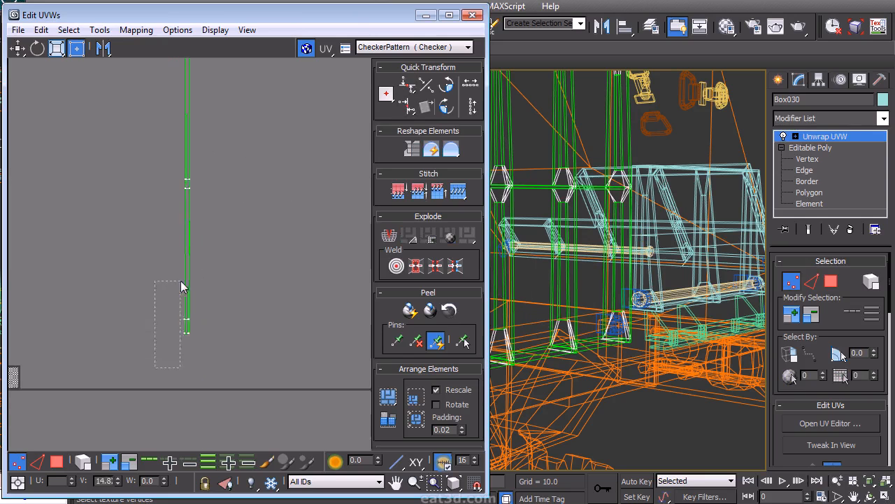
{"action": "middle_click_drag", "start_coordinate": [206, 149], "coordinate": [215, 302]}
{"action": "left_click_drag", "start_coordinate": [174, 149], "coordinate": [196, 198]}
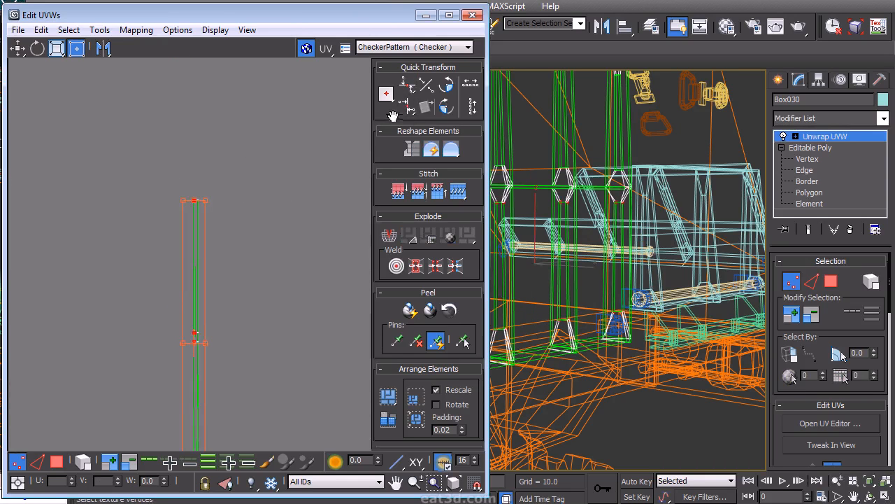
{"action": "left_click", "coordinate": [408, 109]}
{"action": "middle_click_drag", "start_coordinate": [242, 168], "coordinate": [221, 89]}
{"action": "left_click_drag", "start_coordinate": [173, 424], "coordinate": [174, 425]}
{"action": "left_click", "coordinate": [407, 109]}
{"action": "left_click", "coordinate": [294, 228]}
Step: Return to face selection and select the frame's complete set of UV shells
{"action": "middle_click_drag", "start_coordinate": [220, 321], "coordinate": [272, 221]}
{"action": "scroll", "coordinate": [271, 221], "scroll_direction": "down", "scroll_amount": 2}
{"action": "middle_click_drag", "start_coordinate": [217, 354], "coordinate": [246, 296]}
{"action": "left_click_drag", "start_coordinate": [246, 296], "coordinate": [305, 14]}
{"action": "middle_click_drag", "start_coordinate": [291, 190], "coordinate": [268, 171]}
{"action": "scroll", "coordinate": [270, 256], "scroll_direction": "down", "scroll_amount": 3}
{"action": "middle_click_drag", "start_coordinate": [295, 261], "coordinate": [243, 263]}
{"action": "scroll", "coordinate": [299, 257], "scroll_direction": "down", "scroll_amount": 3}
{"action": "right_click", "coordinate": [295, 267]}
{"action": "left_click", "coordinate": [277, 222]}
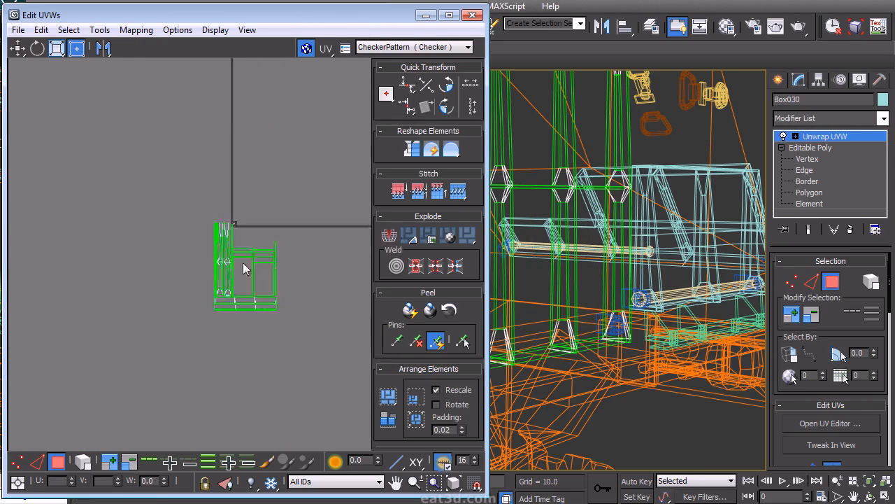
{"action": "key", "text": "ctrl+a"}
{"action": "scroll", "coordinate": [270, 244], "scroll_direction": "down", "scroll_amount": 3}
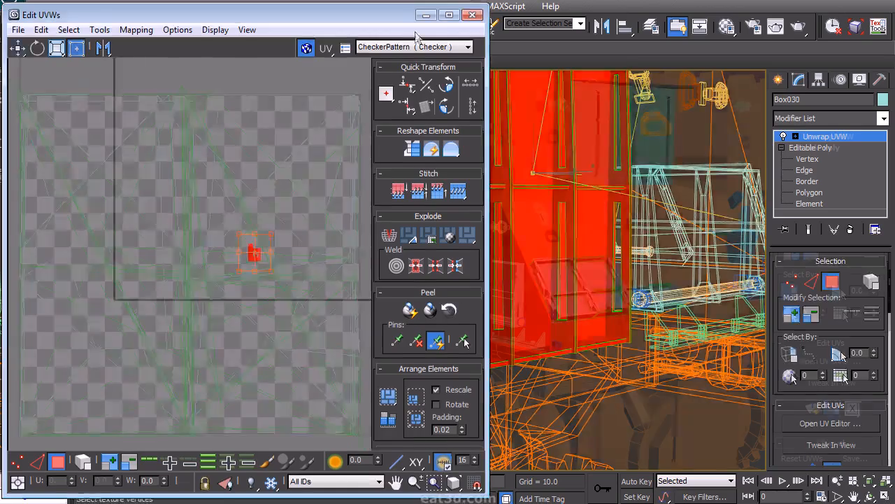
Step: Flatten-map all faces of the next paneled frame, Box031, into separate UV shells
{"action": "left_click", "coordinate": [136, 30]}
{"action": "left_click", "coordinate": [84, 47]}
{"action": "left_click", "coordinate": [186, 72]}
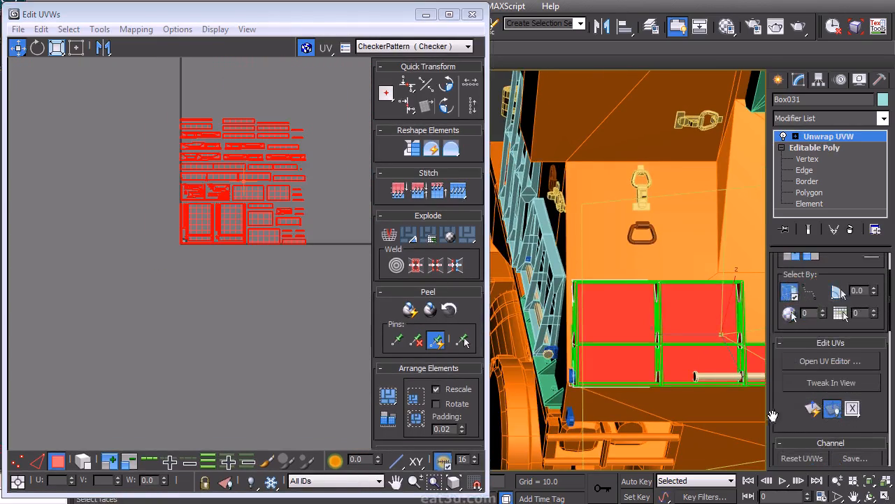
Step: Quick planar map the two large upper panels and stack their shells, ready outside the flattened layout
{"action": "scroll", "coordinate": [771, 417], "scroll_direction": "down", "scroll_amount": 5}
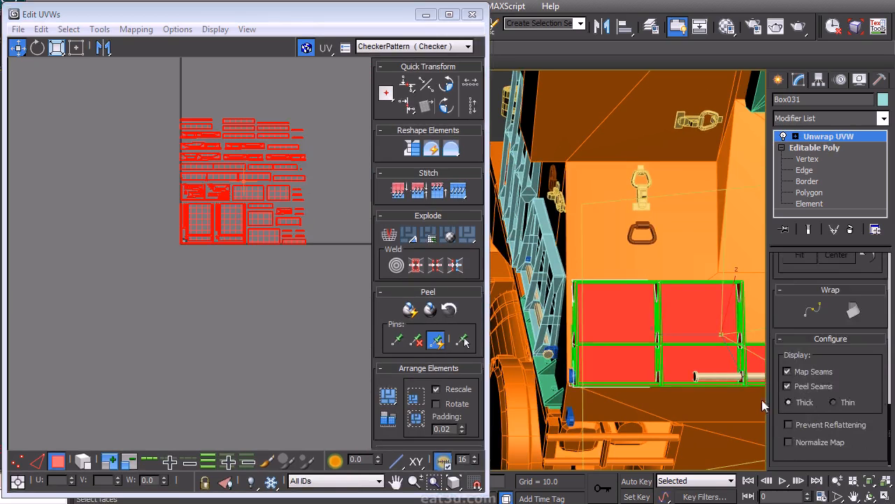
{"action": "left_click", "coordinate": [618, 306]}
{"action": "scroll", "coordinate": [815, 364], "scroll_direction": "up", "scroll_amount": 10}
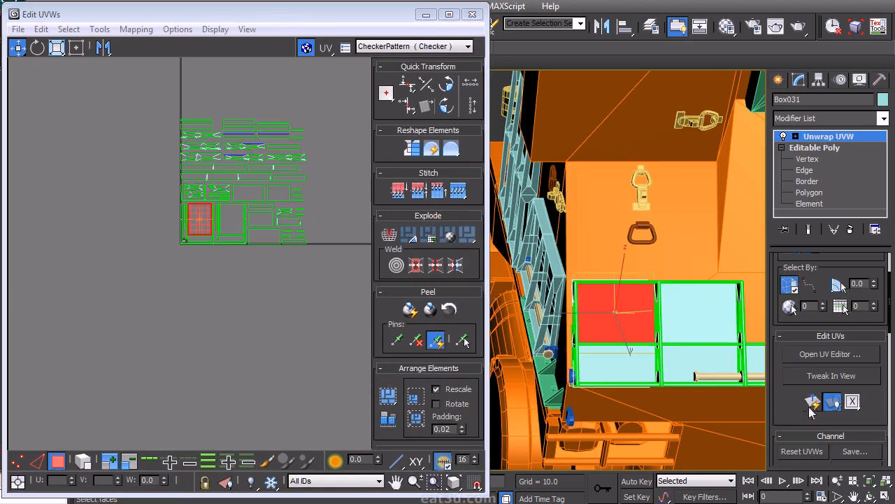
{"action": "left_click", "coordinate": [696, 324]}
{"action": "left_click", "coordinate": [644, 330], "text": "ctrl"}
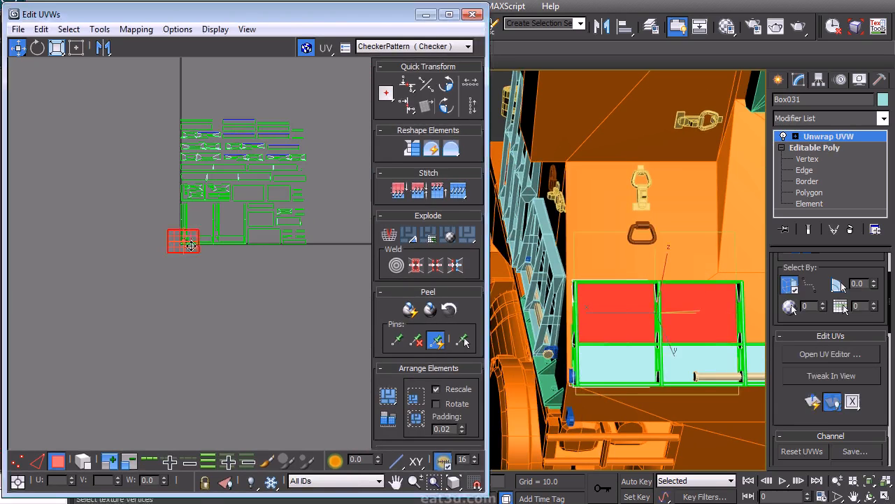
Step: Quick planar map the two lower panels under the large ones and place their stacked shells directly above the large panel shells
{"action": "left_click", "coordinate": [622, 355]}
{"action": "left_click", "coordinate": [812, 403]}
{"action": "left_click", "coordinate": [689, 361]}
{"action": "left_click", "coordinate": [812, 402]}
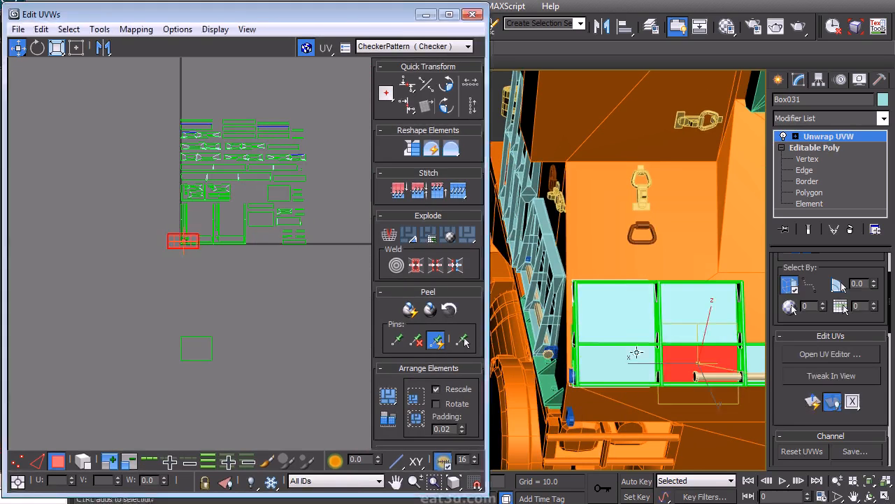
{"action": "left_click", "coordinate": [636, 356], "text": "ctrl"}
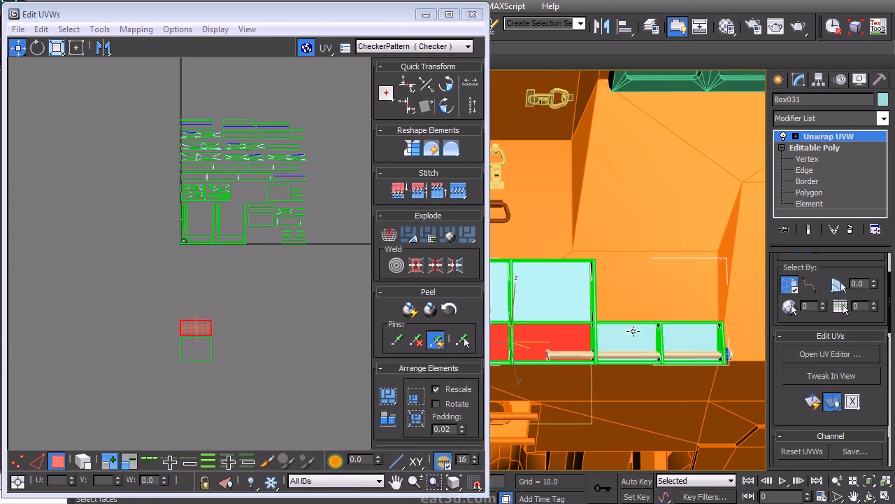
Step: Map the two small end panels individually and move their shells beside the other panel shells
{"action": "left_click", "coordinate": [630, 343]}
{"action": "left_click", "coordinate": [689, 342]}
{"action": "left_click", "coordinate": [633, 339], "text": "ctrl"}
{"action": "middle_click_drag", "start_coordinate": [210, 239], "coordinate": [213, 234]}
{"action": "scroll", "coordinate": [212, 237], "scroll_direction": "up", "scroll_amount": 1}
{"action": "left_click_drag", "start_coordinate": [186, 241], "coordinate": [243, 354]}
{"action": "left_click", "coordinate": [263, 351]}
Step: Fit one small end panel shell over the other so that their outlines match
{"action": "scroll", "coordinate": [263, 351], "scroll_direction": "up", "scroll_amount": 3}
{"action": "middle_click_drag", "start_coordinate": [272, 350], "coordinate": [321, 308]}
{"action": "scroll", "coordinate": [321, 314], "scroll_direction": "up", "scroll_amount": 1}
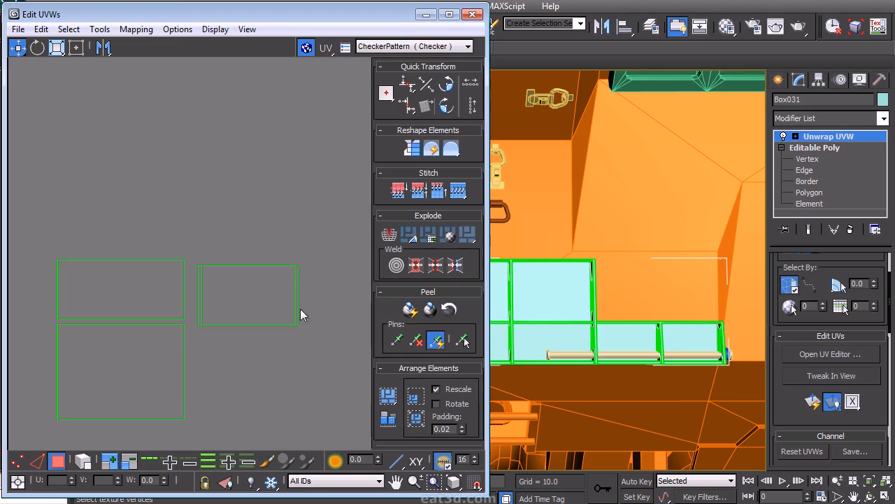
{"action": "left_click", "coordinate": [294, 310]}
{"action": "scroll", "coordinate": [266, 280], "scroll_direction": "up", "scroll_amount": 2}
{"action": "left_click_drag", "start_coordinate": [270, 273], "coordinate": [272, 272]}
{"action": "middle_click_drag", "start_coordinate": [281, 272], "coordinate": [243, 284]}
{"action": "scroll", "coordinate": [270, 275], "scroll_direction": "up", "scroll_amount": 3}
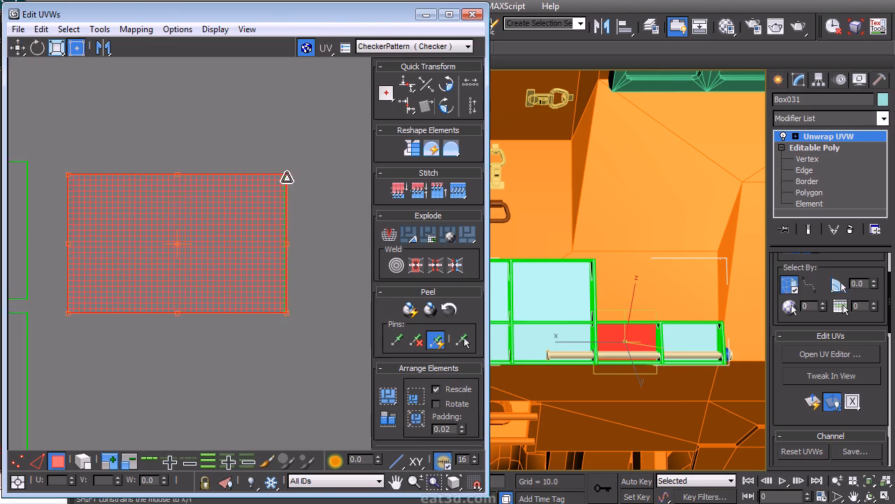
{"action": "middle_click_drag", "start_coordinate": [282, 231], "coordinate": [292, 207]}
{"action": "scroll", "coordinate": [292, 206], "scroll_direction": "down", "scroll_amount": 4}
Step: Place the stacked end panels beside the large panels and align the panel vertices along their common lower edge
{"action": "left_click_drag", "start_coordinate": [326, 263], "coordinate": [220, 158]}
{"action": "left_click_drag", "start_coordinate": [257, 201], "coordinate": [249, 276]}
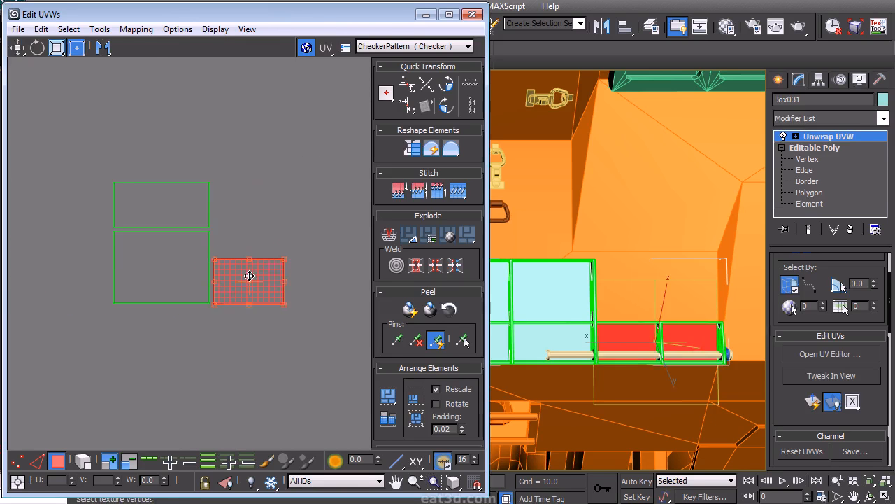
{"action": "left_click", "coordinate": [200, 195]}
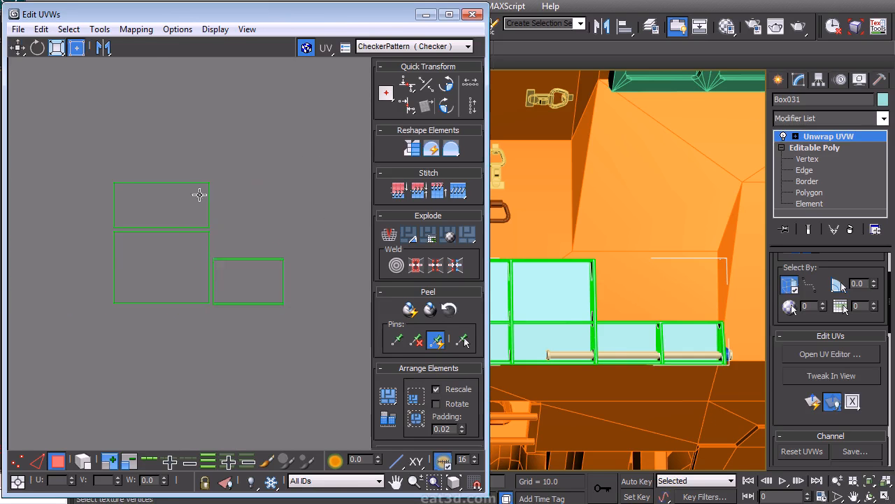
{"action": "key", "text": "1"}
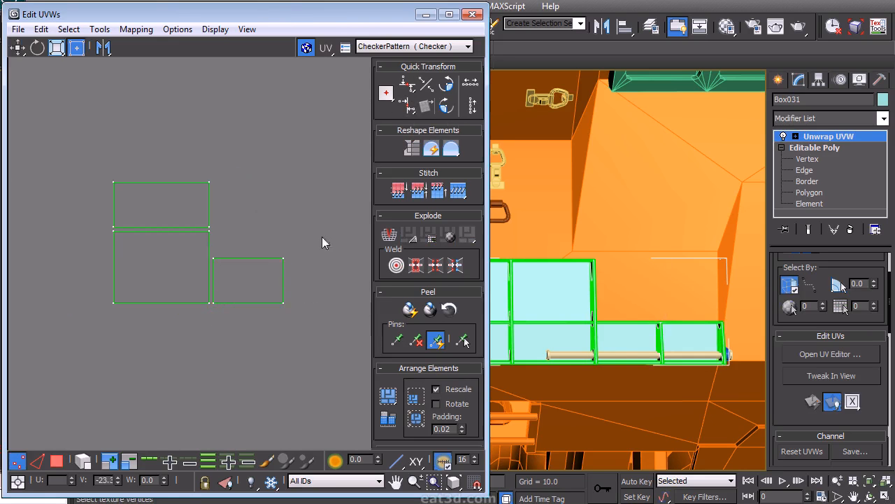
{"action": "middle_click_drag", "start_coordinate": [232, 193], "coordinate": [234, 236]}
{"action": "right_click", "coordinate": [229, 225]}
{"action": "left_click", "coordinate": [192, 203]}
Step: Select the frame's outer side wall, rotate its shell 90 degrees and place it against the left edge of the panel shells
{"action": "middle_click_drag", "start_coordinate": [602, 277], "coordinate": [802, 295], "text": "alt"}
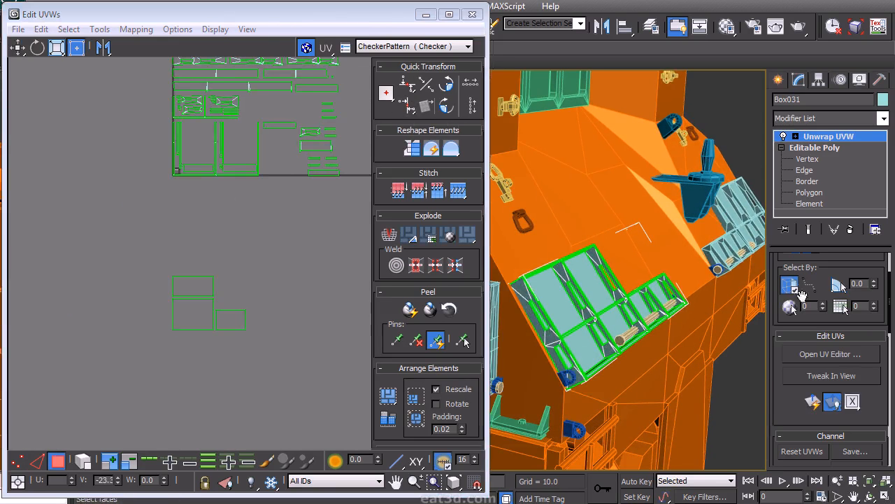
{"action": "left_click", "coordinate": [560, 343]}
{"action": "middle_click_drag", "start_coordinate": [220, 68], "coordinate": [213, 116]}
{"action": "scroll", "coordinate": [298, 243], "scroll_direction": "up", "scroll_amount": 3}
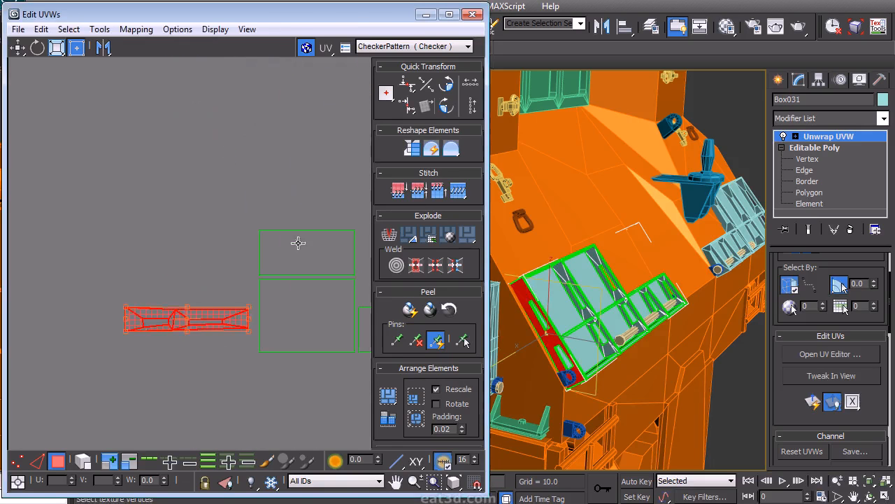
{"action": "left_click", "coordinate": [446, 106]}
{"action": "left_click_drag", "start_coordinate": [188, 348], "coordinate": [246, 324]}
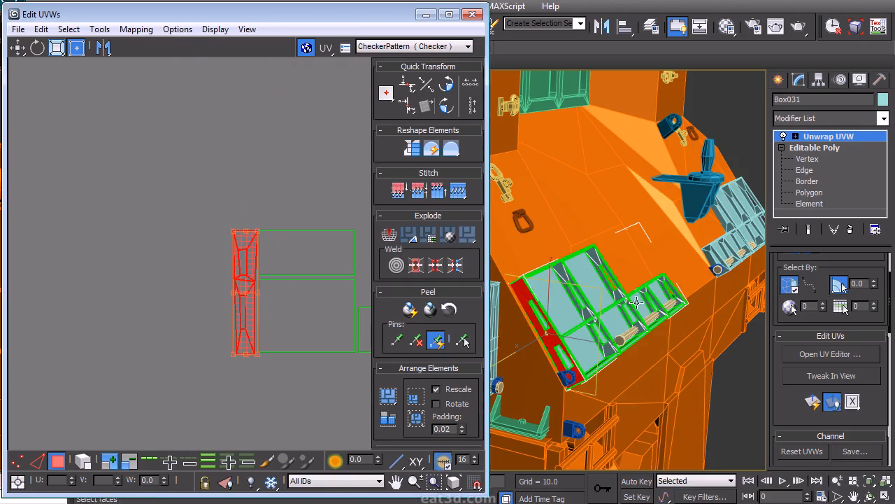
Step: Select the opposite side wall of the large panels, rotate its shell 90 degrees and place it left of the first side strip
{"action": "middle_click_drag", "start_coordinate": [585, 316], "coordinate": [534, 304], "text": "alt"}
{"action": "left_click", "coordinate": [592, 305]}
{"action": "scroll", "coordinate": [587, 342], "scroll_direction": "up", "scroll_amount": 5}
{"action": "middle_click_drag", "start_coordinate": [336, 301], "coordinate": [298, 306]}
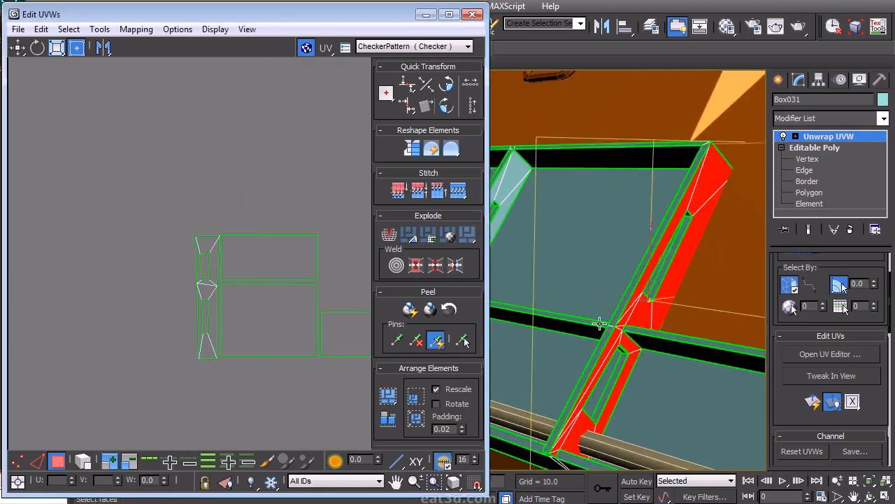
{"action": "middle_click_drag", "start_coordinate": [600, 324], "coordinate": [614, 337]}
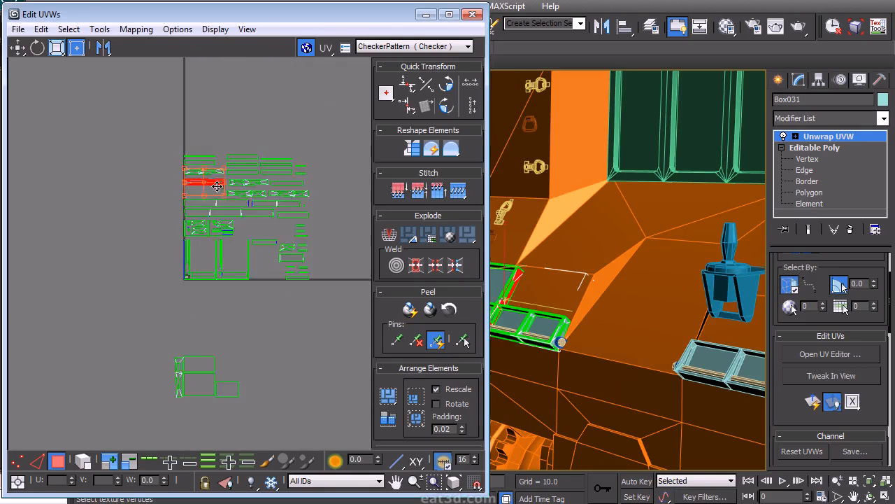
{"action": "middle_click_drag", "start_coordinate": [212, 251], "coordinate": [218, 244]}
{"action": "scroll", "coordinate": [218, 244], "scroll_direction": "up", "scroll_amount": 3}
{"action": "left_click", "coordinate": [444, 107]}
{"action": "left_click_drag", "start_coordinate": [189, 343], "coordinate": [199, 268]}
{"action": "left_click", "coordinate": [213, 327]}
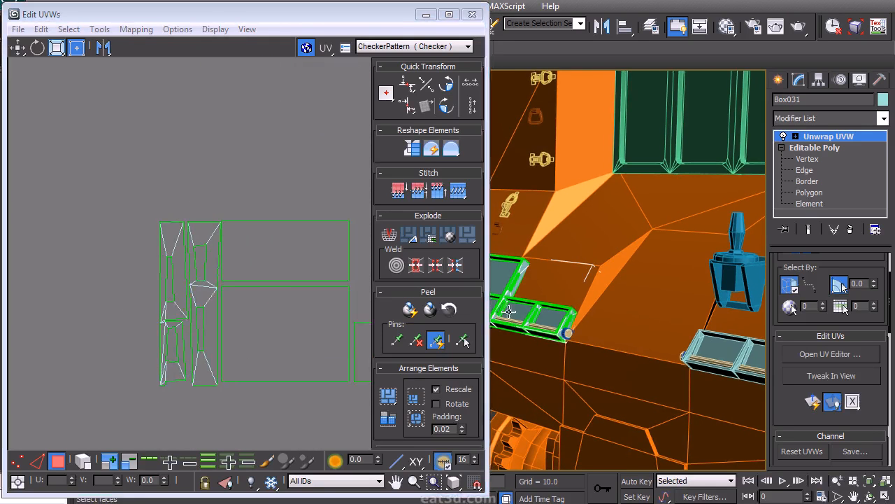
Step: Select the short side wall at the frame's far end and place its upright shell beside the side strips
{"action": "left_click", "coordinate": [573, 313]}
{"action": "scroll", "coordinate": [210, 308], "scroll_direction": "down", "scroll_amount": 4}
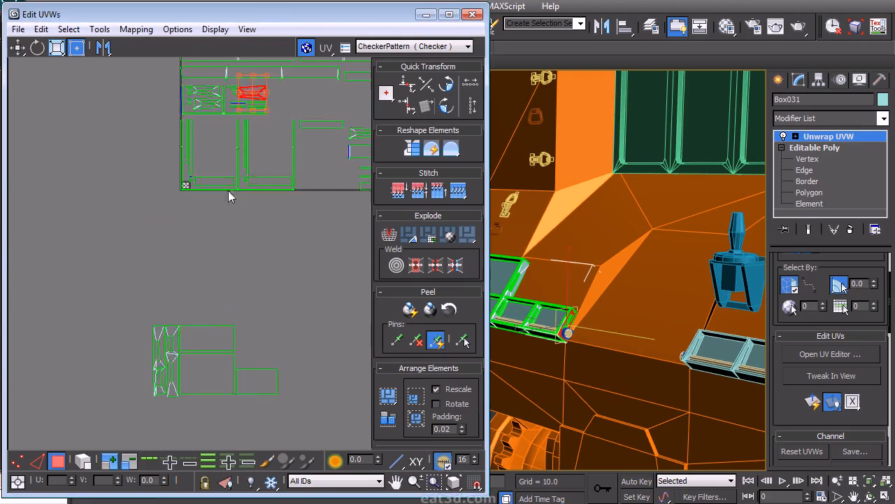
{"action": "scroll", "coordinate": [185, 332], "scroll_direction": "up", "scroll_amount": 3}
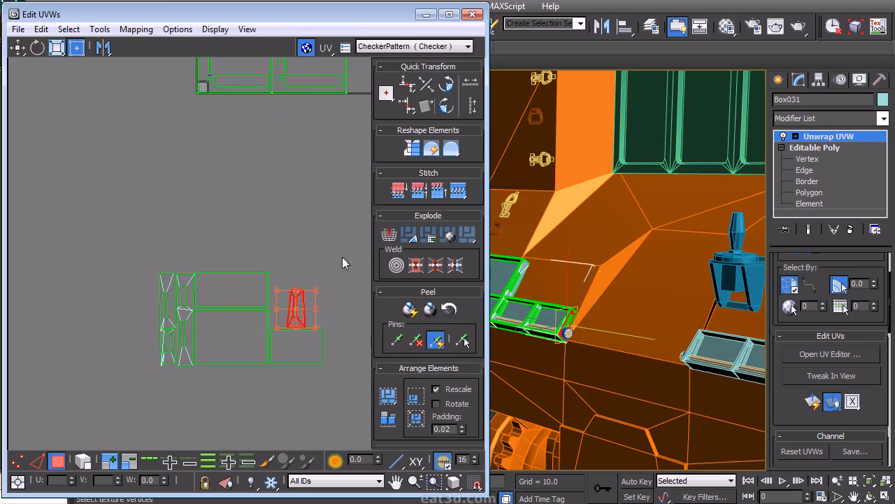
{"action": "key", "text": "z"}
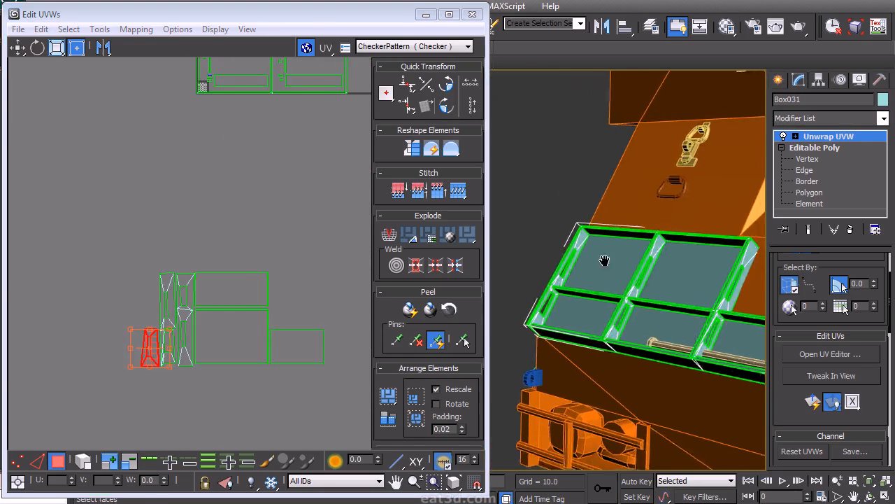
Step: Select the side faces of the inner dividers and move their shells out of the flattened layout
{"action": "left_click", "coordinate": [541, 281]}
{"action": "left_click", "coordinate": [613, 288], "text": "ctrl"}
{"action": "middle_click_drag", "start_coordinate": [615, 288], "coordinate": [746, 315], "text": "alt"}
{"action": "left_click", "coordinate": [616, 285], "text": "ctrl"}
{"action": "left_click", "coordinate": [688, 284], "text": "ctrl"}
{"action": "middle_click_drag", "start_coordinate": [688, 284], "coordinate": [557, 292], "text": "alt"}
{"action": "middle_click_drag", "start_coordinate": [245, 94], "coordinate": [136, 309]}
{"action": "scroll", "coordinate": [211, 216], "scroll_direction": "down", "scroll_amount": 3}
{"action": "left_click_drag", "start_coordinate": [273, 172], "coordinate": [292, 360]}
{"action": "left_click", "coordinate": [269, 320]}
Step: Overlay the matching divider strip shells on one another so that their ends coincide
{"action": "scroll", "coordinate": [270, 319], "scroll_direction": "up", "scroll_amount": 3}
{"action": "middle_click_drag", "start_coordinate": [269, 320], "coordinate": [287, 182]}
{"action": "left_click_drag", "start_coordinate": [176, 144], "coordinate": [20, 218]}
{"action": "left_click_drag", "start_coordinate": [79, 202], "coordinate": [225, 236]}
{"action": "scroll", "coordinate": [216, 286], "scroll_direction": "up", "scroll_amount": 6}
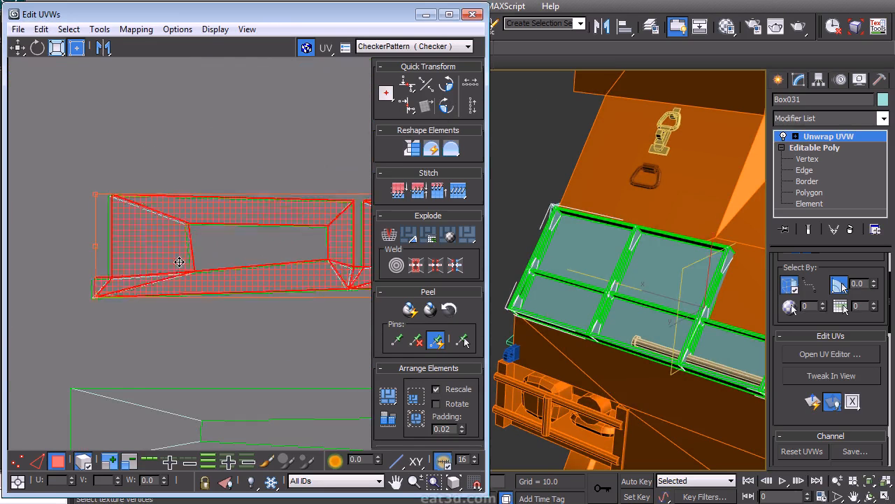
{"action": "scroll", "coordinate": [176, 263], "scroll_direction": "down", "scroll_amount": 6}
{"action": "left_click_drag", "start_coordinate": [38, 367], "coordinate": [206, 308]}
{"action": "scroll", "coordinate": [181, 243], "scroll_direction": "up", "scroll_amount": 6}
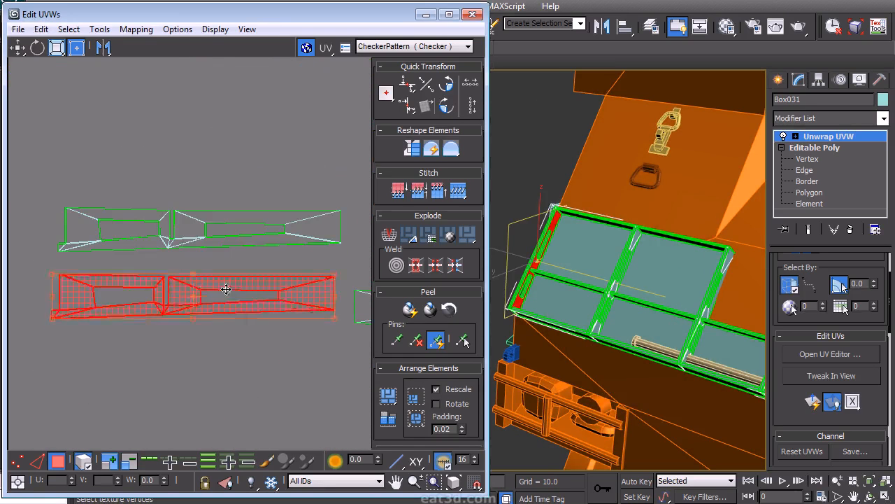
Step: Mirror the opposite-facing divider strips and position them over their matching shells
{"action": "scroll", "coordinate": [181, 243], "scroll_direction": "down", "scroll_amount": 6}
{"action": "left_click_drag", "start_coordinate": [140, 319], "coordinate": [318, 283]}
{"action": "left_click", "coordinate": [102, 48]}
{"action": "left_click_drag", "start_coordinate": [236, 301], "coordinate": [116, 268]}
{"action": "middle_click_drag", "start_coordinate": [65, 300], "coordinate": [193, 304]}
{"action": "scroll", "coordinate": [148, 258], "scroll_direction": "up", "scroll_amount": 6}
{"action": "left_click_drag", "start_coordinate": [199, 294], "coordinate": [150, 297]}
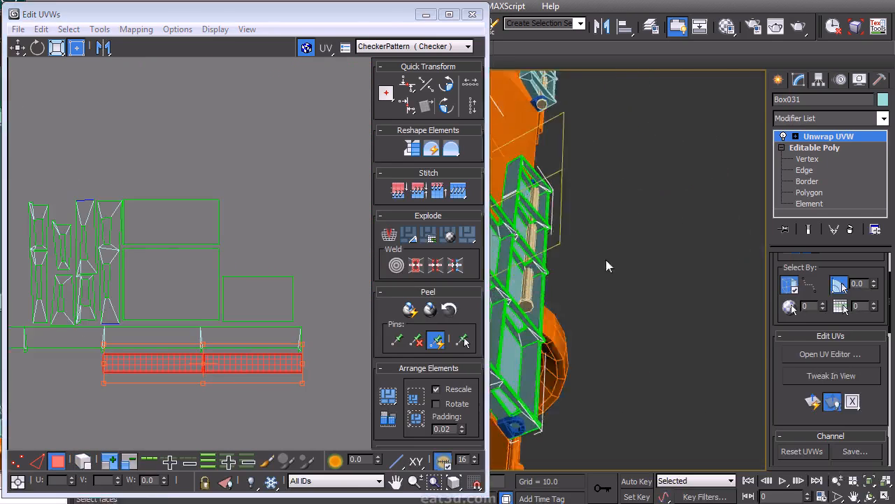
Step: Select the top strip above the two small end panels and place its shell beneath the long strip of the layout
{"action": "middle_click_drag", "start_coordinate": [607, 266], "coordinate": [554, 310], "text": "alt"}
{"action": "left_click", "coordinate": [600, 367]}
{"action": "middle_click_drag", "start_coordinate": [144, 177], "coordinate": [219, 223]}
{"action": "scroll", "coordinate": [219, 224], "scroll_direction": "down", "scroll_amount": 4}
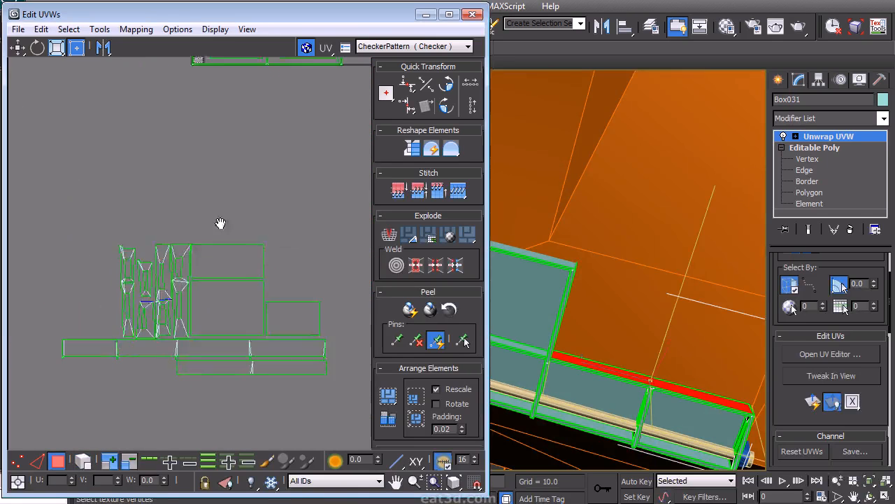
{"action": "scroll", "coordinate": [194, 283], "scroll_direction": "up", "scroll_amount": 5}
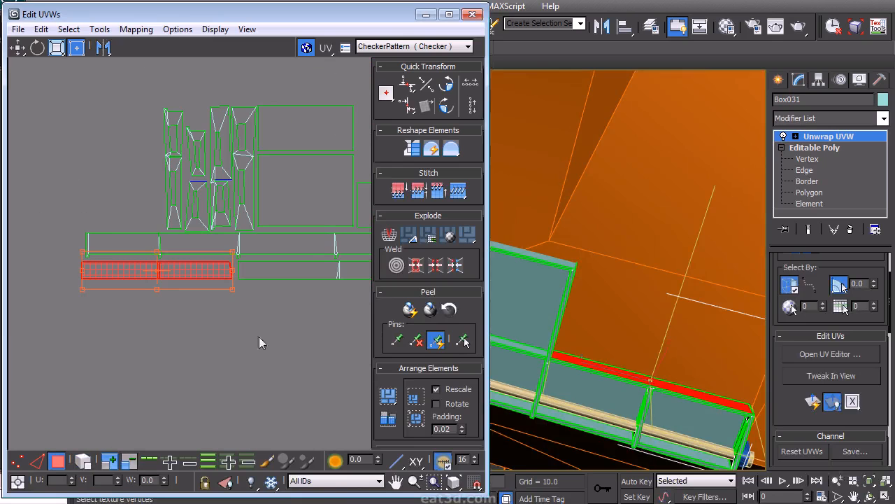
Step: Select the inner bottom faces of the two small end cells and move their shells clear of the layout
{"action": "middle_click_drag", "start_coordinate": [620, 304], "coordinate": [679, 341], "text": "alt"}
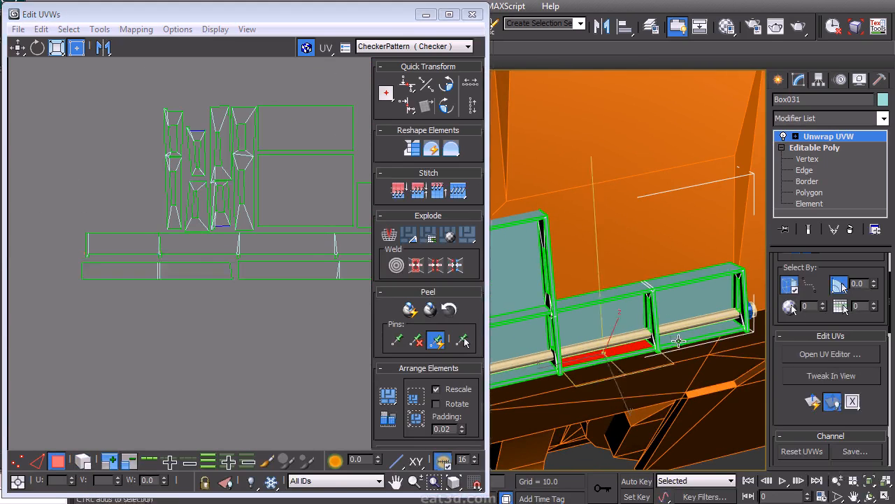
{"action": "left_click", "coordinate": [679, 341], "text": "ctrl"}
{"action": "middle_click_drag", "start_coordinate": [170, 217], "coordinate": [84, 404]}
{"action": "scroll", "coordinate": [126, 203], "scroll_direction": "down", "scroll_amount": 1}
{"action": "left_click", "coordinate": [269, 209]}
Step: Overlay the two narrow bottom-face shells and place the pair above the left end of the long strip
{"action": "scroll", "coordinate": [268, 207], "scroll_direction": "up", "scroll_amount": 1}
{"action": "left_click_drag", "start_coordinate": [269, 207], "coordinate": [243, 204]}
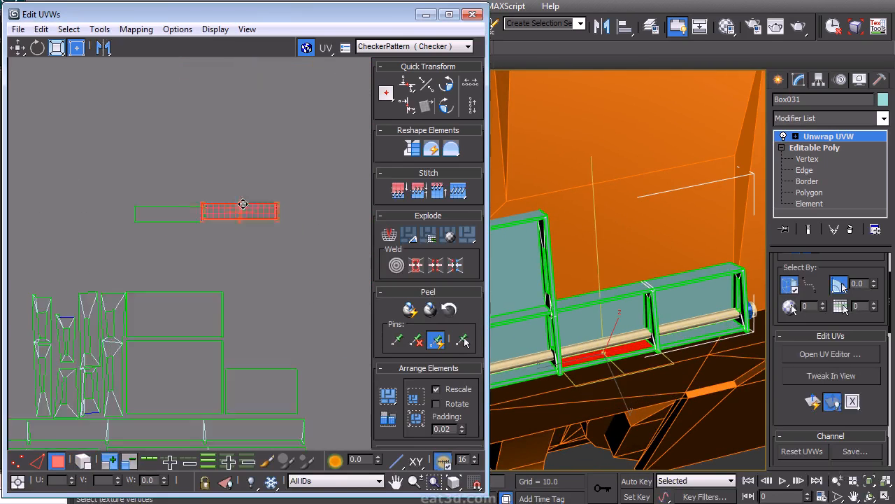
{"action": "scroll", "coordinate": [183, 210], "scroll_direction": "up", "scroll_amount": 5}
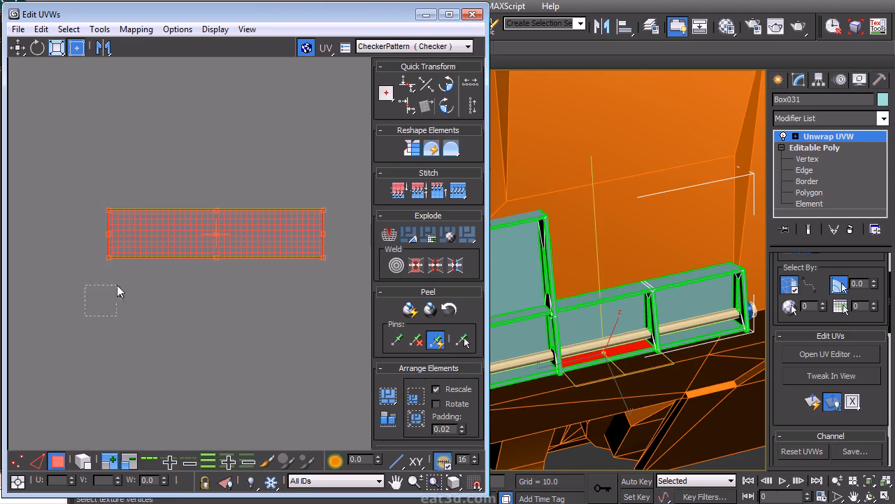
{"action": "left_click_drag", "start_coordinate": [117, 286], "coordinate": [186, 230]}
{"action": "scroll", "coordinate": [189, 228], "scroll_direction": "down", "scroll_amount": 5}
{"action": "left_click", "coordinate": [275, 233]}
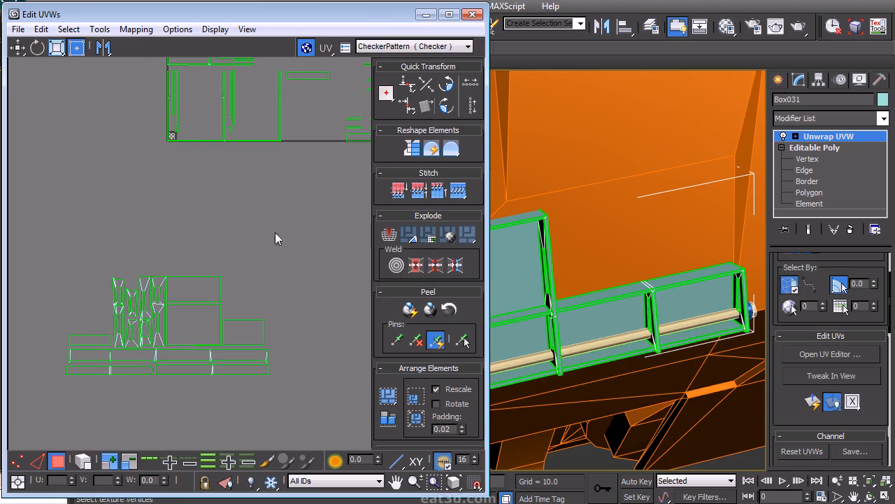
{"action": "middle_click_drag", "start_coordinate": [558, 275], "coordinate": [749, 178]}
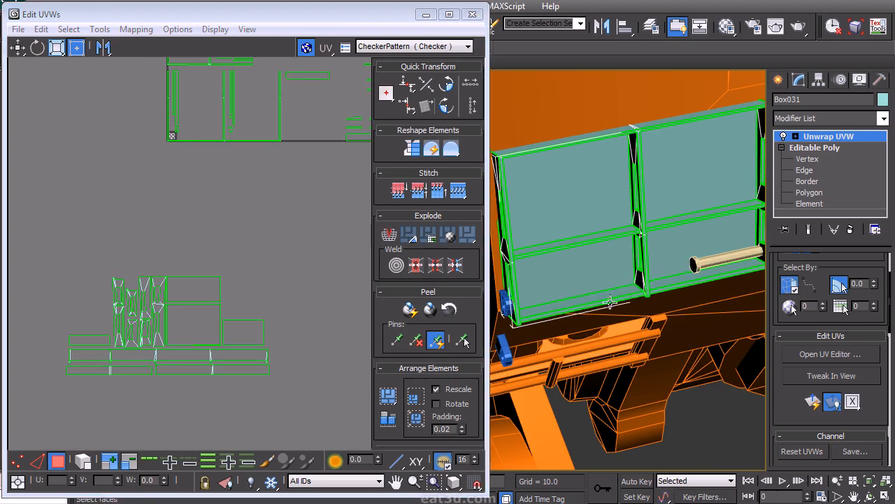
Step: Select the inner bottom faces of the two large lower cells and overlay their UV shells exactly
{"action": "left_click", "coordinate": [611, 293]}
{"action": "left_click", "coordinate": [666, 281]}
{"action": "left_click", "coordinate": [600, 296], "text": "ctrl"}
{"action": "middle_click_drag", "start_coordinate": [316, 67], "coordinate": [294, 134]}
{"action": "scroll", "coordinate": [294, 134], "scroll_direction": "down", "scroll_amount": 1}
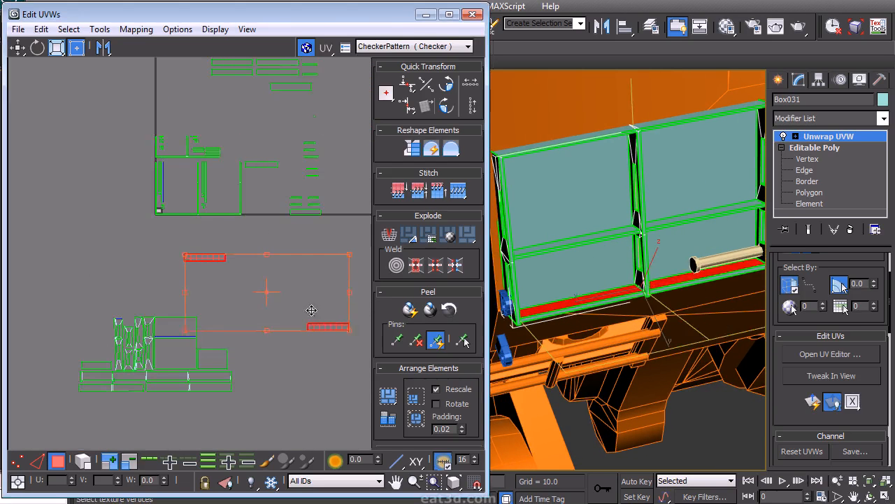
{"action": "left_click", "coordinate": [329, 326]}
{"action": "left_click_drag", "start_coordinate": [330, 326], "coordinate": [209, 257]}
{"action": "scroll", "coordinate": [214, 253], "scroll_direction": "up", "scroll_amount": 6}
{"action": "left_click_drag", "start_coordinate": [130, 312], "coordinate": [113, 311]}
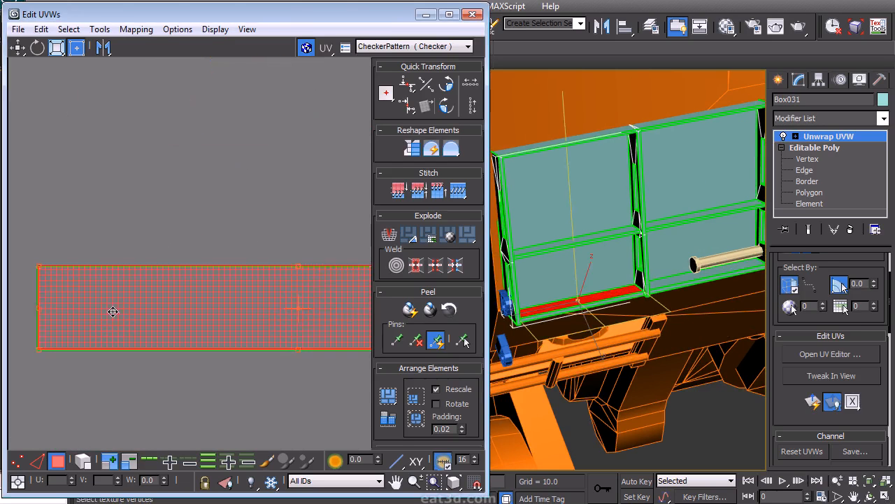
{"action": "scroll", "coordinate": [250, 228], "scroll_direction": "down", "scroll_amount": 6}
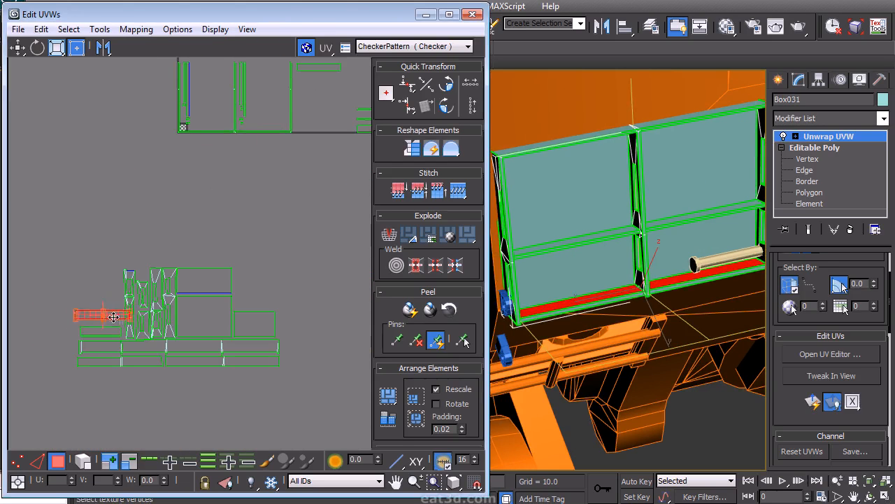
Step: Place the small-cell strip pair above the small end-panel shells and stand the large-cell pair upright at the layout's left end
{"action": "scroll", "coordinate": [145, 306], "scroll_direction": "up", "scroll_amount": 2}
{"action": "left_click_drag", "start_coordinate": [106, 323], "coordinate": [316, 285]}
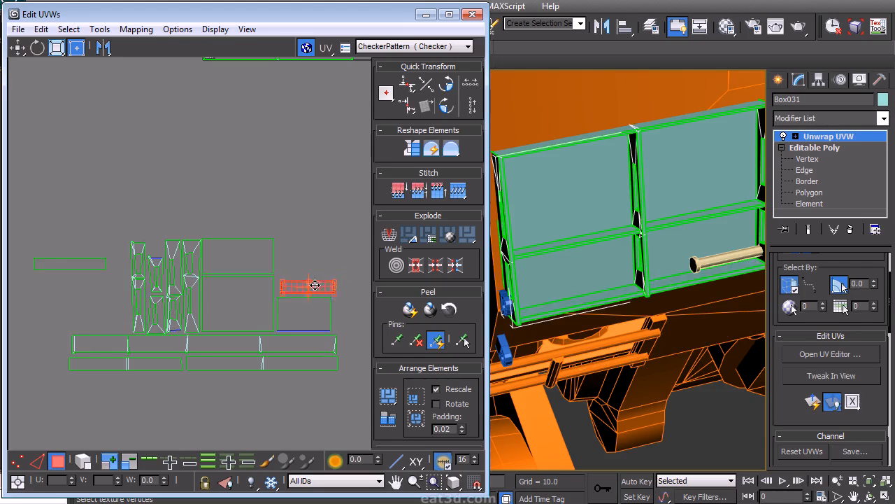
{"action": "left_click", "coordinate": [90, 259]}
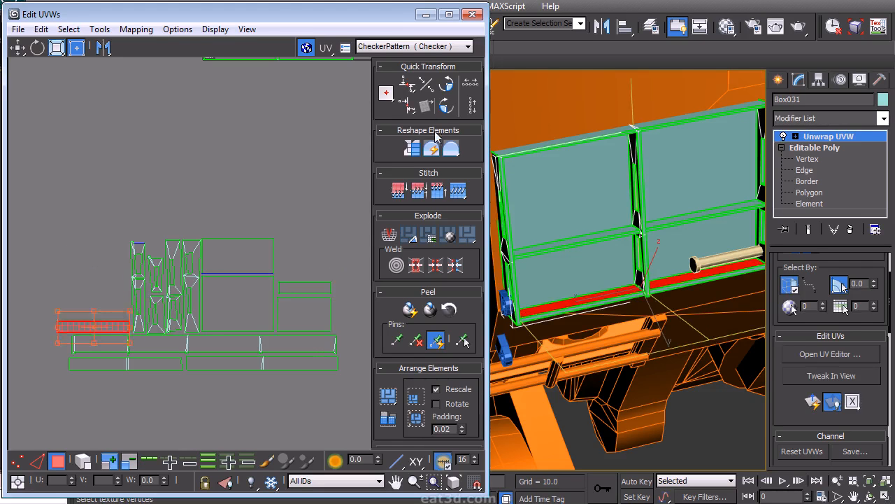
Step: Select the inner faces along the large cells' middle horizontal bar and move their shells above the layout
{"action": "middle_click_drag", "start_coordinate": [638, 225], "coordinate": [623, 166], "text": "alt"}
{"action": "left_click", "coordinate": [605, 234]}
{"action": "left_click", "coordinate": [655, 221], "text": "ctrl"}
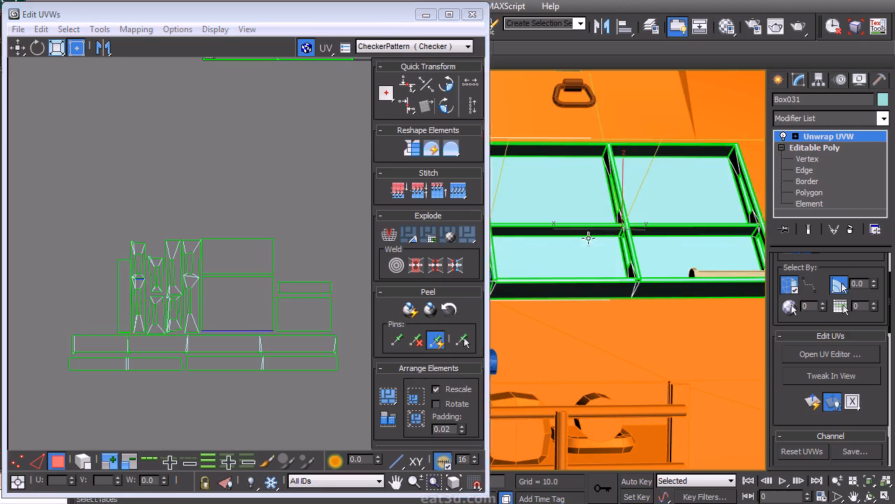
{"action": "scroll", "coordinate": [228, 238], "scroll_direction": "down", "scroll_amount": 5}
{"action": "left_click", "coordinate": [614, 233], "text": "ctrl"}
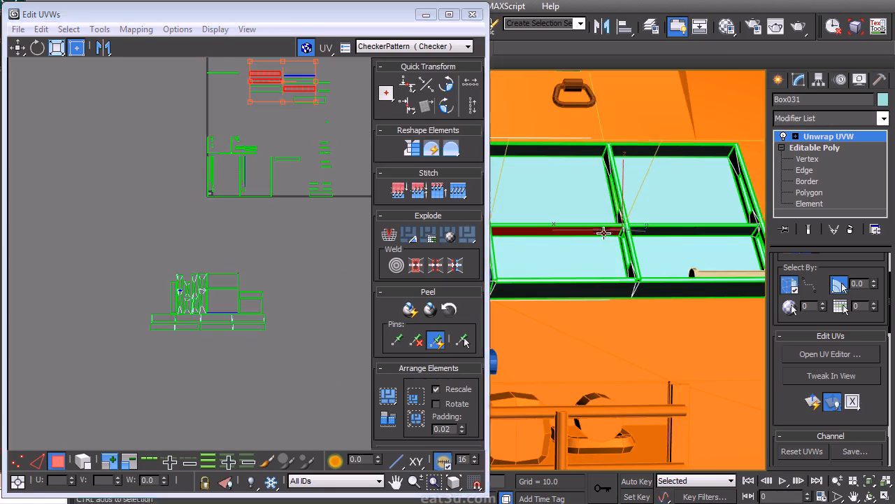
{"action": "scroll", "coordinate": [199, 244], "scroll_direction": "up", "scroll_amount": 4}
{"action": "left_click", "coordinate": [276, 163]}
Step: Overlay the separate middle-bar strip shells into one stack
{"action": "scroll", "coordinate": [275, 164], "scroll_direction": "up", "scroll_amount": 2}
{"action": "left_click", "coordinate": [184, 266]}
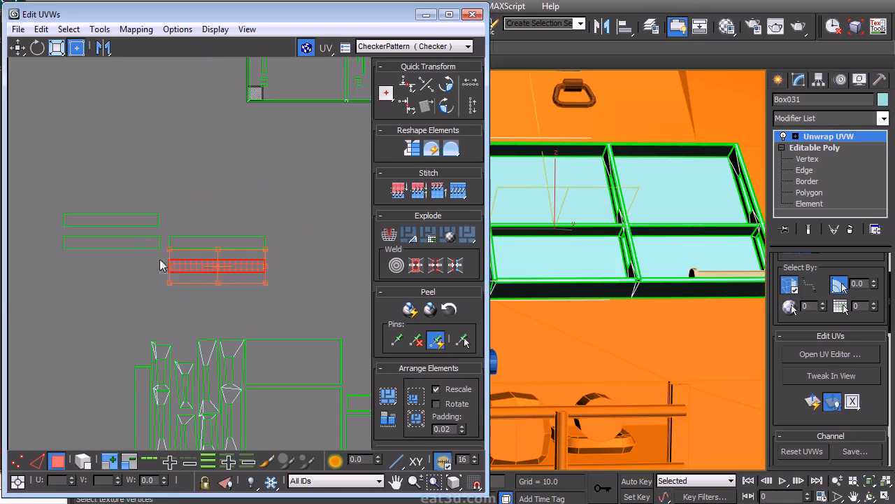
{"action": "left_click_drag", "start_coordinate": [136, 242], "coordinate": [136, 243]}
{"action": "left_click_drag", "start_coordinate": [136, 243], "coordinate": [224, 239]}
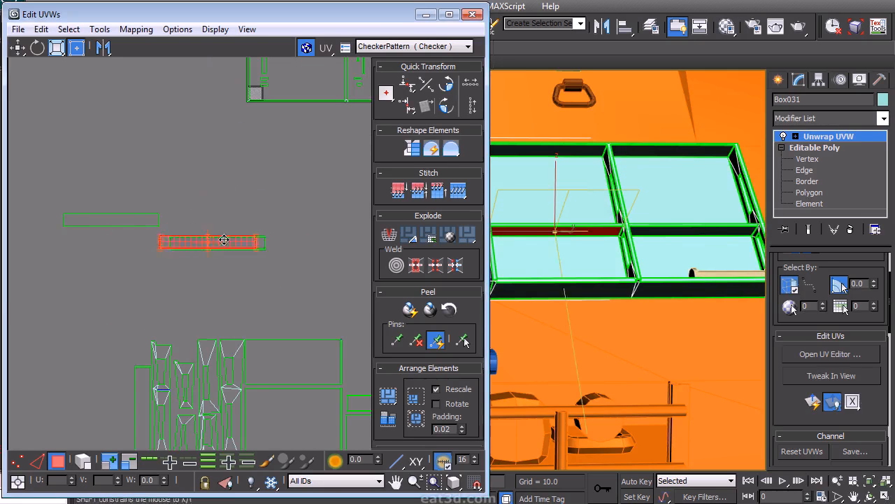
{"action": "left_click_drag", "start_coordinate": [136, 221], "coordinate": [150, 220]}
{"action": "left_click", "coordinate": [191, 227]}
Step: Straighten the stacked middle-bar shells by aligning their end edges and long edges
{"action": "scroll", "coordinate": [209, 242], "scroll_direction": "up", "scroll_amount": 3}
{"action": "right_click", "coordinate": [143, 256]}
{"action": "left_click", "coordinate": [130, 220]}
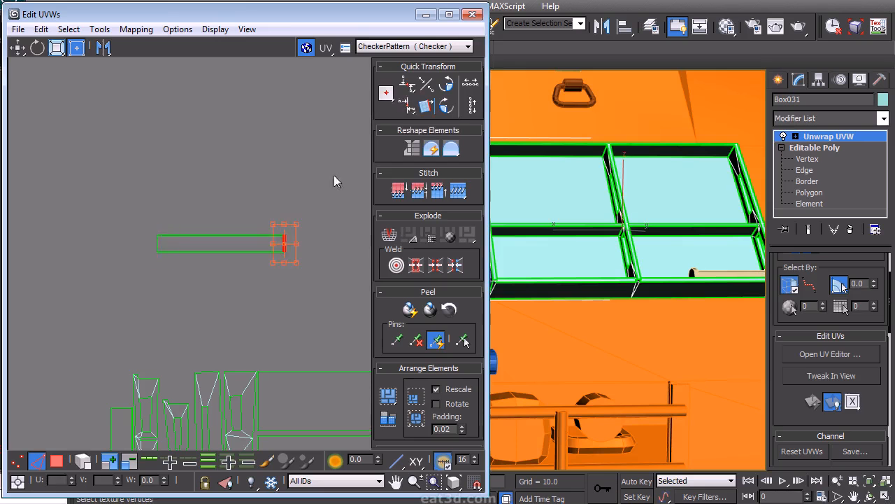
{"action": "left_click_drag", "start_coordinate": [163, 256], "coordinate": [183, 245]}
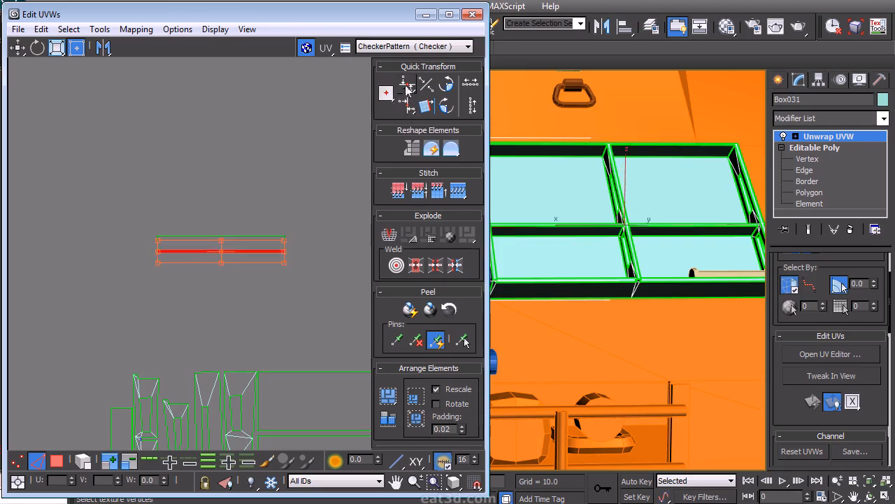
{"action": "scroll", "coordinate": [548, 239], "scroll_direction": "up", "scroll_amount": 10}
{"action": "left_click", "coordinate": [582, 255]}
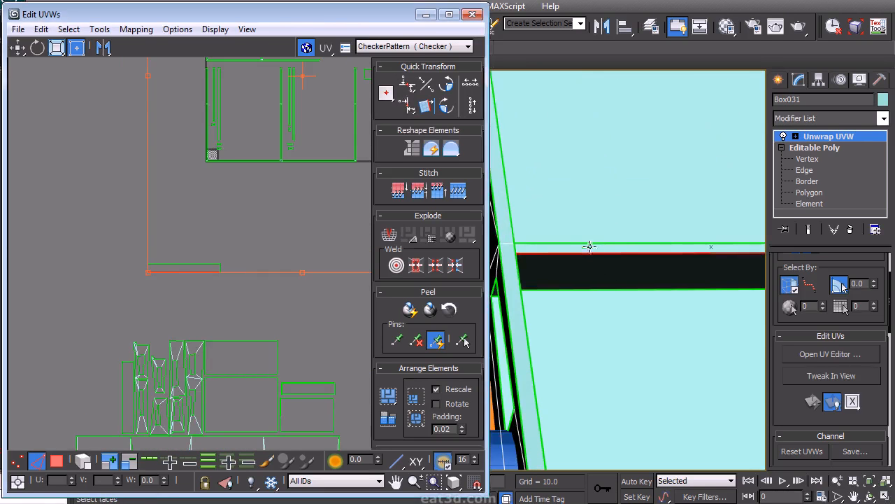
Step: Stand the stacked middle-bar strips upright beside the strip at the layout's left end
{"action": "middle_click_drag", "start_coordinate": [620, 255], "coordinate": [541, 298], "text": "alt"}
{"action": "scroll", "coordinate": [247, 273], "scroll_direction": "down", "scroll_amount": 4}
{"action": "middle_click_drag", "start_coordinate": [246, 273], "coordinate": [193, 315]}
{"action": "left_click", "coordinate": [189, 292]}
{"action": "right_click", "coordinate": [190, 292]}
{"action": "left_click", "coordinate": [164, 241]}
{"action": "left_click_drag", "start_coordinate": [173, 278], "coordinate": [98, 329]}
{"action": "scroll", "coordinate": [196, 267], "scroll_direction": "up", "scroll_amount": 5}
{"action": "scroll", "coordinate": [179, 257], "scroll_direction": "down", "scroll_amount": 4}
{"action": "middle_click_drag", "start_coordinate": [248, 218], "coordinate": [161, 337]}
{"action": "scroll", "coordinate": [161, 336], "scroll_direction": "down", "scroll_amount": 1}
Step: Select the underside faces of the top bar above both large upper cells
{"action": "scroll", "coordinate": [656, 254], "scroll_direction": "down", "scroll_amount": 6}
{"action": "middle_click_drag", "start_coordinate": [656, 254], "coordinate": [608, 246]}
{"action": "scroll", "coordinate": [656, 306], "scroll_direction": "up", "scroll_amount": 6}
{"action": "right_click", "coordinate": [598, 254]}
{"action": "right_click", "coordinate": [582, 203]}
{"action": "left_click", "coordinate": [550, 265]}
{"action": "left_click", "coordinate": [551, 264]}
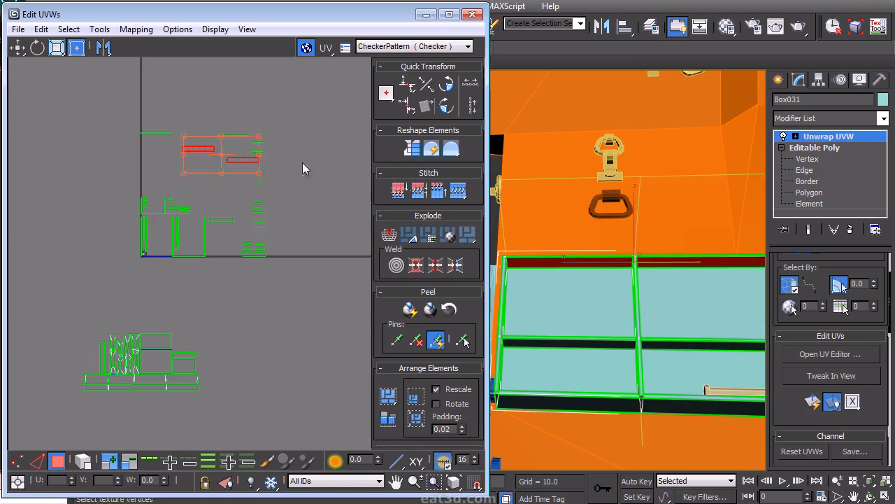
Step: Overlay the two top-bar underside shells and stand the pair upright at the layout's left end
{"action": "scroll", "coordinate": [277, 293], "scroll_direction": "up", "scroll_amount": 2}
{"action": "left_click_drag", "start_coordinate": [310, 336], "coordinate": [209, 300]}
{"action": "left_click_drag", "start_coordinate": [259, 307], "coordinate": [150, 283]}
{"action": "scroll", "coordinate": [197, 287], "scroll_direction": "up", "scroll_amount": 4}
{"action": "scroll", "coordinate": [193, 278], "scroll_direction": "down", "scroll_amount": 5}
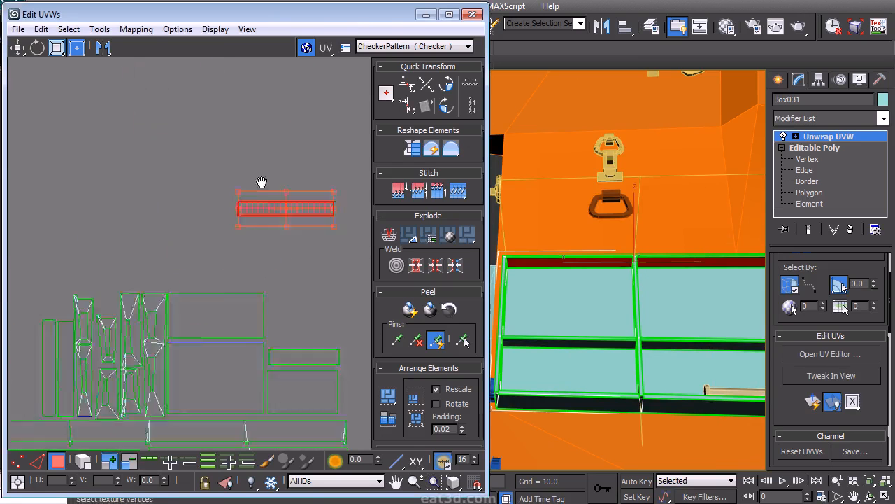
{"action": "scroll", "coordinate": [156, 300], "scroll_direction": "up", "scroll_amount": 5}
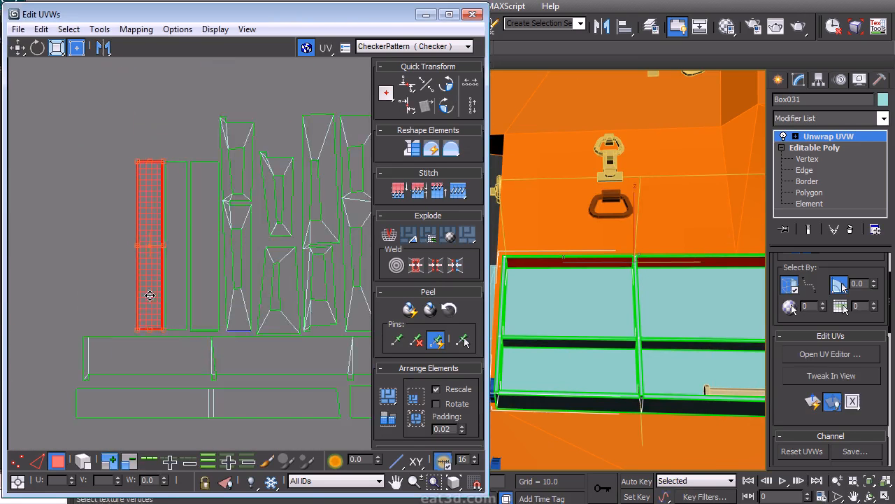
{"action": "scroll", "coordinate": [150, 301], "scroll_direction": "down", "scroll_amount": 5}
Step: Select the thin front strips of the large cells' middle bar and bring their two shells close together
{"action": "middle_click_drag", "start_coordinate": [597, 260], "coordinate": [619, 329], "text": "alt"}
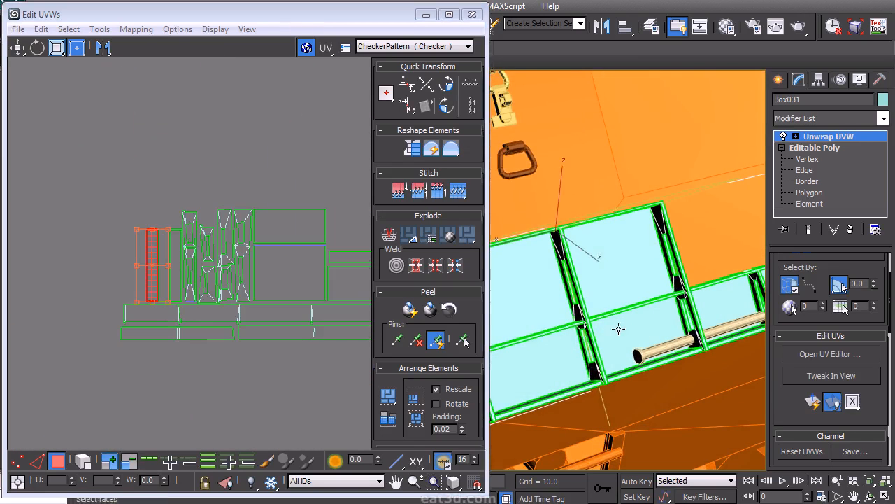
{"action": "left_click", "coordinate": [567, 328]}
{"action": "left_click", "coordinate": [609, 314], "text": "ctrl"}
{"action": "scroll", "coordinate": [248, 265], "scroll_direction": "down", "scroll_amount": 4}
{"action": "middle_click_drag", "start_coordinate": [248, 244], "coordinate": [231, 276]}
{"action": "left_click_drag", "start_coordinate": [301, 185], "coordinate": [342, 368]}
{"action": "middle_click_drag", "start_coordinate": [342, 368], "coordinate": [324, 342]}
{"action": "left_click_drag", "start_coordinate": [272, 402], "coordinate": [282, 365]}
{"action": "left_click_drag", "start_coordinate": [314, 294], "coordinate": [338, 267]}
Step: Switch to vertex editing and align the ends of the two thin middle-bar strip shells
{"action": "scroll", "coordinate": [277, 308], "scroll_direction": "up", "scroll_amount": 5}
{"action": "middle_click_drag", "start_coordinate": [329, 263], "coordinate": [250, 270]}
{"action": "right_click", "coordinate": [251, 270]}
{"action": "left_click", "coordinate": [243, 242]}
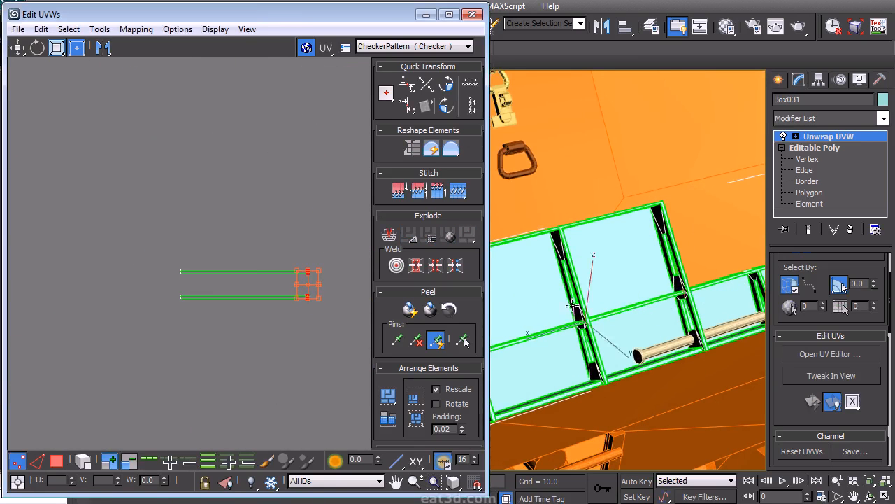
Step: Set the seam display of the Unwrap UVW modifier to Thin
{"action": "key", "text": "F3"}
{"action": "scroll", "coordinate": [859, 410], "scroll_direction": "down", "scroll_amount": 10}
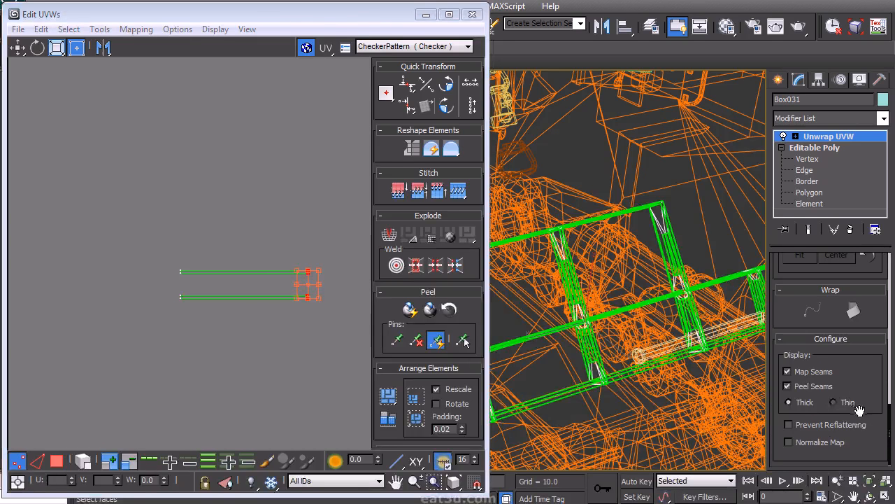
{"action": "left_click", "coordinate": [848, 402]}
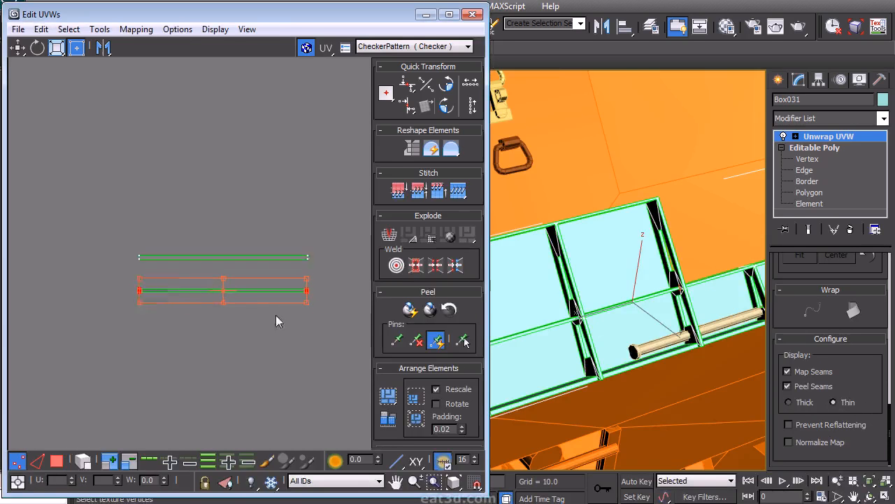
Step: Straighten and overlay the thin middle-bar strips, and stand the pair upright beside the other upright strips
{"action": "scroll", "coordinate": [276, 315], "scroll_direction": "up", "scroll_amount": 2}
{"action": "scroll", "coordinate": [319, 224], "scroll_direction": "down", "scroll_amount": 5}
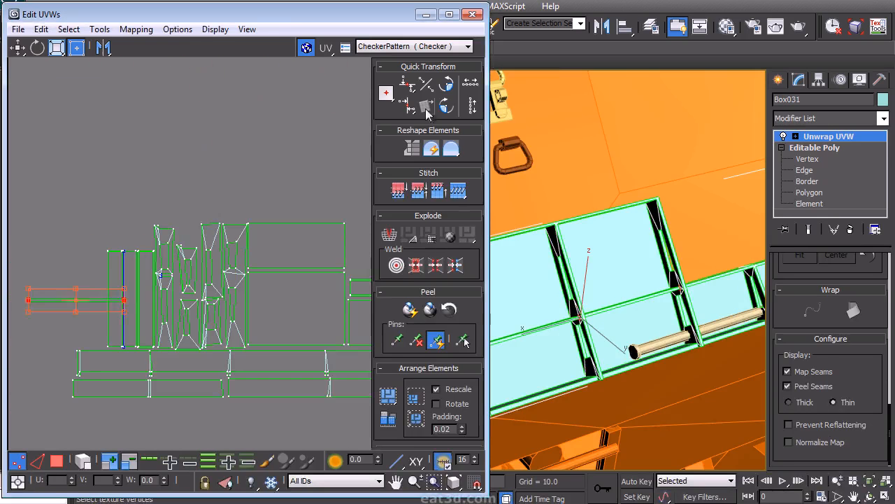
{"action": "scroll", "coordinate": [262, 206], "scroll_direction": "down", "scroll_amount": 4}
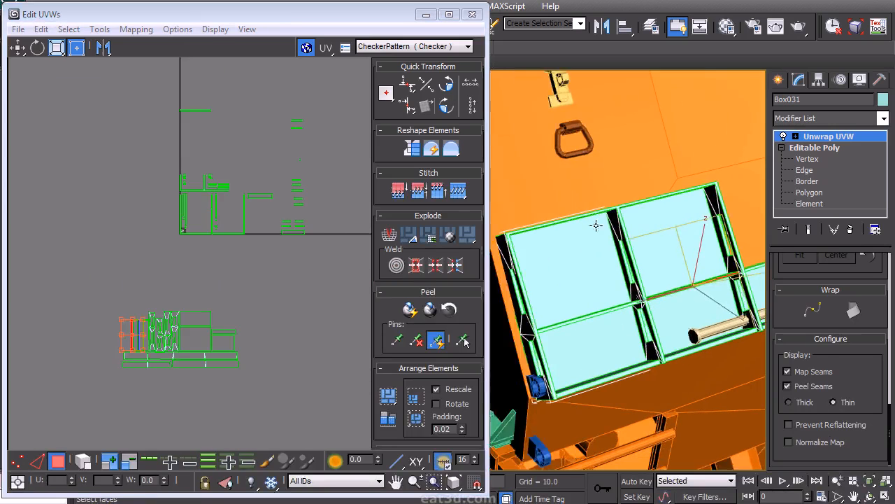
Step: Select the thin lower strips of the two small end cells and bring their shells together
{"action": "middle_click_drag", "start_coordinate": [654, 310], "coordinate": [585, 292]}
{"action": "left_click", "coordinate": [706, 279]}
{"action": "left_click", "coordinate": [663, 288], "text": "ctrl"}
{"action": "left_click_drag", "start_coordinate": [205, 212], "coordinate": [241, 292]}
{"action": "left_click_drag", "start_coordinate": [279, 315], "coordinate": [245, 271]}
{"action": "scroll", "coordinate": [256, 283], "scroll_direction": "up", "scroll_amount": 4}
{"action": "middle_click_drag", "start_coordinate": [168, 331], "coordinate": [272, 250]}
{"action": "scroll", "coordinate": [272, 249], "scroll_direction": "up", "scroll_amount": 4}
{"action": "scroll", "coordinate": [241, 259], "scroll_direction": "up", "scroll_amount": 4}
Step: Align the thin lower strip shells and move the small cells' upper inner-face shells above the small end panels
{"action": "left_click_drag", "start_coordinate": [246, 276], "coordinate": [232, 275]}
{"action": "middle_click_drag", "start_coordinate": [247, 292], "coordinate": [269, 156]}
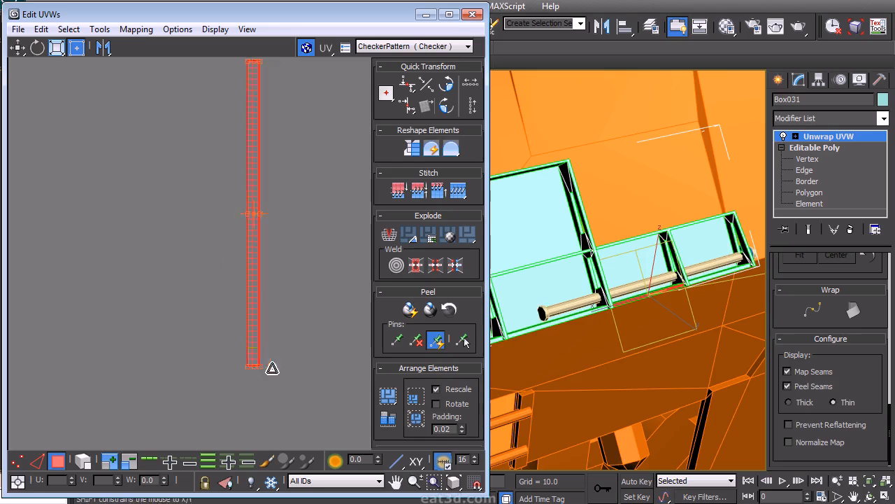
{"action": "left_click_drag", "start_coordinate": [273, 353], "coordinate": [272, 350]}
{"action": "middle_click_drag", "start_coordinate": [298, 323], "coordinate": [286, 291]}
{"action": "scroll", "coordinate": [301, 322], "scroll_direction": "down", "scroll_amount": 3}
{"action": "scroll", "coordinate": [304, 322], "scroll_direction": "down", "scroll_amount": 2}
{"action": "scroll", "coordinate": [305, 314], "scroll_direction": "down", "scroll_amount": 1}
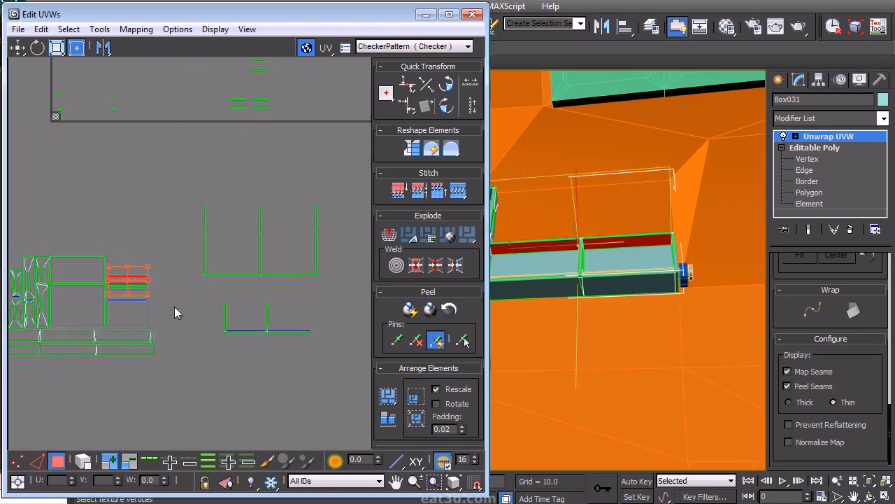
Step: Mirror the far upright strip of the large frame rim and overlay it on the matching upright strip at the opposite side
{"action": "scroll", "coordinate": [175, 306], "scroll_direction": "up", "scroll_amount": 3}
{"action": "middle_click_drag", "start_coordinate": [174, 306], "coordinate": [118, 334]}
{"action": "left_click_drag", "start_coordinate": [84, 287], "coordinate": [135, 137]}
{"action": "middle_click_drag", "start_coordinate": [210, 224], "coordinate": [152, 250]}
{"action": "left_click_drag", "start_coordinate": [286, 294], "coordinate": [357, 141], "text": "ctrl"}
{"action": "left_click", "coordinate": [306, 285]}
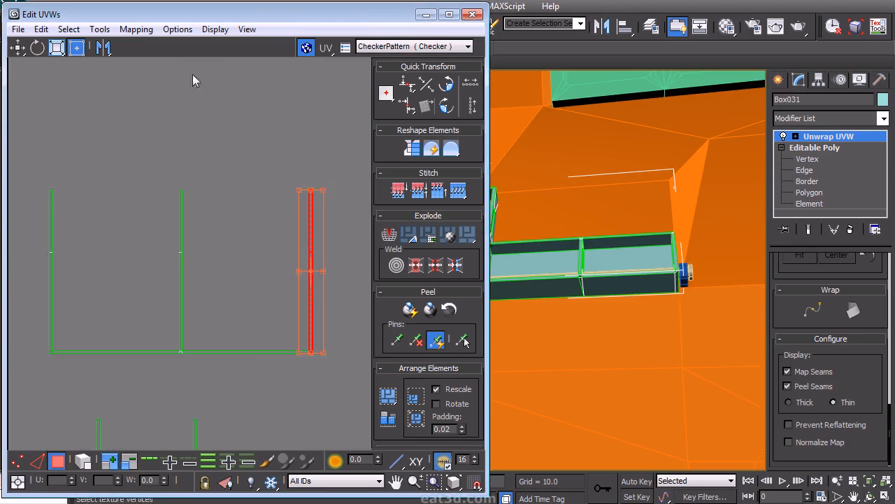
{"action": "left_click_drag", "start_coordinate": [310, 301], "coordinate": [74, 312]}
{"action": "scroll", "coordinate": [186, 266], "scroll_direction": "up", "scroll_amount": 5}
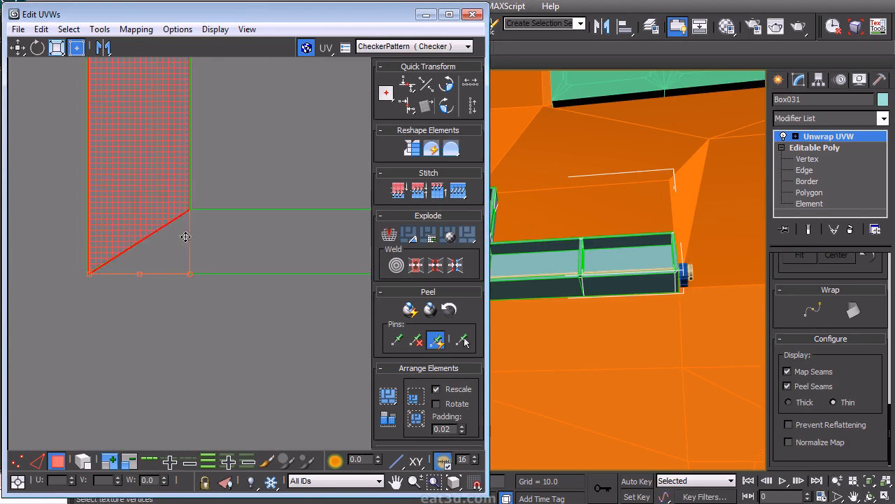
{"action": "left_click_drag", "start_coordinate": [142, 216], "coordinate": [144, 216]}
{"action": "scroll", "coordinate": [154, 280], "scroll_direction": "down", "scroll_amount": 6}
Step: Move the overlaid upright rim strips to the layout's left end and place the long horizontal rim strip beneath the layout
{"action": "left_click_drag", "start_coordinate": [312, 207], "coordinate": [61, 275]}
{"action": "middle_click_drag", "start_coordinate": [154, 260], "coordinate": [335, 245]}
{"action": "scroll", "coordinate": [279, 260], "scroll_direction": "up", "scroll_amount": 2}
{"action": "scroll", "coordinate": [255, 244], "scroll_direction": "down", "scroll_amount": 3}
{"action": "middle_click_drag", "start_coordinate": [353, 211], "coordinate": [224, 244]}
{"action": "scroll", "coordinate": [224, 243], "scroll_direction": "up", "scroll_amount": 2}
{"action": "left_click_drag", "start_coordinate": [332, 283], "coordinate": [129, 239]}
{"action": "middle_click_drag", "start_coordinate": [284, 231], "coordinate": [402, 169]}
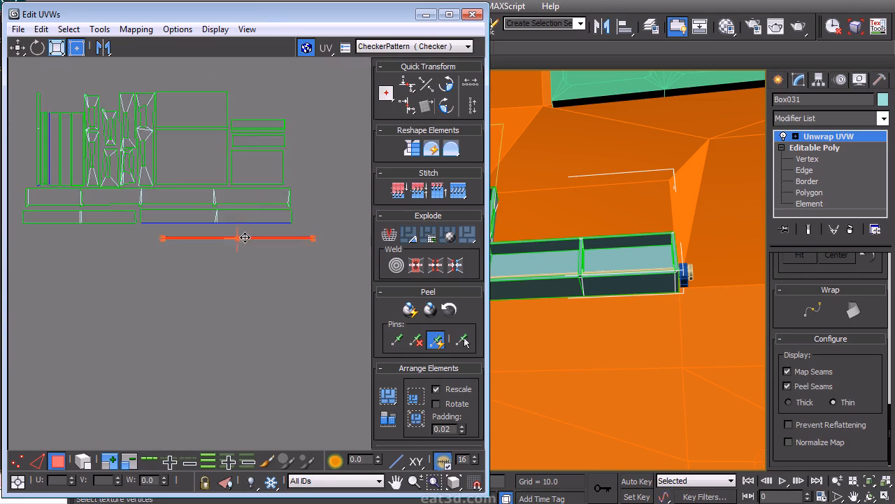
{"action": "scroll", "coordinate": [235, 248], "scroll_direction": "up", "scroll_amount": 1}
Step: Rotate the small frame's middle upright strip to horizontal and place it above the layout's upright strips
{"action": "key", "text": "2"}
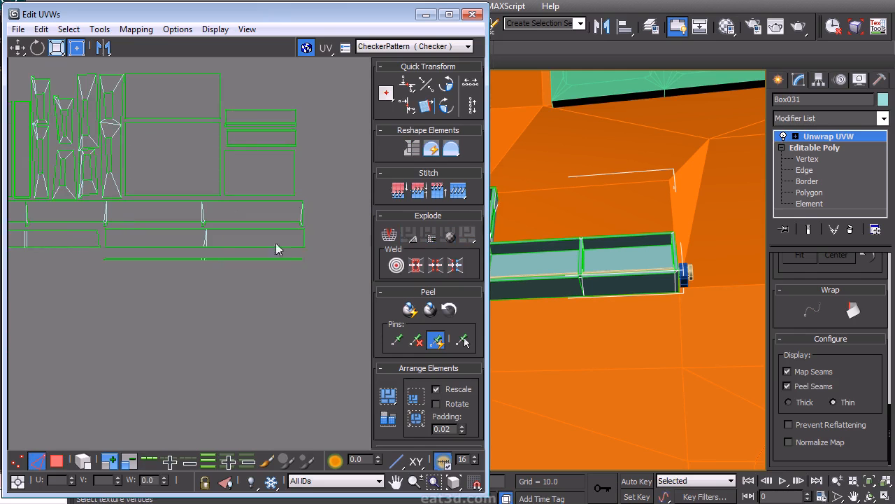
{"action": "key", "text": "s"}
{"action": "middle_click_drag", "start_coordinate": [217, 249], "coordinate": [333, 247]}
{"action": "key", "text": "alt+s"}
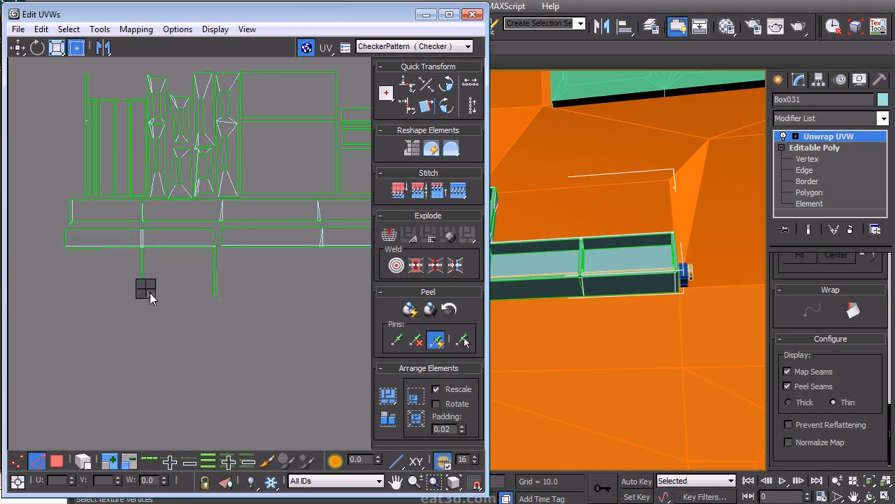
{"action": "left_click", "coordinate": [133, 241]}
{"action": "scroll", "coordinate": [129, 290], "scroll_direction": "up", "scroll_amount": 3}
{"action": "scroll", "coordinate": [239, 236], "scroll_direction": "down", "scroll_amount": 1}
{"action": "middle_click_drag", "start_coordinate": [225, 231], "coordinate": [214, 342]}
{"action": "scroll", "coordinate": [210, 343], "scroll_direction": "down", "scroll_amount": 1}
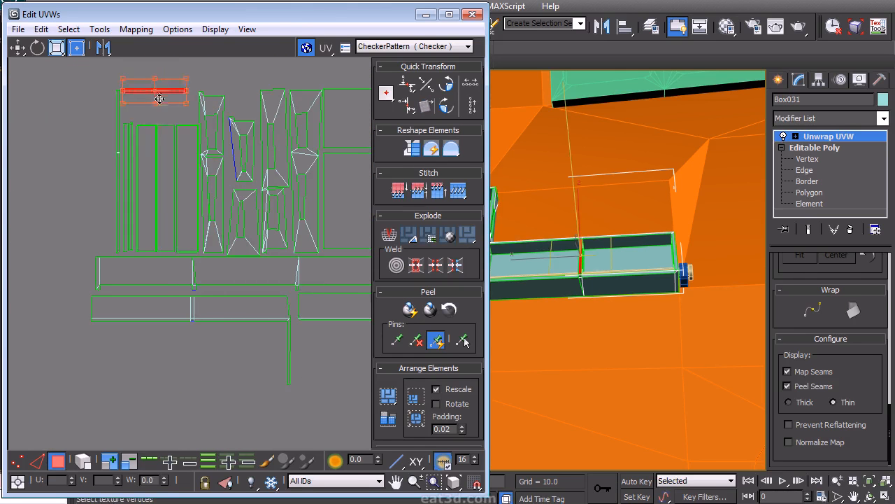
Step: Rotate the small frame's outer upright strip to horizontal and lay it beside the matching strip above the upright shells
{"action": "left_click", "coordinate": [300, 319]}
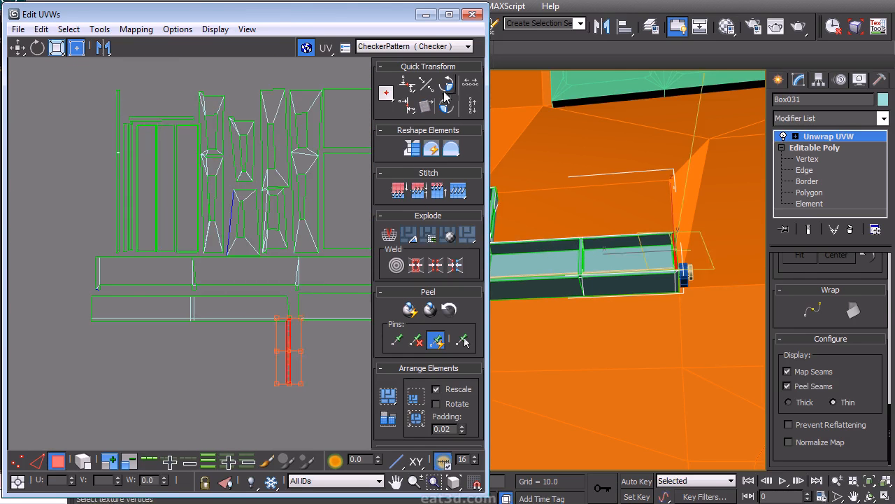
{"action": "left_click_drag", "start_coordinate": [284, 352], "coordinate": [180, 112]}
{"action": "scroll", "coordinate": [250, 91], "scroll_direction": "down", "scroll_amount": 3}
{"action": "middle_click_drag", "start_coordinate": [243, 254], "coordinate": [240, 268]}
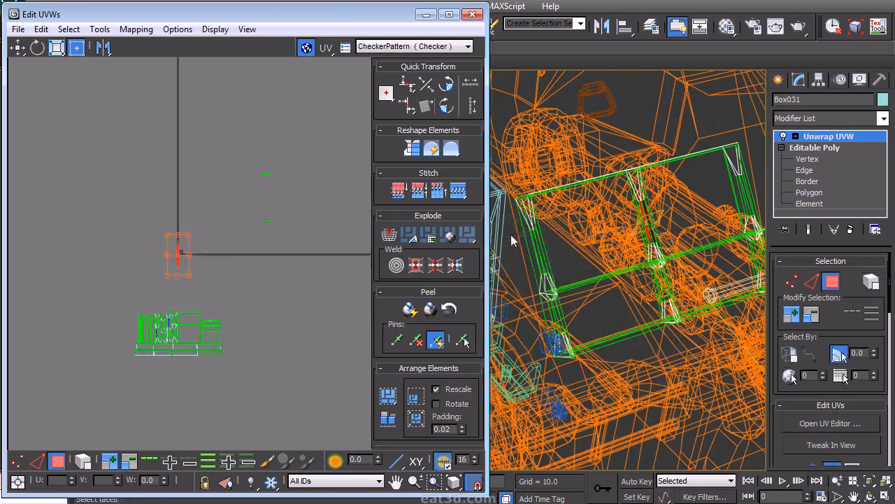
Step: Straighten the narrow upright divider shell at the UV origin by aligning its end vertices
{"action": "left_click_drag", "start_coordinate": [509, 224], "coordinate": [555, 285]}
{"action": "left_click", "coordinate": [136, 30]}
{"action": "left_click", "coordinate": [126, 45]}
{"action": "left_click", "coordinate": [189, 13]}
{"action": "middle_click_drag", "start_coordinate": [199, 207], "coordinate": [253, 140]}
{"action": "scroll", "coordinate": [214, 192], "scroll_direction": "up", "scroll_amount": 5}
{"action": "left_click", "coordinate": [253, 140]}
{"action": "middle_click_drag", "start_coordinate": [238, 273], "coordinate": [240, 175]}
{"action": "right_click", "coordinate": [242, 186]}
{"action": "left_click", "coordinate": [224, 162]}
{"action": "left_click_drag", "start_coordinate": [160, 133], "coordinate": [244, 411]}
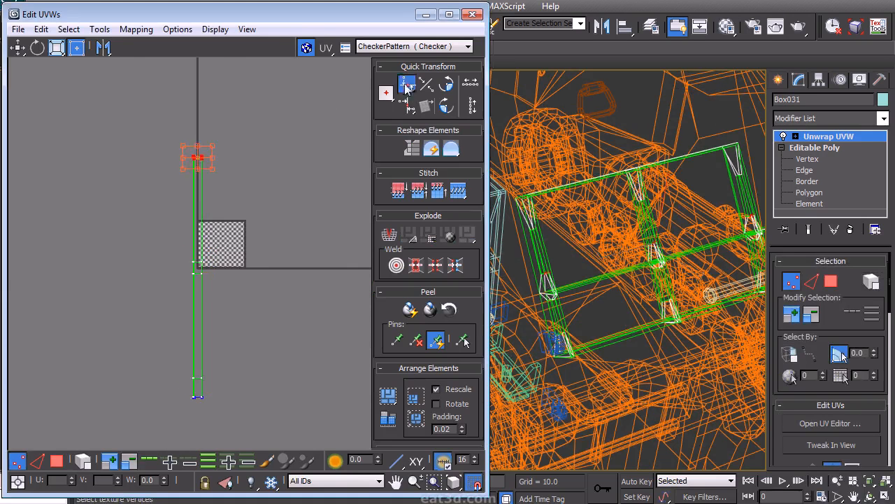
Step: Bring the straightened divider shell into the layout and select the vertices of the thin strips above the small end panels
{"action": "scroll", "coordinate": [202, 254], "scroll_direction": "down", "scroll_amount": 5}
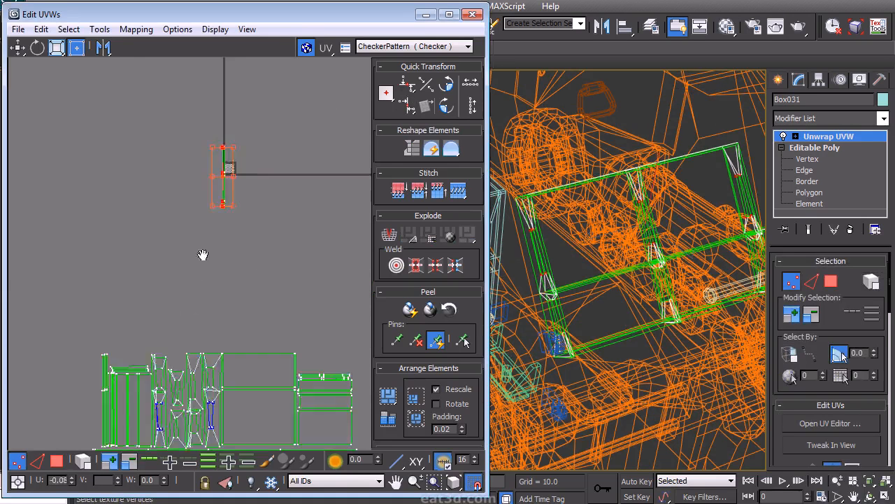
{"action": "middle_click_drag", "start_coordinate": [326, 353], "coordinate": [293, 305]}
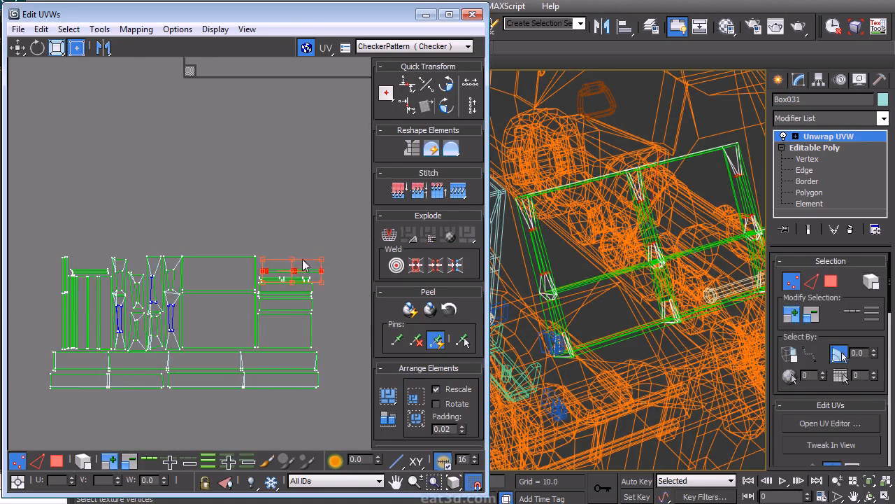
{"action": "left_click", "coordinate": [179, 208]}
{"action": "middle_click_drag", "start_coordinate": [179, 209], "coordinate": [172, 202]}
Step: Select the finished shell layout as a whole and move it away from its working position
{"action": "scroll", "coordinate": [159, 226], "scroll_direction": "down", "scroll_amount": 5}
{"action": "right_click", "coordinate": [131, 264]}
{"action": "left_click", "coordinate": [105, 217]}
{"action": "scroll", "coordinate": [130, 246], "scroll_direction": "down", "scroll_amount": 2}
{"action": "middle_click_drag", "start_coordinate": [130, 246], "coordinate": [122, 275]}
{"action": "scroll", "coordinate": [189, 277], "scroll_direction": "down", "scroll_amount": 2}
{"action": "left_click_drag", "start_coordinate": [121, 268], "coordinate": [348, 198]}
Step: Close the UV editor and return to a shaded view of the whole vehicle
{"action": "left_click", "coordinate": [472, 15]}
{"action": "middle_click_drag", "start_coordinate": [609, 224], "coordinate": [562, 236], "text": "alt"}
{"action": "key", "text": "F3"}
{"action": "scroll", "coordinate": [552, 228], "scroll_direction": "down", "scroll_amount": 5}
{"action": "middle_click_drag", "start_coordinate": [551, 226], "coordinate": [539, 220], "text": "alt"}
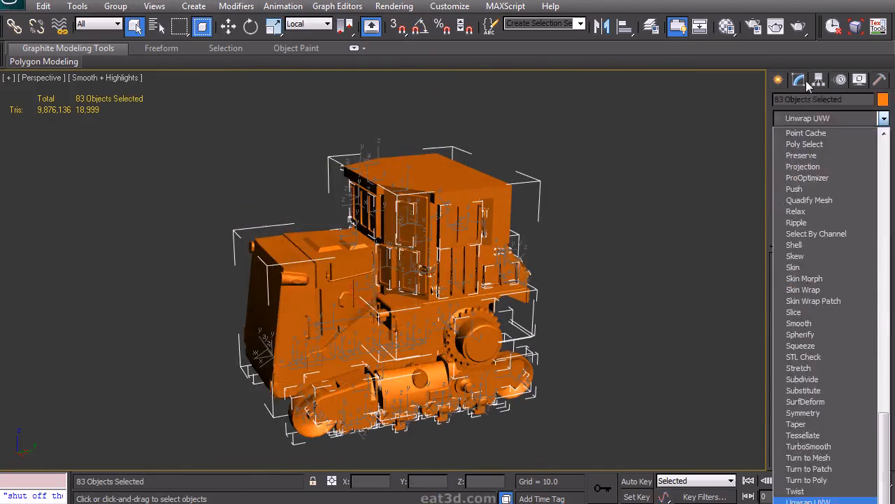
Step: Apply an Unwrap UVW modifier to the selected vehicle objects and bring their combined UV layout into view in the UV editor
{"action": "left_click", "coordinate": [811, 490]}
{"action": "left_click", "coordinate": [830, 424]}
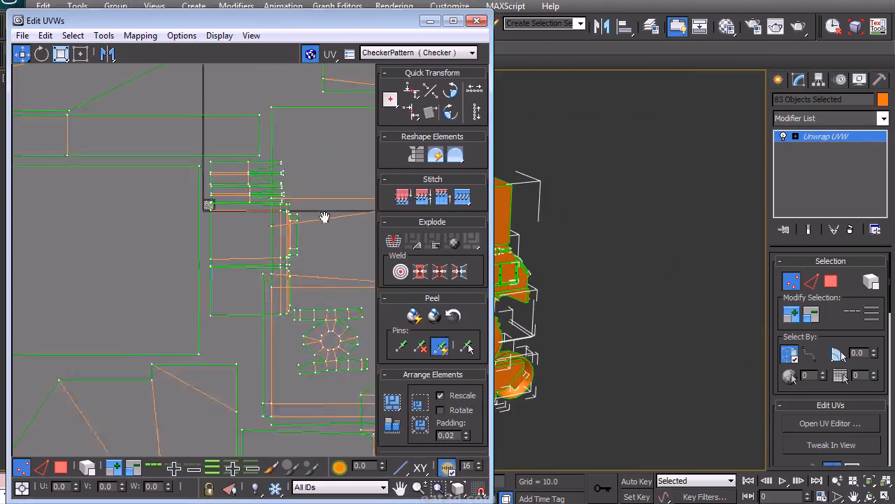
{"action": "scroll", "coordinate": [325, 217], "scroll_direction": "down", "scroll_amount": 6}
{"action": "middle_click_drag", "start_coordinate": [323, 248], "coordinate": [270, 258]}
{"action": "scroll", "coordinate": [270, 257], "scroll_direction": "up", "scroll_amount": 2}
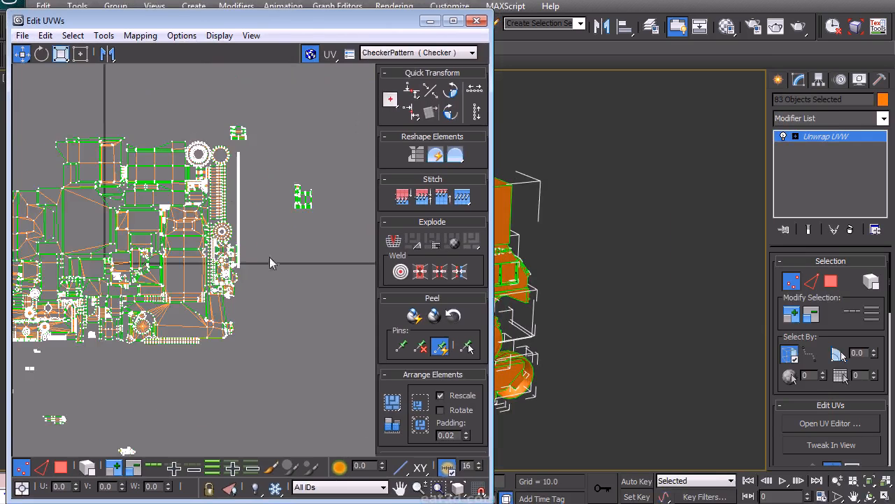
{"action": "scroll", "coordinate": [229, 288], "scroll_direction": "down", "scroll_amount": 6}
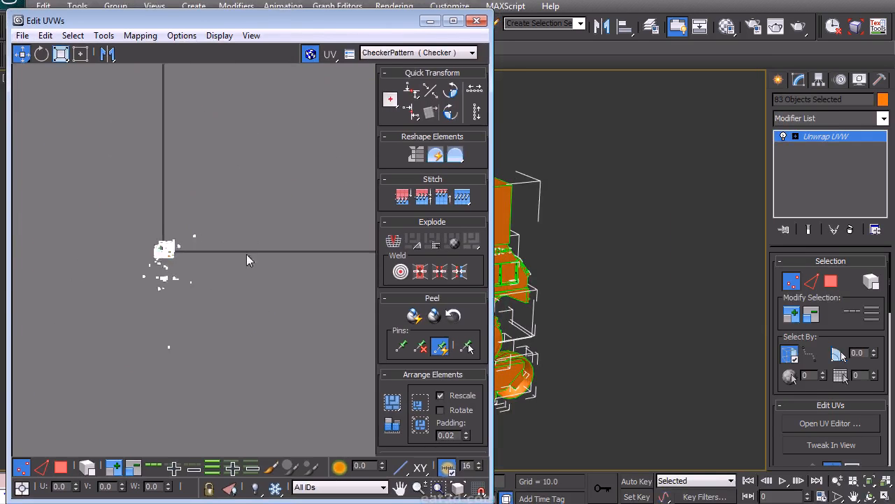
{"action": "scroll", "coordinate": [154, 288], "scroll_direction": "up", "scroll_amount": 5}
{"action": "middle_click_drag", "start_coordinate": [154, 288], "coordinate": [361, 313]}
{"action": "middle_click_drag", "start_coordinate": [271, 317], "coordinate": [198, 227]}
Step: Switch to face selection and select stray shells to examine which vehicle parts they belong to
{"action": "right_click", "coordinate": [248, 304]}
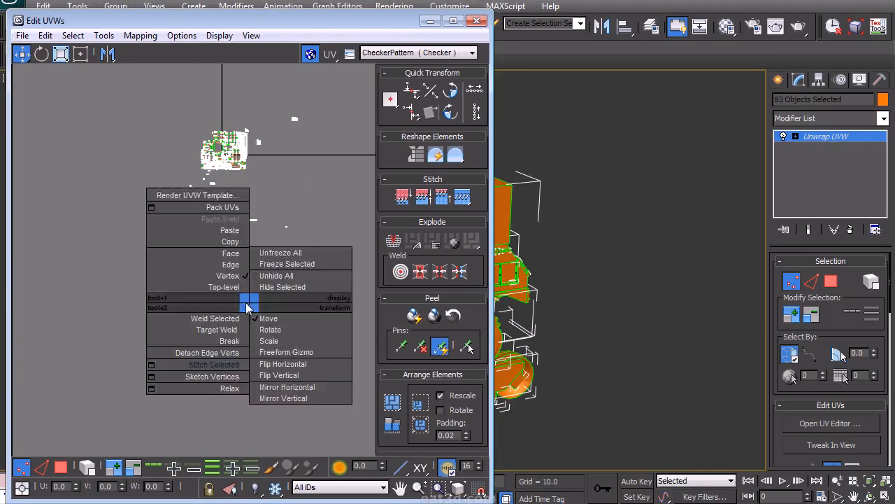
{"action": "left_click", "coordinate": [228, 255]}
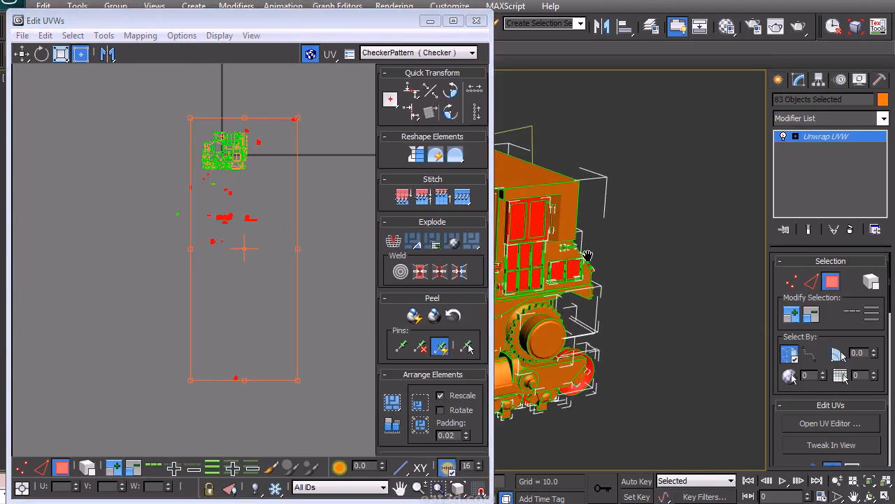
{"action": "left_click", "coordinate": [245, 378]}
{"action": "scroll", "coordinate": [246, 321], "scroll_direction": "up", "scroll_amount": 10}
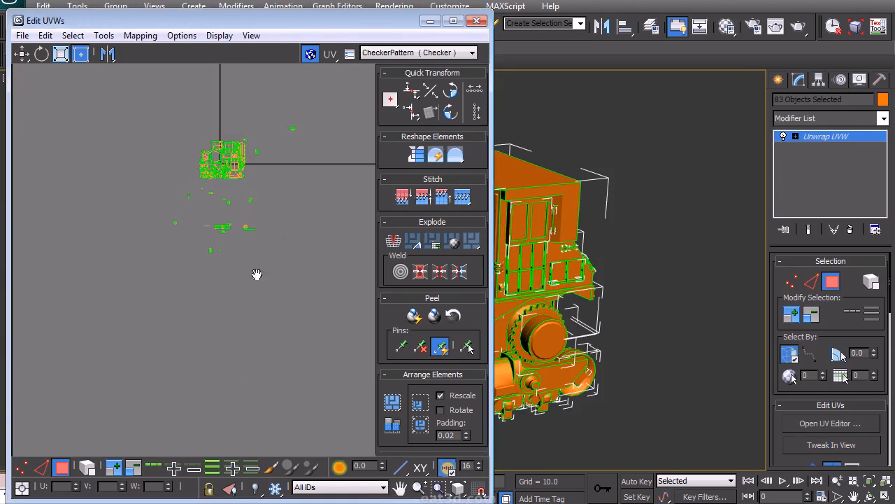
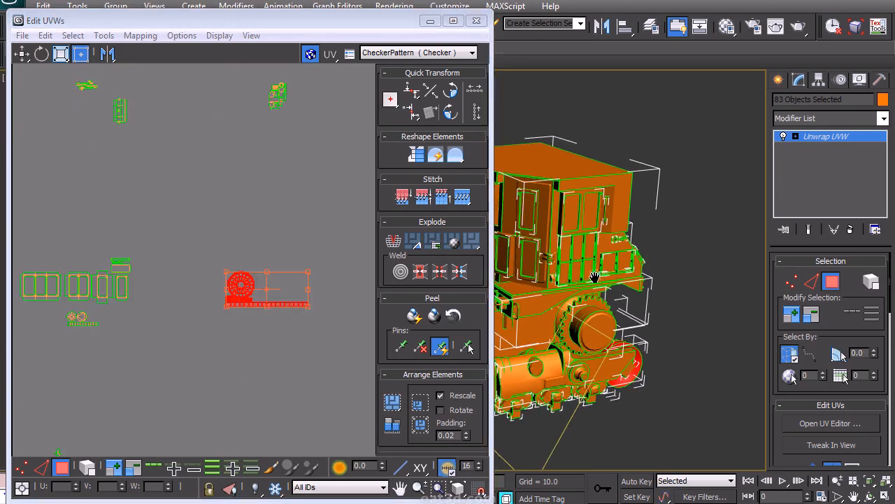
{"action": "scroll", "coordinate": [248, 385], "scroll_direction": "up", "scroll_amount": 6}
{"action": "middle_click_drag", "start_coordinate": [268, 221], "coordinate": [265, 376]}
{"action": "middle_click_drag", "start_coordinate": [615, 279], "coordinate": [653, 260], "text": "alt"}
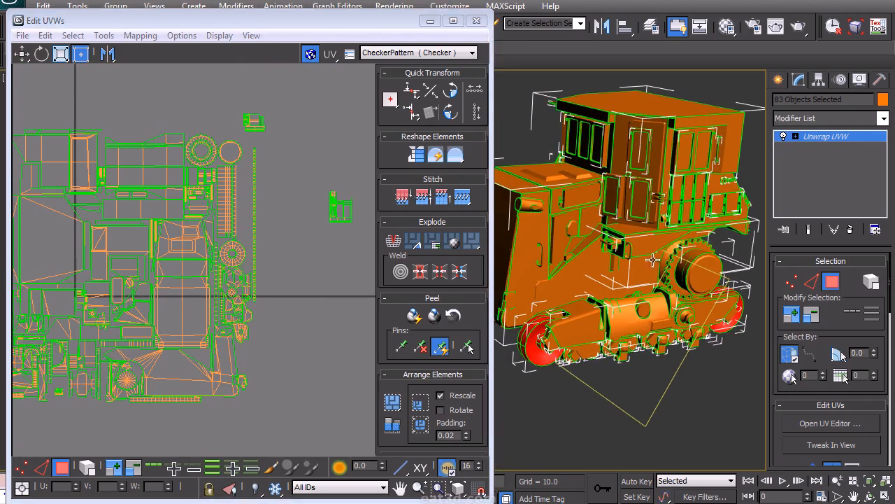
Step: Close the UV editor and remove the Unwrap UVW modifier from the selected objects
{"action": "left_click", "coordinate": [478, 24]}
{"action": "left_click", "coordinate": [851, 229]}
Step: Delete the track and wheel parts on one side of the vehicle
{"action": "middle_click_drag", "start_coordinate": [378, 235], "coordinate": [504, 245], "text": "alt"}
{"action": "left_click", "coordinate": [630, 313]}
{"action": "left_click_drag", "start_coordinate": [545, 234], "coordinate": [544, 234]}
{"action": "middle_click_drag", "start_coordinate": [622, 311], "coordinate": [448, 303], "text": "alt"}
{"action": "key", "text": "Delete"}
{"action": "left_click", "coordinate": [573, 328]}
{"action": "middle_click_drag", "start_coordinate": [673, 292], "coordinate": [462, 290], "text": "alt"}
{"action": "key", "text": "Delete"}
{"action": "left_click", "coordinate": [432, 328]}
{"action": "key", "text": "Delete"}
Step: Select the track parts on the remaining side and mirror them across the vehicle using the World coordinate system
{"action": "left_click_drag", "start_coordinate": [611, 416], "coordinate": [554, 366]}
{"action": "left_click_drag", "start_coordinate": [473, 247], "coordinate": [474, 248]}
{"action": "middle_click_drag", "start_coordinate": [474, 248], "coordinate": [413, 284], "text": "alt"}
{"action": "left_click", "coordinate": [305, 25]}
{"action": "left_click", "coordinate": [301, 54]}
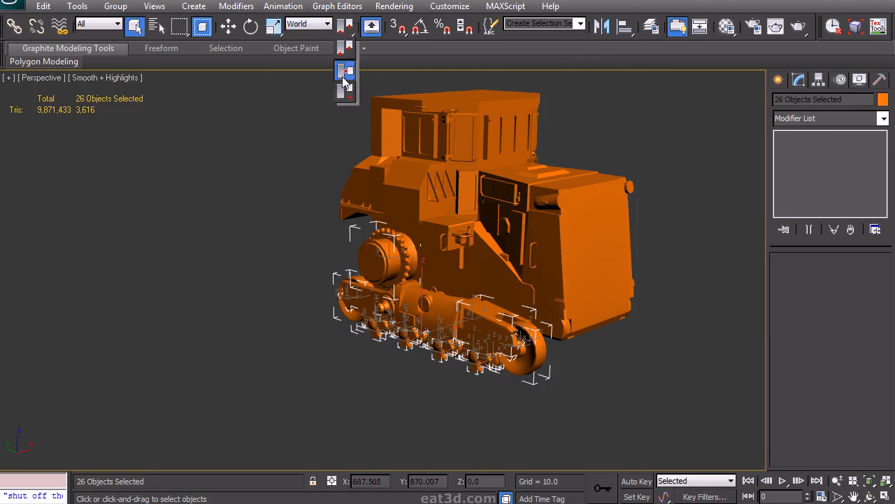
{"action": "left_click", "coordinate": [601, 26]}
{"action": "left_click", "coordinate": [435, 285]}
{"action": "left_click", "coordinate": [424, 350]}
{"action": "mouse_move", "coordinate": [505, 301]}
{"action": "middle_mouse_down", "text": "alt"}
{"action": "mouse_move", "coordinate": [405, 304]}
{"action": "mouse_move", "coordinate": [513, 310]}
{"action": "middle_mouse_up", "text": "alt"}
{"action": "left_click", "coordinate": [445, 330]}
{"action": "left_click", "coordinate": [601, 26]}
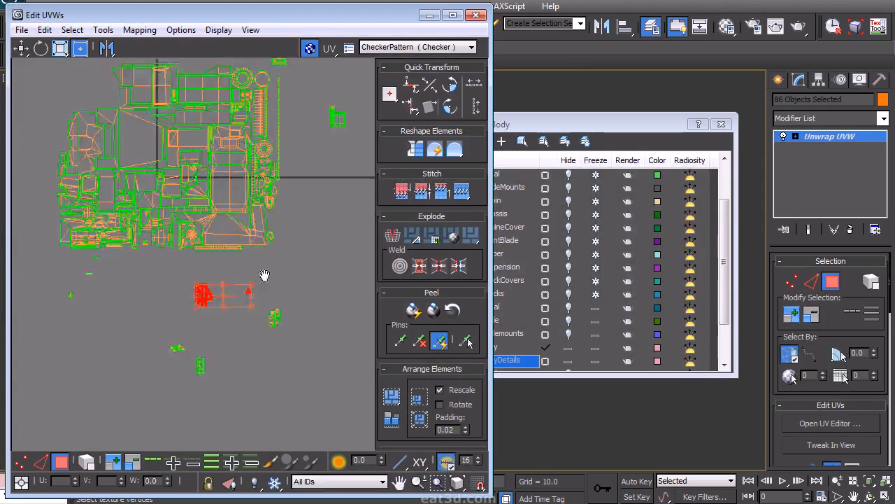
Step: Rotate the small winged shell a quarter turn and place it beside the upright frame's legs, below the diagonal strips
{"action": "scroll", "coordinate": [231, 294], "scroll_direction": "up", "scroll_amount": 4}
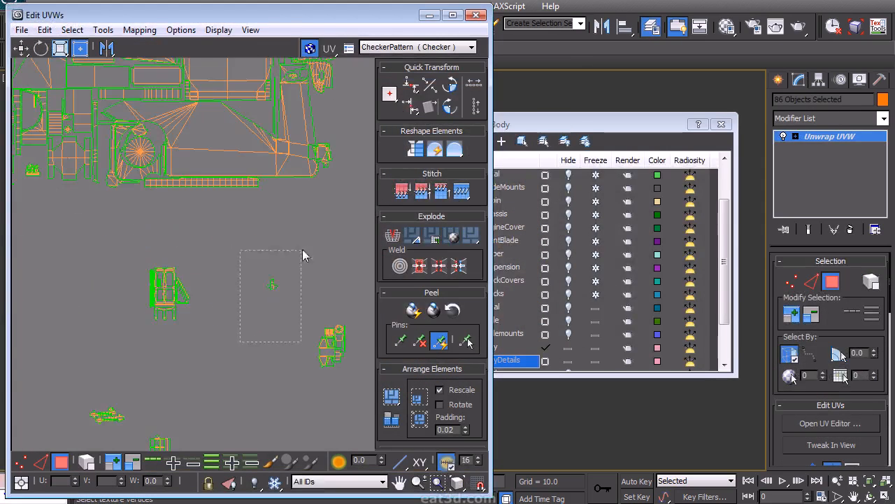
{"action": "left_click_drag", "start_coordinate": [302, 250], "coordinate": [303, 250]}
{"action": "scroll", "coordinate": [278, 290], "scroll_direction": "up", "scroll_amount": 2}
{"action": "scroll", "coordinate": [263, 320], "scroll_direction": "up", "scroll_amount": 4}
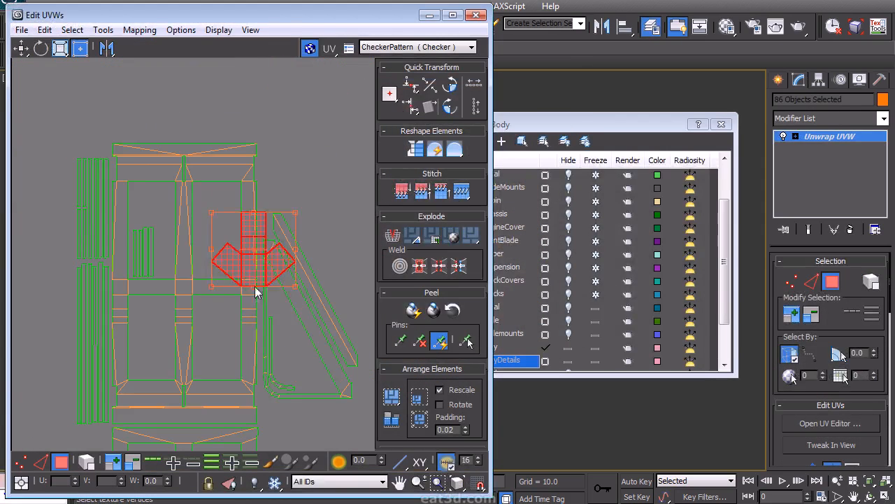
{"action": "left_click_drag", "start_coordinate": [237, 263], "coordinate": [293, 383]}
{"action": "middle_click_drag", "start_coordinate": [286, 370], "coordinate": [267, 315]}
{"action": "scroll", "coordinate": [267, 313], "scroll_direction": "down", "scroll_amount": 1}
{"action": "left_click_drag", "start_coordinate": [268, 310], "coordinate": [281, 374]}
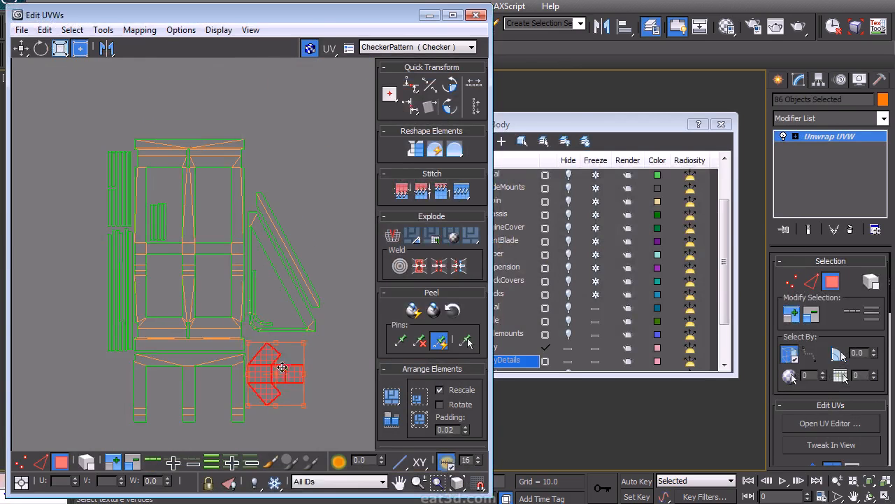
Step: Stand the strip bundle upright beside the frame's outer strips and fit the ladder-and-ring shell in the frame's upper opening
{"action": "scroll", "coordinate": [264, 258], "scroll_direction": "down", "scroll_amount": 5}
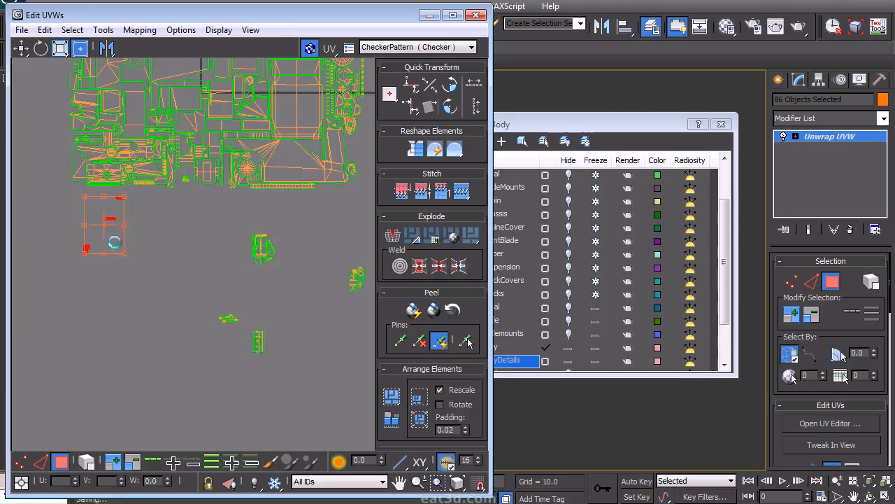
{"action": "scroll", "coordinate": [224, 256], "scroll_direction": "up", "scroll_amount": 5}
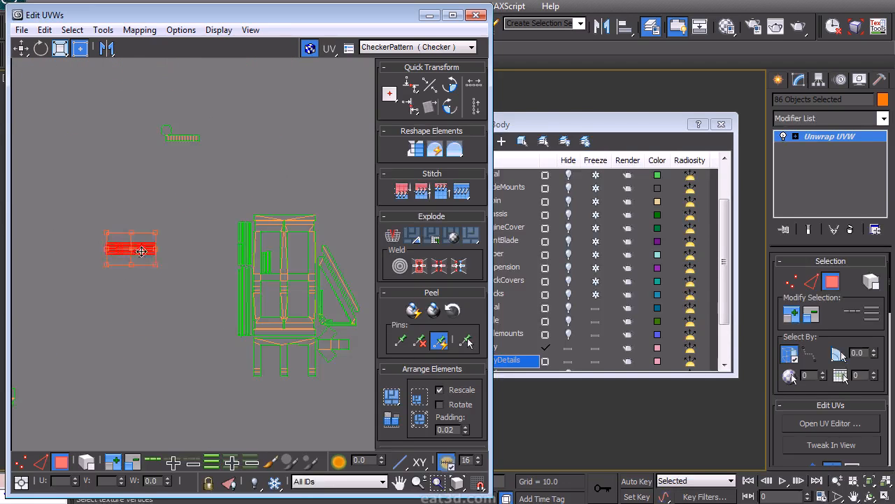
{"action": "left_click_drag", "start_coordinate": [299, 274], "coordinate": [300, 304]}
{"action": "scroll", "coordinate": [433, 124], "scroll_direction": "up", "scroll_amount": 1}
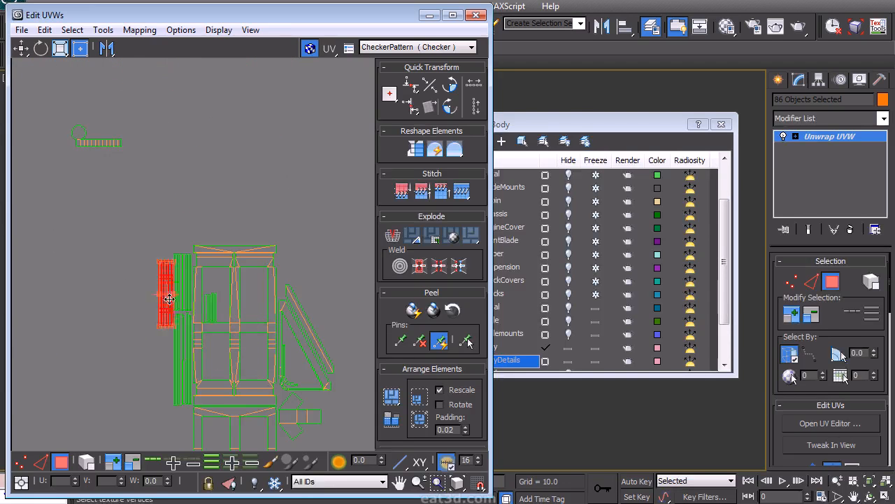
{"action": "left_click_drag", "start_coordinate": [111, 142], "coordinate": [259, 298]}
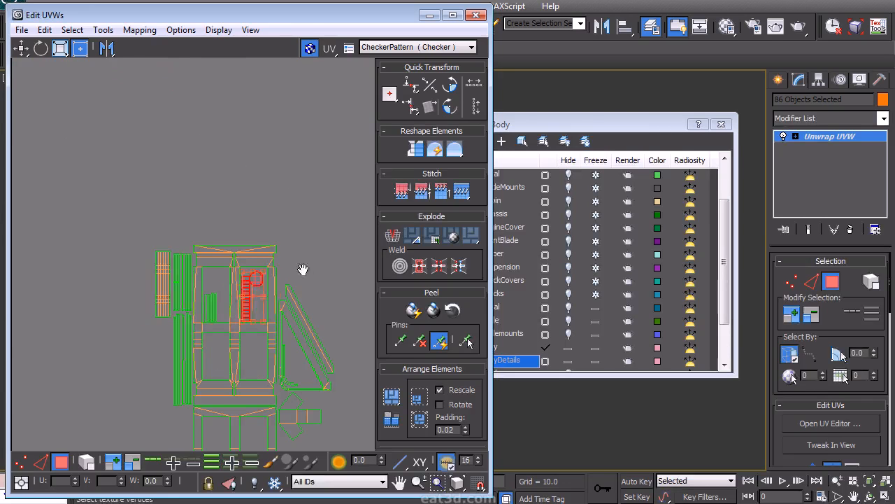
Step: Move the T-shaped shell with two rings next to the diagonal strips beside the upright frame
{"action": "scroll", "coordinate": [284, 291], "scroll_direction": "up", "scroll_amount": 3}
{"action": "scroll", "coordinate": [299, 269], "scroll_direction": "down", "scroll_amount": 4}
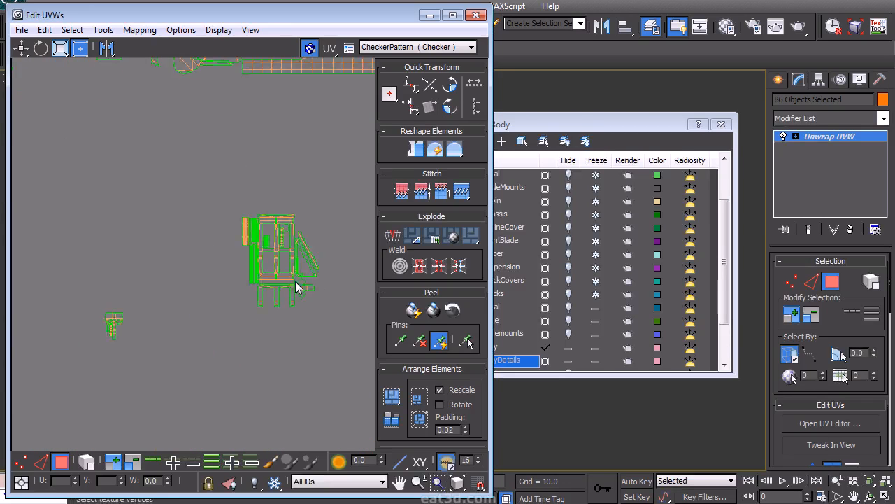
{"action": "left_click_drag", "start_coordinate": [119, 332], "coordinate": [311, 239]}
{"action": "middle_click_drag", "start_coordinate": [311, 240], "coordinate": [218, 228]}
{"action": "scroll", "coordinate": [218, 227], "scroll_direction": "up", "scroll_amount": 4}
{"action": "left_click_drag", "start_coordinate": [275, 135], "coordinate": [287, 154]}
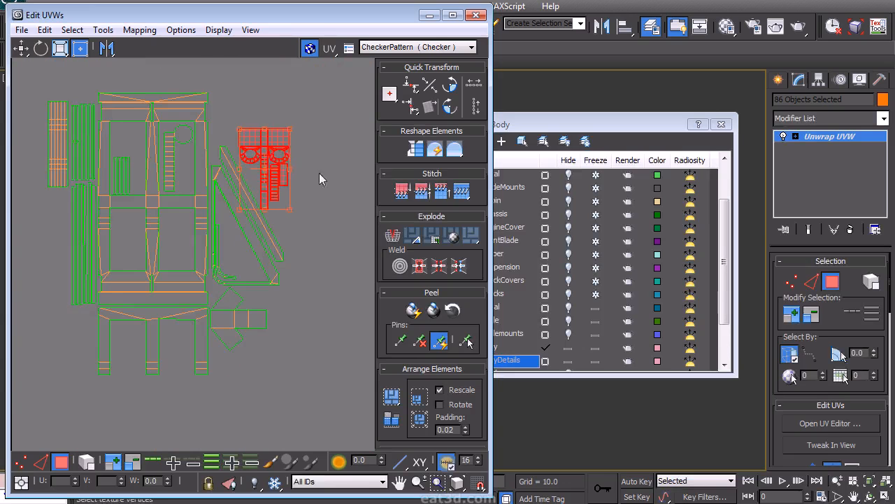
{"action": "left_click", "coordinate": [316, 195]}
Step: Rotate the shell group with the two half rings and fit it inside the upright frame's lower-left opening
{"action": "scroll", "coordinate": [308, 203], "scroll_direction": "down", "scroll_amount": 4}
{"action": "middle_click_drag", "start_coordinate": [294, 210], "coordinate": [292, 215]}
{"action": "scroll", "coordinate": [288, 207], "scroll_direction": "down", "scroll_amount": 4}
{"action": "left_click_drag", "start_coordinate": [193, 296], "coordinate": [260, 241]}
{"action": "scroll", "coordinate": [270, 234], "scroll_direction": "up", "scroll_amount": 5}
{"action": "middle_click_drag", "start_coordinate": [277, 242], "coordinate": [329, 294]}
{"action": "left_click_drag", "start_coordinate": [103, 344], "coordinate": [45, 253]}
{"action": "scroll", "coordinate": [302, 217], "scroll_direction": "down", "scroll_amount": 6}
{"action": "middle_click_drag", "start_coordinate": [302, 217], "coordinate": [167, 269]}
{"action": "scroll", "coordinate": [167, 269], "scroll_direction": "down", "scroll_amount": 2}
{"action": "scroll", "coordinate": [175, 318], "scroll_direction": "up", "scroll_amount": 5}
{"action": "middle_click_drag", "start_coordinate": [88, 151], "coordinate": [220, 270]}
{"action": "scroll", "coordinate": [219, 270], "scroll_direction": "up", "scroll_amount": 2}
{"action": "left_click", "coordinate": [450, 107]}
{"action": "left_click_drag", "start_coordinate": [236, 333], "coordinate": [238, 317]}
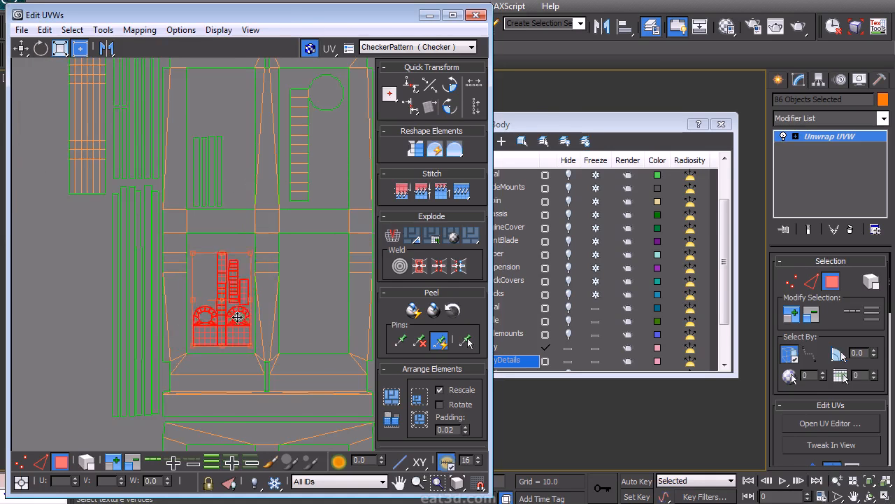
Step: Select the long horizontal strip shell among the stray shells and move it below the upright frame
{"action": "scroll", "coordinate": [301, 285], "scroll_direction": "down", "scroll_amount": 8}
{"action": "middle_click_drag", "start_coordinate": [301, 284], "coordinate": [270, 92]}
{"action": "middle_click_drag", "start_coordinate": [260, 296], "coordinate": [260, 272]}
{"action": "scroll", "coordinate": [254, 280], "scroll_direction": "up", "scroll_amount": 1}
{"action": "middle_click_drag", "start_coordinate": [213, 305], "coordinate": [204, 393]}
{"action": "scroll", "coordinate": [162, 353], "scroll_direction": "down", "scroll_amount": 7}
{"action": "middle_click_drag", "start_coordinate": [170, 353], "coordinate": [192, 295]}
{"action": "left_click_drag", "start_coordinate": [120, 335], "coordinate": [150, 369]}
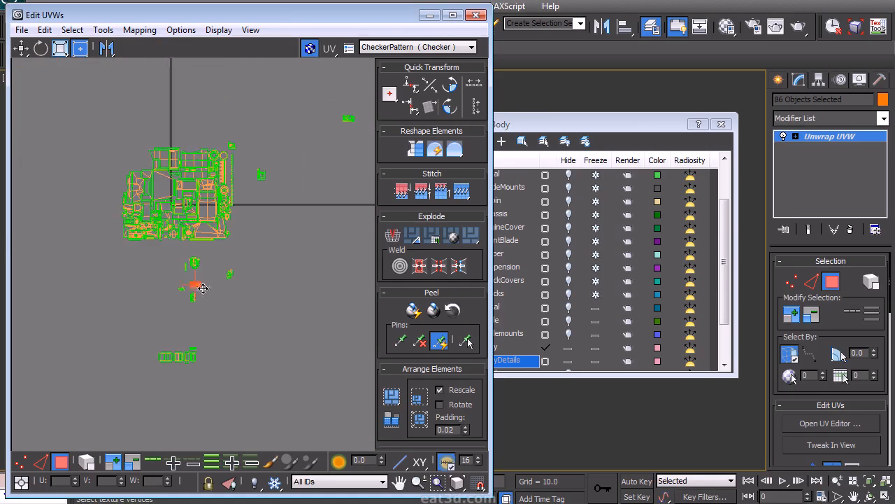
Step: Rotate the long strip shell upright and place it with the strips beside the upright frame
{"action": "scroll", "coordinate": [202, 288], "scroll_direction": "up", "scroll_amount": 4}
{"action": "middle_click_drag", "start_coordinate": [211, 249], "coordinate": [281, 216]}
{"action": "scroll", "coordinate": [248, 247], "scroll_direction": "up", "scroll_amount": 5}
{"action": "middle_click_drag", "start_coordinate": [218, 301], "coordinate": [272, 308]}
{"action": "scroll", "coordinate": [237, 330], "scroll_direction": "down", "scroll_amount": 1}
{"action": "left_click_drag", "start_coordinate": [235, 349], "coordinate": [195, 324]}
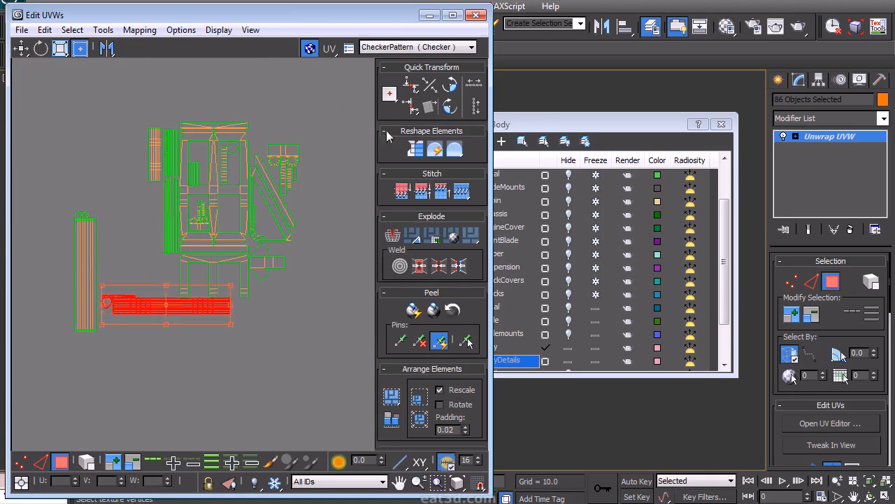
{"action": "left_click", "coordinate": [450, 106]}
{"action": "left_click_drag", "start_coordinate": [170, 260], "coordinate": [156, 222]}
{"action": "left_click", "coordinate": [218, 314]}
Step: Move the row of large paneled frame shells up beside the upright frame layout
{"action": "scroll", "coordinate": [218, 313], "scroll_direction": "down", "scroll_amount": 2}
{"action": "middle_click_drag", "start_coordinate": [218, 313], "coordinate": [211, 184]}
{"action": "scroll", "coordinate": [203, 280], "scroll_direction": "down", "scroll_amount": 4}
{"action": "middle_click_drag", "start_coordinate": [195, 270], "coordinate": [207, 218]}
{"action": "left_click_drag", "start_coordinate": [114, 285], "coordinate": [295, 397]}
{"action": "left_click_drag", "start_coordinate": [243, 350], "coordinate": [342, 93]}
{"action": "middle_click_drag", "start_coordinate": [271, 189], "coordinate": [172, 414]}
{"action": "left_click_drag", "start_coordinate": [238, 322], "coordinate": [274, 270]}
{"action": "left_click", "coordinate": [233, 338]}
Step: Move the shell cluster with the spoked disc and winged body just above the three-panel frame
{"action": "scroll", "coordinate": [233, 338], "scroll_direction": "up", "scroll_amount": 4}
{"action": "middle_click_drag", "start_coordinate": [231, 290], "coordinate": [202, 291]}
{"action": "left_click_drag", "start_coordinate": [276, 316], "coordinate": [356, 424]}
{"action": "left_click_drag", "start_coordinate": [319, 382], "coordinate": [87, 153]}
{"action": "middle_click_drag", "start_coordinate": [162, 201], "coordinate": [302, 312]}
{"action": "scroll", "coordinate": [233, 278], "scroll_direction": "up", "scroll_amount": 3}
{"action": "left_click_drag", "start_coordinate": [228, 254], "coordinate": [178, 237]}
{"action": "left_click", "coordinate": [255, 236]}
Step: Place the narrow segmented strip upright inside the first opening of the three-panel frame
{"action": "scroll", "coordinate": [255, 236], "scroll_direction": "up", "scroll_amount": 3}
{"action": "middle_click_drag", "start_coordinate": [247, 266], "coordinate": [214, 180]}
{"action": "left_click_drag", "start_coordinate": [225, 202], "coordinate": [183, 59]}
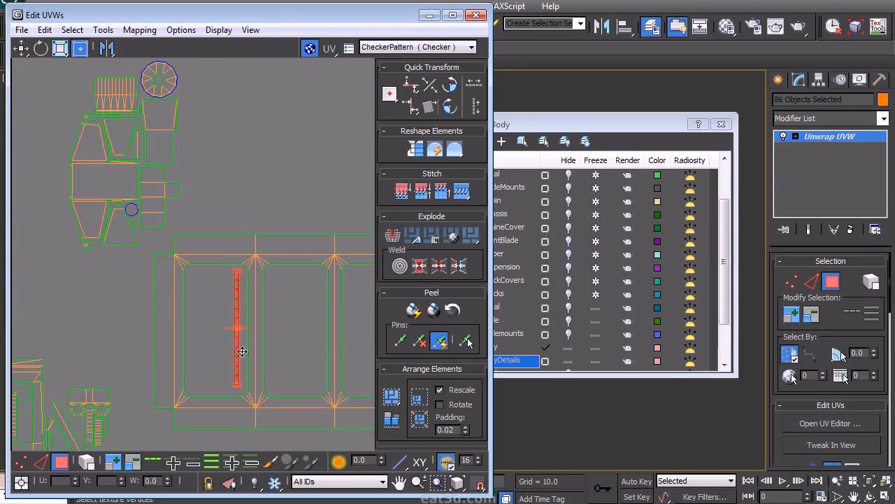
{"action": "middle_click_drag", "start_coordinate": [144, 164], "coordinate": [148, 191]}
{"action": "left_click", "coordinate": [169, 162]}
{"action": "left_click_drag", "start_coordinate": [169, 162], "coordinate": [212, 327]}
{"action": "key", "text": "ctrl+z"}
Step: Enable element selection and place the spoked disc and the tapered shell with its rectangle in the three-panel frame's first opening
{"action": "left_click", "coordinate": [87, 462]}
{"action": "left_click", "coordinate": [204, 65]}
{"action": "left_click_drag", "start_coordinate": [151, 194], "coordinate": [154, 187]}
{"action": "left_click_drag", "start_coordinate": [165, 157], "coordinate": [225, 364]}
Step: Move the large winged body shell out of the cluster to the free space above the three-panel frame
{"action": "middle_click_drag", "start_coordinate": [151, 275], "coordinate": [136, 228]}
{"action": "left_click", "coordinate": [89, 192]}
{"action": "mouse_move", "coordinate": [77, 167]}
{"action": "left_mouse_down"}
{"action": "mouse_move", "coordinate": [272, 318]}
{"action": "mouse_move", "coordinate": [231, 181]}
{"action": "mouse_move", "coordinate": [76, 167]}
{"action": "left_mouse_up"}
{"action": "middle_click_drag", "start_coordinate": [151, 165], "coordinate": [151, 182]}
{"action": "left_click_drag", "start_coordinate": [152, 182], "coordinate": [306, 154]}
{"action": "left_click", "coordinate": [115, 441]}
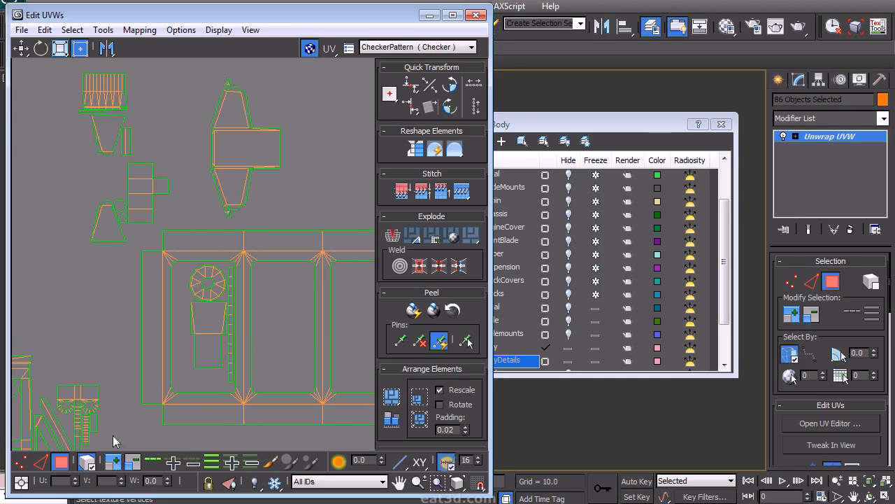
Step: Split the winged shell, placing its rotated lower flap in the frame's second opening and its rectangle in the third
{"action": "middle_click_drag", "start_coordinate": [259, 172], "coordinate": [240, 217]}
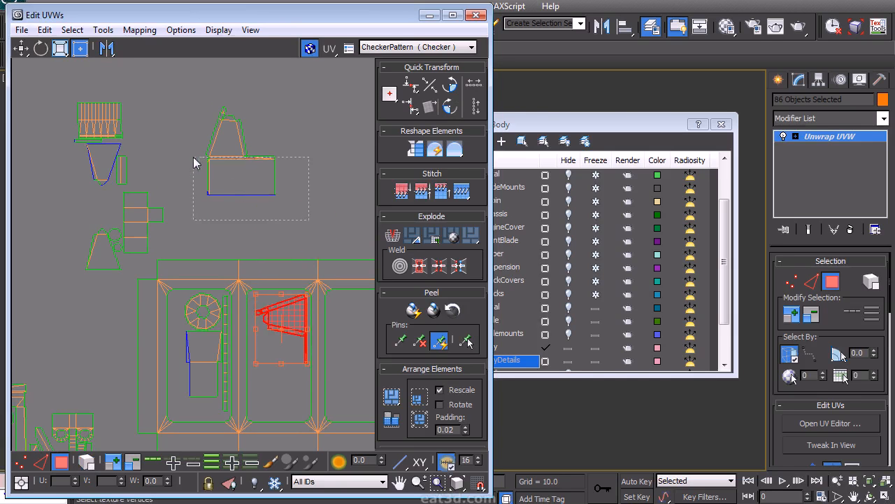
{"action": "left_click_drag", "start_coordinate": [194, 163], "coordinate": [193, 161]}
{"action": "middle_click_drag", "start_coordinate": [269, 189], "coordinate": [206, 161]}
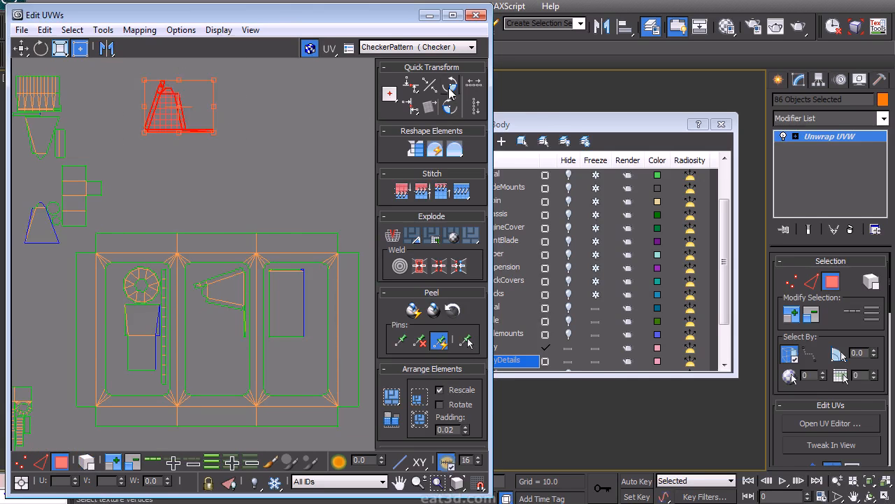
Step: Rotate the remaining flap into the second opening below its counterpart, and place the trapezoid with the ring beneath it
{"action": "left_click", "coordinate": [452, 111]}
{"action": "left_click_drag", "start_coordinate": [183, 137], "coordinate": [210, 326]}
{"action": "scroll", "coordinate": [209, 325], "scroll_direction": "up", "scroll_amount": 3}
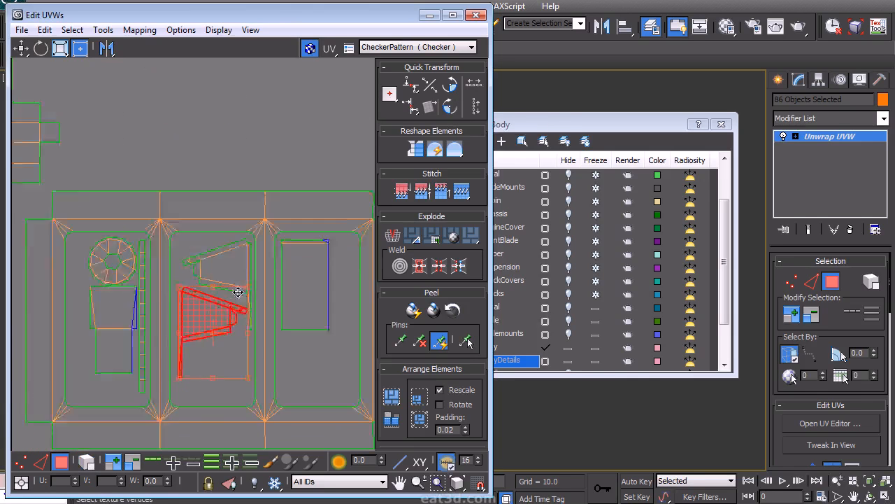
{"action": "scroll", "coordinate": [210, 238], "scroll_direction": "down", "scroll_amount": 4}
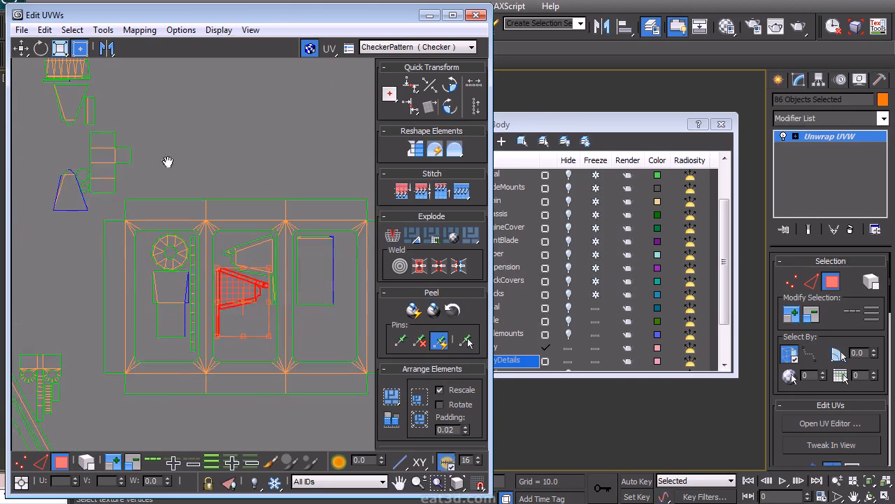
{"action": "left_click_drag", "start_coordinate": [68, 201], "coordinate": [110, 235]}
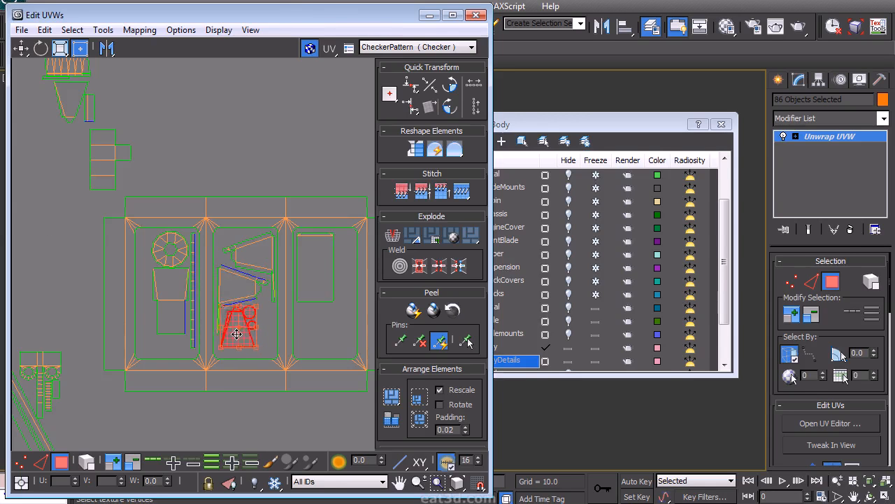
Step: Move the comb-like shell into the lower part of the three-panel frame's third opening
{"action": "middle_click_drag", "start_coordinate": [36, 114], "coordinate": [56, 177]}
{"action": "left_click_drag", "start_coordinate": [128, 147], "coordinate": [128, 147]}
{"action": "left_click_drag", "start_coordinate": [100, 132], "coordinate": [339, 357]}
{"action": "middle_click_drag", "start_coordinate": [340, 361], "coordinate": [260, 282]}
{"action": "left_click_drag", "start_coordinate": [257, 280], "coordinate": [274, 322]}
Step: Fit the two small circular shells into the gaps beside the tapered flaps in the second opening
{"action": "middle_click_drag", "start_coordinate": [30, 88], "coordinate": [73, 153]}
{"action": "scroll", "coordinate": [36, 120], "scroll_direction": "down", "scroll_amount": 1}
{"action": "scroll", "coordinate": [157, 256], "scroll_direction": "up", "scroll_amount": 4}
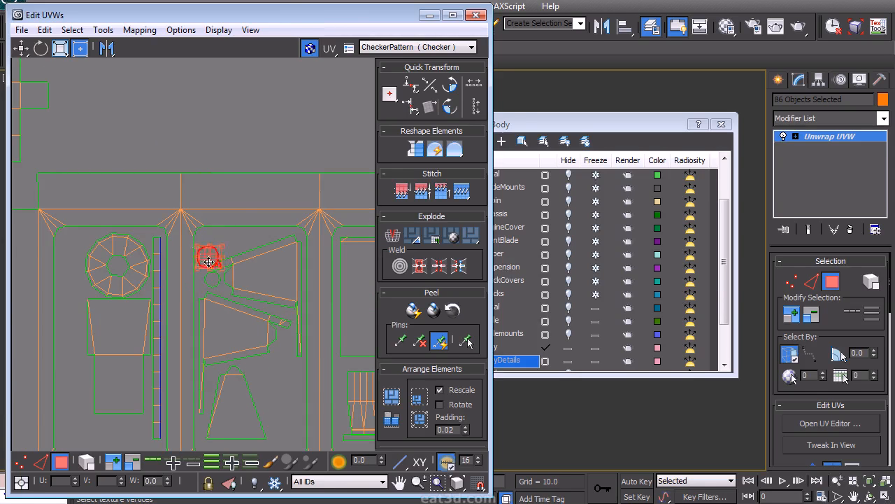
{"action": "left_click", "coordinate": [254, 241]}
{"action": "scroll", "coordinate": [272, 226], "scroll_direction": "down", "scroll_amount": 2}
{"action": "scroll", "coordinate": [248, 247], "scroll_direction": "up", "scroll_amount": 3}
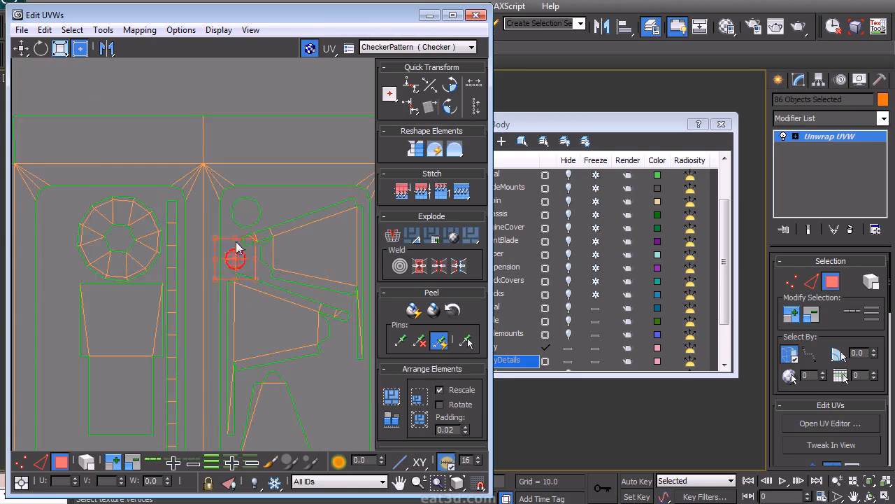
Step: Fit the inverted tapered shell beside the trapezoid in the second opening and move its narrow strip into the first opening
{"action": "scroll", "coordinate": [237, 246], "scroll_direction": "down", "scroll_amount": 4}
{"action": "left_click_drag", "start_coordinate": [183, 199], "coordinate": [258, 287]}
{"action": "scroll", "coordinate": [257, 287], "scroll_direction": "up", "scroll_amount": 4}
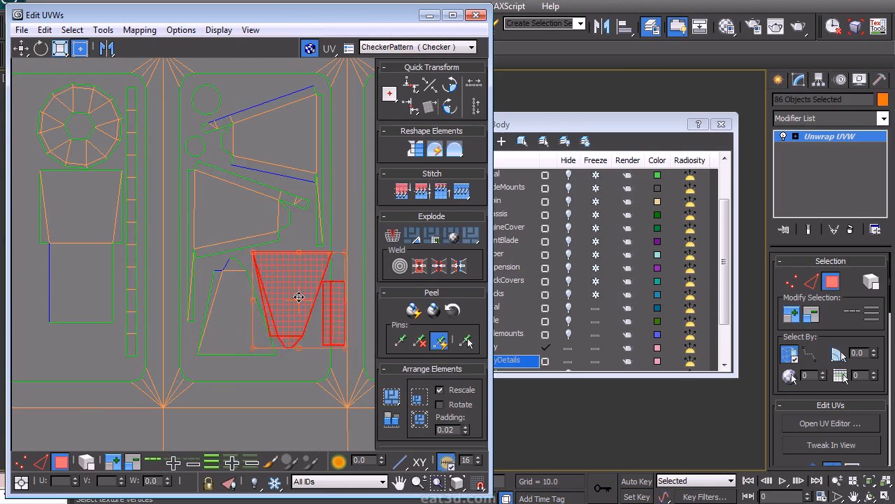
{"action": "left_click_drag", "start_coordinate": [214, 336], "coordinate": [206, 356]}
{"action": "left_click_drag", "start_coordinate": [319, 324], "coordinate": [314, 331]}
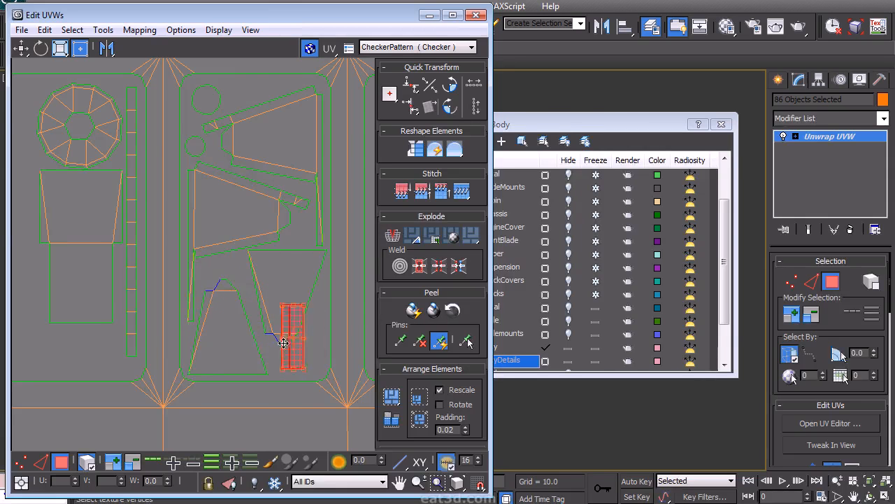
{"action": "scroll", "coordinate": [98, 305], "scroll_direction": "down", "scroll_amount": 2}
{"action": "left_click_drag", "start_coordinate": [98, 305], "coordinate": [80, 298]}
Step: Move the remaining tabbed rectangular shell into the first opening of the two-panel frame
{"action": "scroll", "coordinate": [93, 298], "scroll_direction": "down", "scroll_amount": 2}
{"action": "middle_click_drag", "start_coordinate": [69, 161], "coordinate": [110, 187]}
{"action": "scroll", "coordinate": [106, 136], "scroll_direction": "down", "scroll_amount": 2}
{"action": "left_click_drag", "start_coordinate": [60, 119], "coordinate": [97, 175]}
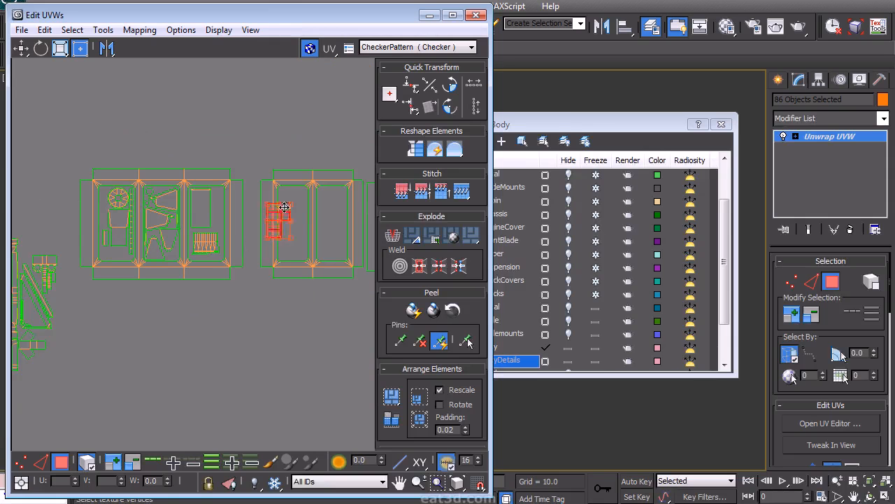
{"action": "left_click", "coordinate": [150, 347]}
Step: Move the shell group with two toothed circles and ribbed strips into the upper part of the two-panel frame's second opening
{"action": "middle_click_drag", "start_coordinate": [161, 326], "coordinate": [185, 329]}
{"action": "left_click_drag", "start_coordinate": [91, 231], "coordinate": [63, 300]}
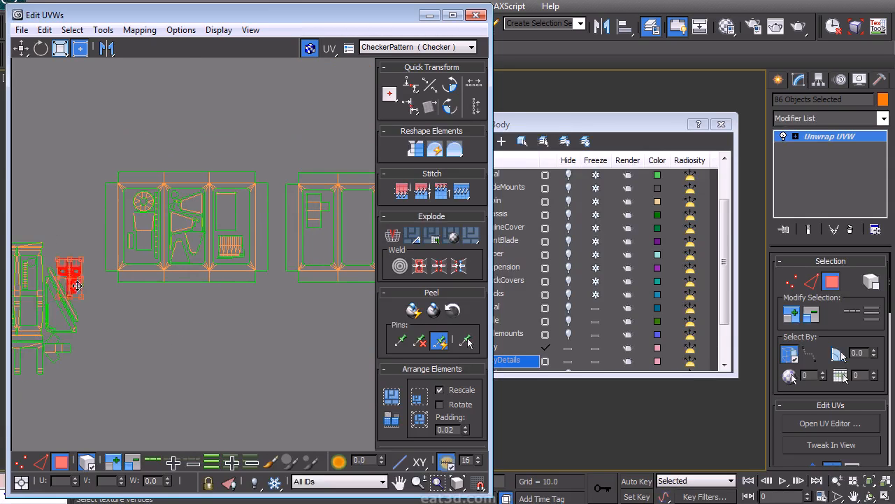
{"action": "scroll", "coordinate": [238, 294], "scroll_direction": "up", "scroll_amount": 4}
{"action": "middle_click_drag", "start_coordinate": [314, 251], "coordinate": [276, 300]}
{"action": "scroll", "coordinate": [238, 272], "scroll_direction": "up", "scroll_amount": 2}
{"action": "middle_click_drag", "start_coordinate": [234, 272], "coordinate": [232, 271]}
{"action": "left_click_drag", "start_coordinate": [217, 304], "coordinate": [305, 265]}
{"action": "left_click", "coordinate": [301, 141]}
{"action": "scroll", "coordinate": [182, 262], "scroll_direction": "down", "scroll_amount": 5}
Step: Move the long strip shells into the wider single-panel frame's opening and rotate them 90 degrees to stand upright
{"action": "scroll", "coordinate": [182, 268], "scroll_direction": "up", "scroll_amount": 2}
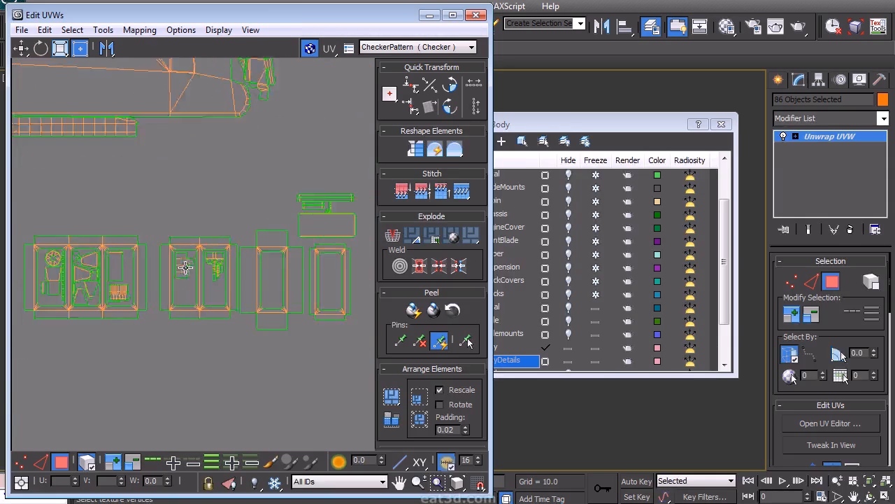
{"action": "middle_click_drag", "start_coordinate": [186, 265], "coordinate": [137, 264]}
{"action": "left_click_drag", "start_coordinate": [264, 139], "coordinate": [233, 303]}
{"action": "left_click", "coordinate": [450, 84]}
{"action": "scroll", "coordinate": [250, 280], "scroll_direction": "up", "scroll_amount": 3}
{"action": "middle_click_drag", "start_coordinate": [260, 311], "coordinate": [254, 316]}
Step: Fit the small shell with angled flaps into the lower part of the two-panel frame's first opening, turned 90 degrees
{"action": "scroll", "coordinate": [254, 308], "scroll_direction": "down", "scroll_amount": 5}
{"action": "middle_click_drag", "start_coordinate": [260, 276], "coordinate": [371, 251]}
{"action": "scroll", "coordinate": [240, 314], "scroll_direction": "up", "scroll_amount": 2}
{"action": "left_click", "coordinate": [182, 319]}
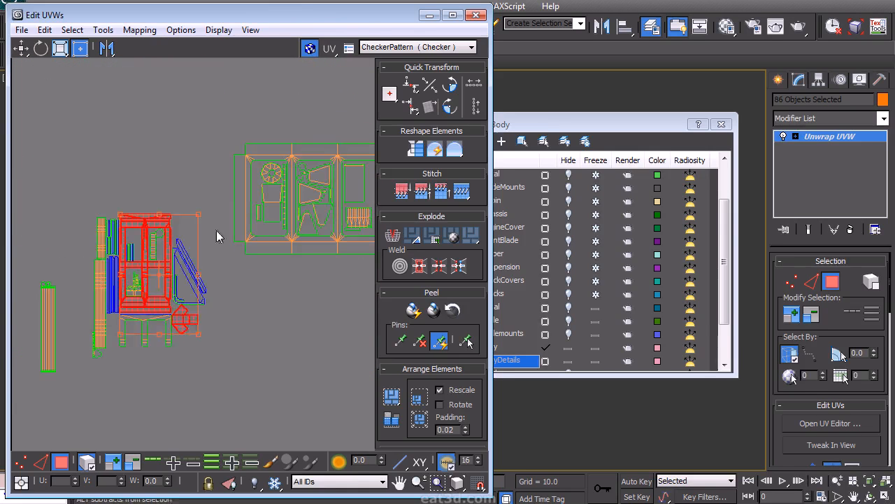
{"action": "left_click_drag", "start_coordinate": [216, 231], "coordinate": [116, 241], "text": "alt"}
{"action": "left_click_drag", "start_coordinate": [185, 319], "coordinate": [346, 239]}
{"action": "middle_click_drag", "start_coordinate": [346, 238], "coordinate": [125, 315]}
{"action": "scroll", "coordinate": [154, 314], "scroll_direction": "up", "scroll_amount": 3}
{"action": "left_click_drag", "start_coordinate": [127, 284], "coordinate": [278, 263]}
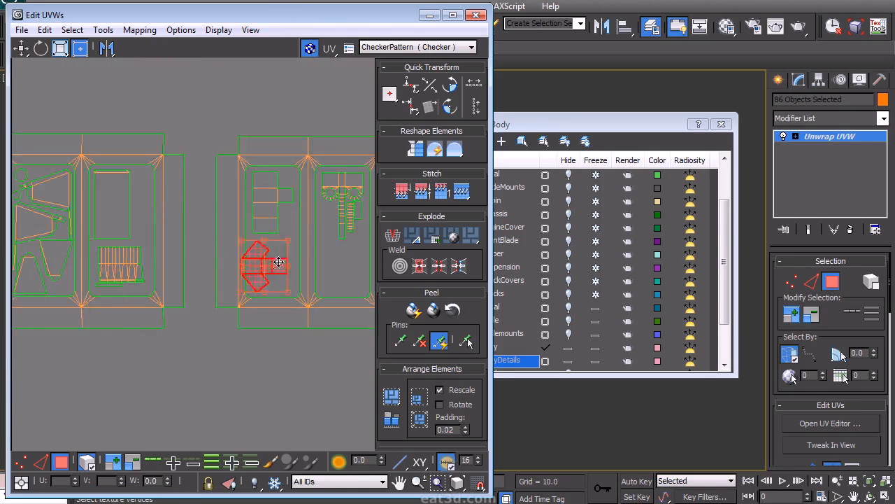
{"action": "scroll", "coordinate": [428, 96], "scroll_direction": "up", "scroll_amount": 2}
{"action": "left_click", "coordinate": [453, 107]}
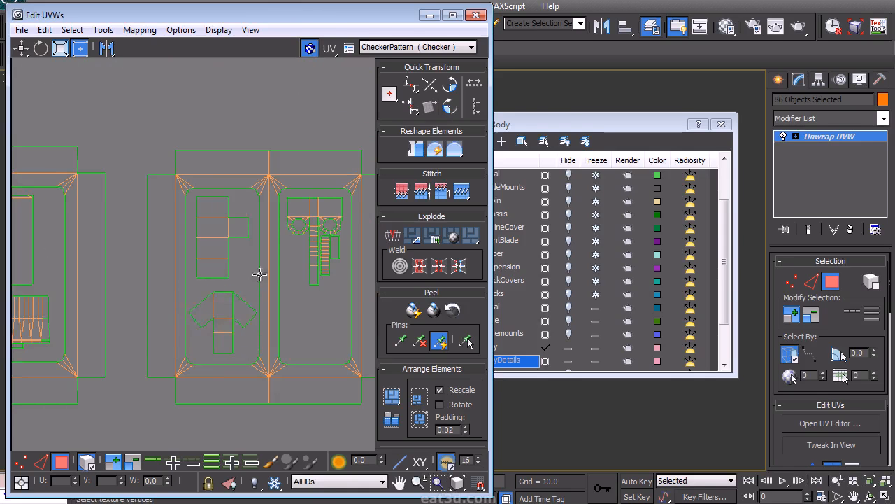
Step: Bring the group of arrow-ended strip shells over to the narrow single-panel frame
{"action": "middle_click_drag", "start_coordinate": [260, 274], "coordinate": [262, 282]}
{"action": "scroll", "coordinate": [262, 281], "scroll_direction": "down", "scroll_amount": 10}
{"action": "middle_click_drag", "start_coordinate": [279, 245], "coordinate": [163, 301]}
{"action": "left_click_drag", "start_coordinate": [289, 204], "coordinate": [137, 395]}
{"action": "left_click", "coordinate": [102, 396]}
{"action": "middle_click_drag", "start_coordinate": [101, 396], "coordinate": [260, 251]}
{"action": "scroll", "coordinate": [259, 252], "scroll_direction": "up", "scroll_amount": 10}
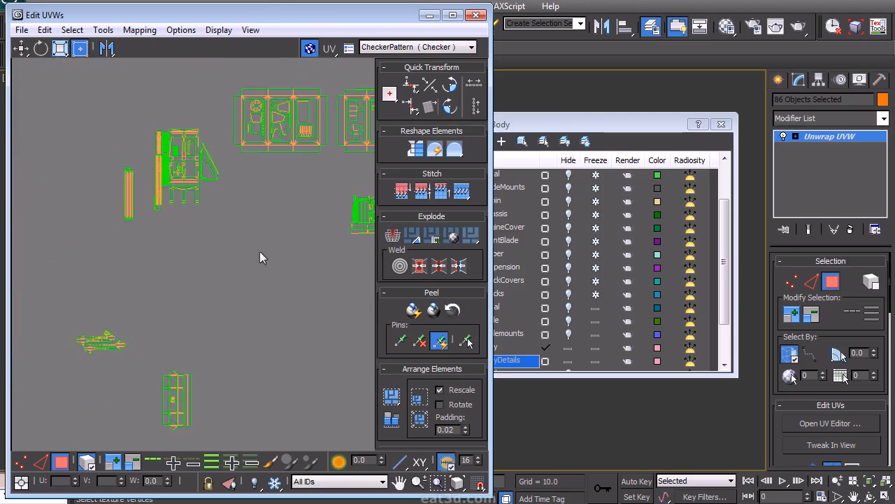
{"action": "middle_click_drag", "start_coordinate": [366, 147], "coordinate": [174, 266]}
{"action": "scroll", "coordinate": [173, 266], "scroll_direction": "up", "scroll_amount": 4}
{"action": "left_click_drag", "start_coordinate": [128, 294], "coordinate": [295, 235]}
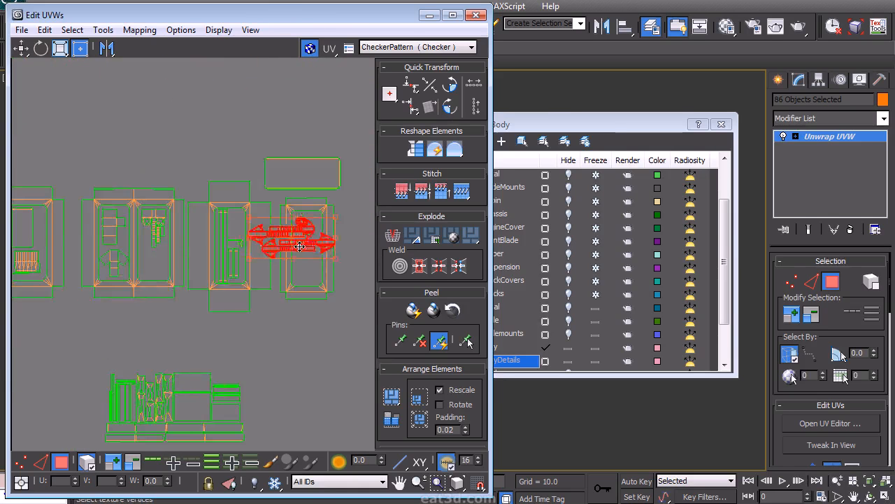
Step: Rotate the arrow-ended shell group 90 degrees upright and align it over the narrow frame's opening
{"action": "middle_click_drag", "start_coordinate": [294, 235], "coordinate": [121, 268]}
{"action": "scroll", "coordinate": [121, 269], "scroll_direction": "up", "scroll_amount": 4}
{"action": "left_click", "coordinate": [450, 106]}
{"action": "left_click_drag", "start_coordinate": [149, 264], "coordinate": [189, 273]}
{"action": "middle_click_drag", "start_coordinate": [148, 290], "coordinate": [185, 314]}
{"action": "scroll", "coordinate": [167, 315], "scroll_direction": "down", "scroll_amount": 3}
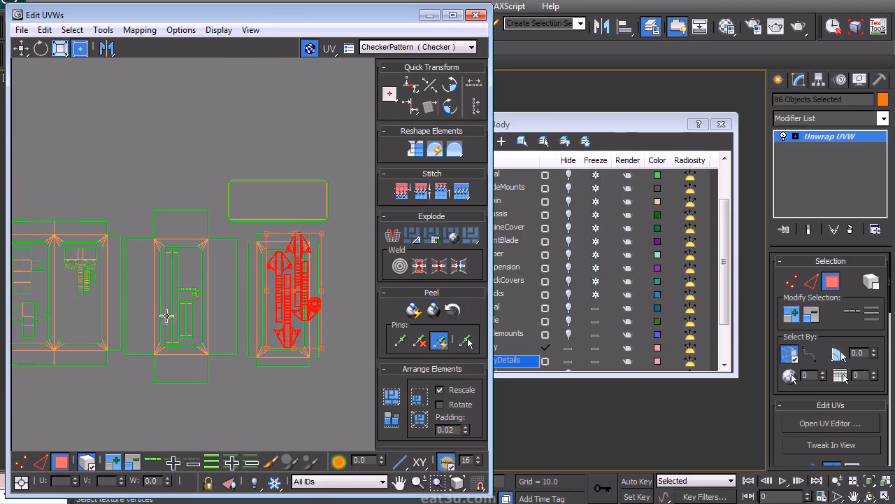
Step: Take the toothed-circle group out of the two-panel frame's second opening and put part of the arrow-ended shells there instead
{"action": "left_click", "coordinate": [99, 303]}
{"action": "left_click", "coordinate": [87, 256]}
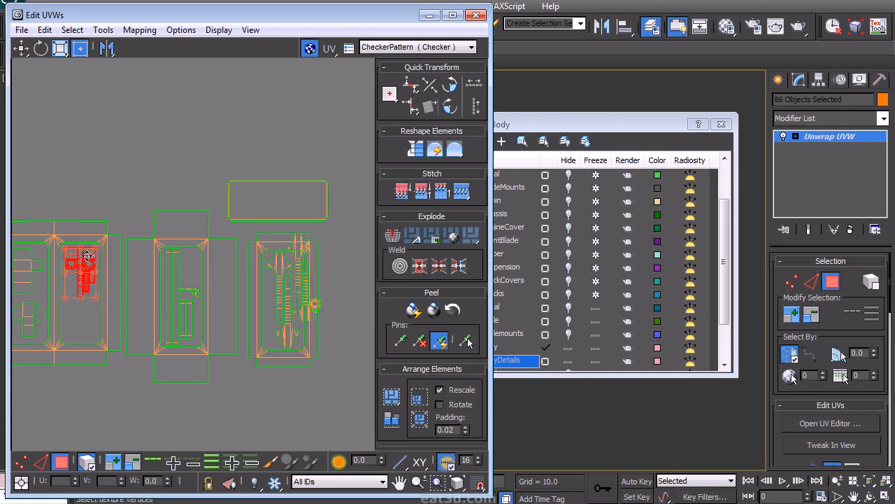
{"action": "left_click_drag", "start_coordinate": [287, 235], "coordinate": [288, 237]}
{"action": "left_click", "coordinate": [310, 277]}
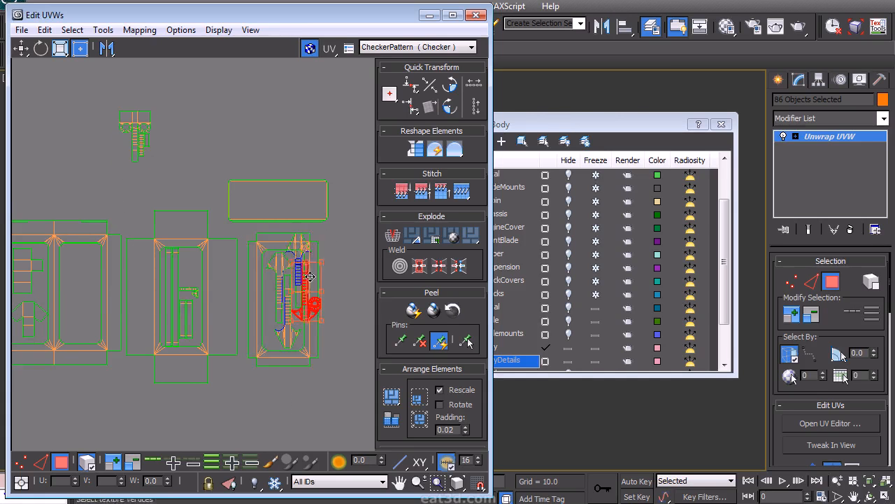
{"action": "left_click_drag", "start_coordinate": [279, 268], "coordinate": [278, 270], "text": "ctrl"}
{"action": "left_click_drag", "start_coordinate": [234, 383], "coordinate": [288, 325], "text": "alt"}
{"action": "left_click_drag", "start_coordinate": [309, 302], "coordinate": [86, 314]}
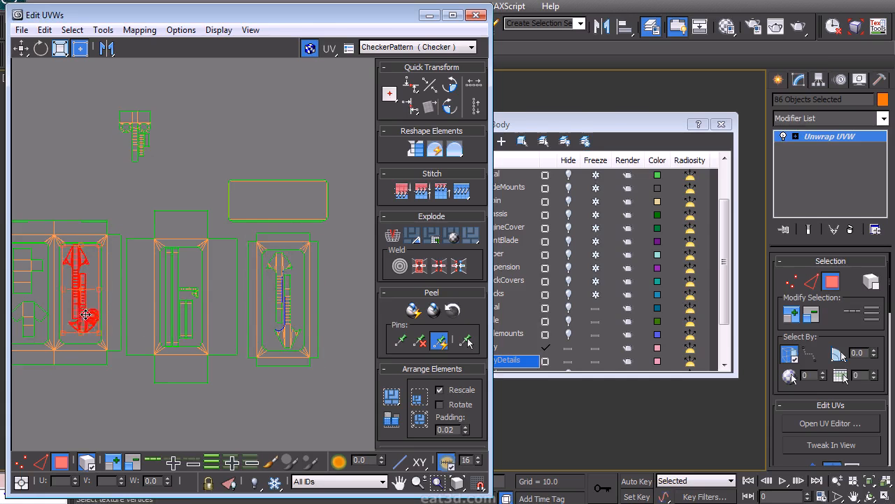
{"action": "left_click", "coordinate": [149, 202]}
Step: Move the toothed-circle shell group down below the frames, beside the flat cluster of rectangular shells
{"action": "scroll", "coordinate": [93, 254], "scroll_direction": "down", "scroll_amount": 1}
{"action": "middle_click_drag", "start_coordinate": [92, 253], "coordinate": [275, 205]}
{"action": "scroll", "coordinate": [170, 301], "scroll_direction": "down", "scroll_amount": 1}
{"action": "middle_click_drag", "start_coordinate": [170, 300], "coordinate": [155, 239]}
{"action": "scroll", "coordinate": [155, 239], "scroll_direction": "down", "scroll_amount": 1}
{"action": "middle_click_drag", "start_coordinate": [155, 239], "coordinate": [172, 308]}
{"action": "left_click_drag", "start_coordinate": [168, 302], "coordinate": [169, 303]}
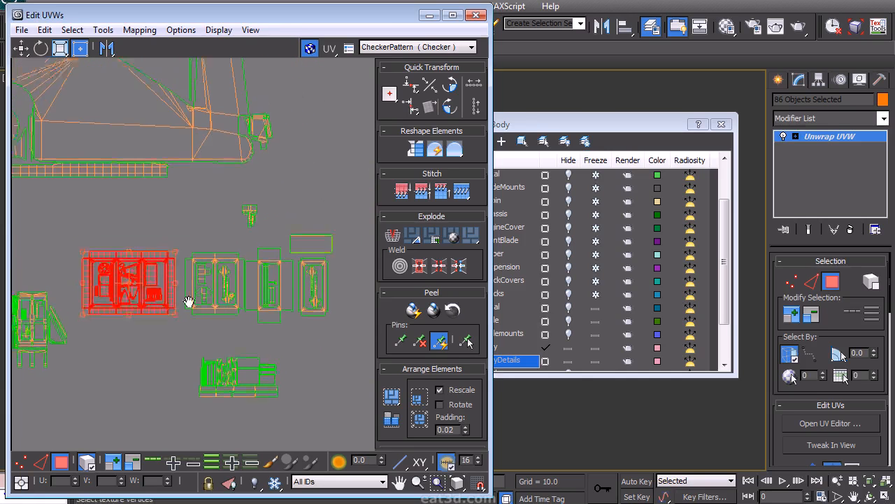
{"action": "scroll", "coordinate": [179, 313], "scroll_direction": "down", "scroll_amount": 2}
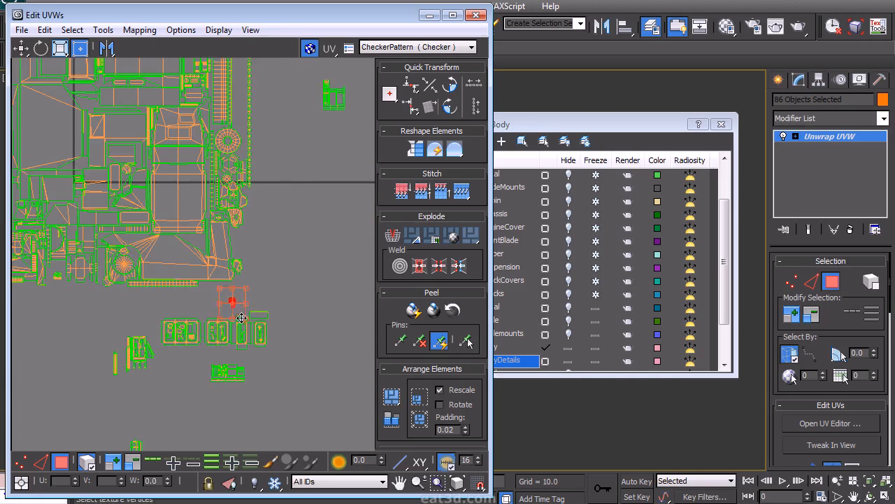
Step: Move the filled frames and the flat rectangular cluster into the empty area beyond the layout's right edge, near the tall cluster
{"action": "middle_click_drag", "start_coordinate": [283, 334], "coordinate": [249, 379]}
{"action": "left_click_drag", "start_coordinate": [250, 379], "coordinate": [127, 340]}
{"action": "left_click_drag", "start_coordinate": [175, 360], "coordinate": [324, 168]}
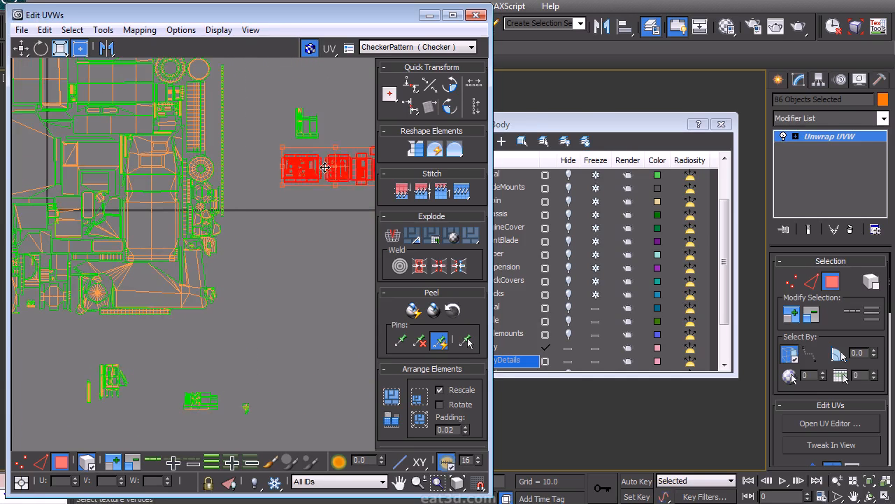
{"action": "left_click_drag", "start_coordinate": [229, 418], "coordinate": [230, 418]}
{"action": "left_click_drag", "start_coordinate": [201, 400], "coordinate": [337, 131]}
Step: Gather the small cluster above the layout with the frames and clusters, and move them all beyond the layout's upper-left corner
{"action": "middle_click_drag", "start_coordinate": [256, 98], "coordinate": [168, 241]}
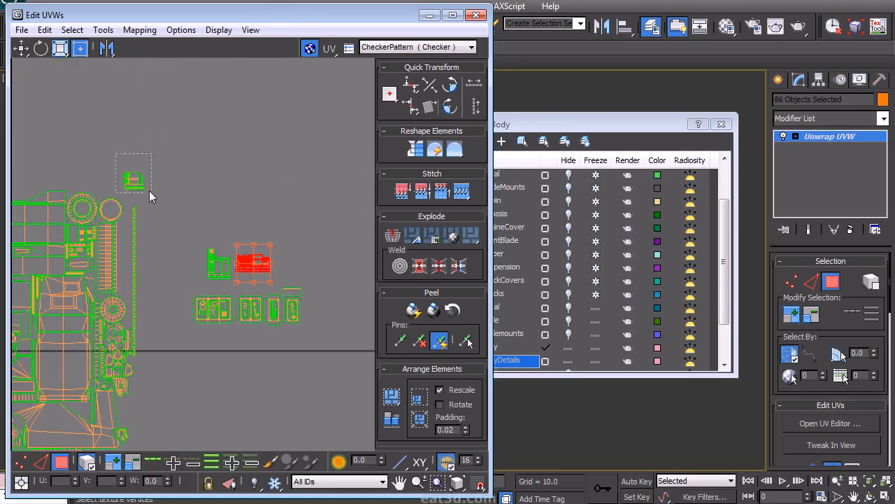
{"action": "scroll", "coordinate": [289, 261], "scroll_direction": "down", "scroll_amount": 2}
{"action": "middle_click_drag", "start_coordinate": [293, 263], "coordinate": [310, 275]}
{"action": "left_click_drag", "start_coordinate": [293, 235], "coordinate": [114, 170]}
{"action": "scroll", "coordinate": [191, 234], "scroll_direction": "up", "scroll_amount": 4}
{"action": "middle_click_drag", "start_coordinate": [109, 210], "coordinate": [197, 260]}
Step: Place the three-panel frame and the two-panel frame side by side along the upper-left edge of the main layout
{"action": "left_click_drag", "start_coordinate": [65, 244], "coordinate": [144, 162]}
{"action": "left_click_drag", "start_coordinate": [126, 187], "coordinate": [150, 321]}
{"action": "scroll", "coordinate": [218, 284], "scroll_direction": "up", "scroll_amount": 3}
{"action": "middle_click_drag", "start_coordinate": [149, 321], "coordinate": [162, 401]}
{"action": "left_click_drag", "start_coordinate": [141, 128], "coordinate": [259, 359]}
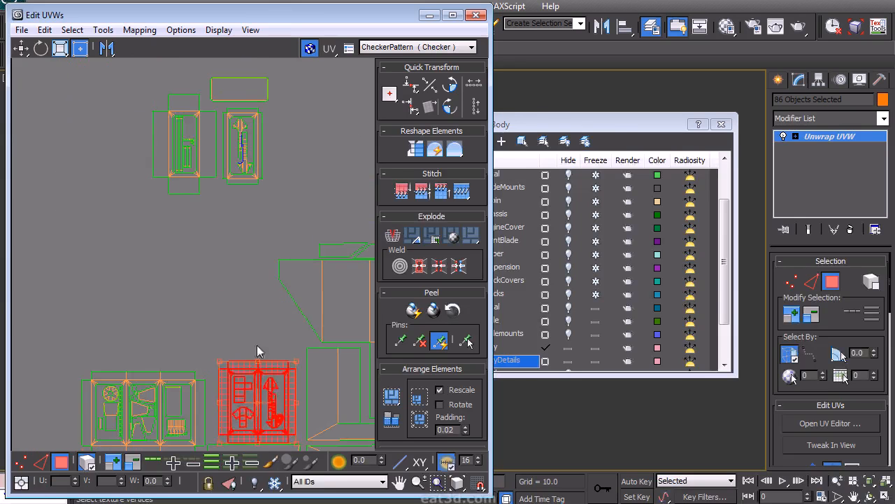
Step: Move the two-panel frame aside to the left of the three-panel frame, freeing the space beside the large shells
{"action": "middle_click_drag", "start_coordinate": [161, 245], "coordinate": [152, 320]}
{"action": "scroll", "coordinate": [154, 315], "scroll_direction": "down", "scroll_amount": 3}
{"action": "mouse_move", "coordinate": [168, 222]}
{"action": "middle_mouse_down"}
{"action": "mouse_move", "coordinate": [202, 238]}
{"action": "mouse_move", "coordinate": [201, 200]}
{"action": "middle_mouse_up"}
{"action": "left_click_drag", "start_coordinate": [150, 306], "coordinate": [227, 199]}
{"action": "middle_click_drag", "start_coordinate": [242, 389], "coordinate": [191, 228]}
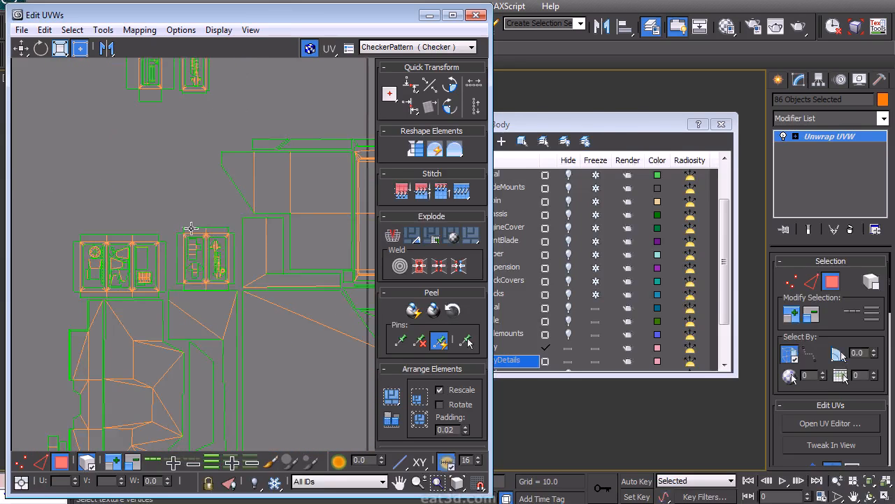
{"action": "left_click_drag", "start_coordinate": [238, 290], "coordinate": [238, 290]}
{"action": "left_click_drag", "start_coordinate": [228, 267], "coordinate": [42, 233]}
Step: Move the ladder-like shell cluster from below the layout to the free area above the three-panel frame, beside the slanted shell
{"action": "scroll", "coordinate": [176, 210], "scroll_direction": "down", "scroll_amount": 5}
{"action": "middle_click_drag", "start_coordinate": [219, 242], "coordinate": [180, 147]}
{"action": "left_click_drag", "start_coordinate": [279, 285], "coordinate": [276, 287]}
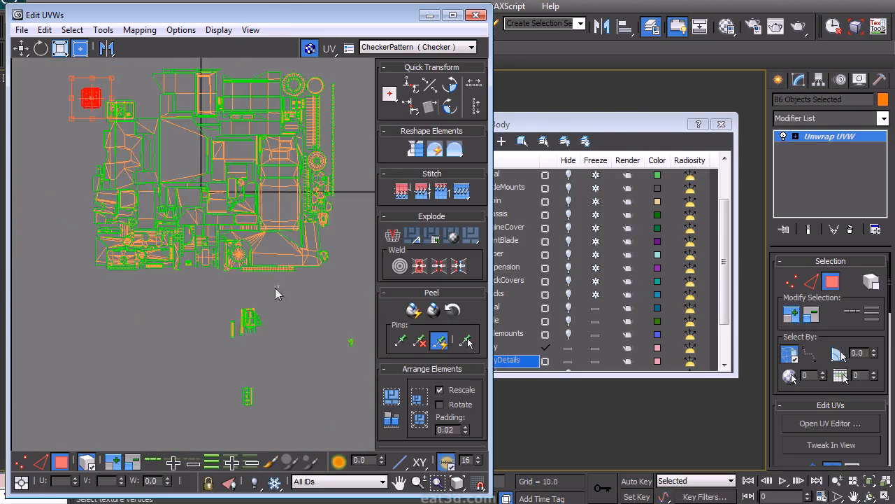
{"action": "left_click_drag", "start_coordinate": [163, 119], "coordinate": [149, 111]}
{"action": "scroll", "coordinate": [149, 112], "scroll_direction": "up", "scroll_amount": 4}
{"action": "middle_click_drag", "start_coordinate": [149, 112], "coordinate": [151, 297]}
{"action": "scroll", "coordinate": [149, 296], "scroll_direction": "up", "scroll_amount": 3}
{"action": "left_click_drag", "start_coordinate": [135, 296], "coordinate": [118, 219]}
{"action": "middle_click_drag", "start_coordinate": [119, 219], "coordinate": [161, 247]}
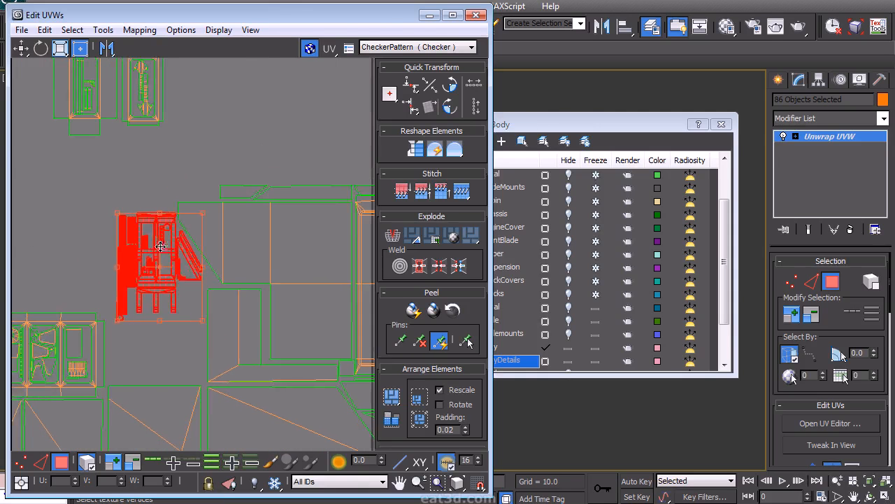
Step: Separate the tall strip column from the ladder-like cluster by moving it up and to the left
{"action": "left_click", "coordinate": [97, 257]}
{"action": "scroll", "coordinate": [143, 227], "scroll_direction": "up", "scroll_amount": 3}
{"action": "left_click_drag", "start_coordinate": [115, 218], "coordinate": [113, 208]}
{"action": "left_click_drag", "start_coordinate": [101, 334], "coordinate": [72, 249]}
{"action": "scroll", "coordinate": [143, 222], "scroll_direction": "down", "scroll_amount": 3}
Step: Rotate the wider single-panel frame with its strips 90 degrees and fit it beside the three-panel frame, below the ladder-like cluster
{"action": "middle_click_drag", "start_coordinate": [175, 184], "coordinate": [200, 342]}
{"action": "scroll", "coordinate": [146, 268], "scroll_direction": "down", "scroll_amount": 2}
{"action": "left_click_drag", "start_coordinate": [140, 263], "coordinate": [180, 166]}
{"action": "left_click_drag", "start_coordinate": [164, 228], "coordinate": [211, 411]}
{"action": "scroll", "coordinate": [210, 412], "scroll_direction": "up", "scroll_amount": 2}
{"action": "left_click", "coordinate": [450, 106]}
{"action": "middle_click_drag", "start_coordinate": [224, 411], "coordinate": [235, 323]}
{"action": "left_click_drag", "start_coordinate": [234, 323], "coordinate": [253, 336]}
{"action": "scroll", "coordinate": [242, 318], "scroll_direction": "up", "scroll_amount": 2}
{"action": "left_click_drag", "start_coordinate": [242, 298], "coordinate": [243, 316]}
Step: Place the tall strip column upright alongside the ladder-like cluster, just above the frames
{"action": "middle_click_drag", "start_coordinate": [189, 277], "coordinate": [217, 371]}
{"action": "left_click_drag", "start_coordinate": [143, 319], "coordinate": [195, 122]}
{"action": "left_click_drag", "start_coordinate": [177, 226], "coordinate": [188, 313]}
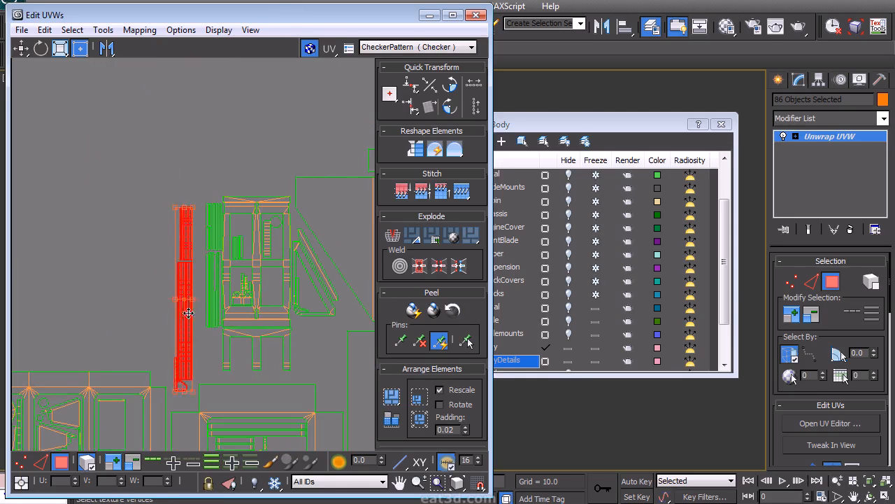
Step: Fit the two-panel frame above the three-panel frame, directly beside the tall strip column
{"action": "scroll", "coordinate": [176, 343], "scroll_direction": "down", "scroll_amount": 3}
{"action": "middle_click_drag", "start_coordinate": [195, 199], "coordinate": [252, 211]}
{"action": "scroll", "coordinate": [187, 249], "scroll_direction": "down", "scroll_amount": 2}
{"action": "middle_click_drag", "start_coordinate": [104, 406], "coordinate": [137, 243]}
{"action": "middle_click_drag", "start_coordinate": [163, 106], "coordinate": [174, 271]}
{"action": "scroll", "coordinate": [173, 271], "scroll_direction": "down", "scroll_amount": 3}
{"action": "scroll", "coordinate": [176, 254], "scroll_direction": "up", "scroll_amount": 4}
{"action": "scroll", "coordinate": [154, 303], "scroll_direction": "down", "scroll_amount": 2}
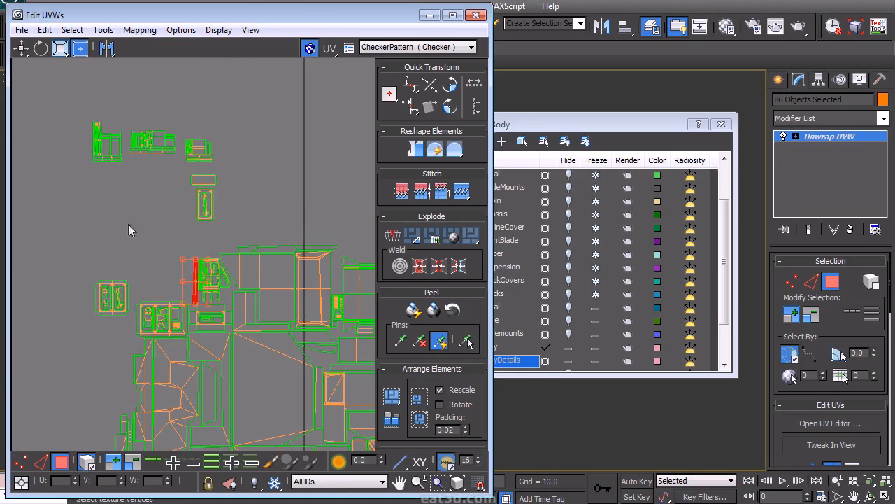
{"action": "scroll", "coordinate": [163, 292], "scroll_direction": "up", "scroll_amount": 3}
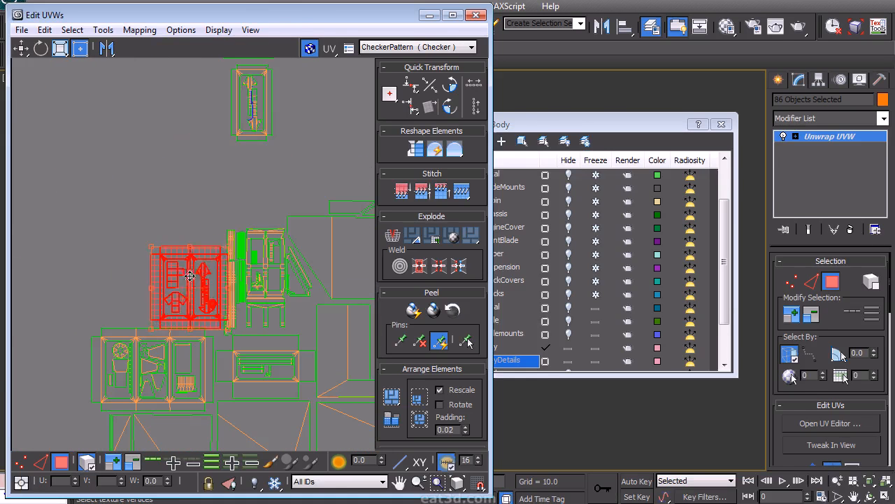
Step: Move the narrow frame with the arrow-ended shells down beside the two-panel frame
{"action": "left_click", "coordinate": [265, 109]}
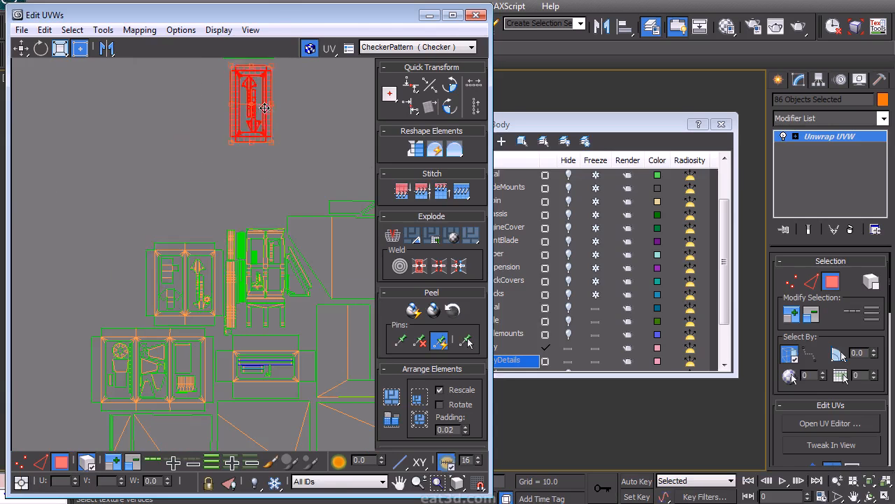
{"action": "left_click_drag", "start_coordinate": [213, 173], "coordinate": [134, 292]}
{"action": "scroll", "coordinate": [213, 274], "scroll_direction": "up", "scroll_amount": 4}
Step: Line up the three plain rectangular shells in a column along the layout's left edge, below the three-panel frame
{"action": "middle_click_drag", "start_coordinate": [219, 172], "coordinate": [281, 317]}
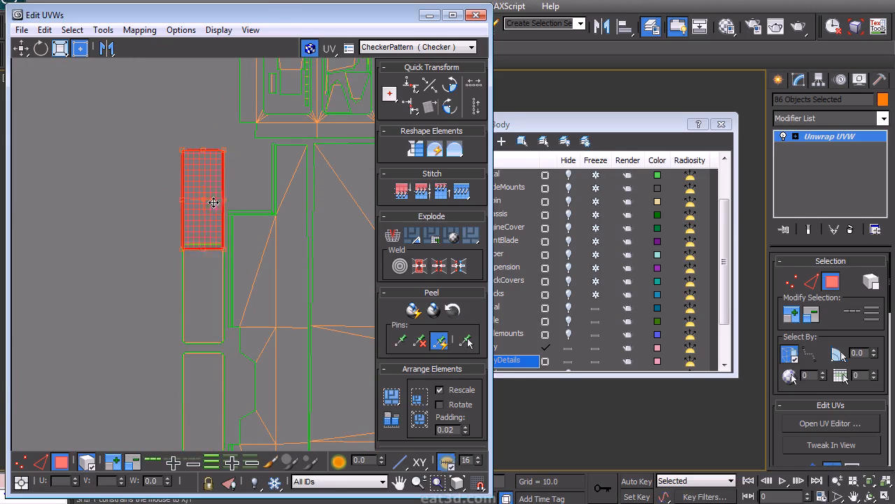
{"action": "scroll", "coordinate": [246, 193], "scroll_direction": "down", "scroll_amount": 6}
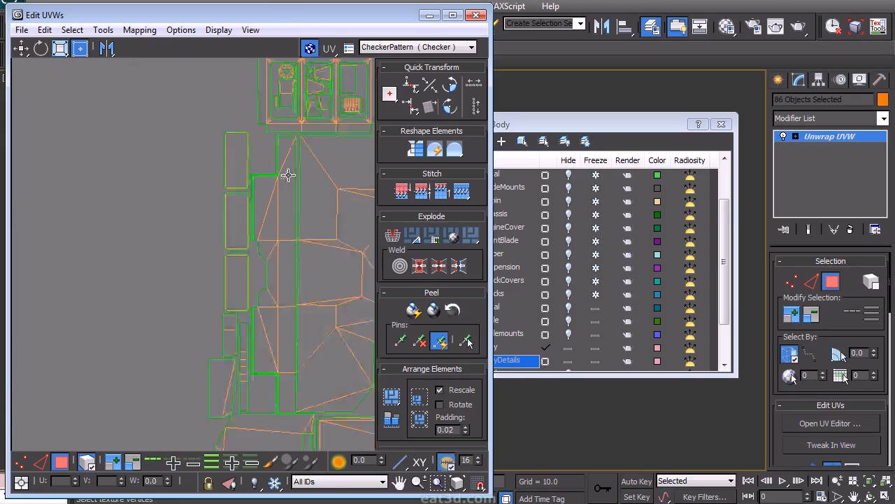
{"action": "middle_click_drag", "start_coordinate": [245, 271], "coordinate": [244, 159]}
Step: Move the tiny shell cluster from the gap at the layout's lower edge into the space above the striped panel, rotated 90 degrees
{"action": "scroll", "coordinate": [238, 201], "scroll_direction": "up", "scroll_amount": 5}
{"action": "left_click_drag", "start_coordinate": [166, 282], "coordinate": [202, 309]}
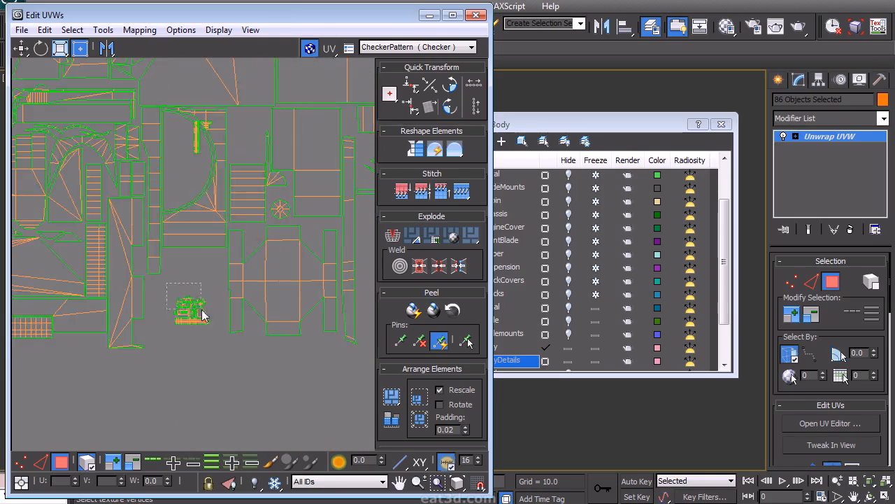
{"action": "middle_click_drag", "start_coordinate": [216, 299], "coordinate": [196, 348]}
{"action": "left_click_drag", "start_coordinate": [180, 356], "coordinate": [234, 193]}
{"action": "scroll", "coordinate": [329, 183], "scroll_direction": "up", "scroll_amount": 1}
{"action": "left_click", "coordinate": [451, 86]}
{"action": "scroll", "coordinate": [210, 239], "scroll_direction": "up", "scroll_amount": 1}
{"action": "middle_click_drag", "start_coordinate": [210, 239], "coordinate": [218, 315]}
{"action": "scroll", "coordinate": [218, 308], "scroll_direction": "up", "scroll_amount": 2}
{"action": "left_click_drag", "start_coordinate": [213, 280], "coordinate": [214, 259]}
{"action": "left_click", "coordinate": [220, 213]}
Step: Fit the smallest rectangular-shell cluster from above the layout into the vacated gap at the lower edge, beside the winged shell
{"action": "scroll", "coordinate": [225, 230], "scroll_direction": "down", "scroll_amount": 5}
{"action": "middle_click_drag", "start_coordinate": [238, 326], "coordinate": [212, 288]}
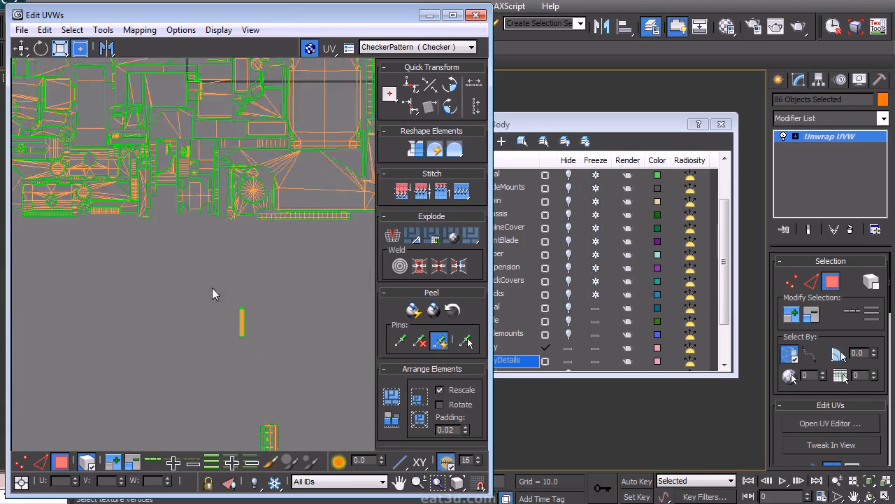
{"action": "scroll", "coordinate": [212, 288], "scroll_direction": "down", "scroll_amount": 2}
{"action": "middle_click_drag", "start_coordinate": [188, 150], "coordinate": [224, 281]}
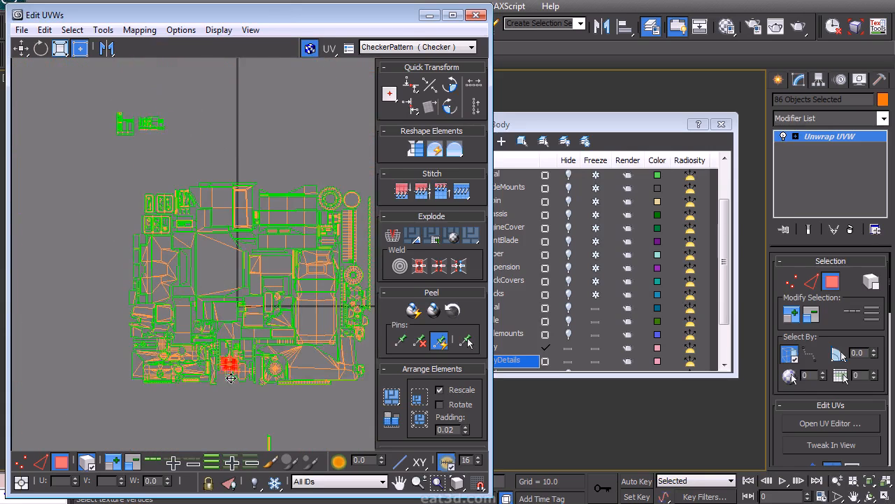
{"action": "scroll", "coordinate": [231, 378], "scroll_direction": "up", "scroll_amount": 5}
{"action": "middle_click_drag", "start_coordinate": [329, 266], "coordinate": [251, 343]}
{"action": "left_click_drag", "start_coordinate": [252, 343], "coordinate": [234, 347]}
{"action": "left_click", "coordinate": [239, 422]}
Step: Move the left loose shell cluster from above the layout down against the framed shells at the layout's upper-left corner
{"action": "scroll", "coordinate": [239, 422], "scroll_direction": "down", "scroll_amount": 4}
{"action": "middle_click_drag", "start_coordinate": [242, 420], "coordinate": [215, 364]}
{"action": "scroll", "coordinate": [280, 304], "scroll_direction": "down", "scroll_amount": 2}
{"action": "middle_click_drag", "start_coordinate": [276, 269], "coordinate": [331, 375]}
{"action": "scroll", "coordinate": [331, 375], "scroll_direction": "up", "scroll_amount": 2}
{"action": "scroll", "coordinate": [238, 273], "scroll_direction": "up", "scroll_amount": 4}
{"action": "left_click_drag", "start_coordinate": [139, 127], "coordinate": [40, 249]}
{"action": "middle_click_drag", "start_coordinate": [80, 105], "coordinate": [139, 355]}
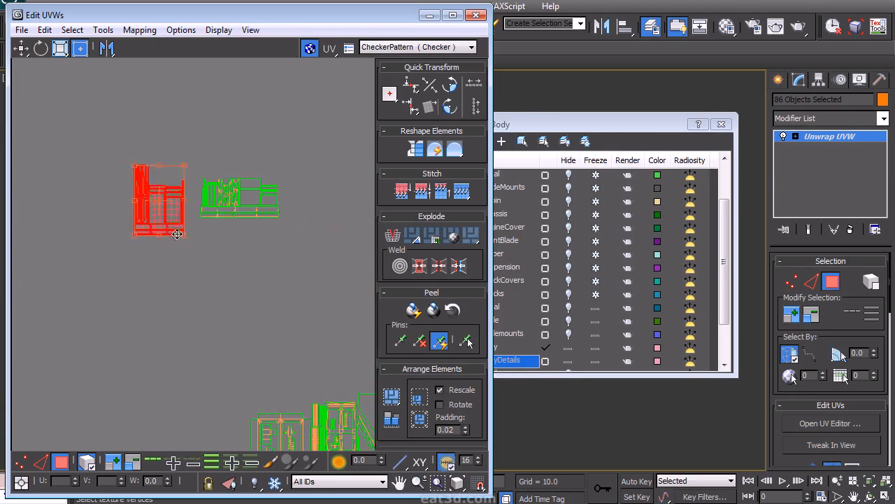
{"action": "scroll", "coordinate": [177, 234], "scroll_direction": "up", "scroll_amount": 3}
{"action": "middle_click_drag", "start_coordinate": [105, 156], "coordinate": [193, 239]}
{"action": "left_click_drag", "start_coordinate": [126, 389], "coordinate": [9, 228]}
{"action": "left_click_drag", "start_coordinate": [68, 323], "coordinate": [254, 372]}
Step: Place the wider loose shell cluster on top of the upper-left cluster, rotated 180 degrees
{"action": "scroll", "coordinate": [259, 358], "scroll_direction": "down", "scroll_amount": 8}
{"action": "middle_click_drag", "start_coordinate": [261, 348], "coordinate": [281, 407]}
{"action": "scroll", "coordinate": [250, 298], "scroll_direction": "up", "scroll_amount": 3}
{"action": "middle_click_drag", "start_coordinate": [246, 273], "coordinate": [287, 347]}
{"action": "scroll", "coordinate": [183, 229], "scroll_direction": "up", "scroll_amount": 4}
{"action": "left_click_drag", "start_coordinate": [195, 155], "coordinate": [168, 316]}
{"action": "left_click", "coordinate": [453, 86]}
{"action": "left_click", "coordinate": [454, 85]}
{"action": "scroll", "coordinate": [207, 315], "scroll_direction": "up", "scroll_amount": 2}
{"action": "left_click", "coordinate": [255, 288]}
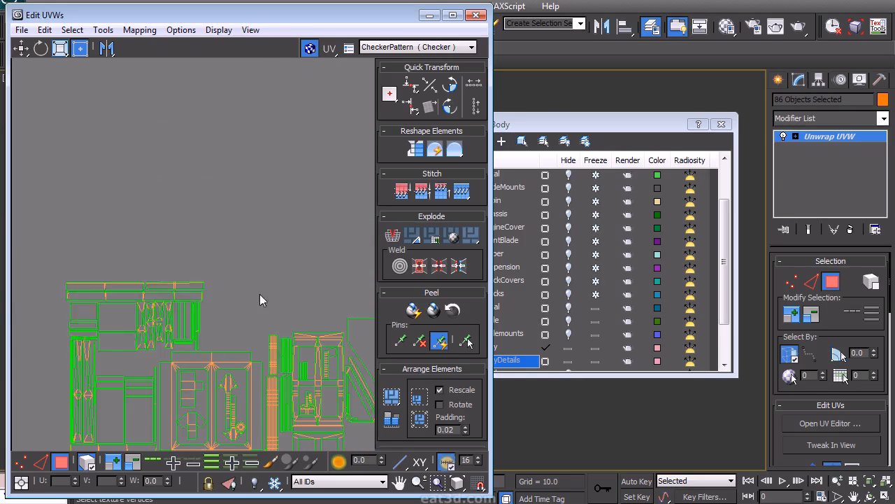
Step: Move the narrow striped shell from below the layout to just above the small frames near the upper-left corner, rotated 90 degrees
{"action": "scroll", "coordinate": [276, 262], "scroll_direction": "up", "scroll_amount": 2}
{"action": "scroll", "coordinate": [276, 262], "scroll_direction": "down", "scroll_amount": 4}
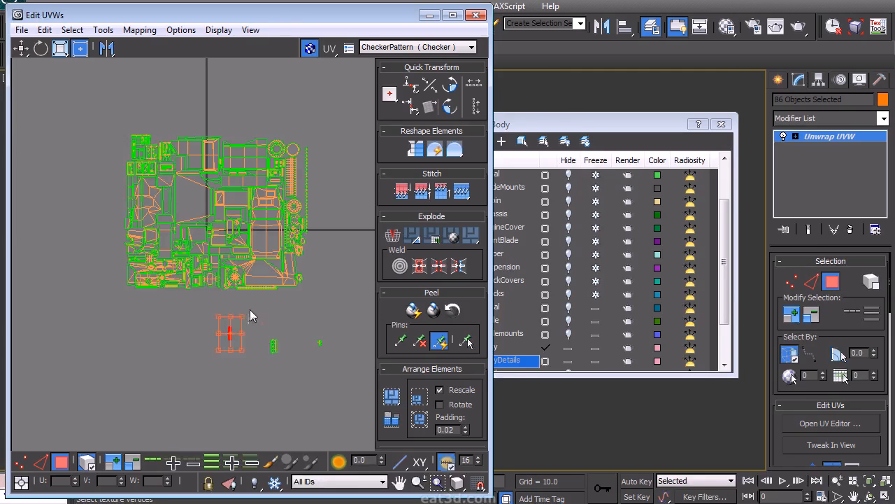
{"action": "scroll", "coordinate": [197, 165], "scroll_direction": "up", "scroll_amount": 6}
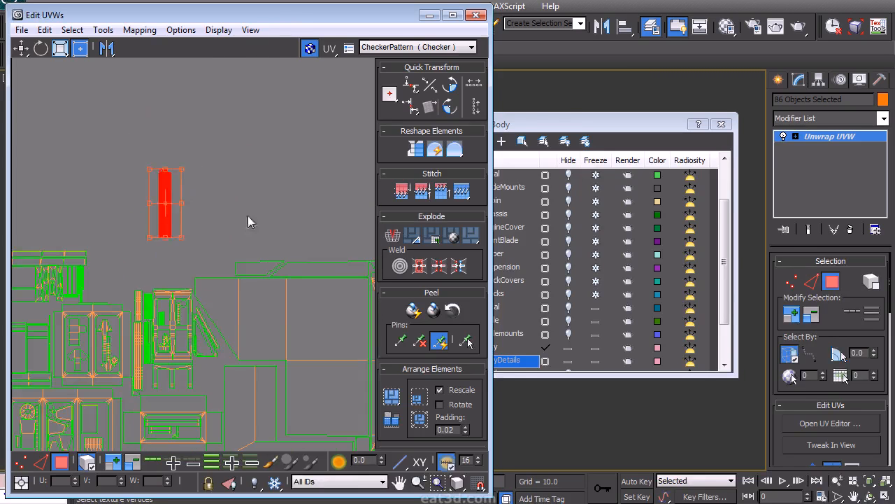
{"action": "scroll", "coordinate": [210, 294], "scroll_direction": "down", "scroll_amount": 5}
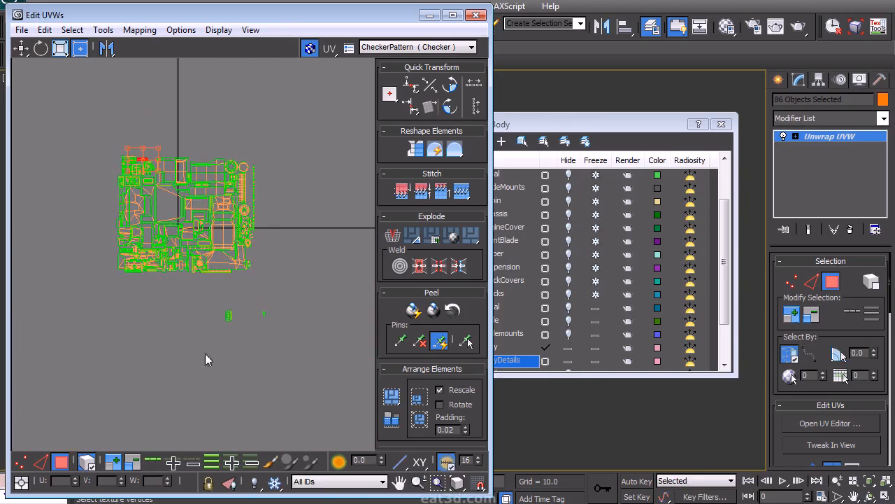
{"action": "scroll", "coordinate": [135, 190], "scroll_direction": "up", "scroll_amount": 5}
{"action": "middle_click_drag", "start_coordinate": [136, 191], "coordinate": [186, 276]}
{"action": "scroll", "coordinate": [116, 214], "scroll_direction": "up", "scroll_amount": 4}
{"action": "middle_click_drag", "start_coordinate": [116, 213], "coordinate": [142, 266]}
{"action": "left_click_drag", "start_coordinate": [142, 266], "coordinate": [168, 264]}
Step: Move the larger cluster remaining below the layout into the space above the wide panels on the upper edge, rotated 90 degrees
{"action": "scroll", "coordinate": [216, 235], "scroll_direction": "down", "scroll_amount": 3}
{"action": "middle_click_drag", "start_coordinate": [217, 235], "coordinate": [36, 284]}
{"action": "scroll", "coordinate": [35, 284], "scroll_direction": "down", "scroll_amount": 2}
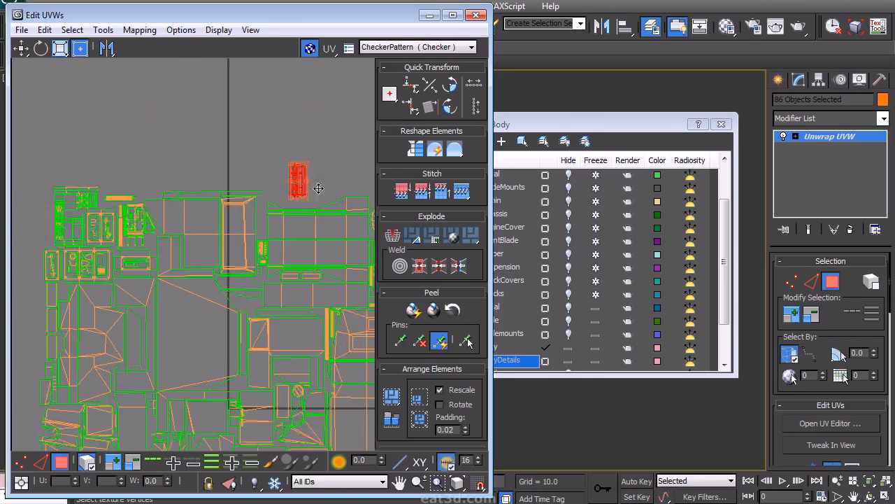
{"action": "left_click_drag", "start_coordinate": [319, 188], "coordinate": [315, 206]}
{"action": "scroll", "coordinate": [449, 105], "scroll_direction": "up", "scroll_amount": 3}
{"action": "middle_click_drag", "start_coordinate": [449, 105], "coordinate": [461, 87]}
{"action": "scroll", "coordinate": [280, 290], "scroll_direction": "down", "scroll_amount": 5}
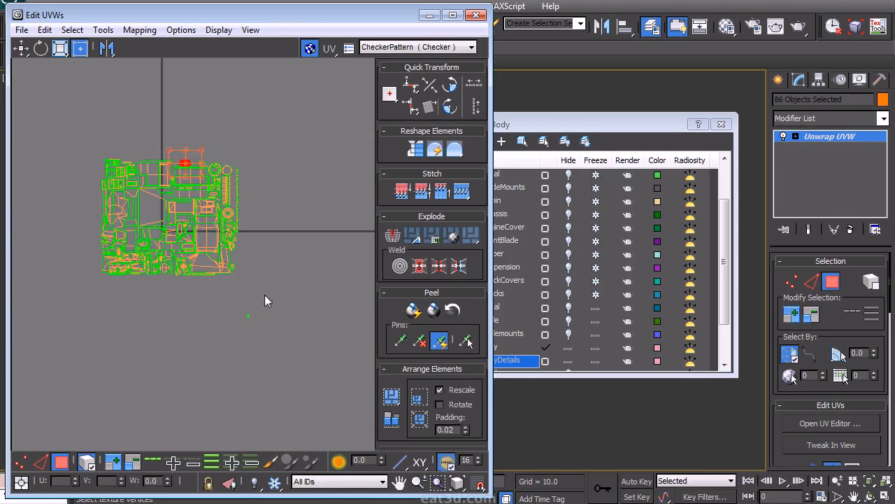
Step: Rotate the last tiny cluster 90 degrees and fit it into the gap above the small round shells inside the layout
{"action": "scroll", "coordinate": [181, 238], "scroll_direction": "up", "scroll_amount": 8}
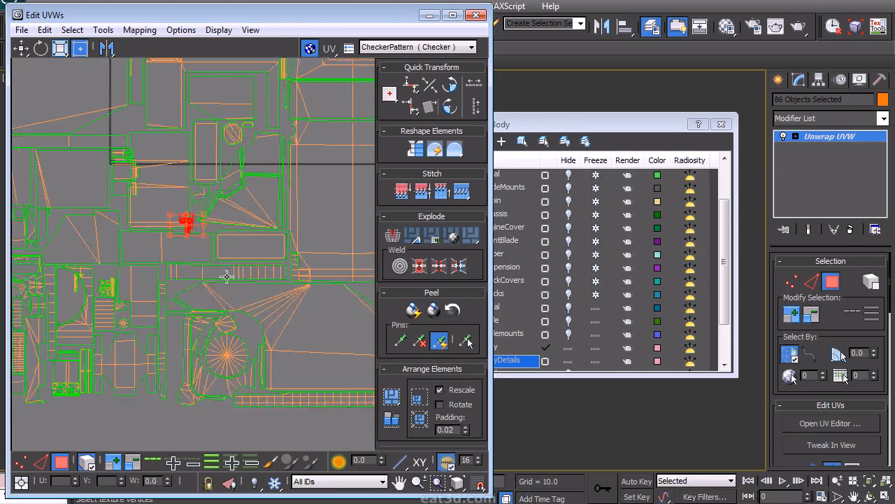
{"action": "scroll", "coordinate": [74, 329], "scroll_direction": "up", "scroll_amount": 1}
{"action": "left_click", "coordinate": [450, 86]}
{"action": "middle_click_drag", "start_coordinate": [181, 318], "coordinate": [294, 248]}
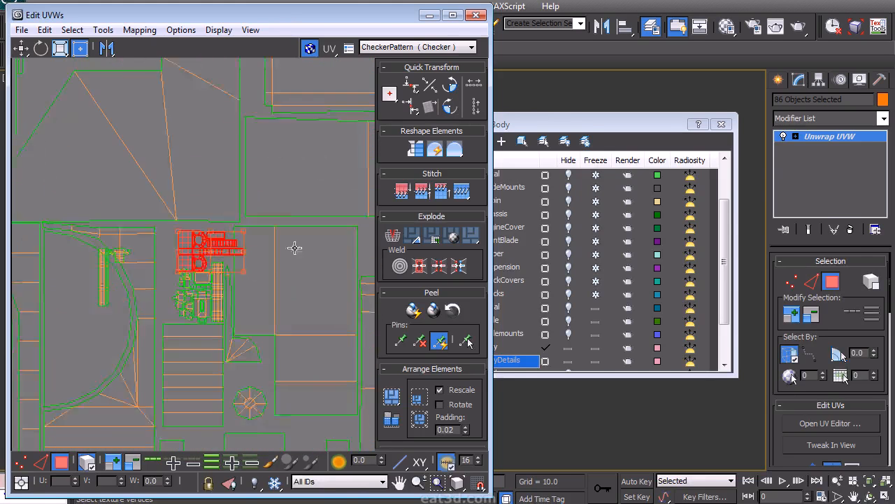
{"action": "scroll", "coordinate": [219, 260], "scroll_direction": "up", "scroll_amount": 1}
{"action": "left_click_drag", "start_coordinate": [198, 243], "coordinate": [178, 240]}
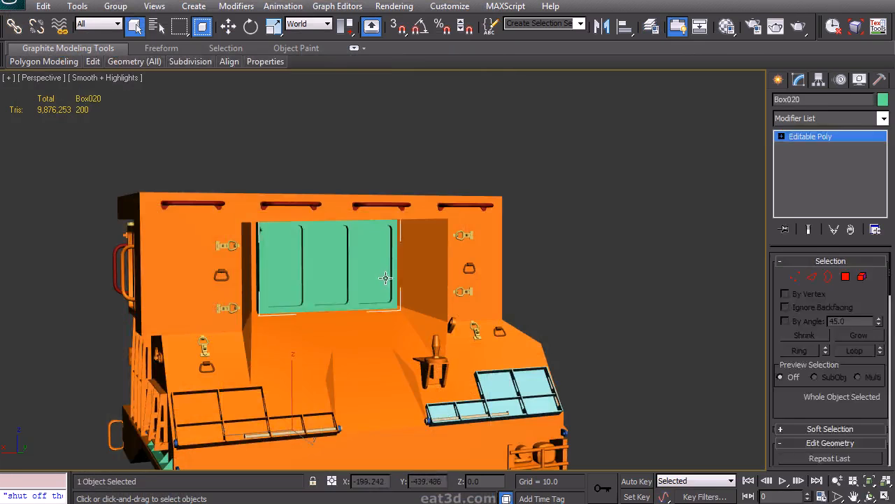
Step: Delete the green window frame in the cab's recessed opening and copy the matching cab frame out in front of the recess
{"action": "left_click", "coordinate": [514, 244]}
{"action": "scroll", "coordinate": [514, 244], "scroll_direction": "up", "scroll_amount": 4}
{"action": "middle_click_drag", "start_coordinate": [514, 244], "coordinate": [378, 289]}
{"action": "scroll", "coordinate": [378, 288], "scroll_direction": "down", "scroll_amount": 5}
{"action": "middle_click_drag", "start_coordinate": [521, 277], "coordinate": [544, 225], "text": "alt"}
{"action": "left_click", "coordinate": [400, 207]}
{"action": "key", "text": "w"}
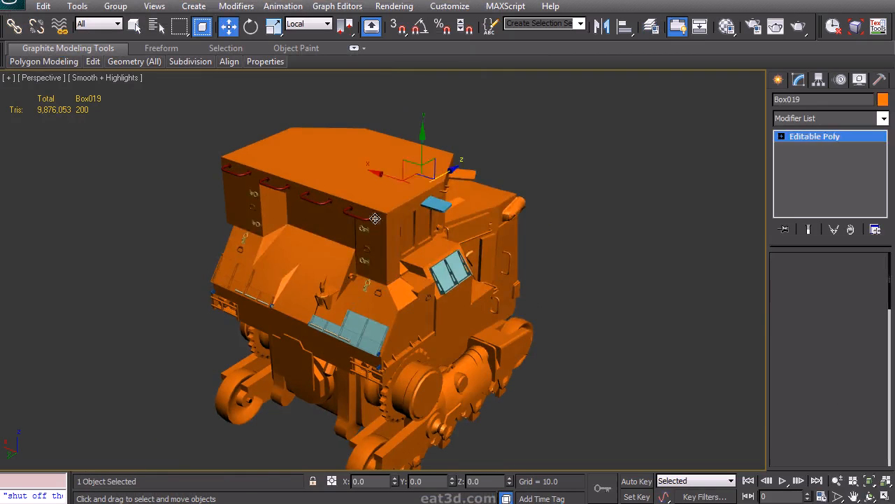
{"action": "left_click_drag", "start_coordinate": [420, 175], "coordinate": [301, 228], "text": "shift"}
{"action": "left_click", "coordinate": [448, 309]}
{"action": "scroll", "coordinate": [358, 328], "scroll_direction": "up", "scroll_amount": 3}
{"action": "key", "text": "e"}
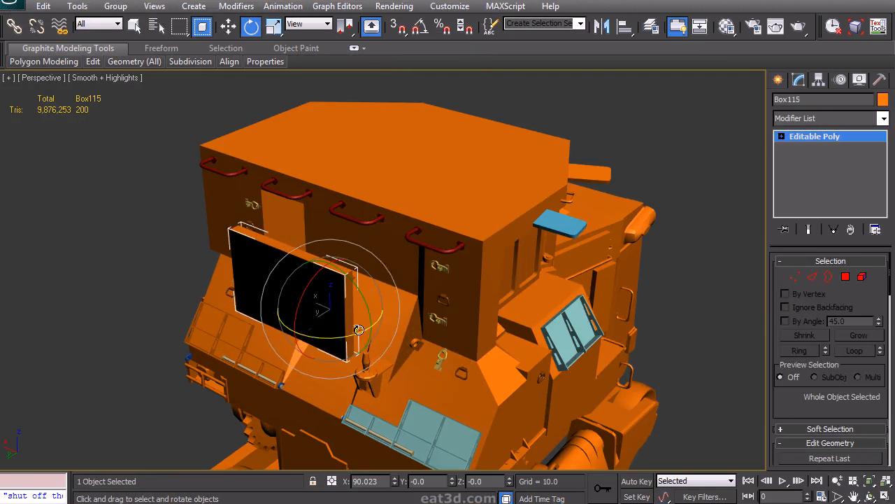
Step: Mirror the copied window frame and move it into the cab's recessed opening
{"action": "left_click", "coordinate": [598, 28]}
{"action": "left_click", "coordinate": [427, 258]}
{"action": "left_click", "coordinate": [425, 183]}
{"action": "left_click", "coordinate": [425, 350]}
{"action": "middle_click_drag", "start_coordinate": [394, 298], "coordinate": [364, 301], "text": "alt"}
{"action": "key", "text": "w"}
{"action": "left_click_drag", "start_coordinate": [291, 353], "coordinate": [370, 297]}
{"action": "middle_click_drag", "start_coordinate": [373, 297], "coordinate": [456, 237], "text": "alt"}
{"action": "left_click_drag", "start_coordinate": [398, 249], "coordinate": [401, 247]}
{"action": "middle_click_drag", "start_coordinate": [400, 246], "coordinate": [381, 242], "text": "alt"}
{"action": "scroll", "coordinate": [371, 280], "scroll_direction": "up", "scroll_amount": 6}
{"action": "middle_click_drag", "start_coordinate": [358, 300], "coordinate": [346, 270], "text": "alt"}
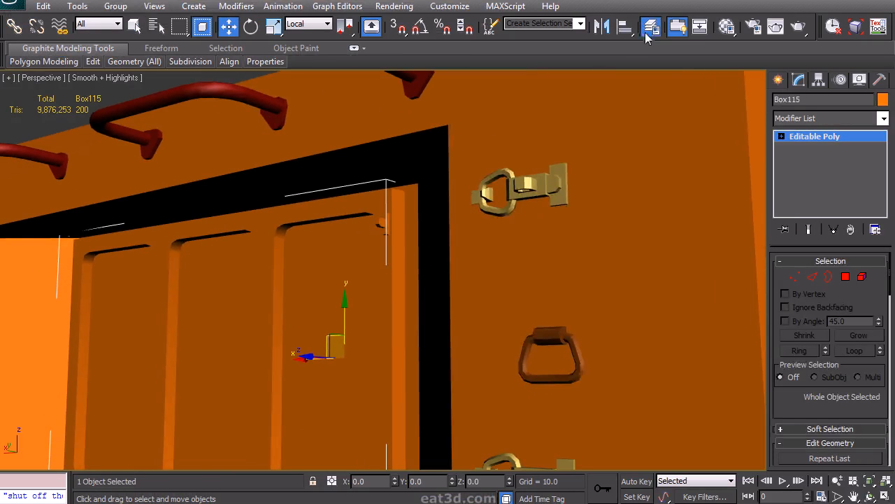
Step: Show the HPCabin layer and align the copied window frame with the high-poly frame
{"action": "left_click", "coordinate": [648, 31]}
{"action": "middle_click_drag", "start_coordinate": [375, 327], "coordinate": [365, 273]}
{"action": "left_click", "coordinate": [721, 125]}
{"action": "left_click_drag", "start_coordinate": [311, 311], "coordinate": [296, 311]}
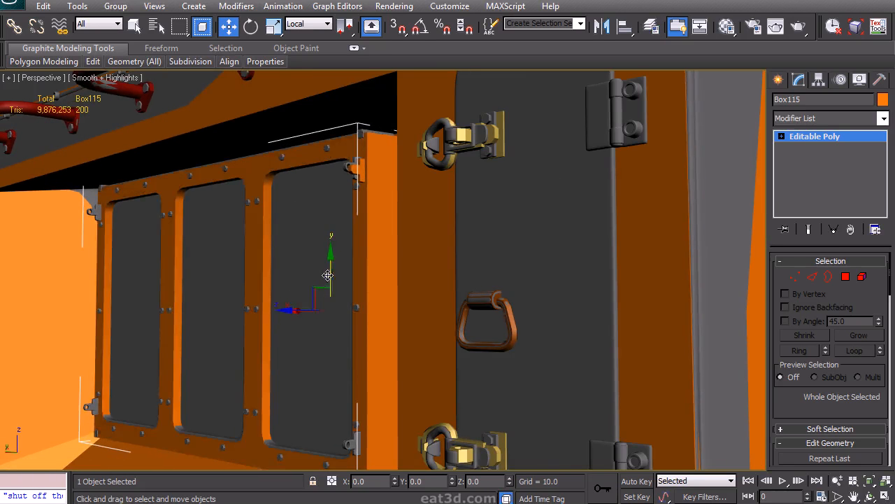
{"action": "left_click_drag", "start_coordinate": [327, 274], "coordinate": [330, 269]}
{"action": "middle_click_drag", "start_coordinate": [329, 292], "coordinate": [464, 256], "text": "alt"}
{"action": "left_click_drag", "start_coordinate": [481, 251], "coordinate": [486, 250]}
{"action": "middle_click_drag", "start_coordinate": [441, 282], "coordinate": [389, 295], "text": "alt"}
{"action": "scroll", "coordinate": [394, 300], "scroll_direction": "down", "scroll_amount": 5}
{"action": "middle_click_drag", "start_coordinate": [450, 263], "coordinate": [416, 249], "text": "alt"}
Step: Hide the HPCabin layer and deselect the window frame
{"action": "left_click", "coordinate": [652, 32]}
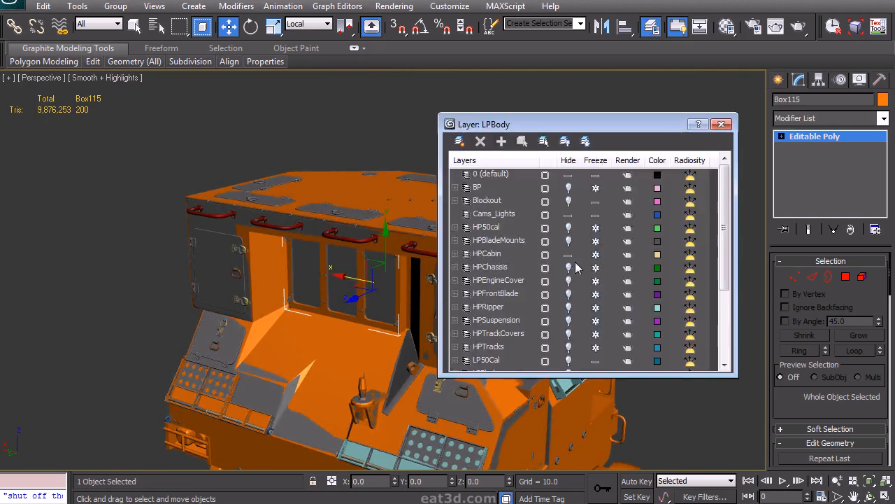
{"action": "left_click", "coordinate": [570, 254]}
{"action": "left_click", "coordinate": [730, 124]}
{"action": "left_click", "coordinate": [688, 174]}
{"action": "scroll", "coordinate": [595, 201], "scroll_direction": "down", "scroll_amount": 5}
{"action": "middle_click_drag", "start_coordinate": [589, 208], "coordinate": [552, 294], "text": "alt"}
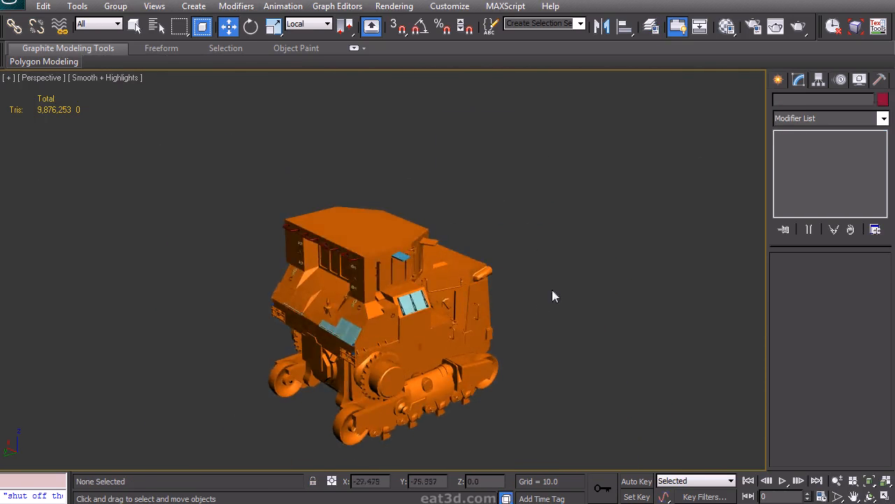
Step: Select all visible vehicle objects and assign them one shared orange object colour
{"action": "key", "text": "ctrl+a"}
{"action": "left_click", "coordinate": [883, 99]}
{"action": "left_click", "coordinate": [518, 325]}
{"action": "left_click", "coordinate": [530, 359]}
{"action": "middle_click_drag", "start_coordinate": [528, 353], "coordinate": [443, 268], "text": "alt"}
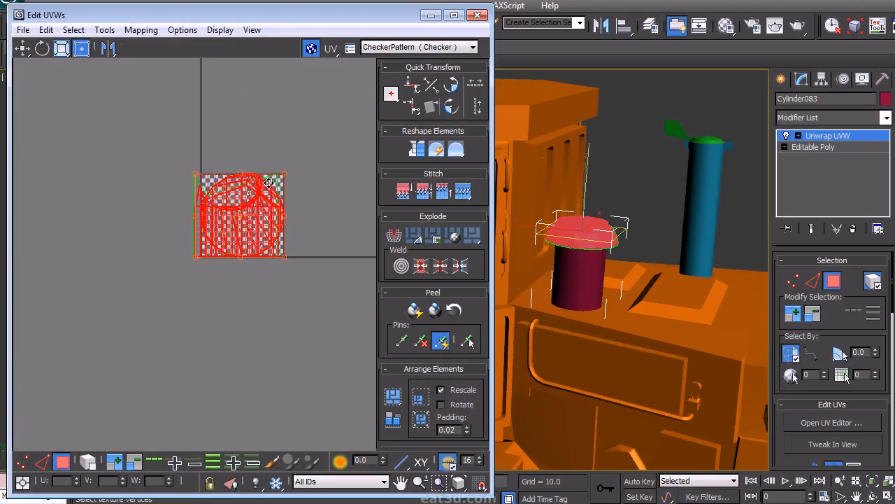
Step: Flatten-map all UVs of the flanged pipe with a face angle threshold of 60, and select its tube wall faces
{"action": "key", "text": "ctrl+a"}
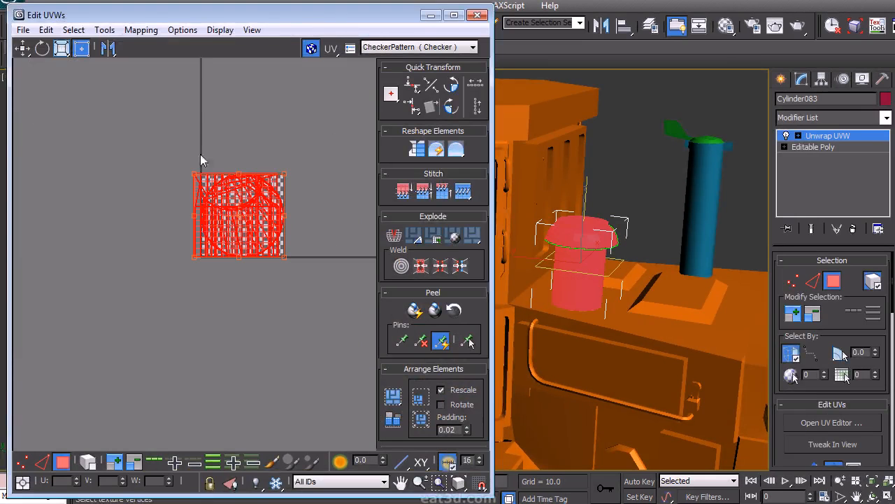
{"action": "left_click", "coordinate": [140, 30]}
{"action": "left_click", "coordinate": [98, 46]}
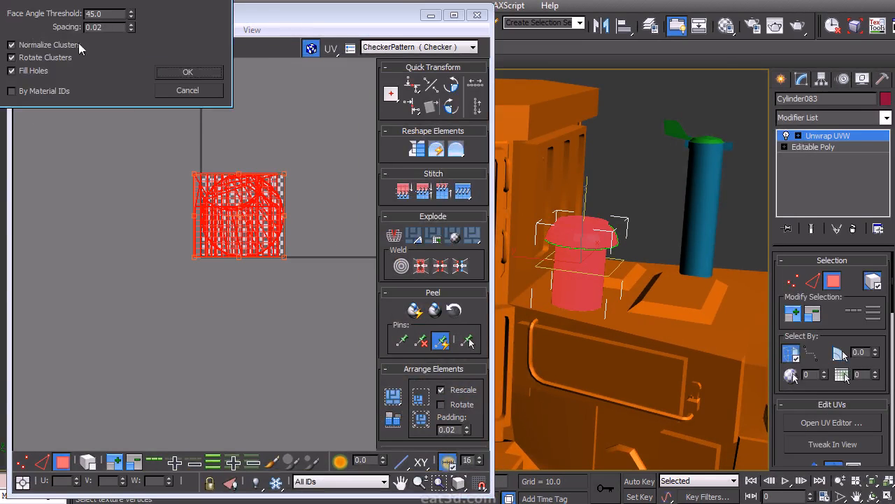
{"action": "left_click_drag", "start_coordinate": [112, 0], "coordinate": [140, 24]}
{"action": "type", "text": "60"}
{"action": "key", "text": "Return"}
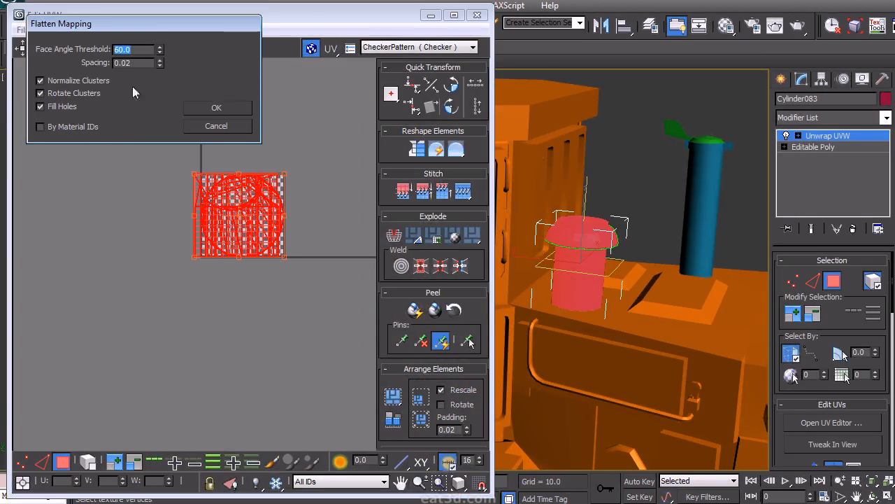
{"action": "left_click", "coordinate": [196, 105]}
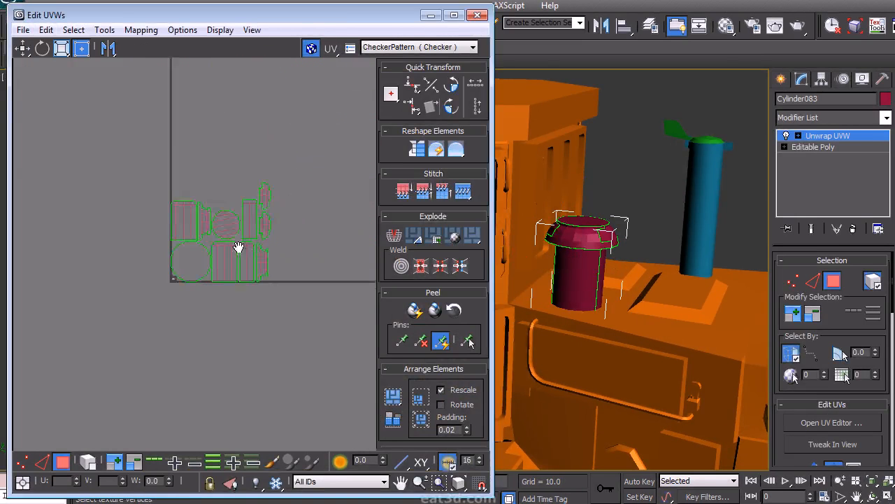
{"action": "left_click", "coordinate": [595, 273]}
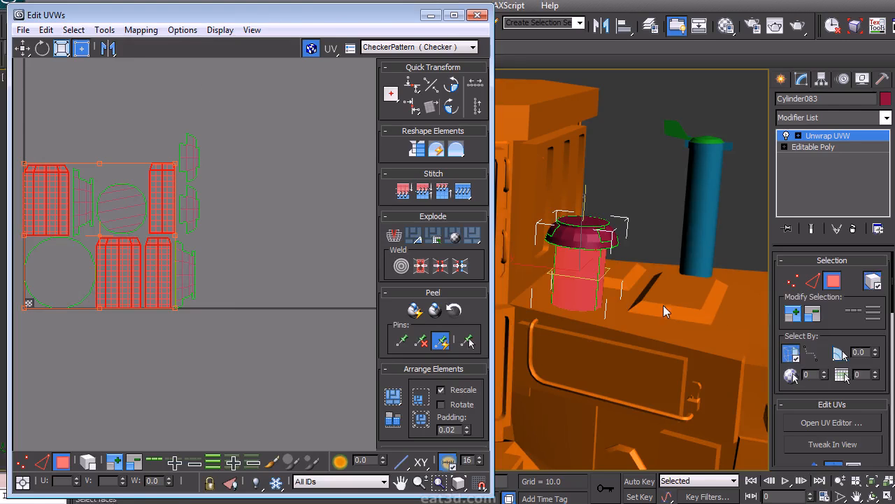
Step: Try to unfold the selected tube wall faces with the Walk to closest face method and set the shells aside
{"action": "left_click", "coordinate": [140, 29]}
{"action": "left_click", "coordinate": [108, 82]}
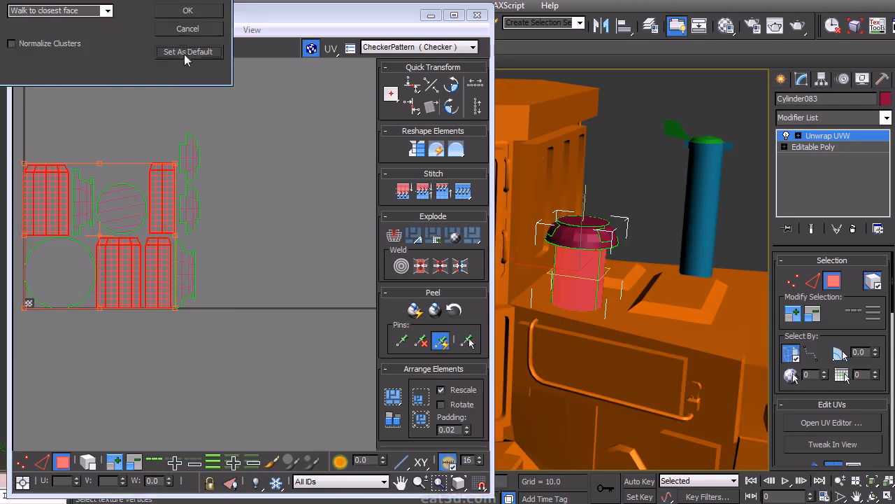
{"action": "left_click", "coordinate": [187, 11]}
{"action": "middle_click_drag", "start_coordinate": [90, 304], "coordinate": [229, 280]}
{"action": "left_click_drag", "start_coordinate": [131, 305], "coordinate": [358, 222]}
{"action": "middle_click_drag", "start_coordinate": [358, 222], "coordinate": [193, 281]}
Step: Try a cylindrical projection on the selected tube wall faces
{"action": "middle_click_drag", "start_coordinate": [623, 282], "coordinate": [602, 287]}
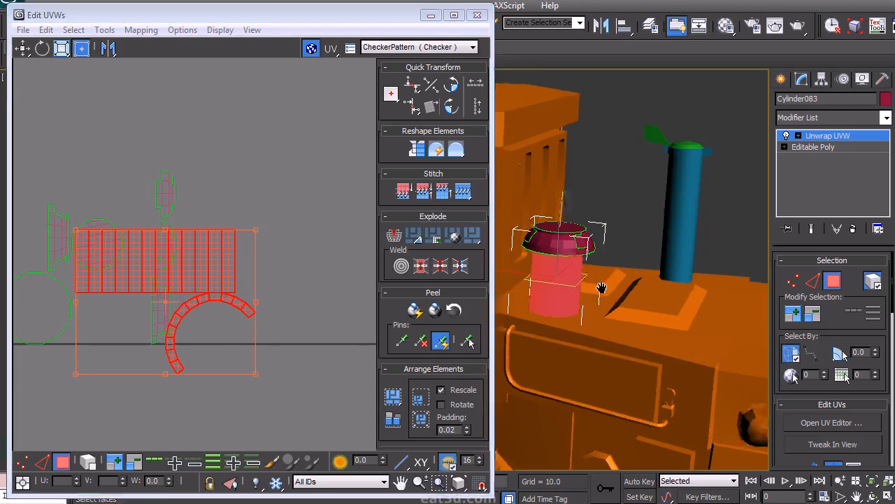
{"action": "key", "text": "z"}
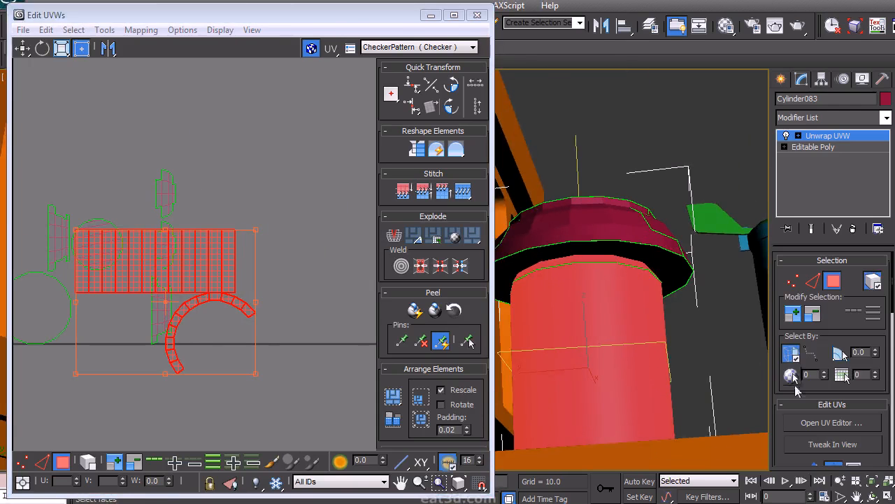
{"action": "scroll", "coordinate": [798, 364], "scroll_direction": "down", "scroll_amount": 5}
{"action": "left_click", "coordinate": [828, 396]}
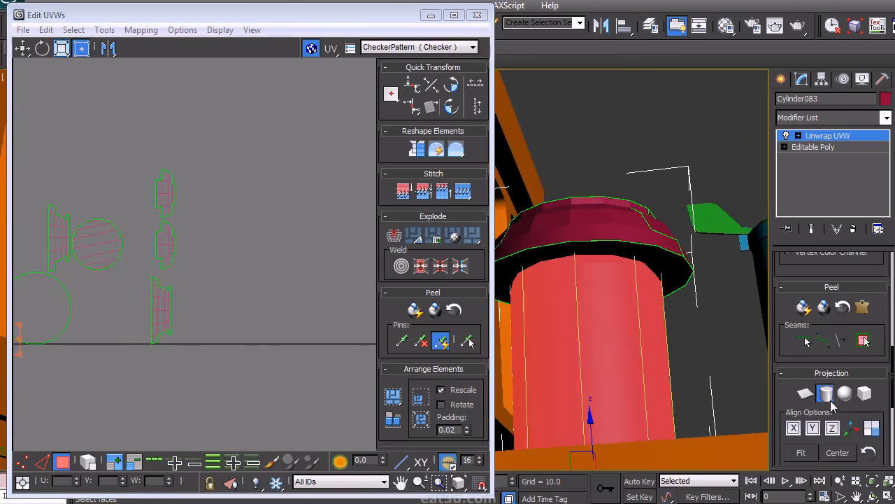
{"action": "middle_click_drag", "start_coordinate": [701, 332], "coordinate": [712, 303]}
{"action": "middle_click_drag", "start_coordinate": [266, 329], "coordinate": [341, 291]}
{"action": "left_click", "coordinate": [824, 395]}
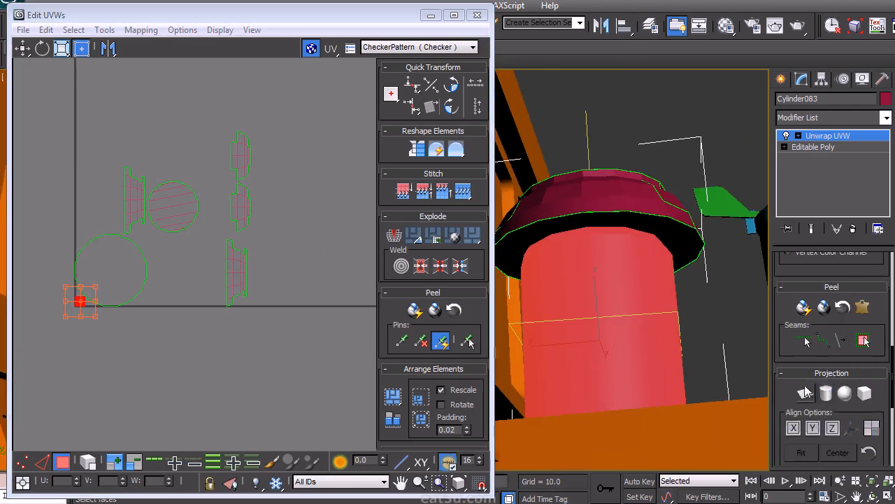
{"action": "left_click_drag", "start_coordinate": [795, 401], "coordinate": [794, 290]}
{"action": "scroll", "coordinate": [796, 335], "scroll_direction": "down", "scroll_amount": 3}
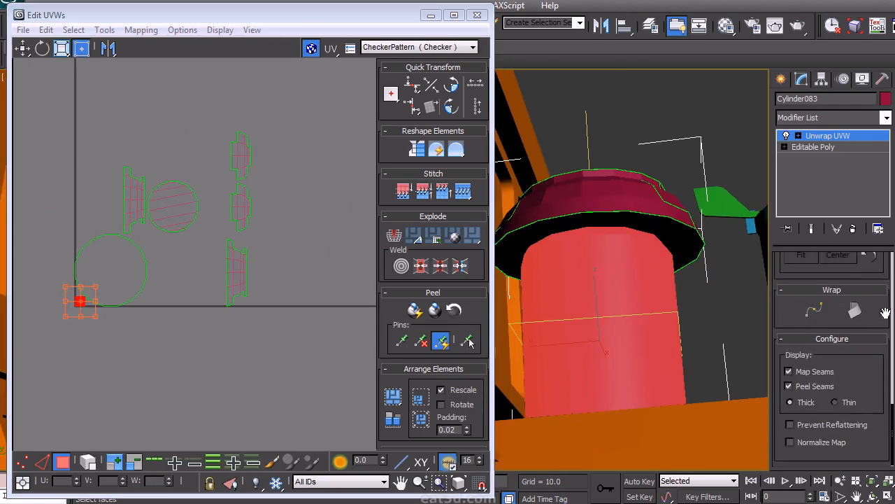
Step: Map the tube wall with a cylindrical projection, rotating its gizmo around the pipe, and move the resulting shell above the others
{"action": "scroll", "coordinate": [885, 313], "scroll_direction": "up", "scroll_amount": 4}
{"action": "left_click", "coordinate": [827, 382]}
{"action": "middle_click_drag", "start_coordinate": [315, 276], "coordinate": [310, 349]}
{"action": "middle_click_drag", "start_coordinate": [615, 306], "coordinate": [574, 296]}
{"action": "key", "text": "e"}
{"action": "left_click_drag", "start_coordinate": [589, 400], "coordinate": [629, 389]}
{"action": "middle_click_drag", "start_coordinate": [629, 389], "coordinate": [614, 435], "text": "alt"}
{"action": "left_click_drag", "start_coordinate": [563, 418], "coordinate": [591, 415]}
{"action": "middle_click_drag", "start_coordinate": [591, 415], "coordinate": [654, 343], "text": "alt"}
{"action": "left_click_drag", "start_coordinate": [574, 399], "coordinate": [603, 394]}
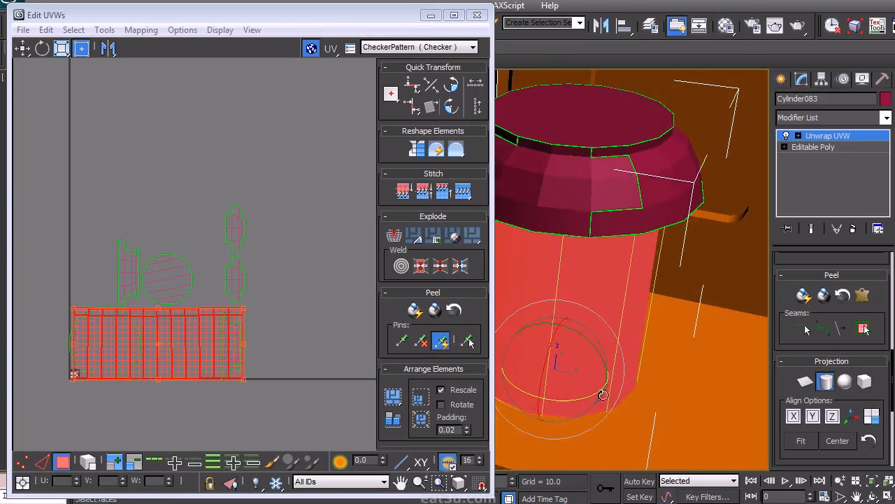
{"action": "left_click", "coordinate": [826, 382]}
{"action": "left_click_drag", "start_coordinate": [197, 346], "coordinate": [225, 154]}
{"action": "left_click", "coordinate": [308, 210]}
Step: Select the circular shell of the flange's underside and move it beside the tube wall shell
{"action": "middle_click_drag", "start_coordinate": [616, 315], "coordinate": [689, 310], "text": "alt"}
{"action": "middle_click_drag", "start_coordinate": [689, 309], "coordinate": [691, 334]}
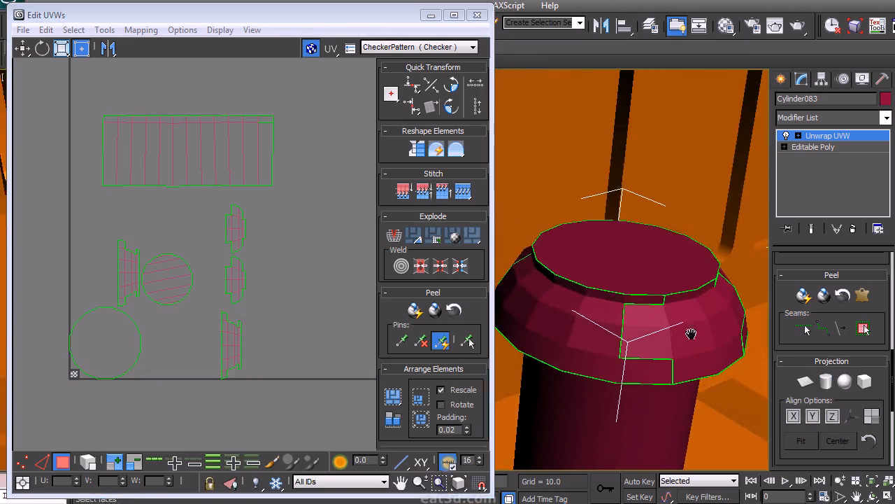
{"action": "middle_click_drag", "start_coordinate": [649, 376], "coordinate": [689, 279], "text": "alt"}
{"action": "left_click", "coordinate": [689, 278]}
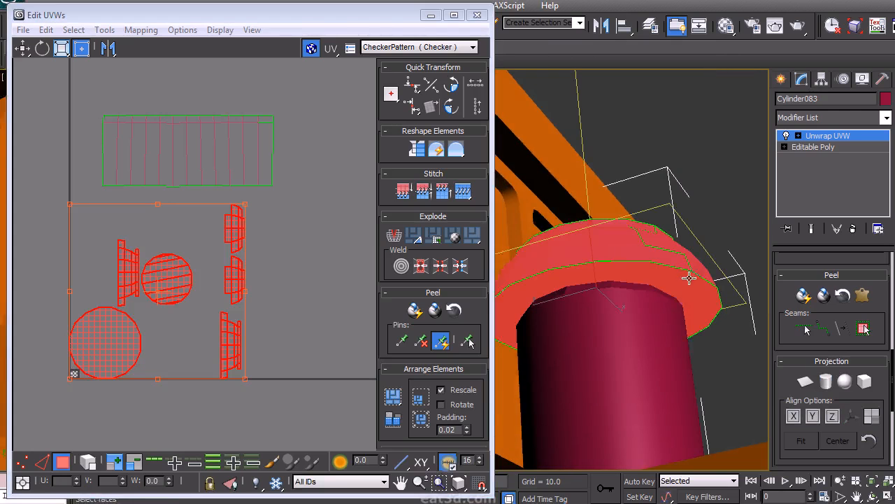
{"action": "scroll", "coordinate": [849, 329], "scroll_direction": "up", "scroll_amount": 10}
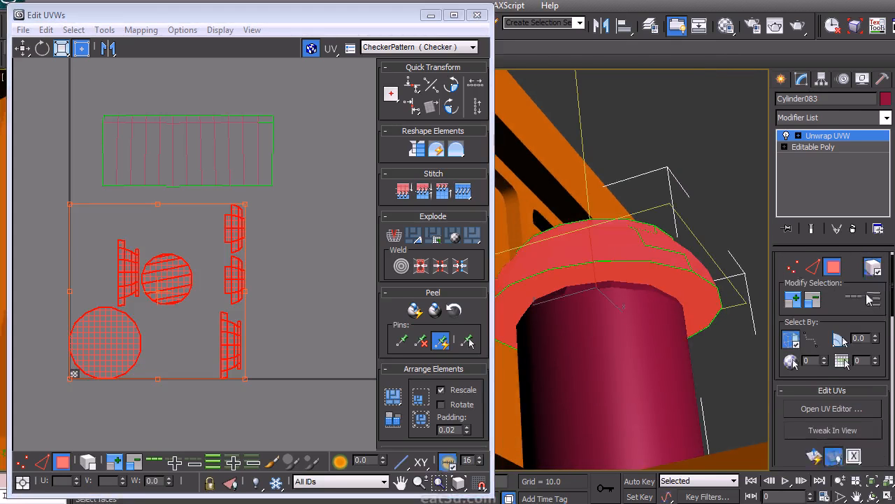
{"action": "left_click_drag", "start_coordinate": [33, 416], "coordinate": [146, 310]}
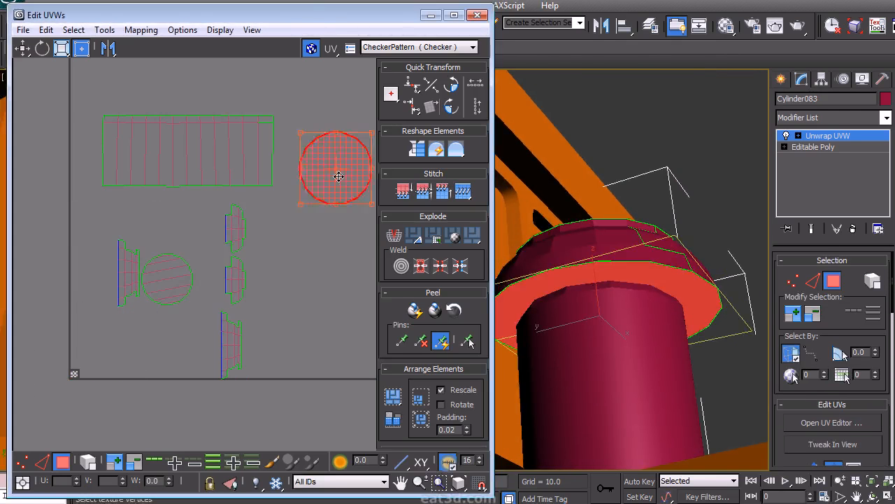
Step: Switch to vertex editing and align the upper vertex row of the tube wall shell horizontally
{"action": "left_click_drag", "start_coordinate": [58, 104], "coordinate": [283, 201]}
{"action": "middle_click_drag", "start_coordinate": [703, 346], "coordinate": [696, 389], "text": "alt"}
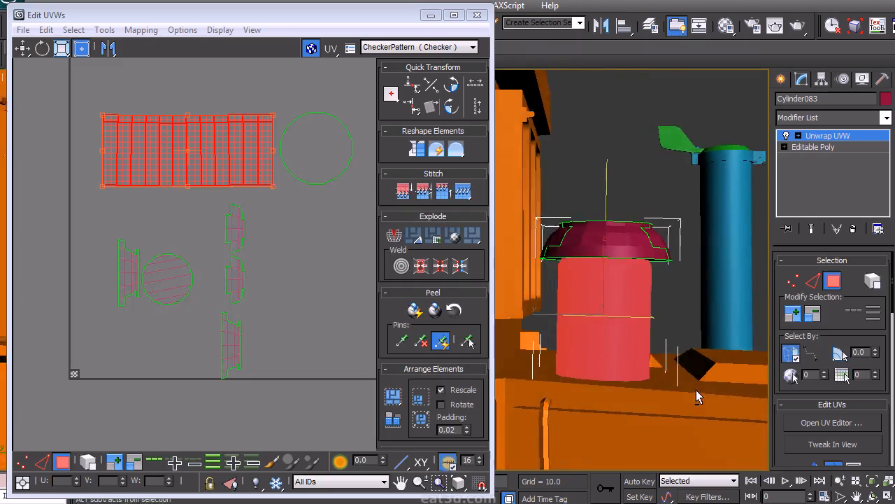
{"action": "left_click", "coordinate": [279, 258]}
{"action": "middle_click_drag", "start_coordinate": [204, 131], "coordinate": [186, 189]}
{"action": "scroll", "coordinate": [185, 188], "scroll_direction": "up", "scroll_amount": 2}
{"action": "right_click", "coordinate": [186, 188]}
{"action": "left_click", "coordinate": [163, 147]}
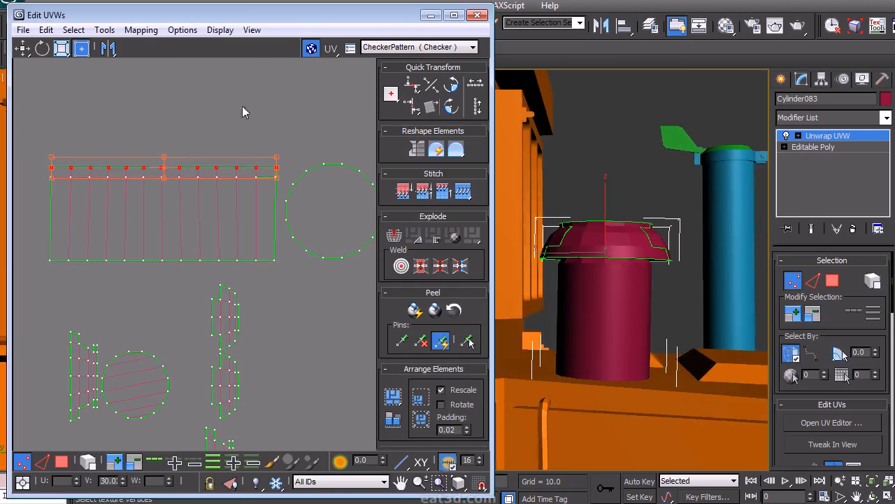
Step: Align the remaining vertex rows and columns of the tube wall shell so that it forms a straight rectangular grid
{"action": "middle_click_drag", "start_coordinate": [866, 37], "coordinate": [894, 16]}
{"action": "right_click", "coordinate": [107, 170]}
{"action": "left_click", "coordinate": [86, 121]}
{"action": "left_click_drag", "start_coordinate": [313, 246], "coordinate": [314, 246]}
{"action": "left_click", "coordinate": [201, 286]}
{"action": "middle_click_drag", "start_coordinate": [240, 191], "coordinate": [220, 201]}
{"action": "right_click", "coordinate": [205, 174]}
{"action": "left_click", "coordinate": [187, 149]}
{"action": "left_click_drag", "start_coordinate": [46, 203], "coordinate": [290, 170]}
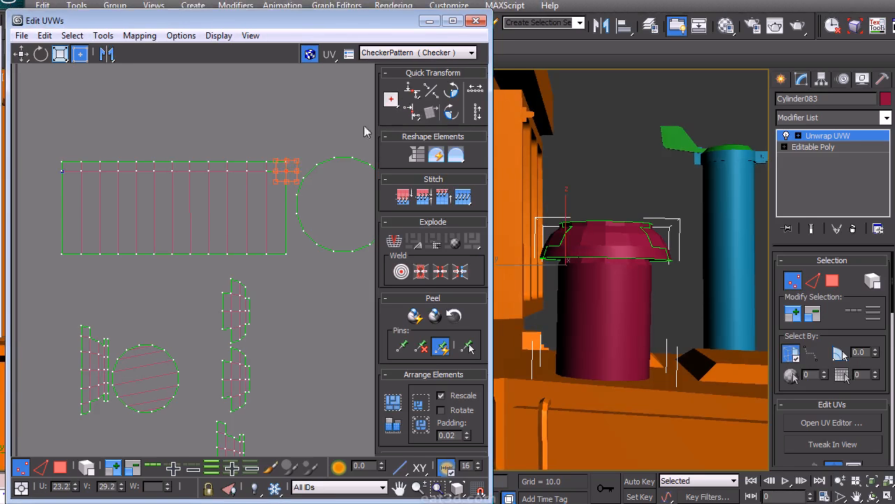
Step: Move the small circular cap shell beside the larger circle and select the four shells of the flange's side
{"action": "scroll", "coordinate": [315, 131], "scroll_direction": "down", "scroll_amount": 4}
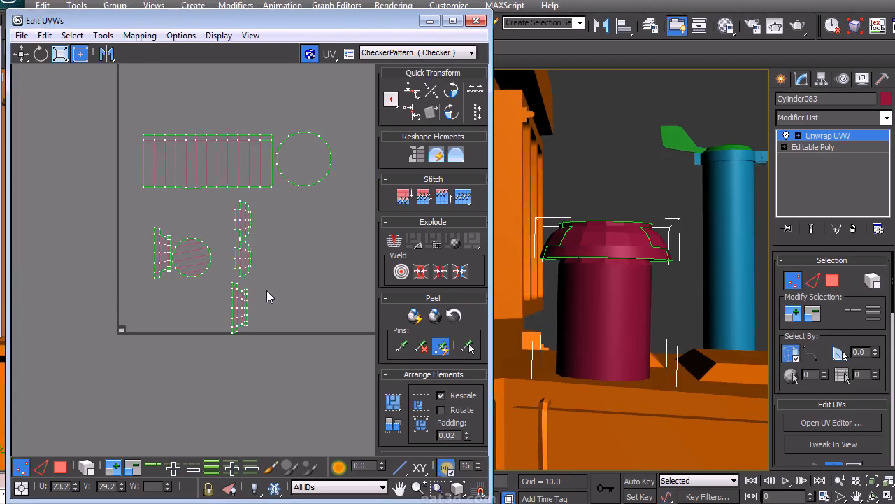
{"action": "right_click", "coordinate": [264, 268]}
{"action": "left_click", "coordinate": [244, 217]}
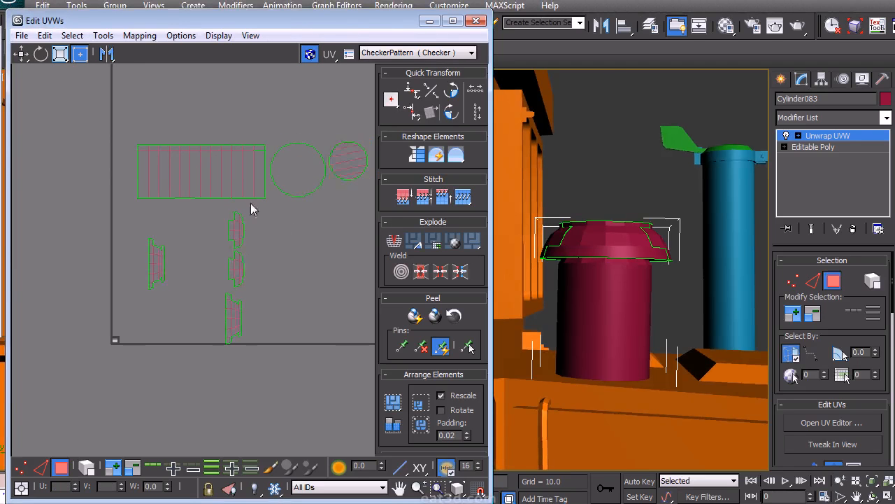
{"action": "key", "text": "1"}
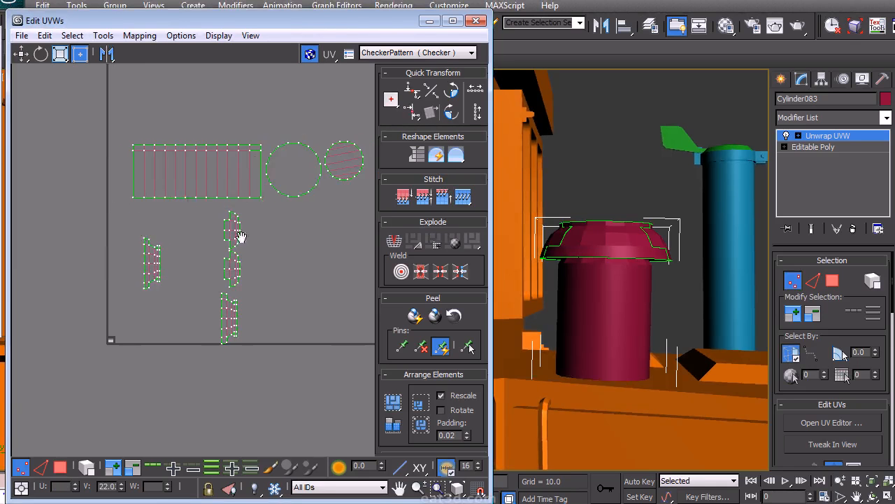
{"action": "right_click", "coordinate": [240, 238]}
{"action": "left_click", "coordinate": [231, 209]}
{"action": "middle_click_drag", "start_coordinate": [645, 211], "coordinate": [626, 229]}
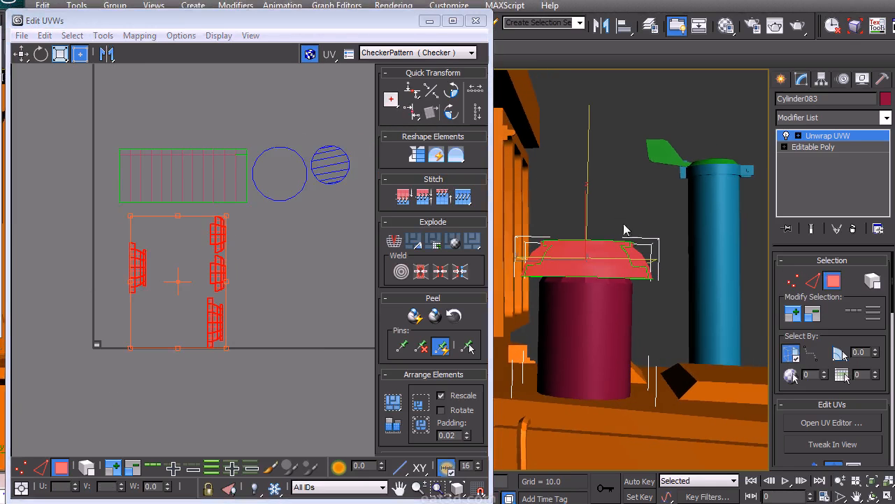
Step: Try to unfold the selected flange side faces with the Walk to closest face method
{"action": "left_click", "coordinate": [124, 35]}
{"action": "left_click", "coordinate": [122, 88]}
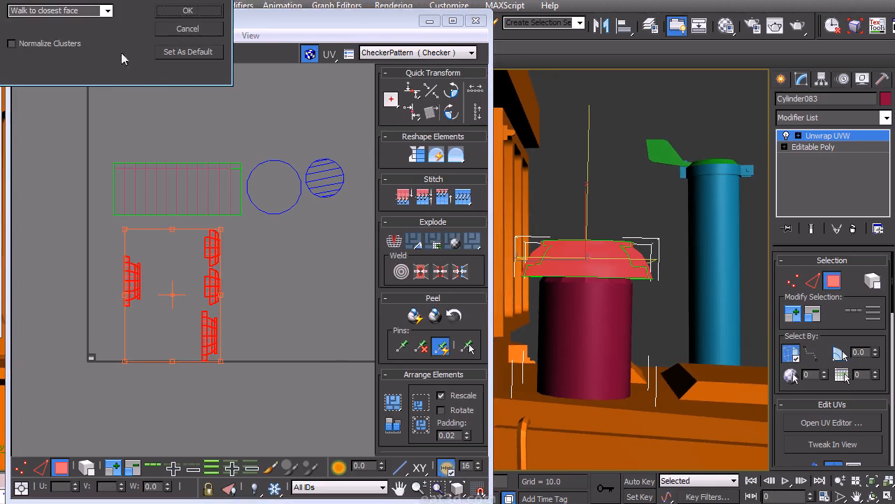
{"action": "left_click", "coordinate": [188, 11]}
{"action": "middle_click_drag", "start_coordinate": [733, 337], "coordinate": [700, 356]}
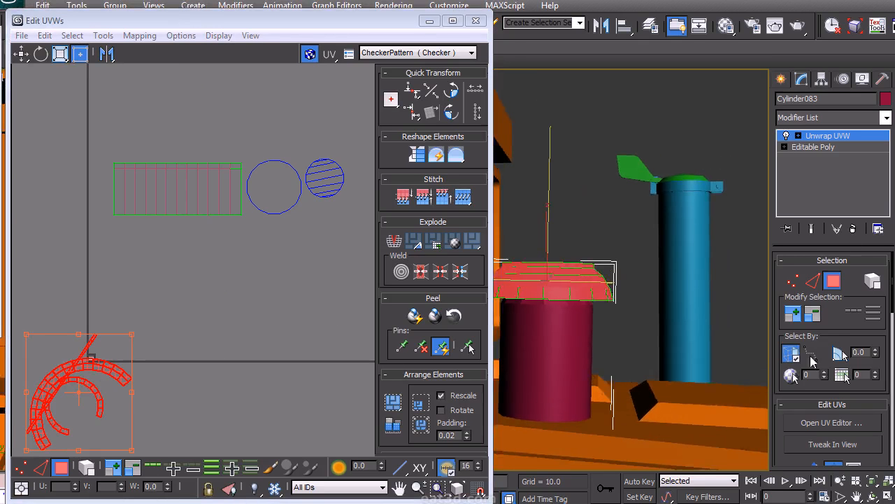
Step: Map the flange side faces with a cylindrical projection and move the resulting strip shell below the tube wall shell
{"action": "middle_click_drag", "start_coordinate": [640, 248], "coordinate": [579, 282], "text": "alt"}
{"action": "scroll", "coordinate": [833, 350], "scroll_direction": "down", "scroll_amount": 10}
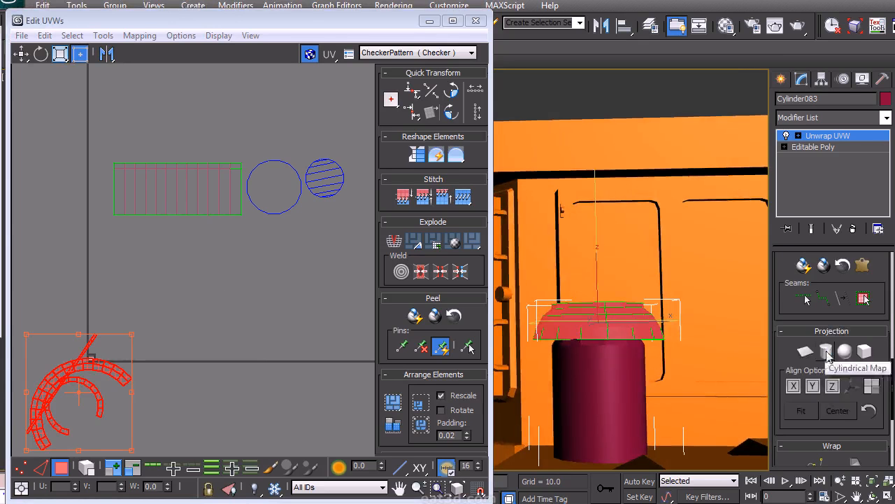
{"action": "left_click", "coordinate": [827, 353]}
{"action": "left_click_drag", "start_coordinate": [259, 354], "coordinate": [269, 245]}
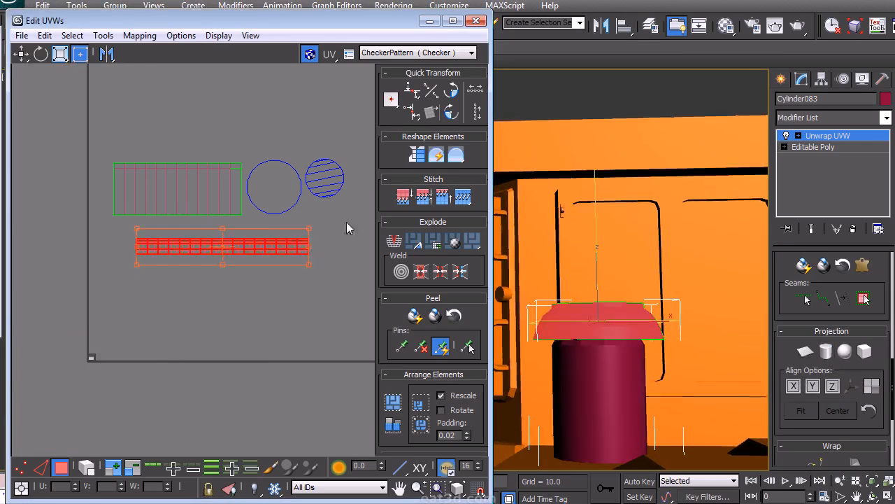
Step: Switch to vertex editing and straighten the horizontal vertex rows of the flange side strip
{"action": "left_click", "coordinate": [293, 300]}
{"action": "middle_click_drag", "start_coordinate": [309, 266], "coordinate": [278, 302]}
{"action": "scroll", "coordinate": [275, 283], "scroll_direction": "up", "scroll_amount": 3}
{"action": "scroll", "coordinate": [289, 294], "scroll_direction": "down", "scroll_amount": 1}
{"action": "right_click", "coordinate": [314, 282]}
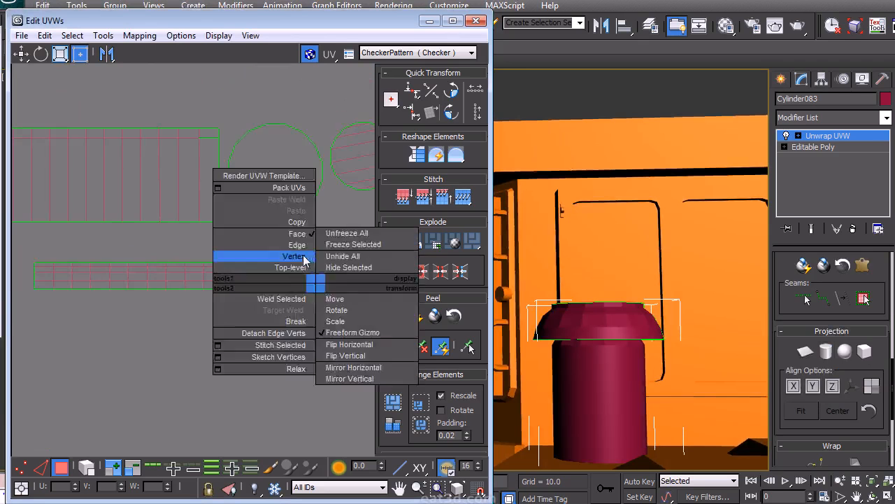
{"action": "left_click", "coordinate": [304, 258]}
{"action": "left_click_drag", "start_coordinate": [349, 308], "coordinate": [330, 245]}
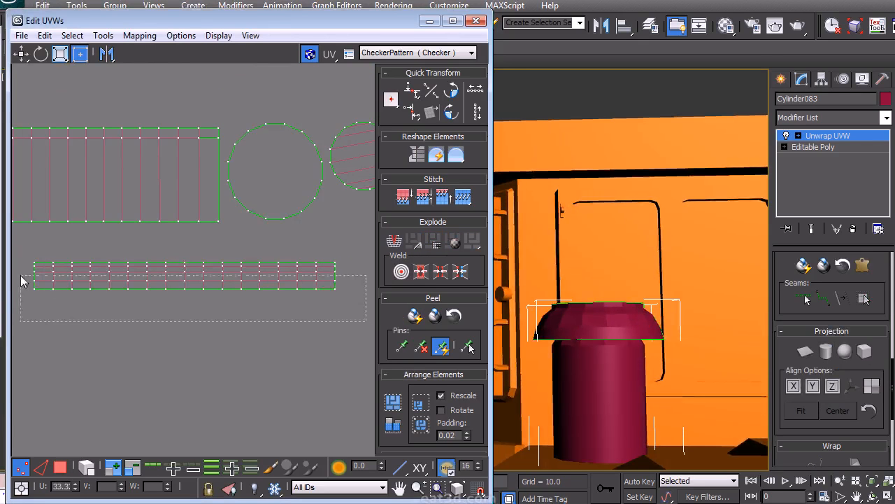
{"action": "left_click_drag", "start_coordinate": [124, 282], "coordinate": [124, 283]}
{"action": "left_click_drag", "start_coordinate": [94, 284], "coordinate": [29, 278]}
{"action": "left_click_drag", "start_coordinate": [143, 288], "coordinate": [143, 291]}
Step: Line up the flange side strip directly beneath the tube wall shell and place the small circular shell at its end
{"action": "scroll", "coordinate": [174, 337], "scroll_direction": "down", "scroll_amount": 5}
{"action": "left_click_drag", "start_coordinate": [364, 345], "coordinate": [115, 294]}
{"action": "left_click", "coordinate": [289, 236]}
{"action": "scroll", "coordinate": [289, 238], "scroll_direction": "up", "scroll_amount": 3}
{"action": "left_click_drag", "start_coordinate": [325, 312], "coordinate": [229, 217]}
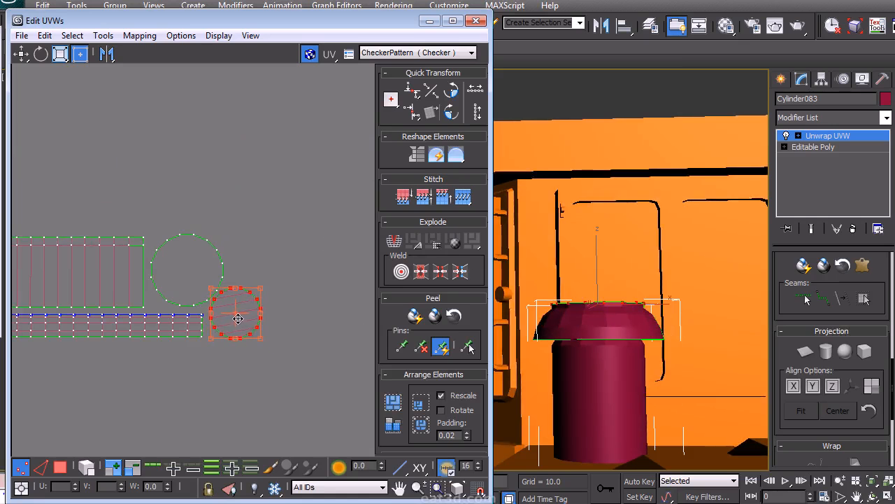
{"action": "left_click", "coordinate": [295, 323]}
Step: Select all faces of the pipe and scale their shells down to a tiny cluster at the UV square's origin corner
{"action": "scroll", "coordinate": [252, 300], "scroll_direction": "down", "scroll_amount": 2}
{"action": "middle_click_drag", "start_coordinate": [247, 298], "coordinate": [287, 292]}
{"action": "scroll", "coordinate": [208, 258], "scroll_direction": "up", "scroll_amount": 3}
{"action": "middle_click_drag", "start_coordinate": [207, 257], "coordinate": [259, 245]}
{"action": "scroll", "coordinate": [255, 251], "scroll_direction": "up", "scroll_amount": 5}
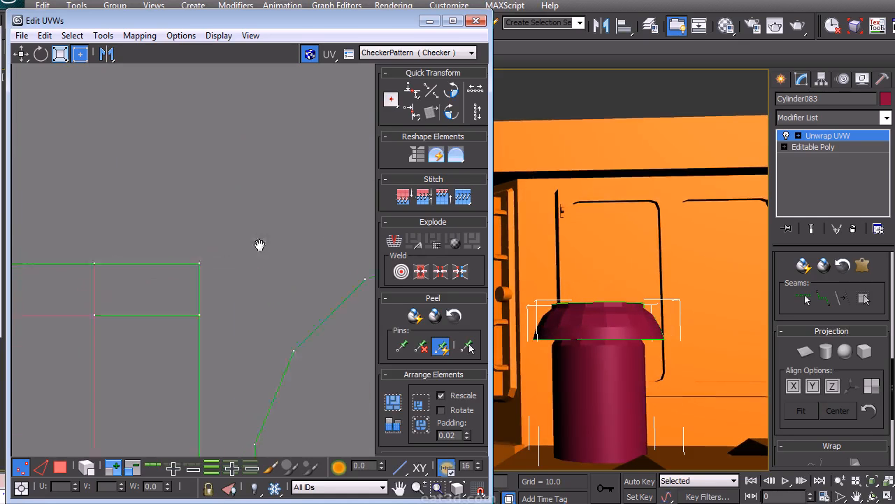
{"action": "scroll", "coordinate": [233, 280], "scroll_direction": "down", "scroll_amount": 5}
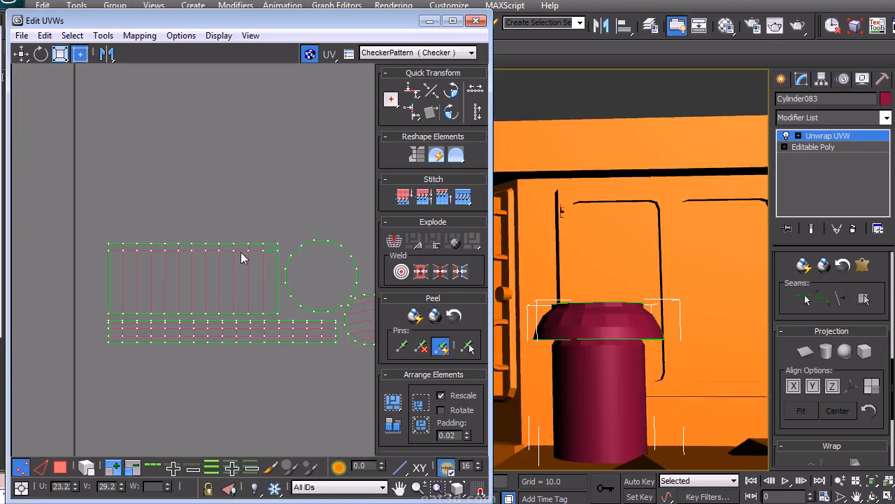
{"action": "middle_click_drag", "start_coordinate": [535, 326], "coordinate": [667, 365], "text": "alt"}
{"action": "scroll", "coordinate": [667, 366], "scroll_direction": "down", "scroll_amount": 5}
{"action": "middle_click_drag", "start_coordinate": [283, 316], "coordinate": [258, 317]}
{"action": "scroll", "coordinate": [254, 302], "scroll_direction": "down", "scroll_amount": 6}
{"action": "right_click", "coordinate": [296, 244]}
{"action": "left_click", "coordinate": [255, 234]}
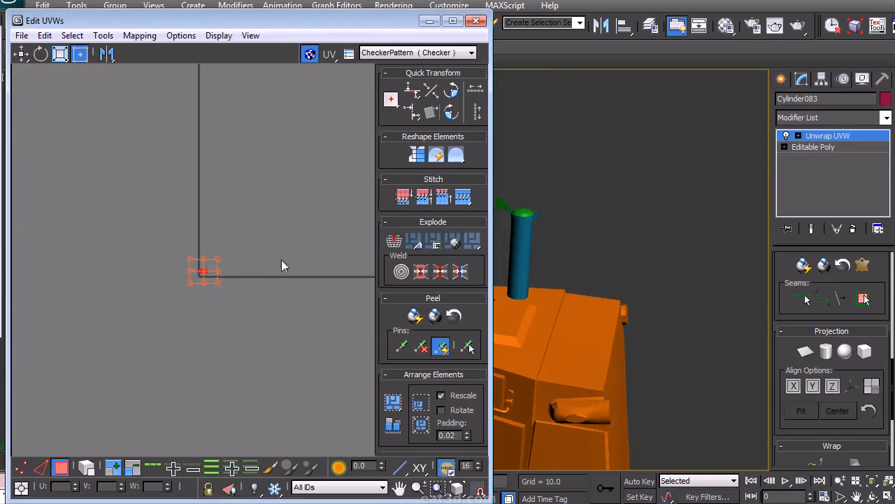
Step: Close the UV editor and collapse the pipe's Unwrap UVW modifier
{"action": "left_click", "coordinate": [477, 21]}
{"action": "right_click", "coordinate": [828, 136]}
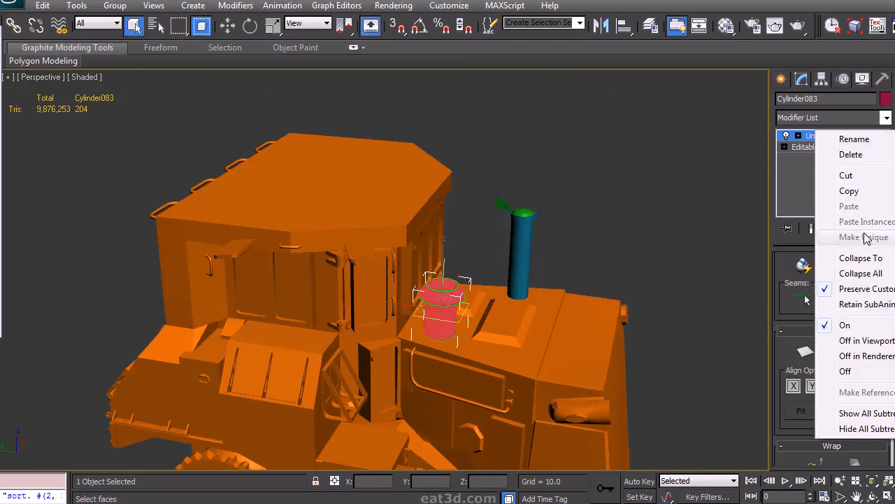
{"action": "left_click", "coordinate": [798, 258]}
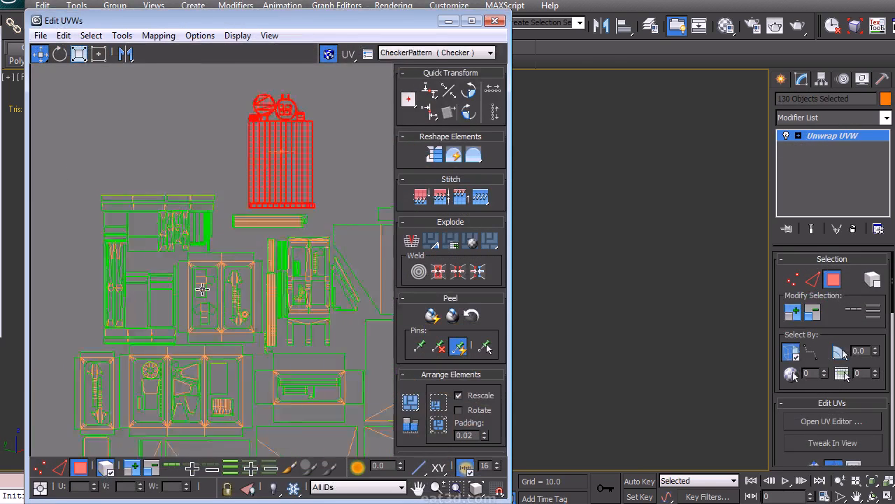
Step: Select the upper half of the outer cab shell cluster in the vehicle's UV layout and move it above the other shells
{"action": "scroll", "coordinate": [256, 316], "scroll_direction": "up", "scroll_amount": 3}
{"action": "scroll", "coordinate": [147, 176], "scroll_direction": "down", "scroll_amount": 3}
{"action": "left_click_drag", "start_coordinate": [243, 353], "coordinate": [250, 363]}
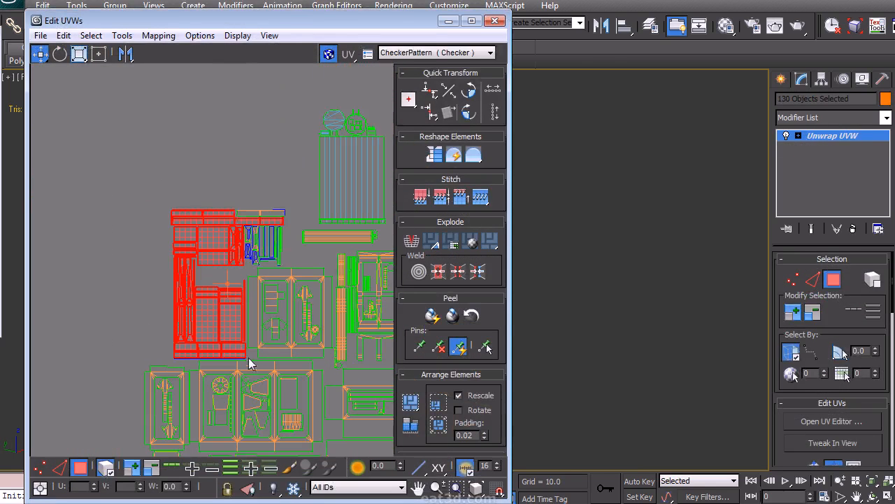
{"action": "scroll", "coordinate": [183, 292], "scroll_direction": "up", "scroll_amount": 2}
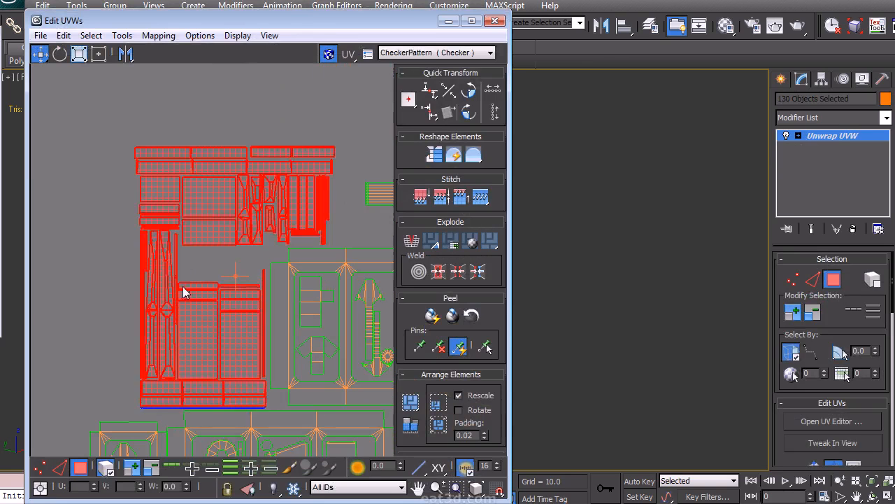
{"action": "left_click_drag", "start_coordinate": [58, 125], "coordinate": [181, 174]}
{"action": "left_click_drag", "start_coordinate": [335, 255], "coordinate": [336, 255]}
{"action": "scroll", "coordinate": [186, 253], "scroll_direction": "down", "scroll_amount": 3}
{"action": "left_click_drag", "start_coordinate": [200, 231], "coordinate": [191, 163]}
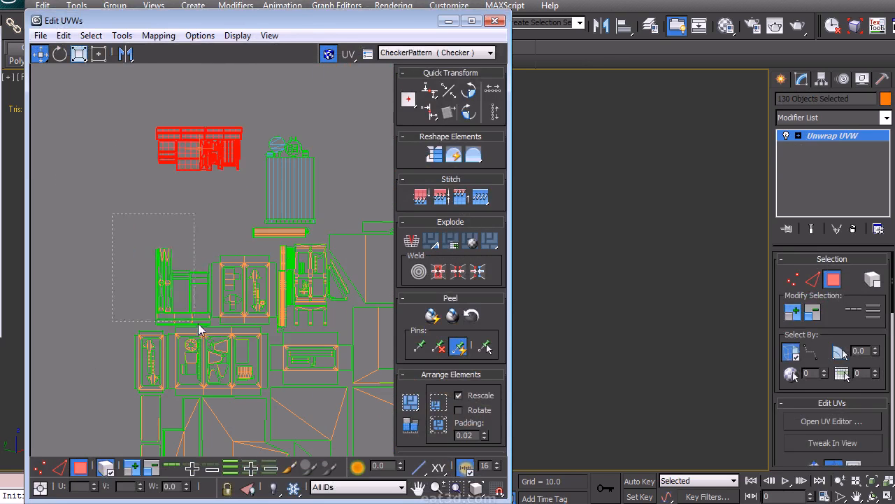
Step: Move the cluster's remaining shells out of the layout and place the ribbed shell group in the freed gap
{"action": "left_click_drag", "start_coordinate": [216, 337], "coordinate": [216, 337]}
{"action": "left_click_drag", "start_coordinate": [176, 270], "coordinate": [83, 133]}
{"action": "left_click_drag", "start_coordinate": [322, 232], "coordinate": [321, 232]}
{"action": "left_click_drag", "start_coordinate": [298, 190], "coordinate": [194, 294]}
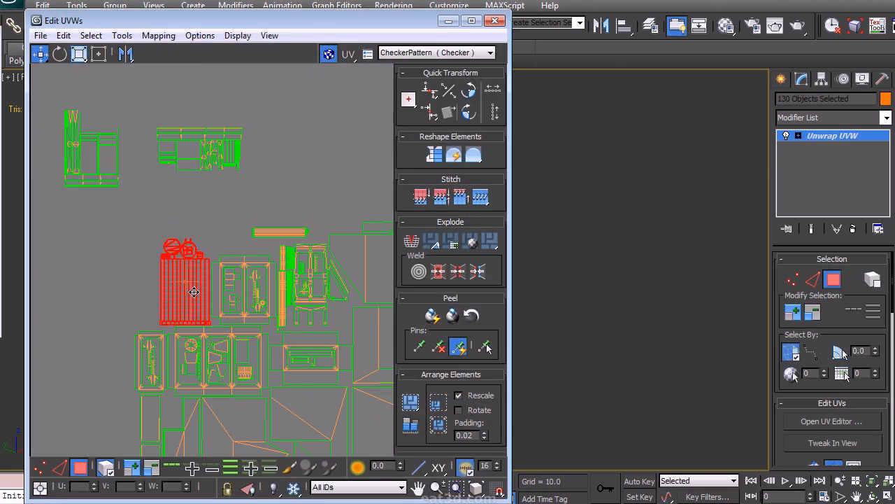
Step: Stand the thin strip shells upright beside the ribbed group and lower the wide shell cluster above the framed panel shells
{"action": "left_click_drag", "start_coordinate": [301, 246], "coordinate": [301, 246]}
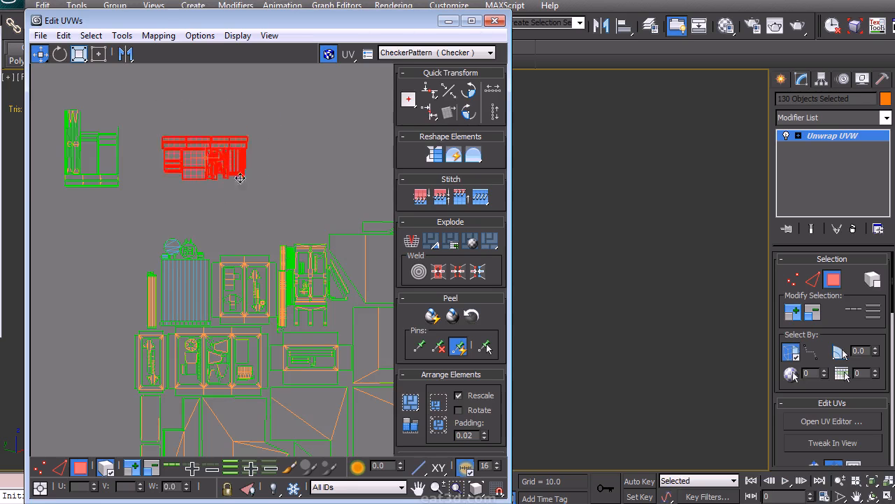
{"action": "left_click_drag", "start_coordinate": [240, 178], "coordinate": [250, 221]}
{"action": "scroll", "coordinate": [168, 236], "scroll_direction": "down", "scroll_amount": 1}
{"action": "middle_click_drag", "start_coordinate": [168, 235], "coordinate": [167, 259]}
{"action": "scroll", "coordinate": [273, 276], "scroll_direction": "up", "scroll_amount": 3}
{"action": "scroll", "coordinate": [155, 274], "scroll_direction": "down", "scroll_amount": 1}
Step: Separate the short row of shells from the wide cluster and stand it upright above the thin strip beside the ribbed group
{"action": "left_click", "coordinate": [202, 284]}
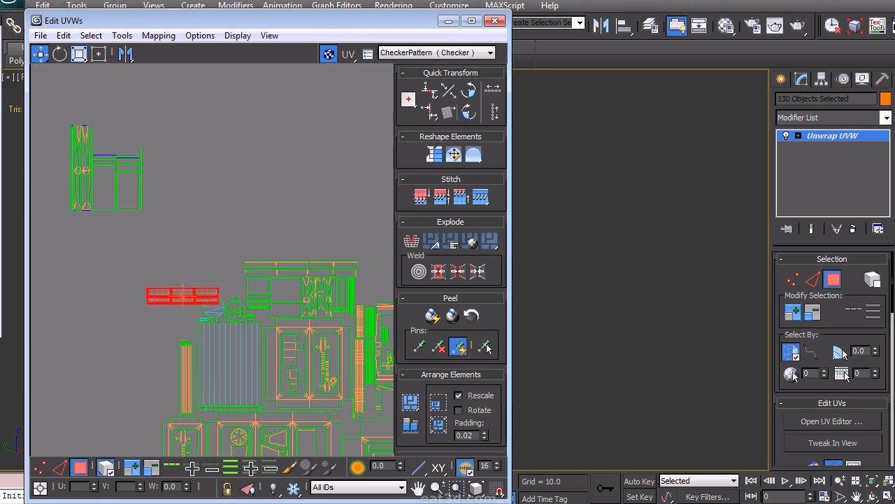
{"action": "scroll", "coordinate": [219, 263], "scroll_direction": "up", "scroll_amount": 2}
{"action": "left_click", "coordinate": [205, 297]}
{"action": "middle_click_drag", "start_coordinate": [215, 261], "coordinate": [246, 323]}
{"action": "scroll", "coordinate": [246, 323], "scroll_direction": "down", "scroll_amount": 1}
{"action": "left_click_drag", "start_coordinate": [93, 117], "coordinate": [45, 115]}
{"action": "left_click_drag", "start_coordinate": [147, 225], "coordinate": [274, 247]}
{"action": "middle_click_drag", "start_coordinate": [288, 290], "coordinate": [160, 218]}
{"action": "middle_click_drag", "start_coordinate": [216, 210], "coordinate": [248, 214]}
{"action": "left_click", "coordinate": [71, 250]}
{"action": "middle_click_drag", "start_coordinate": [108, 283], "coordinate": [72, 204]}
{"action": "scroll", "coordinate": [133, 224], "scroll_direction": "down", "scroll_amount": 3}
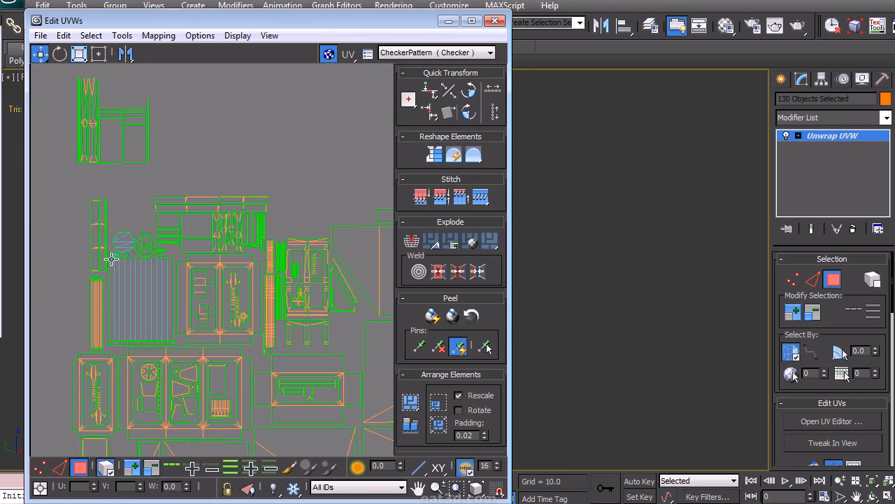
Step: Select the remaining tall cab shell cluster and move it just above the wide shell cluster
{"action": "middle_click_drag", "start_coordinate": [124, 240], "coordinate": [7, 313]}
{"action": "scroll", "coordinate": [130, 235], "scroll_direction": "down", "scroll_amount": 4}
{"action": "middle_click_drag", "start_coordinate": [130, 237], "coordinate": [217, 278]}
{"action": "scroll", "coordinate": [210, 275], "scroll_direction": "up", "scroll_amount": 1}
{"action": "scroll", "coordinate": [181, 264], "scroll_direction": "up", "scroll_amount": 2}
{"action": "left_click_drag", "start_coordinate": [103, 289], "coordinate": [217, 210]}
{"action": "left_click_drag", "start_coordinate": [186, 265], "coordinate": [309, 284]}
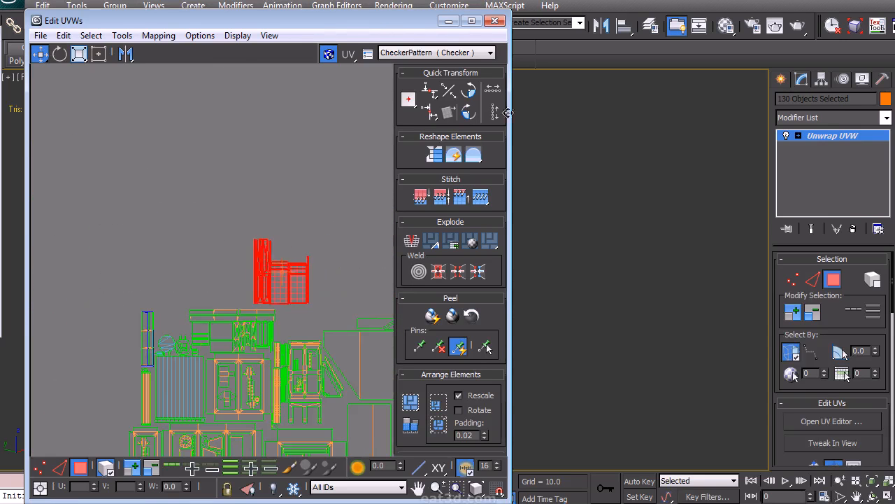
{"action": "scroll", "coordinate": [310, 306], "scroll_direction": "up", "scroll_amount": 4}
{"action": "left_click_drag", "start_coordinate": [247, 251], "coordinate": [296, 326]}
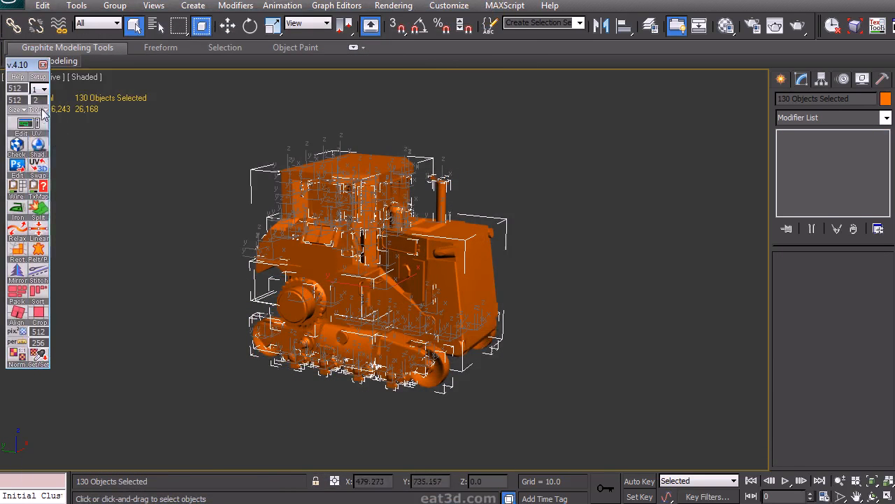
Step: Try to generate smoothing groups from UV shells for all selected vehicle parts with TexTools
{"action": "left_click", "coordinate": [42, 110]}
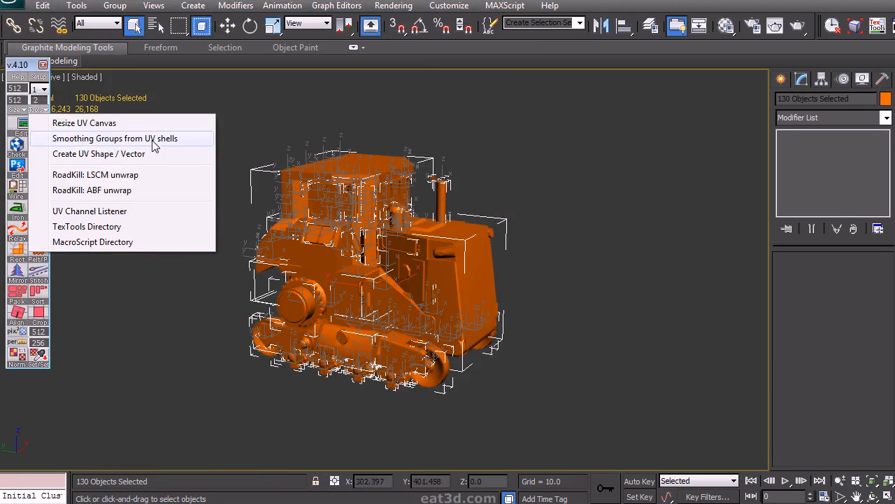
{"action": "left_click", "coordinate": [153, 144]}
{"action": "middle_click_drag", "start_coordinate": [308, 232], "coordinate": [283, 245], "text": "alt"}
{"action": "left_click", "coordinate": [496, 226]}
Step: Select only the cab body and generate its smoothing groups from UV shells
{"action": "middle_click_drag", "start_coordinate": [496, 226], "coordinate": [549, 266], "text": "alt"}
{"action": "scroll", "coordinate": [464, 271], "scroll_direction": "up", "scroll_amount": 5}
{"action": "scroll", "coordinate": [548, 265], "scroll_direction": "down", "scroll_amount": 5}
{"action": "left_click", "coordinate": [384, 188]}
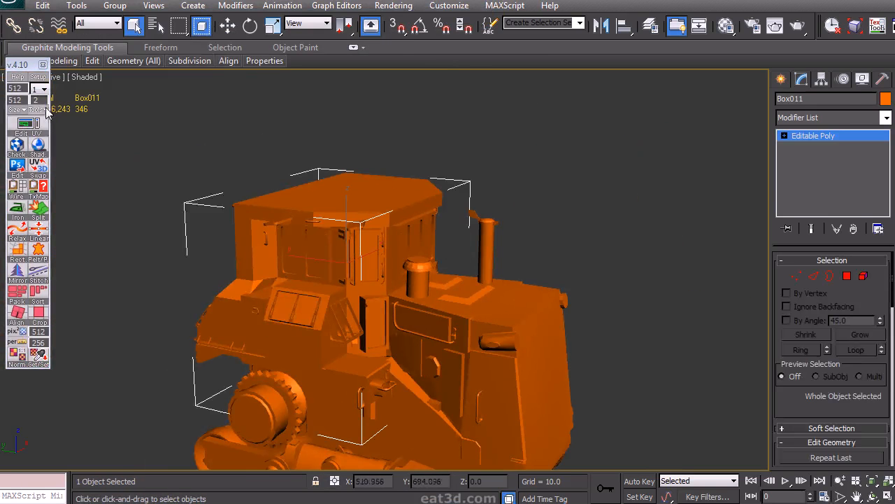
{"action": "left_click", "coordinate": [44, 110]}
{"action": "left_click", "coordinate": [162, 142]}
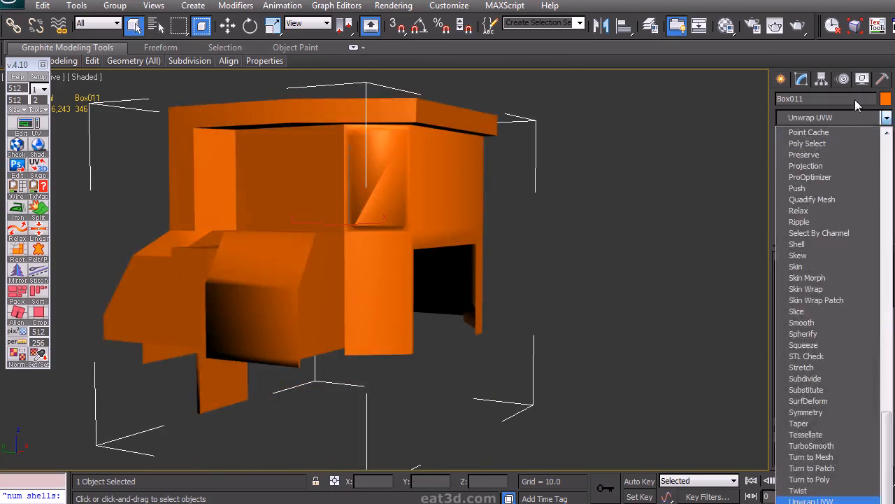
Step: Add an Unwrap UVW modifier to the cab body and open its UV editor
{"action": "left_click", "coordinate": [775, 290]}
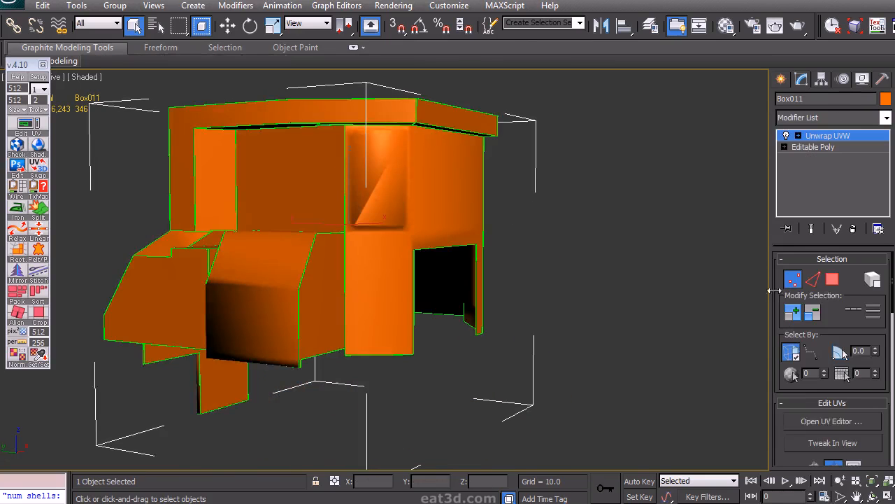
{"action": "left_click", "coordinate": [829, 421]}
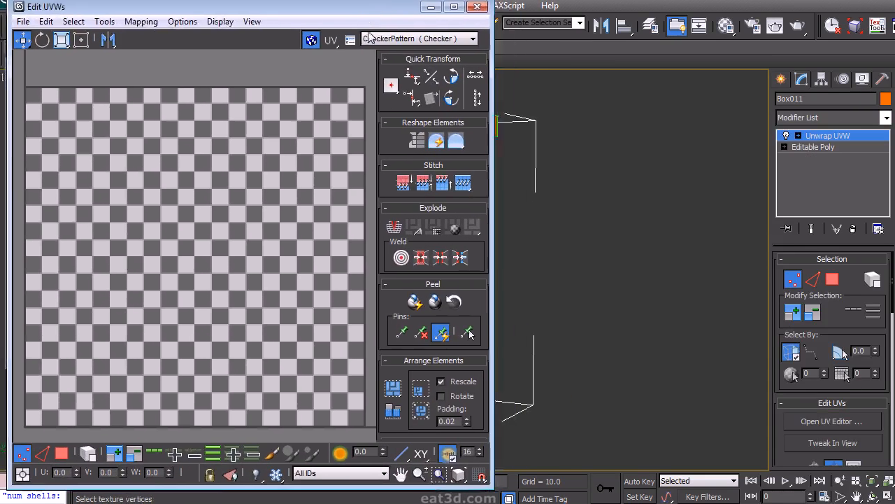
Step: In face mode with edged faces displayed, select the large lower face of the cab's side box and the narrow faces beneath it
{"action": "middle_click_drag", "start_coordinate": [671, 252], "coordinate": [701, 240], "text": "alt"}
{"action": "right_click", "coordinate": [666, 216]}
{"action": "left_click", "coordinate": [646, 173]}
{"action": "left_click", "coordinate": [650, 320]}
{"action": "key", "text": "F4"}
{"action": "middle_click_drag", "start_coordinate": [650, 320], "coordinate": [712, 315]}
{"action": "scroll", "coordinate": [672, 281], "scroll_direction": "up", "scroll_amount": 4}
{"action": "middle_click_drag", "start_coordinate": [713, 315], "coordinate": [613, 280]}
{"action": "left_click", "coordinate": [555, 330], "text": "ctrl"}
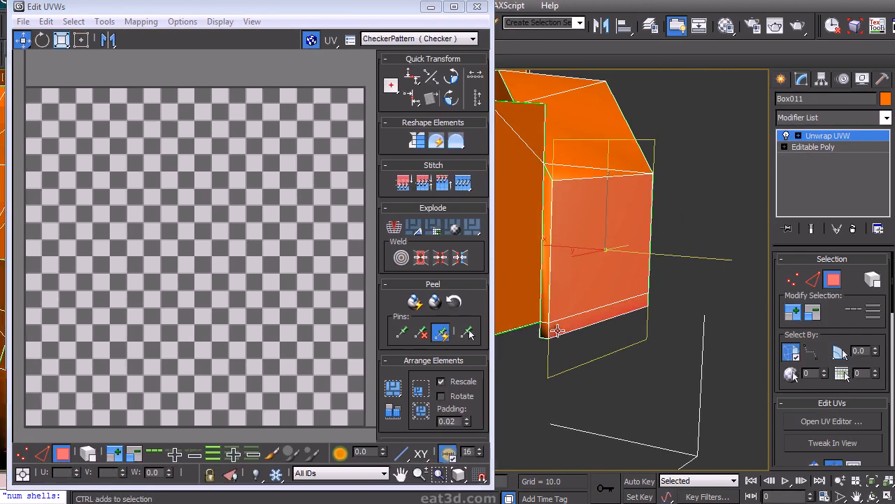
Step: Separate the side box's lower face from its narrow bottom and side strips by shifting these pieces slightly apart in the UVs
{"action": "middle_click_drag", "start_coordinate": [239, 250], "coordinate": [259, 231]}
{"action": "scroll", "coordinate": [259, 231], "scroll_direction": "down", "scroll_amount": 12}
{"action": "middle_click_drag", "start_coordinate": [343, 254], "coordinate": [261, 222]}
{"action": "scroll", "coordinate": [249, 248], "scroll_direction": "up", "scroll_amount": 6}
{"action": "left_click", "coordinate": [135, 363]}
{"action": "left_click", "coordinate": [154, 348]}
{"action": "left_click_drag", "start_coordinate": [121, 371], "coordinate": [176, 353]}
{"action": "scroll", "coordinate": [307, 311], "scroll_direction": "up", "scroll_amount": 2}
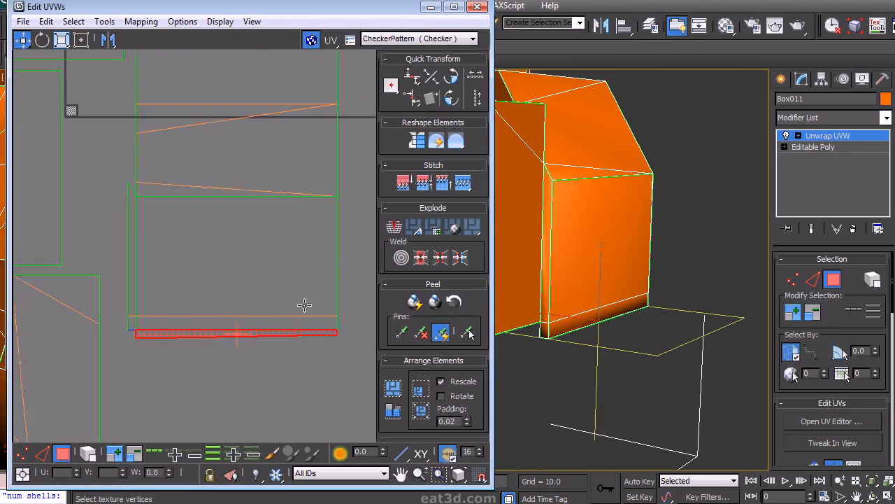
{"action": "left_click_drag", "start_coordinate": [104, 137], "coordinate": [104, 139]}
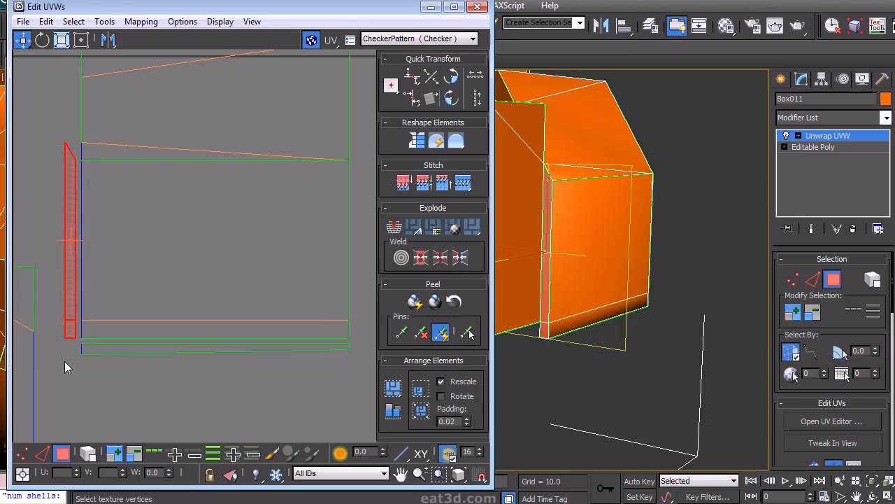
{"action": "left_click_drag", "start_coordinate": [365, 172], "coordinate": [364, 171]}
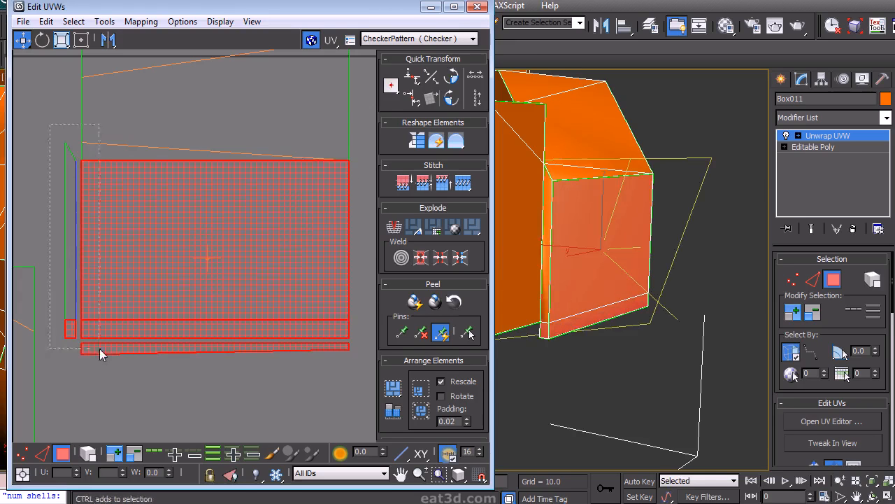
{"action": "left_click", "coordinate": [367, 260]}
Step: Separate the two slanted end walls of the cab's recess from its long back wall in the UVs
{"action": "middle_click_drag", "start_coordinate": [566, 269], "coordinate": [622, 307], "text": "alt"}
{"action": "scroll", "coordinate": [627, 299], "scroll_direction": "up", "scroll_amount": 4}
{"action": "left_click_drag", "start_coordinate": [138, 358], "coordinate": [261, 281]}
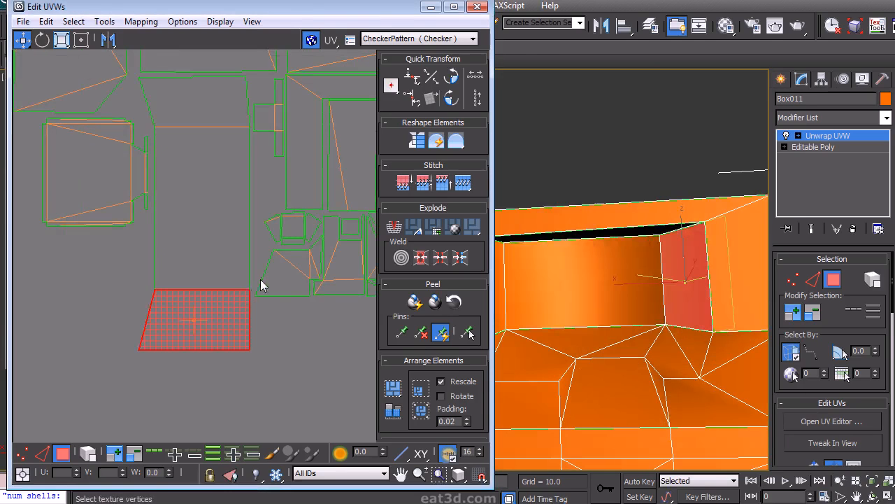
{"action": "left_click", "coordinate": [232, 267]}
{"action": "middle_click_drag", "start_coordinate": [228, 217], "coordinate": [249, 336]}
{"action": "scroll", "coordinate": [249, 336], "scroll_direction": "up", "scroll_amount": 3}
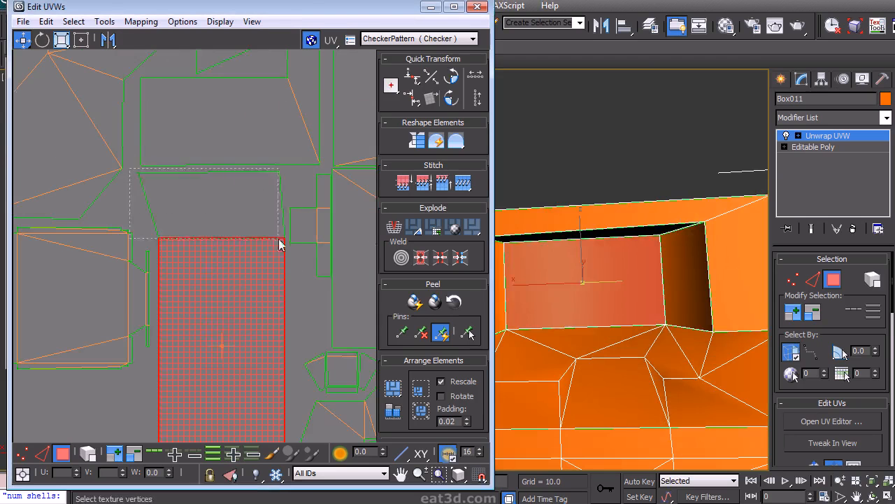
{"action": "left_click", "coordinate": [267, 220]}
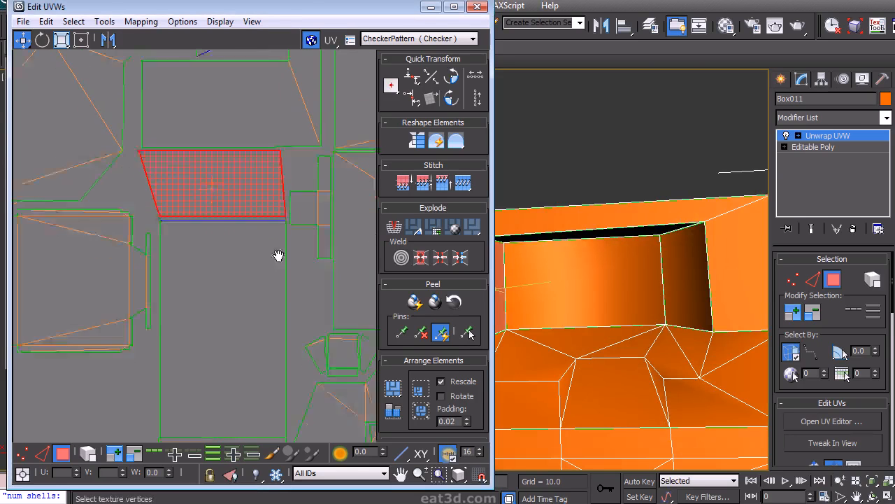
{"action": "left_click_drag", "start_coordinate": [130, 400], "coordinate": [299, 280]}
{"action": "left_click", "coordinate": [290, 261]}
Step: Separate the narrow border strips around the large panel with the tapered end from the panel in the UVs
{"action": "middle_click_drag", "start_coordinate": [168, 176], "coordinate": [260, 280]}
{"action": "scroll", "coordinate": [194, 305], "scroll_direction": "up", "scroll_amount": 3}
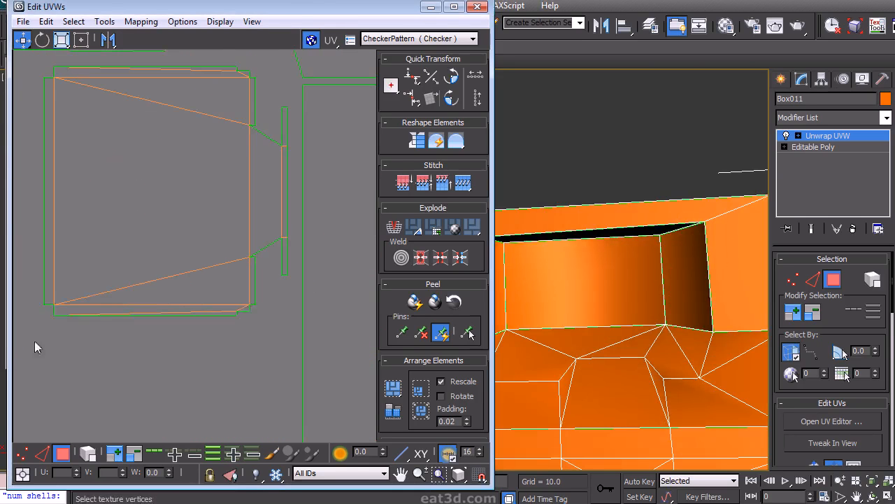
{"action": "middle_click_drag", "start_coordinate": [200, 315], "coordinate": [277, 364]}
{"action": "left_click_drag", "start_coordinate": [96, 392], "coordinate": [165, 135]}
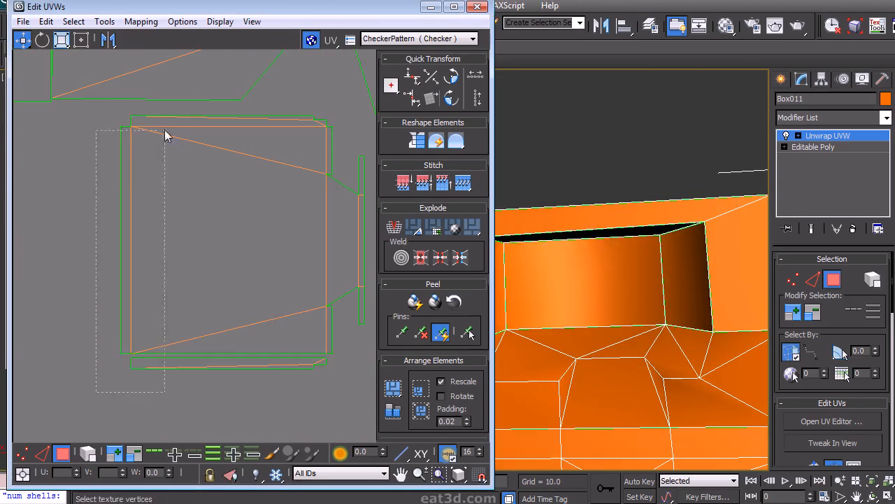
{"action": "left_click_drag", "start_coordinate": [116, 116], "coordinate": [337, 131]}
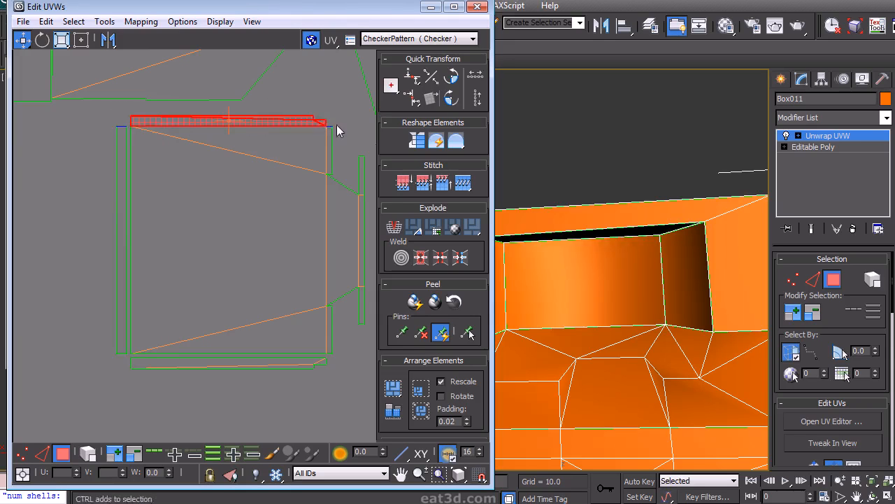
{"action": "middle_click_drag", "start_coordinate": [295, 119], "coordinate": [259, 156]}
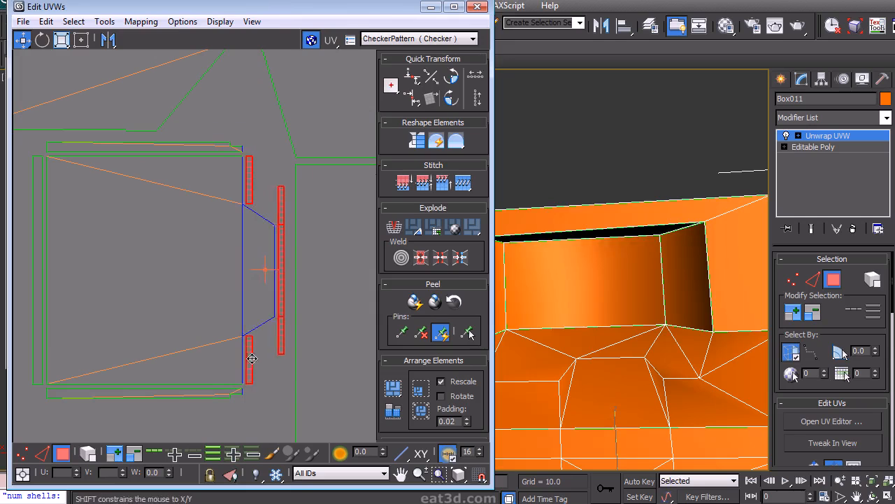
Step: Collapse the cab body's modifier stack, regenerate its smoothing groups from UV shells, and collapse the resulting stack
{"action": "middle_click_drag", "start_coordinate": [644, 244], "coordinate": [618, 336], "text": "alt"}
{"action": "right_click", "coordinate": [828, 135]}
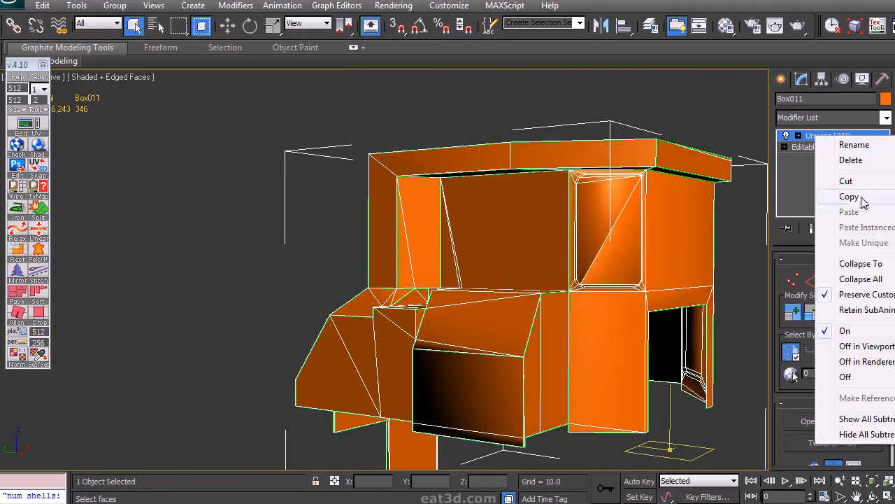
{"action": "left_click", "coordinate": [863, 277]}
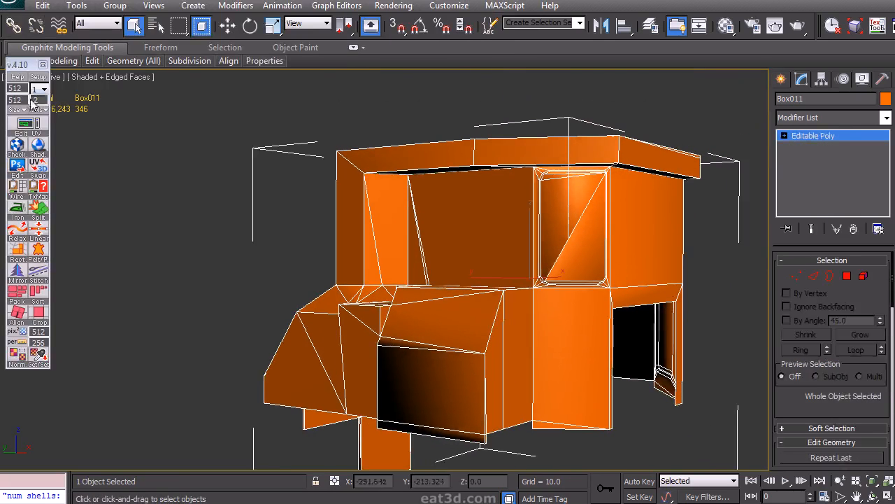
{"action": "left_click", "coordinate": [35, 109]}
{"action": "left_click", "coordinate": [137, 138]}
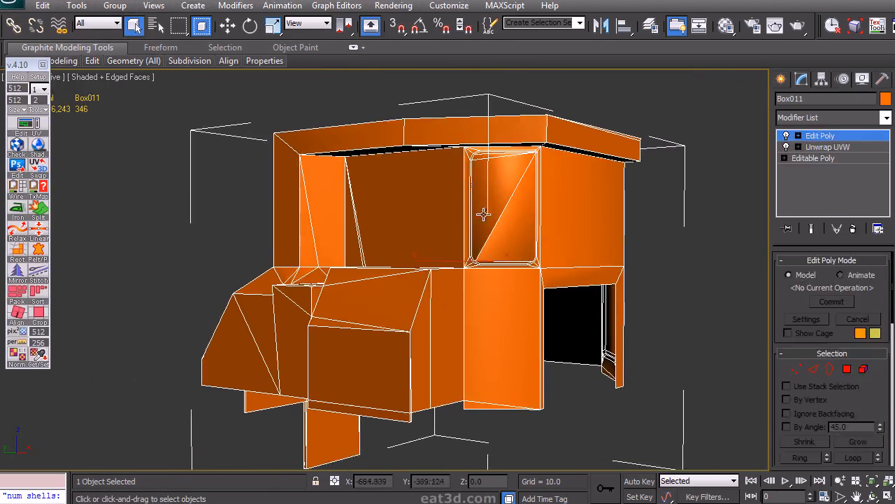
{"action": "right_click", "coordinate": [816, 133]}
{"action": "left_click", "coordinate": [861, 274]}
Step: Reopen the cab body in the Unwrap UVW editor and separate the wall above the side opening from the adjacent window panel
{"action": "scroll", "coordinate": [707, 254], "scroll_direction": "up", "scroll_amount": 6}
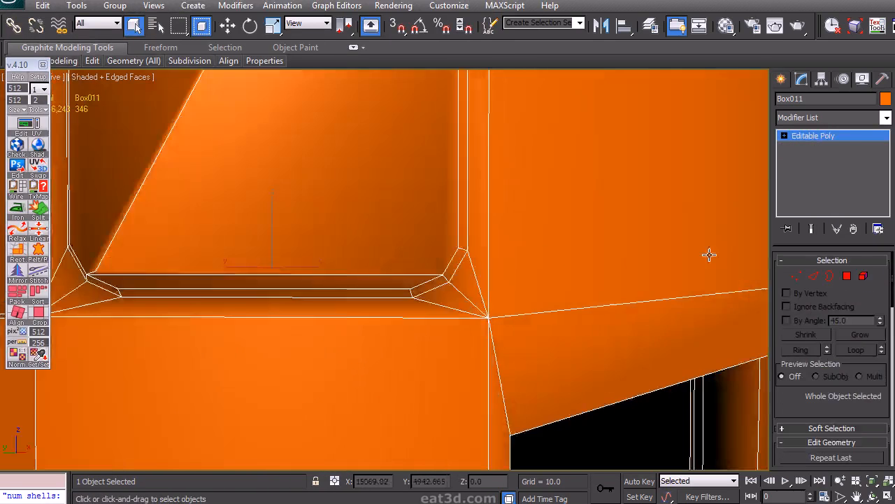
{"action": "key", "text": "1"}
{"action": "scroll", "coordinate": [841, 418], "scroll_direction": "down", "scroll_amount": 3}
{"action": "left_click", "coordinate": [866, 392]}
{"action": "left_click", "coordinate": [278, 310]}
{"action": "scroll", "coordinate": [411, 315], "scroll_direction": "up", "scroll_amount": 5}
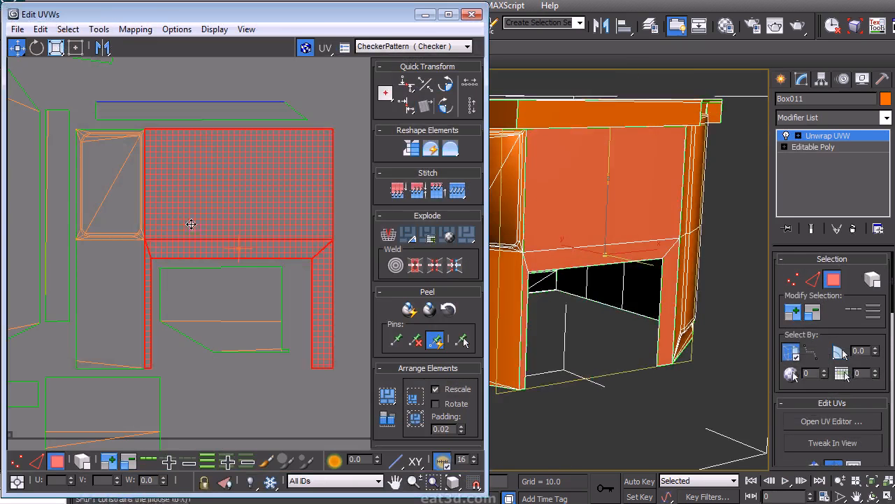
{"action": "left_click_drag", "start_coordinate": [68, 370], "coordinate": [149, 125]}
{"action": "left_click_drag", "start_coordinate": [109, 284], "coordinate": [106, 285]}
{"action": "left_click", "coordinate": [189, 374]}
Step: Select the narrow wall inside the cab's corner recess and separate it from the neighbouring faces in the UVs
{"action": "middle_click_drag", "start_coordinate": [595, 285], "coordinate": [588, 305], "text": "alt"}
{"action": "left_click", "coordinate": [590, 305]}
{"action": "scroll", "coordinate": [142, 245], "scroll_direction": "down", "scroll_amount": 3}
{"action": "middle_click_drag", "start_coordinate": [142, 244], "coordinate": [278, 301]}
{"action": "scroll", "coordinate": [180, 206], "scroll_direction": "up", "scroll_amount": 2}
{"action": "middle_click_drag", "start_coordinate": [180, 205], "coordinate": [219, 294]}
{"action": "scroll", "coordinate": [131, 170], "scroll_direction": "up", "scroll_amount": 1}
{"action": "middle_click_drag", "start_coordinate": [131, 169], "coordinate": [263, 303]}
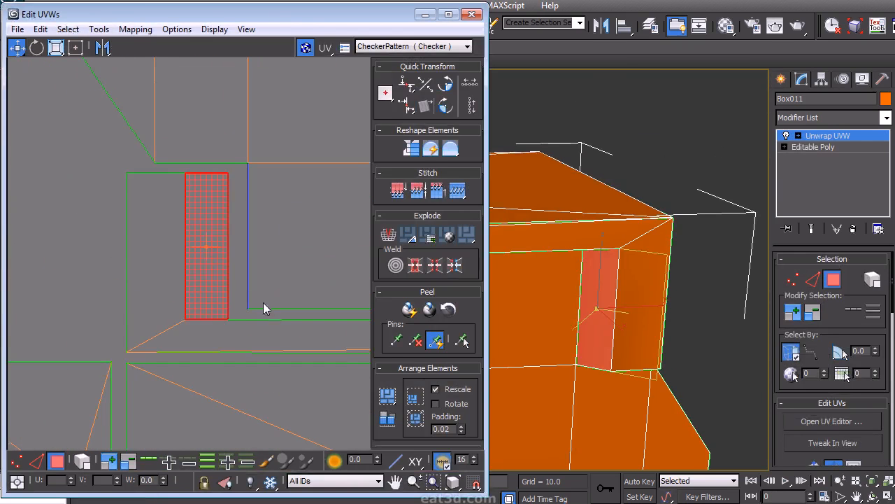
{"action": "left_click", "coordinate": [113, 290]}
Step: Select the cab's recessed window panel with its bevelled edge and scale its UVs down slightly inside the frame
{"action": "scroll", "coordinate": [252, 259], "scroll_direction": "down", "scroll_amount": 1}
{"action": "middle_click_drag", "start_coordinate": [252, 259], "coordinate": [226, 273]}
{"action": "scroll", "coordinate": [315, 273], "scroll_direction": "down", "scroll_amount": 2}
{"action": "middle_click_drag", "start_coordinate": [314, 273], "coordinate": [204, 283]}
{"action": "middle_click_drag", "start_coordinate": [571, 295], "coordinate": [700, 294], "text": "alt"}
{"action": "scroll", "coordinate": [278, 268], "scroll_direction": "up", "scroll_amount": 1}
{"action": "middle_click_drag", "start_coordinate": [268, 282], "coordinate": [263, 285]}
{"action": "middle_click_drag", "start_coordinate": [575, 312], "coordinate": [648, 277], "text": "alt"}
{"action": "scroll", "coordinate": [647, 277], "scroll_direction": "up", "scroll_amount": 3}
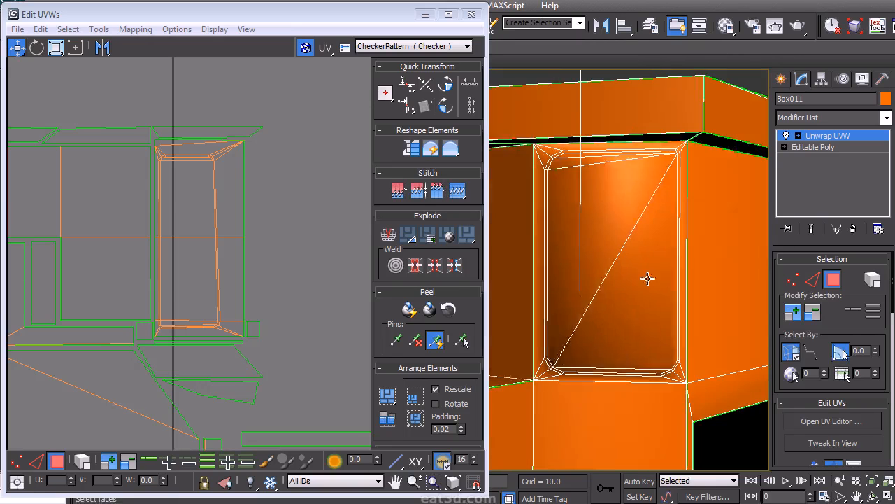
{"action": "left_click", "coordinate": [647, 281]}
{"action": "left_click", "coordinate": [800, 318]}
{"action": "middle_click_drag", "start_coordinate": [196, 412], "coordinate": [261, 182]}
{"action": "middle_click_drag", "start_coordinate": [335, 267], "coordinate": [282, 262]}
{"action": "scroll", "coordinate": [282, 262], "scroll_direction": "up", "scroll_amount": 4}
{"action": "left_click", "coordinate": [76, 48]}
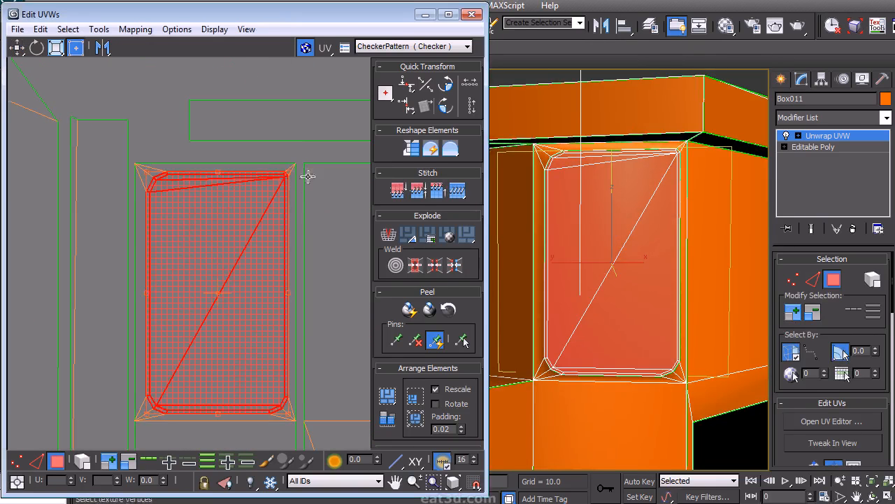
{"action": "left_click_drag", "start_coordinate": [290, 172], "coordinate": [284, 179]}
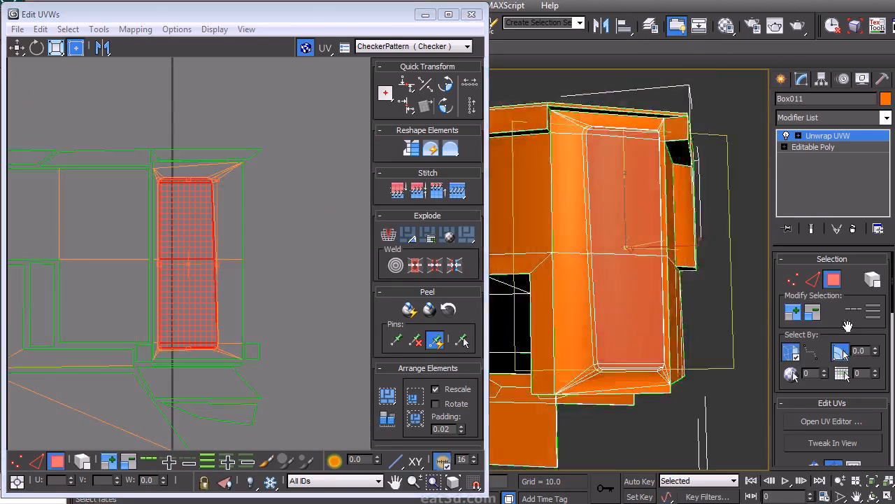
Step: Select the tall narrow window panel with its bevel and scale its UVs down slightly inside the frame
{"action": "scroll", "coordinate": [674, 298], "scroll_direction": "up", "scroll_amount": 3}
{"action": "middle_click_drag", "start_coordinate": [621, 354], "coordinate": [640, 305]}
{"action": "left_click", "coordinate": [793, 314]}
{"action": "middle_click_drag", "start_coordinate": [258, 272], "coordinate": [263, 291]}
{"action": "scroll", "coordinate": [260, 291], "scroll_direction": "up", "scroll_amount": 2}
{"action": "scroll", "coordinate": [272, 174], "scroll_direction": "up", "scroll_amount": 2}
{"action": "scroll", "coordinate": [245, 114], "scroll_direction": "up", "scroll_amount": 1}
{"action": "left_click_drag", "start_coordinate": [241, 109], "coordinate": [236, 114]}
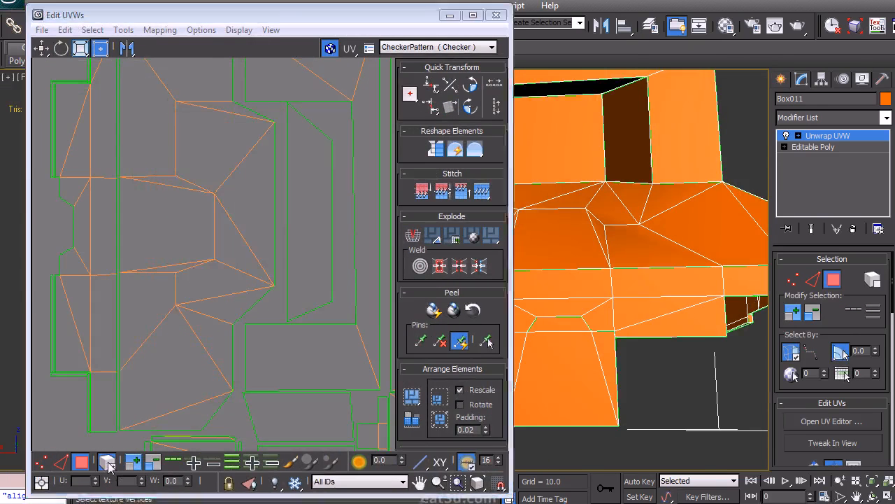
Step: With element selection enabled, pick out the thin edge strips along the upper part of the notched UV shell
{"action": "left_click", "coordinate": [216, 296]}
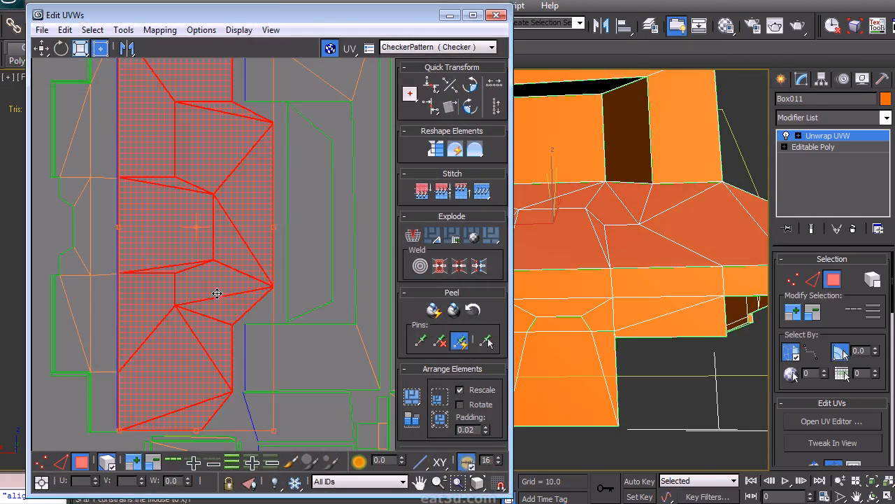
{"action": "middle_click_drag", "start_coordinate": [216, 329], "coordinate": [259, 309]}
{"action": "scroll", "coordinate": [259, 309], "scroll_direction": "down", "scroll_amount": 1}
{"action": "left_click", "coordinate": [99, 359]}
{"action": "scroll", "coordinate": [175, 308], "scroll_direction": "up", "scroll_amount": 3}
{"action": "middle_click_drag", "start_coordinate": [181, 305], "coordinate": [187, 310]}
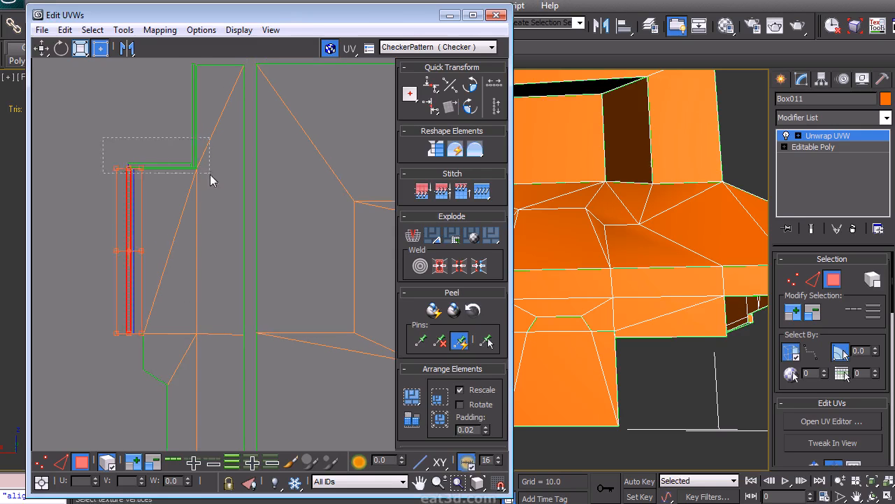
{"action": "middle_click_drag", "start_coordinate": [196, 168], "coordinate": [201, 264]}
{"action": "left_click_drag", "start_coordinate": [173, 127], "coordinate": [209, 246]}
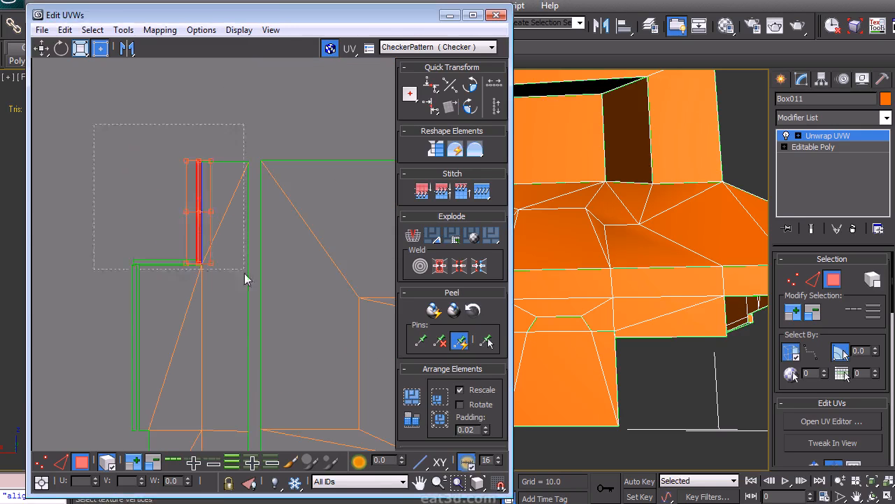
Step: Try to shift the thin edge strip along the lower part of the notched UV shell, and undo the move
{"action": "middle_click_drag", "start_coordinate": [185, 442], "coordinate": [213, 68]}
{"action": "left_click_drag", "start_coordinate": [146, 183], "coordinate": [151, 264]}
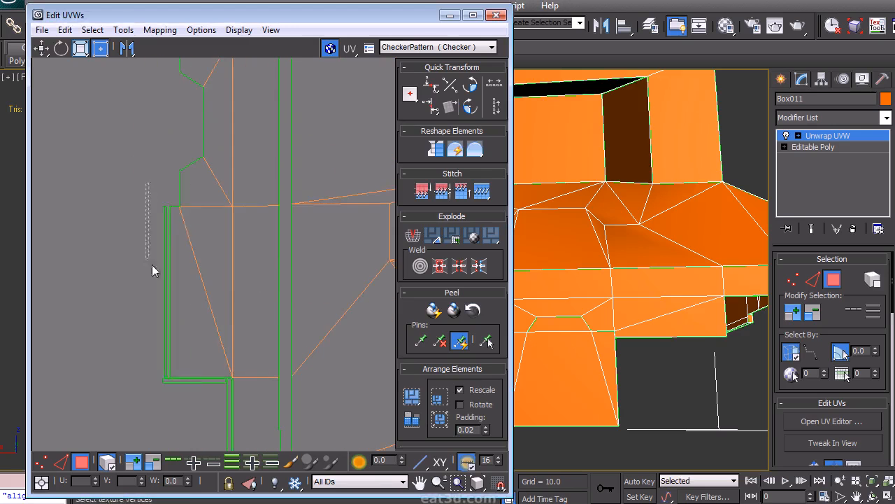
{"action": "left_click_drag", "start_coordinate": [167, 368], "coordinate": [154, 368]}
{"action": "key", "text": "ctrl+z"}
{"action": "middle_click_drag", "start_coordinate": [146, 441], "coordinate": [140, 347]}
{"action": "left_click", "coordinate": [140, 369]}
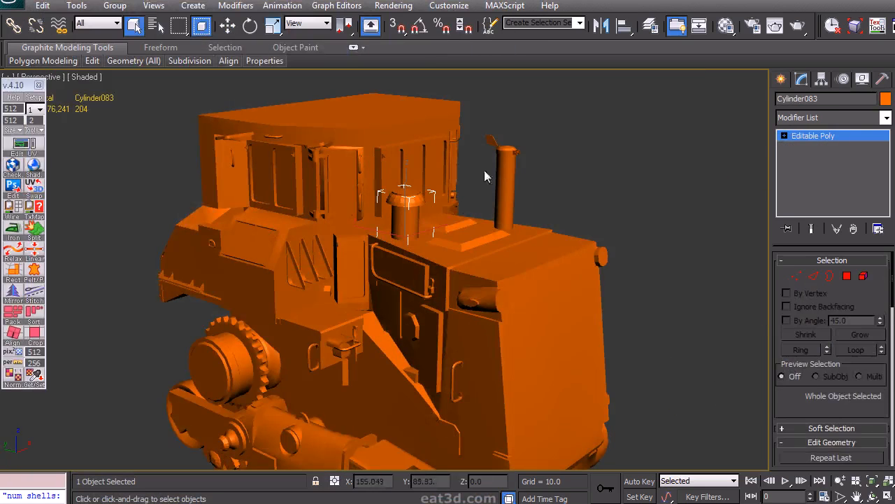
Step: Generate smoothing groups from UV shells for the short mushroom-capped pipe on the hood and collapse its modifier stack
{"action": "left_click", "coordinate": [43, 141]}
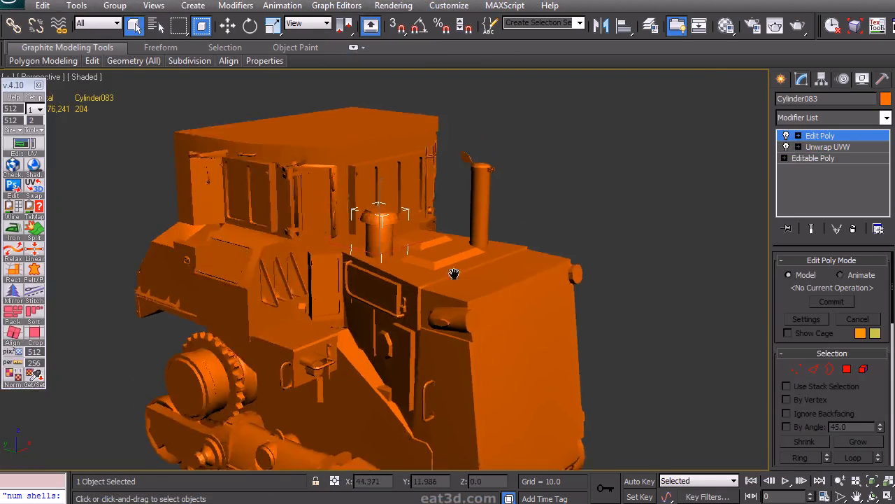
{"action": "scroll", "coordinate": [467, 290], "scroll_direction": "up", "scroll_amount": 5}
{"action": "scroll", "coordinate": [467, 289], "scroll_direction": "down", "scroll_amount": 6}
{"action": "right_click", "coordinate": [813, 136]}
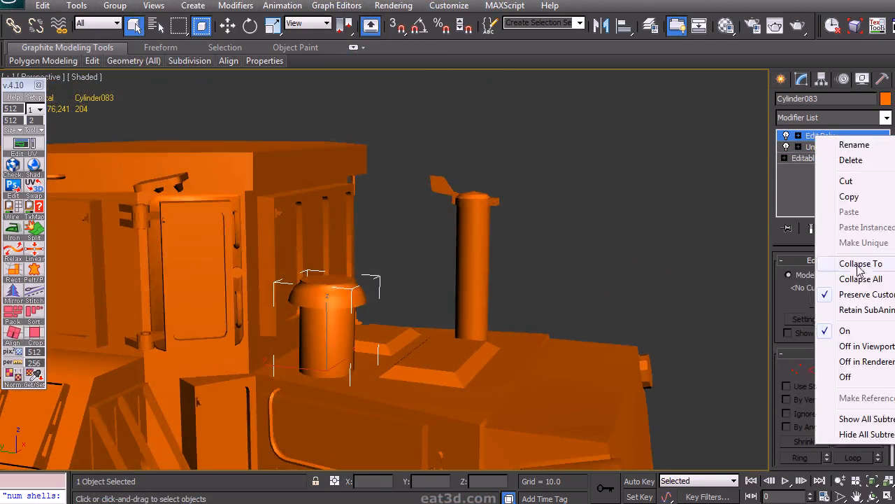
{"action": "left_click", "coordinate": [832, 276]}
Step: Select the tall exhaust pipe's flap, generate its smoothing groups from UV shells, and collapse its modifier stack
{"action": "left_click", "coordinate": [540, 236]}
{"action": "left_click", "coordinate": [440, 188]}
{"action": "left_click", "coordinate": [34, 130]}
{"action": "left_click", "coordinate": [130, 163]}
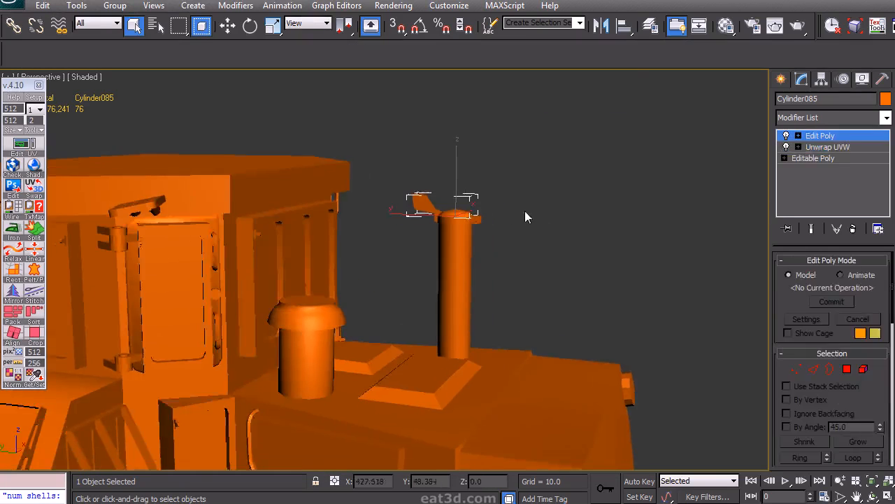
{"action": "right_click", "coordinate": [813, 136]}
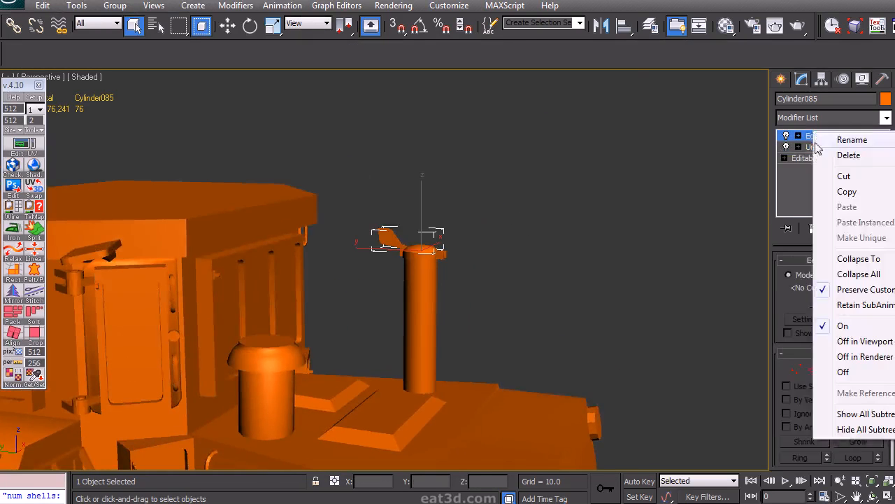
{"action": "left_click", "coordinate": [843, 274]}
{"action": "middle_click_drag", "start_coordinate": [451, 280], "coordinate": [433, 295], "text": "alt"}
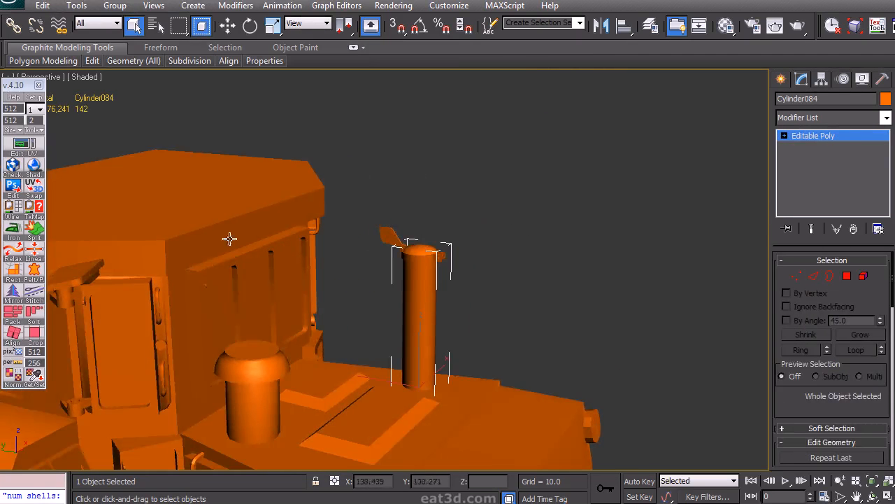
Step: Try generating smoothing groups from UV shells for the exhaust pipe's top collar, then remove the Edit Poly modifier and keep Unwrap UVW
{"action": "scroll", "coordinate": [431, 264], "scroll_direction": "up", "scroll_amount": 5}
{"action": "scroll", "coordinate": [445, 272], "scroll_direction": "down", "scroll_amount": 3}
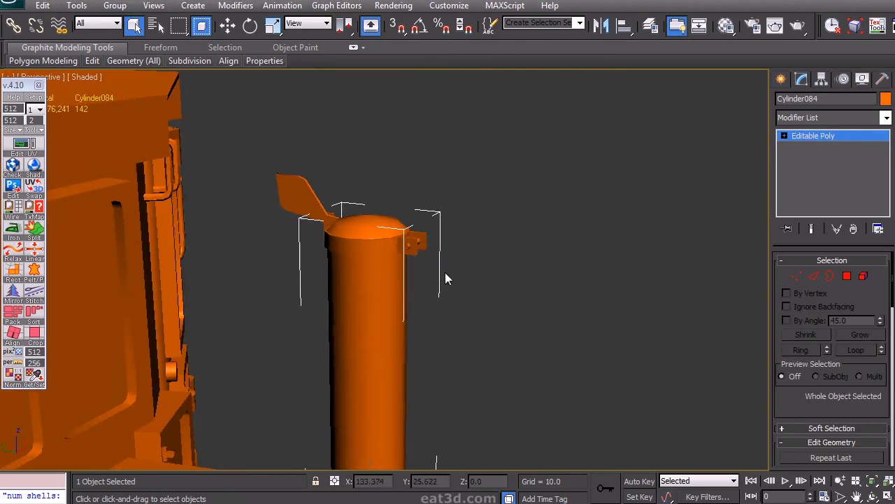
{"action": "left_click", "coordinate": [41, 131]}
{"action": "left_click", "coordinate": [149, 160]}
{"action": "scroll", "coordinate": [454, 303], "scroll_direction": "up", "scroll_amount": 6}
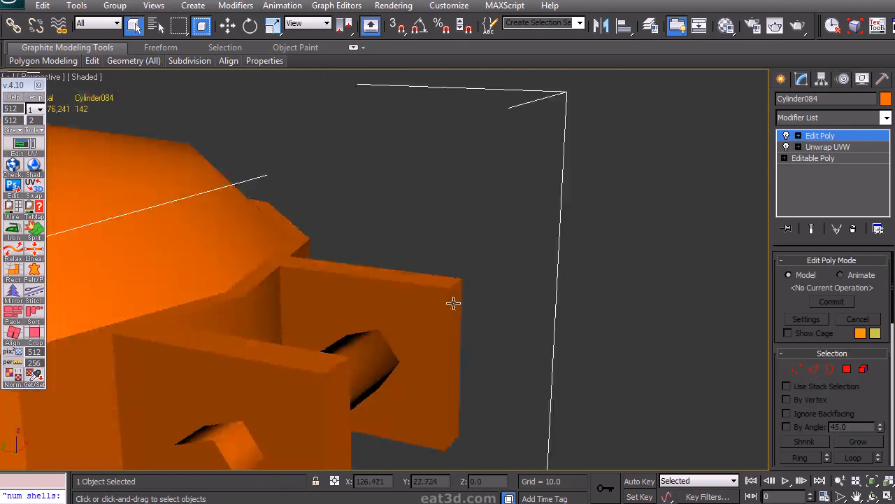
{"action": "key", "text": "z"}
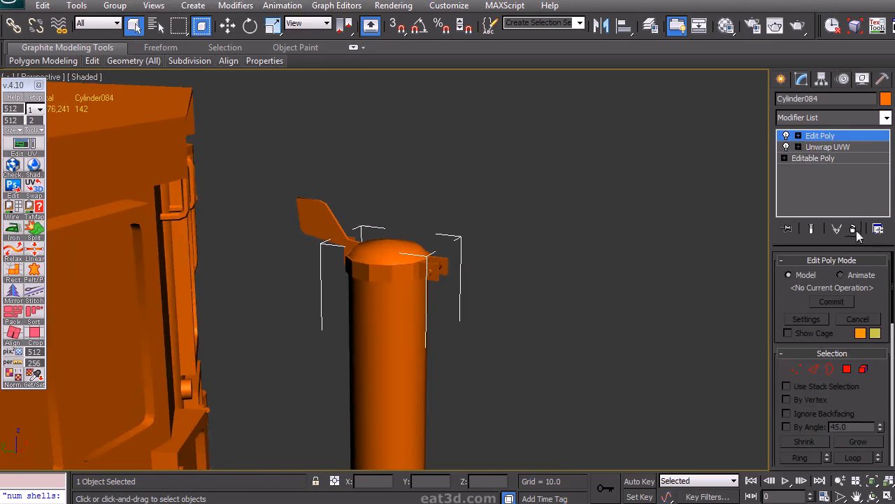
{"action": "left_click", "coordinate": [855, 231]}
Step: Open the UV editor for the exhaust pipe's top collar and join its side faces into one continuous UV strip
{"action": "left_click", "coordinate": [805, 418]}
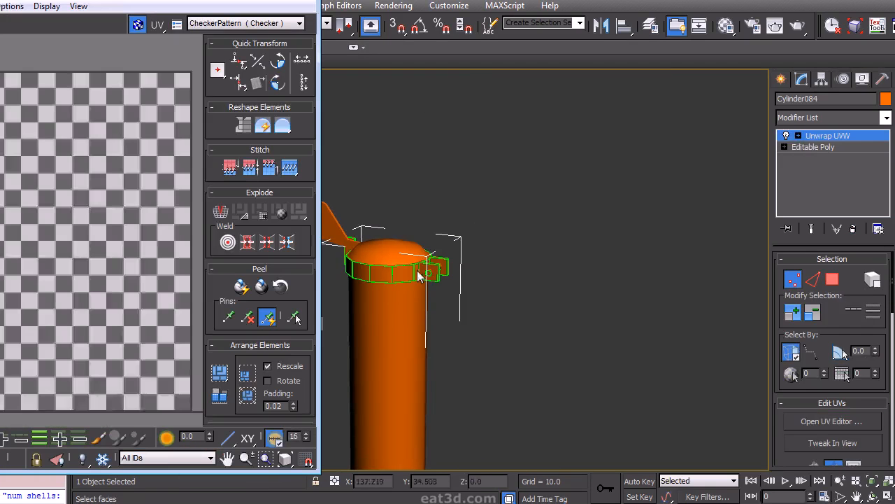
{"action": "middle_click_drag", "start_coordinate": [10, 265], "coordinate": [82, 194]}
{"action": "scroll", "coordinate": [82, 294], "scroll_direction": "up", "scroll_amount": 5}
{"action": "right_click", "coordinate": [31, 343]}
{"action": "left_click", "coordinate": [10, 310]}
{"action": "left_click_drag", "start_coordinate": [9, 366], "coordinate": [180, 308]}
Step: Split the small bolt's hexagonal cap faces from its side strip in the exhaust collar's UVs
{"action": "middle_click_drag", "start_coordinate": [104, 200], "coordinate": [123, 275]}
{"action": "scroll", "coordinate": [35, 206], "scroll_direction": "up", "scroll_amount": 5}
{"action": "middle_click_drag", "start_coordinate": [35, 207], "coordinate": [32, 283]}
{"action": "right_click", "coordinate": [2, 264]}
{"action": "left_click", "coordinate": [1, 249]}
{"action": "left_click_drag", "start_coordinate": [23, 261], "coordinate": [67, 329]}
{"action": "middle_click_drag", "start_coordinate": [90, 306], "coordinate": [42, 292]}
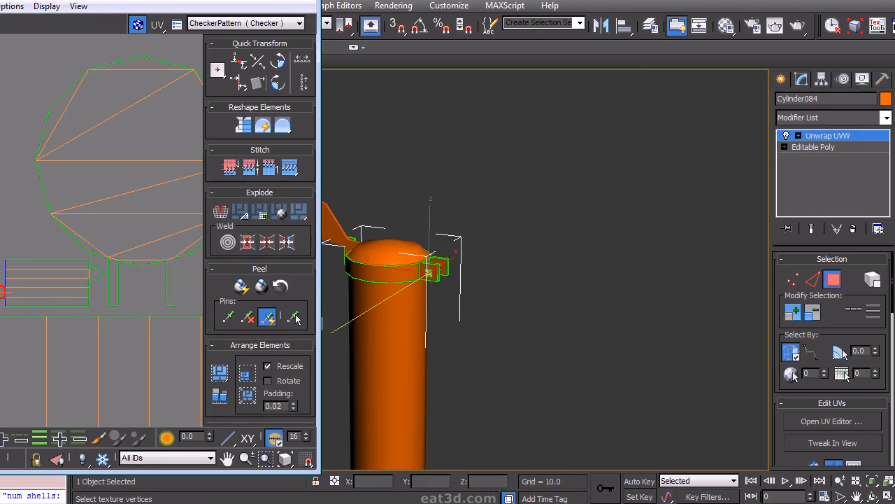
{"action": "left_click_drag", "start_coordinate": [109, 254], "coordinate": [110, 254]}
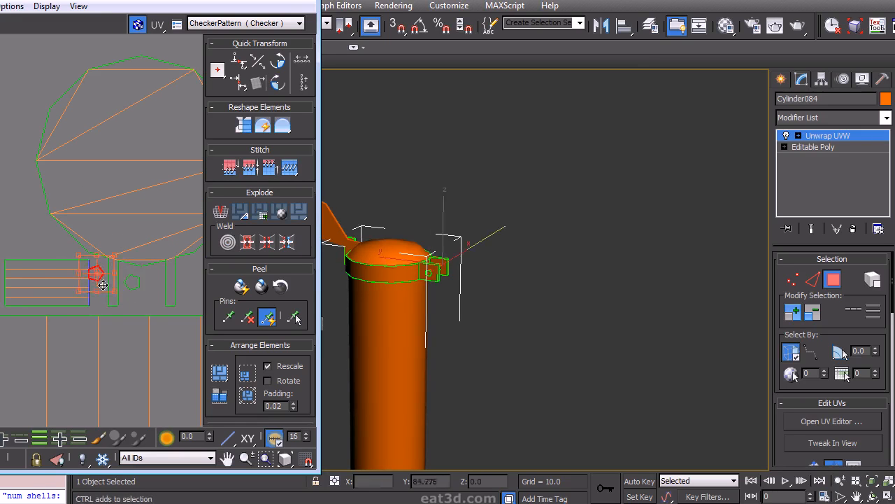
{"action": "scroll", "coordinate": [131, 285], "scroll_direction": "down", "scroll_amount": 5}
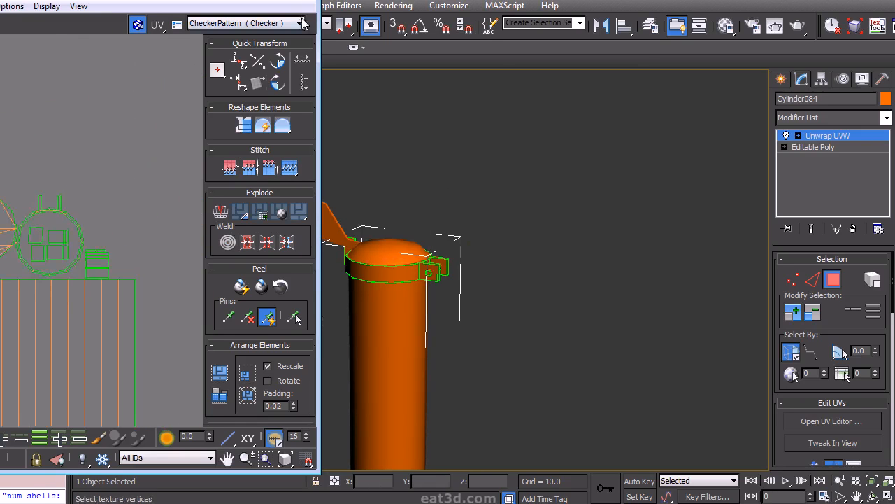
Step: Close the UV editor, collapse the exhaust collar's modifier stack, and generate its smoothing groups from UV shells
{"action": "left_click", "coordinate": [306, 1]}
{"action": "right_click", "coordinate": [816, 135]}
{"action": "left_click", "coordinate": [861, 261]}
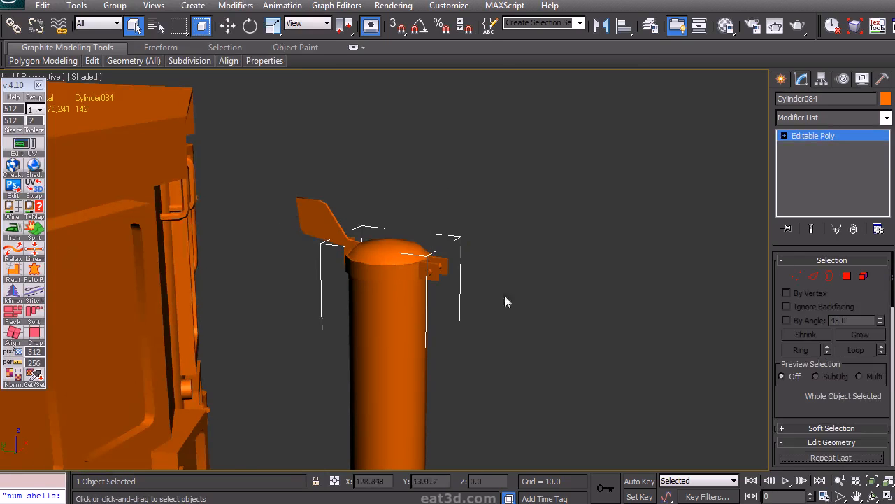
{"action": "left_click", "coordinate": [41, 131]}
{"action": "left_click", "coordinate": [104, 160]}
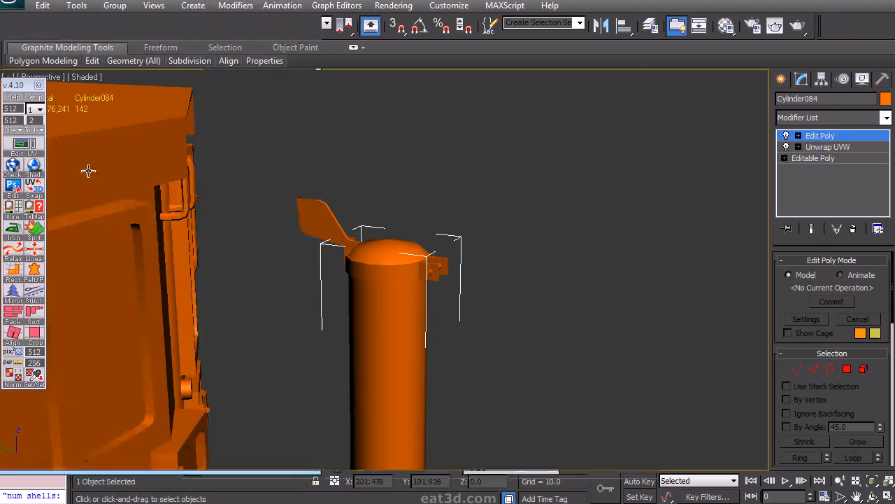
Step: Split the surrounding side strips from the octagonal dome's UV shell on the body's end
{"action": "scroll", "coordinate": [360, 260], "scroll_direction": "up", "scroll_amount": 10}
{"action": "middle_click_drag", "start_coordinate": [235, 301], "coordinate": [246, 294]}
{"action": "scroll", "coordinate": [235, 301], "scroll_direction": "up", "scroll_amount": 7}
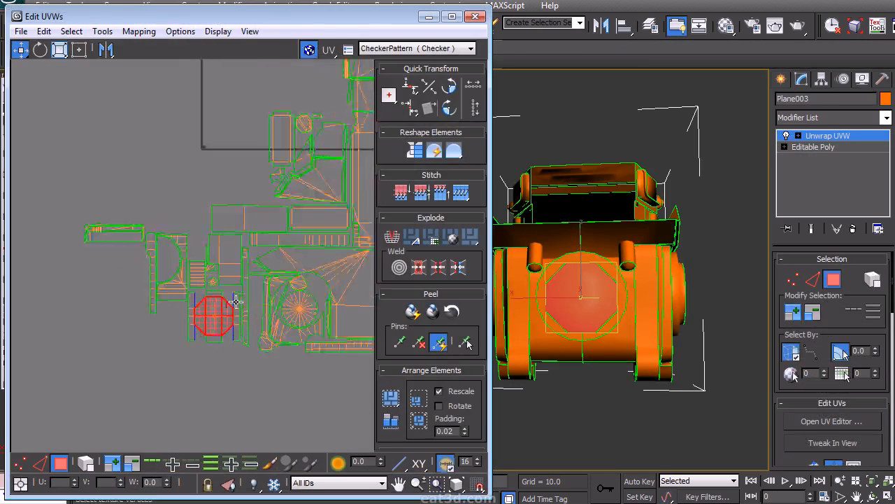
{"action": "middle_click_drag", "start_coordinate": [208, 334], "coordinate": [221, 269]}
{"action": "left_click_drag", "start_coordinate": [274, 435], "coordinate": [179, 375]}
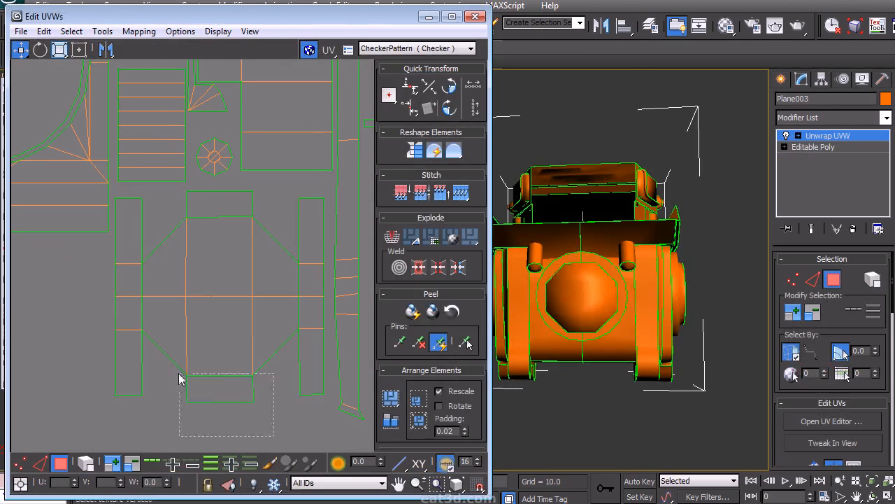
{"action": "key", "text": "ctrl+shift+s"}
{"action": "left_click_drag", "start_coordinate": [147, 202], "coordinate": [147, 202]}
{"action": "middle_click_drag", "start_coordinate": [237, 280], "coordinate": [221, 278]}
{"action": "left_click_drag", "start_coordinate": [309, 193], "coordinate": [210, 319]}
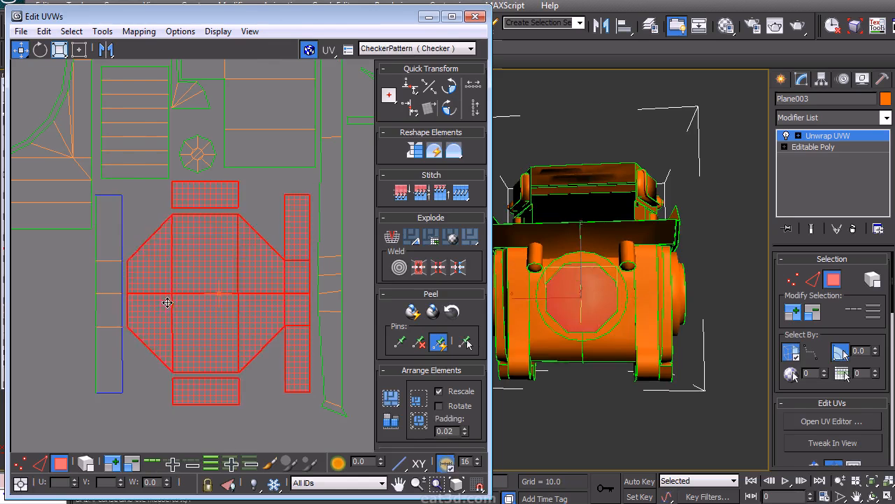
{"action": "left_click", "coordinate": [310, 194]}
{"action": "left_click", "coordinate": [301, 294]}
{"action": "middle_click_drag", "start_coordinate": [300, 294], "coordinate": [160, 269]}
Step: Select a face on the rounded rim around the raised disc and examine its place in the UV layout
{"action": "middle_click_drag", "start_coordinate": [610, 378], "coordinate": [580, 326], "text": "alt"}
{"action": "left_click", "coordinate": [602, 360]}
{"action": "scroll", "coordinate": [219, 245], "scroll_direction": "down", "scroll_amount": 5}
{"action": "middle_click_drag", "start_coordinate": [219, 244], "coordinate": [260, 278]}
{"action": "scroll", "coordinate": [260, 285], "scroll_direction": "up", "scroll_amount": 8}
{"action": "middle_click_drag", "start_coordinate": [148, 348], "coordinate": [152, 329]}
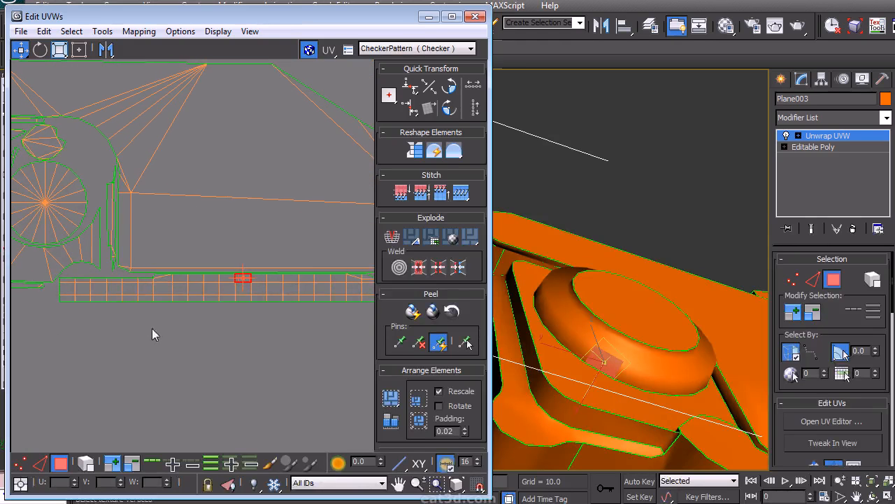
{"action": "left_click_drag", "start_coordinate": [422, 284], "coordinate": [422, 284]}
{"action": "middle_click_drag", "start_coordinate": [237, 309], "coordinate": [184, 314]}
{"action": "middle_click_drag", "start_coordinate": [240, 304], "coordinate": [244, 319]}
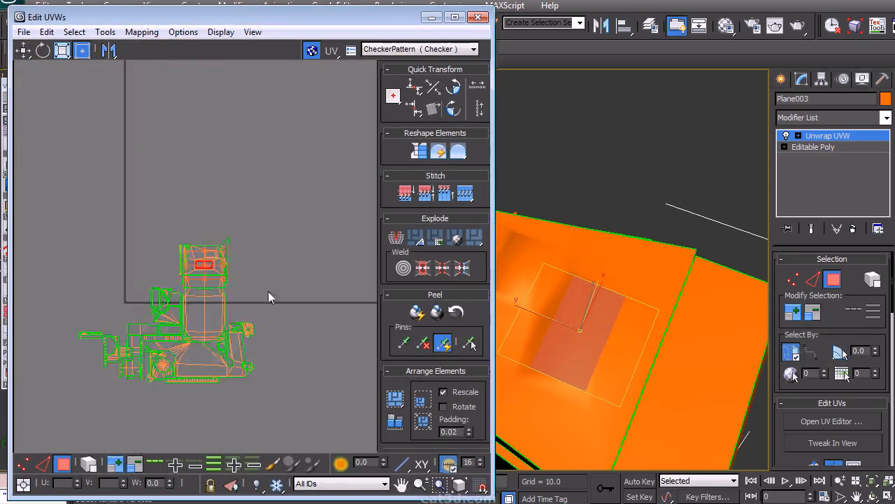
Step: Split the two recessed rectangular panels into their own UV shells and scale them down slightly
{"action": "scroll", "coordinate": [230, 270], "scroll_direction": "up", "scroll_amount": 5}
{"action": "middle_click_drag", "start_coordinate": [230, 270], "coordinate": [360, 319]}
{"action": "left_click", "coordinate": [115, 463]}
{"action": "middle_click_drag", "start_coordinate": [212, 313], "coordinate": [217, 349]}
{"action": "left_click_drag", "start_coordinate": [248, 267], "coordinate": [243, 271]}
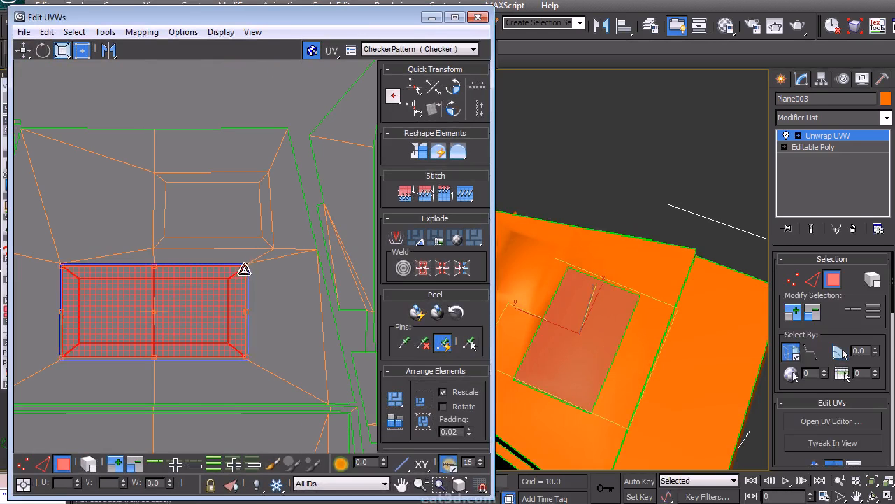
{"action": "left_click", "coordinate": [239, 224]}
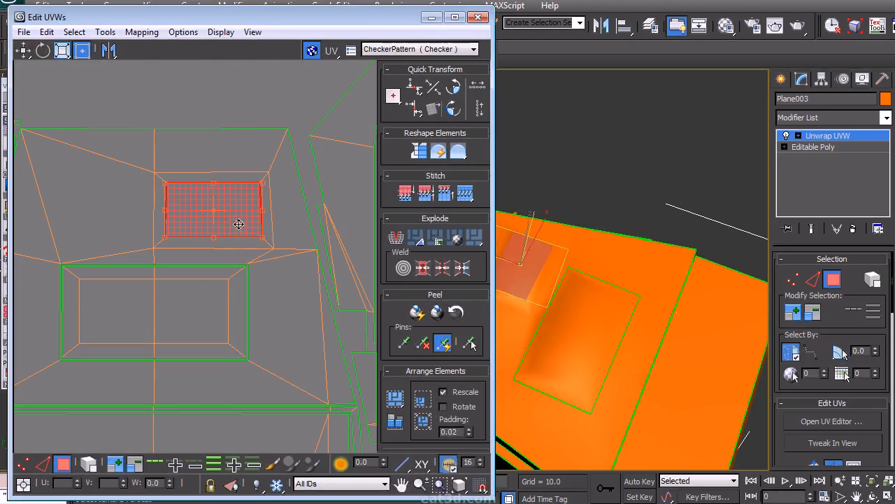
{"action": "left_click", "coordinate": [117, 464]}
{"action": "left_click_drag", "start_coordinate": [275, 174], "coordinate": [269, 180]}
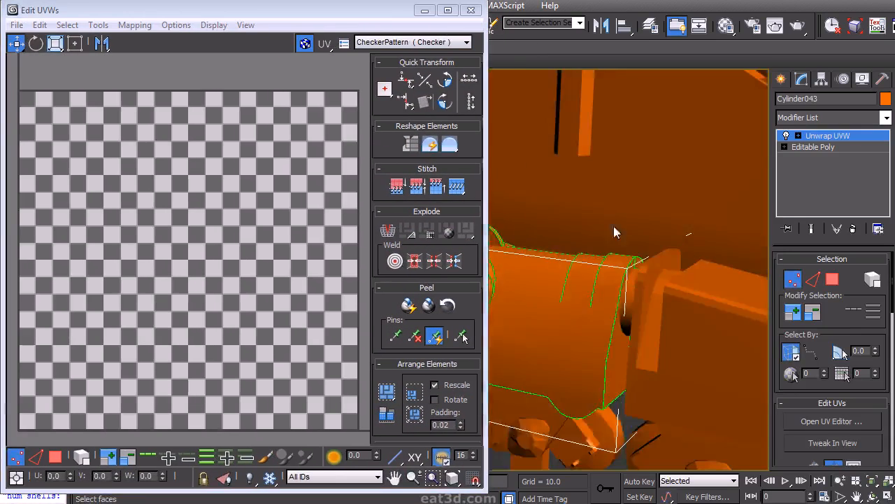
Step: Split the round recess's floor from its wall ring in the cylinder housing's UVs and move it into the circular opening
{"action": "right_click", "coordinate": [650, 248]}
{"action": "left_click", "coordinate": [588, 203]}
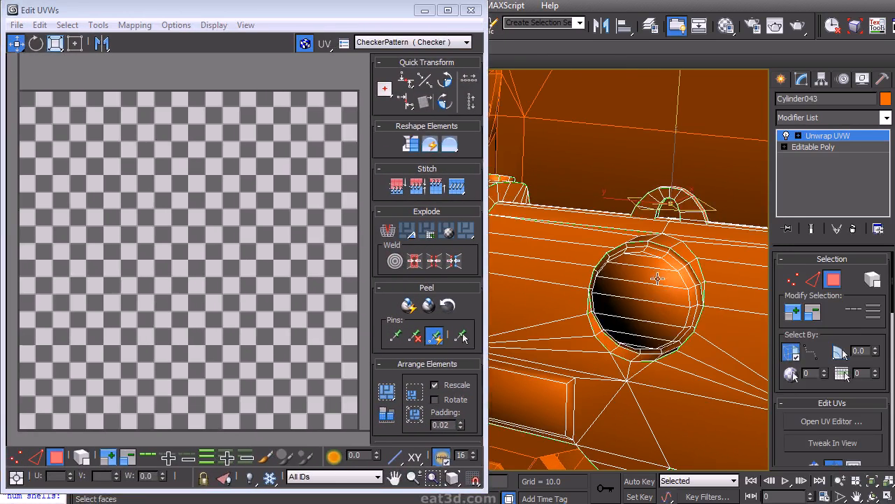
{"action": "left_click", "coordinate": [656, 294]}
{"action": "scroll", "coordinate": [259, 277], "scroll_direction": "down", "scroll_amount": 12}
{"action": "middle_click_drag", "start_coordinate": [262, 280], "coordinate": [275, 250]}
{"action": "middle_click_drag", "start_coordinate": [77, 419], "coordinate": [292, 295]}
{"action": "scroll", "coordinate": [226, 308], "scroll_direction": "up", "scroll_amount": 6}
{"action": "left_click_drag", "start_coordinate": [90, 298], "coordinate": [281, 247]}
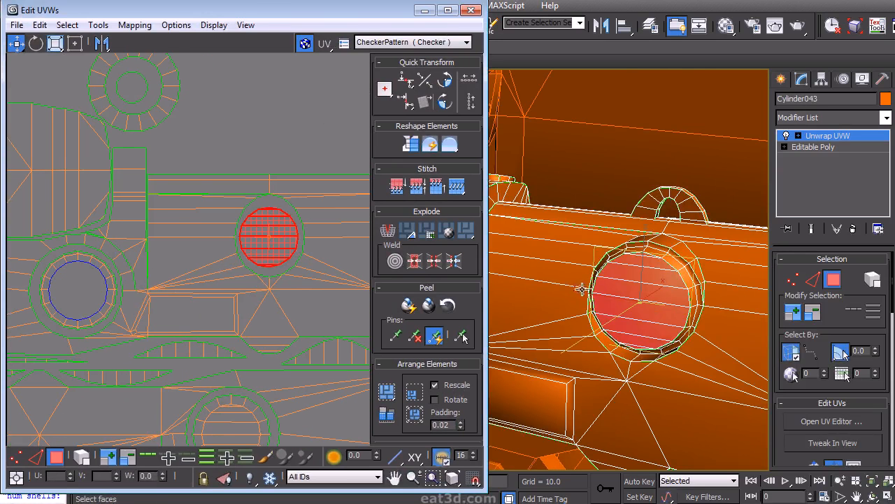
{"action": "left_click", "coordinate": [85, 310]}
{"action": "middle_click_drag", "start_coordinate": [608, 286], "coordinate": [598, 297], "text": "alt"}
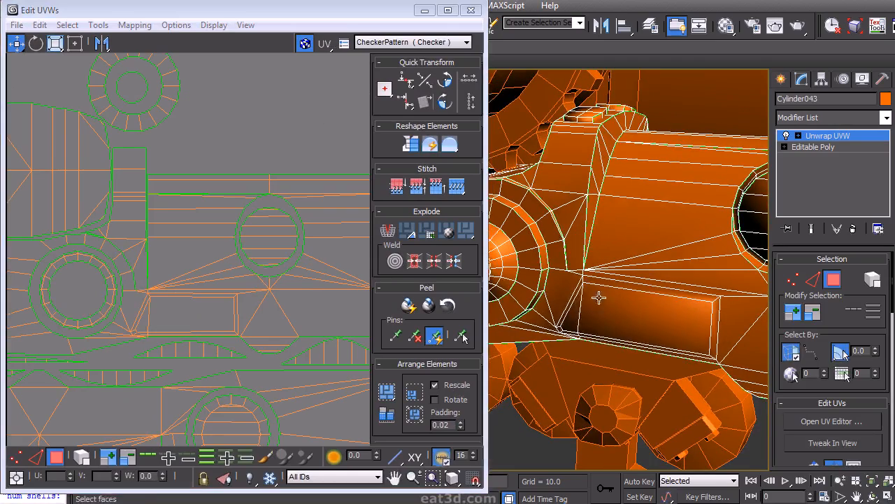
Step: Locate the square bolt head on the cylinder housing in the UV layout and split off its first side strip
{"action": "left_click", "coordinate": [597, 320]}
{"action": "middle_click_drag", "start_coordinate": [270, 334], "coordinate": [188, 283]}
{"action": "scroll", "coordinate": [258, 322], "scroll_direction": "down", "scroll_amount": 3}
{"action": "middle_click_drag", "start_coordinate": [534, 295], "coordinate": [596, 333]}
{"action": "left_click", "coordinate": [683, 185]}
{"action": "middle_click_drag", "start_coordinate": [335, 261], "coordinate": [253, 306]}
{"action": "scroll", "coordinate": [252, 306], "scroll_direction": "up", "scroll_amount": 2}
{"action": "scroll", "coordinate": [209, 285], "scroll_direction": "up", "scroll_amount": 6}
{"action": "left_click", "coordinate": [189, 365]}
{"action": "middle_click_drag", "start_coordinate": [189, 365], "coordinate": [184, 358]}
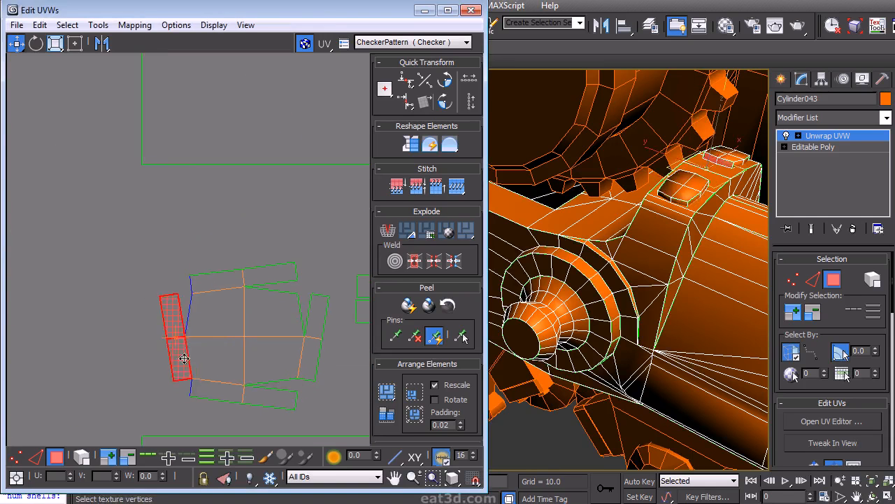
Step: Split the bolt head's remaining side strips into separate UV shells and collapse the cylinder housing's modifier stack
{"action": "left_click", "coordinate": [218, 383]}
{"action": "left_click", "coordinate": [314, 327]}
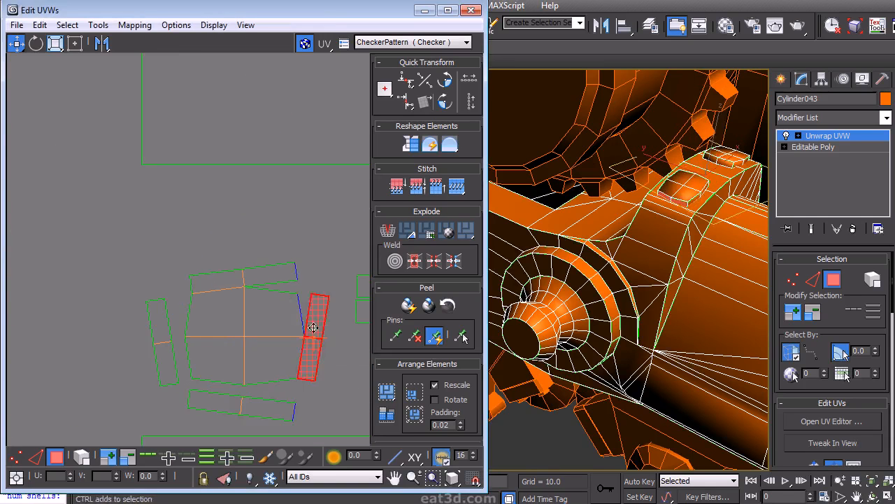
{"action": "left_click", "coordinate": [222, 291]}
{"action": "scroll", "coordinate": [210, 272], "scroll_direction": "down", "scroll_amount": 10}
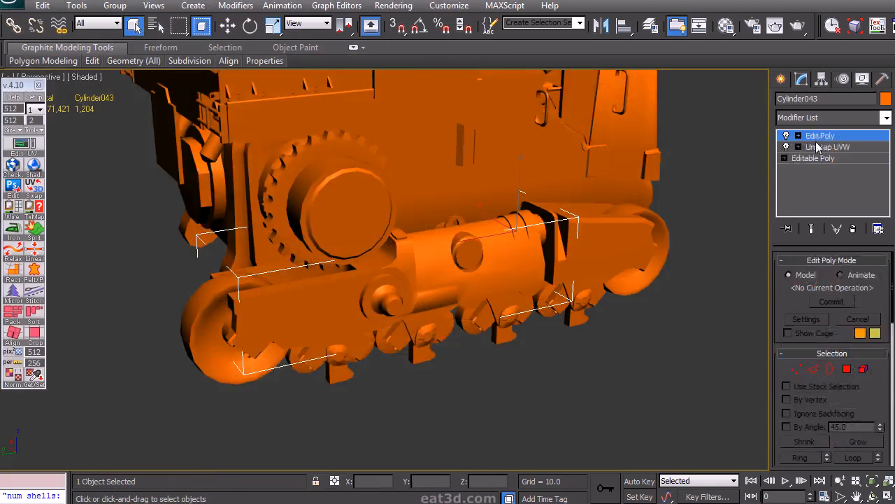
{"action": "right_click", "coordinate": [811, 136]}
{"action": "left_click", "coordinate": [790, 276]}
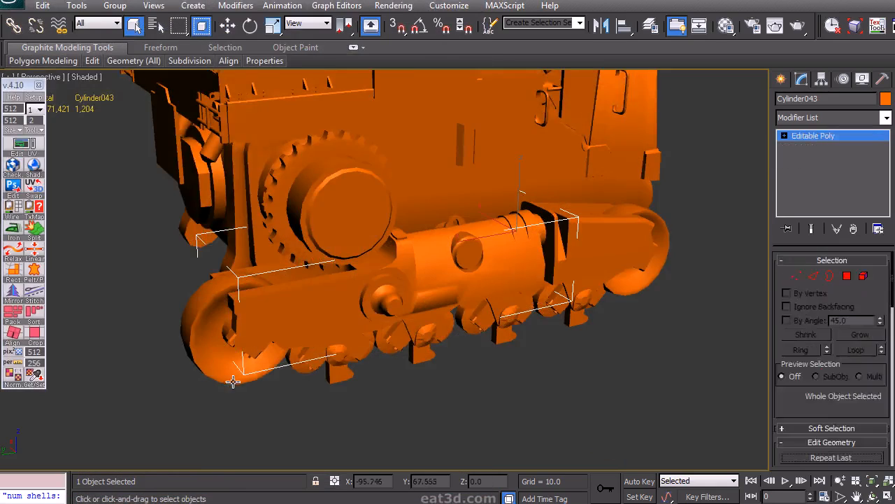
Step: Generate smoothing groups from UV shells for the large end wheel and collapse its modifier stack
{"action": "left_click", "coordinate": [33, 130]}
{"action": "left_click", "coordinate": [87, 159]}
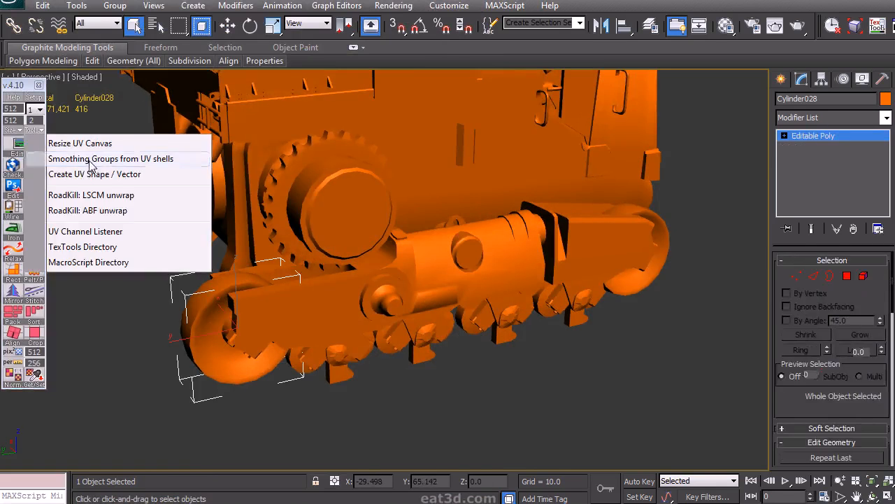
{"action": "middle_click_drag", "start_coordinate": [315, 277], "coordinate": [378, 248], "text": "alt"}
{"action": "right_click", "coordinate": [839, 136]}
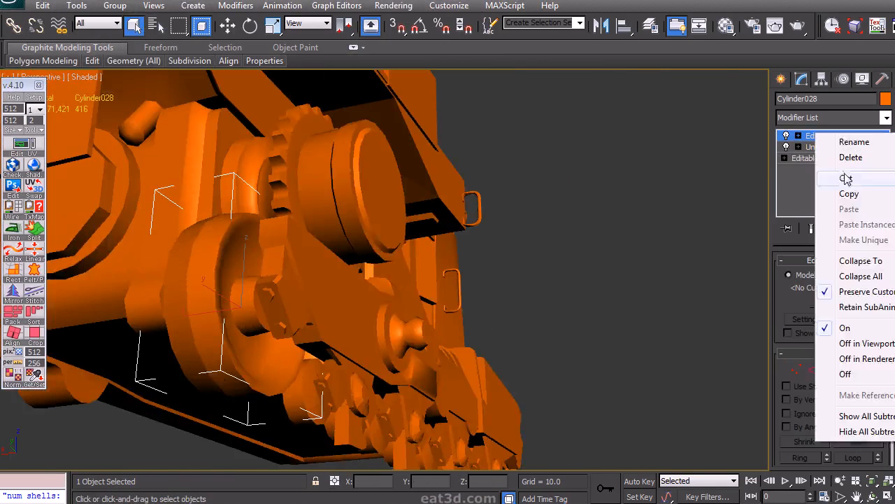
{"action": "left_click", "coordinate": [860, 260]}
Step: Check the first roller bracket's shading and generate smoothing groups from UV shells for the second roller bracket
{"action": "middle_click_drag", "start_coordinate": [707, 284], "coordinate": [378, 294], "text": "alt"}
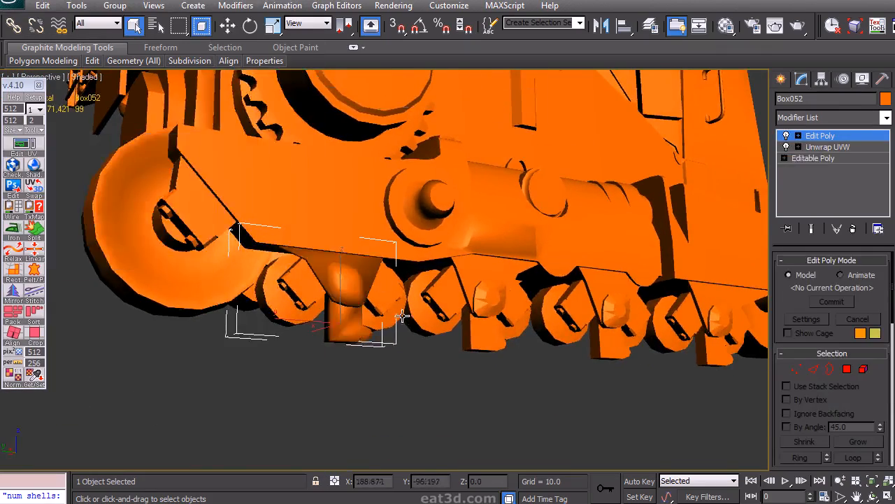
{"action": "mouse_move", "coordinate": [402, 316]}
{"action": "middle_mouse_down", "text": "alt"}
{"action": "mouse_move", "coordinate": [359, 240]}
{"action": "mouse_move", "coordinate": [314, 319]}
{"action": "mouse_move", "coordinate": [413, 313]}
{"action": "middle_mouse_up", "text": "alt"}
{"action": "scroll", "coordinate": [413, 312], "scroll_direction": "up", "scroll_amount": 3}
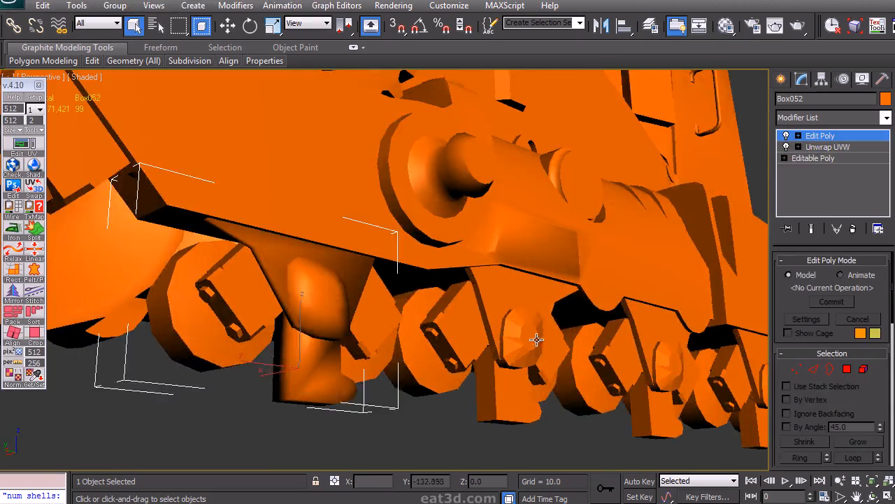
{"action": "left_click", "coordinate": [537, 340]}
{"action": "left_click", "coordinate": [504, 285]}
{"action": "scroll", "coordinate": [456, 295], "scroll_direction": "down", "scroll_amount": 2}
{"action": "left_click", "coordinate": [34, 130]}
{"action": "left_click", "coordinate": [113, 160]}
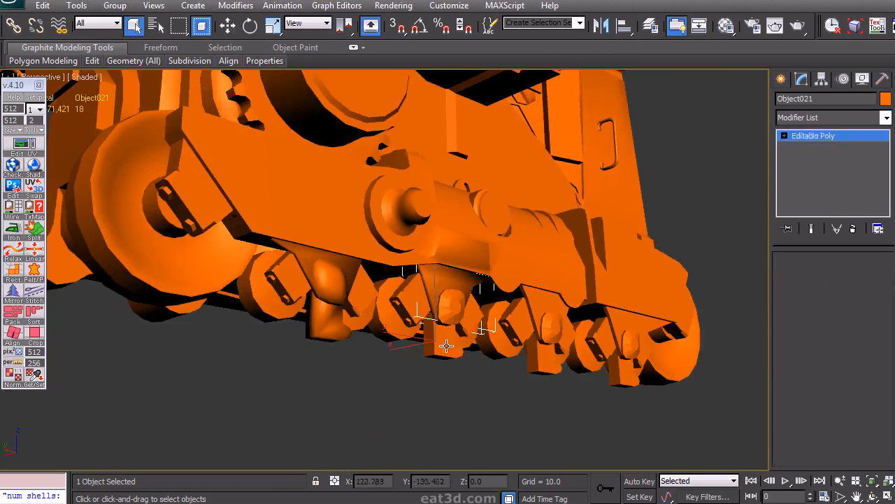
Step: Clone the second bracket's foot along the track frame as two single instances for the third and fourth brackets
{"action": "left_click", "coordinate": [446, 346]}
{"action": "left_click", "coordinate": [549, 360]}
{"action": "middle_click_drag", "start_coordinate": [598, 343], "coordinate": [553, 381], "text": "alt"}
{"action": "left_click", "coordinate": [645, 368]}
{"action": "left_click", "coordinate": [335, 356]}
{"action": "middle_click_drag", "start_coordinate": [352, 361], "coordinate": [330, 372]}
{"action": "key", "text": "w"}
{"action": "left_click_drag", "start_coordinate": [303, 370], "coordinate": [510, 375], "text": "shift"}
{"action": "left_click", "coordinate": [448, 309]}
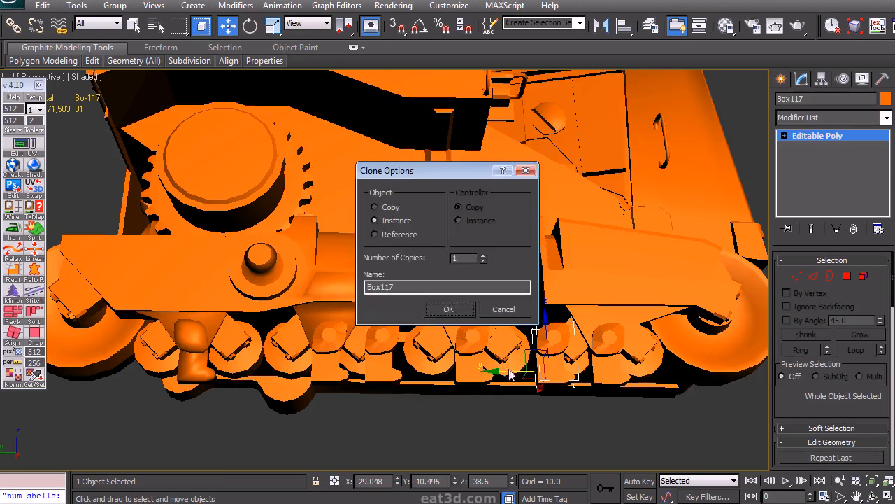
{"action": "left_click", "coordinate": [446, 309]}
Step: Delete the original third and fourth feet and centre a cloned foot under the third bracket with Align
{"action": "key", "text": "ctrl+z"}
{"action": "key", "text": "ctrl+z"}
{"action": "key", "text": "ctrl+z"}
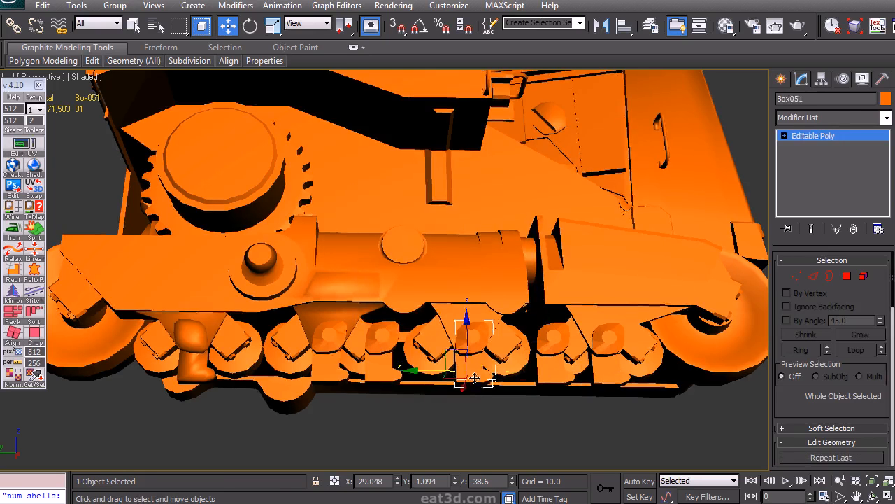
{"action": "left_click", "coordinate": [602, 26]}
{"action": "key", "text": "Escape"}
{"action": "left_click", "coordinate": [625, 26]}
{"action": "left_click", "coordinate": [475, 353]}
{"action": "left_click_drag", "start_coordinate": [493, 126], "coordinate": [351, 104]}
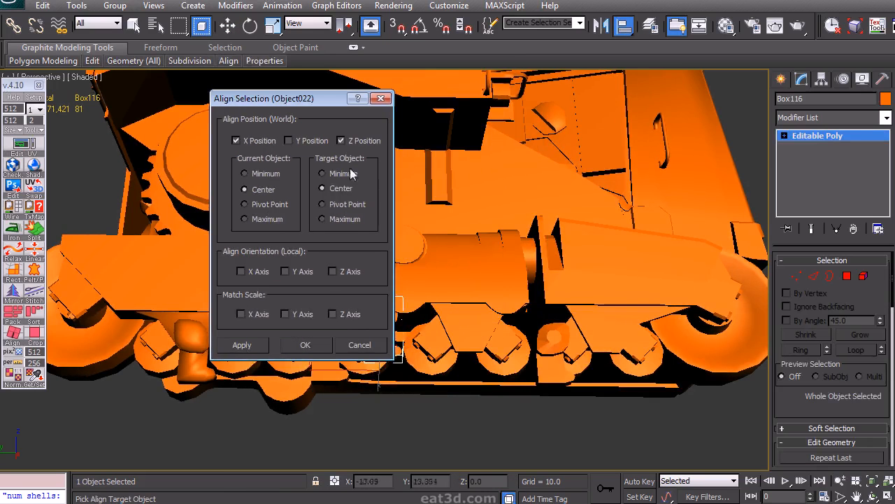
{"action": "left_click", "coordinate": [303, 345]}
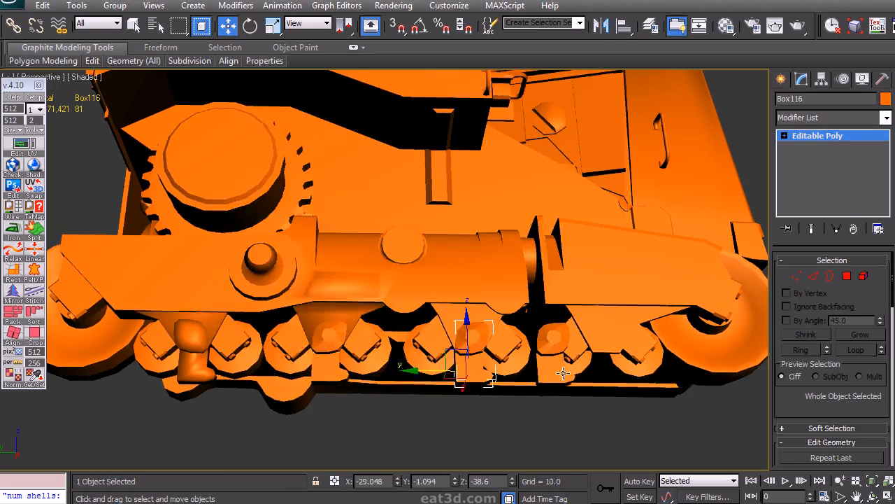
Step: Align the other cloned foot under the fourth bracket and generate smoothing groups from UV shells for the instanced feet
{"action": "left_click", "coordinate": [555, 350]}
{"action": "left_click", "coordinate": [624, 27]}
{"action": "left_click", "coordinate": [607, 333]}
{"action": "left_click", "coordinate": [312, 343]}
{"action": "left_click", "coordinate": [336, 372]}
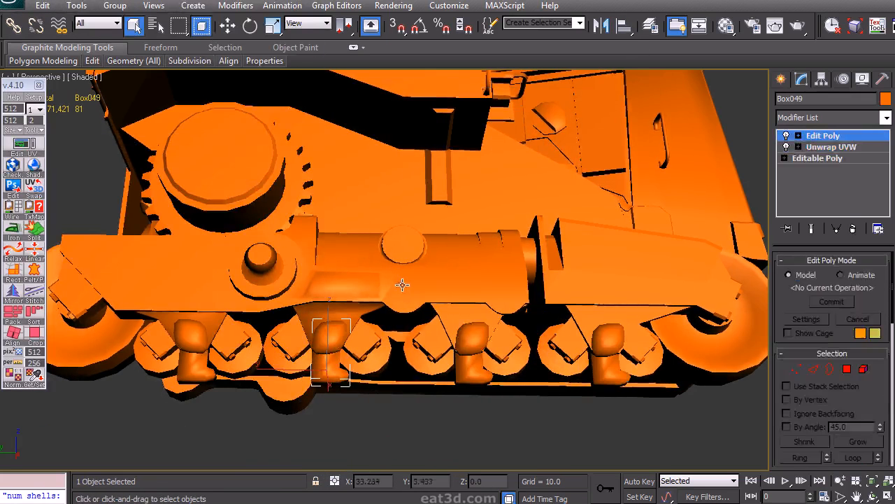
Step: Delete the third roller bracket above its foot
{"action": "left_click", "coordinate": [462, 318]}
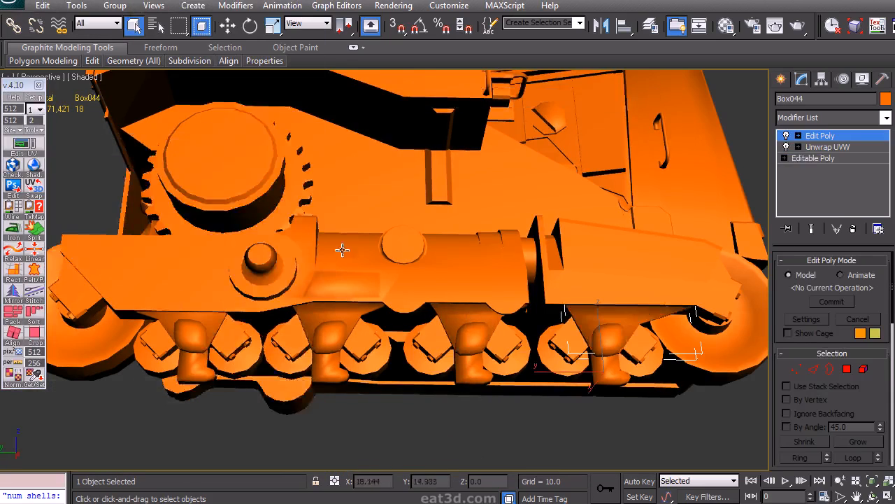
{"action": "middle_click_drag", "start_coordinate": [342, 250], "coordinate": [407, 292], "text": "alt"}
{"action": "left_click", "coordinate": [407, 293]}
{"action": "key", "text": "Delete"}
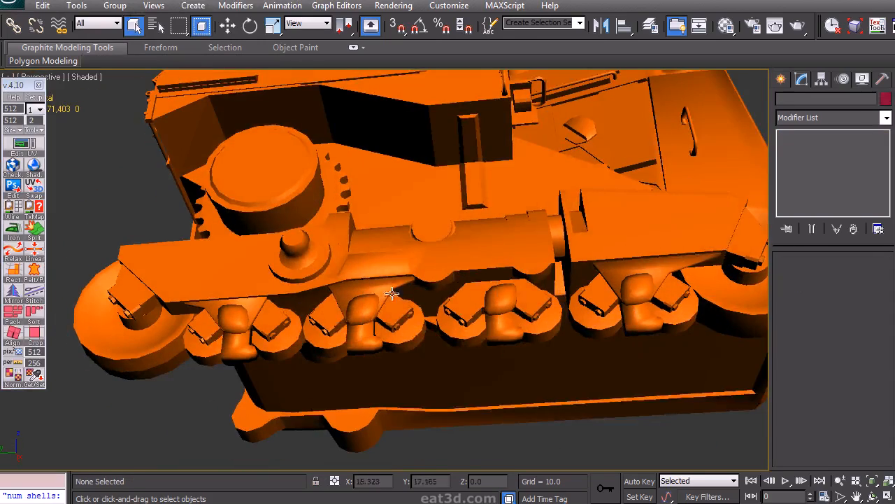
Step: Clone the second roller bracket as an instance and align it with the third foot
{"action": "left_click", "coordinate": [394, 295]}
{"action": "key", "text": "w"}
{"action": "left_click_drag", "start_coordinate": [325, 345], "coordinate": [465, 338], "text": "shift"}
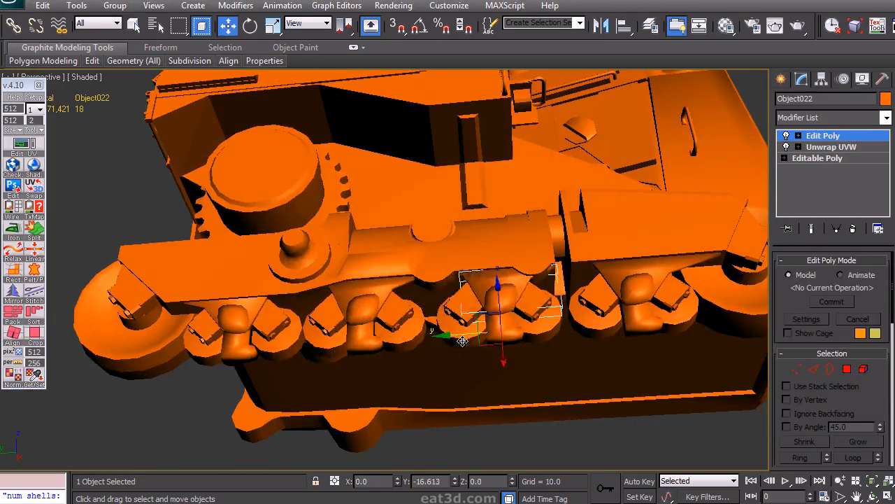
{"action": "left_click", "coordinate": [443, 310]}
{"action": "left_click", "coordinate": [626, 27]}
{"action": "left_click", "coordinate": [505, 327]}
{"action": "left_click", "coordinate": [305, 345]}
Step: Collapse the modifier stacks of the undercarriage's roller brackets and second foot
{"action": "middle_click_drag", "start_coordinate": [408, 328], "coordinate": [386, 299], "text": "alt"}
{"action": "left_click", "coordinate": [228, 298]}
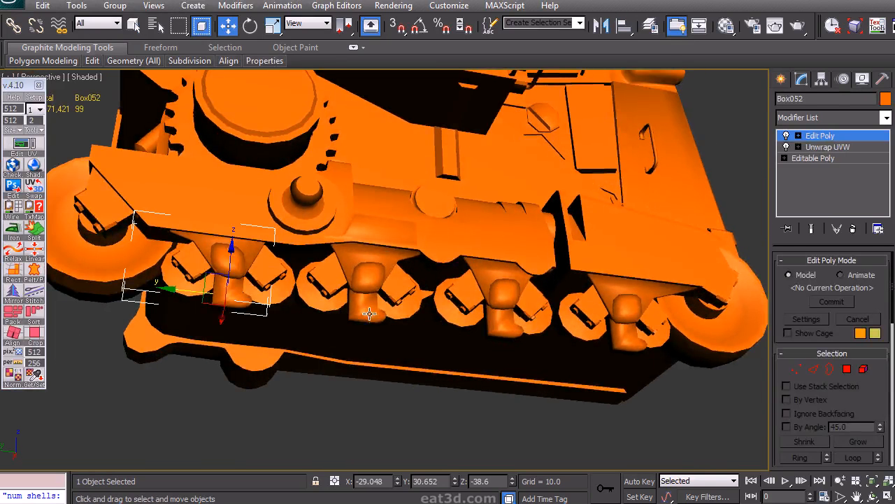
{"action": "left_click", "coordinate": [369, 313], "text": "ctrl"}
{"action": "left_click", "coordinate": [458, 427]}
{"action": "left_click", "coordinate": [236, 306]}
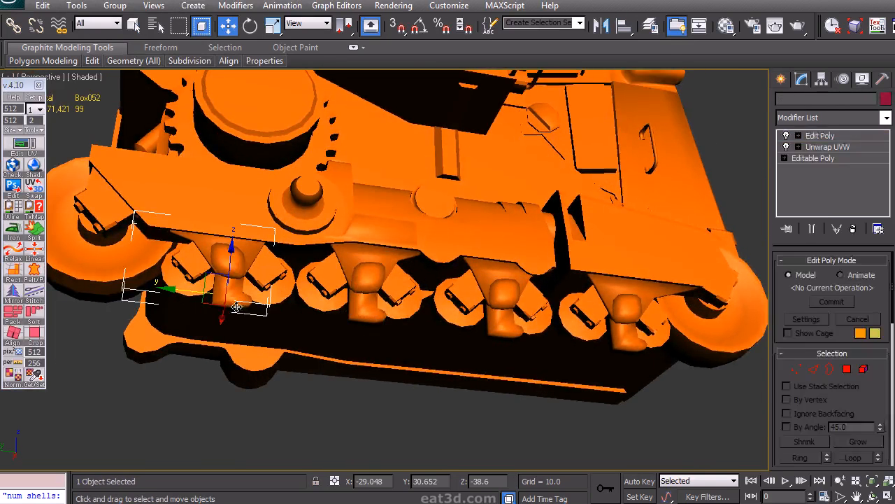
{"action": "right_click", "coordinate": [814, 138]}
{"action": "left_click", "coordinate": [860, 262]}
{"action": "left_click", "coordinate": [367, 290]}
{"action": "right_click", "coordinate": [813, 135]}
{"action": "left_click", "coordinate": [859, 261]}
{"action": "left_click", "coordinate": [369, 259]}
{"action": "right_click", "coordinate": [814, 138]}
{"action": "left_click", "coordinate": [859, 259]}
{"action": "left_click", "coordinate": [638, 285]}
{"action": "right_click", "coordinate": [814, 136]}
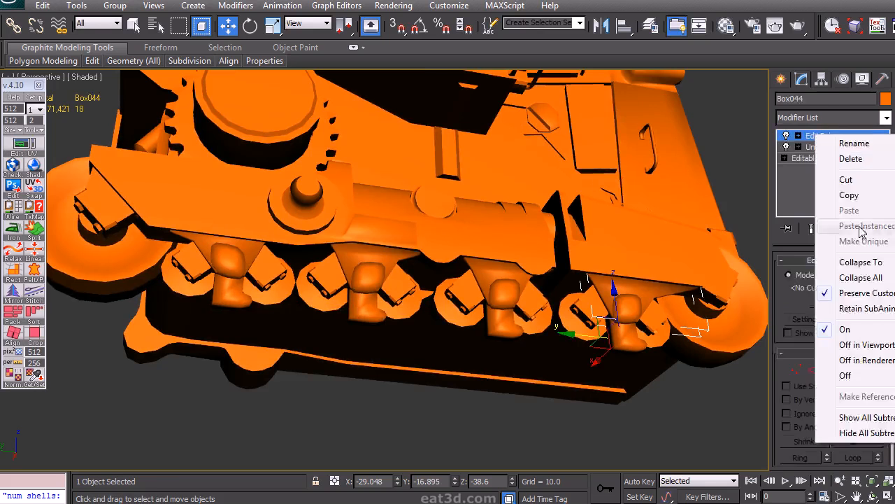
{"action": "left_click", "coordinate": [859, 262]}
Step: Apply one Unwrap UVW modifier to the four selected bracket and foot parts and open their shells in the UV editor
{"action": "left_click", "coordinate": [250, 253], "text": "ctrl"}
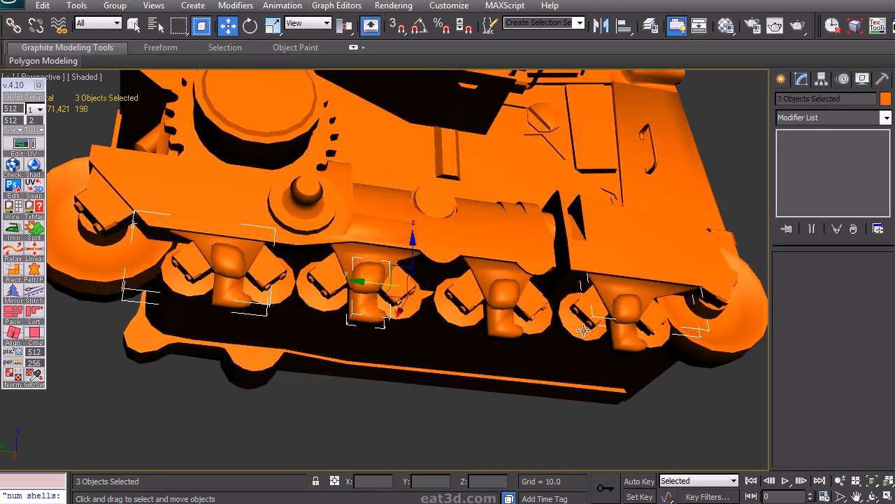
{"action": "middle_click_drag", "start_coordinate": [503, 306], "coordinate": [629, 308], "text": "alt"}
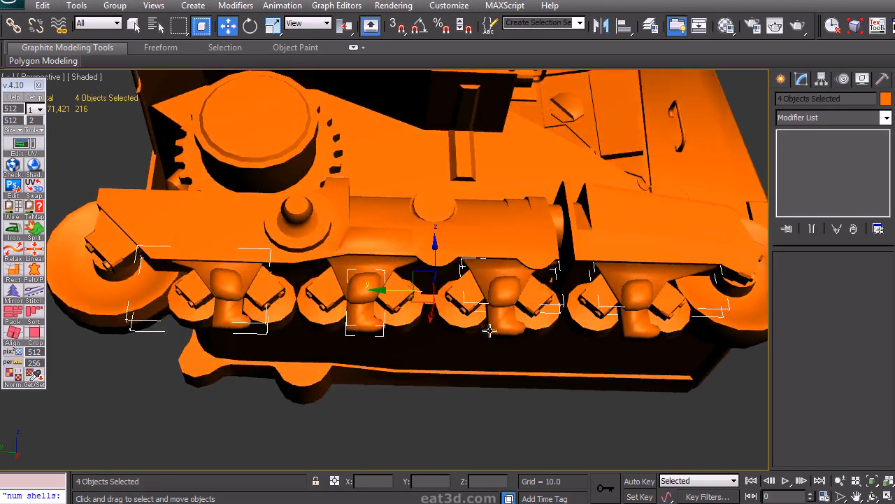
{"action": "middle_click_drag", "start_coordinate": [489, 330], "coordinate": [483, 337], "text": "alt"}
{"action": "left_click", "coordinate": [838, 123]}
{"action": "key", "text": "u"}
{"action": "key", "text": "Return"}
{"action": "left_click", "coordinate": [851, 422]}
{"action": "left_click_drag", "start_coordinate": [196, 1], "coordinate": [367, 18]}
{"action": "key", "text": "z"}
Step: Switch to UV face selection and split the narrow side strips away from the round shell
{"action": "right_click", "coordinate": [195, 230]}
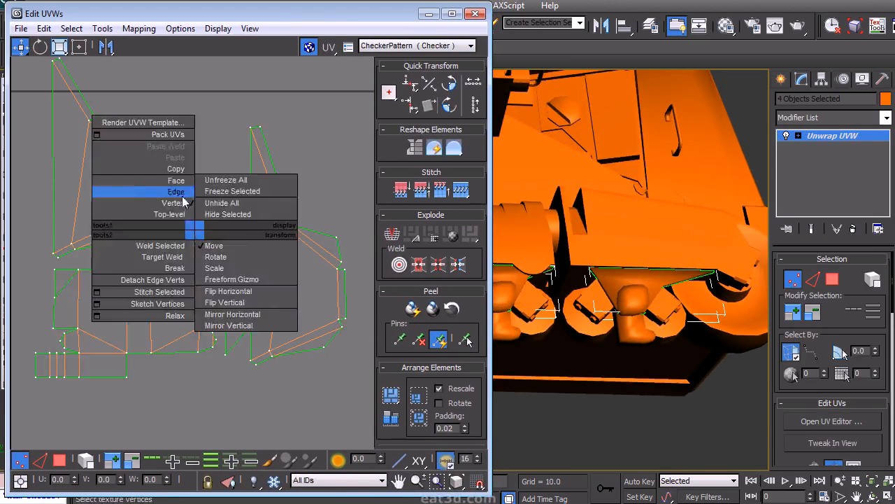
{"action": "left_click", "coordinate": [186, 182]}
{"action": "left_click_drag", "start_coordinate": [160, 281], "coordinate": [174, 248]}
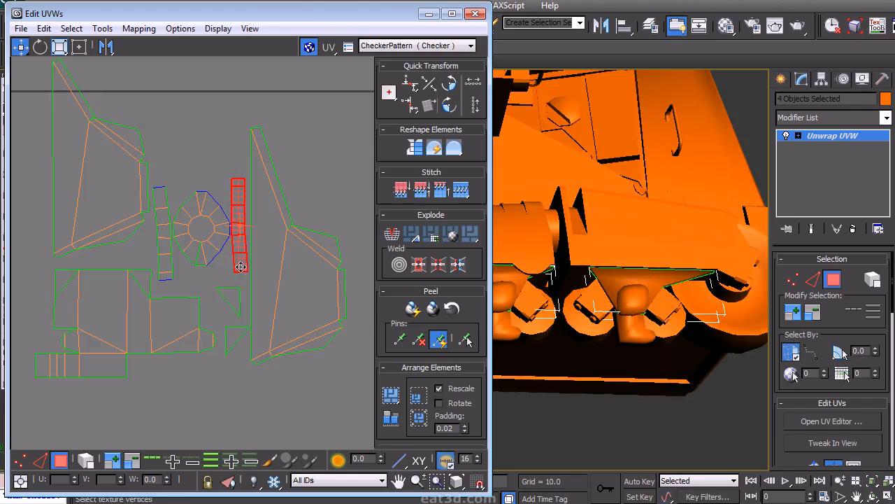
{"action": "middle_click_drag", "start_coordinate": [281, 281], "coordinate": [225, 306]}
{"action": "left_click", "coordinate": [286, 251]}
Step: Split the lower strip and side sections off the box-shaped shell so each lies apart
{"action": "middle_click_drag", "start_coordinate": [108, 370], "coordinate": [202, 318]}
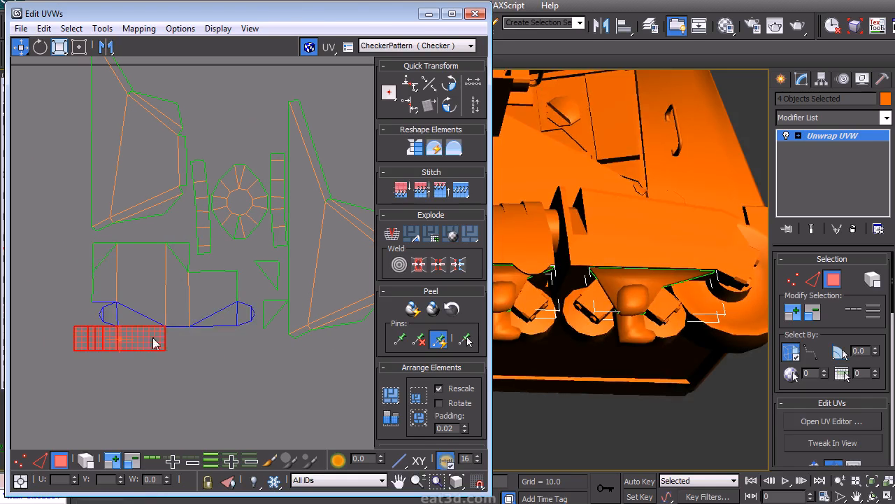
{"action": "left_click_drag", "start_coordinate": [121, 294], "coordinate": [112, 293]}
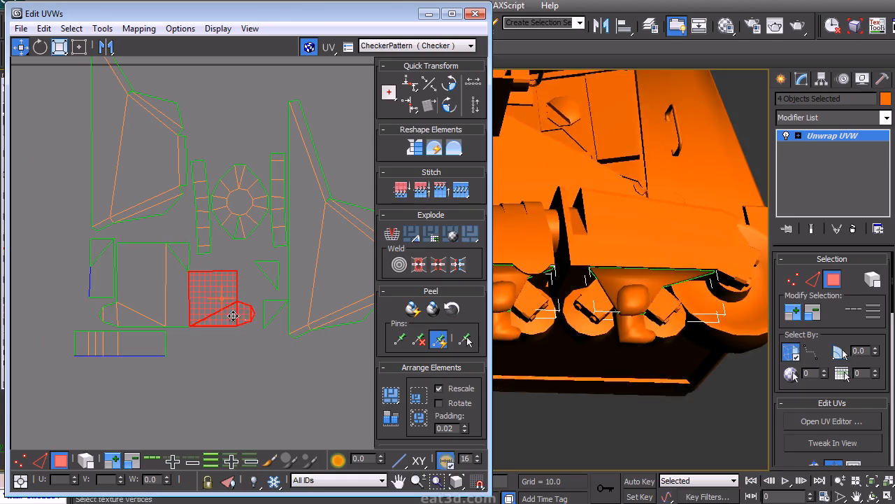
{"action": "left_click", "coordinate": [167, 268]}
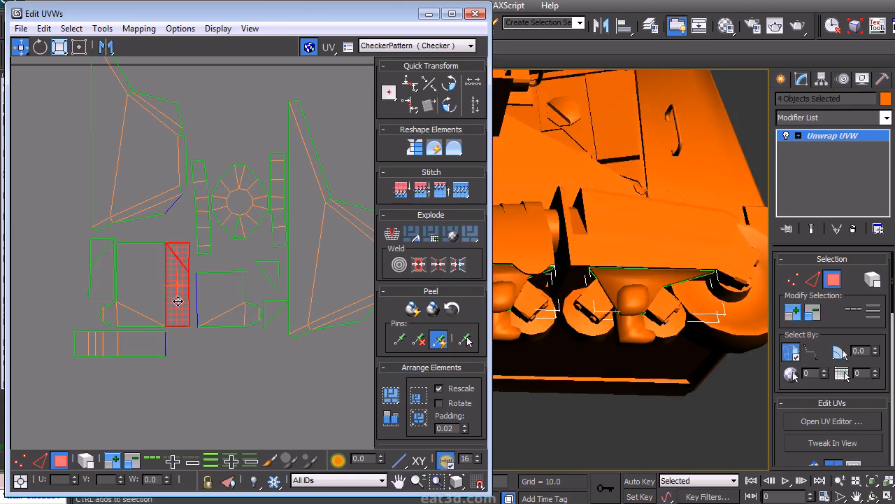
{"action": "left_click", "coordinate": [173, 227]}
Step: Separate the upper and vertical edge strips from the two large bracket side shells
{"action": "middle_click_drag", "start_coordinate": [160, 157], "coordinate": [183, 265]}
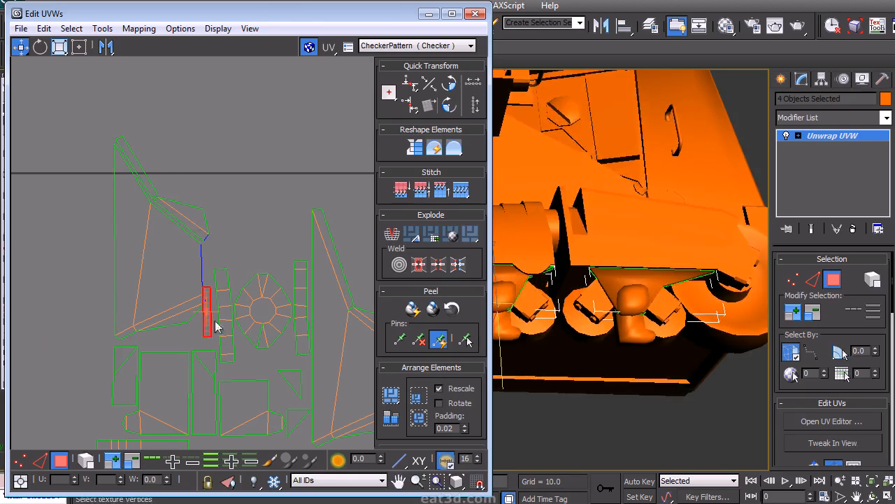
{"action": "left_click", "coordinate": [267, 351]}
{"action": "middle_click_drag", "start_coordinate": [291, 266], "coordinate": [185, 281]}
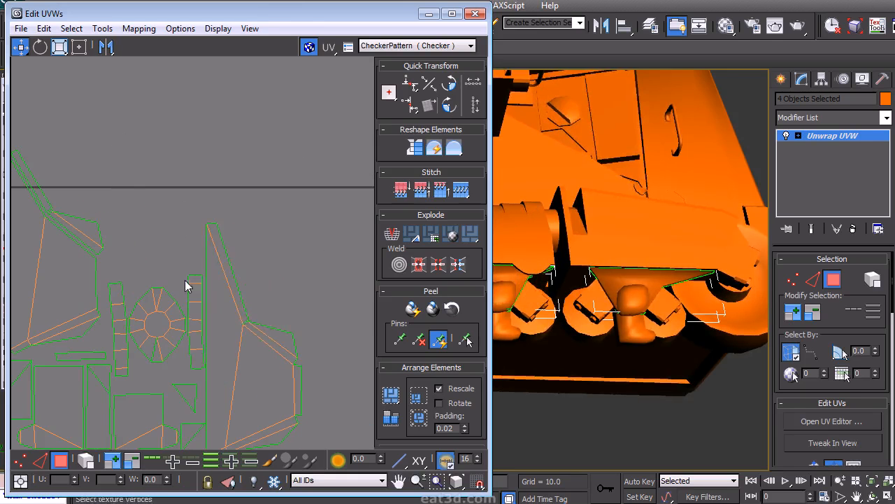
{"action": "left_click", "coordinate": [294, 344]}
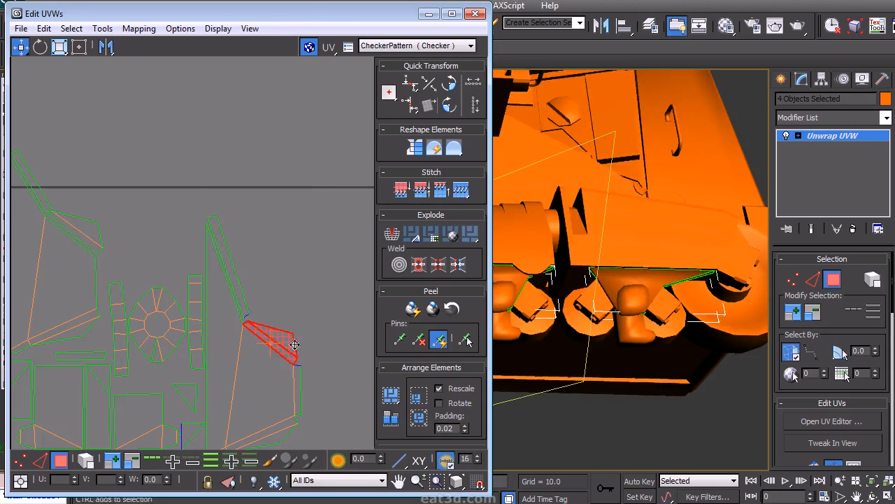
{"action": "middle_click_drag", "start_coordinate": [295, 341], "coordinate": [293, 282]}
{"action": "left_click", "coordinate": [292, 315]}
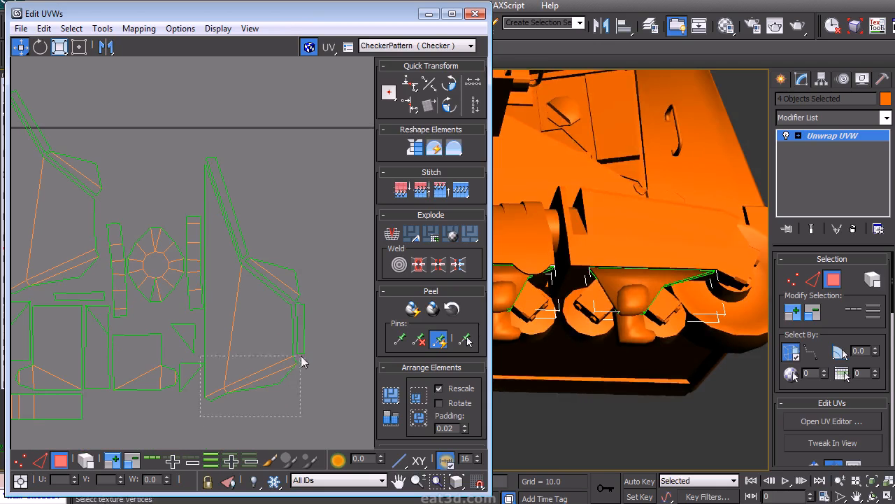
Step: Separate the lower edge strips from the large bracket side shells
{"action": "middle_click_drag", "start_coordinate": [235, 311], "coordinate": [352, 354]}
{"action": "left_click", "coordinate": [197, 315]}
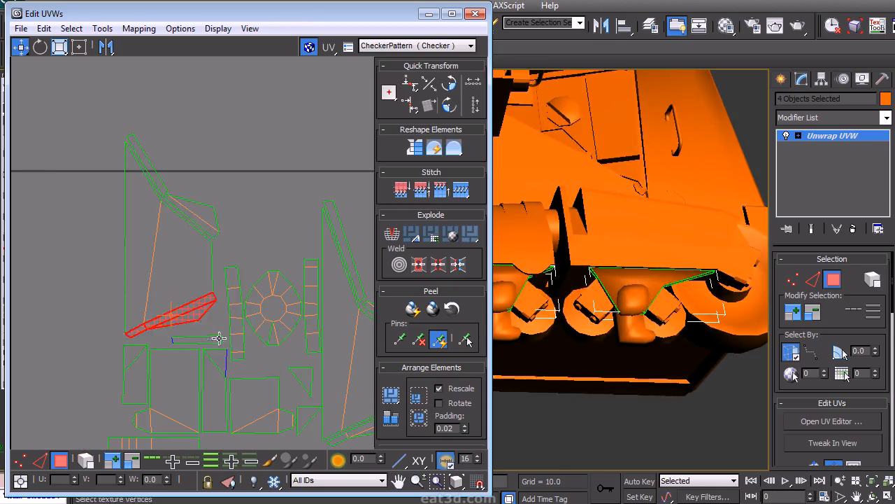
{"action": "left_click", "coordinate": [243, 290]}
{"action": "middle_click_drag", "start_coordinate": [243, 292], "coordinate": [205, 205]}
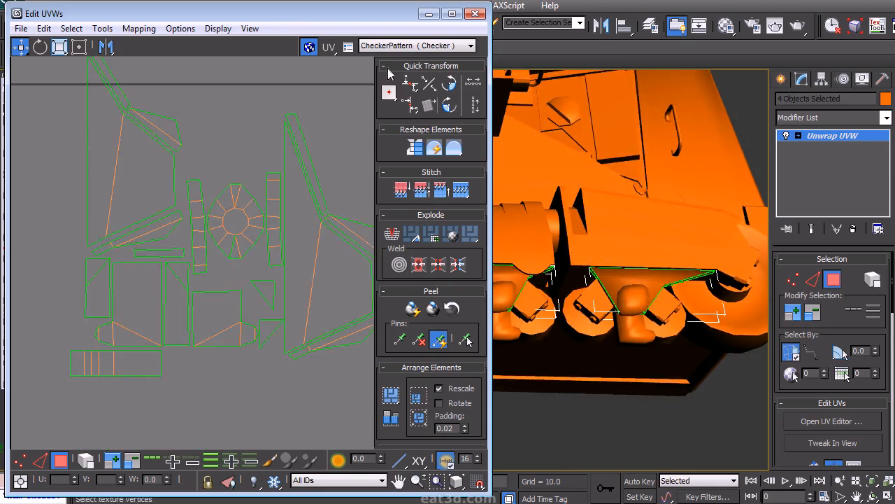
Step: Collapse the edited unwrap and generate smoothing groups from UV shells for the first roller bracket
{"action": "left_click", "coordinate": [476, 13]}
{"action": "right_click", "coordinate": [842, 137]}
{"action": "left_click", "coordinate": [837, 270]}
{"action": "left_click", "coordinate": [229, 317]}
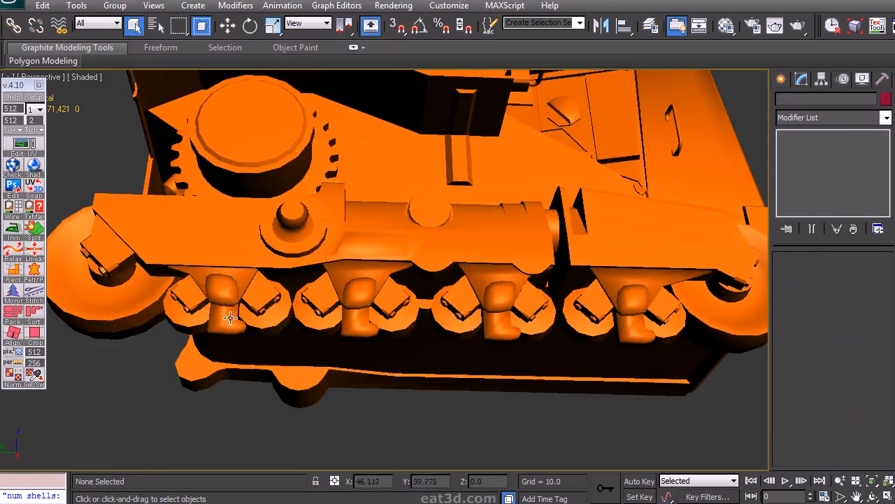
{"action": "left_click", "coordinate": [34, 131]}
{"action": "left_click", "coordinate": [85, 160]}
{"action": "middle_click_drag", "start_coordinate": [301, 296], "coordinate": [442, 269], "text": "alt"}
{"action": "right_click", "coordinate": [808, 137]}
{"action": "left_click", "coordinate": [850, 266]}
Step: Generate smoothing groups from UV shells for the second roller bracket and collapse its modifier stack
{"action": "left_click", "coordinate": [350, 307]}
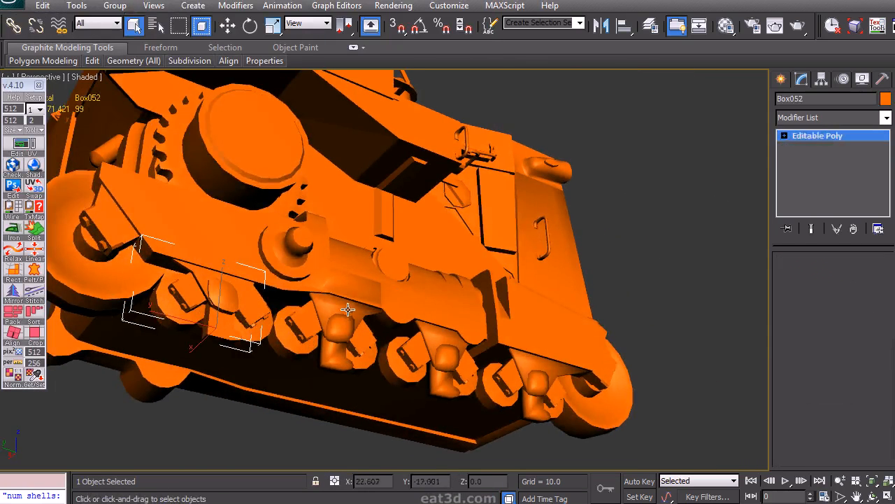
{"action": "left_click", "coordinate": [35, 130]}
{"action": "left_click", "coordinate": [88, 156]}
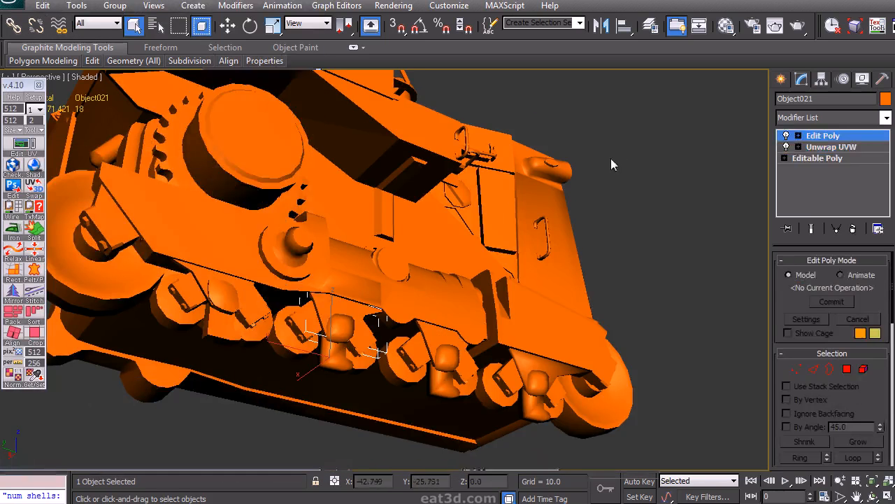
{"action": "right_click", "coordinate": [826, 138]}
{"action": "left_click", "coordinate": [845, 263]}
Step: Generate smoothing groups from UV shells for the second foot and the fourth roller bracket
{"action": "left_click", "coordinate": [341, 327]}
{"action": "left_click", "coordinate": [34, 130]}
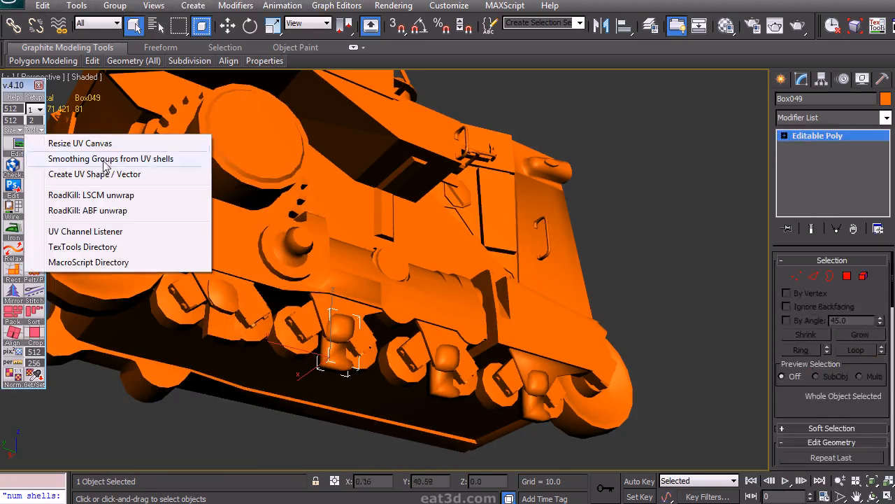
{"action": "left_click", "coordinate": [100, 161]}
{"action": "left_click", "coordinate": [481, 348]}
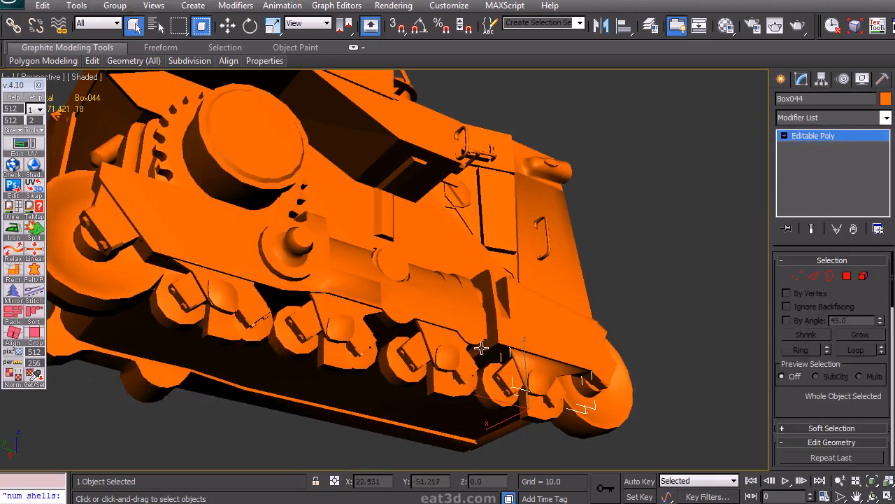
{"action": "left_click", "coordinate": [35, 130]}
{"action": "left_click", "coordinate": [105, 194]}
{"action": "right_click", "coordinate": [818, 137]}
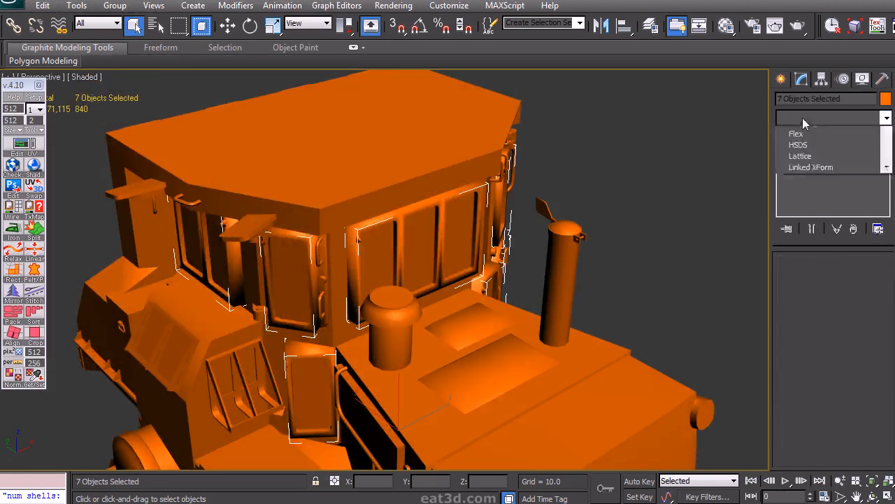
Step: Apply an Unwrap UVW modifier to the seven selected cabin window and door parts and open the UV editor
{"action": "left_click", "coordinate": [812, 168]}
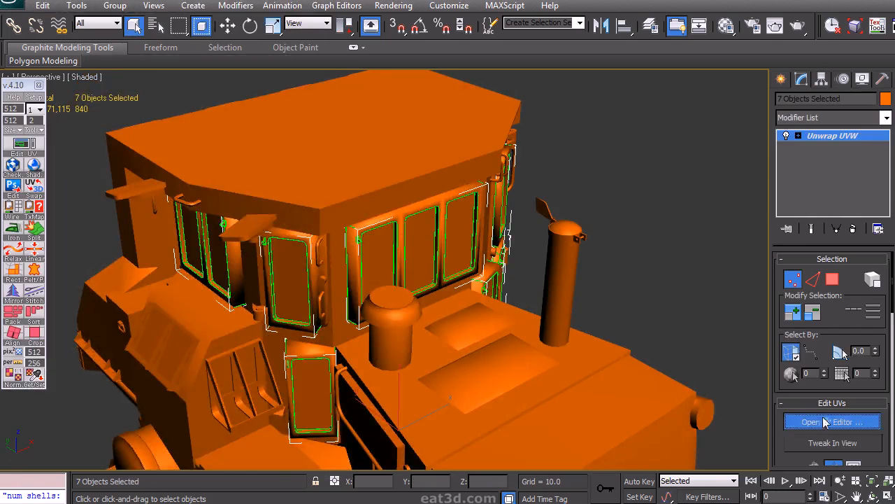
{"action": "left_click", "coordinate": [827, 421]}
{"action": "left_click_drag", "start_coordinate": [203, 0], "coordinate": [378, 22]}
{"action": "scroll", "coordinate": [262, 196], "scroll_direction": "down", "scroll_amount": 10}
{"action": "middle_click_drag", "start_coordinate": [175, 150], "coordinate": [272, 241]}
{"action": "scroll", "coordinate": [181, 221], "scroll_direction": "up", "scroll_amount": 4}
{"action": "middle_click_drag", "start_coordinate": [181, 222], "coordinate": [243, 195]}
{"action": "scroll", "coordinate": [239, 214], "scroll_direction": "up", "scroll_amount": 3}
Step: Switch to UV face selection and split the lower border strip off the three-pane window shell
{"action": "right_click", "coordinate": [216, 318]}
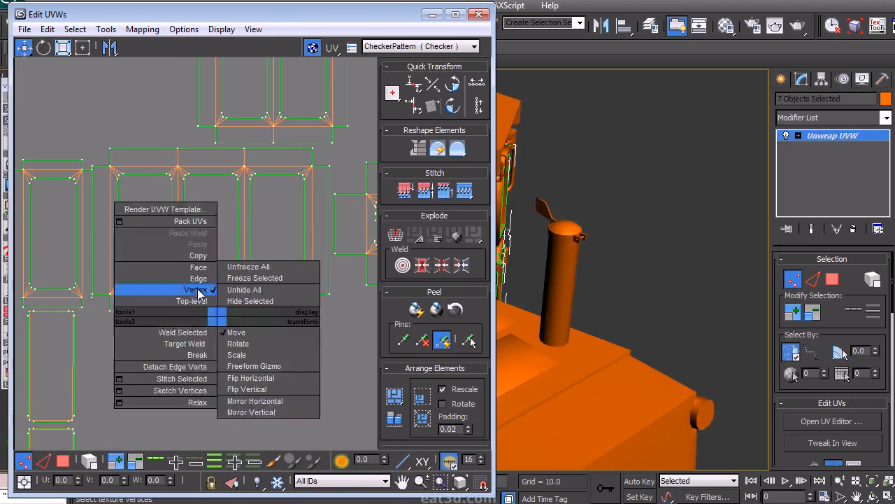
{"action": "left_click", "coordinate": [197, 267]}
{"action": "left_click_drag", "start_coordinate": [334, 330], "coordinate": [109, 289]}
{"action": "scroll", "coordinate": [235, 286], "scroll_direction": "up", "scroll_amount": 5}
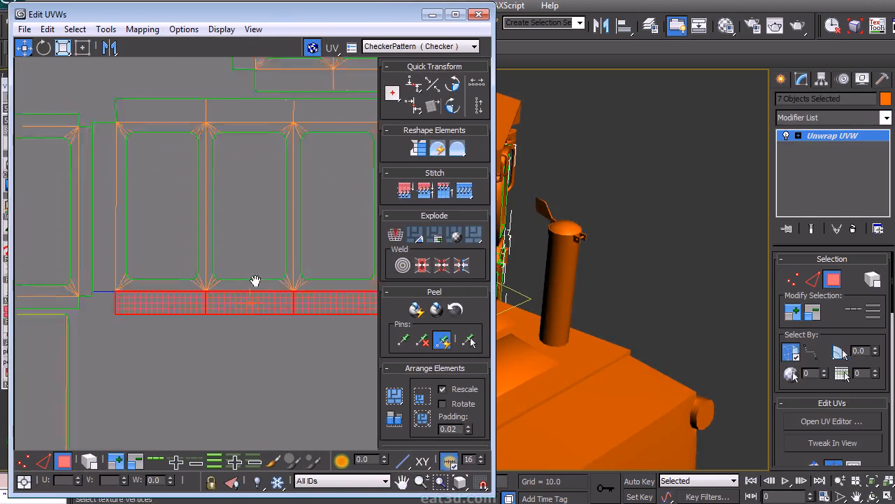
Step: Split the lower border strip off the single-pane window shell and shift the shell slightly away from its neighbour
{"action": "left_click_drag", "start_coordinate": [17, 326], "coordinate": [17, 326]}
{"action": "left_click_drag", "start_coordinate": [189, 380], "coordinate": [83, 360]}
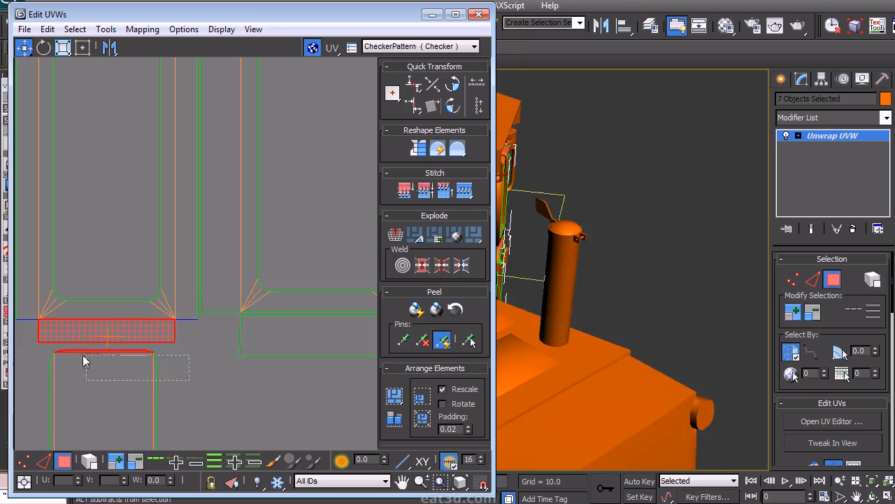
{"action": "left_click_drag", "start_coordinate": [155, 336], "coordinate": [156, 340]}
{"action": "middle_click_drag", "start_coordinate": [211, 314], "coordinate": [299, 343]}
{"action": "scroll", "coordinate": [299, 343], "scroll_direction": "down", "scroll_amount": 2}
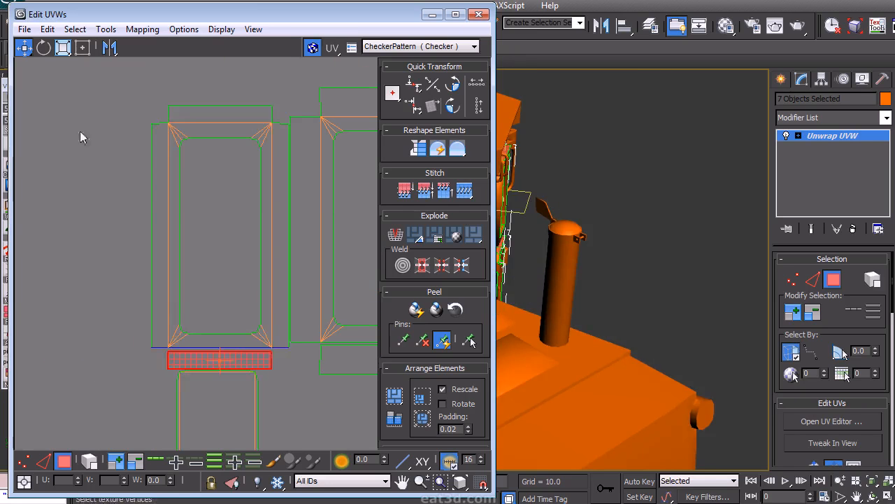
{"action": "left_click_drag", "start_coordinate": [288, 370], "coordinate": [273, 371]}
{"action": "left_click_drag", "start_coordinate": [210, 360], "coordinate": [203, 359]}
Step: Split the remaining border strips off the single-pane window shell
{"action": "left_click_drag", "start_coordinate": [119, 357], "coordinate": [164, 120]}
{"action": "left_click_drag", "start_coordinate": [155, 277], "coordinate": [150, 277]}
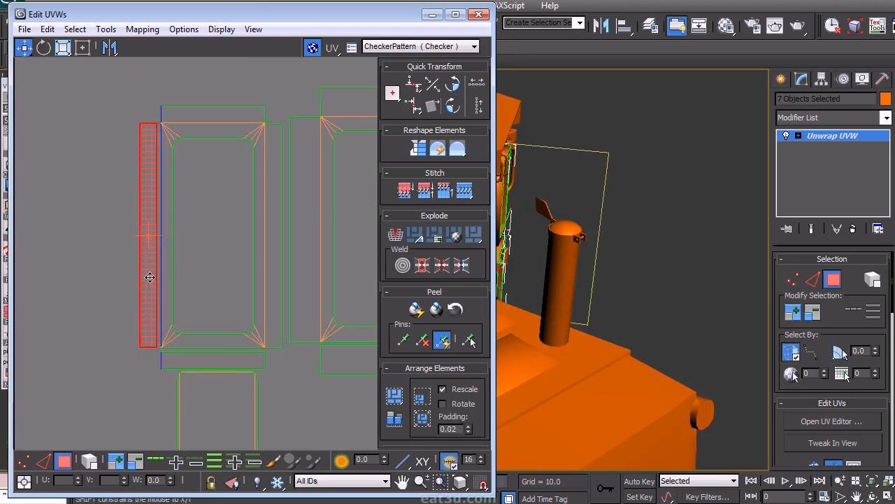
{"action": "middle_click_drag", "start_coordinate": [151, 278], "coordinate": [145, 345]}
{"action": "left_click_drag", "start_coordinate": [274, 198], "coordinate": [258, 384]}
{"action": "middle_click_drag", "start_coordinate": [288, 348], "coordinate": [219, 329]}
{"action": "left_click_drag", "start_coordinate": [200, 401], "coordinate": [255, 176]}
Step: Split the upper and side border strips off the three-pane window shell
{"action": "middle_click_drag", "start_coordinate": [232, 300], "coordinate": [60, 343]}
{"action": "scroll", "coordinate": [60, 343], "scroll_direction": "down", "scroll_amount": 3}
{"action": "left_click", "coordinate": [297, 238]}
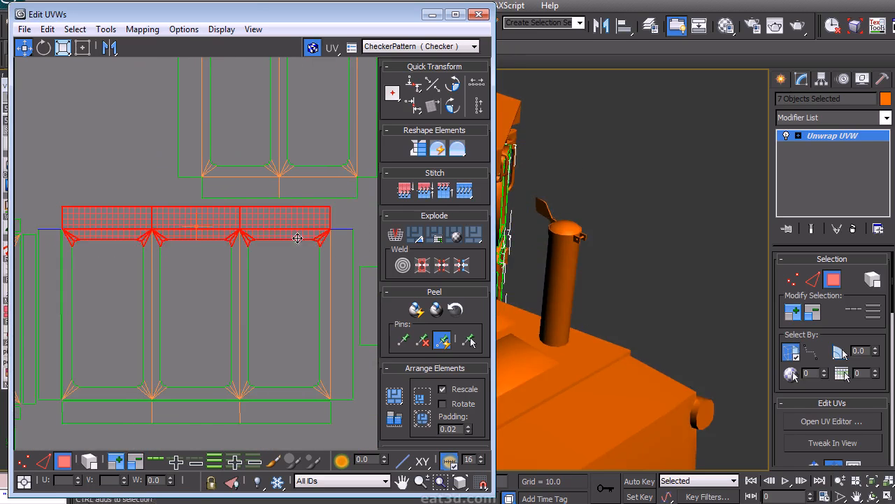
{"action": "left_click_drag", "start_coordinate": [51, 205], "coordinate": [347, 241]}
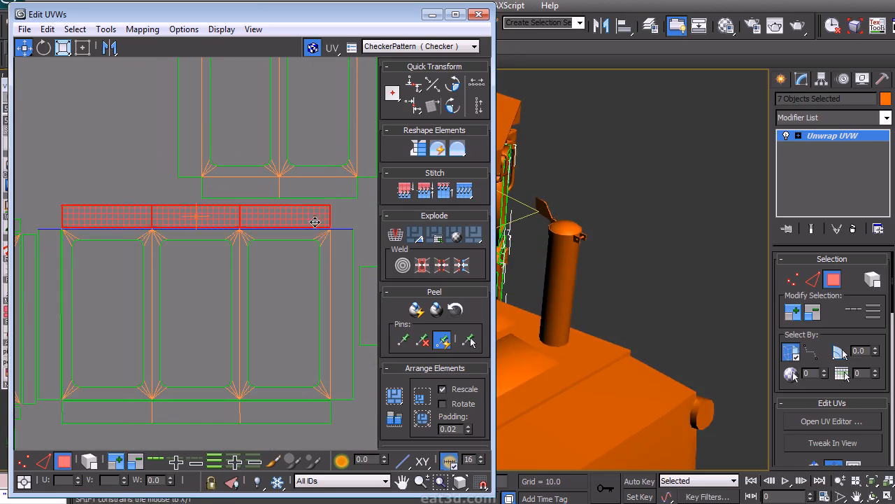
{"action": "middle_click_drag", "start_coordinate": [314, 226], "coordinate": [266, 200]}
{"action": "left_click_drag", "start_coordinate": [237, 388], "coordinate": [239, 389]}
{"action": "left_click_drag", "start_coordinate": [247, 356], "coordinate": [249, 356]}
{"action": "middle_click_drag", "start_coordinate": [297, 335], "coordinate": [209, 329]}
{"action": "left_click_drag", "start_coordinate": [166, 309], "coordinate": [168, 309]}
Step: Split the border flaps off the horizontal panel shell beside the three-pane window shell
{"action": "left_click", "coordinate": [197, 263]}
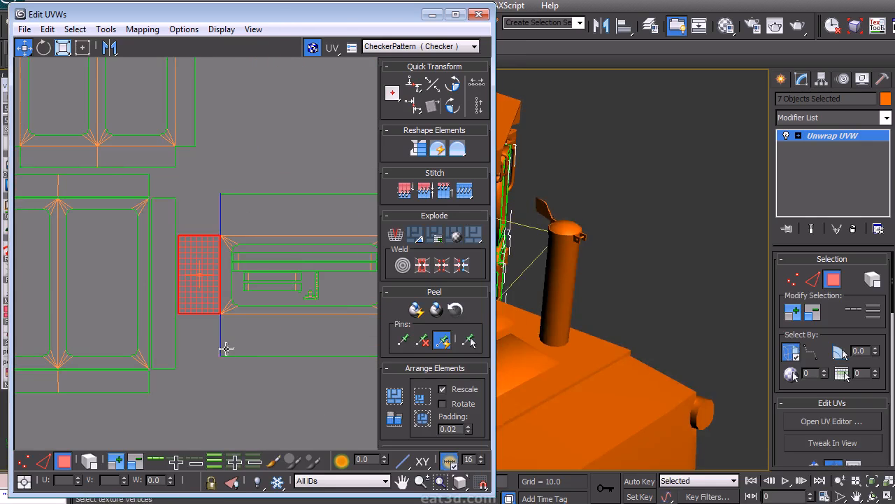
{"action": "middle_click_drag", "start_coordinate": [191, 306], "coordinate": [136, 289]}
{"action": "left_click", "coordinate": [152, 302]}
{"action": "left_click_drag", "start_coordinate": [256, 189], "coordinate": [256, 190]}
{"action": "middle_click_drag", "start_coordinate": [210, 193], "coordinate": [260, 194]}
{"action": "left_click", "coordinate": [194, 225]}
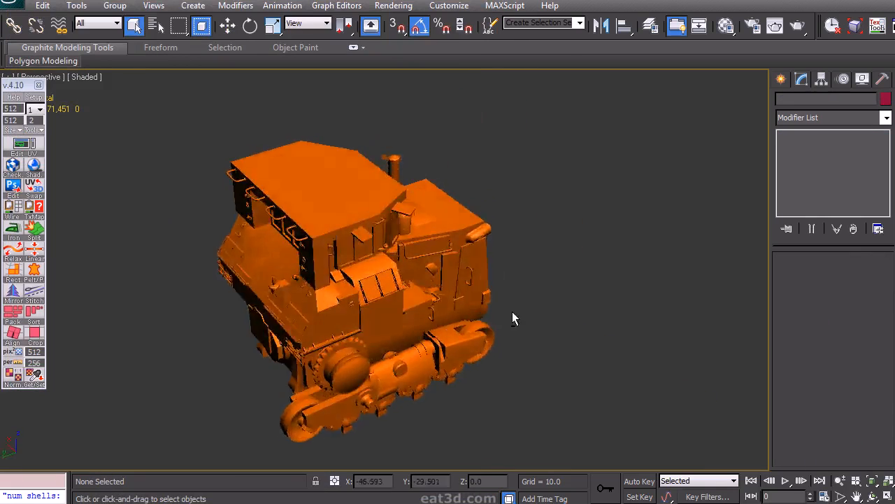
{"action": "middle_click_drag", "start_coordinate": [513, 318], "coordinate": [464, 296], "text": "alt"}
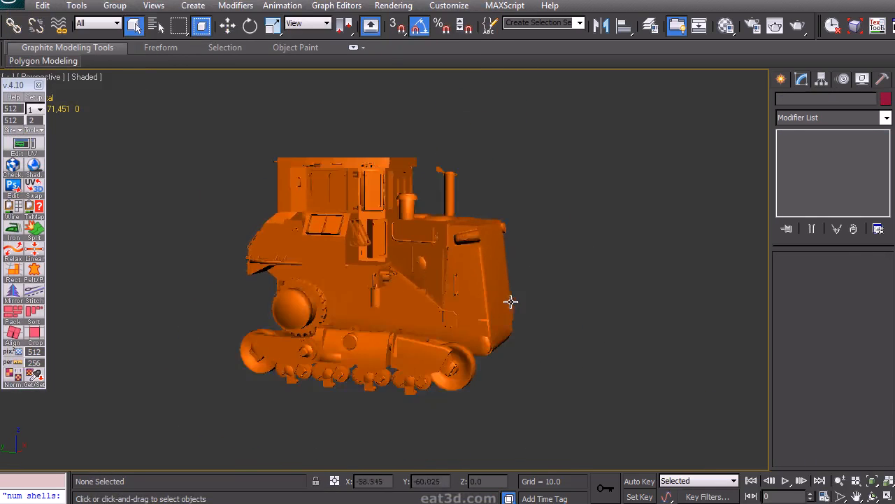
{"action": "mouse_move", "coordinate": [510, 302]}
{"action": "middle_mouse_down", "text": "alt"}
{"action": "mouse_move", "coordinate": [490, 306]}
{"action": "mouse_move", "coordinate": [505, 297]}
{"action": "middle_mouse_up", "text": "alt"}
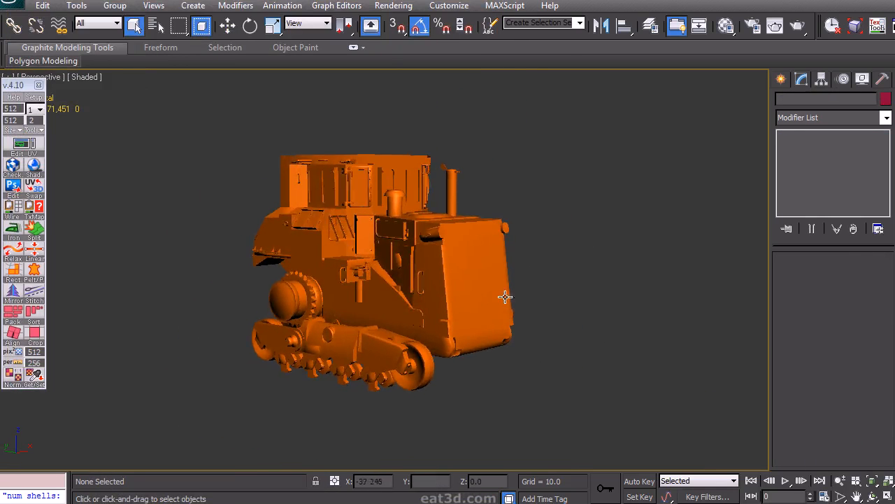